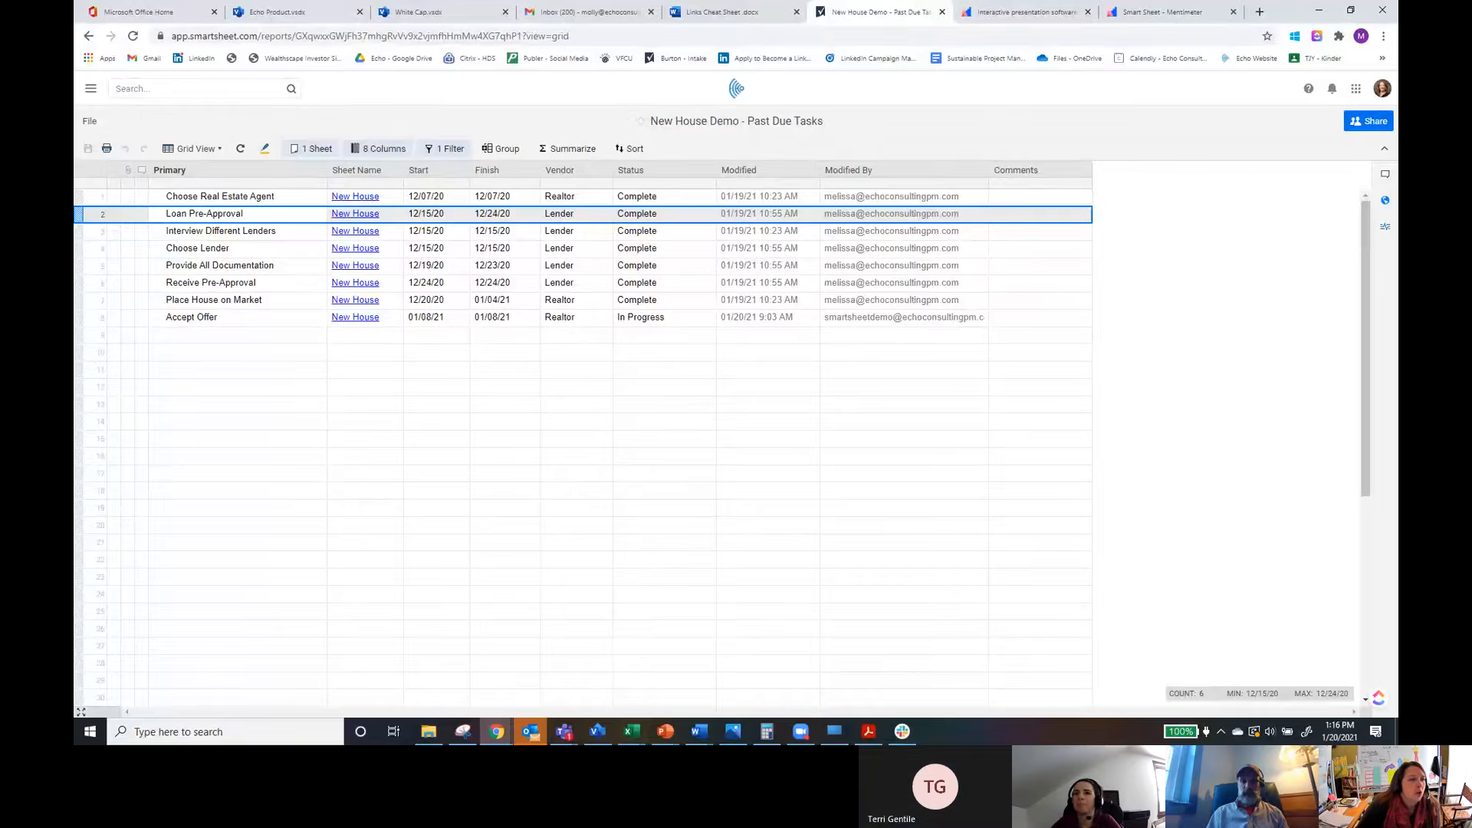
Step: Return from Document Builder to the New House Demo - Past Due Tasks report
{"action": "left_click", "coordinate": [89, 36]}
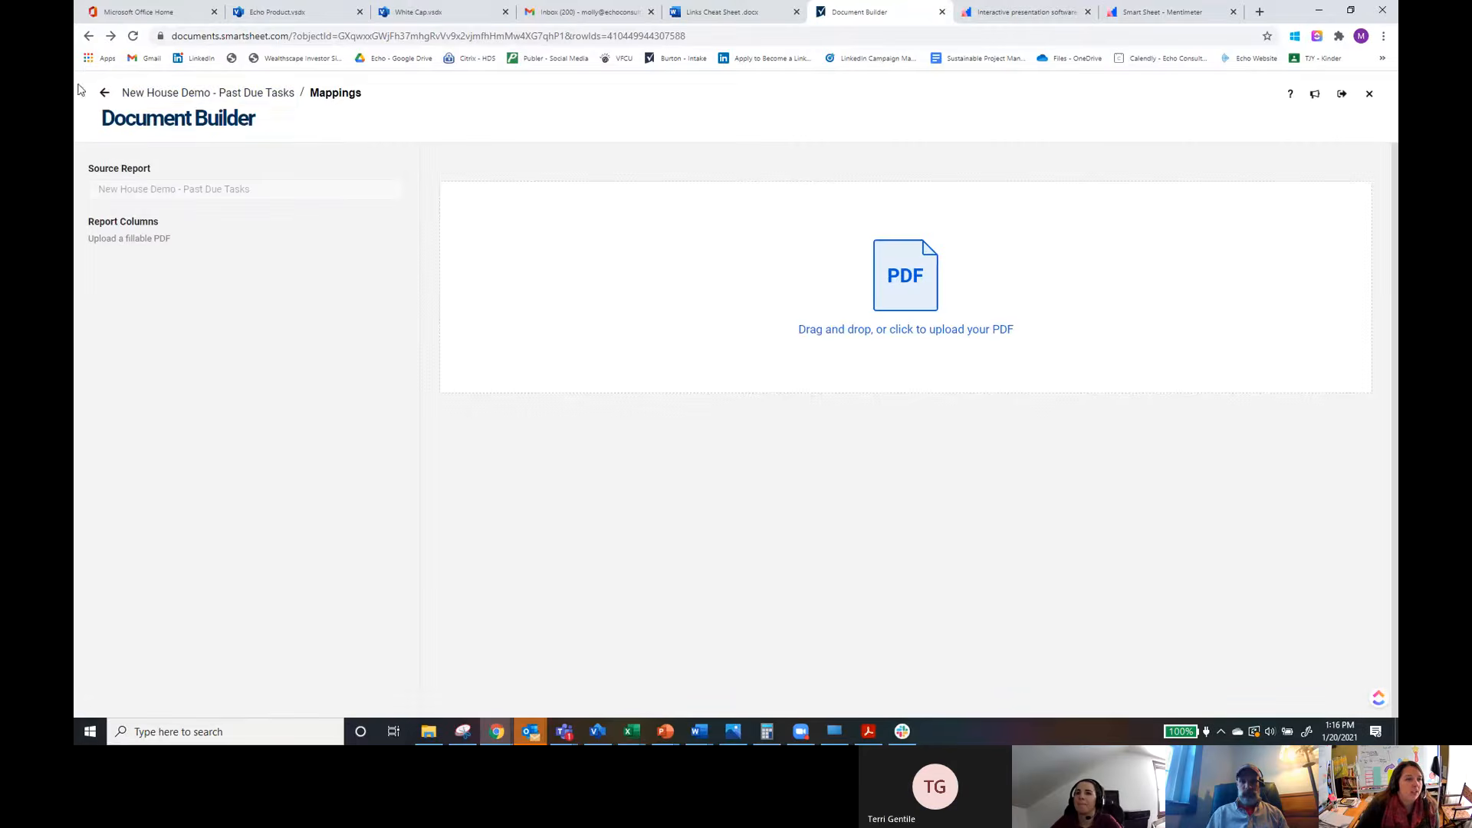
{"action": "left_click", "coordinate": [214, 93]}
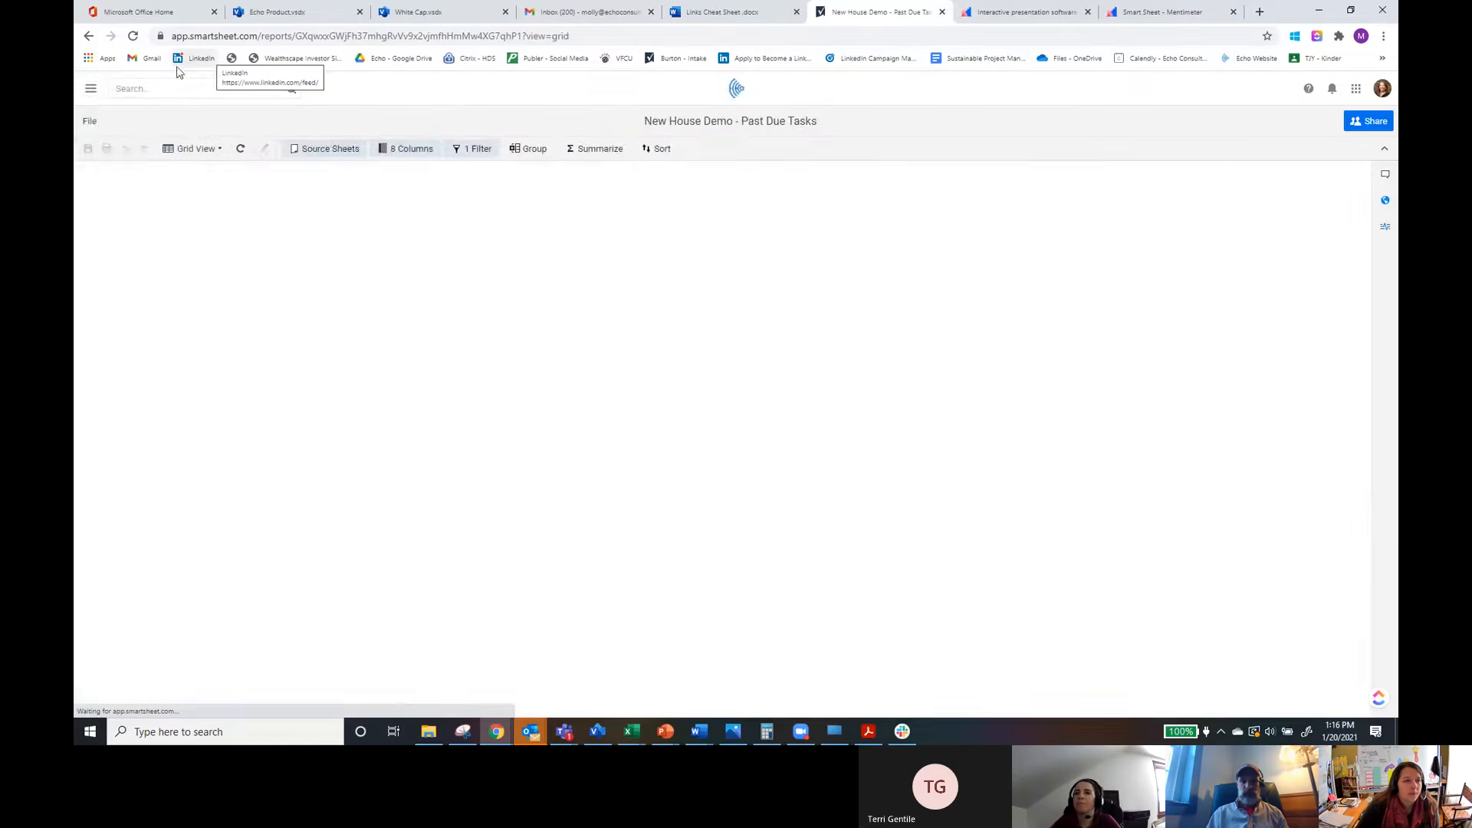
Step: Open the navigation panel, browse Sheets and the workspaces, and open the second SmartsheetDemo workspace
{"action": "left_click", "coordinate": [91, 89]}
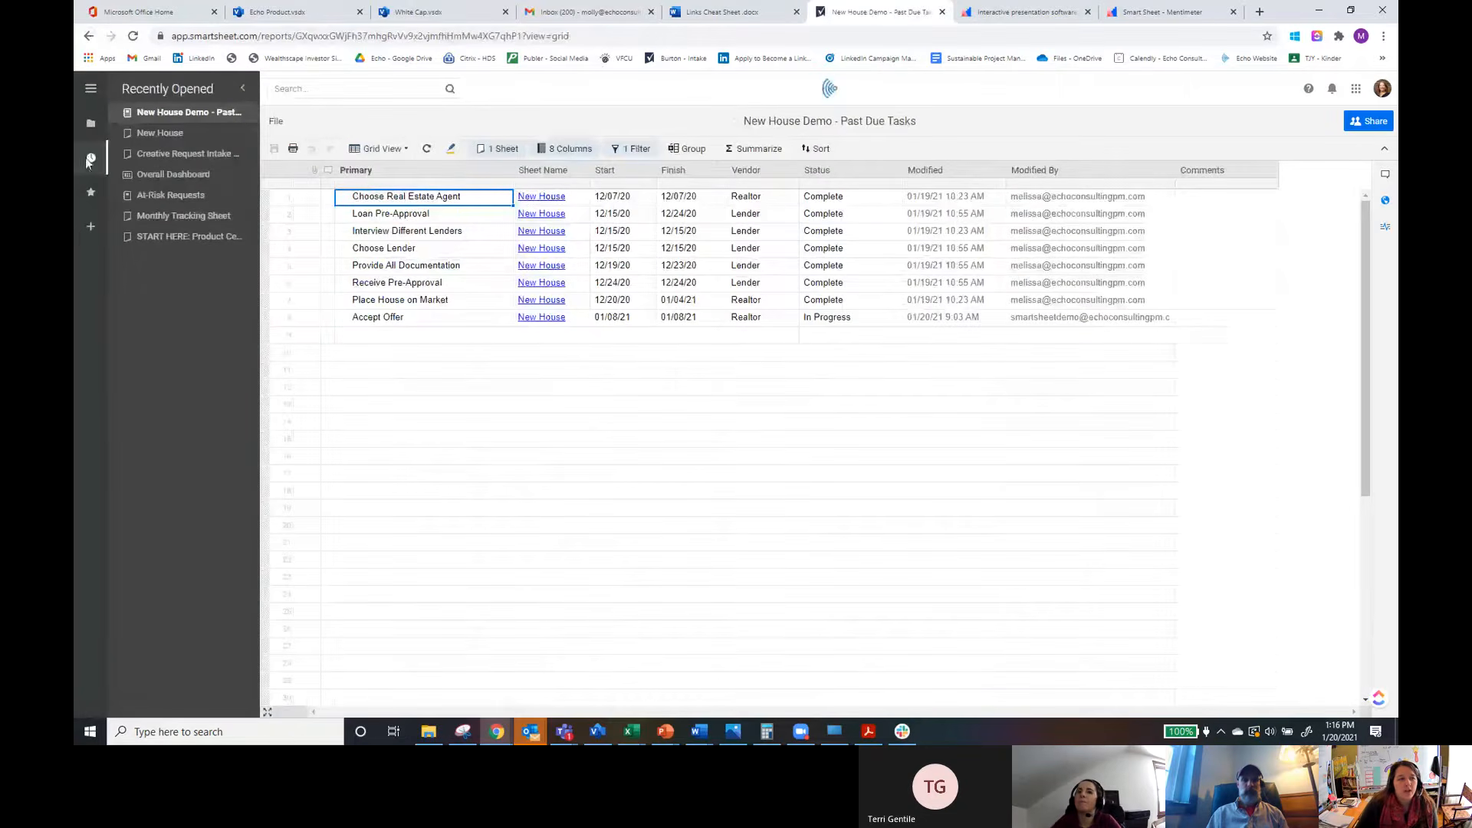
{"action": "left_click", "coordinate": [92, 127]}
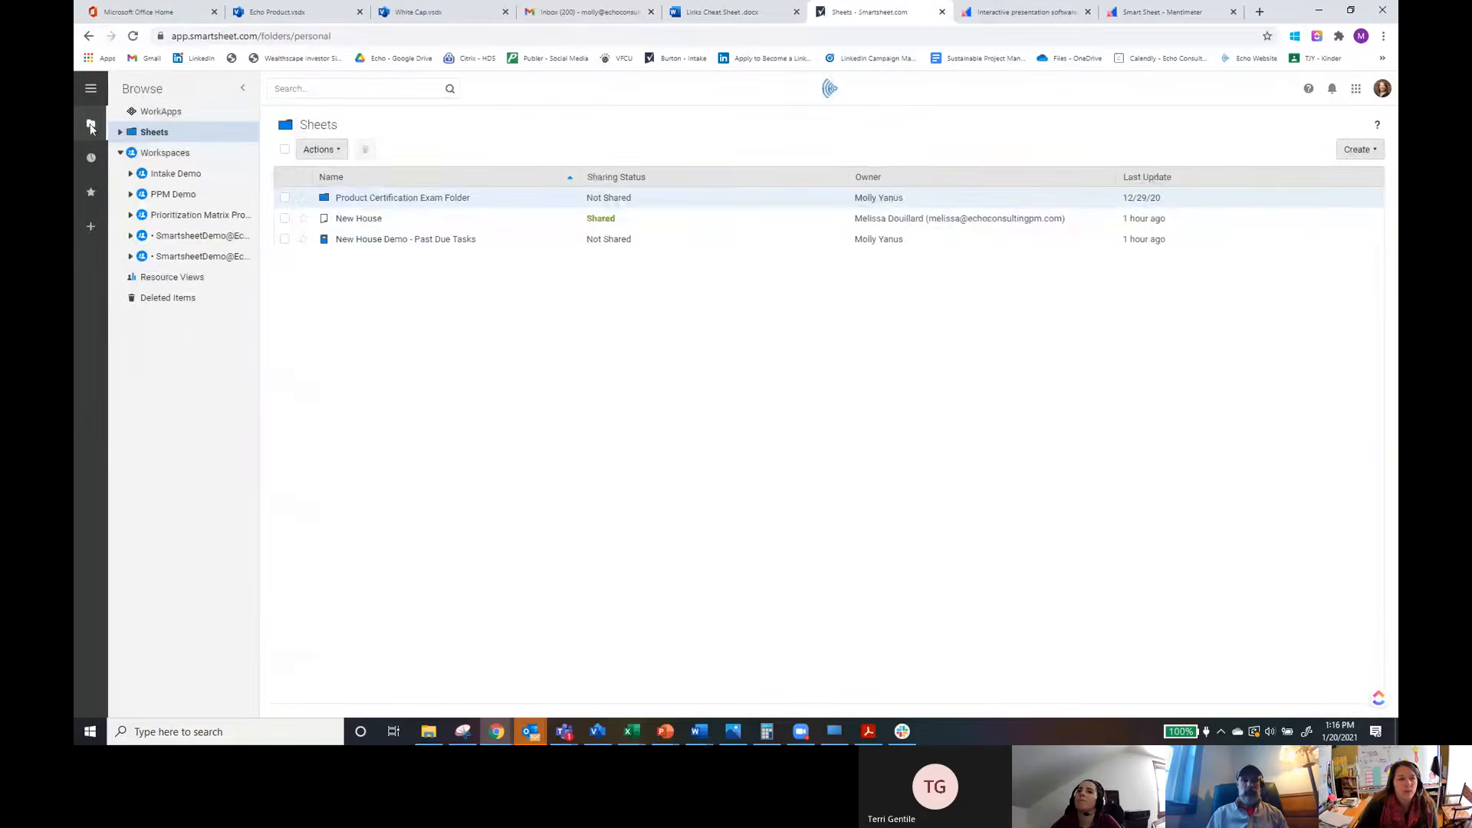
{"action": "left_click", "coordinate": [154, 134]}
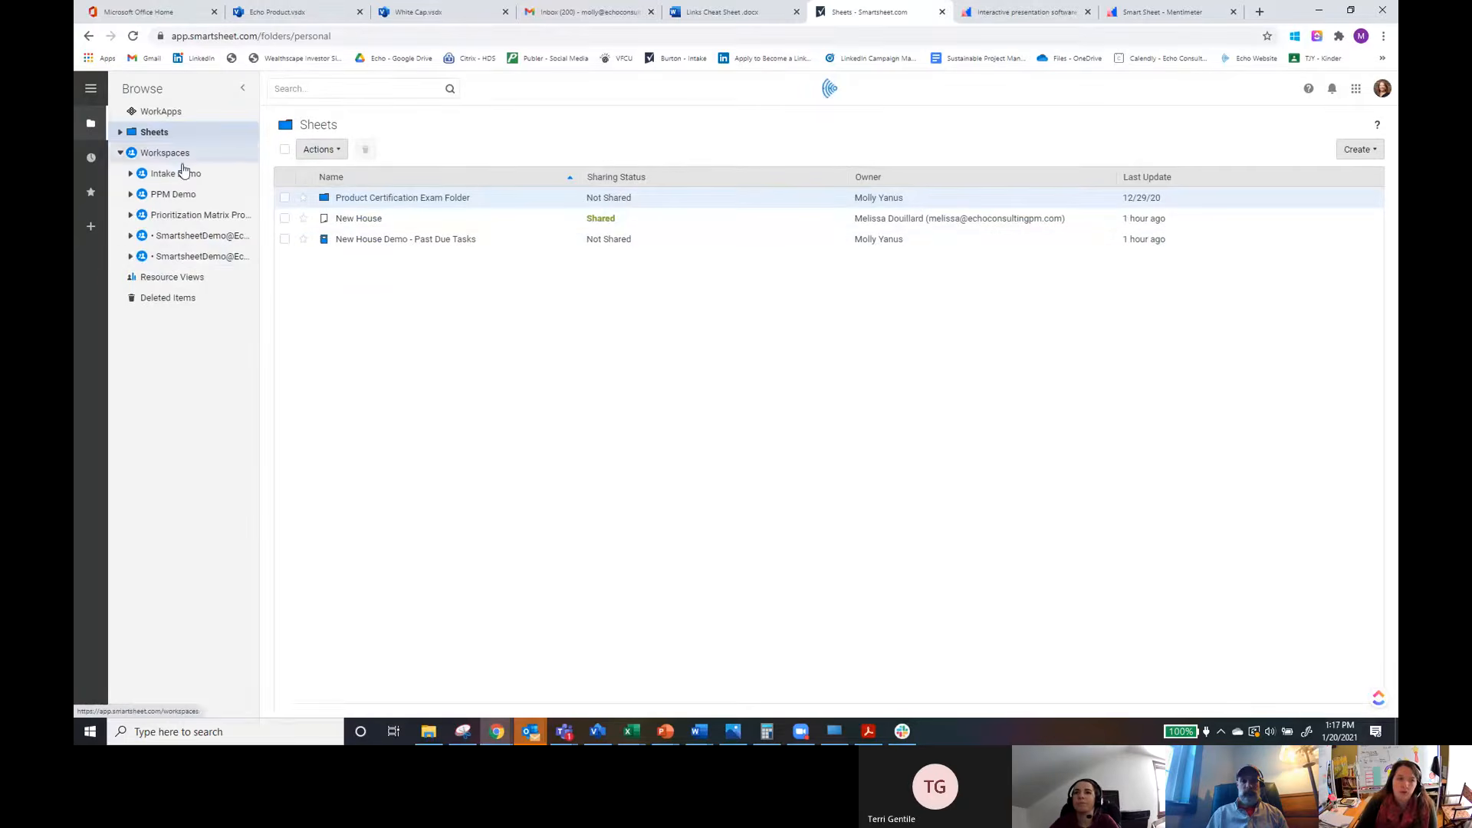
{"action": "left_click", "coordinate": [131, 174]}
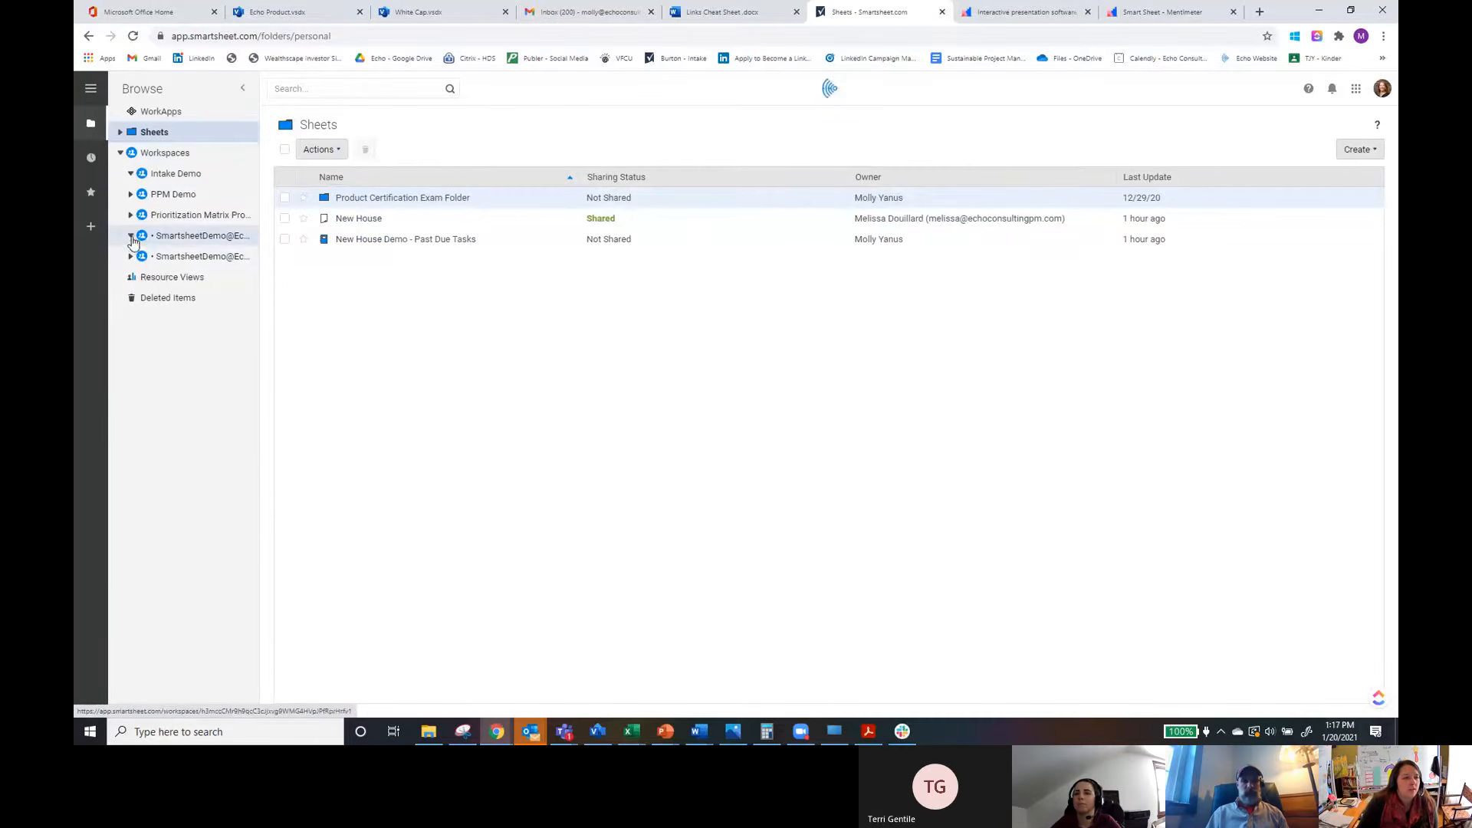
{"action": "left_click", "coordinate": [131, 257]}
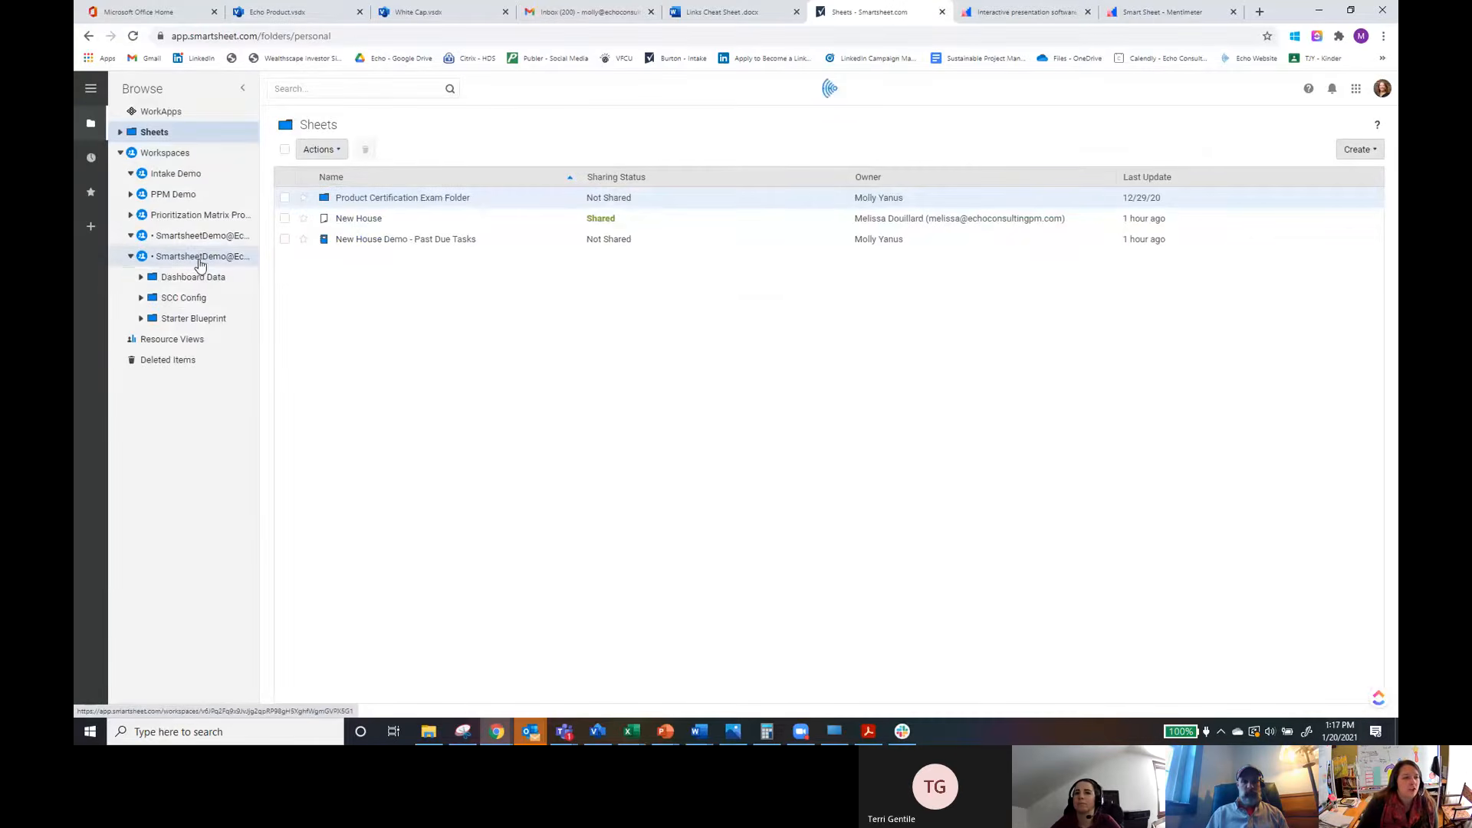
{"action": "left_click", "coordinate": [199, 259]}
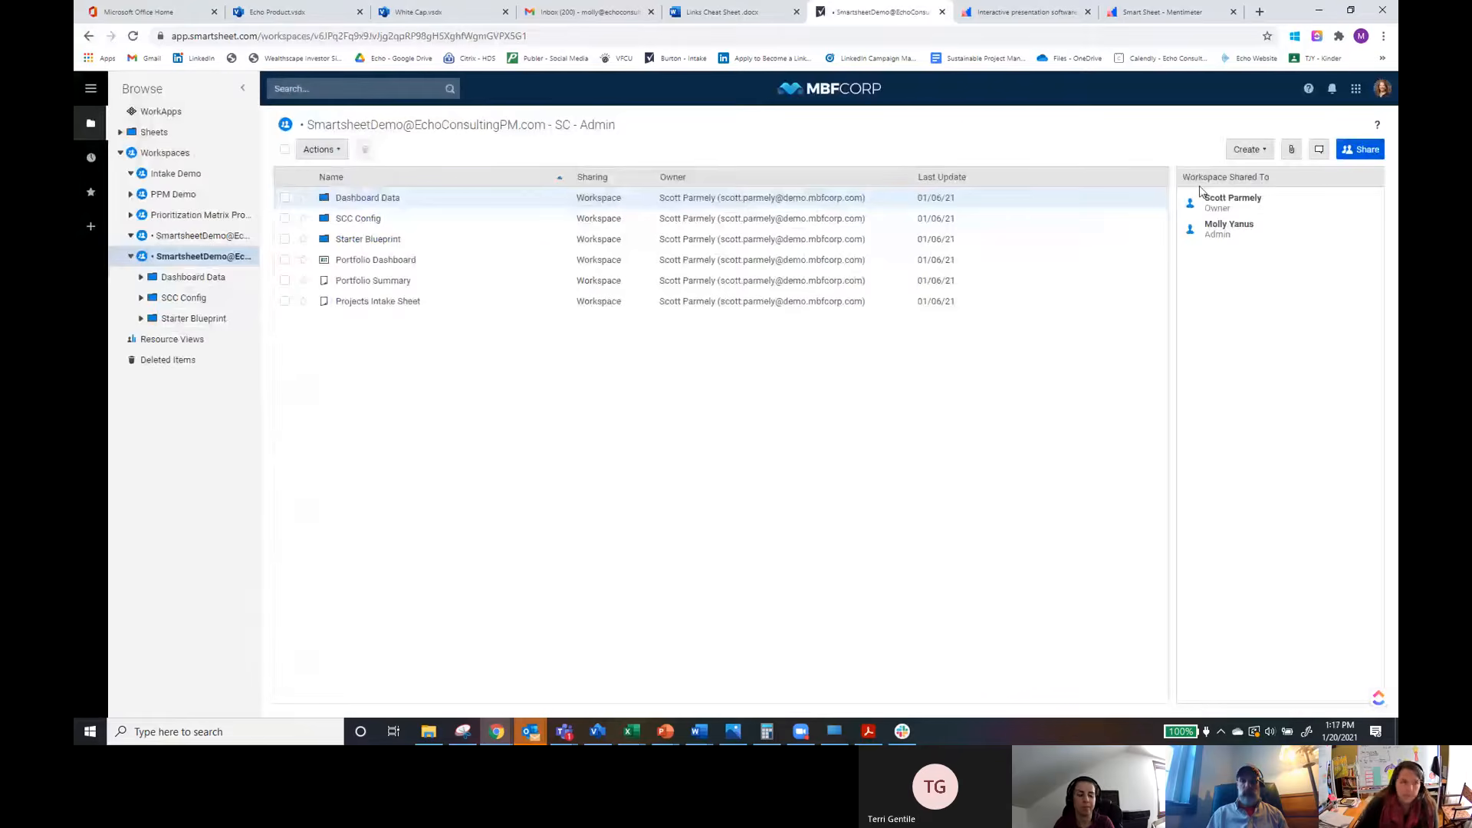
Step: Pin the New House sheet to the top of the Recently Opened list
{"action": "left_click", "coordinate": [120, 153]}
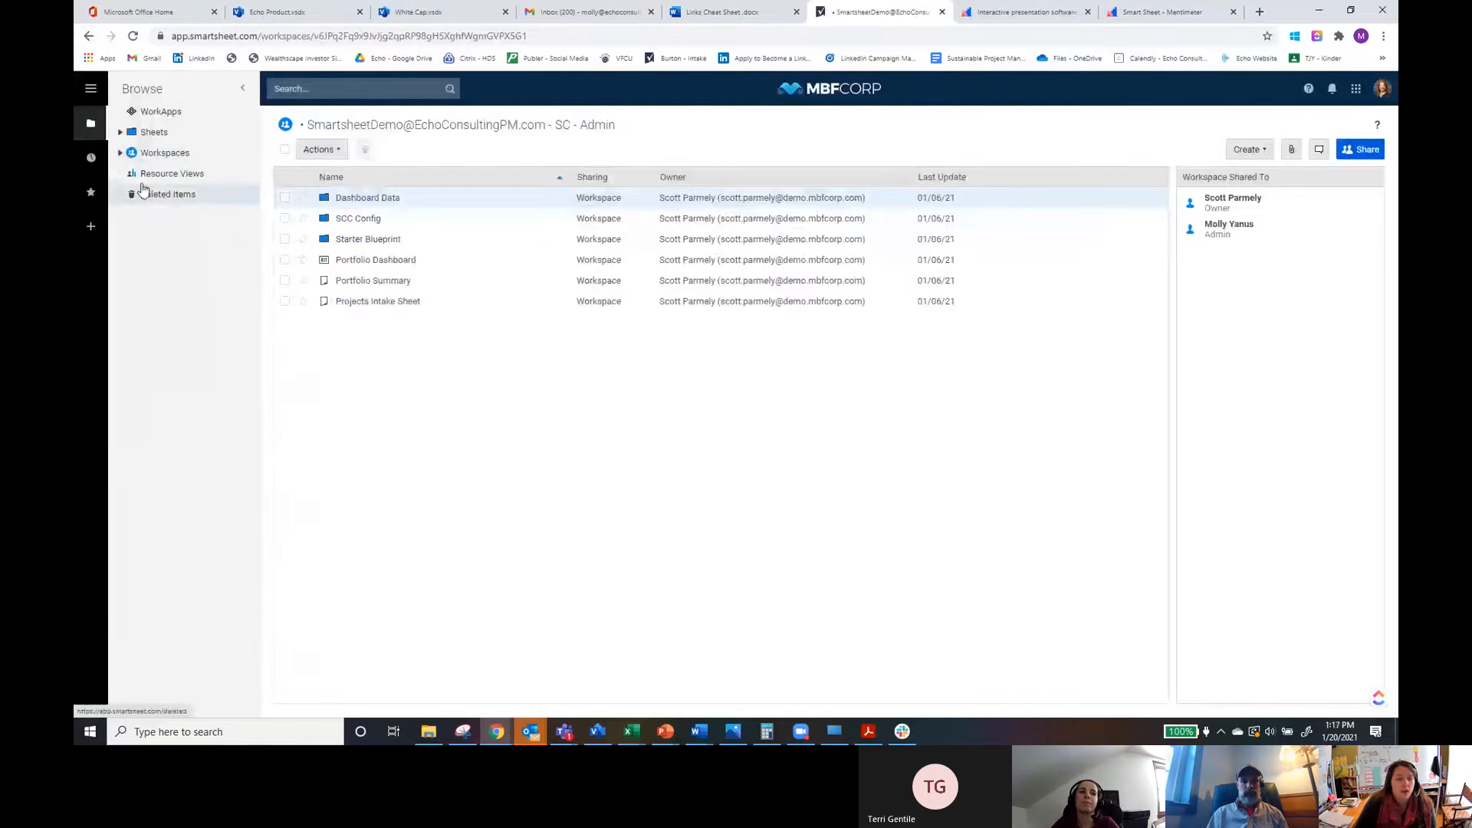
{"action": "left_click", "coordinate": [121, 133]}
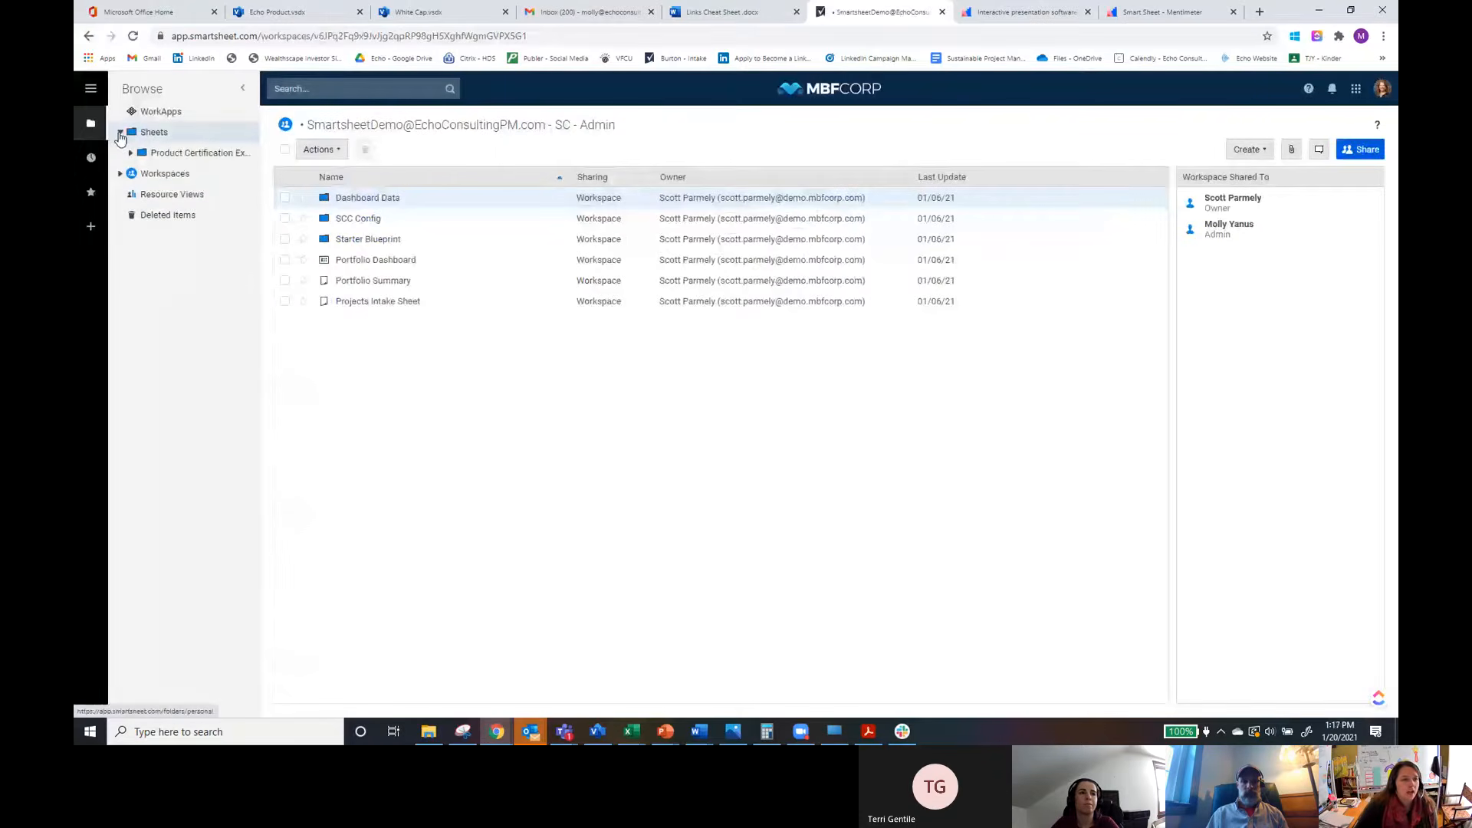
{"action": "left_click", "coordinate": [91, 159]}
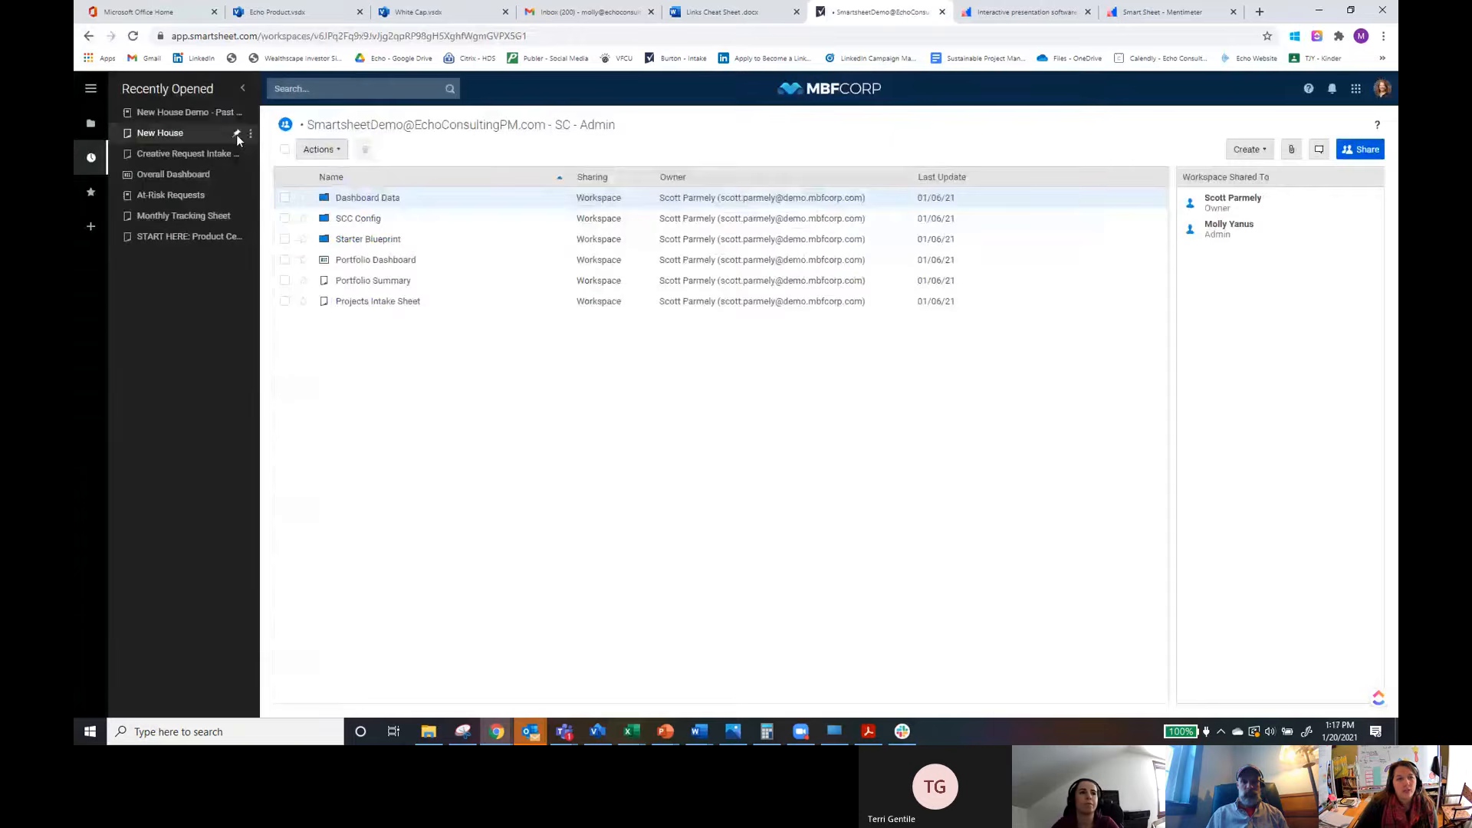
{"action": "left_click", "coordinate": [237, 135]}
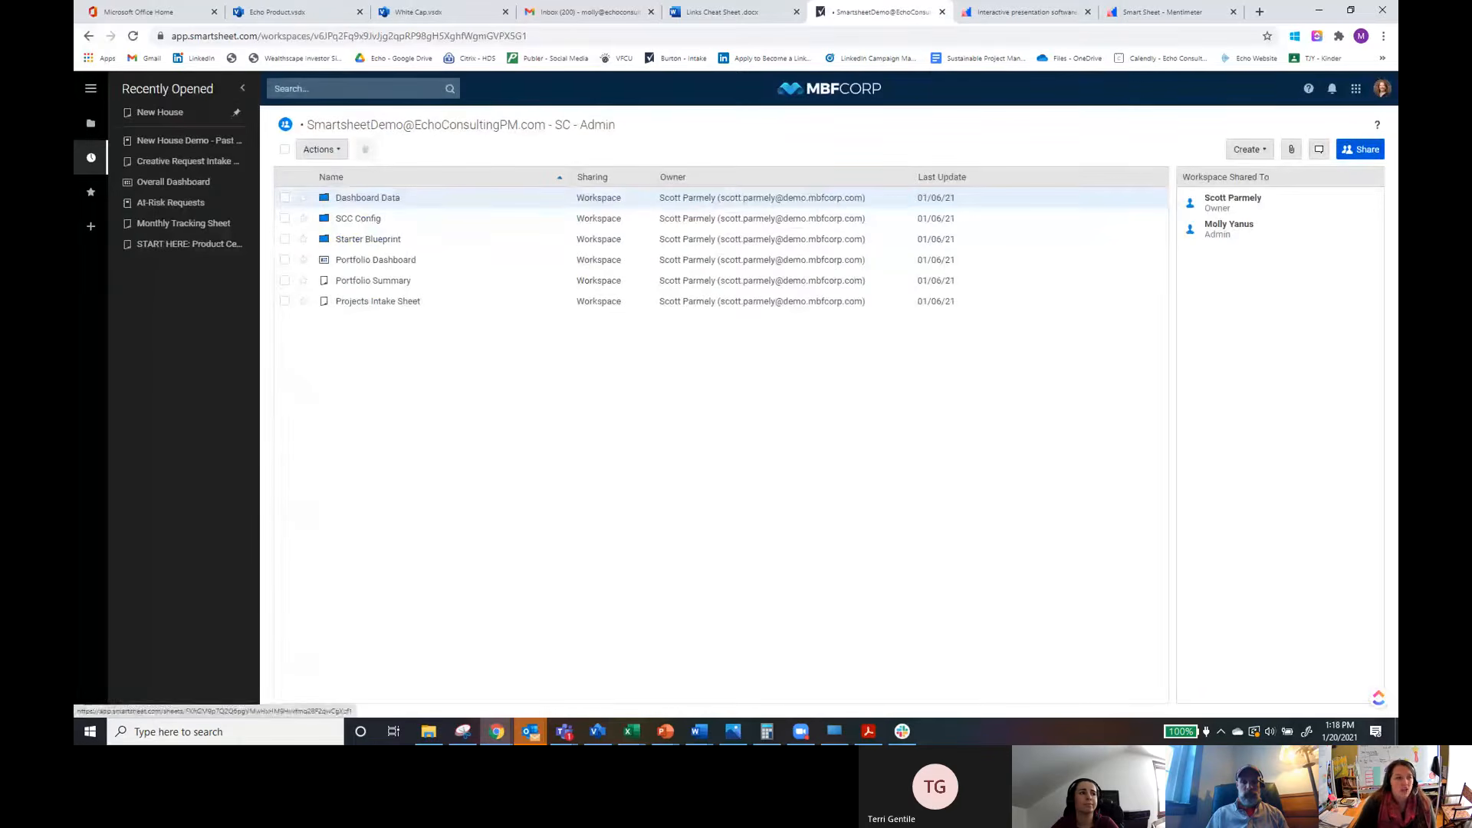
Step: Expand the Product Certification Exam Folder under Sheets and open the Assets used for dashboard folder
{"action": "left_click", "coordinate": [90, 125]}
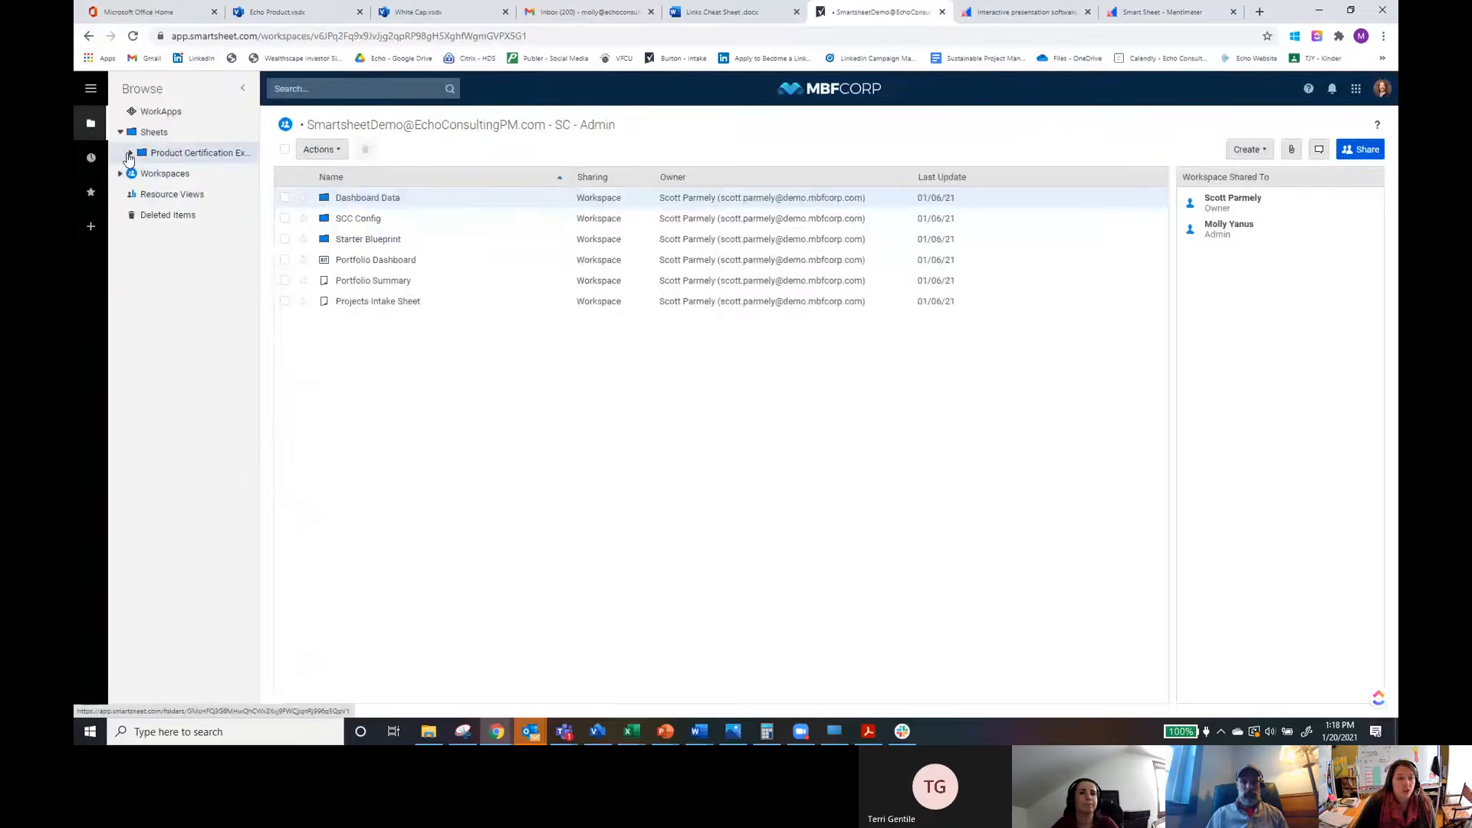
{"action": "left_click", "coordinate": [130, 153]}
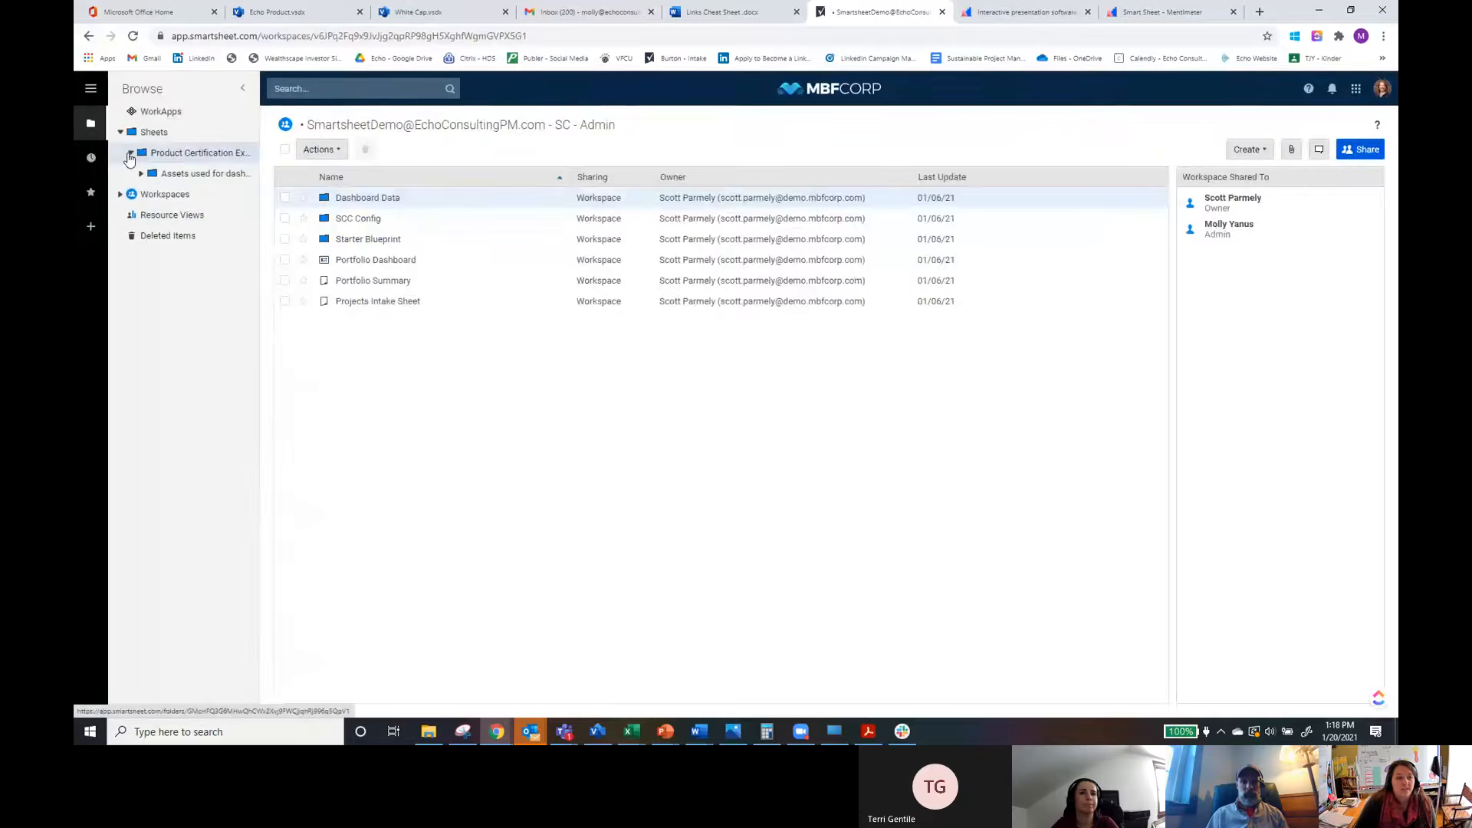
{"action": "left_click", "coordinate": [184, 176]}
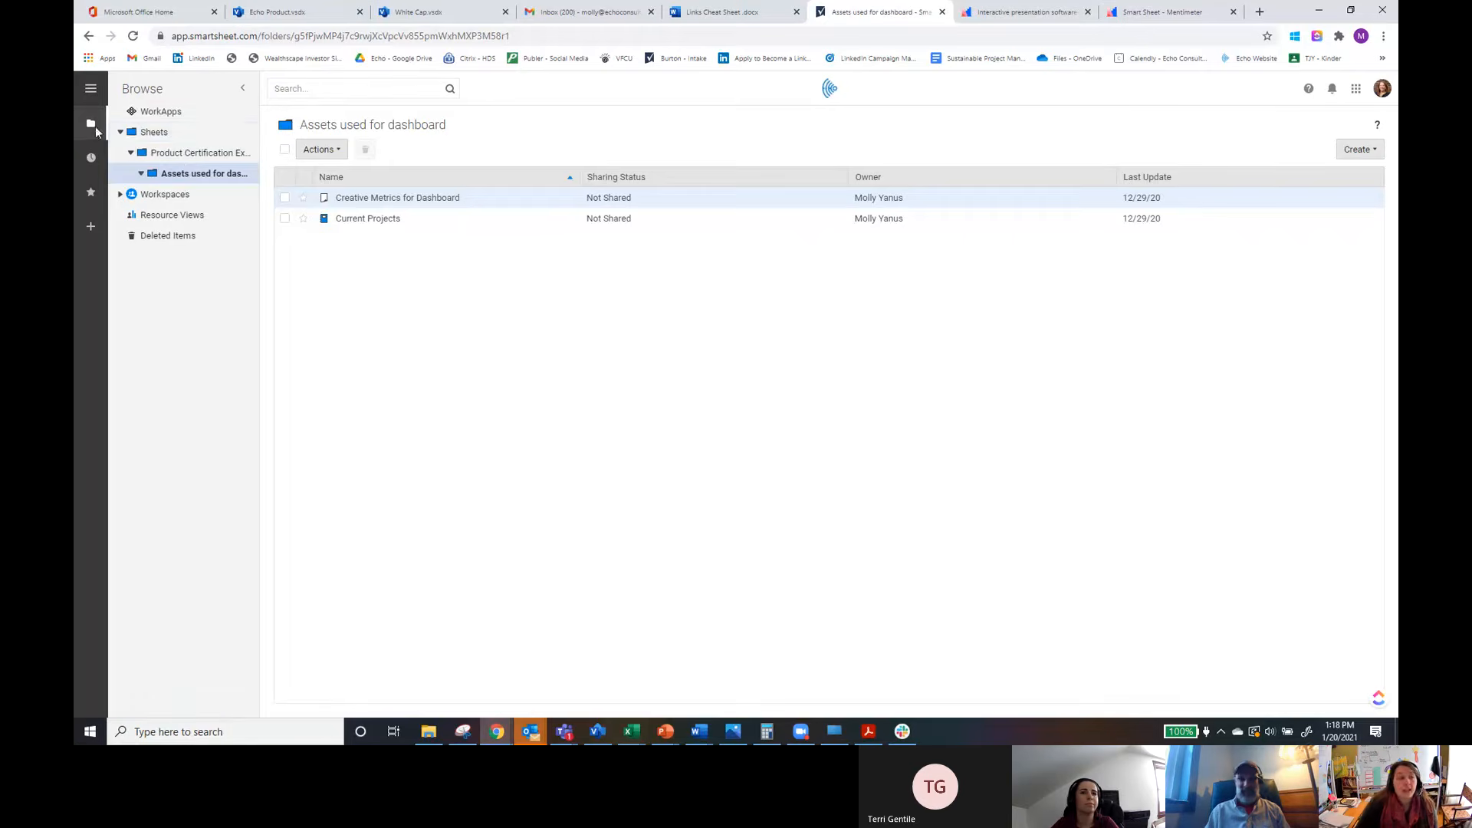
Step: Switch between the Recently Opened and Favorites panels to compare them
{"action": "left_click", "coordinate": [90, 157]}
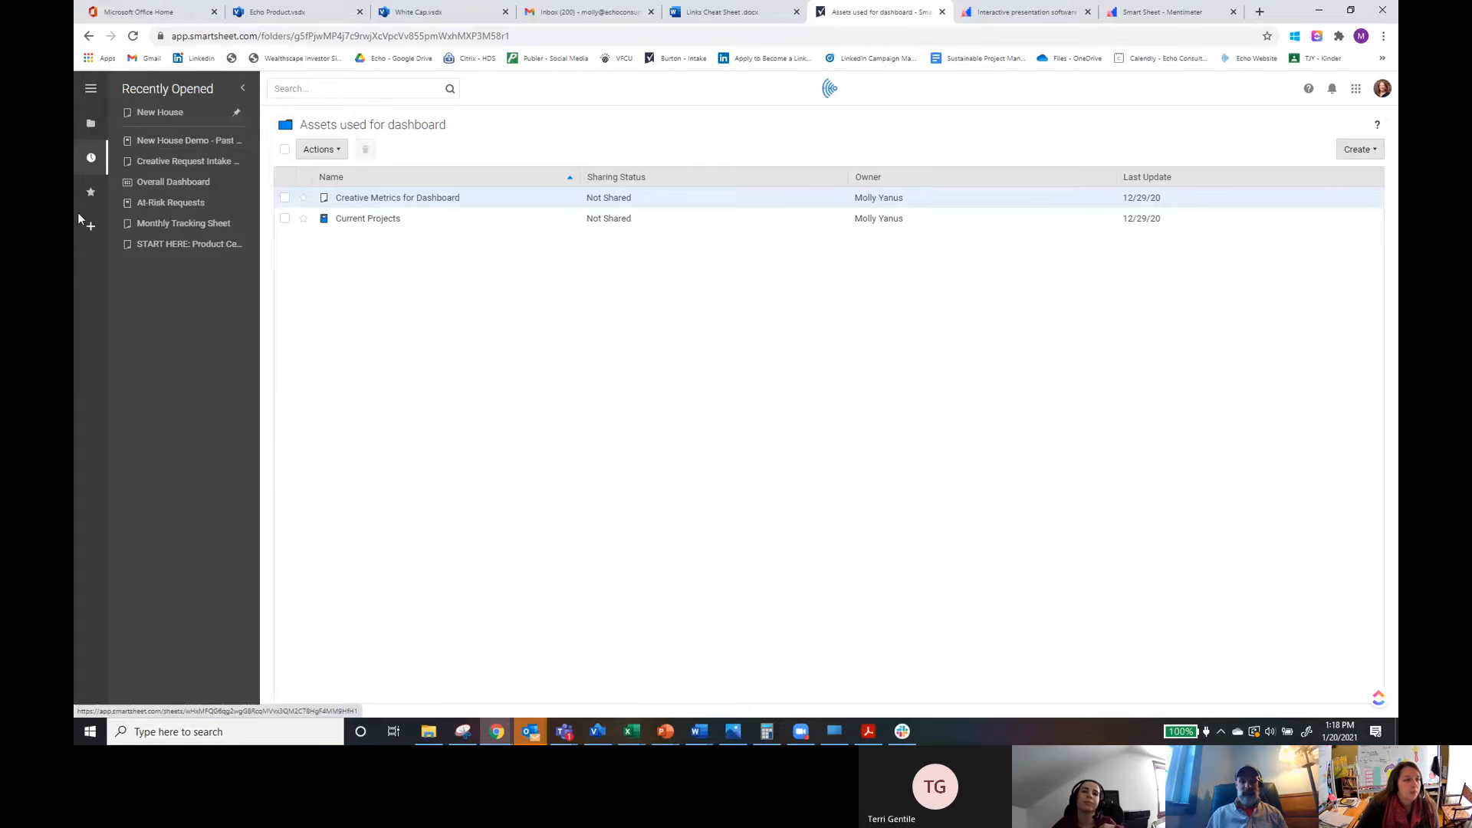
{"action": "left_click", "coordinate": [90, 196]}
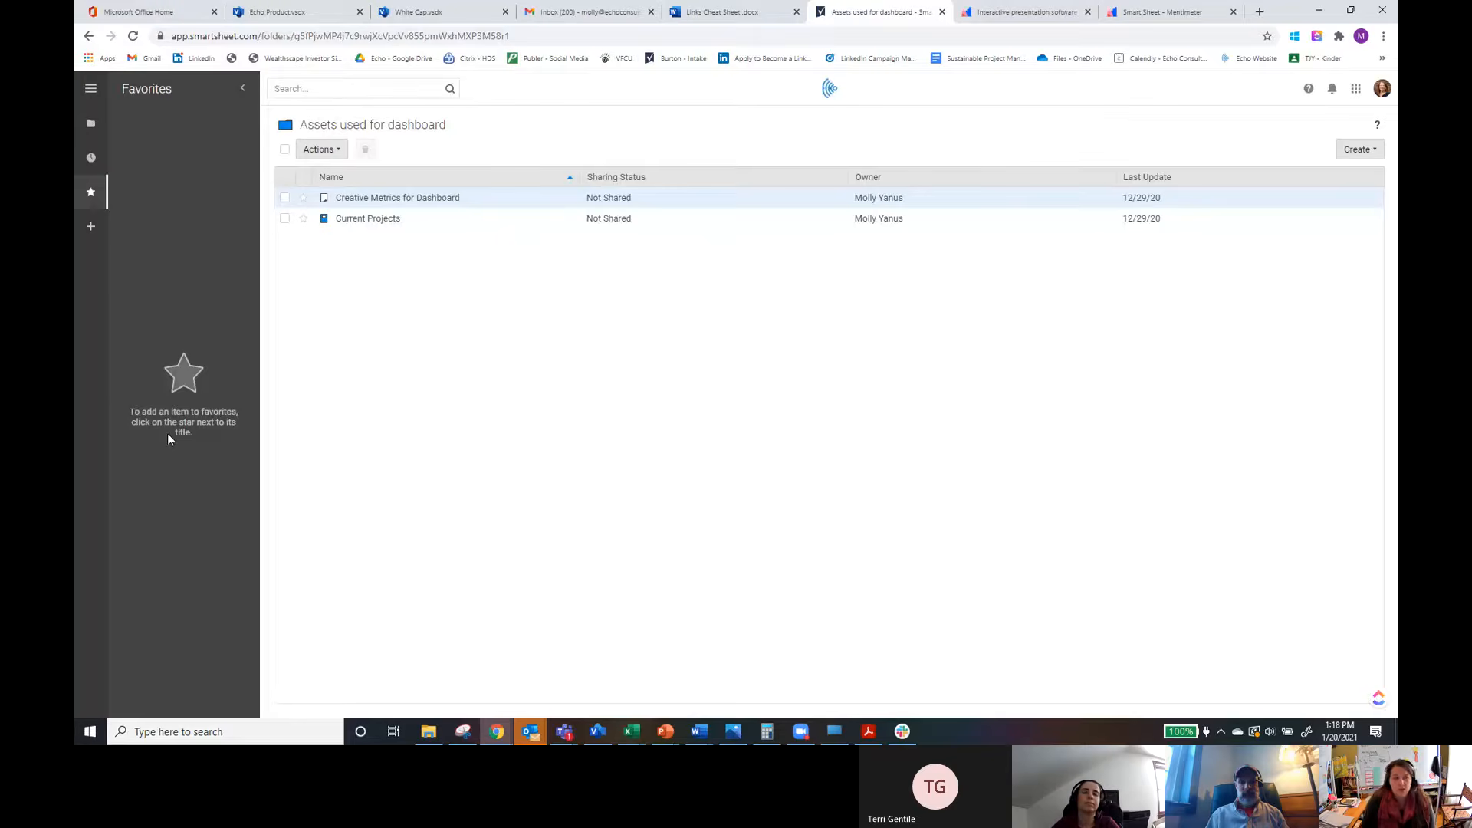
{"action": "left_click", "coordinate": [93, 157]}
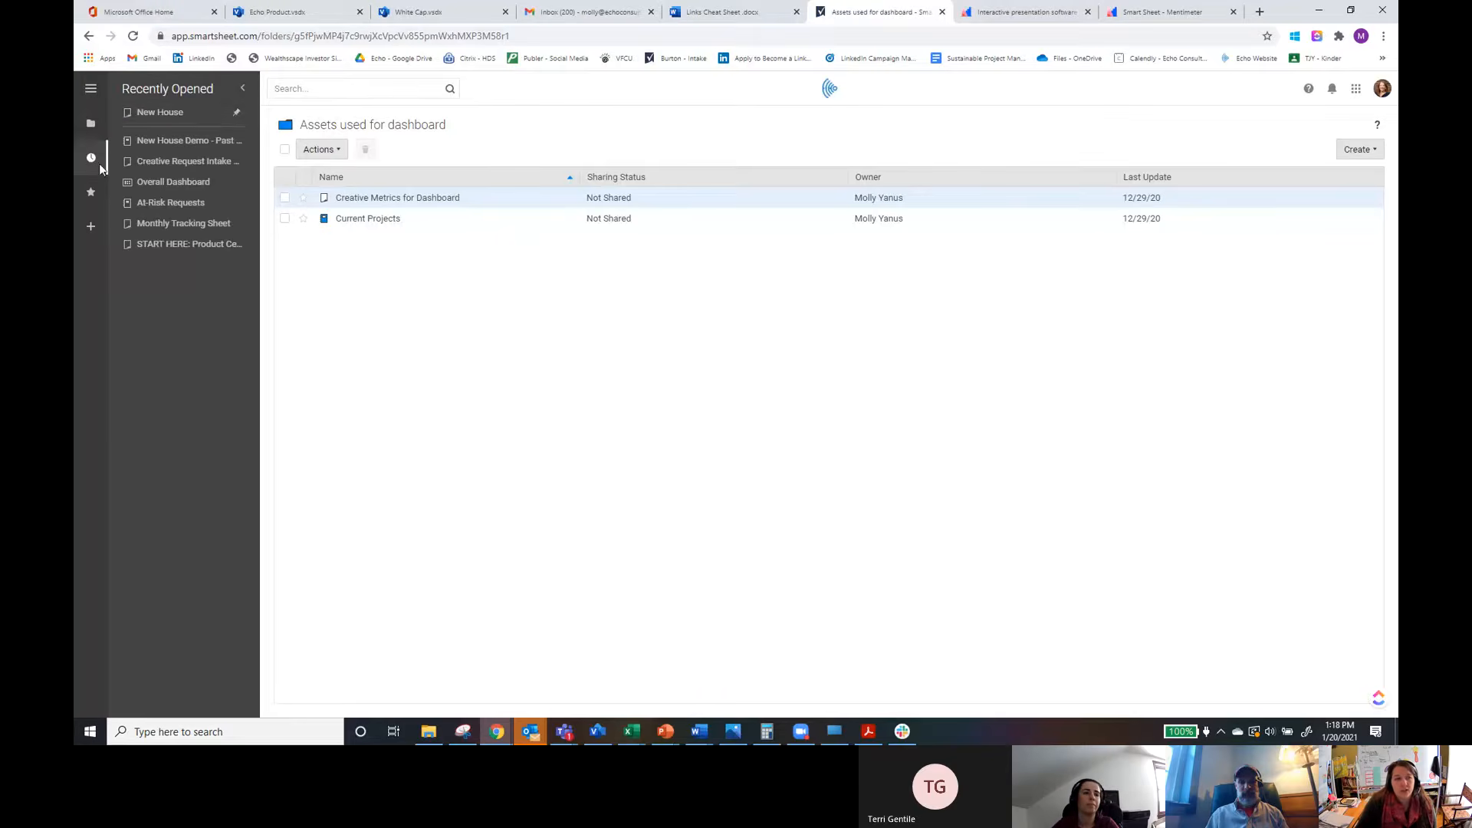
{"action": "left_click", "coordinate": [90, 193]}
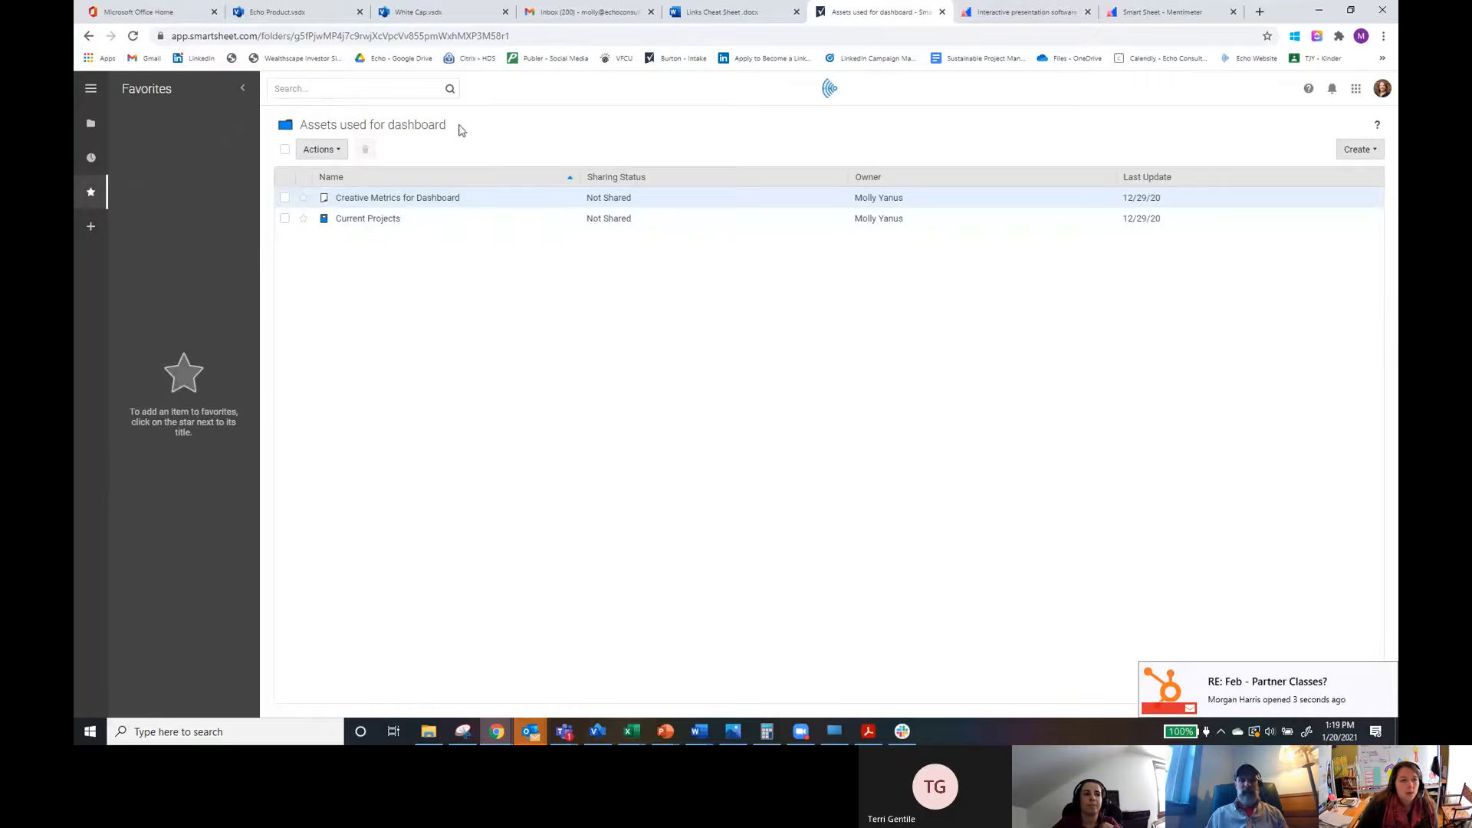
Step: Open the setup instructions of the Project Tracking and Rollup template from the Solution Center's Projects category
{"action": "left_click", "coordinate": [92, 227]}
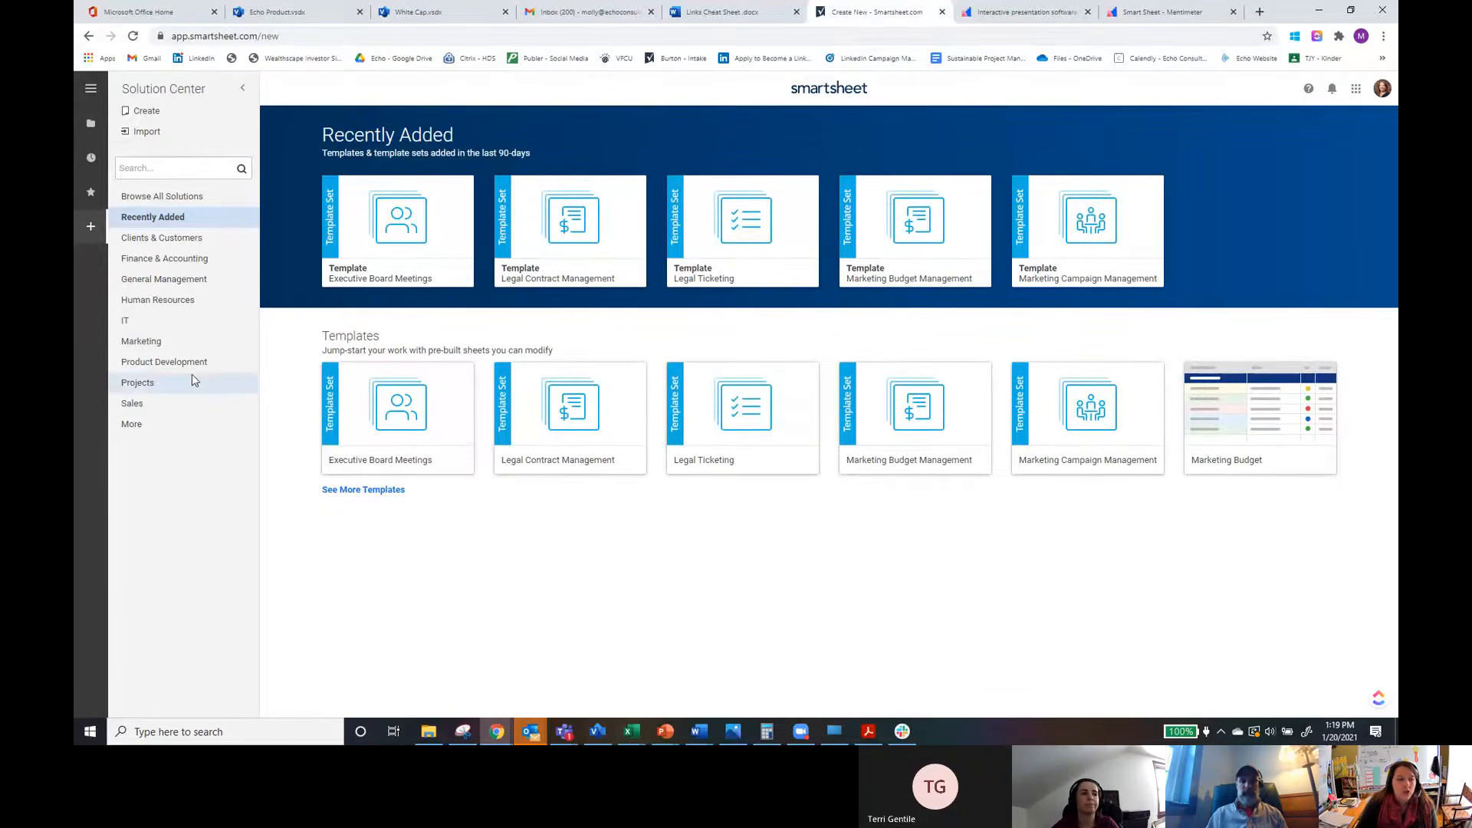
{"action": "left_click", "coordinate": [138, 385]}
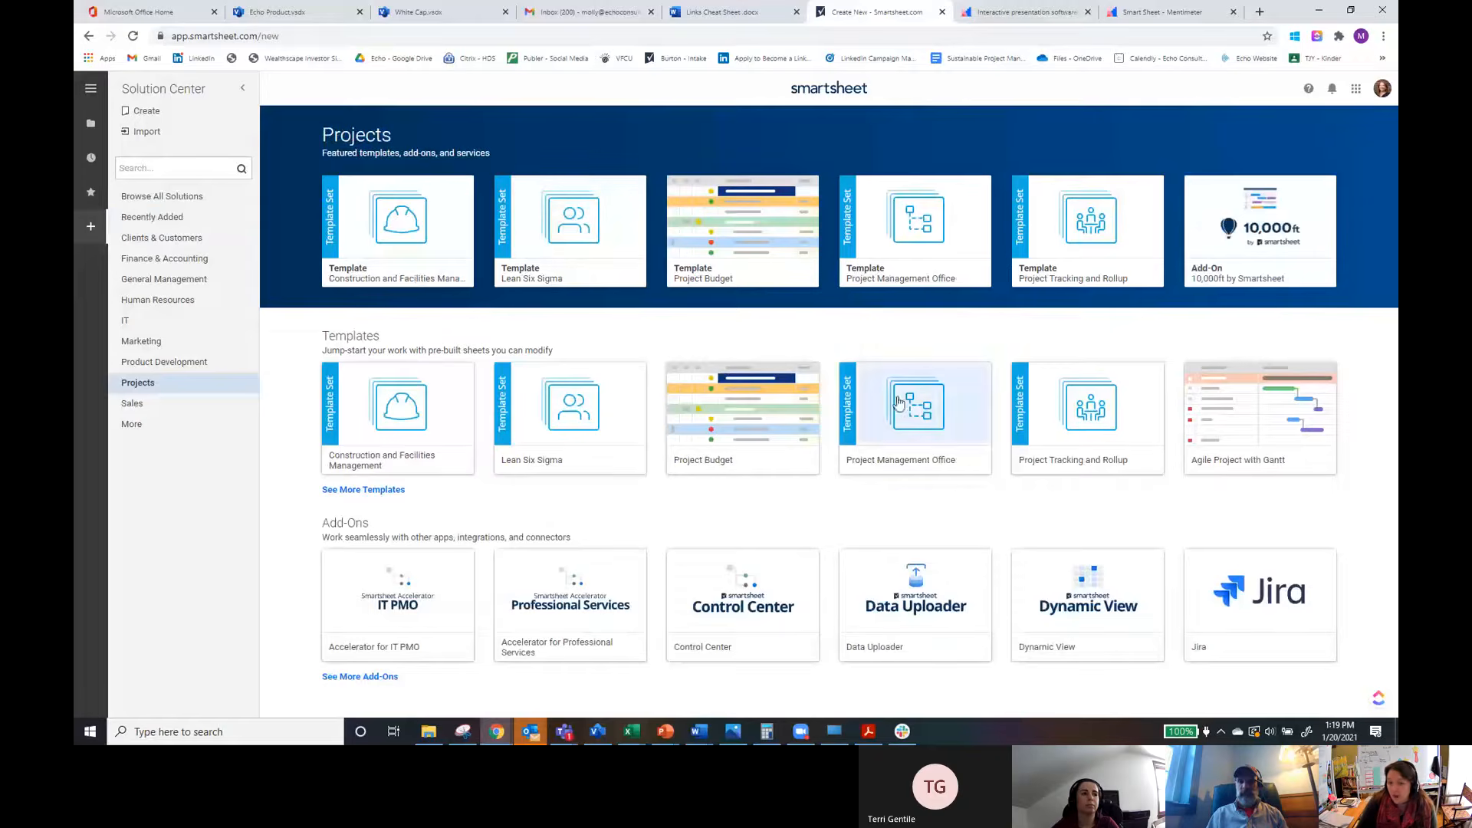
{"action": "left_click", "coordinate": [1098, 470]}
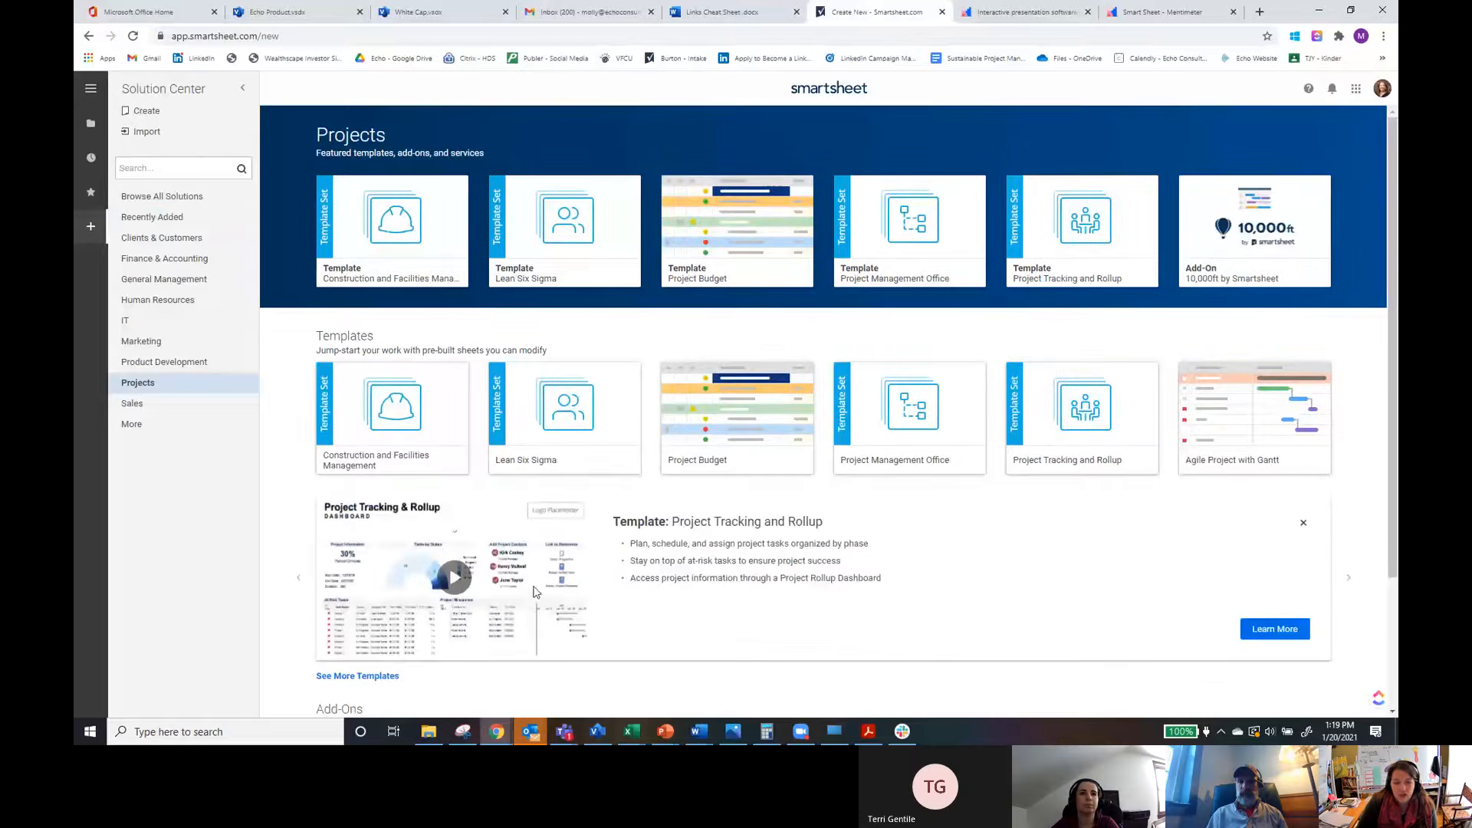
{"action": "scroll", "coordinate": [566, 567], "scroll_direction": "down", "scroll_amount": 2}
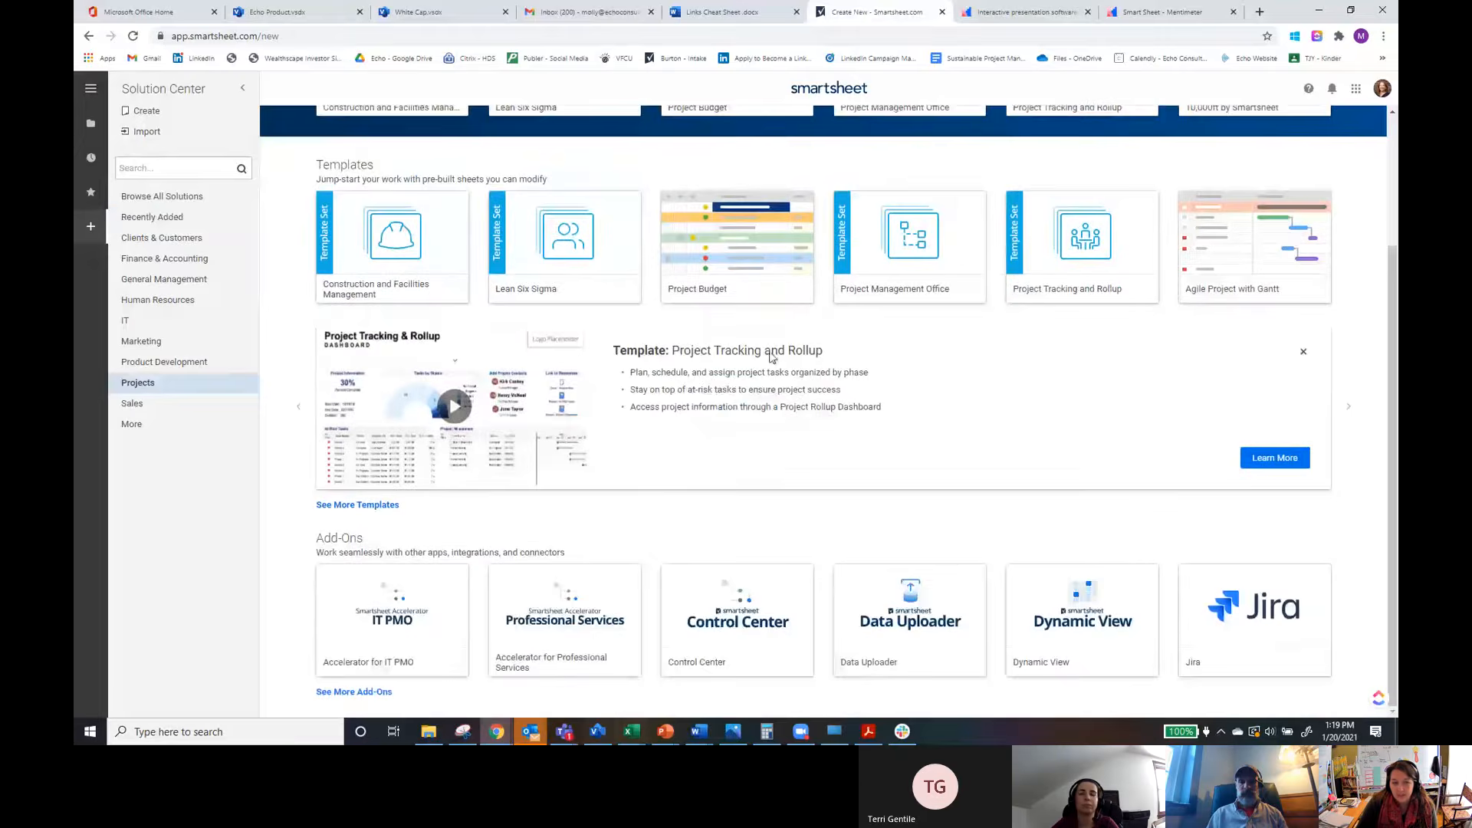
{"action": "left_click", "coordinate": [1276, 460]}
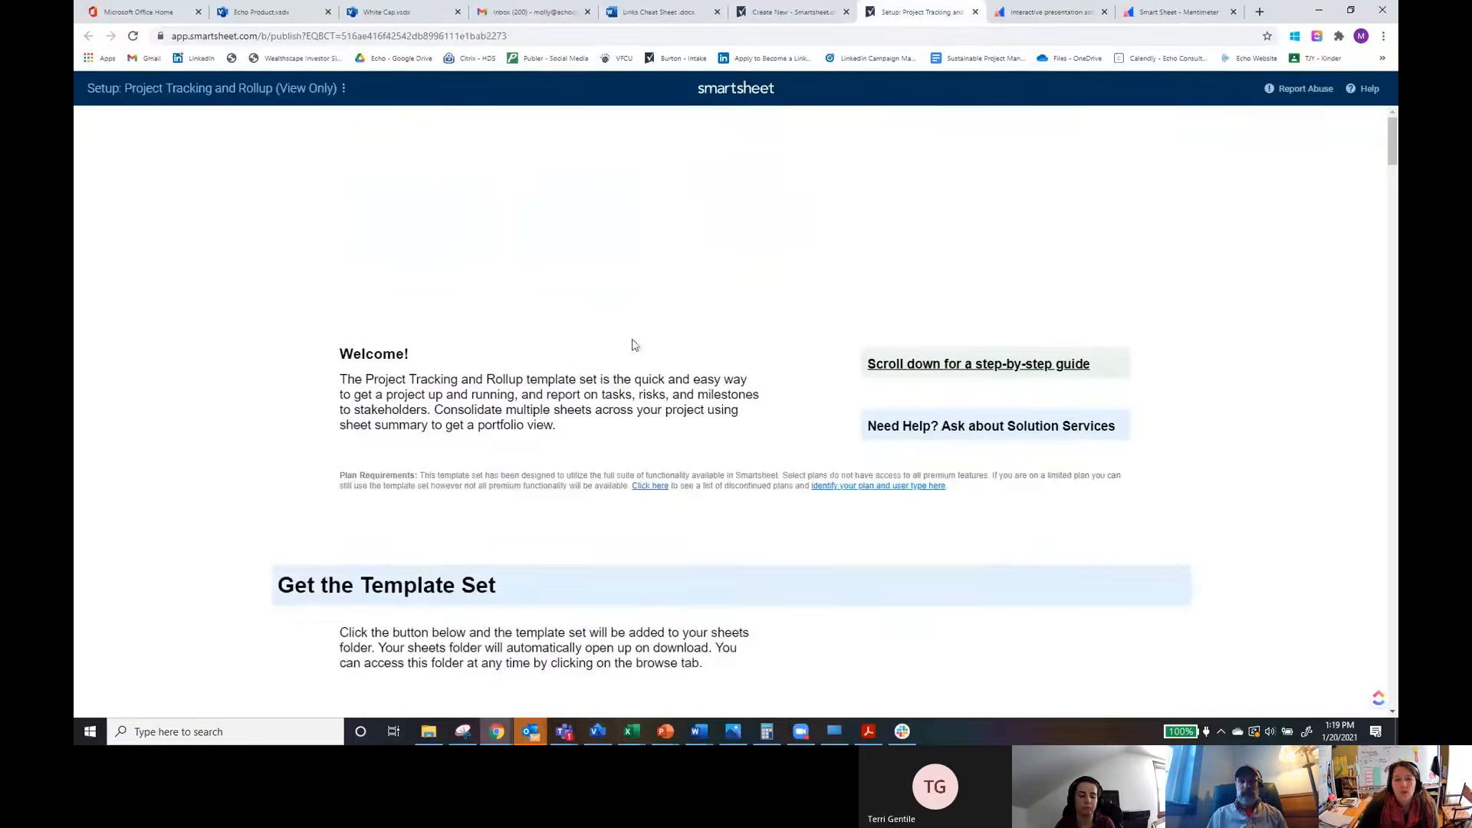
Step: Scroll through the Project Tracking and Rollup setup instructions and return to the top of the page
{"action": "scroll", "coordinate": [1059, 501], "scroll_direction": "down", "scroll_amount": 1}
{"action": "scroll", "coordinate": [1028, 598], "scroll_direction": "down", "scroll_amount": 7}
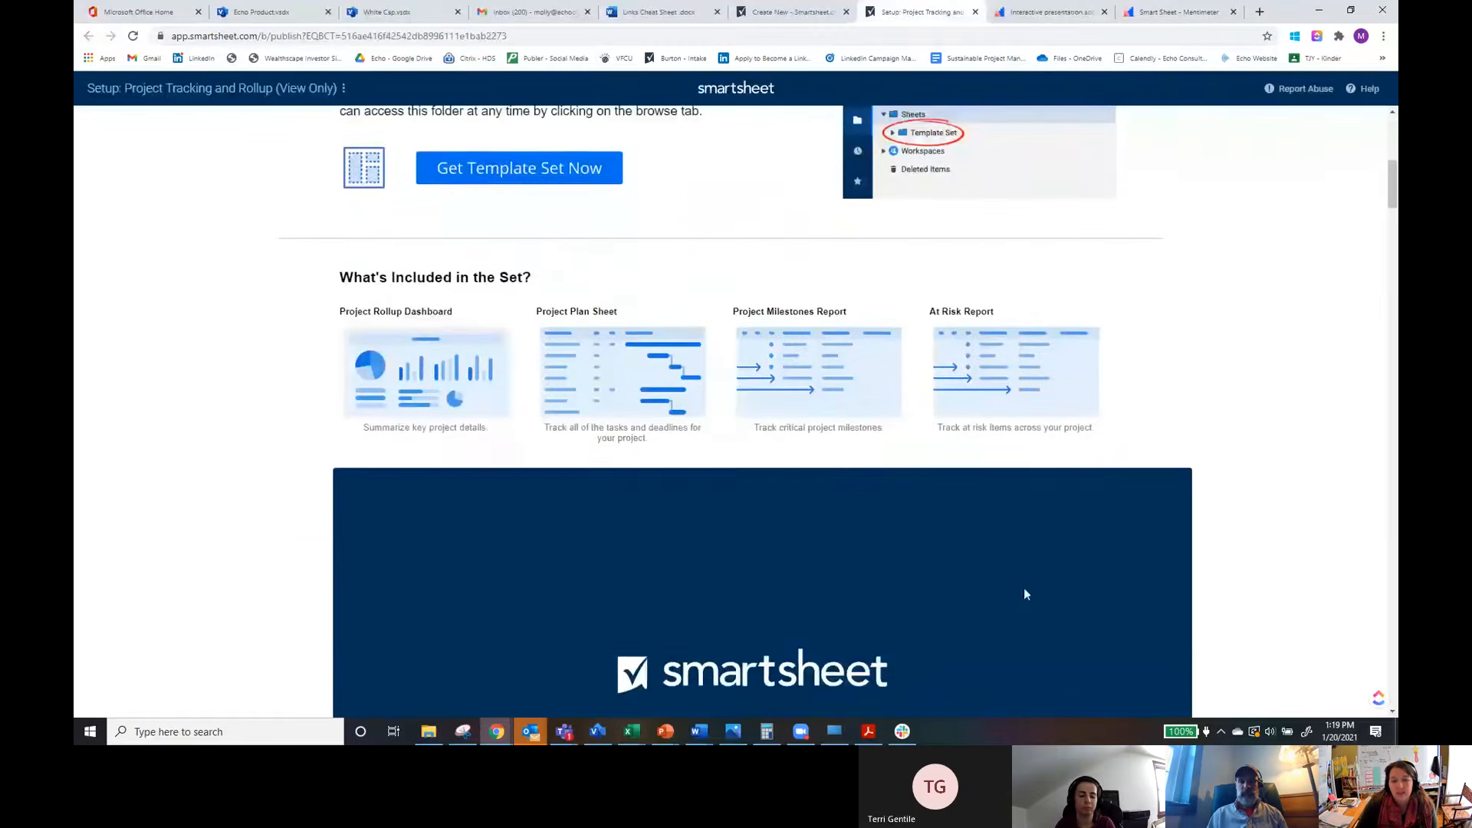
{"action": "scroll", "coordinate": [1038, 453], "scroll_direction": "down", "scroll_amount": 1}
{"action": "scroll", "coordinate": [1068, 607], "scroll_direction": "down", "scroll_amount": 3}
{"action": "scroll", "coordinate": [1071, 611], "scroll_direction": "up", "scroll_amount": 5}
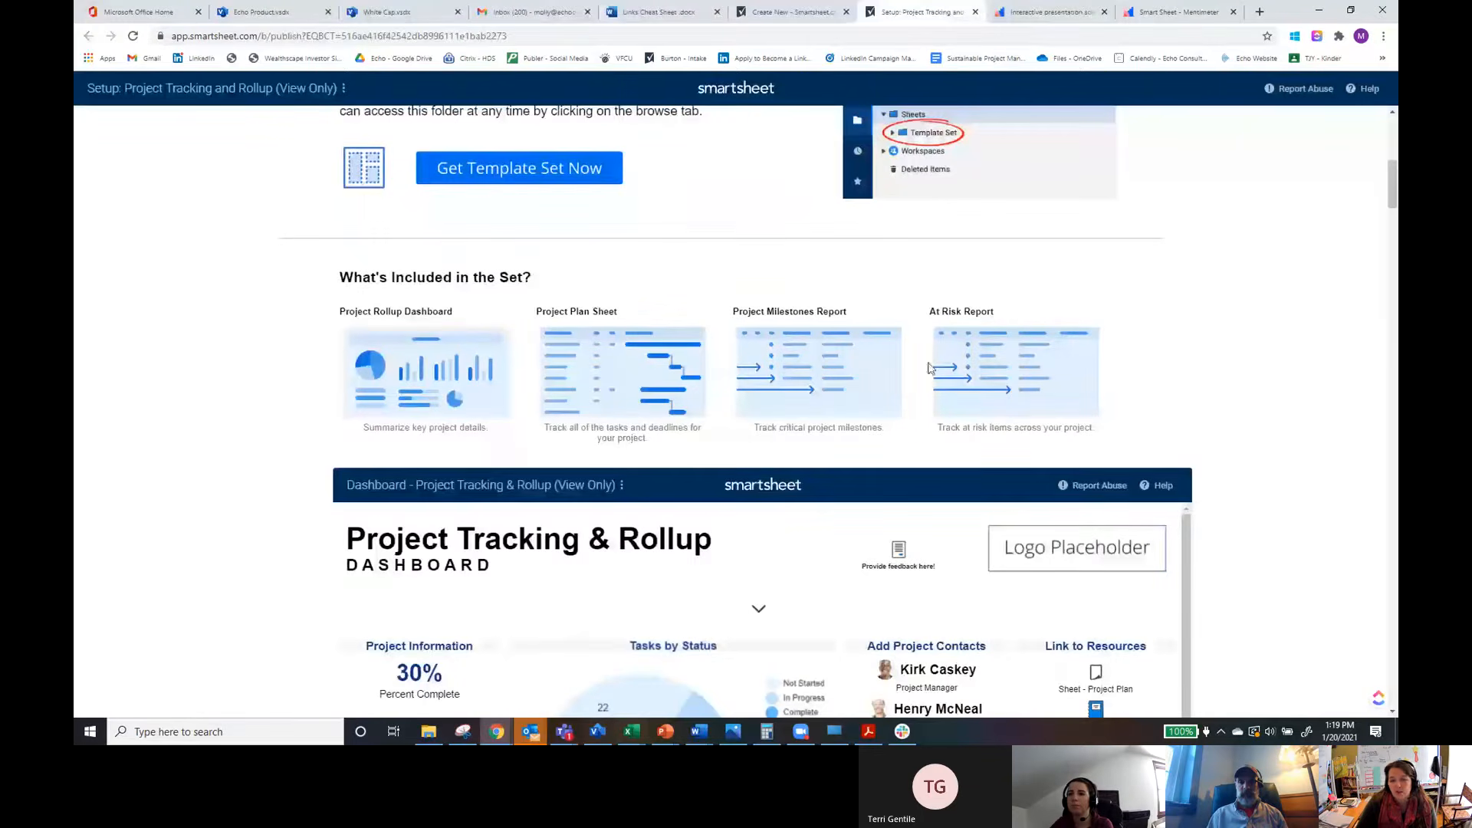
{"action": "scroll", "coordinate": [1327, 494], "scroll_direction": "down", "scroll_amount": 5}
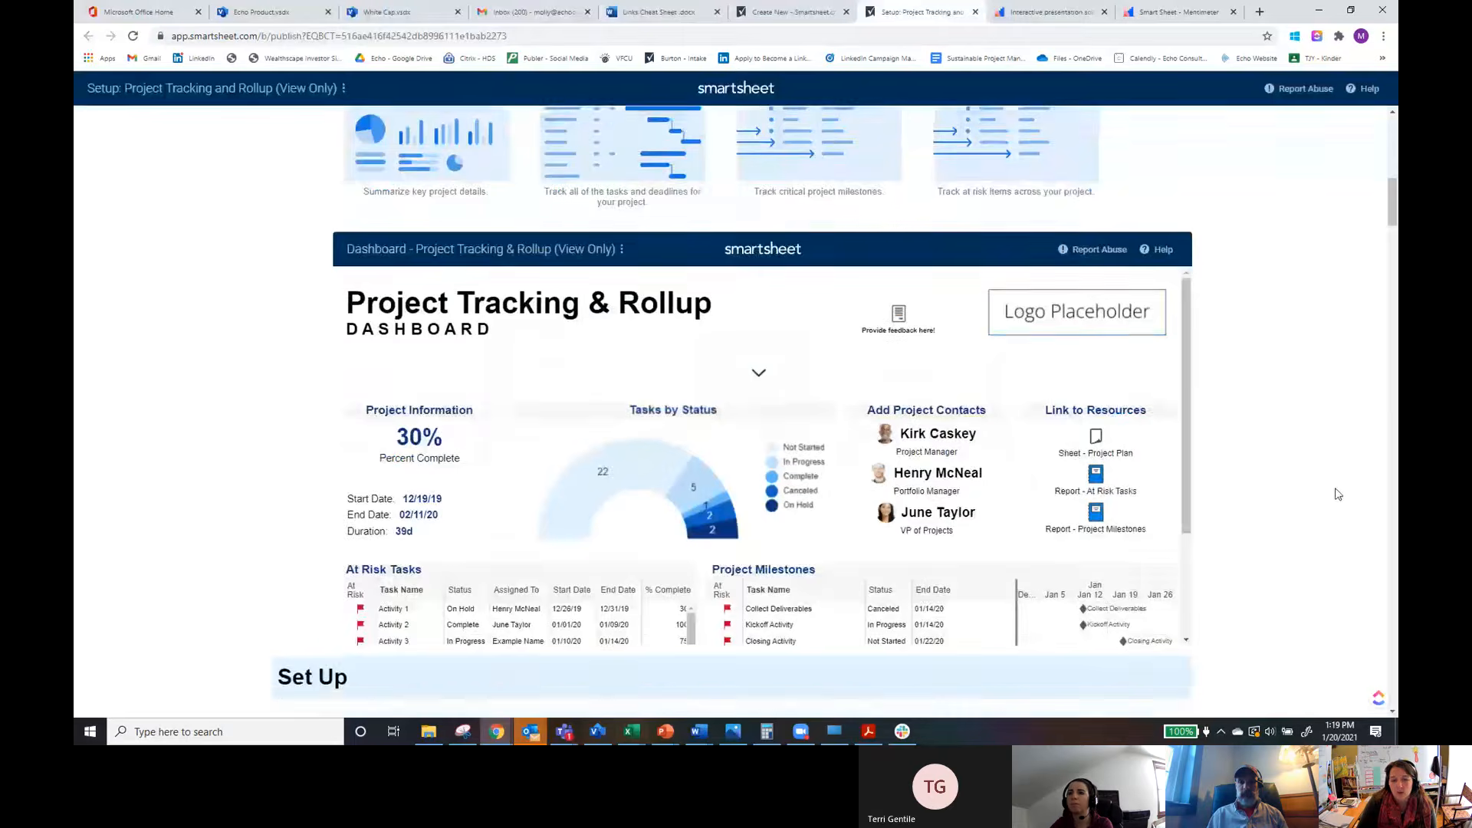
{"action": "scroll", "coordinate": [1166, 629], "scroll_direction": "down", "scroll_amount": 3}
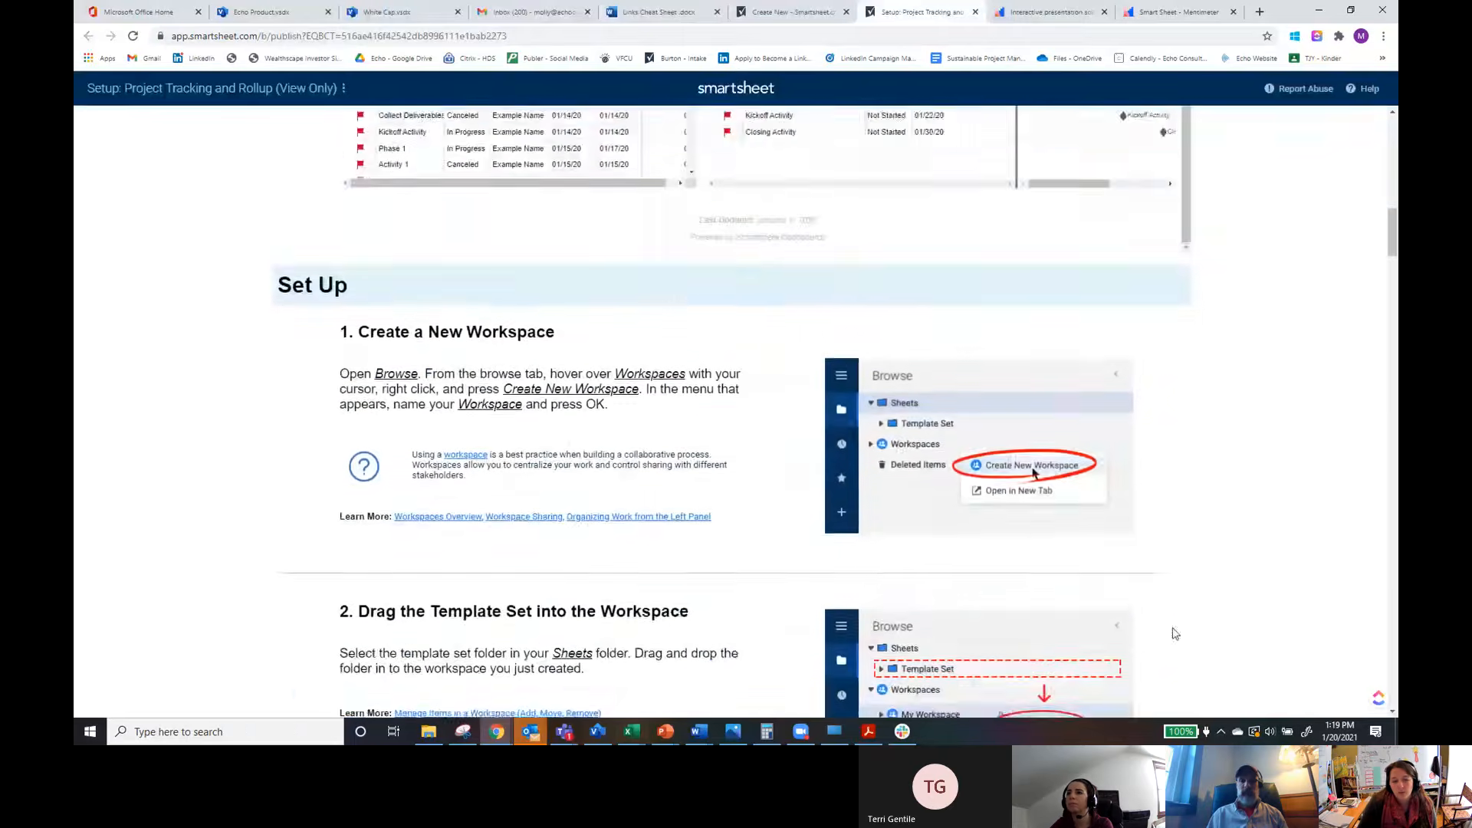
{"action": "scroll", "coordinate": [1238, 680], "scroll_direction": "up", "scroll_amount": 2}
{"action": "scroll", "coordinate": [1238, 680], "scroll_direction": "down", "scroll_amount": 9}
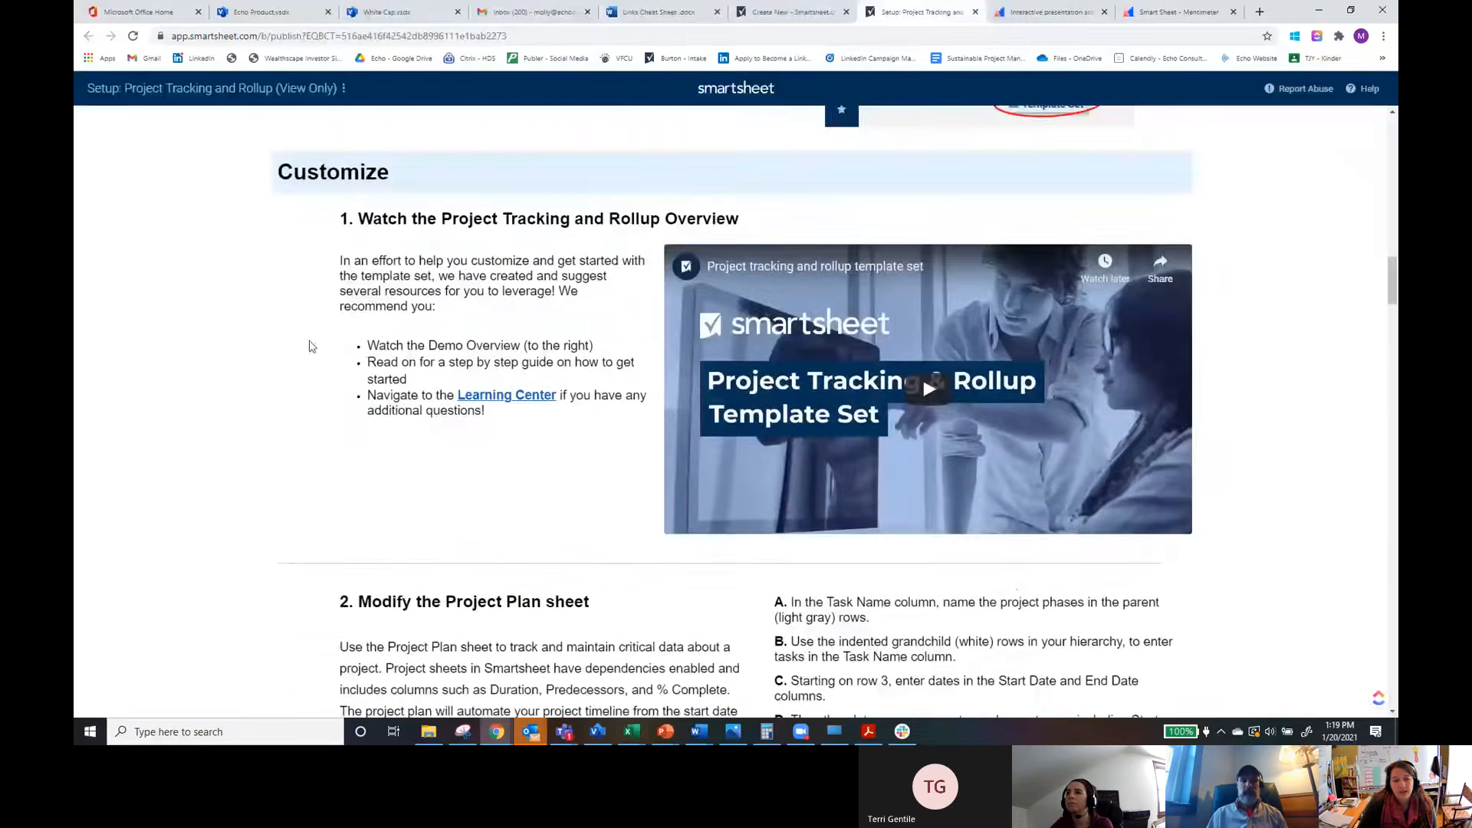
{"action": "scroll", "coordinate": [431, 282], "scroll_direction": "down", "scroll_amount": 15}
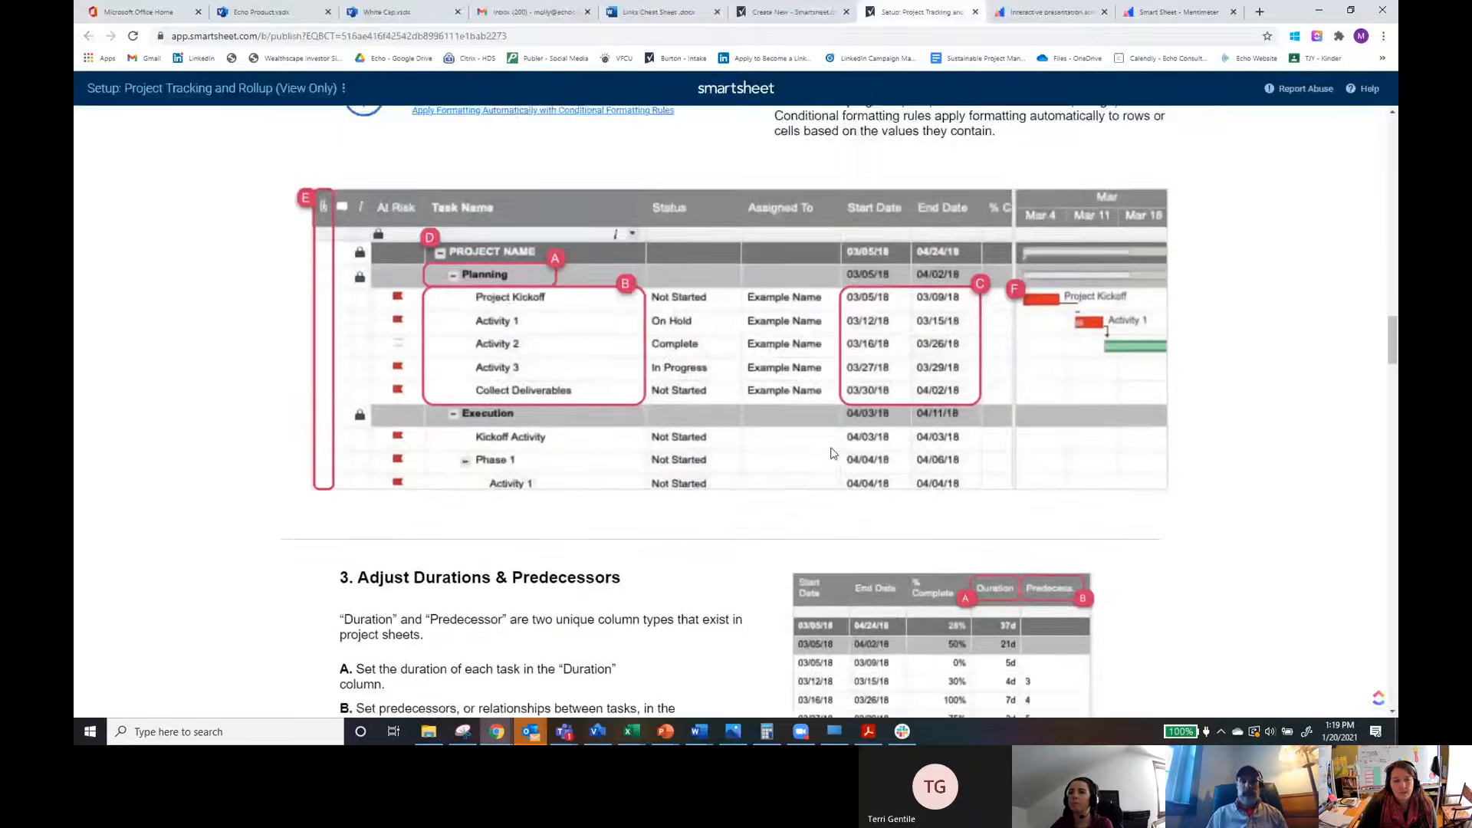
{"action": "scroll", "coordinate": [805, 439], "scroll_direction": "up", "scroll_amount": 3}
{"action": "scroll", "coordinate": [654, 448], "scroll_direction": "down", "scroll_amount": 18}
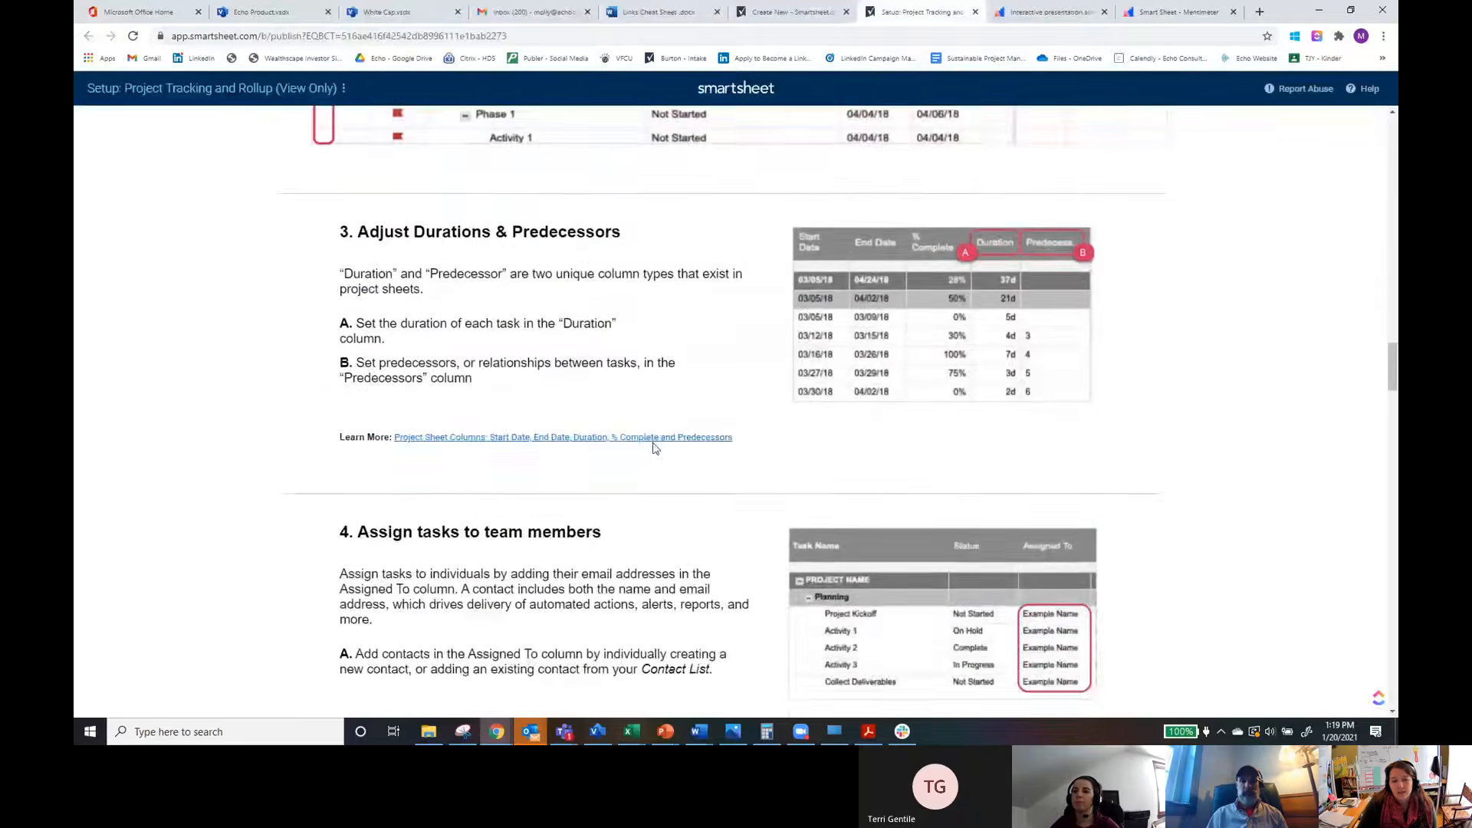
{"action": "scroll", "coordinate": [654, 449], "scroll_direction": "down", "scroll_amount": 20}
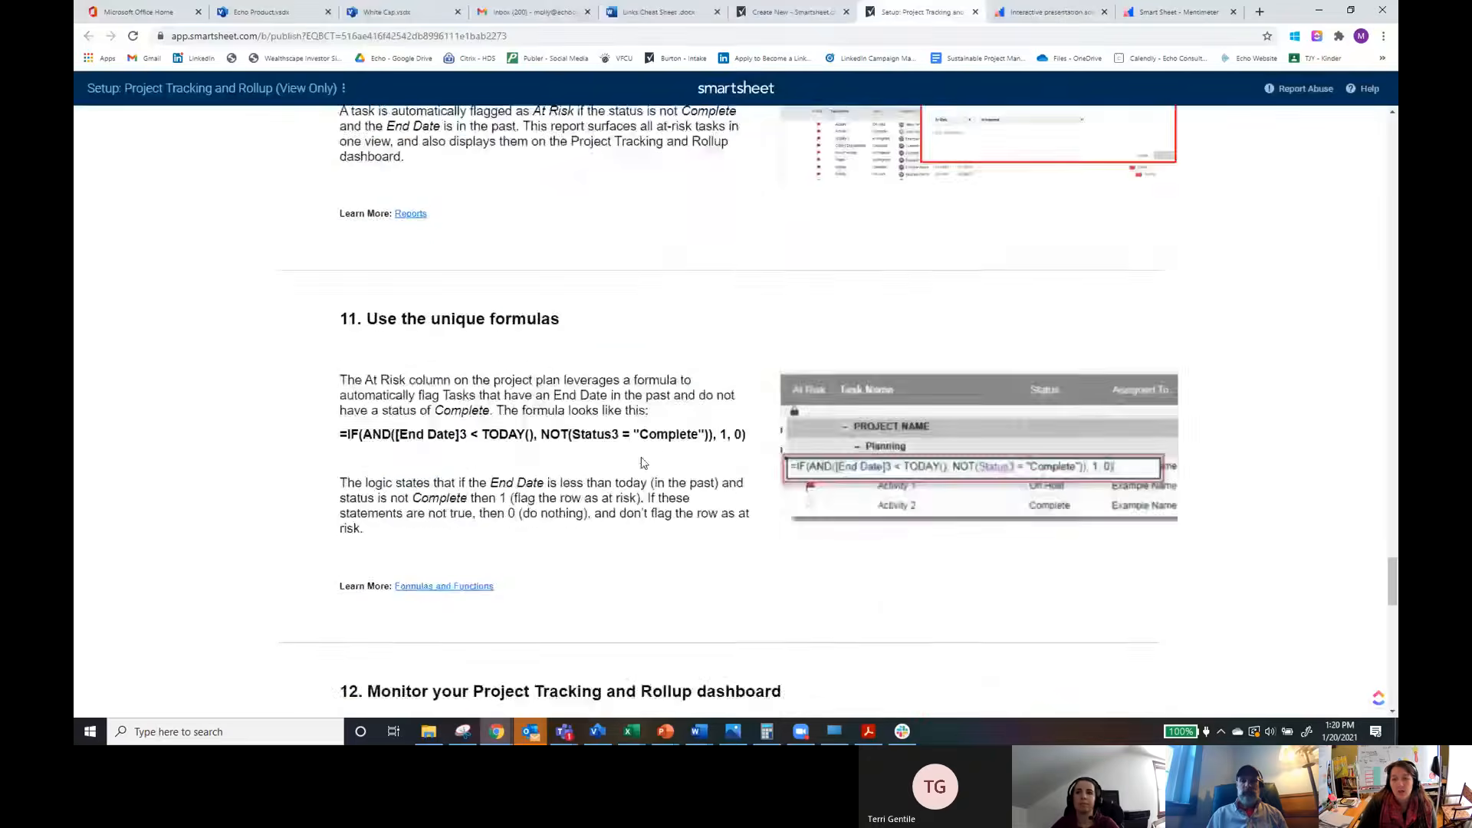
{"action": "scroll", "coordinate": [638, 471], "scroll_direction": "down", "scroll_amount": 10}
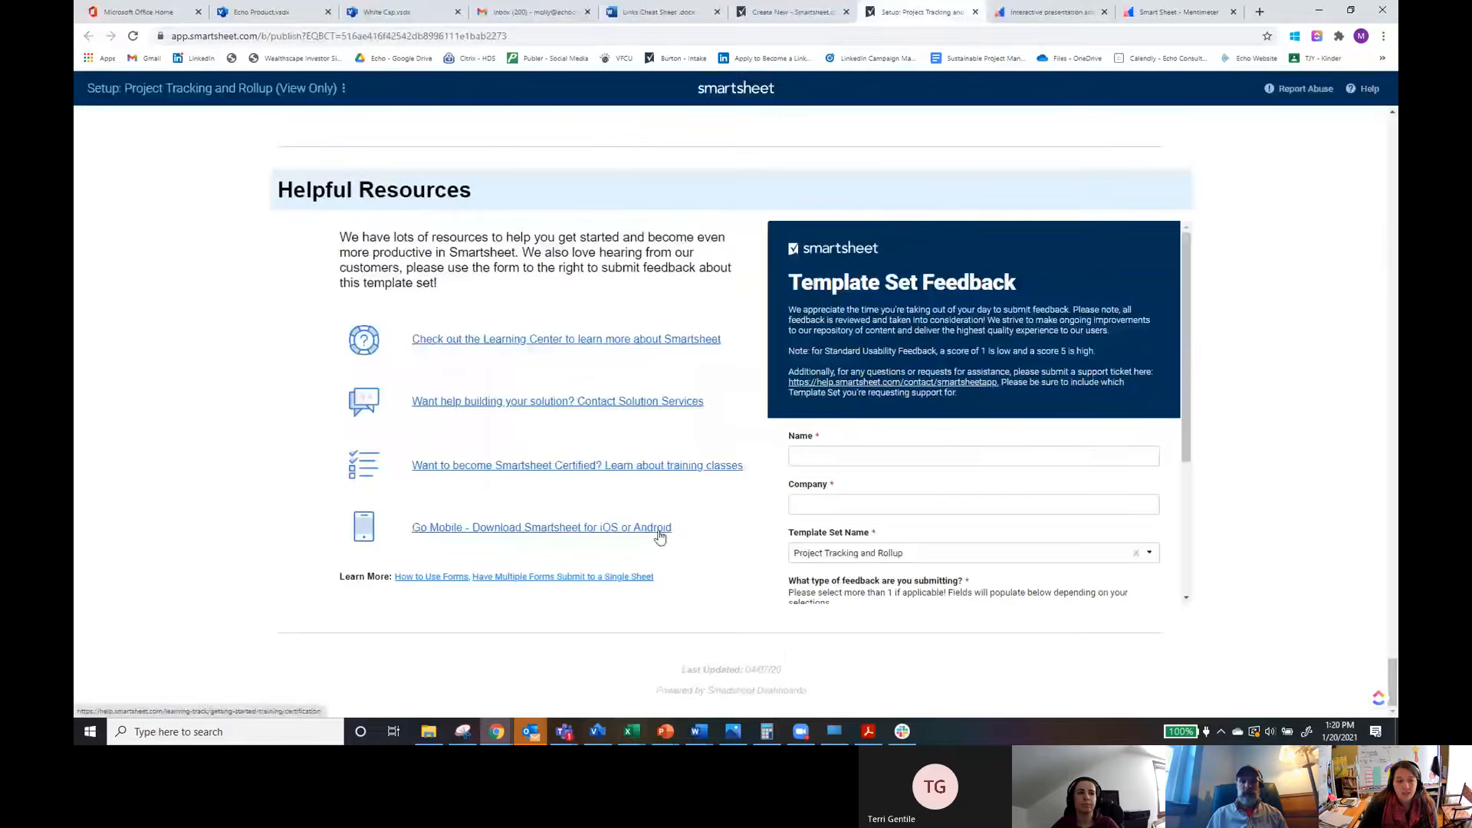
{"action": "scroll", "coordinate": [1391, 675], "scroll_direction": "up", "scroll_amount": 3}
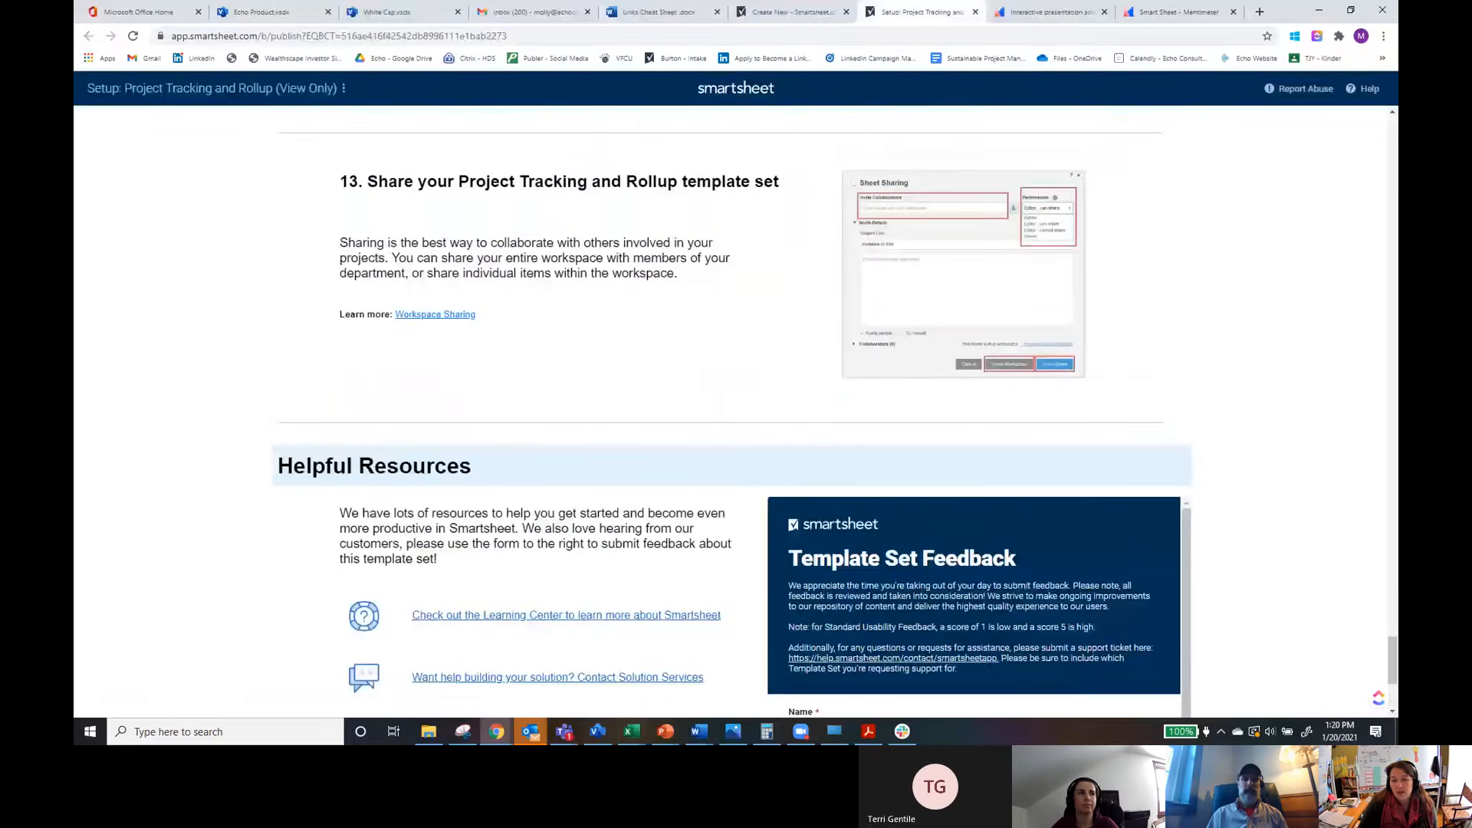
{"action": "left_click_drag", "start_coordinate": [1391, 659], "coordinate": [1364, 125]}
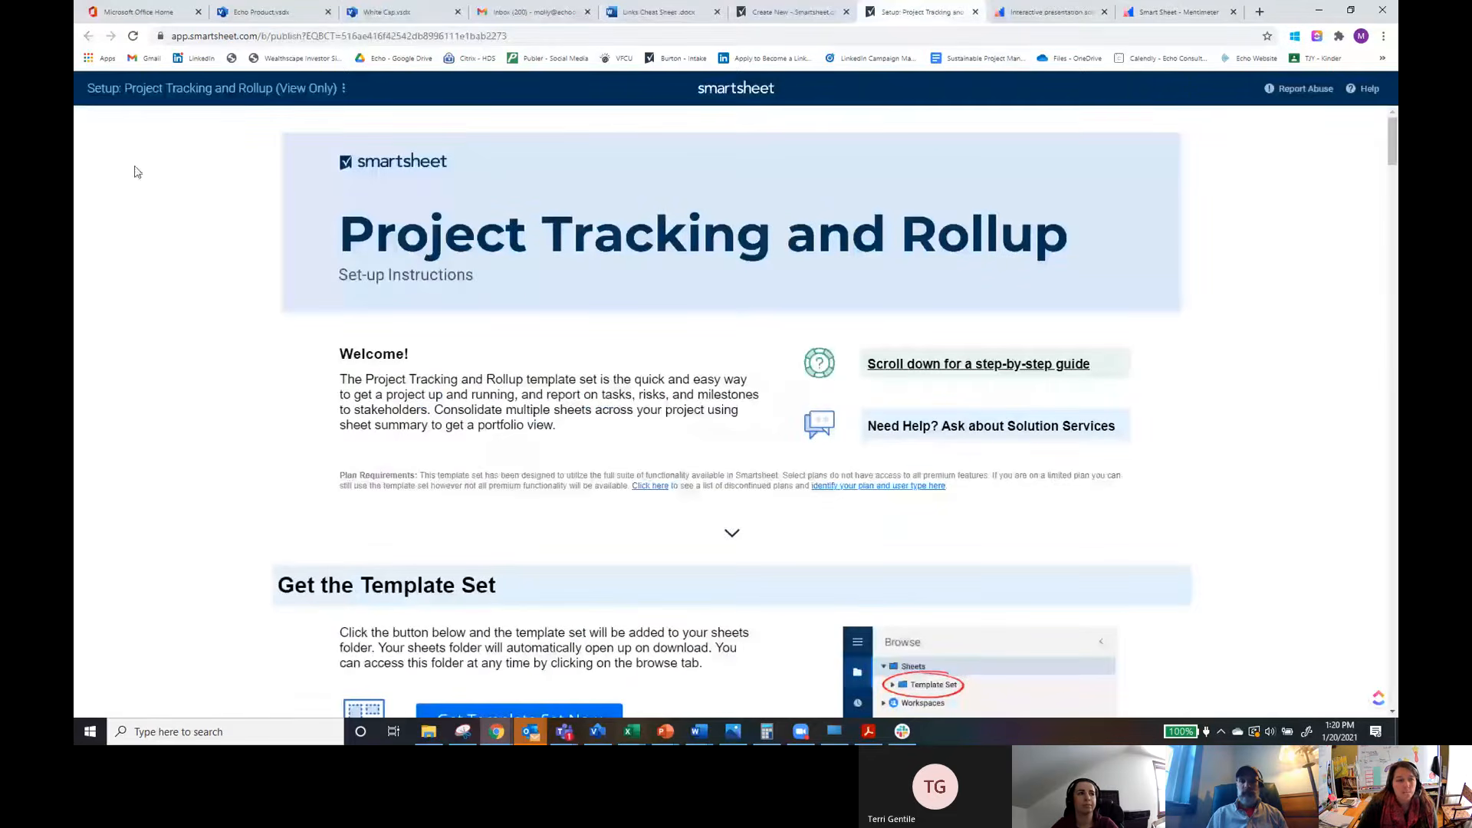
Step: Return to the Smartsheet tab and open the New House sheet from the Recently Opened list
{"action": "left_click", "coordinate": [799, 19]}
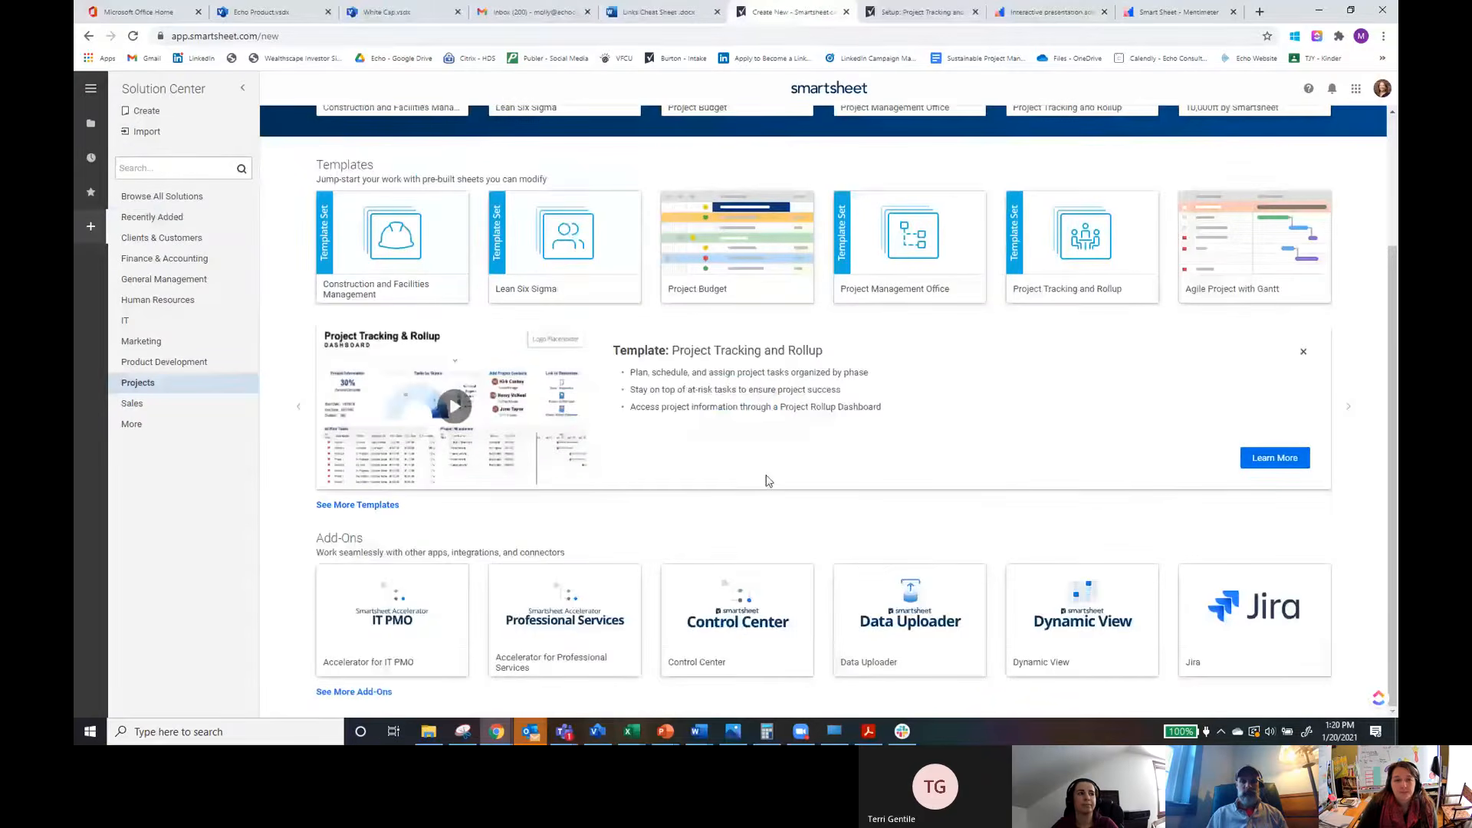
{"action": "scroll", "coordinate": [768, 479], "scroll_direction": "up", "scroll_amount": 3}
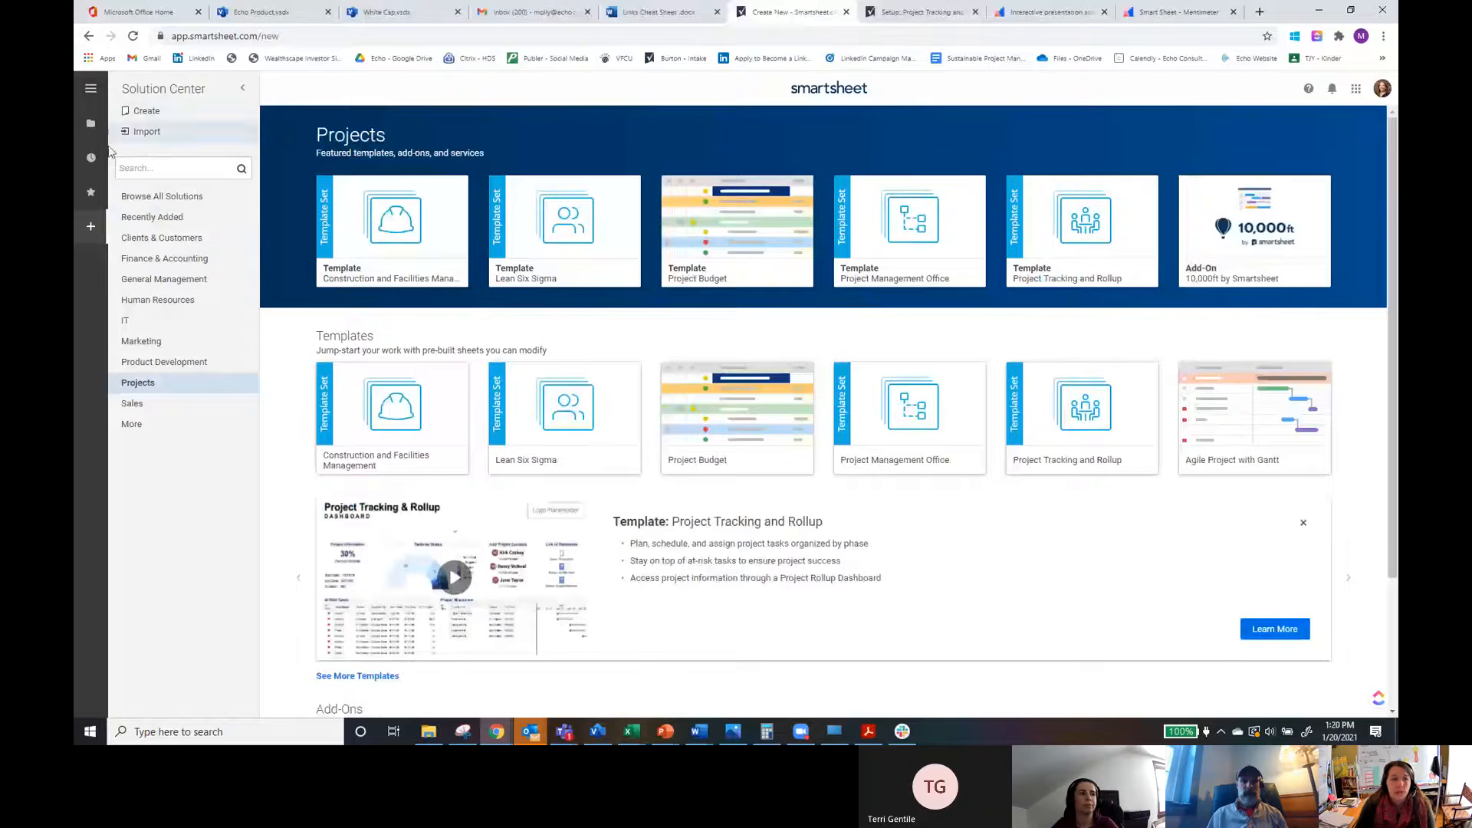
{"action": "left_click", "coordinate": [91, 125]}
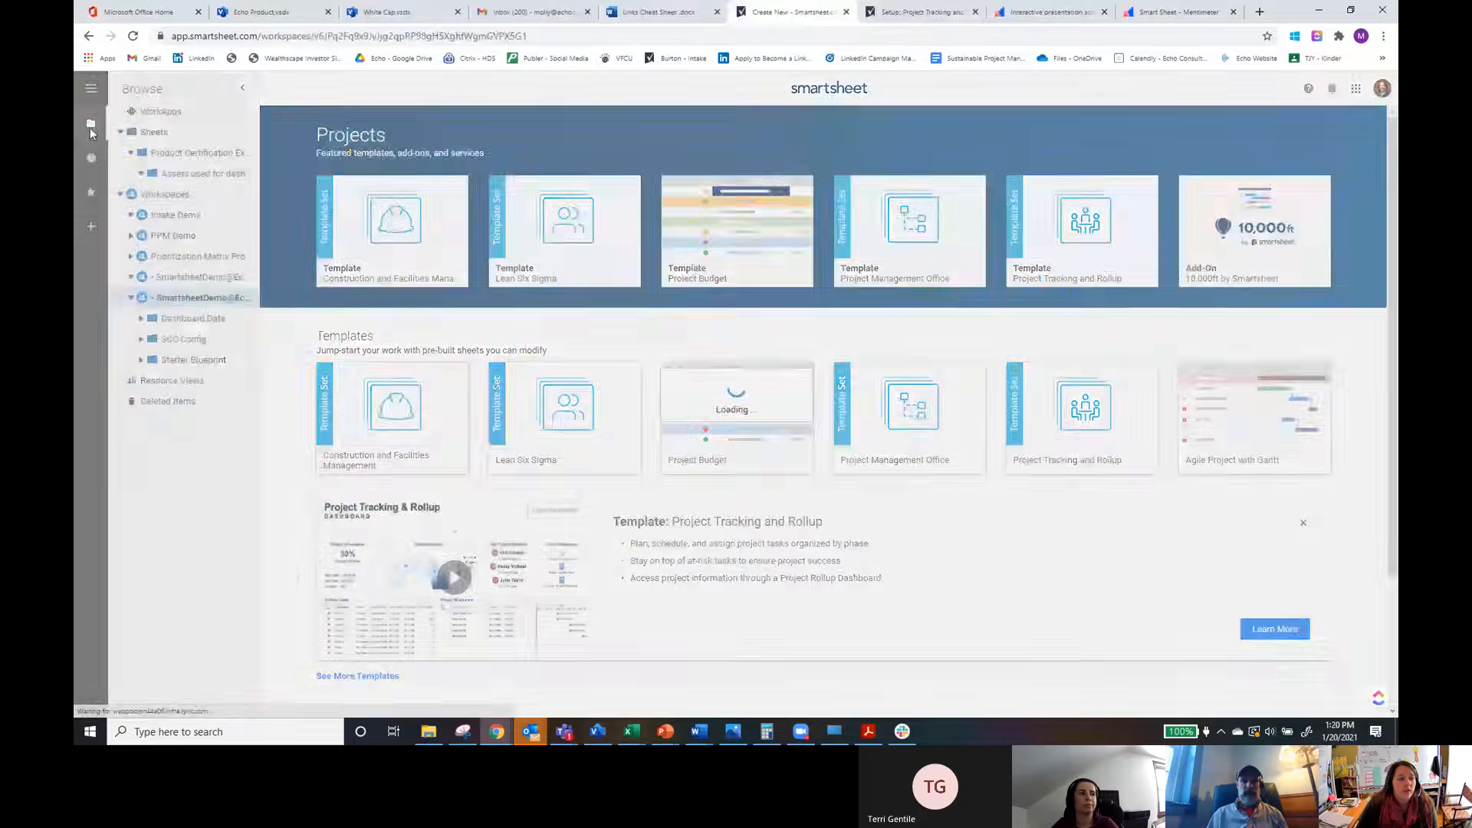
{"action": "left_click", "coordinate": [91, 159]}
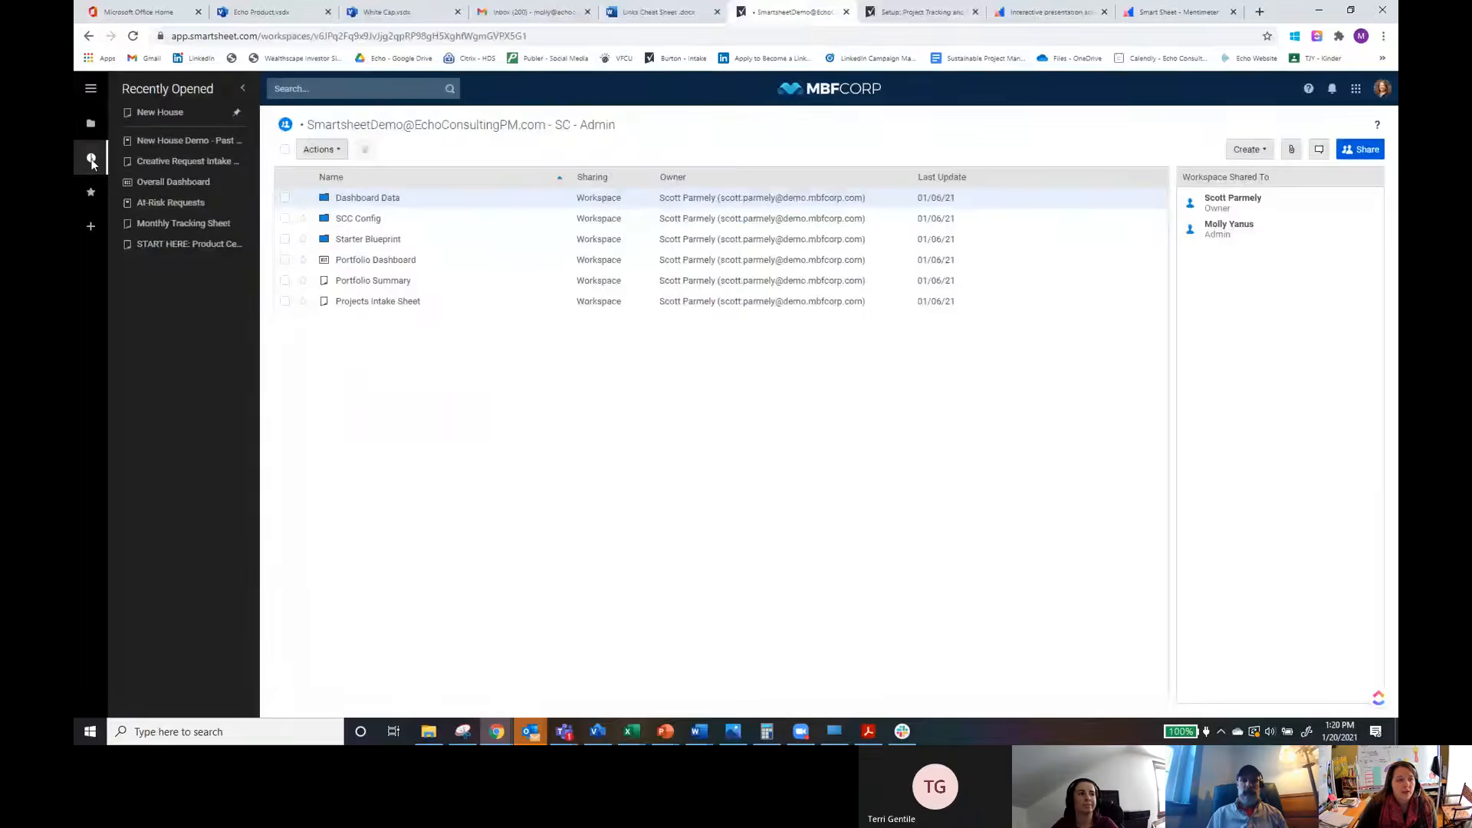
{"action": "left_click", "coordinate": [162, 112]}
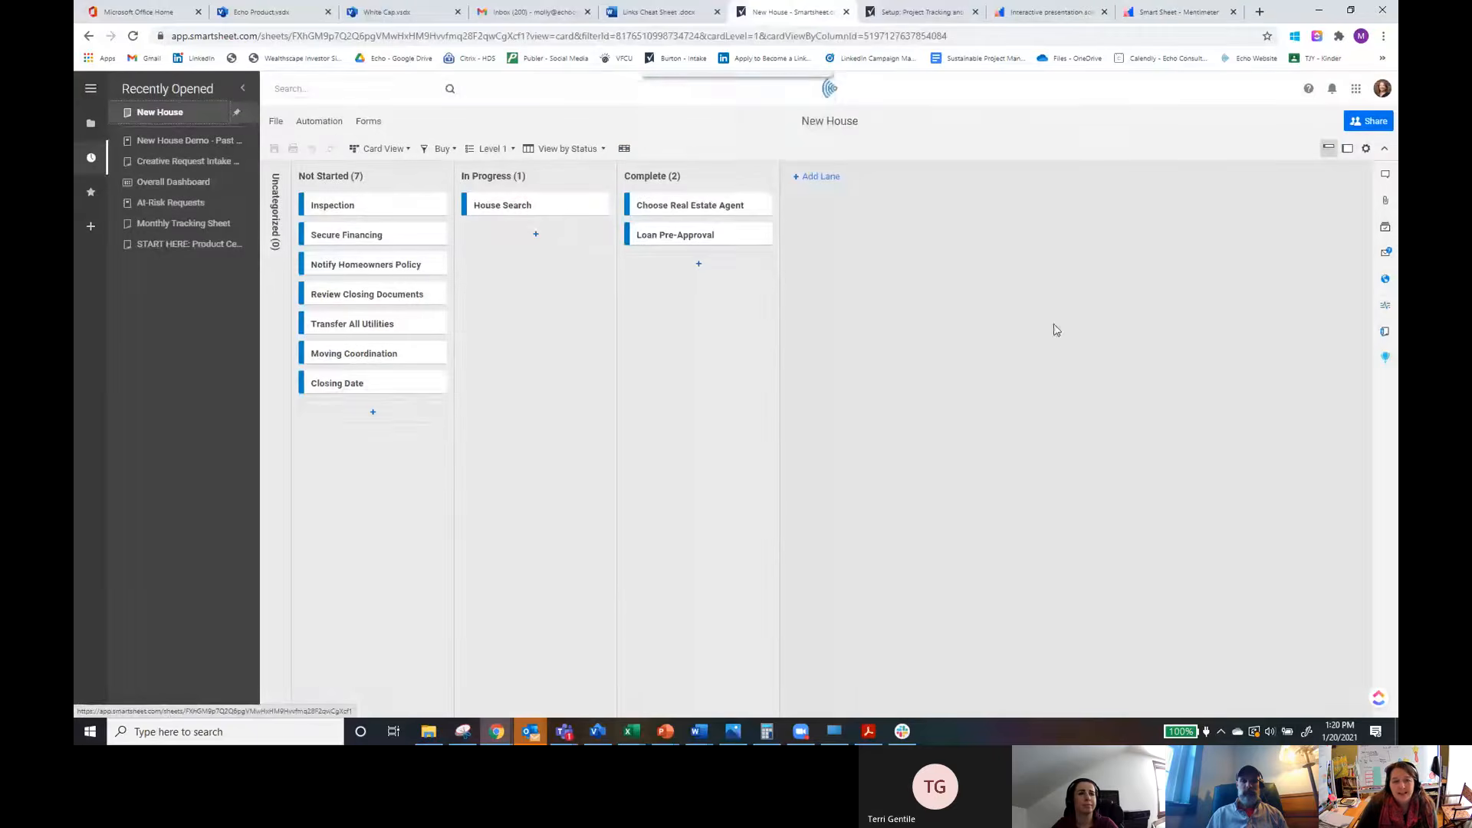
Step: Switch the New House sheet from Card View to Grid View and turn the Buy filter off
{"action": "left_click", "coordinate": [399, 149]}
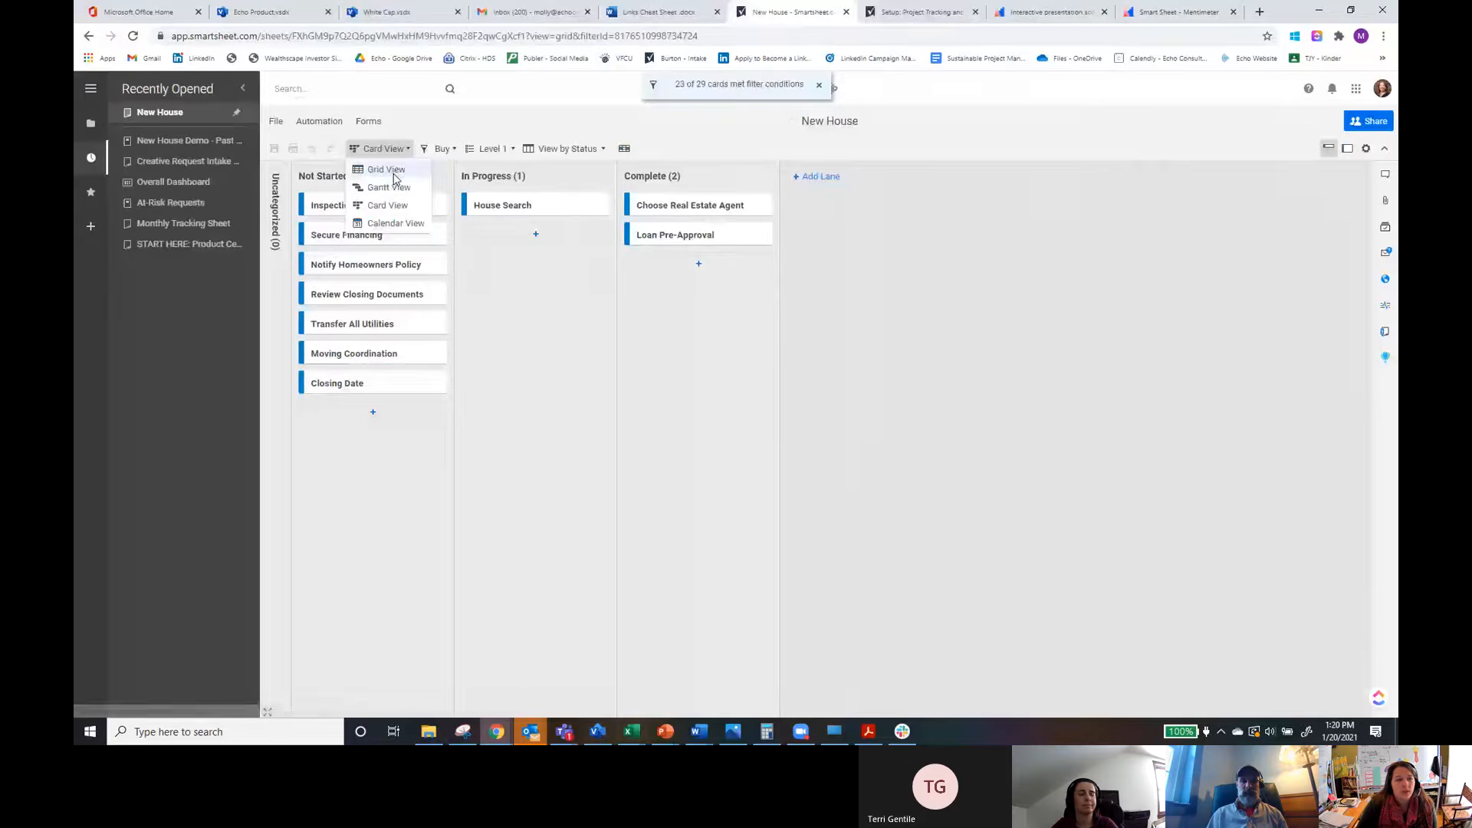
{"action": "left_click", "coordinate": [391, 172]}
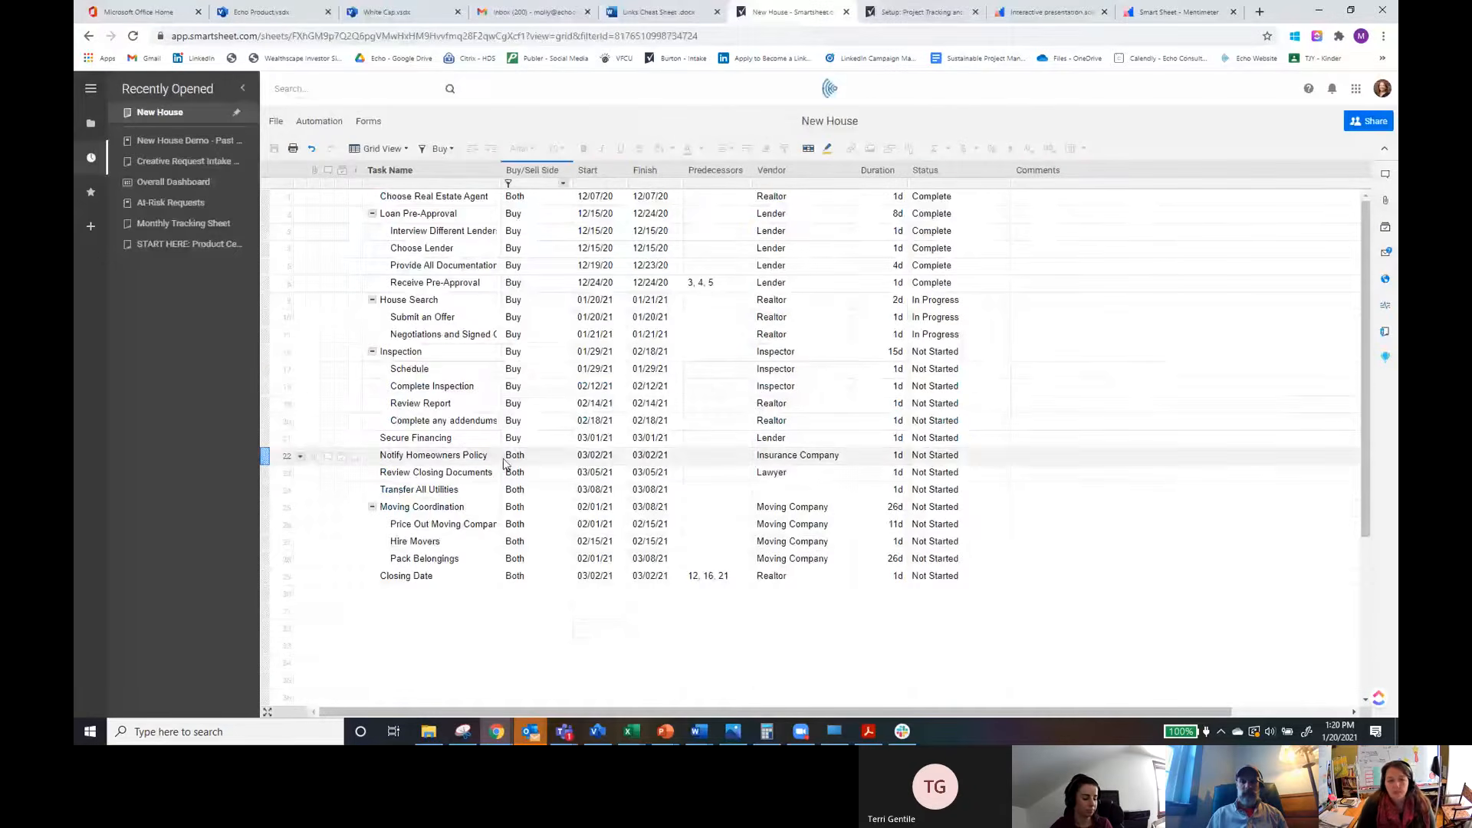
{"action": "left_click", "coordinate": [440, 149]}
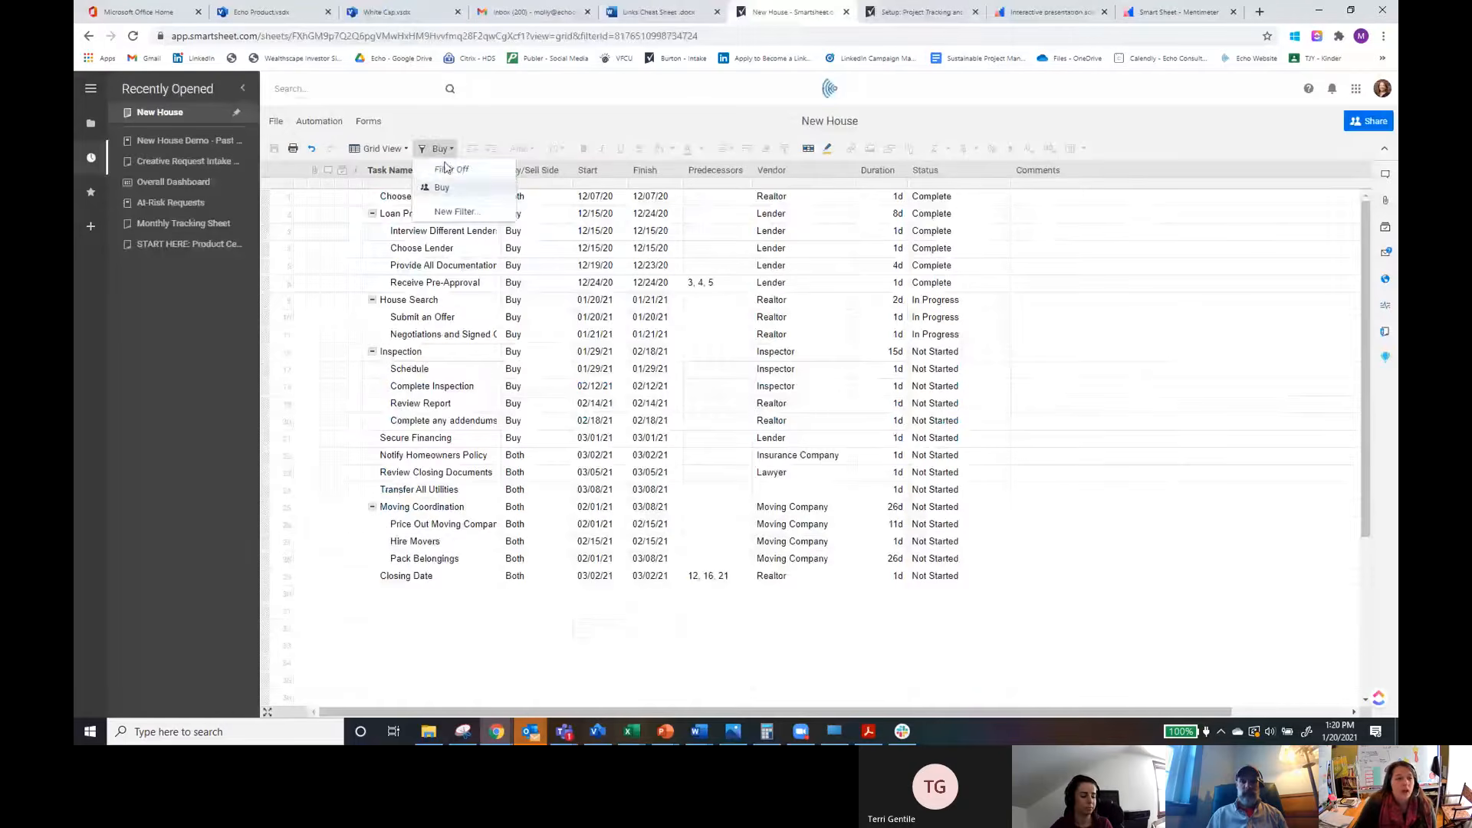
{"action": "left_click", "coordinate": [449, 169]}
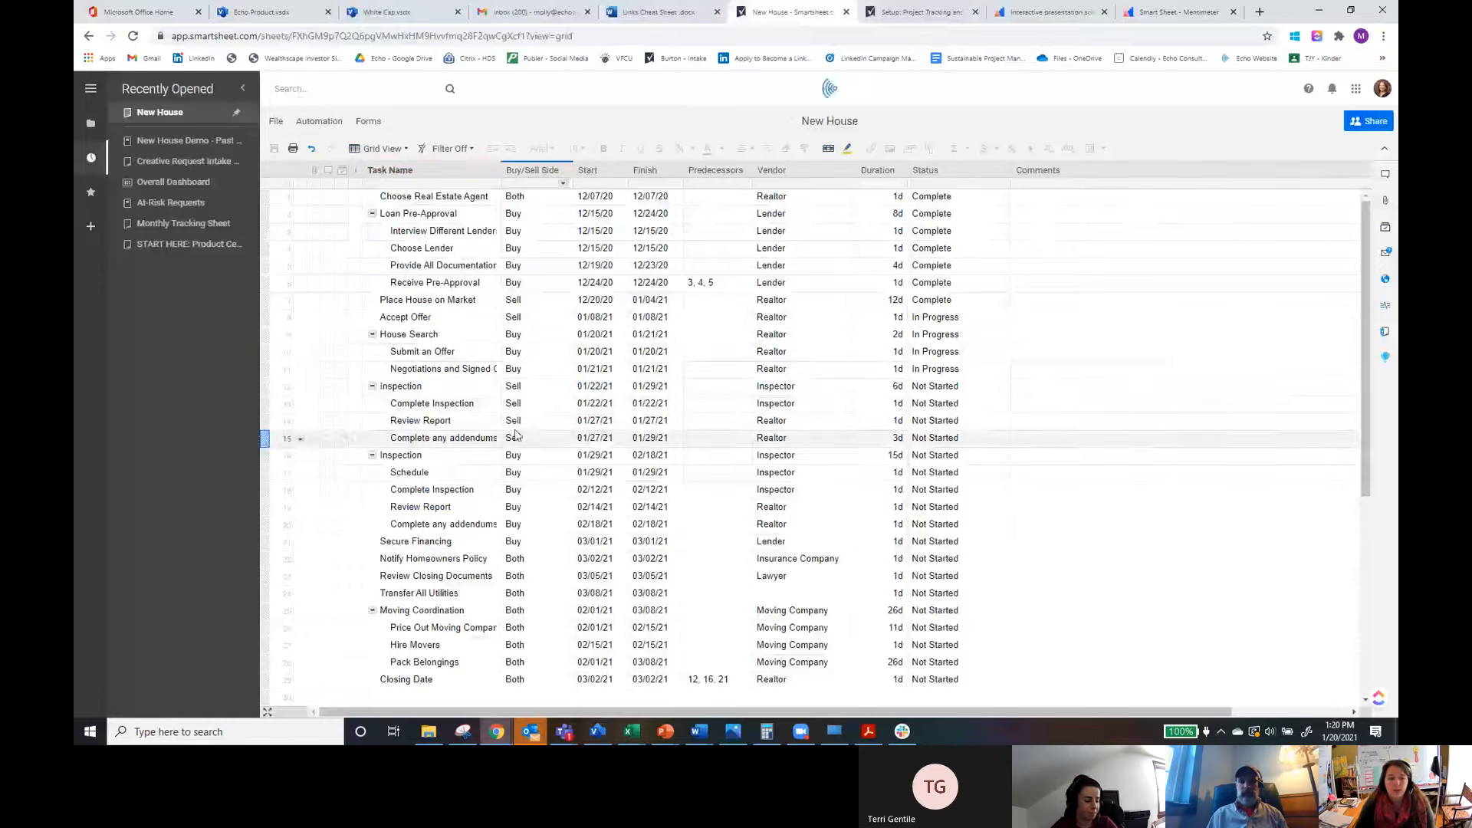
{"action": "scroll", "coordinate": [525, 625], "scroll_direction": "down", "scroll_amount": 2}
{"action": "scroll", "coordinate": [509, 644], "scroll_direction": "up", "scroll_amount": 2}
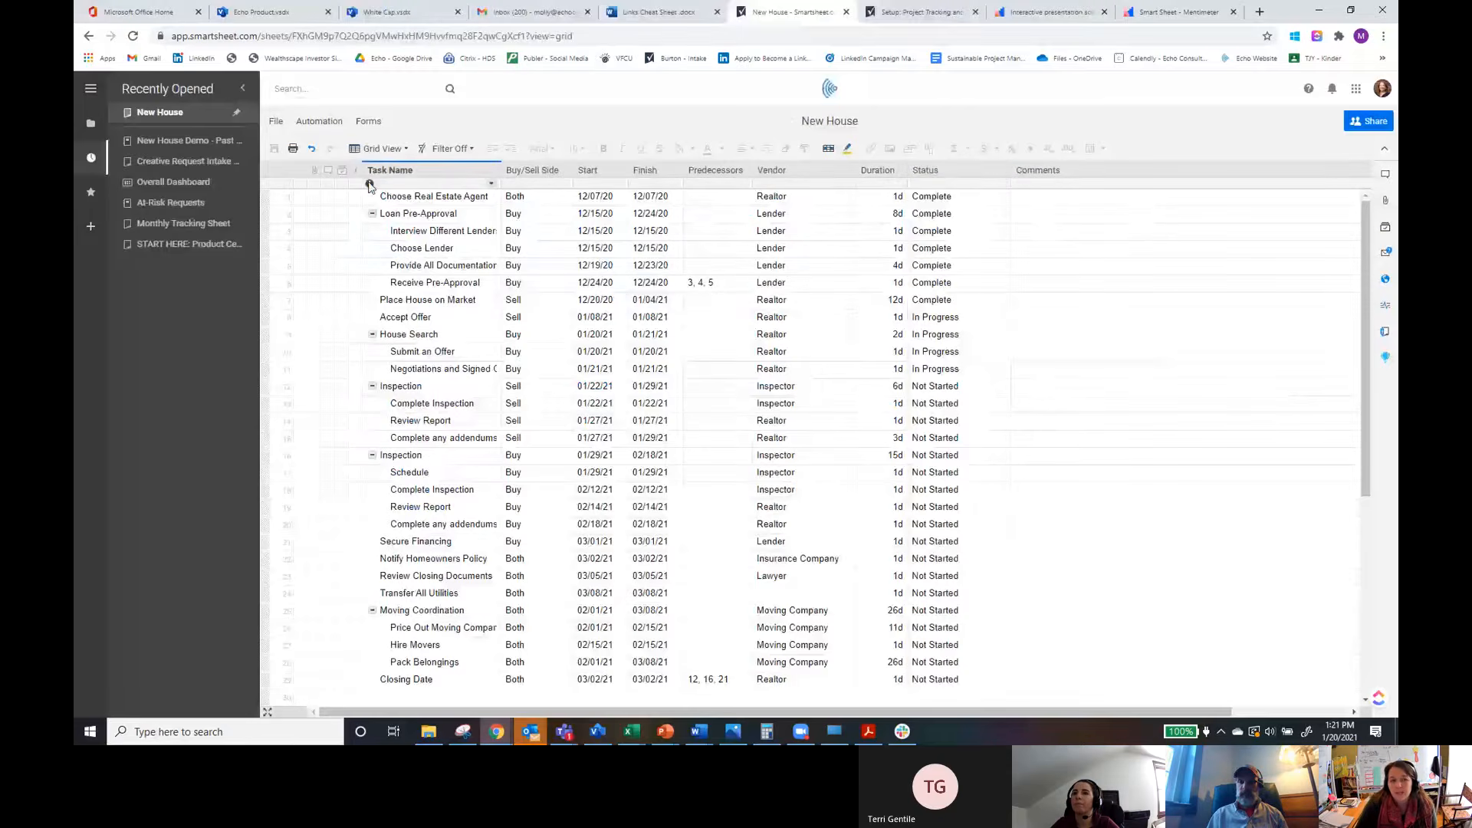
Step: Add a column description to the Status column saying Not Started means it hasn't started
{"action": "mouse_move", "coordinate": [369, 185]}
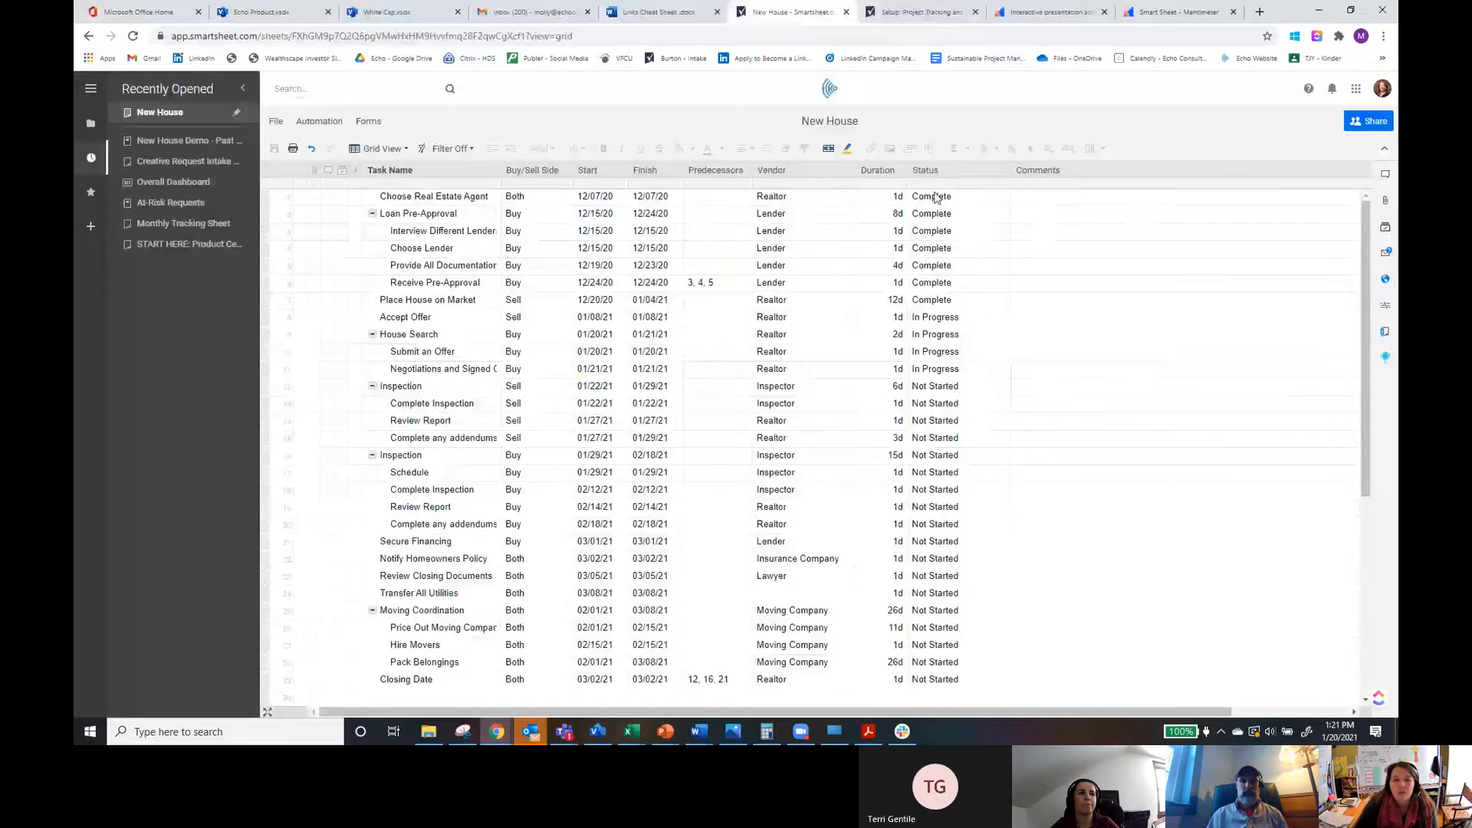
{"action": "mouse_move", "coordinate": [862, 184]}
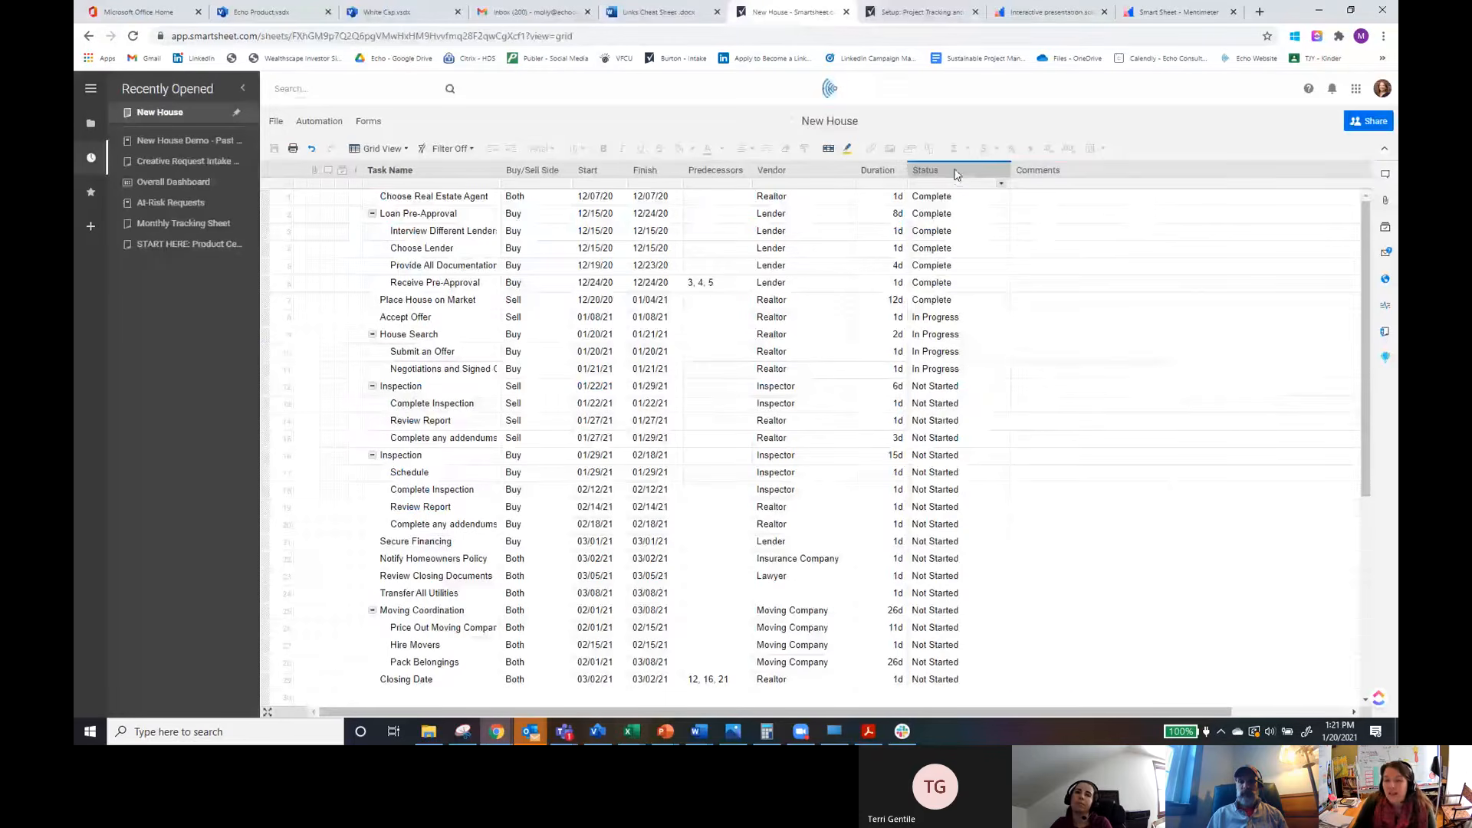
{"action": "left_click", "coordinate": [1002, 186]}
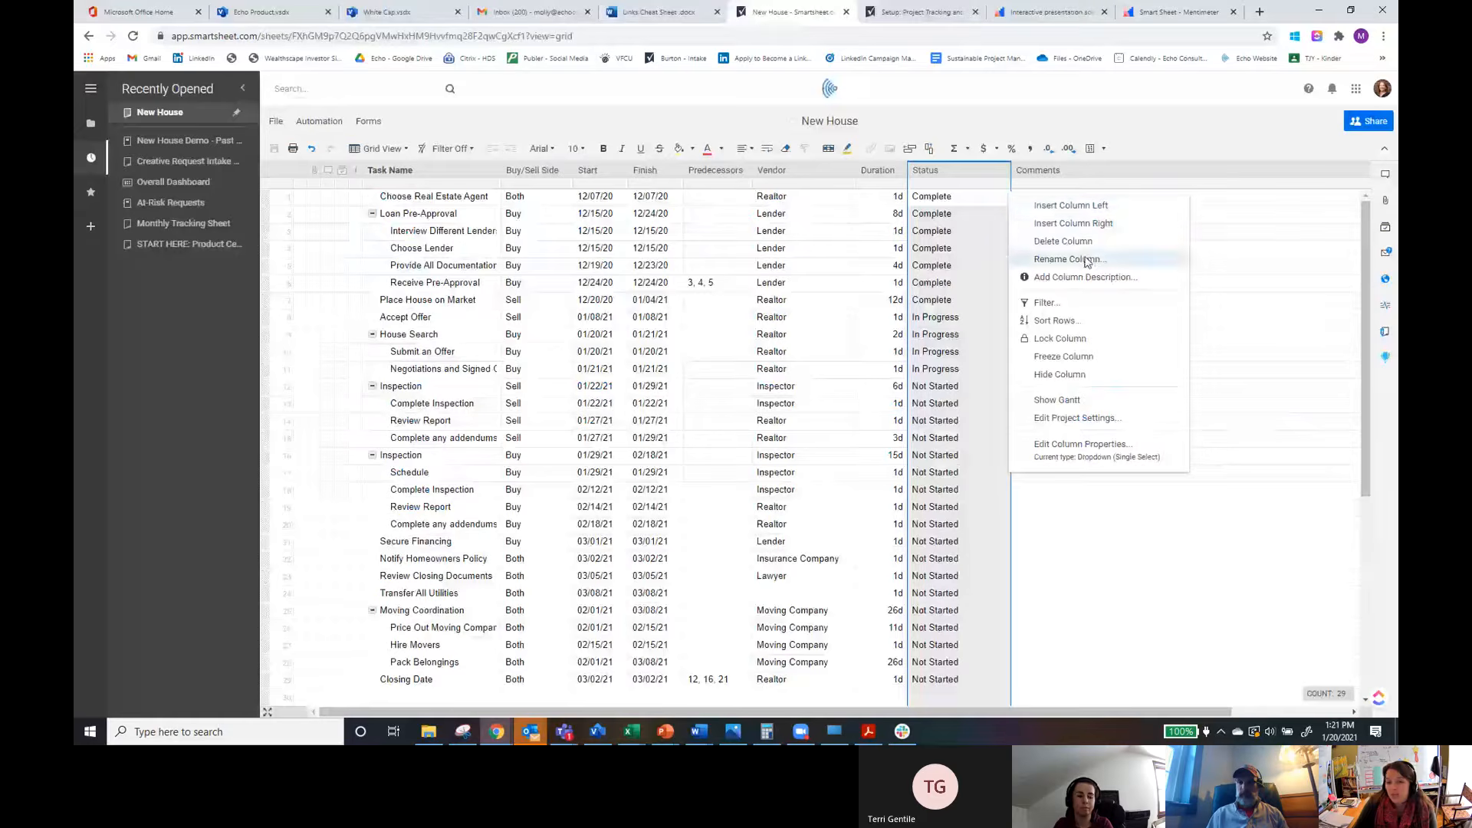
{"action": "left_click", "coordinate": [1072, 279]}
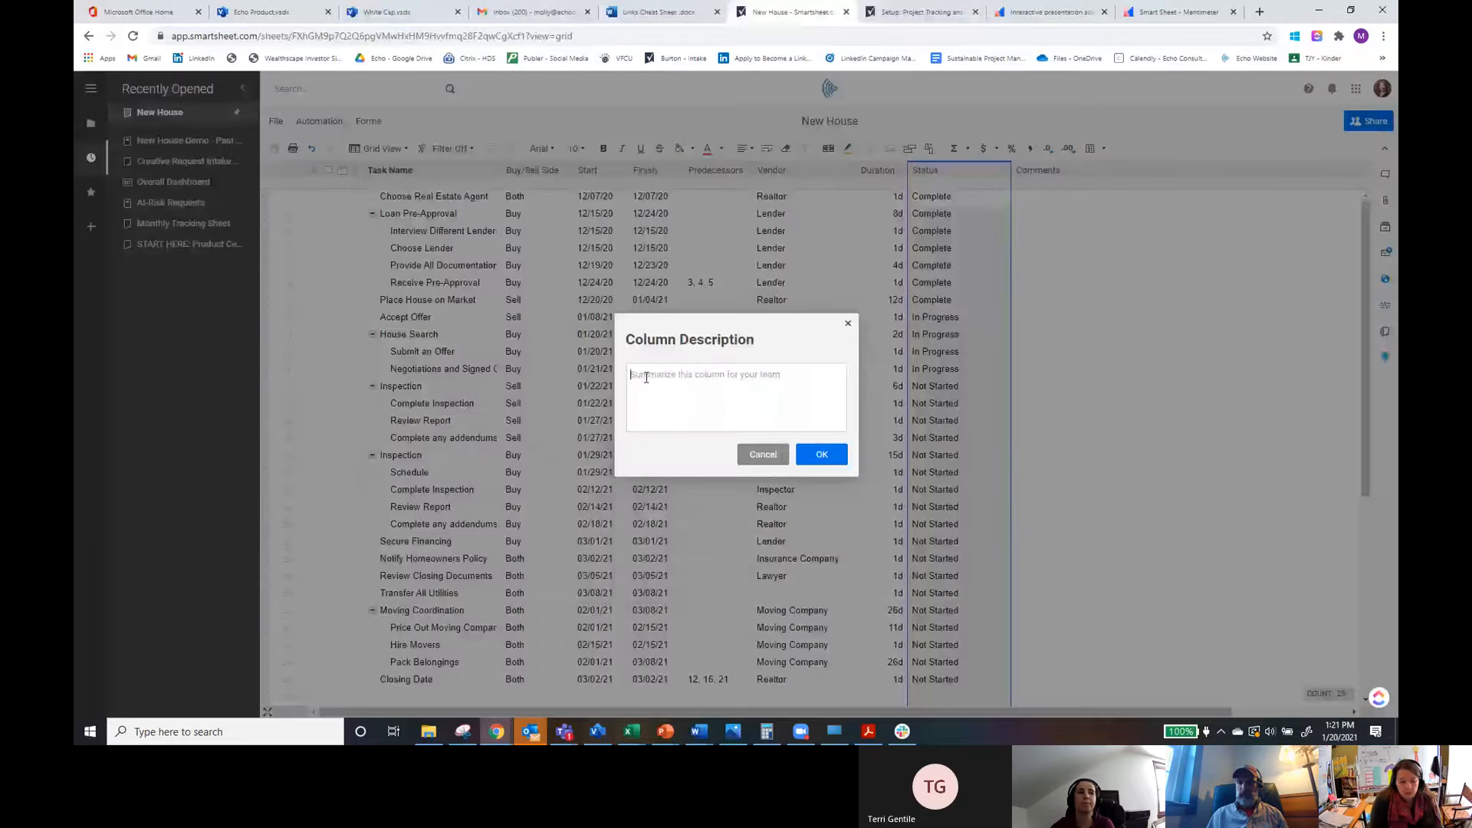
{"action": "type", "text": "Not Starte"}
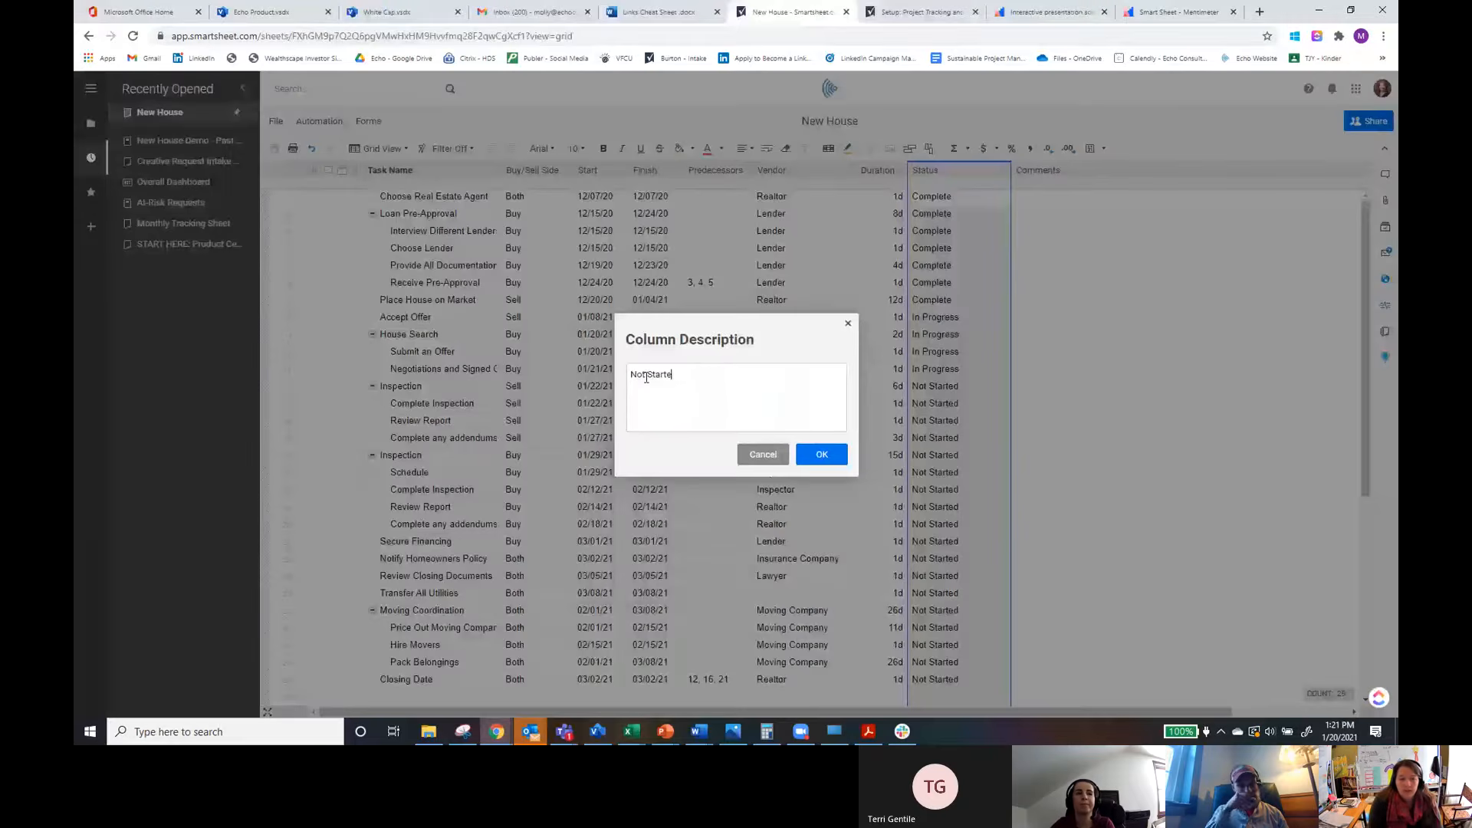
{"action": "type", "text": "d means it hasn't started"}
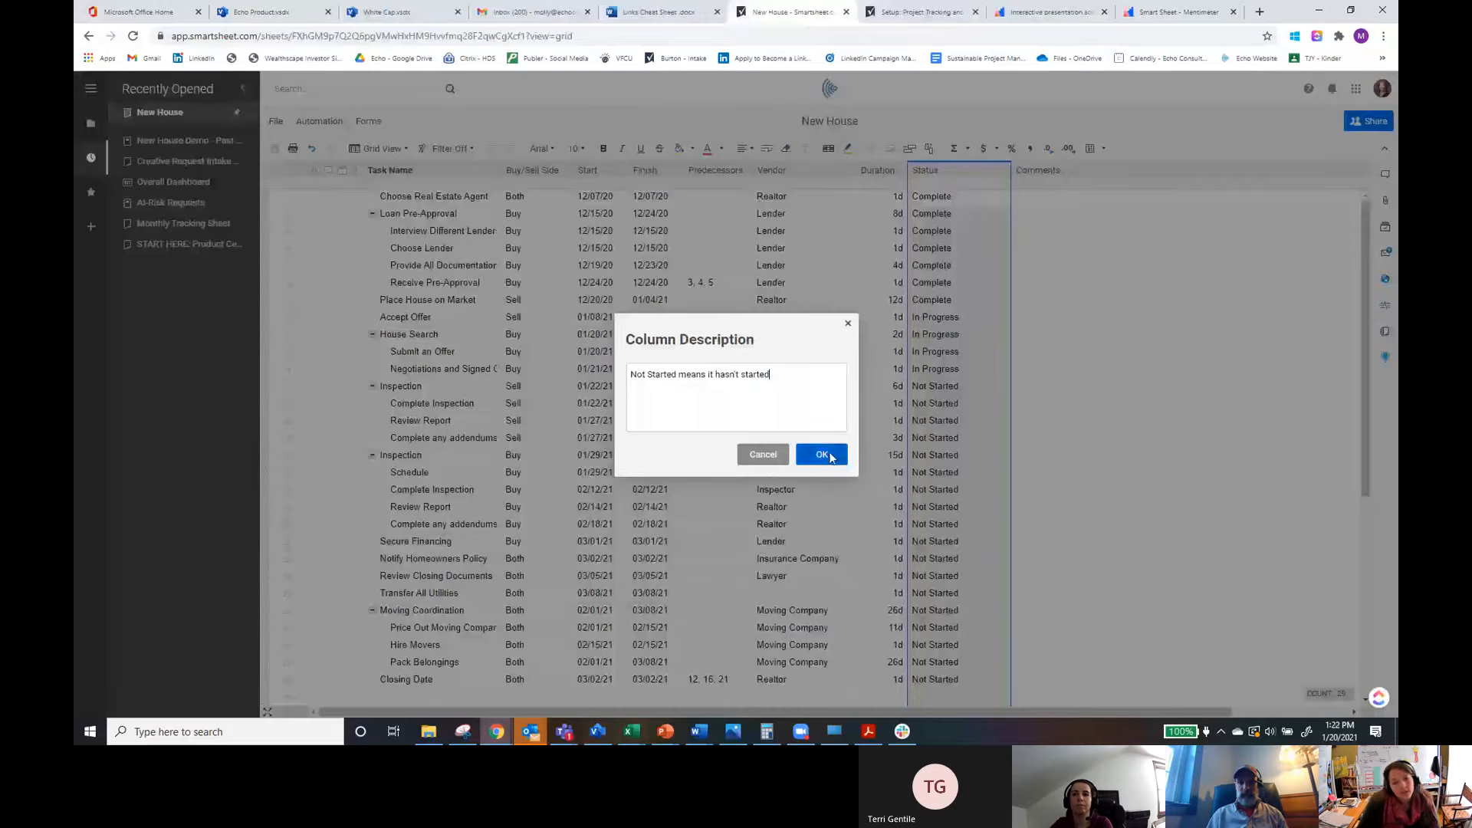
{"action": "left_click", "coordinate": [822, 455]}
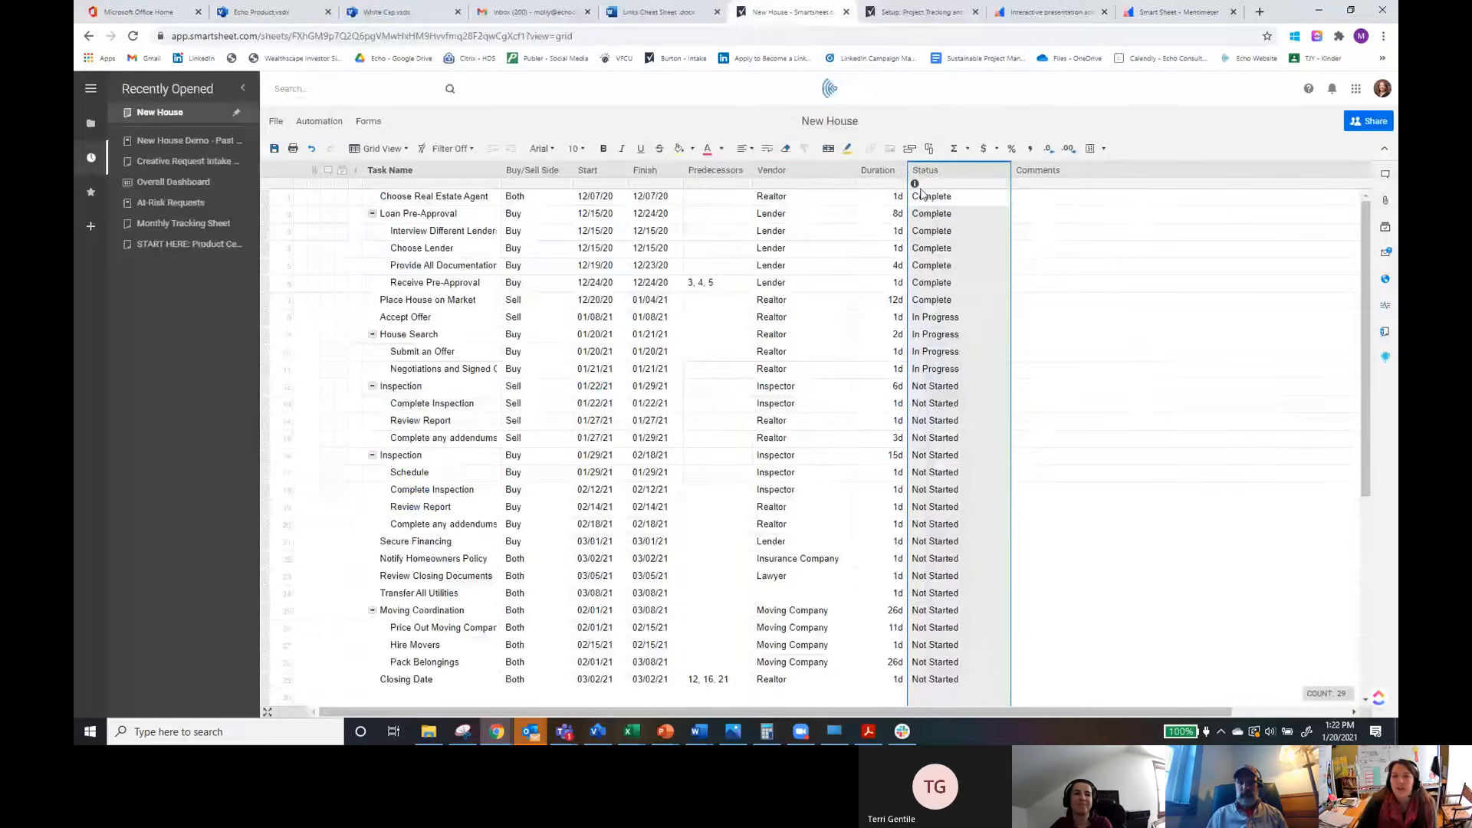
Step: Narrow the Status column by resizing its right edge
{"action": "mouse_move", "coordinate": [916, 188]}
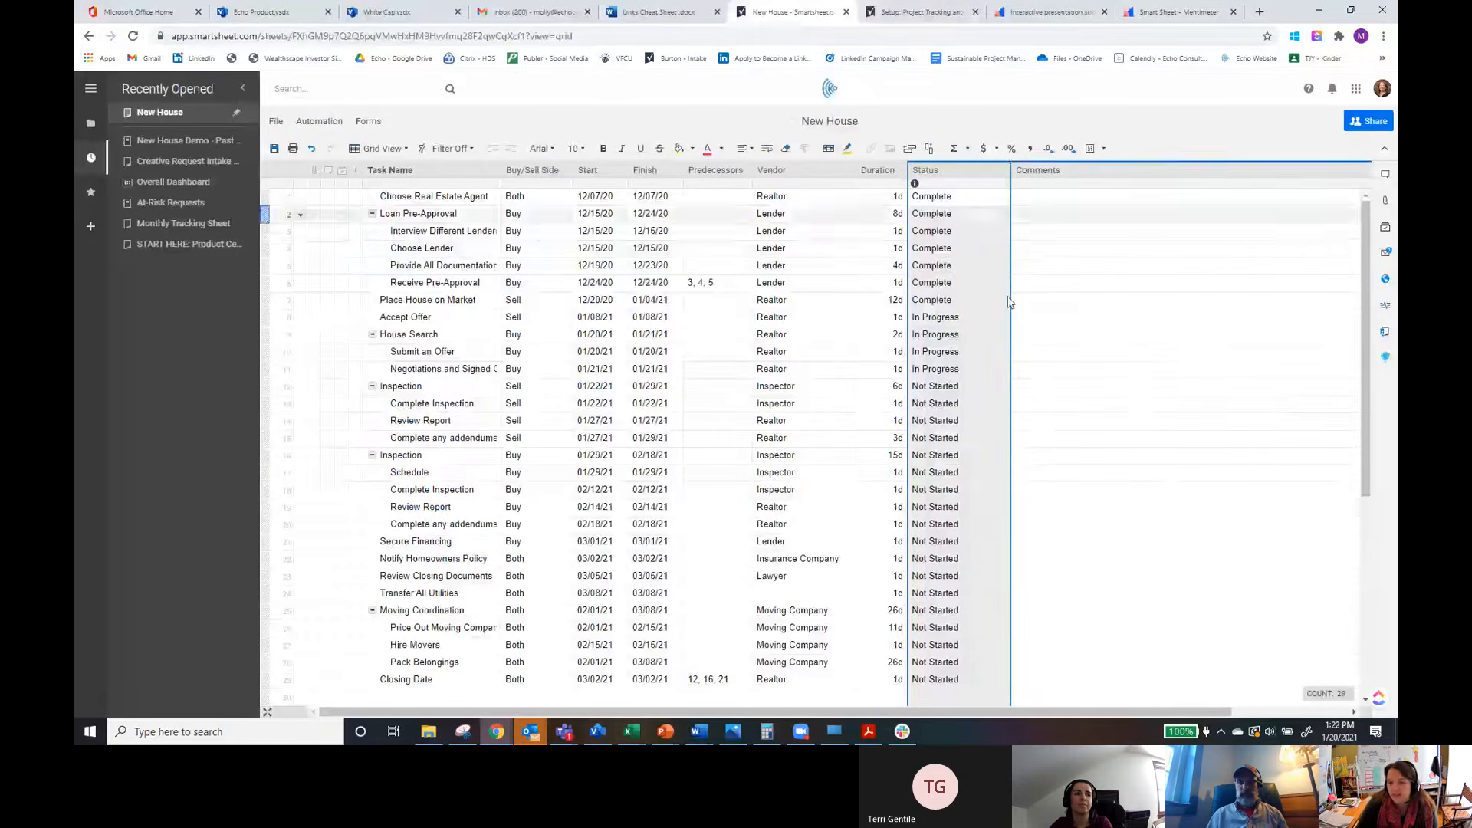
{"action": "left_click_drag", "start_coordinate": [1007, 168], "coordinate": [987, 170]}
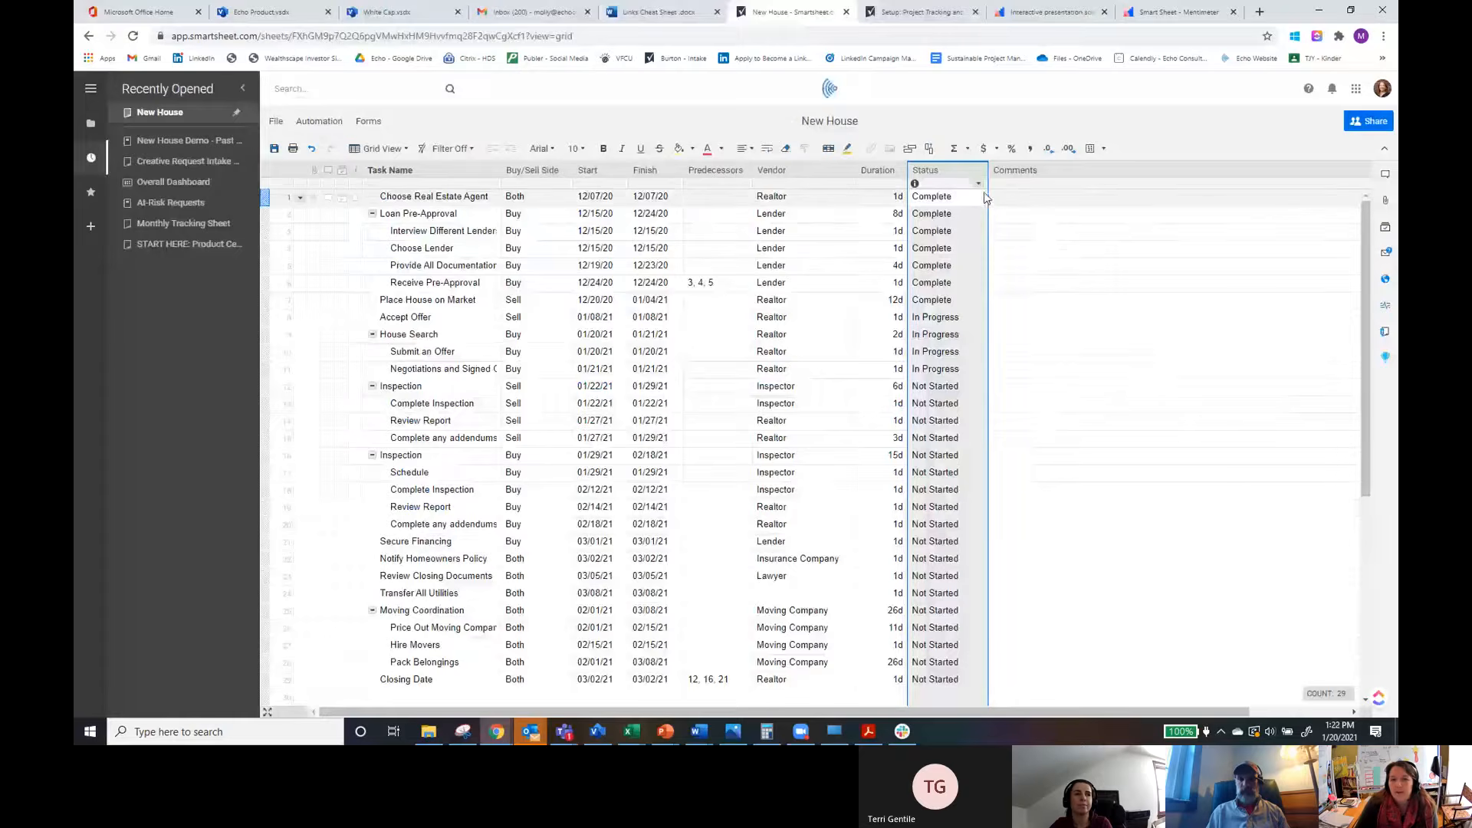
Step: Open the Status column's properties and try changing its type to Symbols and then Auto-Number
{"action": "left_click", "coordinate": [979, 184]}
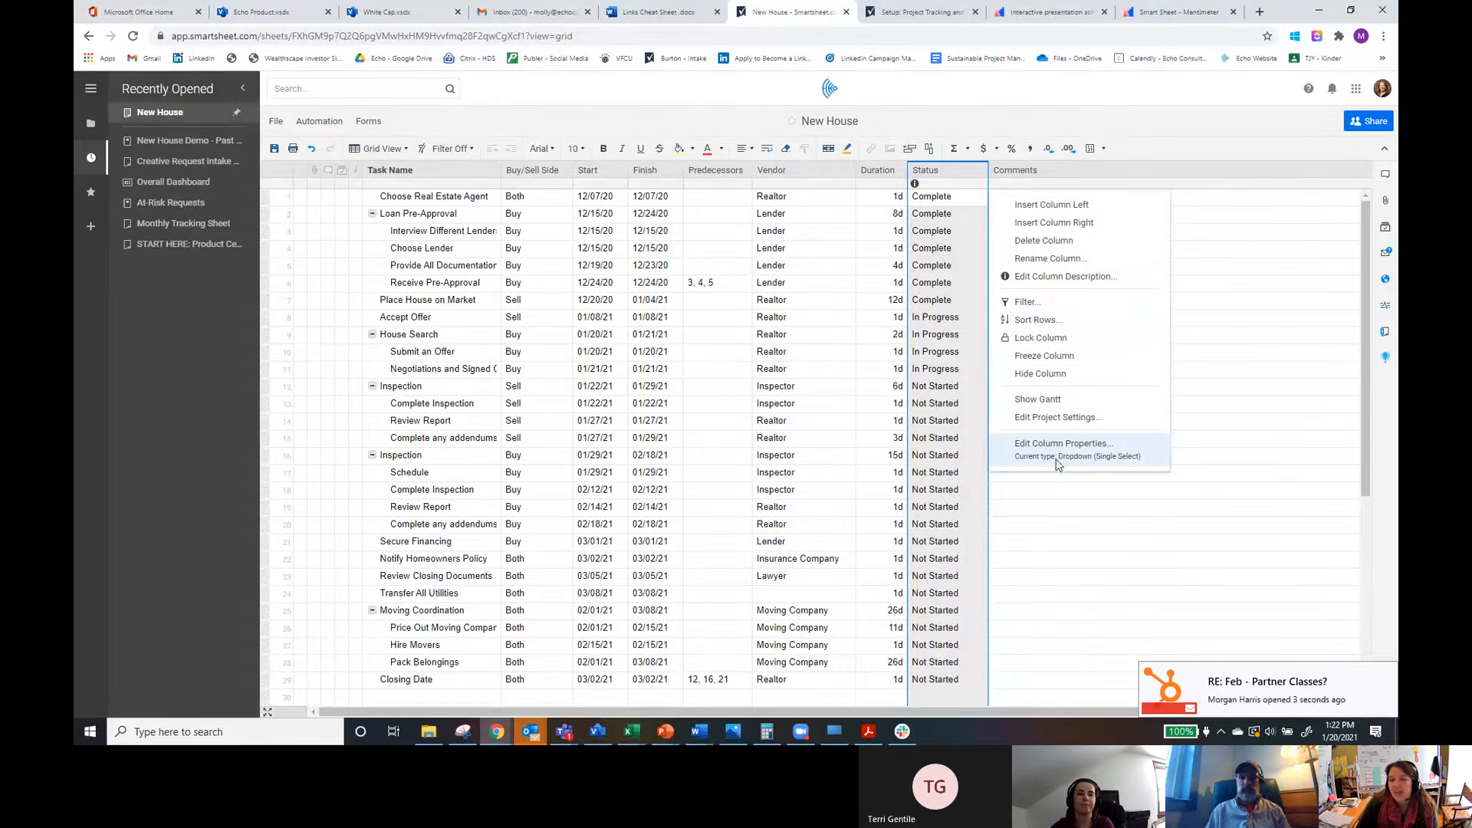
{"action": "left_click", "coordinate": [1102, 453]}
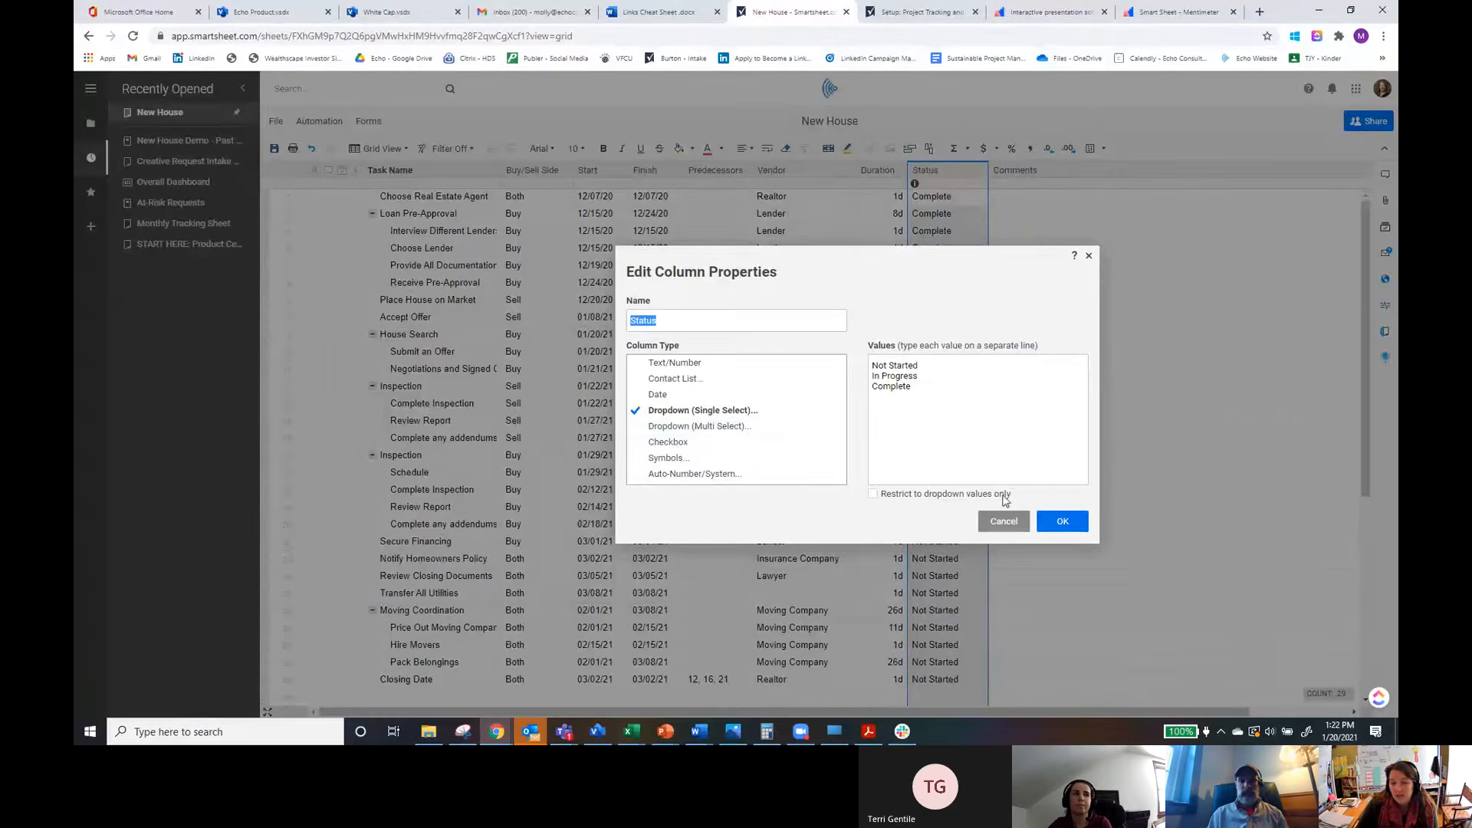
{"action": "left_click", "coordinate": [667, 460]}
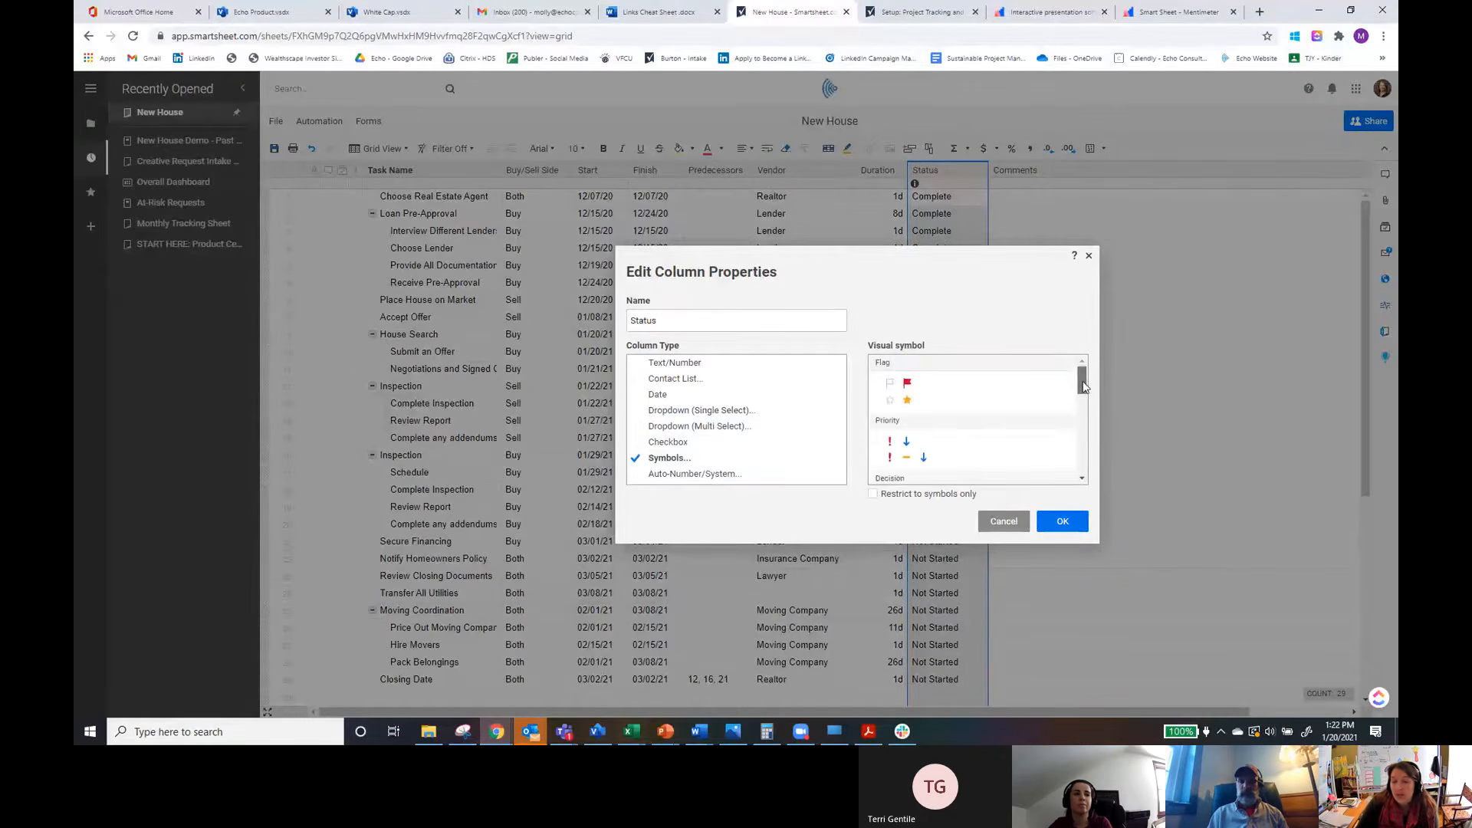
{"action": "left_click_drag", "start_coordinate": [1082, 382], "coordinate": [1081, 408]}
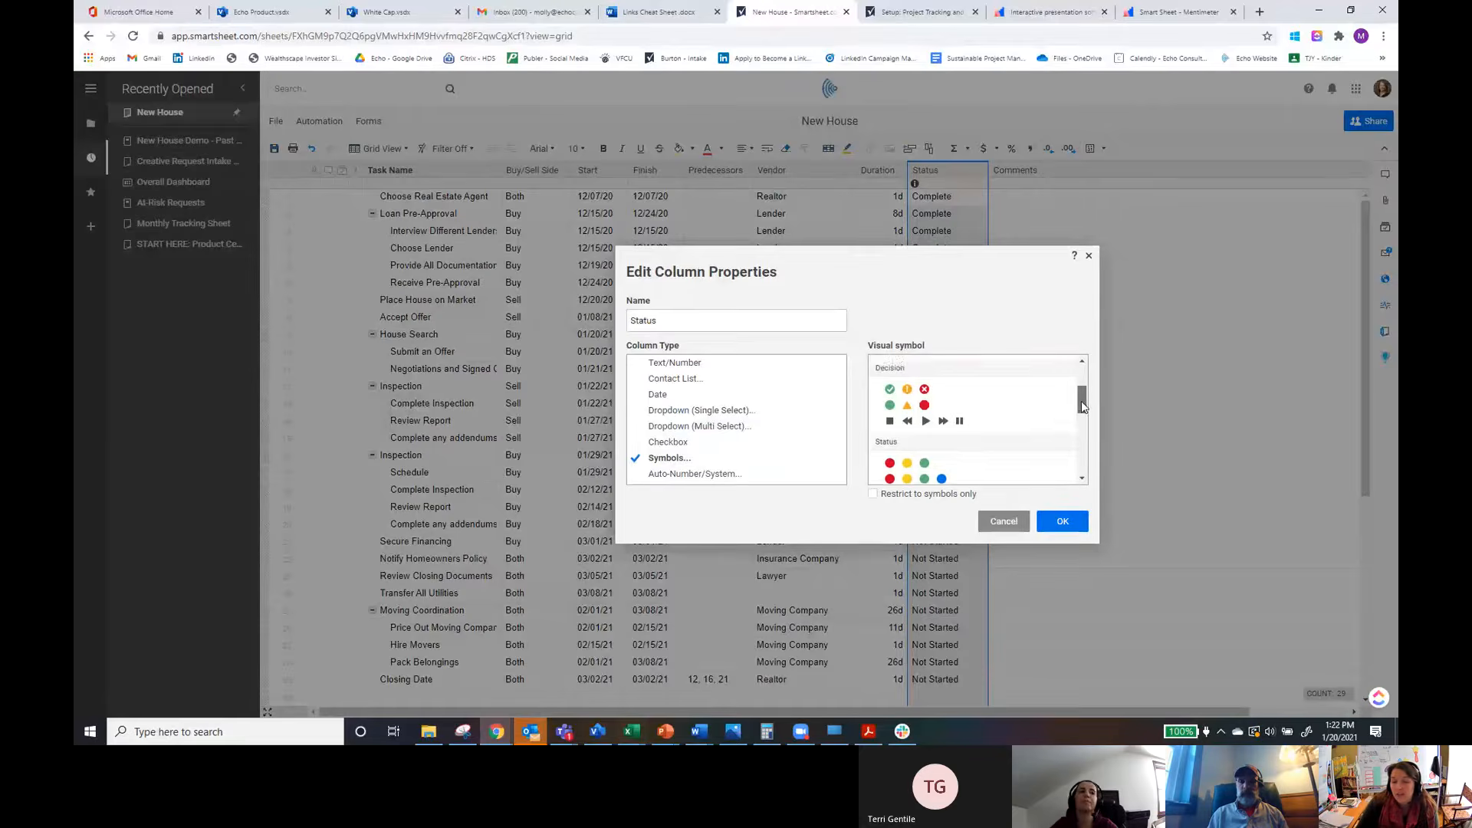
{"action": "scroll", "coordinate": [970, 427], "scroll_direction": "down", "scroll_amount": 3}
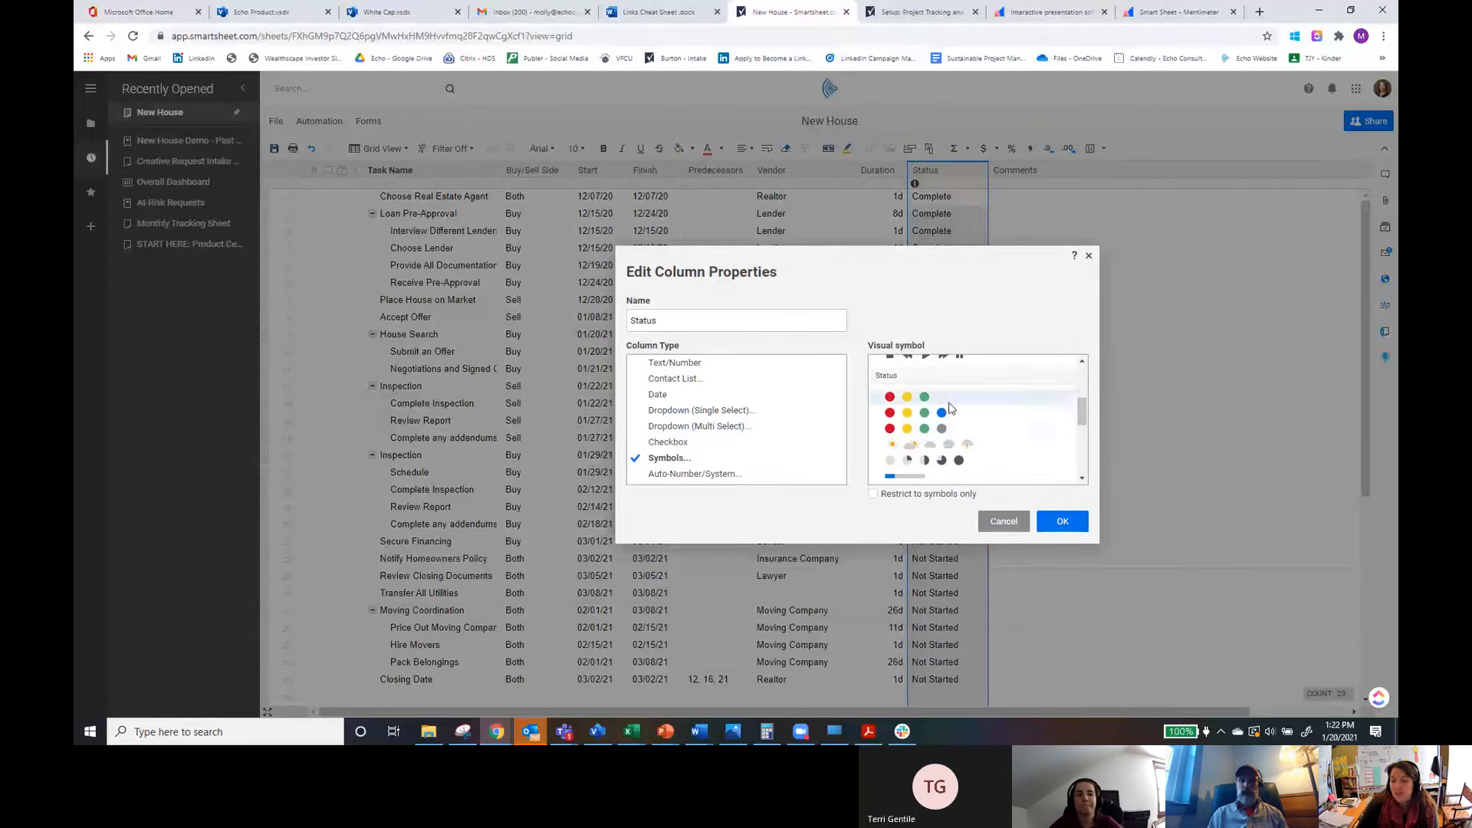
{"action": "scroll", "coordinate": [981, 447], "scroll_direction": "down", "scroll_amount": 3}
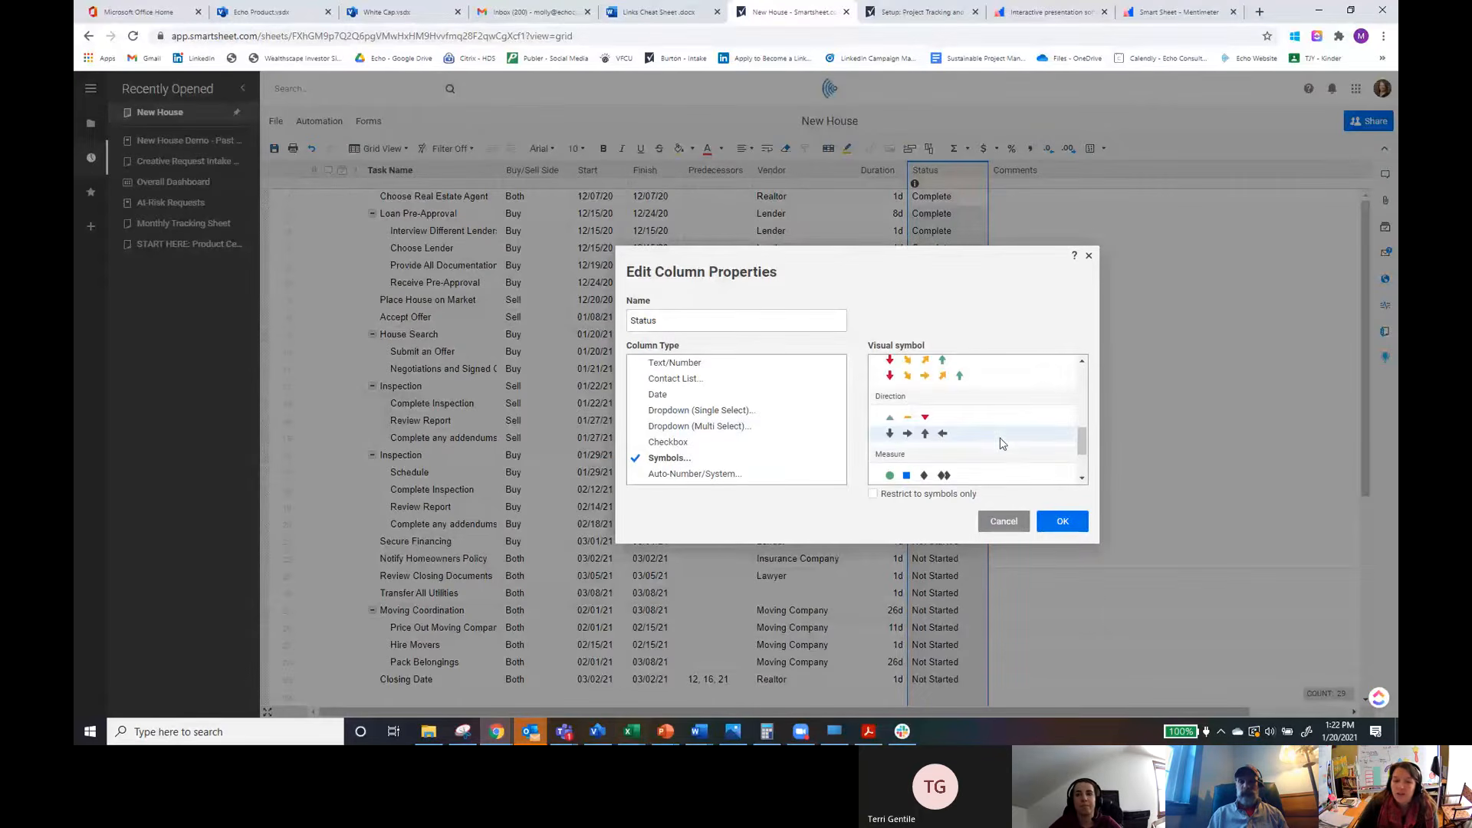
{"action": "scroll", "coordinate": [987, 437], "scroll_direction": "down", "scroll_amount": 3}
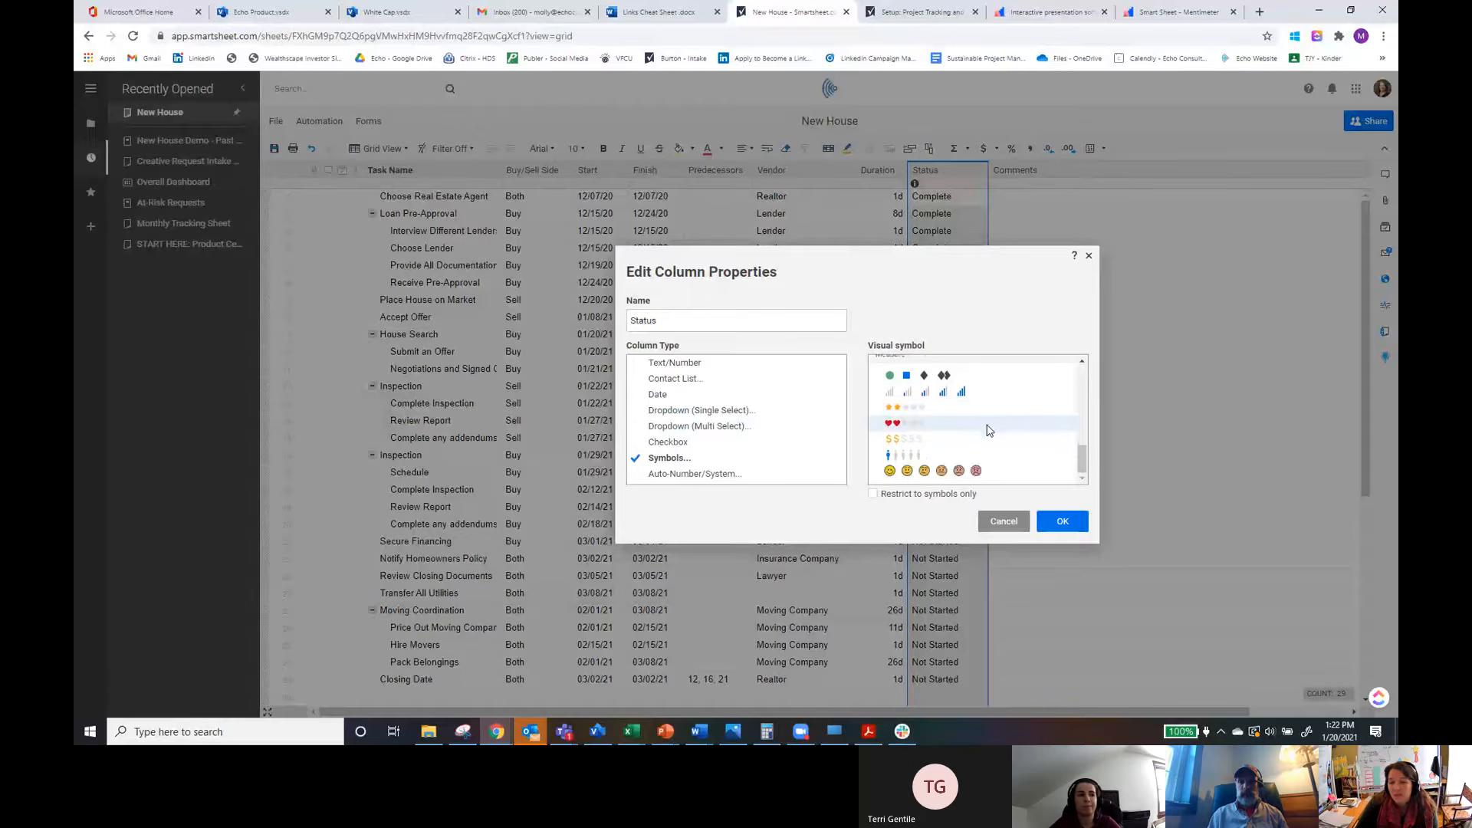
{"action": "scroll", "coordinate": [989, 429], "scroll_direction": "up", "scroll_amount": 10}
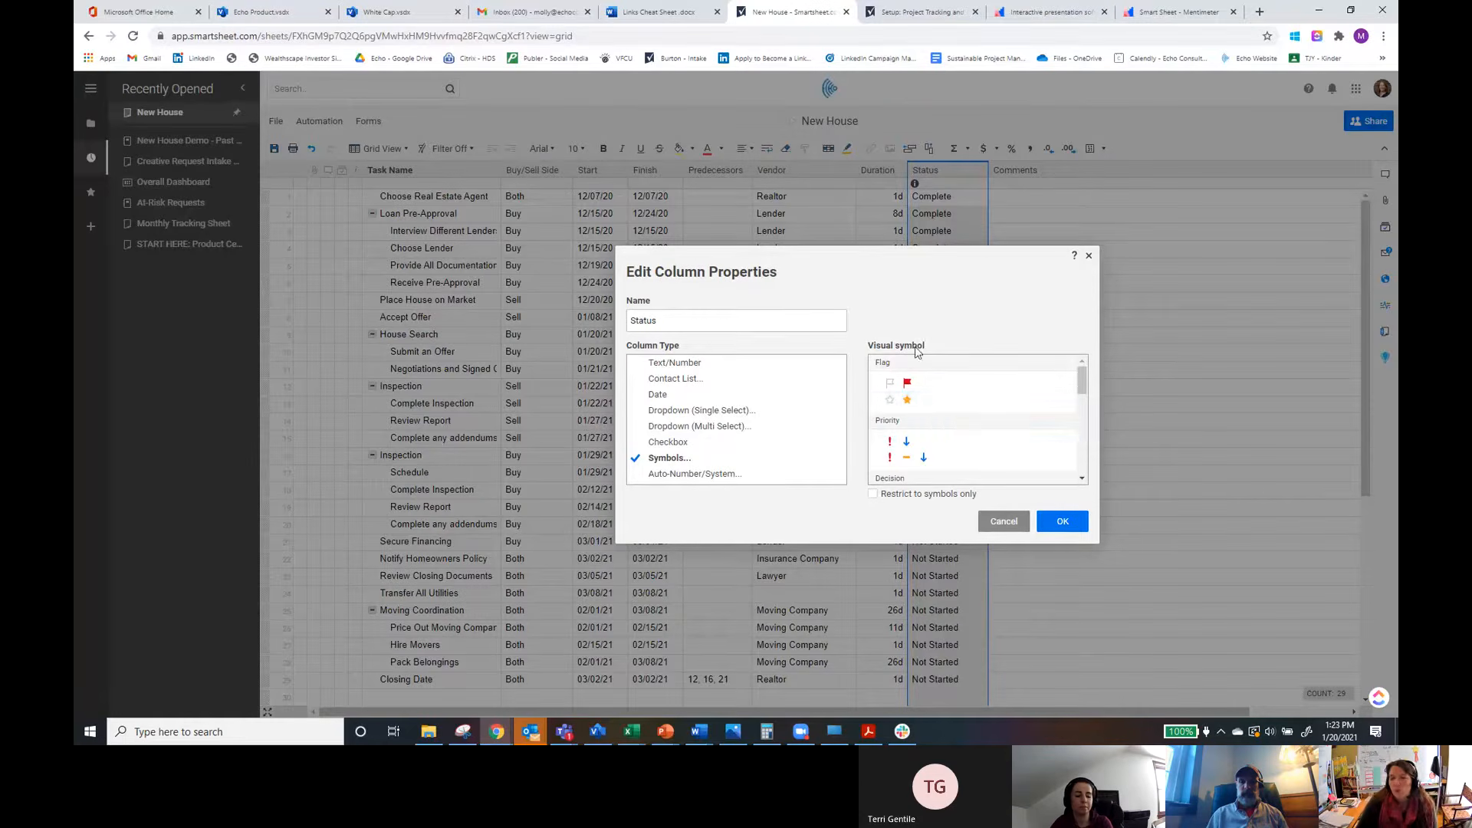
{"action": "scroll", "coordinate": [978, 445], "scroll_direction": "down", "scroll_amount": 2}
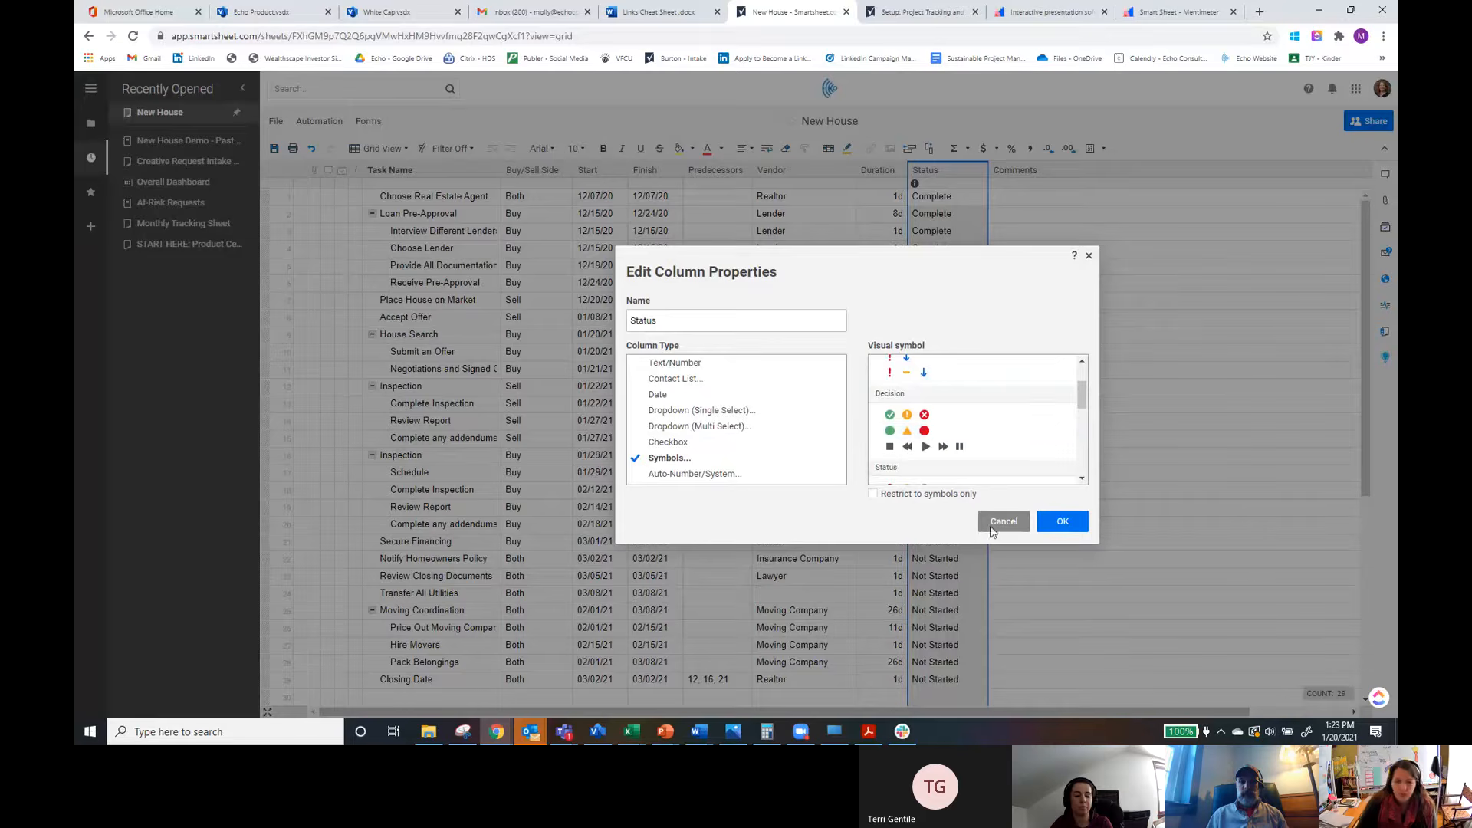
{"action": "left_click", "coordinate": [1062, 524]}
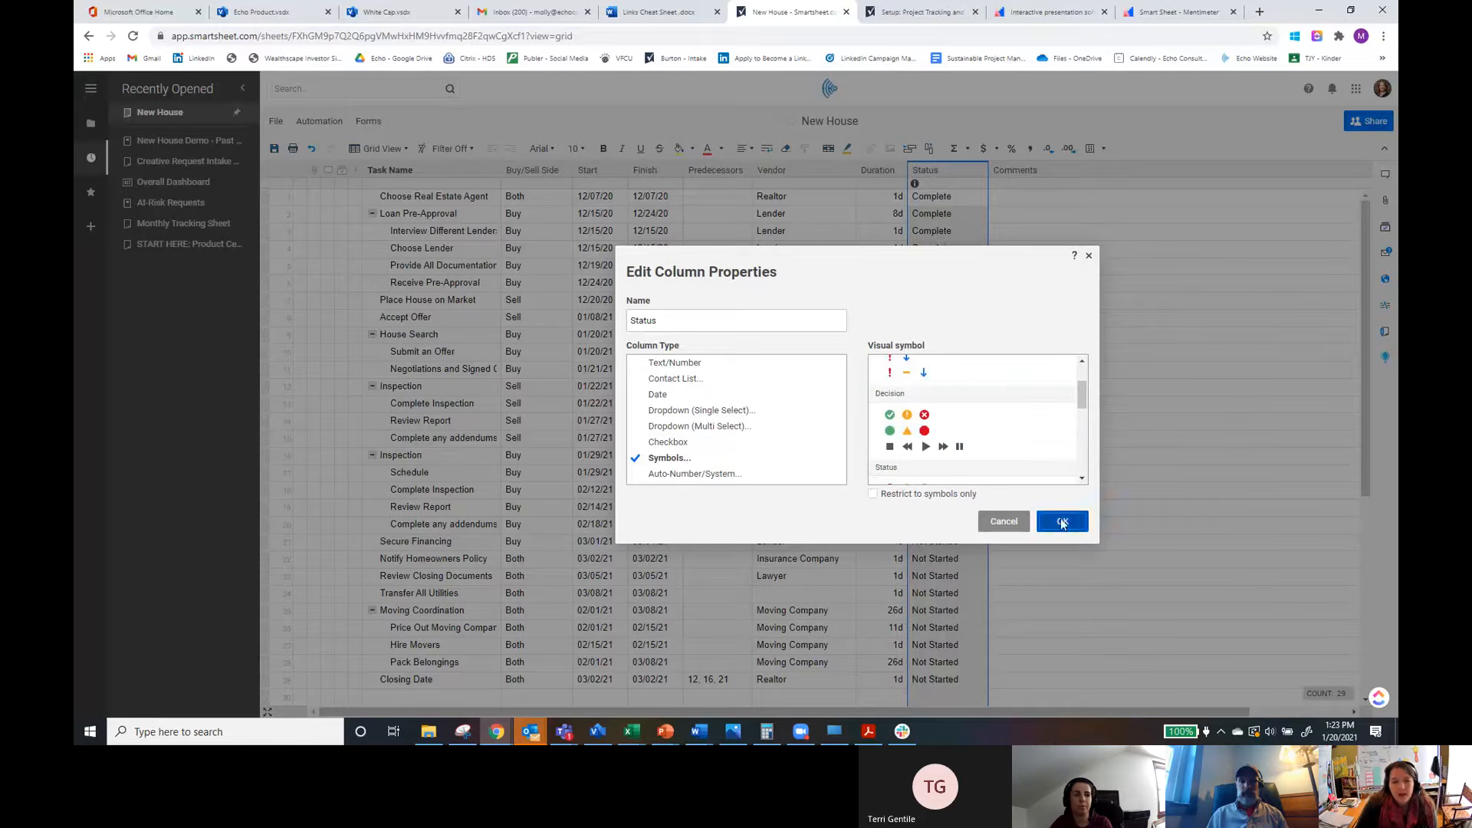
{"action": "left_click", "coordinate": [705, 480]}
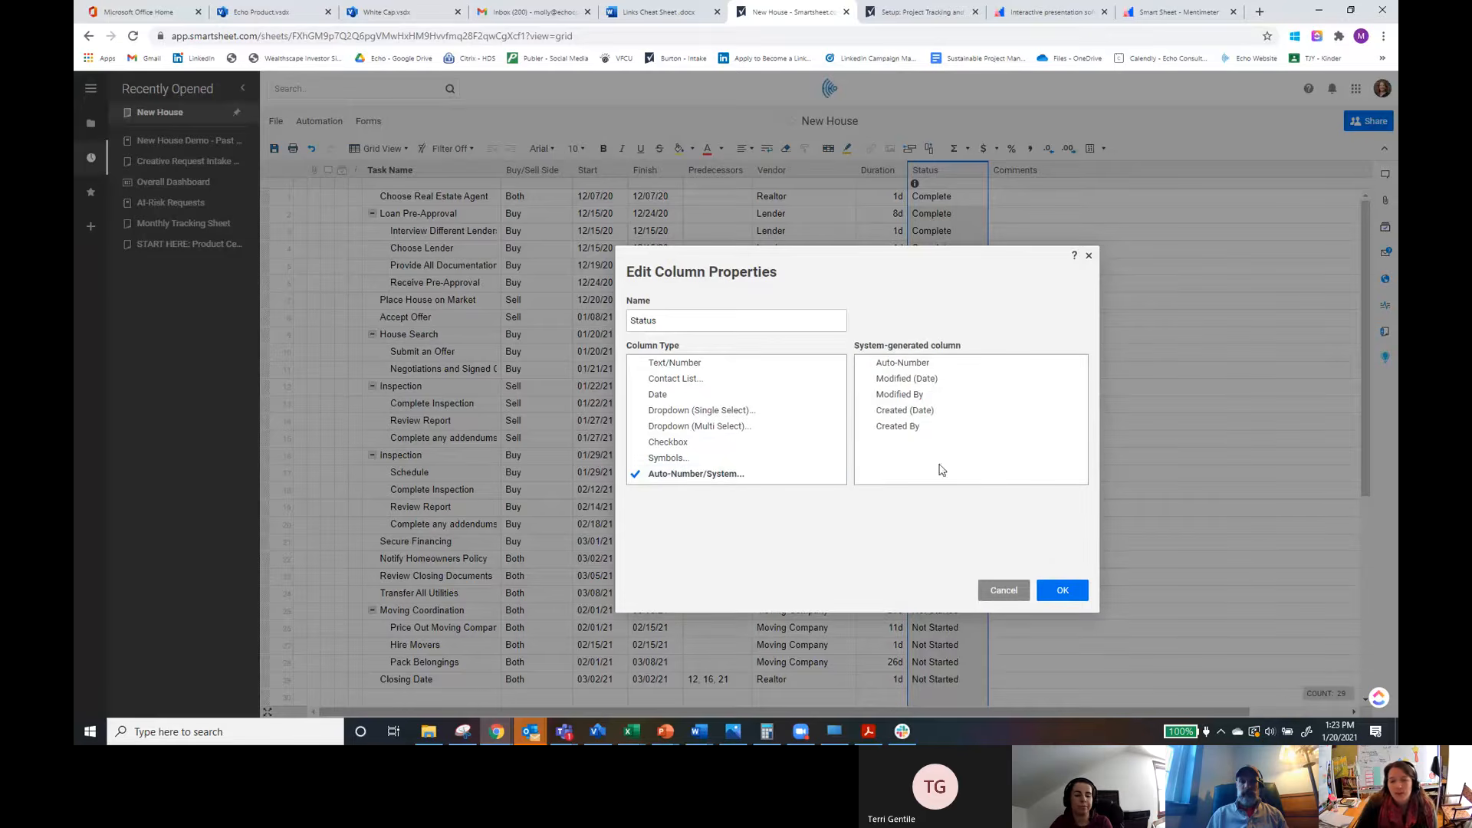
{"action": "left_click", "coordinate": [960, 369]}
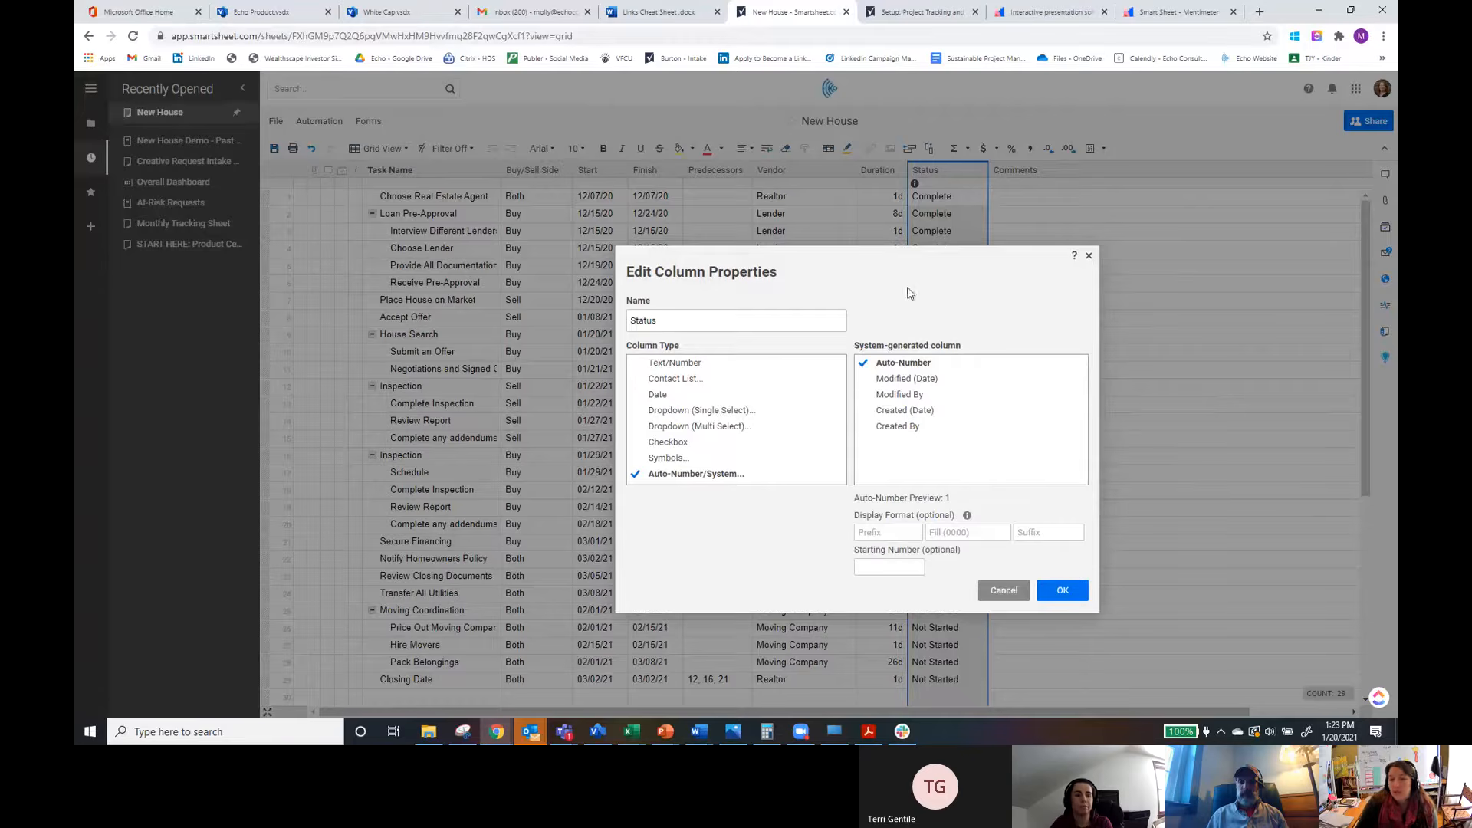
{"action": "left_click", "coordinate": [1063, 592]}
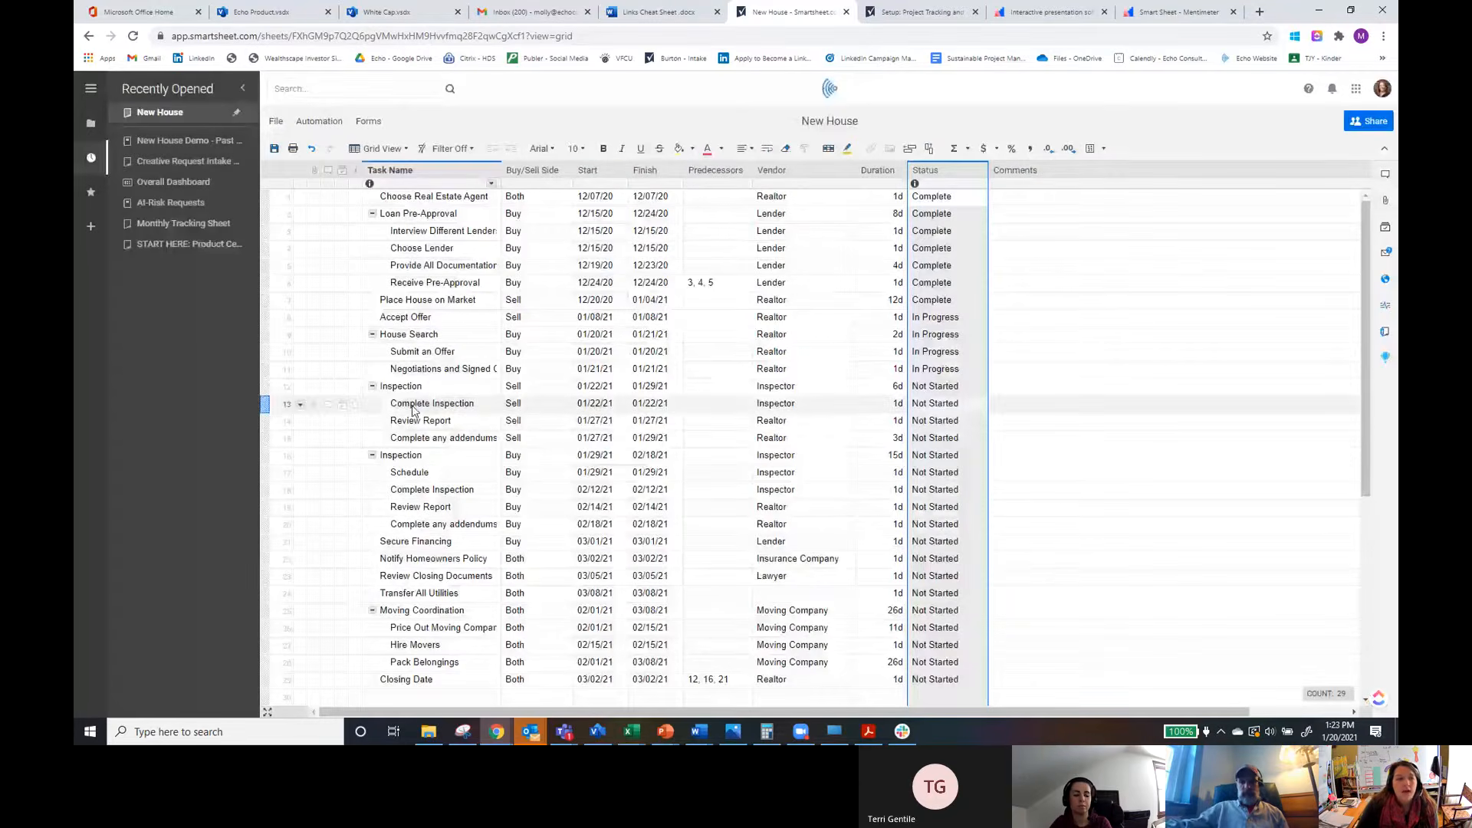
Step: Switch the sheet to Gantt View and widen the Gantt chart pane
{"action": "left_click", "coordinate": [384, 151]}
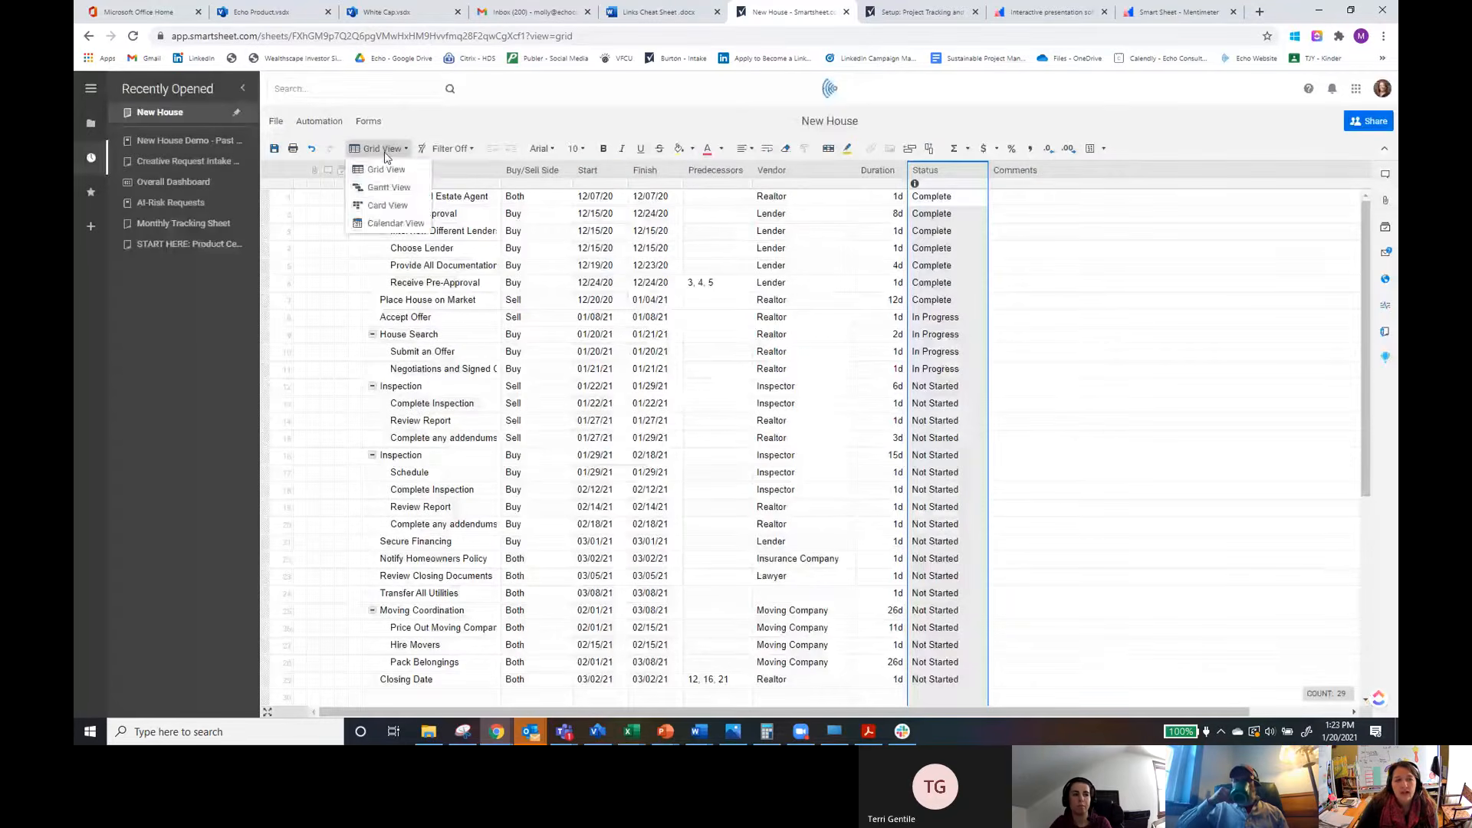
{"action": "left_click", "coordinate": [407, 190]}
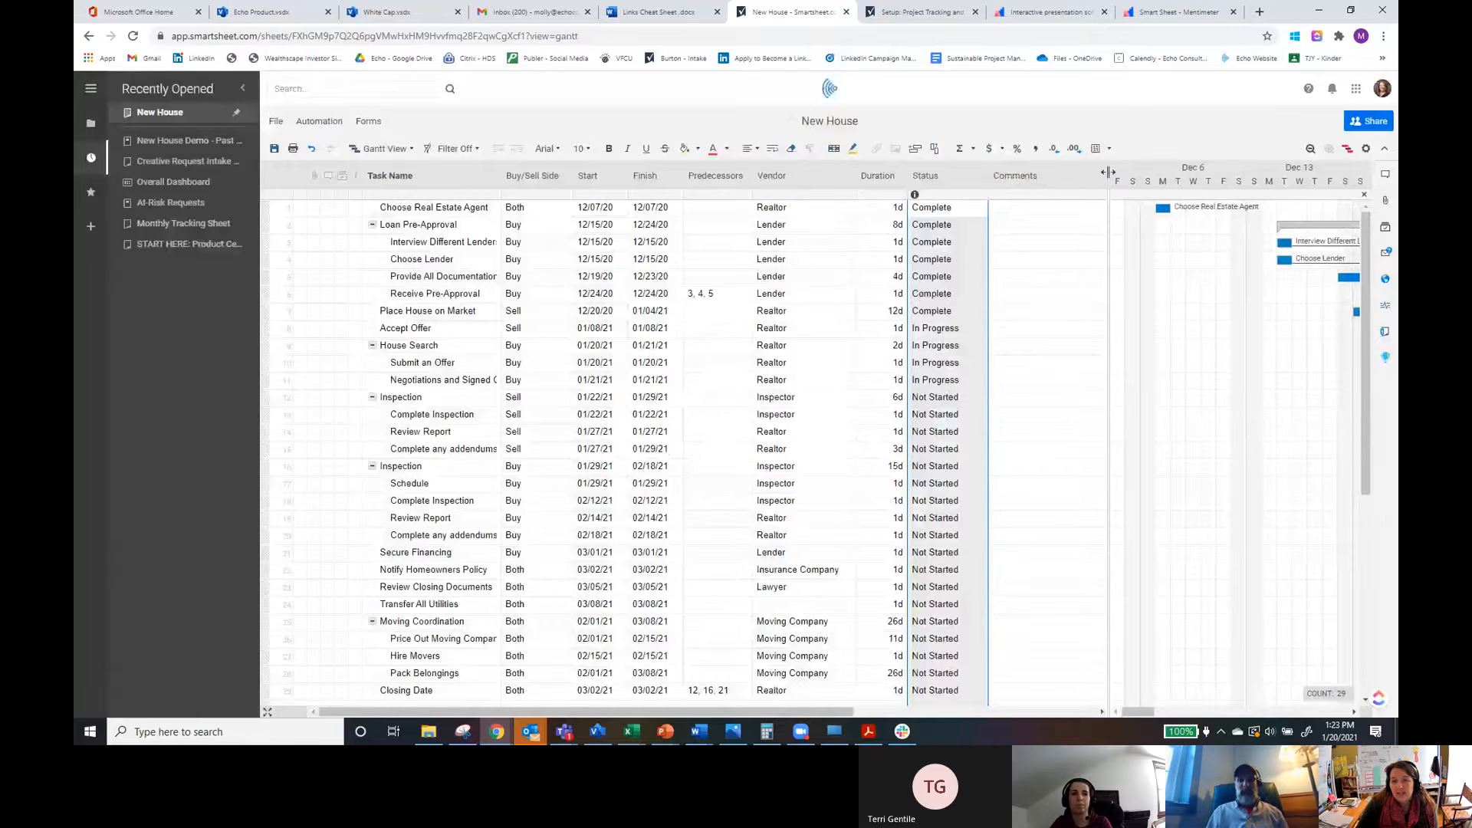
{"action": "left_click_drag", "start_coordinate": [1109, 173], "coordinate": [750, 185]}
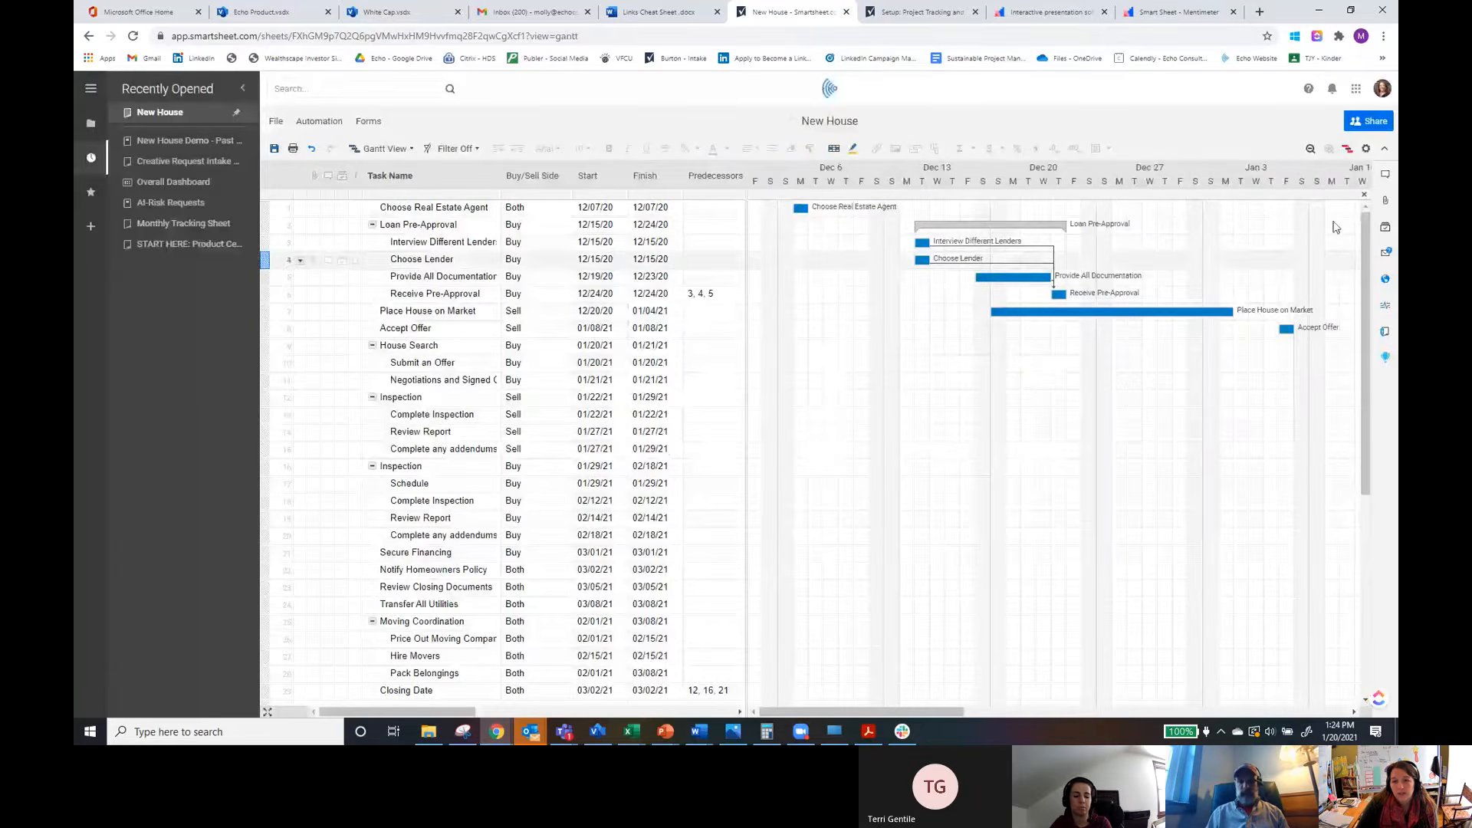
Step: Switch the sheet to Card View and group the card lanes by Vendor
{"action": "left_click", "coordinate": [399, 151]}
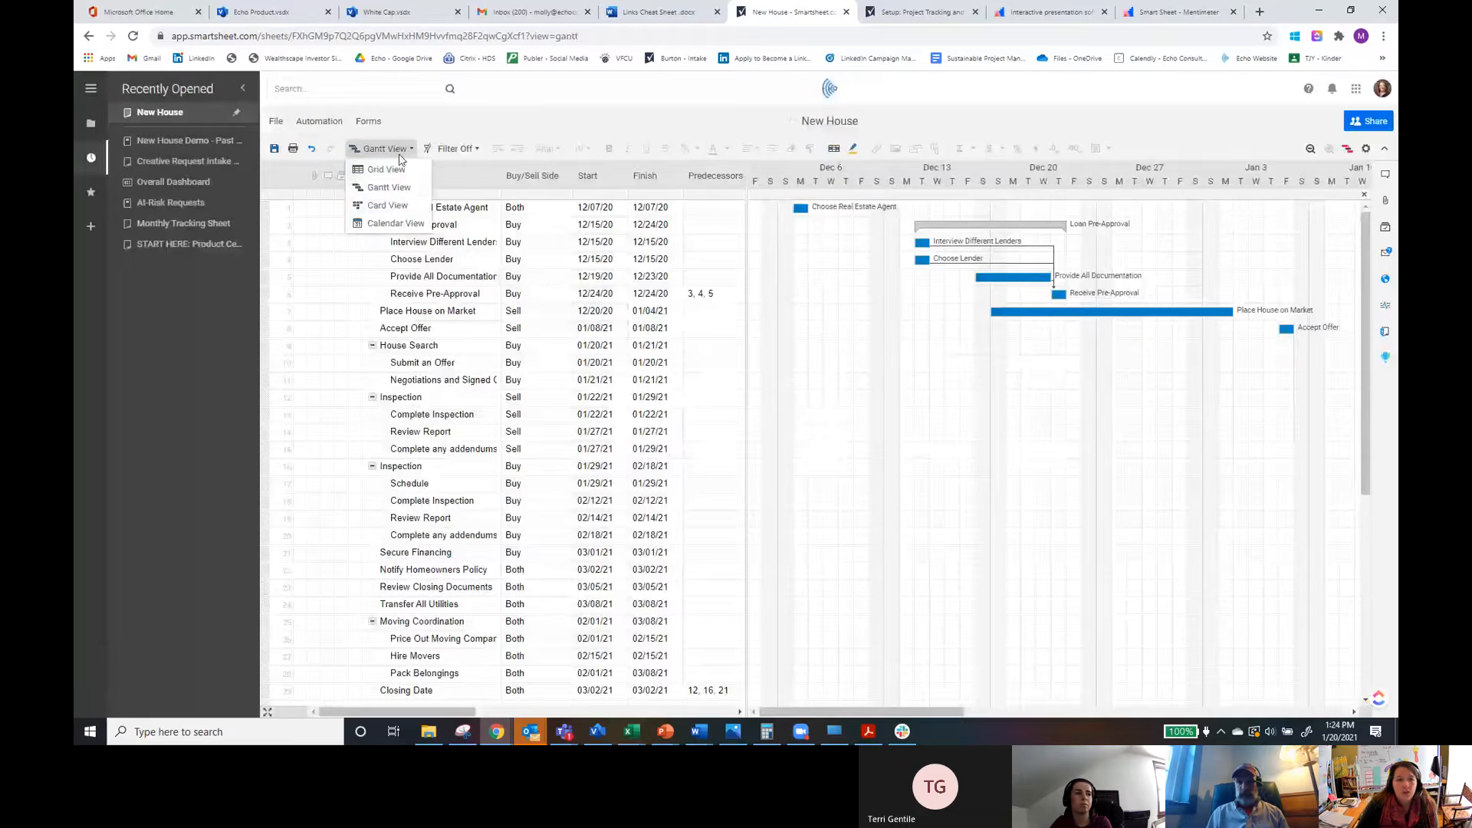
{"action": "left_click", "coordinate": [394, 205]}
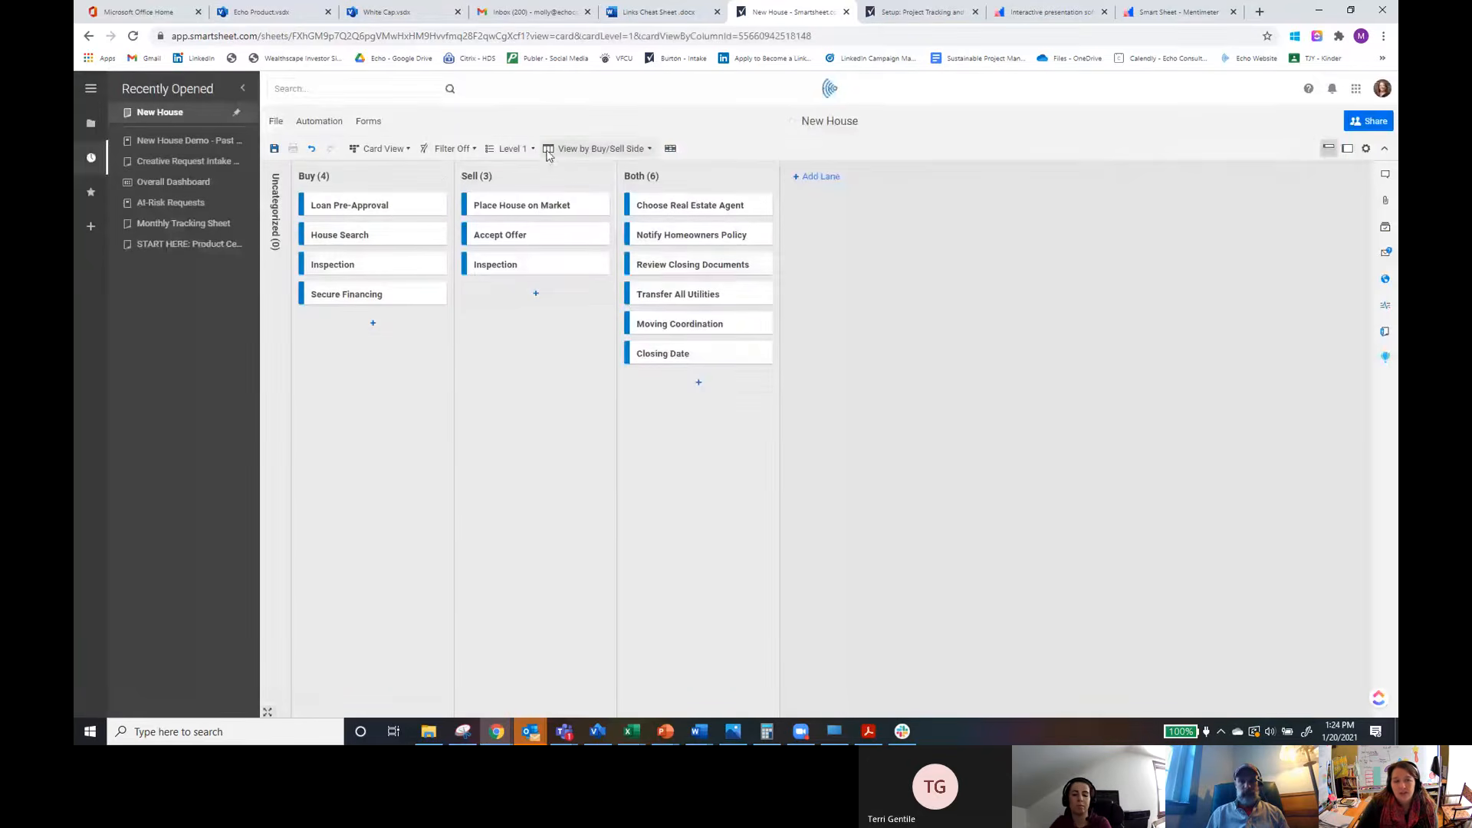
{"action": "left_click", "coordinate": [641, 150]}
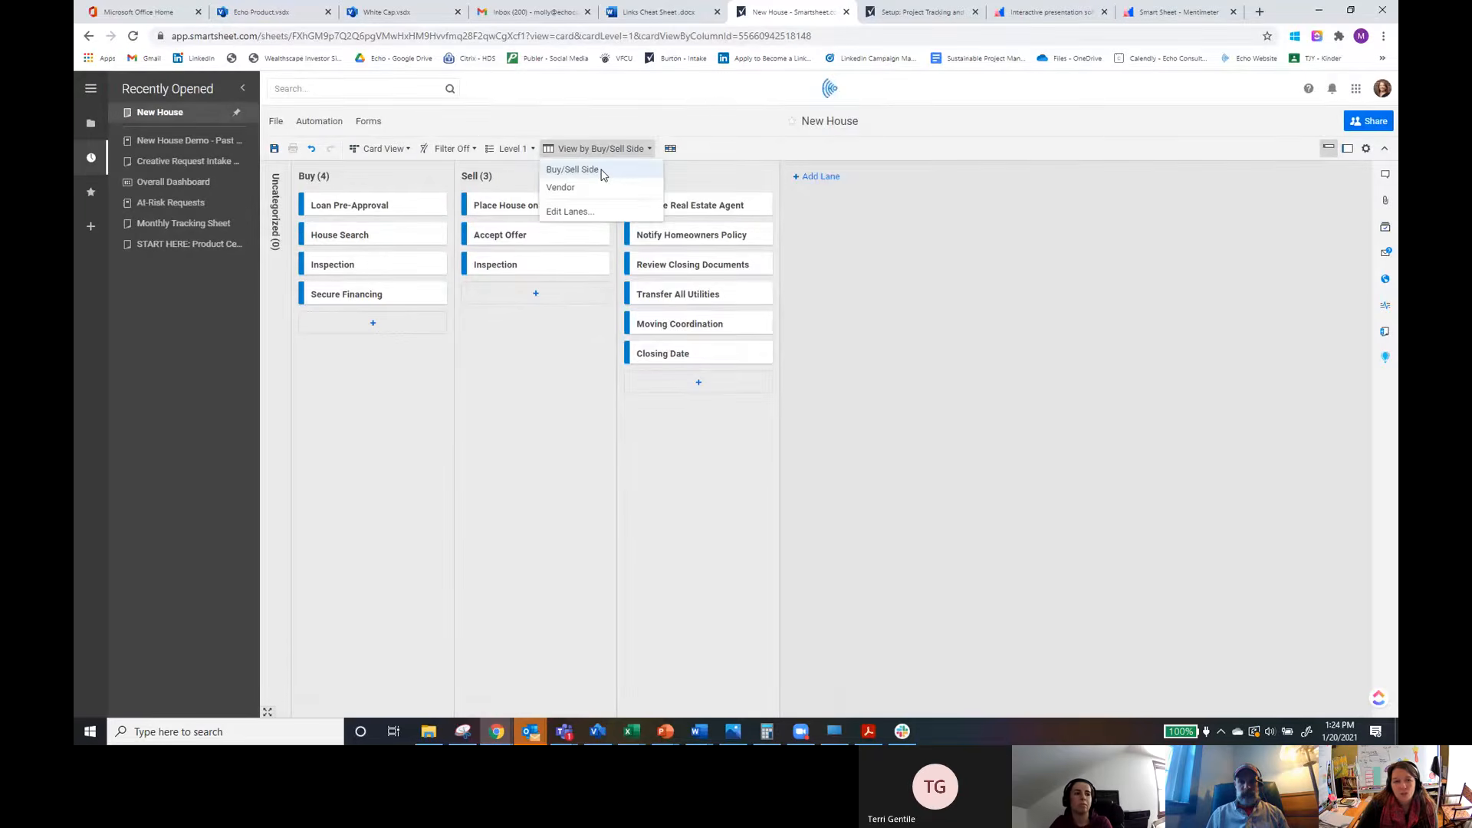
{"action": "left_click", "coordinate": [574, 192]}
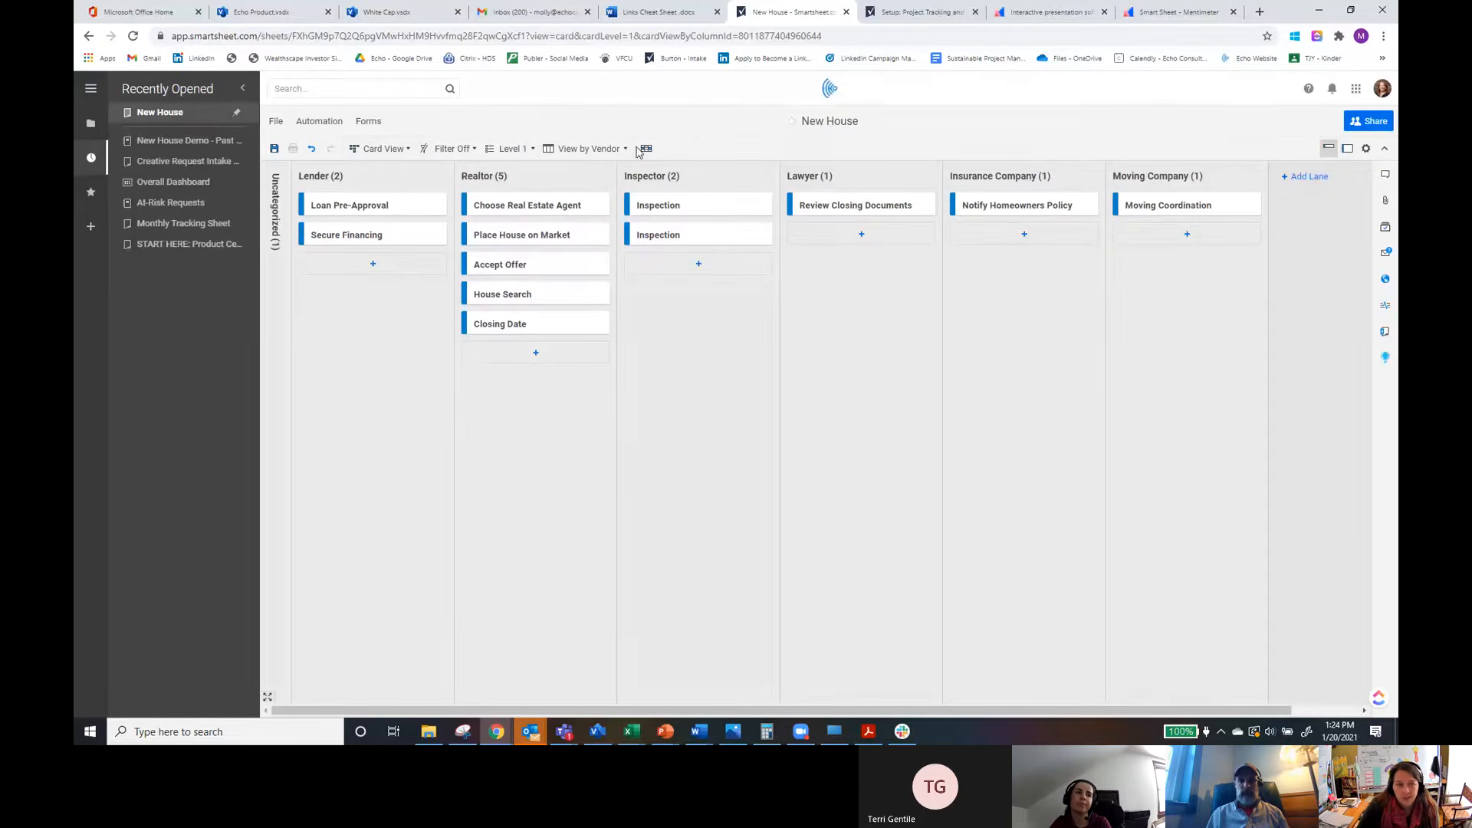
Step: Return the sheet to Grid View
{"action": "left_click", "coordinate": [605, 149]}
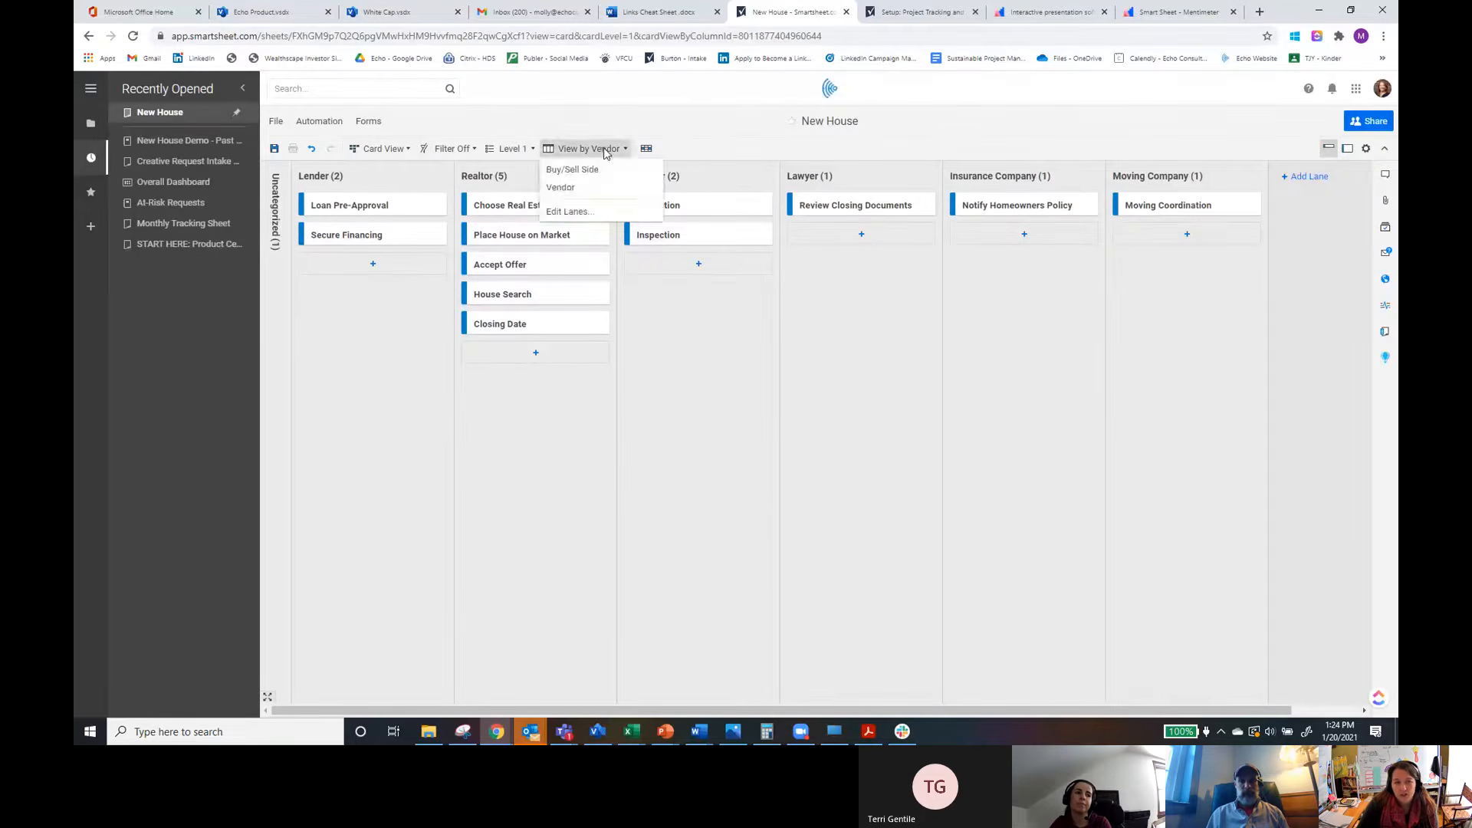
{"action": "left_click", "coordinate": [606, 151]}
{"action": "left_click", "coordinate": [603, 150]}
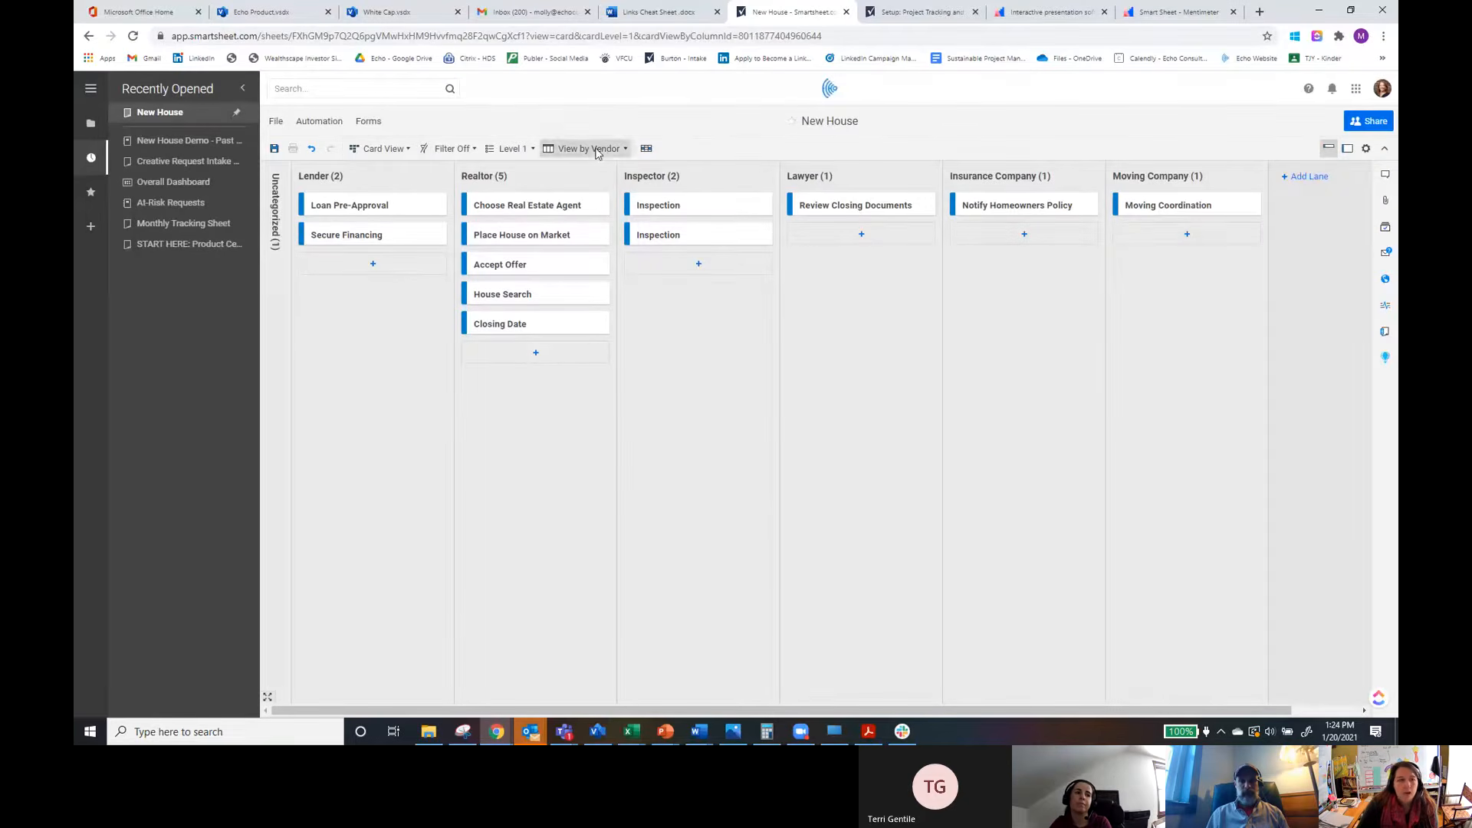
{"action": "left_click", "coordinate": [386, 150]}
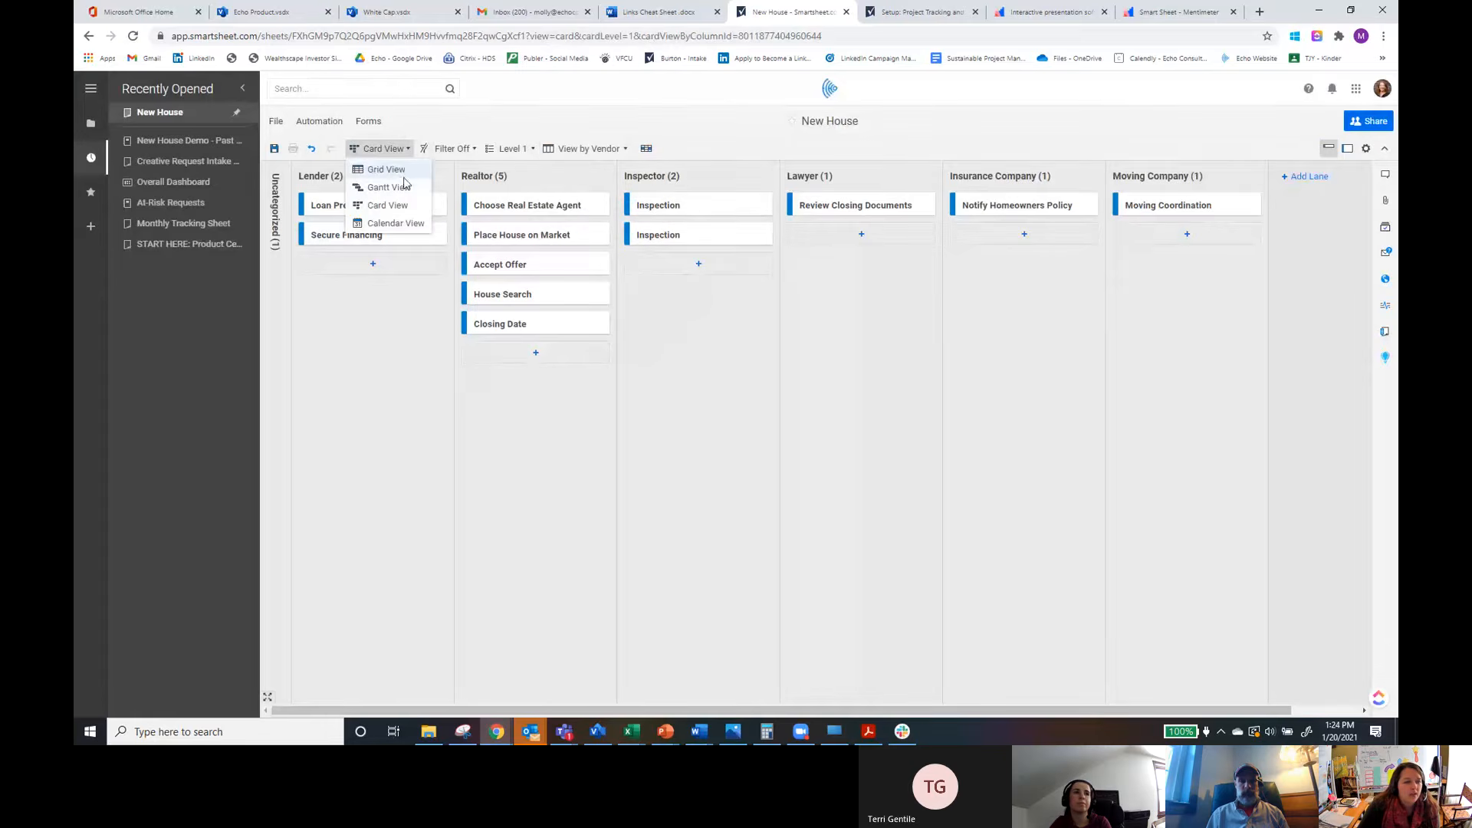
{"action": "left_click", "coordinate": [393, 169]}
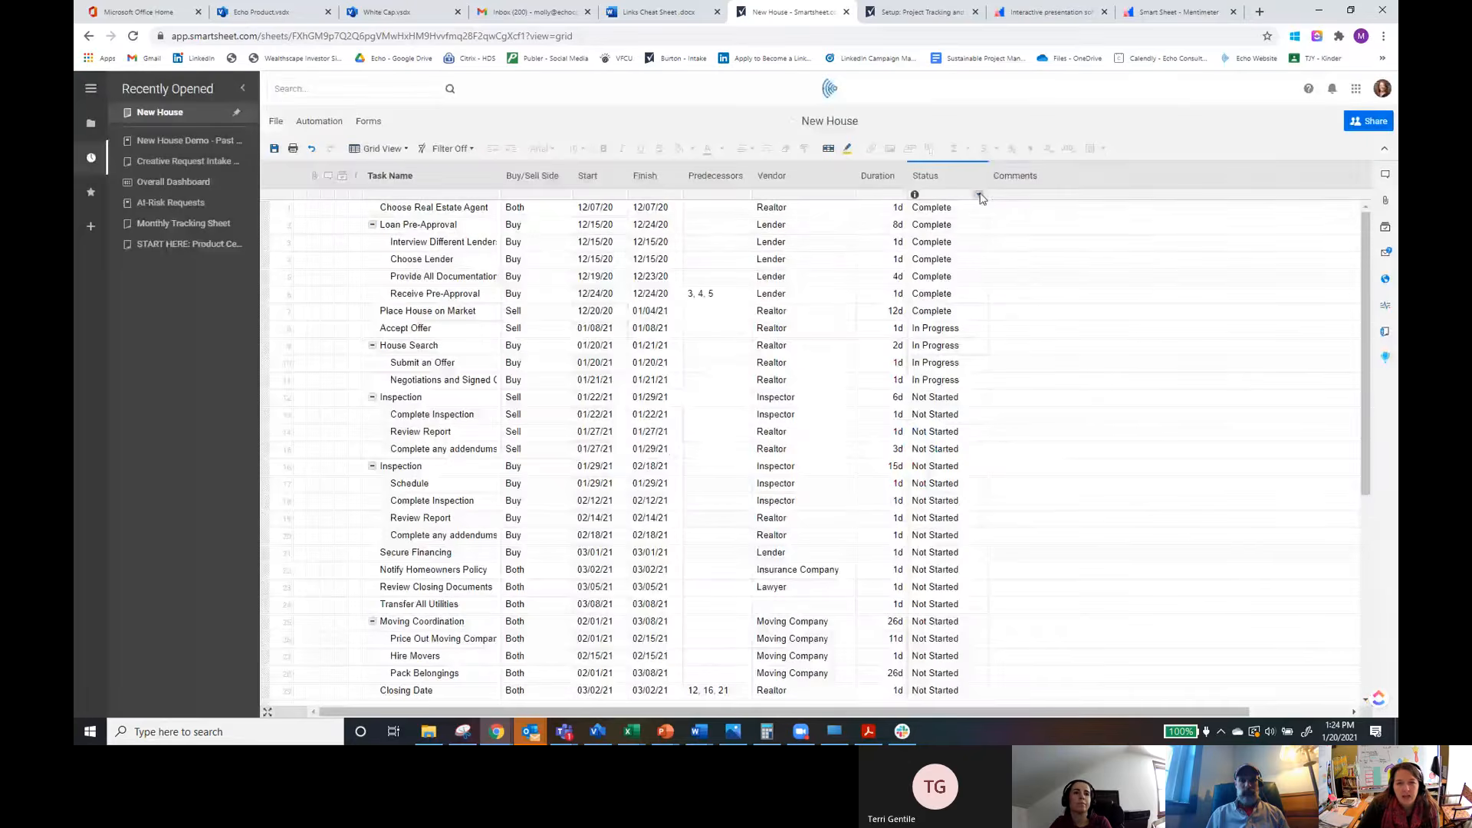
Step: Change the Status column's type to Dropdown (Single Select), restricting entries to dropdown values only
{"action": "left_click", "coordinate": [979, 195]}
{"action": "left_click", "coordinate": [1060, 460]}
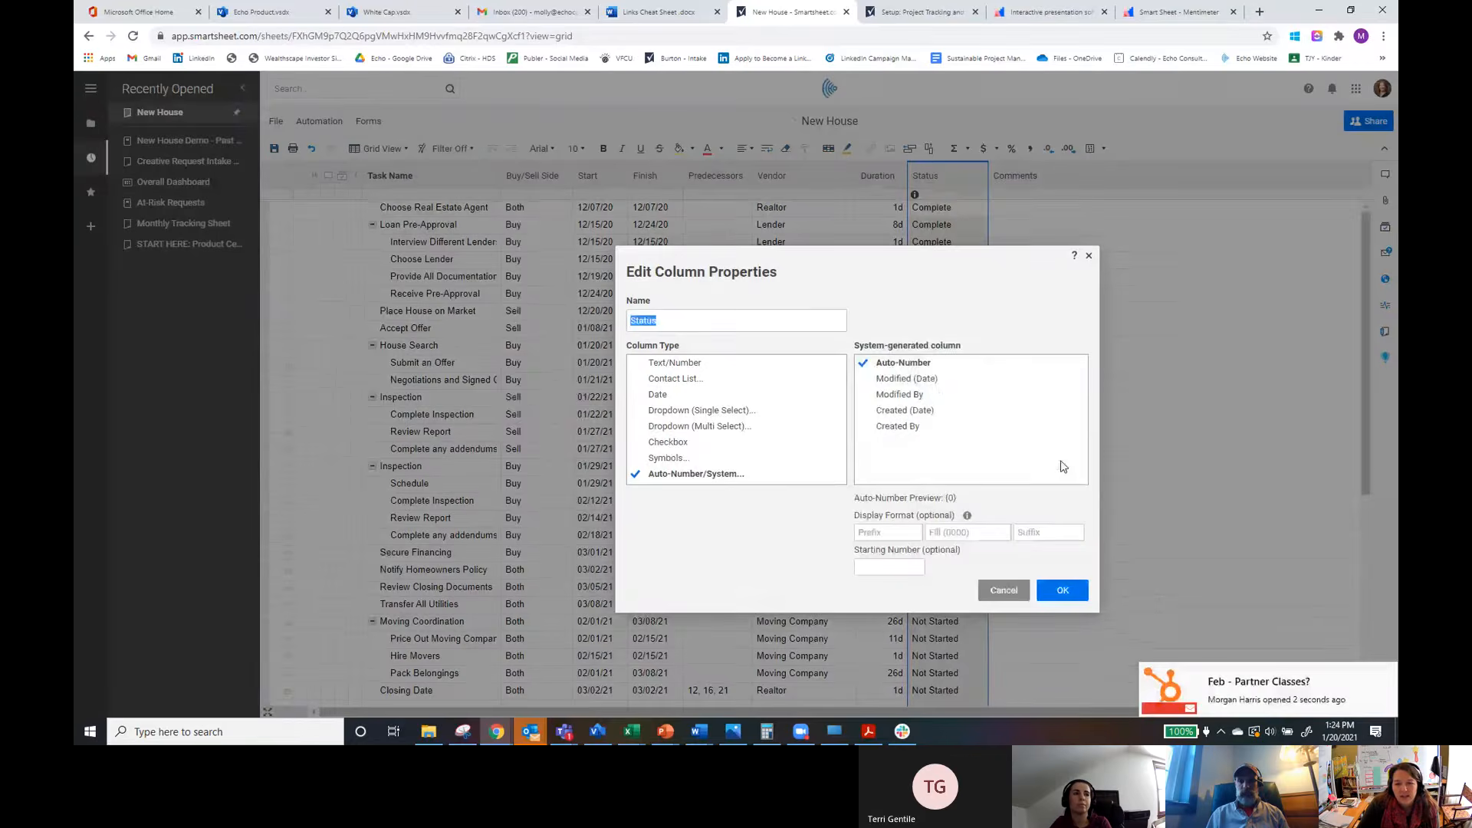
{"action": "left_click", "coordinate": [696, 411]}
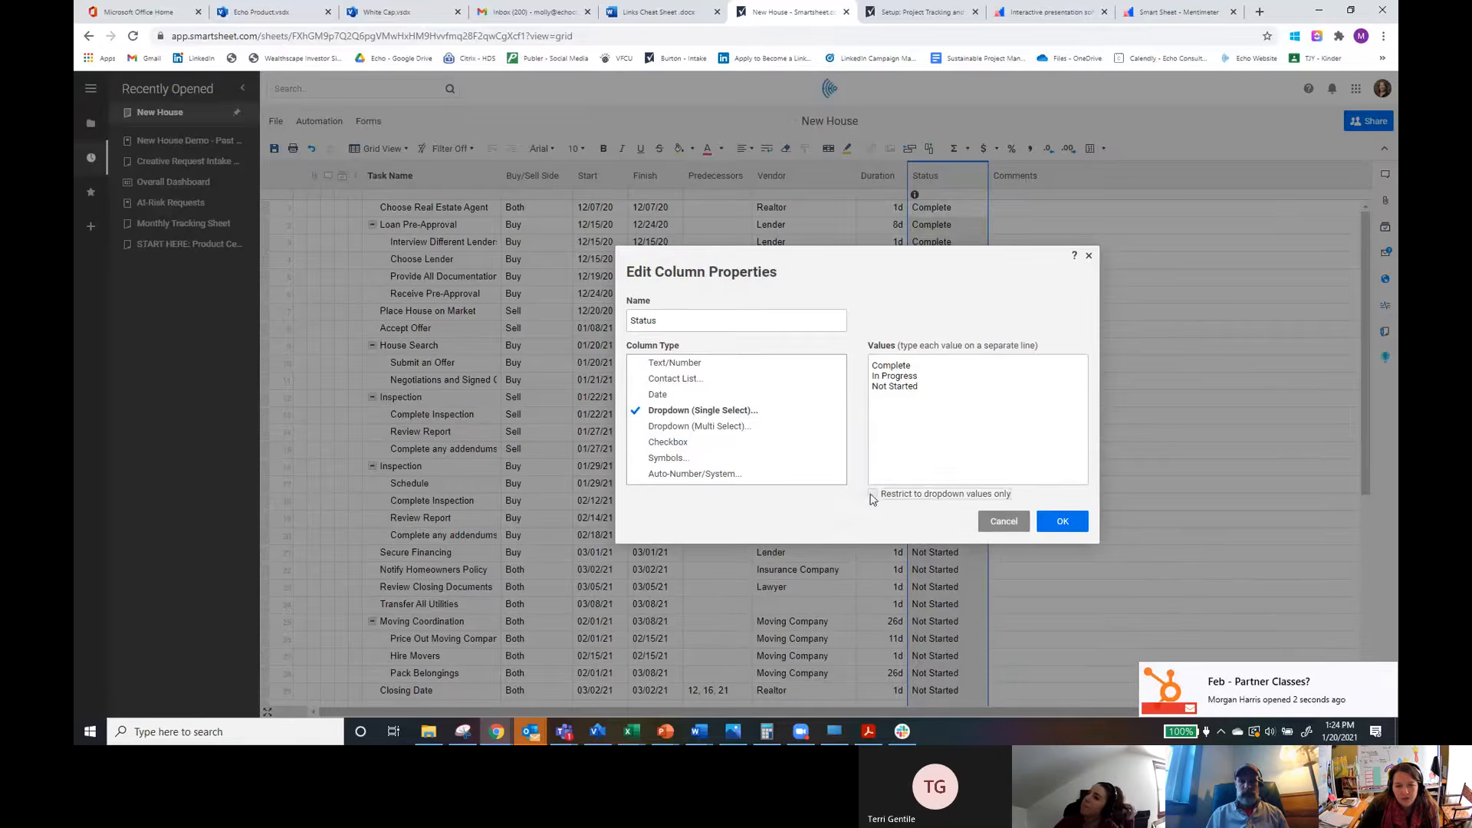
{"action": "left_click", "coordinate": [873, 494]}
{"action": "left_click", "coordinate": [1062, 521]}
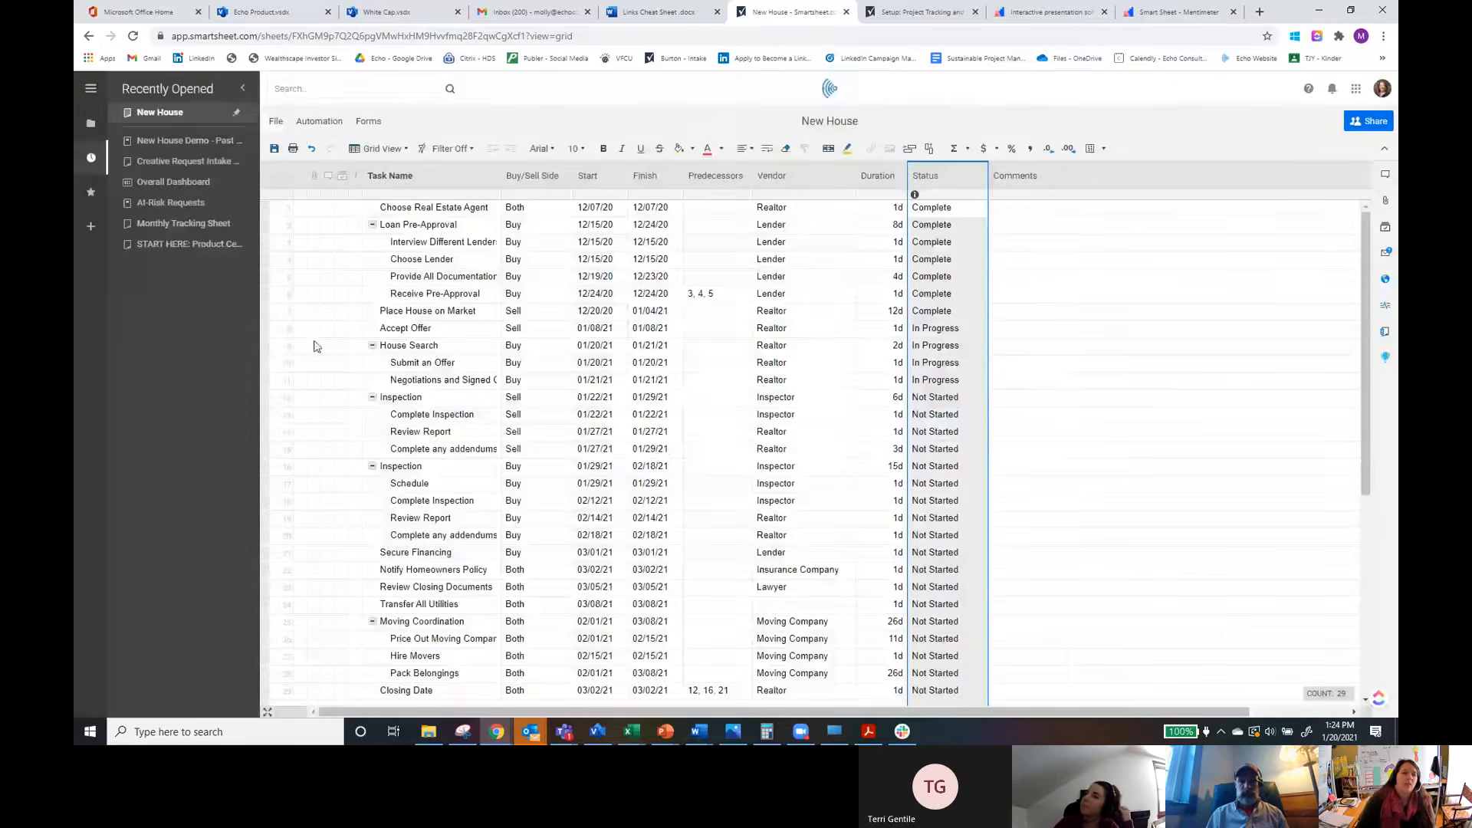
Step: Switch to Card View and group the card lanes by Status
{"action": "left_click", "coordinate": [381, 148]}
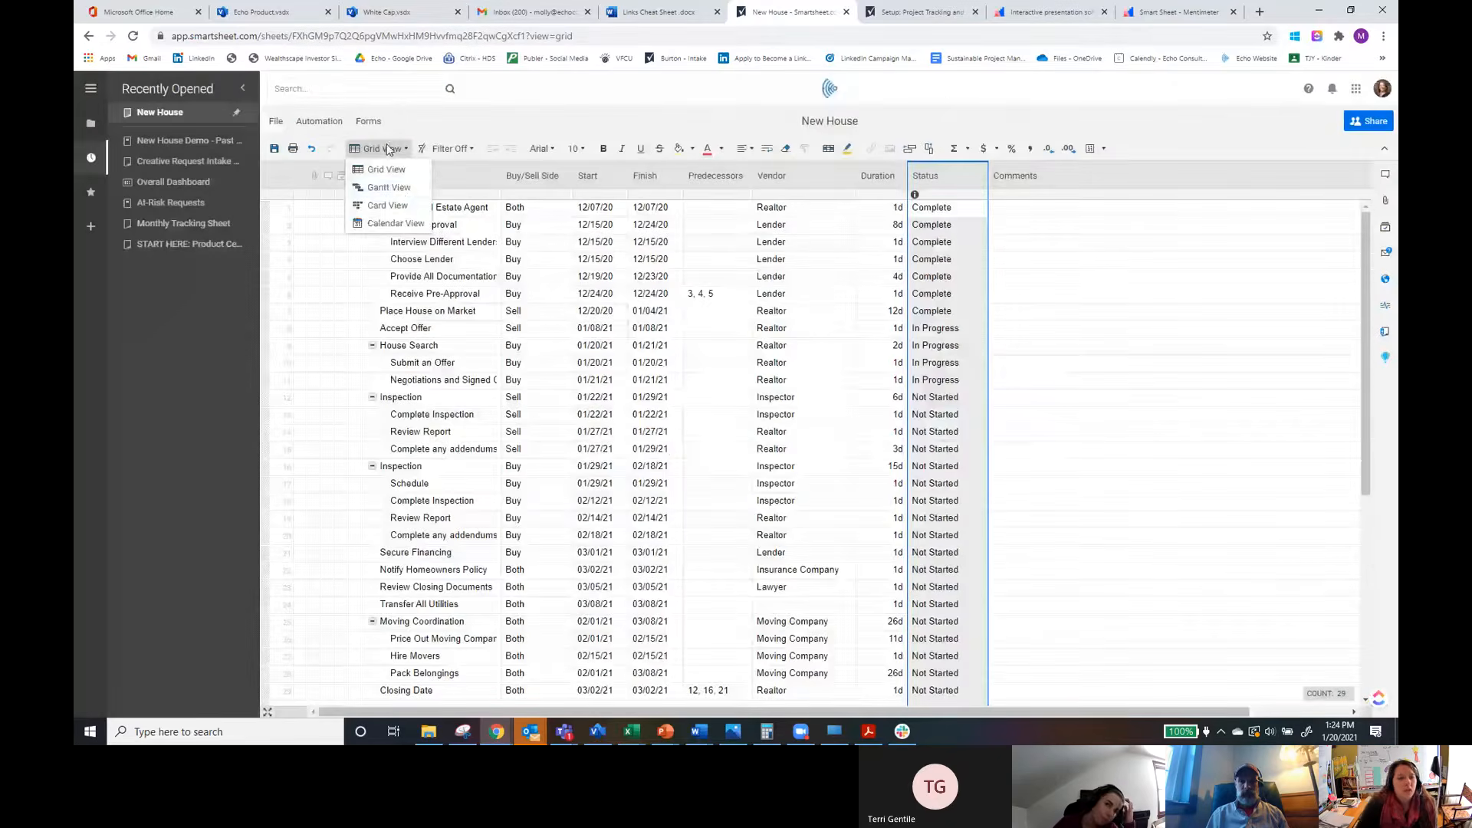
{"action": "left_click", "coordinate": [387, 206]}
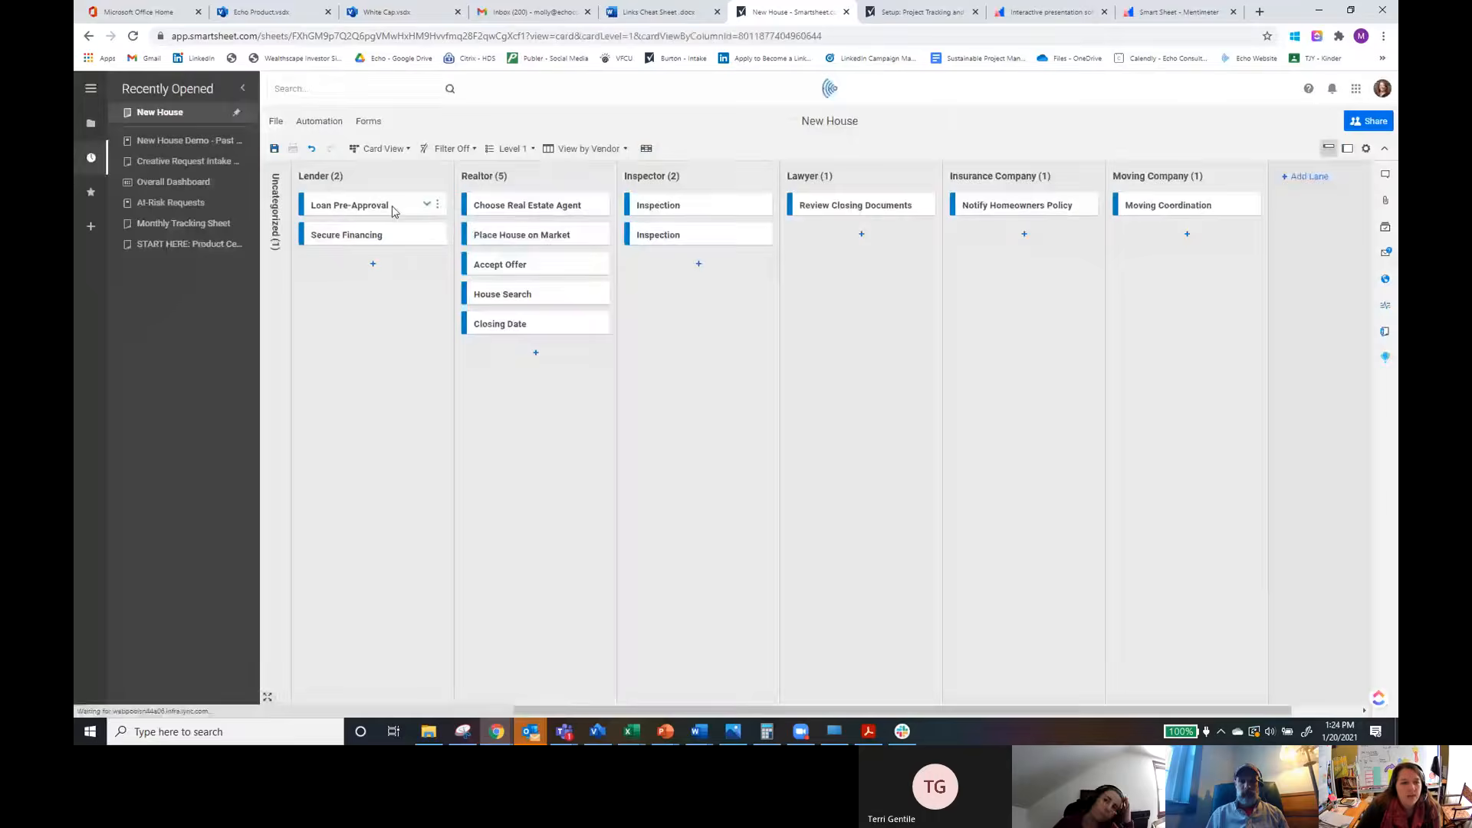
{"action": "left_click", "coordinate": [570, 151]}
{"action": "left_click", "coordinate": [562, 207]}
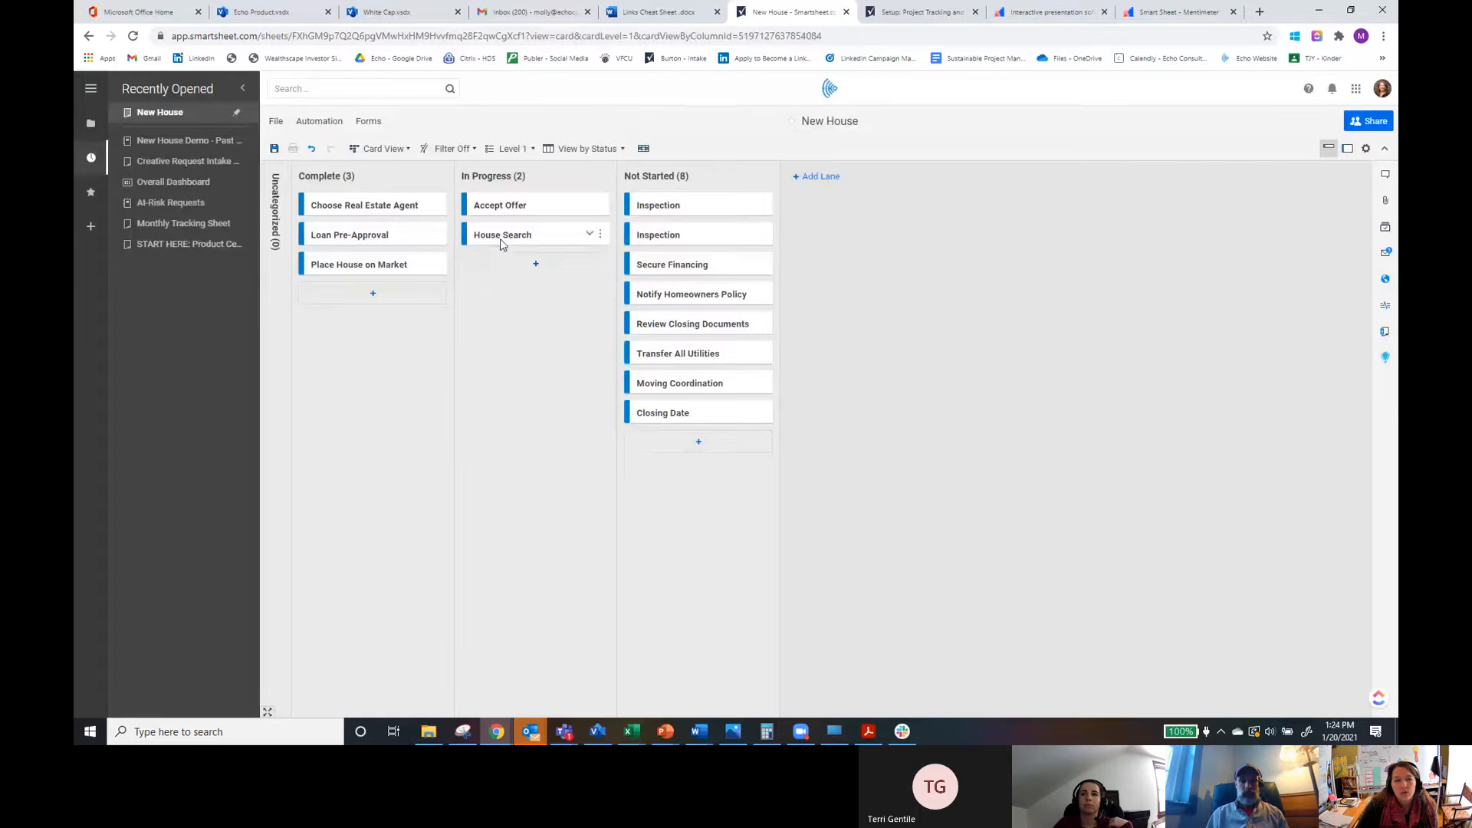
{"action": "mouse_move", "coordinate": [496, 240]}
{"action": "left_mouse_down"}
{"action": "mouse_move", "coordinate": [664, 240]}
{"action": "mouse_move", "coordinate": [681, 253]}
{"action": "mouse_move", "coordinate": [664, 236]}
{"action": "mouse_move", "coordinate": [514, 245]}
{"action": "left_mouse_up"}
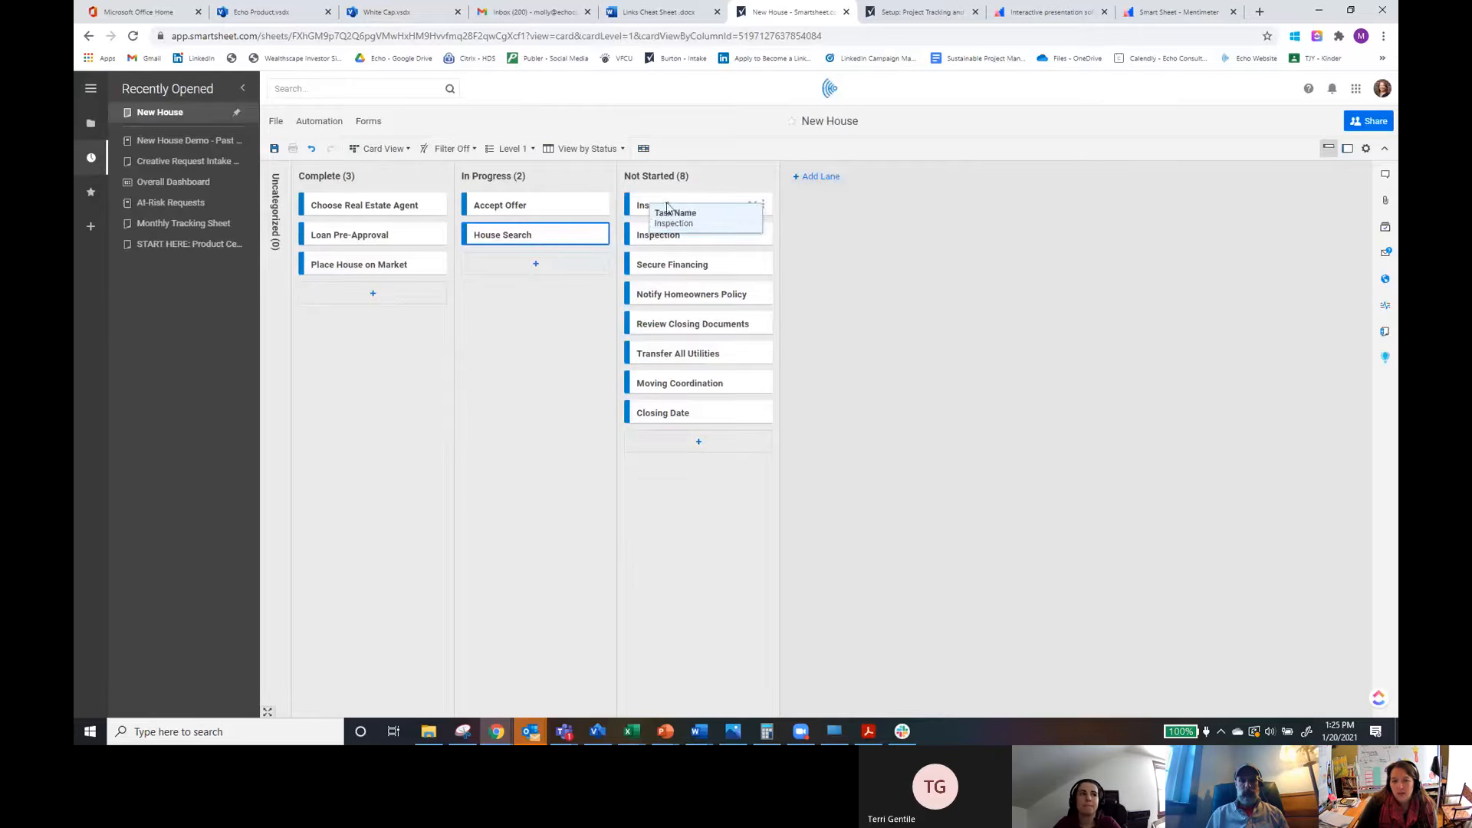
Step: Show the cards at full size and review the fields listed in Card View Settings
{"action": "left_click", "coordinate": [1347, 149]}
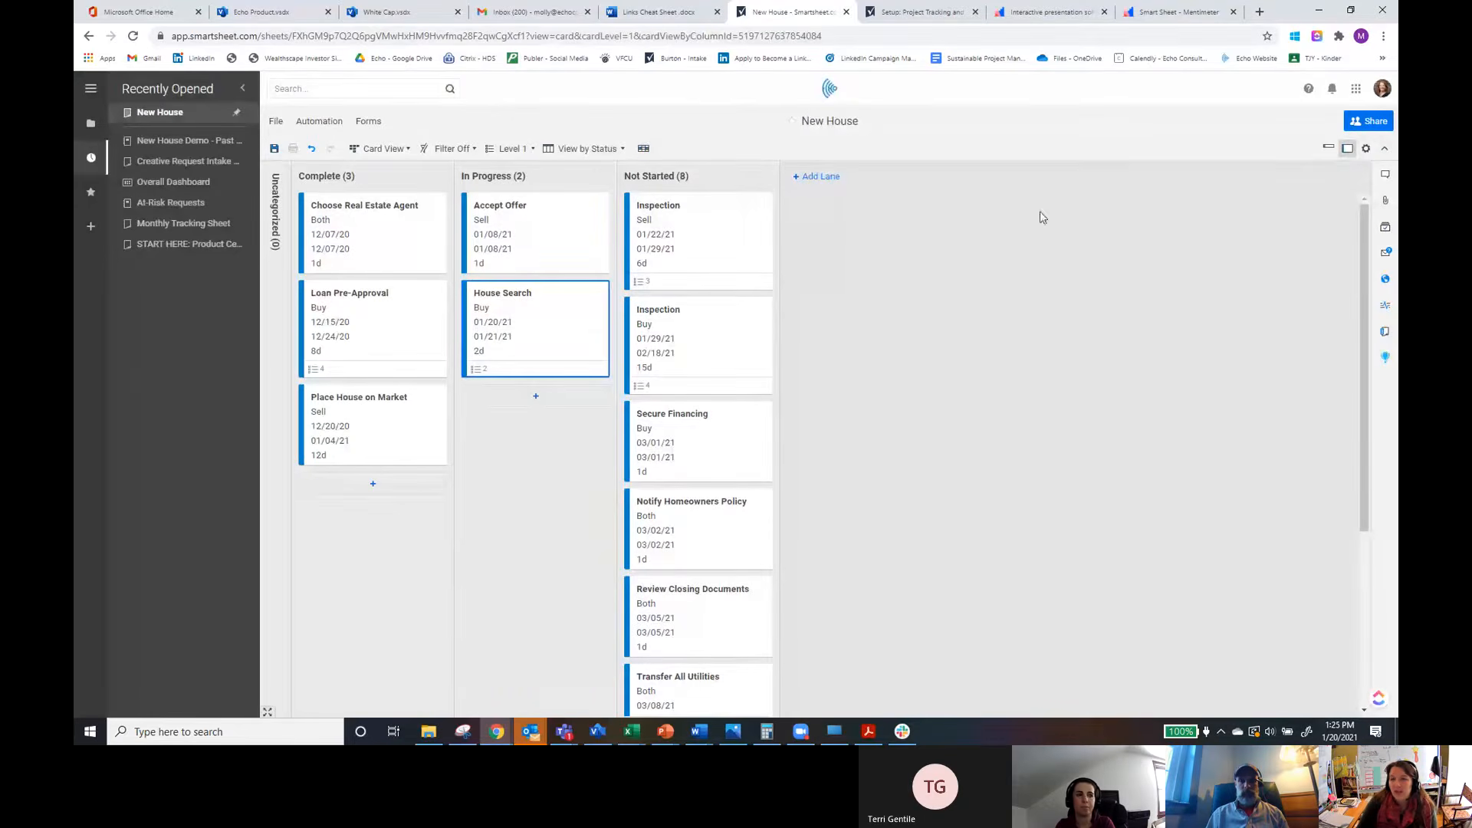
{"action": "left_click", "coordinate": [1367, 151]}
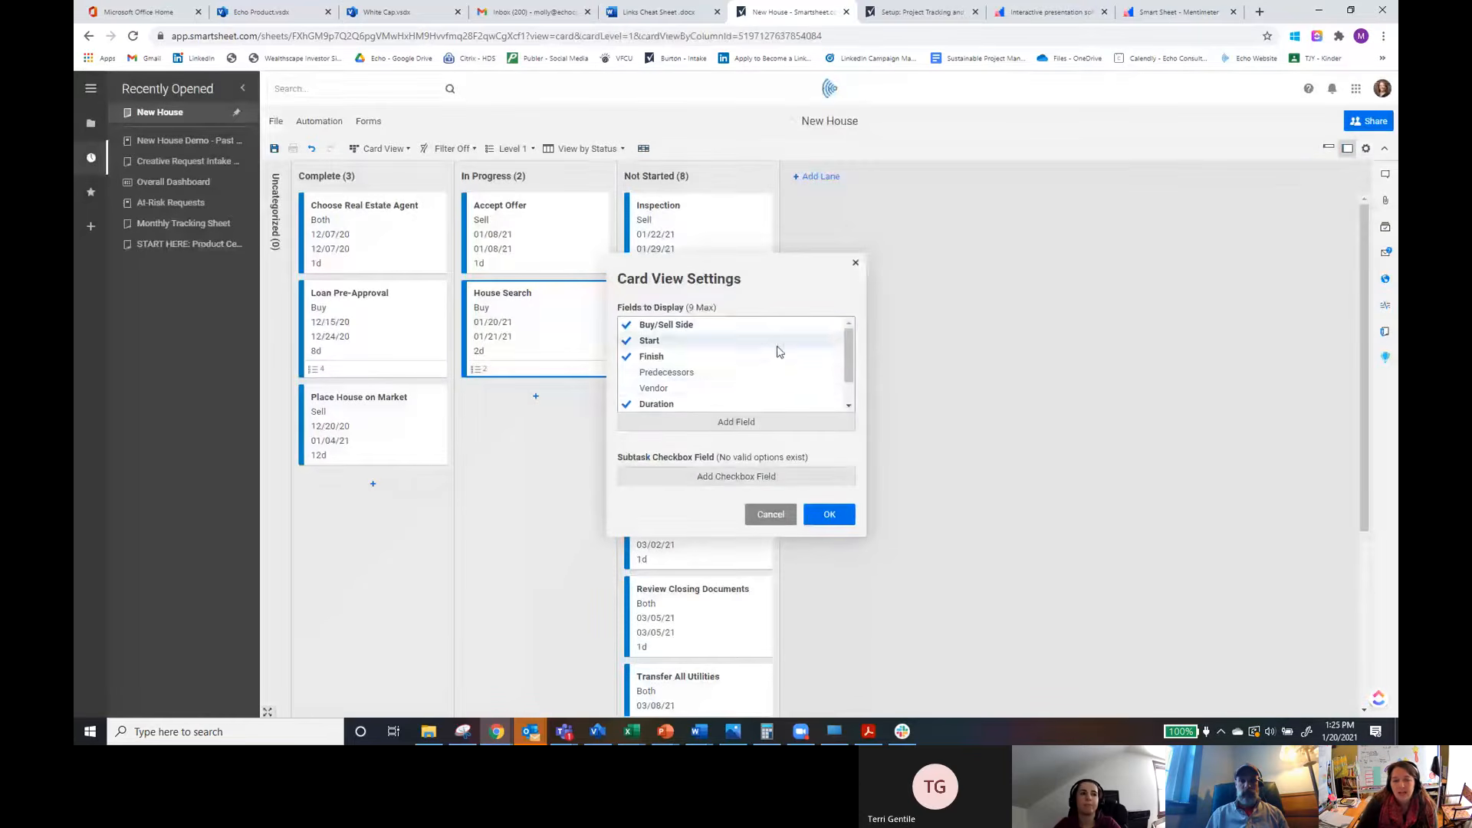
{"action": "scroll", "coordinate": [767, 361], "scroll_direction": "down", "scroll_amount": 1}
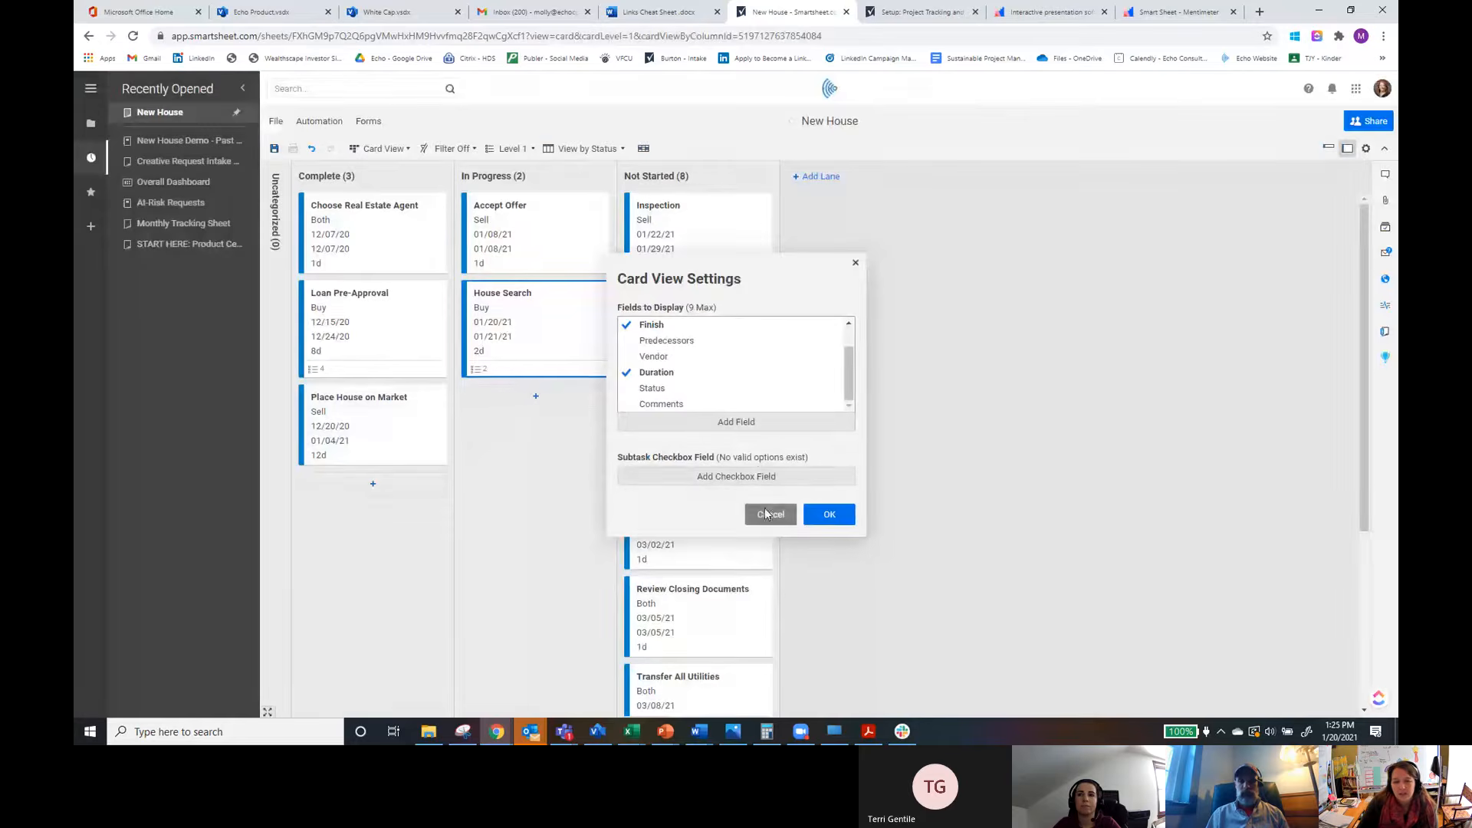
{"action": "left_click", "coordinate": [828, 515]}
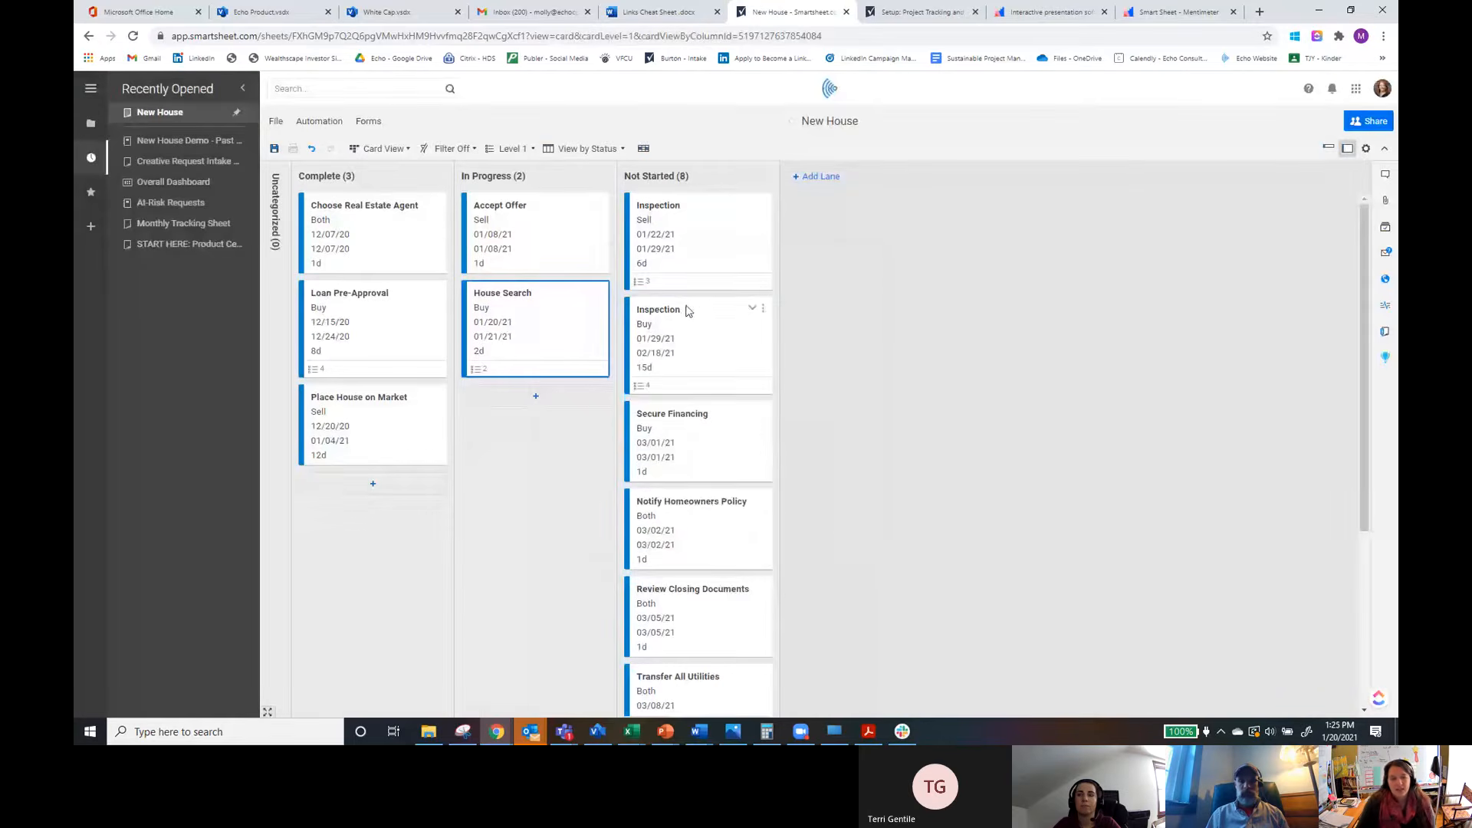
Step: Expand the first Inspection card and briefly show All Levels before returning to Level 1 cards
{"action": "left_click", "coordinate": [646, 286]}
{"action": "left_click", "coordinate": [646, 287]}
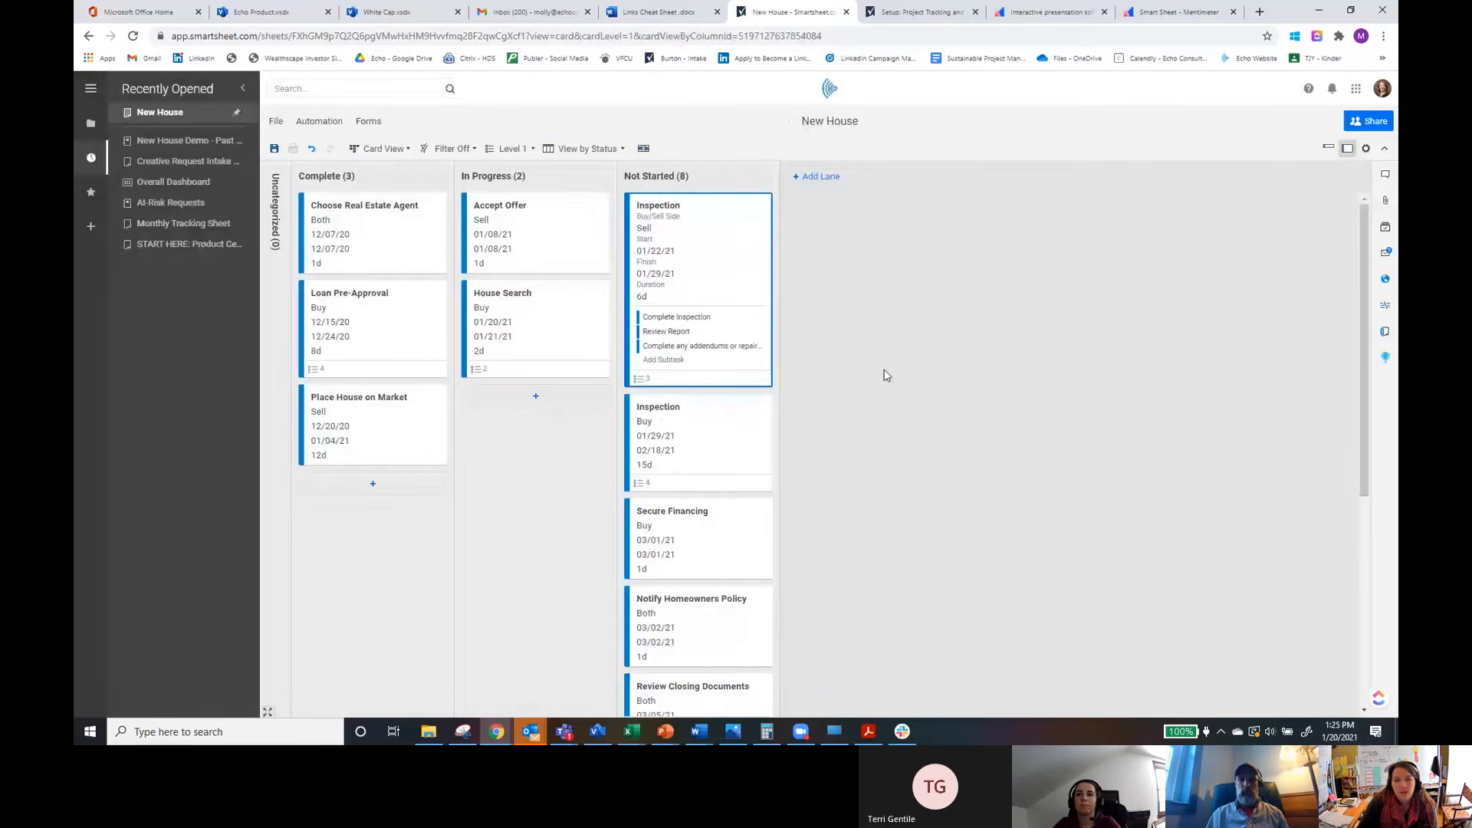
{"action": "left_click", "coordinate": [509, 151]}
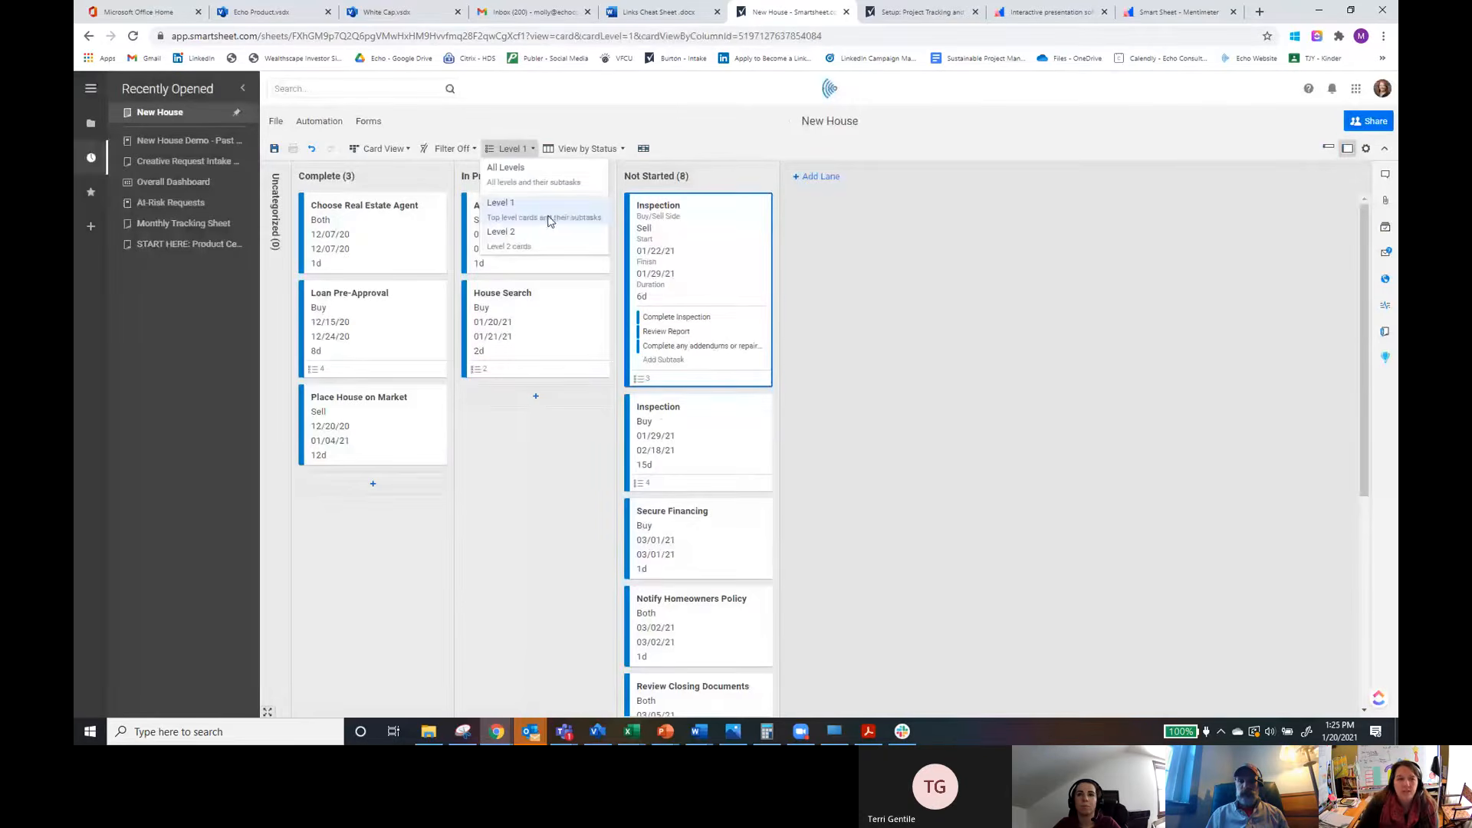
{"action": "left_click", "coordinate": [535, 183]}
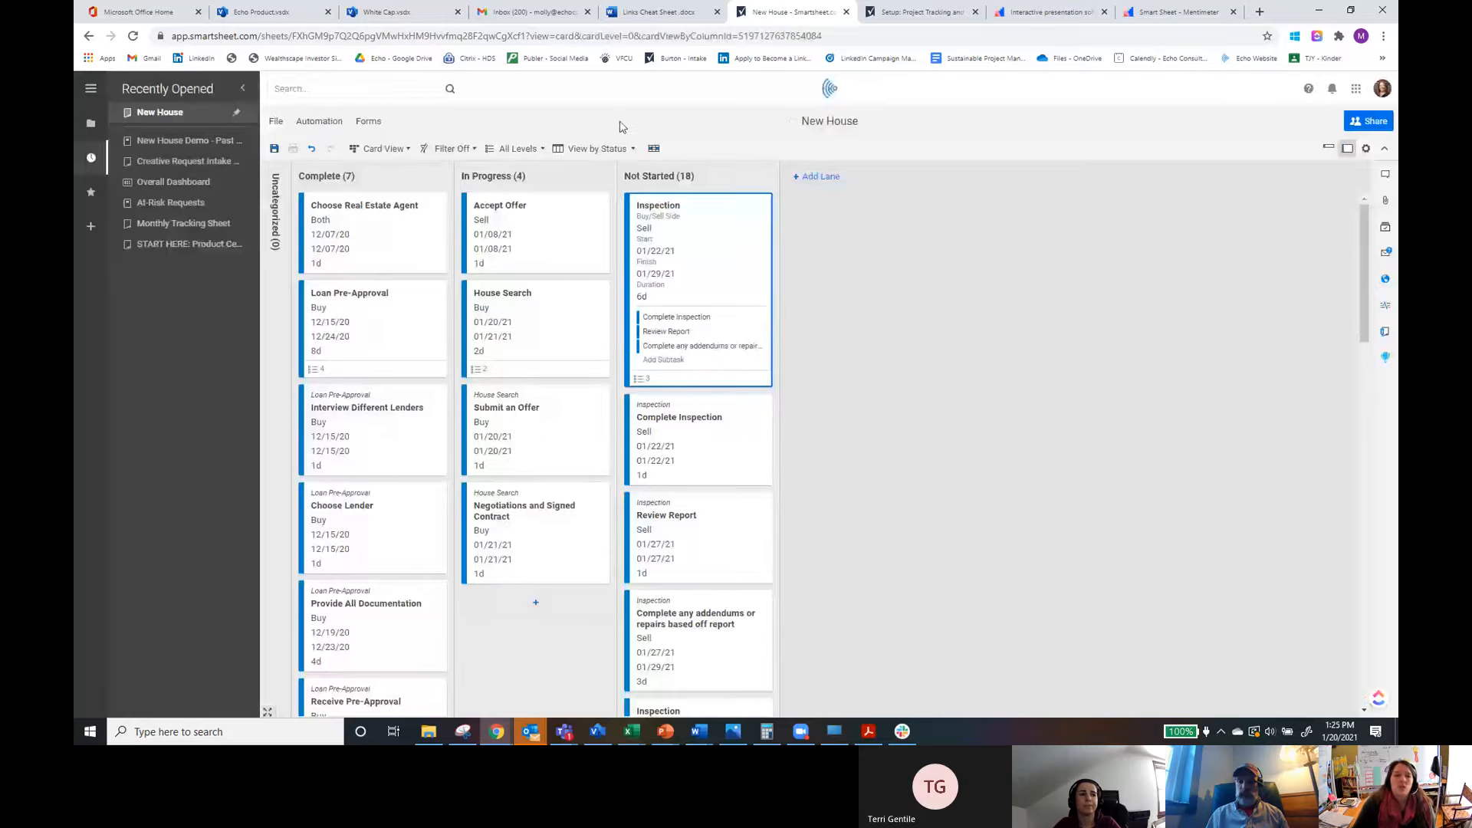
{"action": "left_click", "coordinate": [543, 150]}
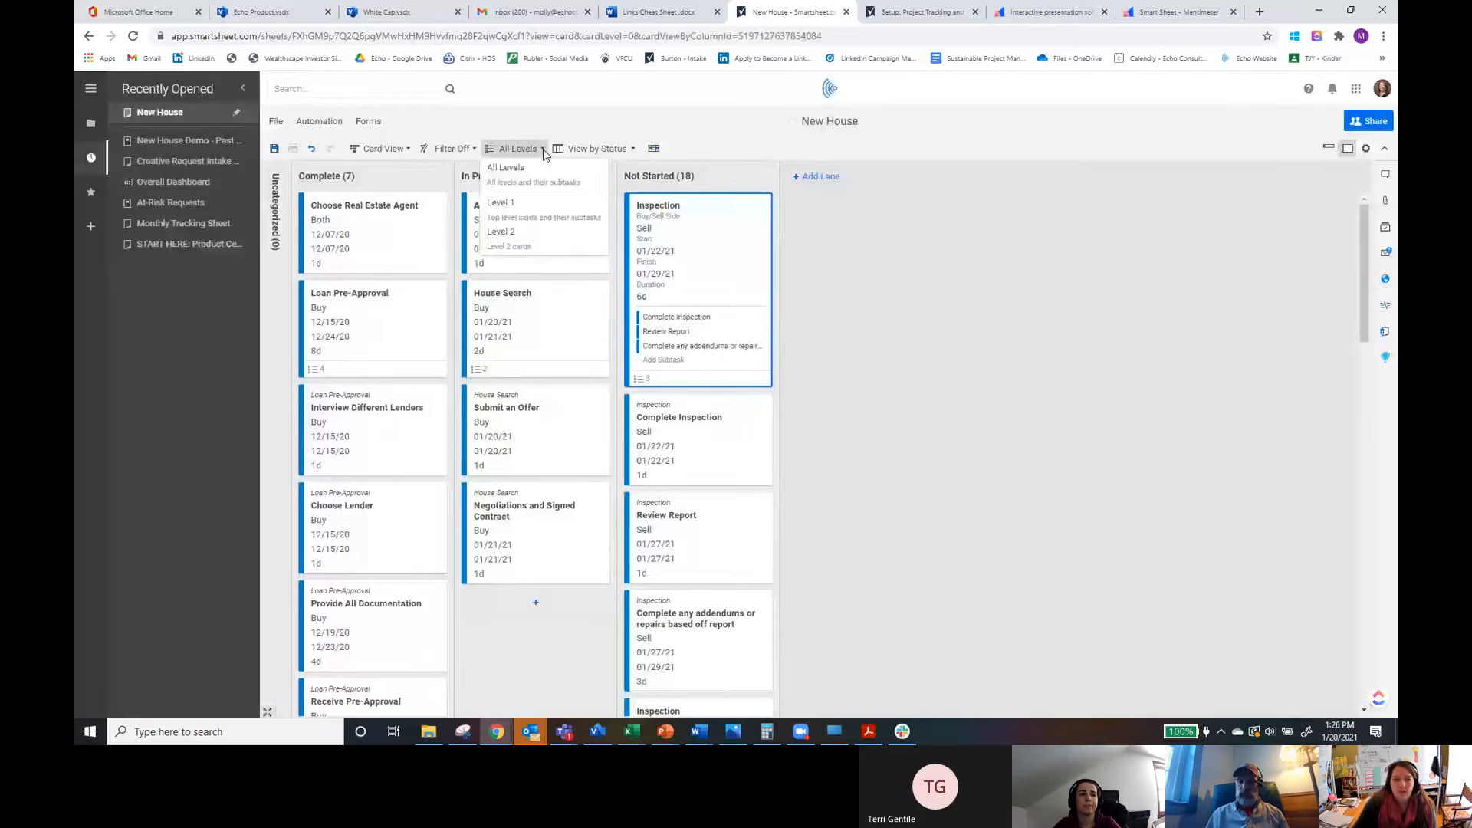
{"action": "left_click", "coordinate": [501, 203]}
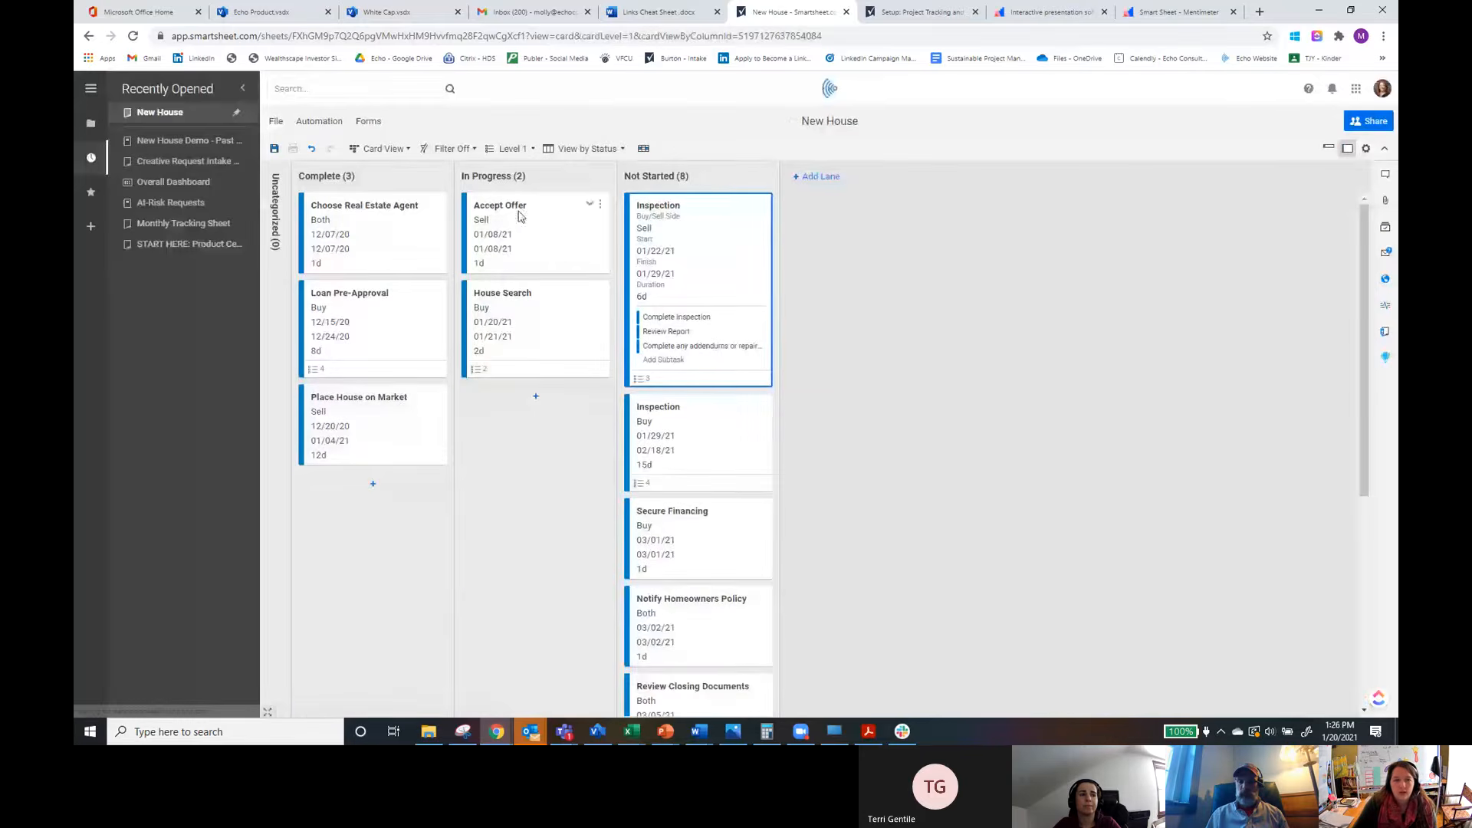
Step: Return to compact, collapsed cards and display only Level 2 cards
{"action": "left_click", "coordinate": [1329, 151]}
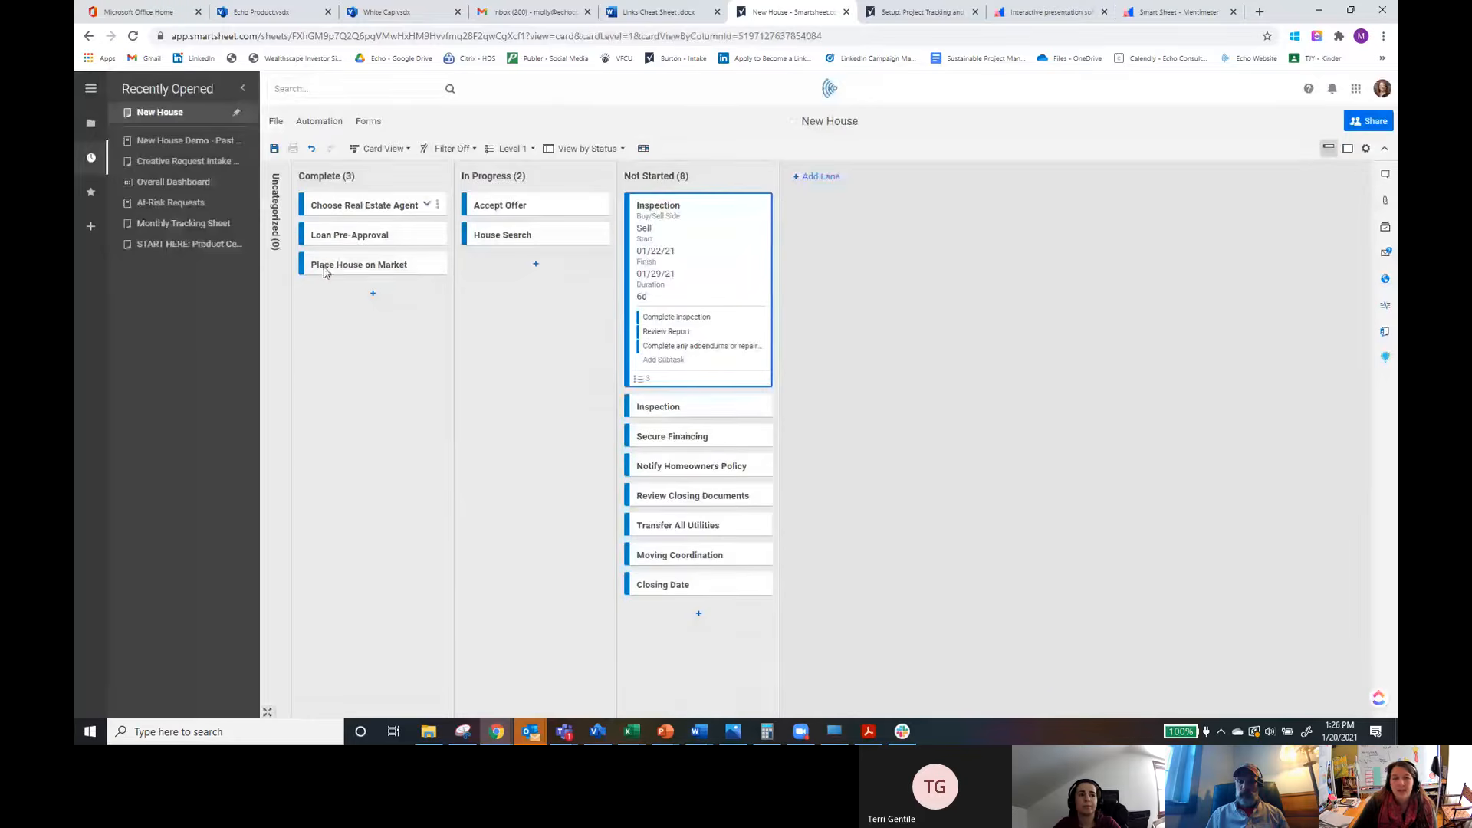
{"action": "left_click", "coordinate": [753, 207]}
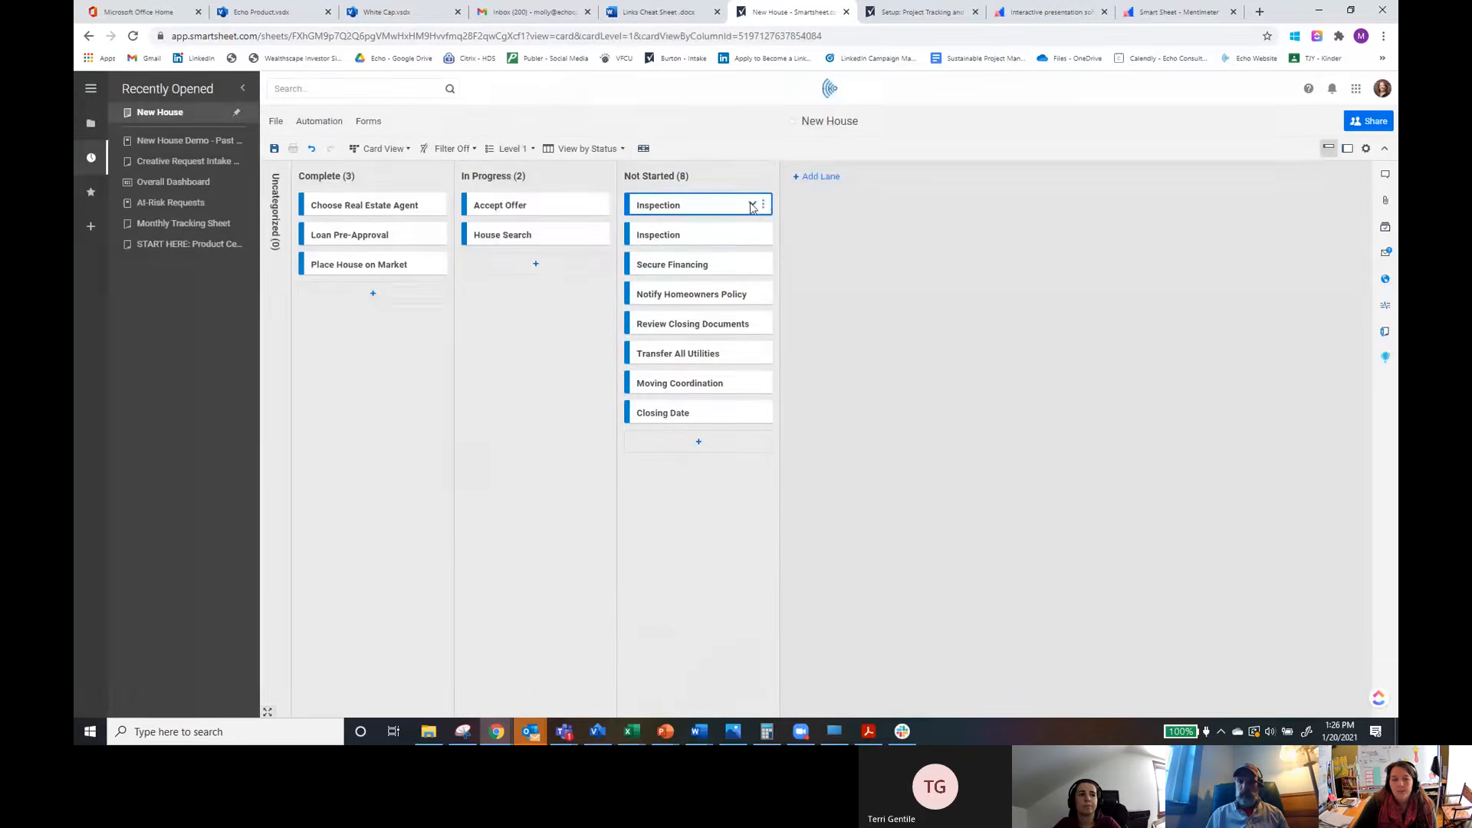
{"action": "left_click", "coordinate": [531, 151]}
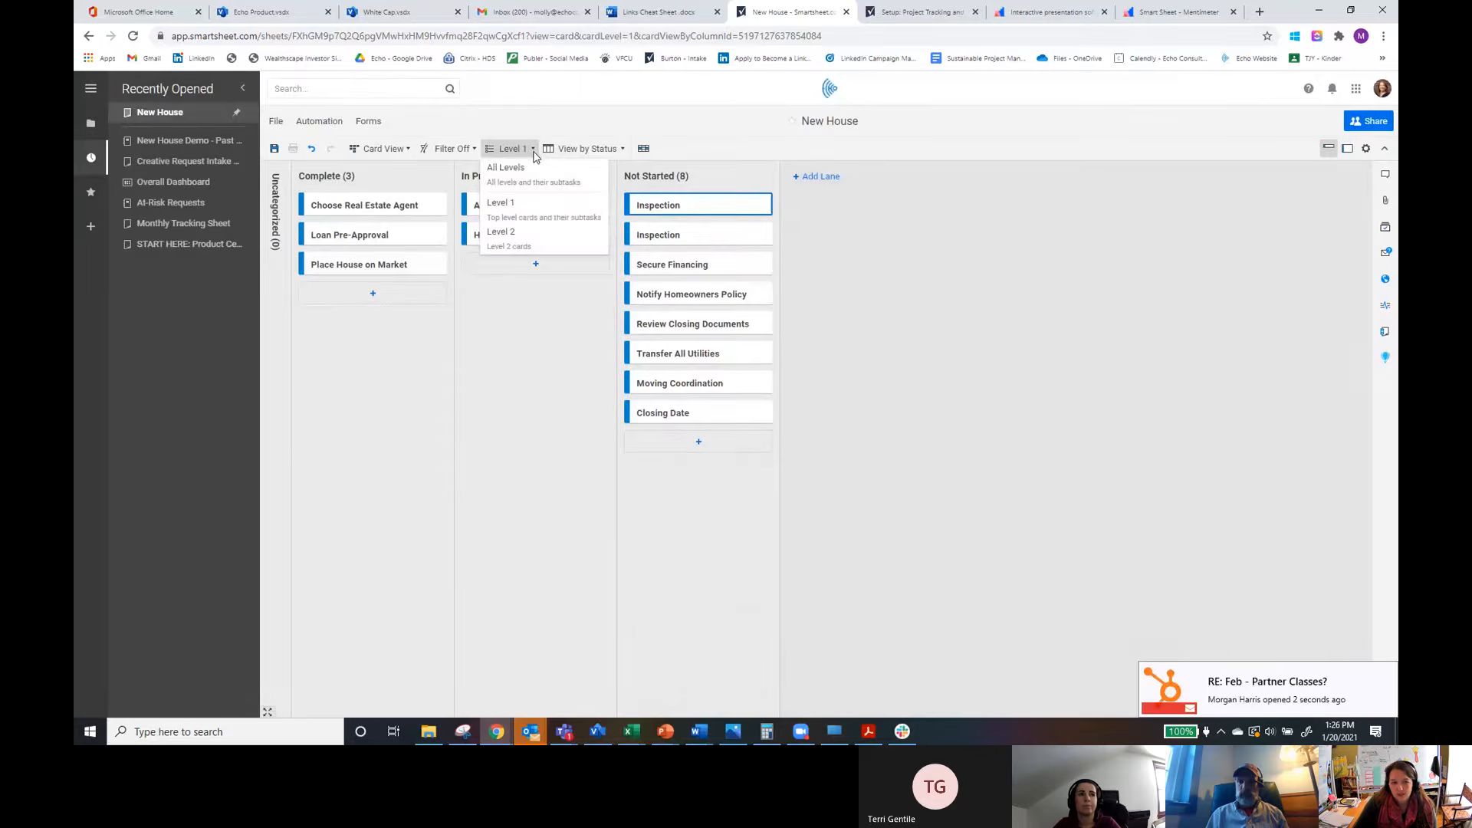
{"action": "left_click", "coordinate": [502, 233]}
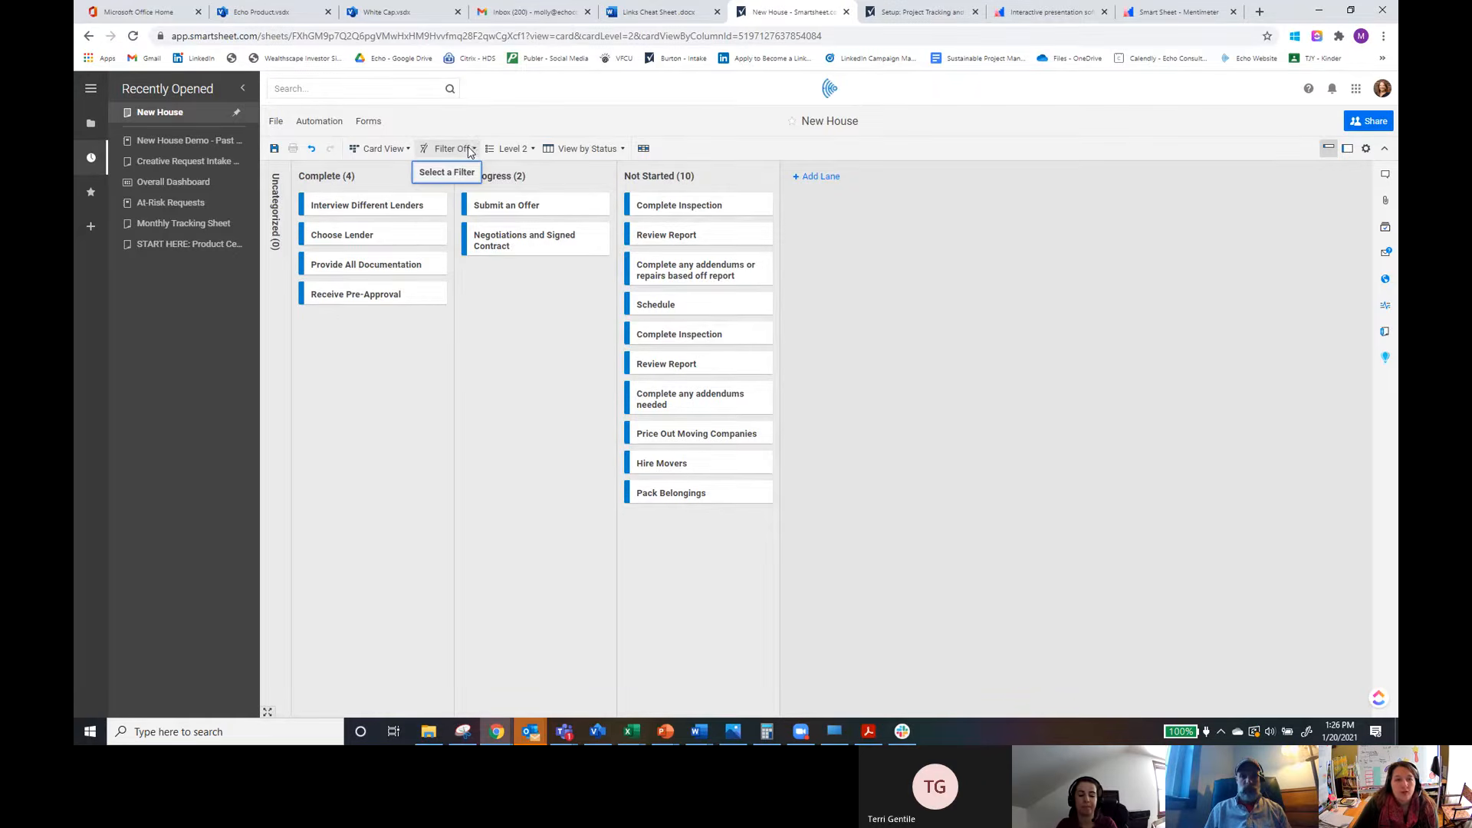
Step: Apply the saved Buy filter to the cards
{"action": "left_click", "coordinate": [471, 150]}
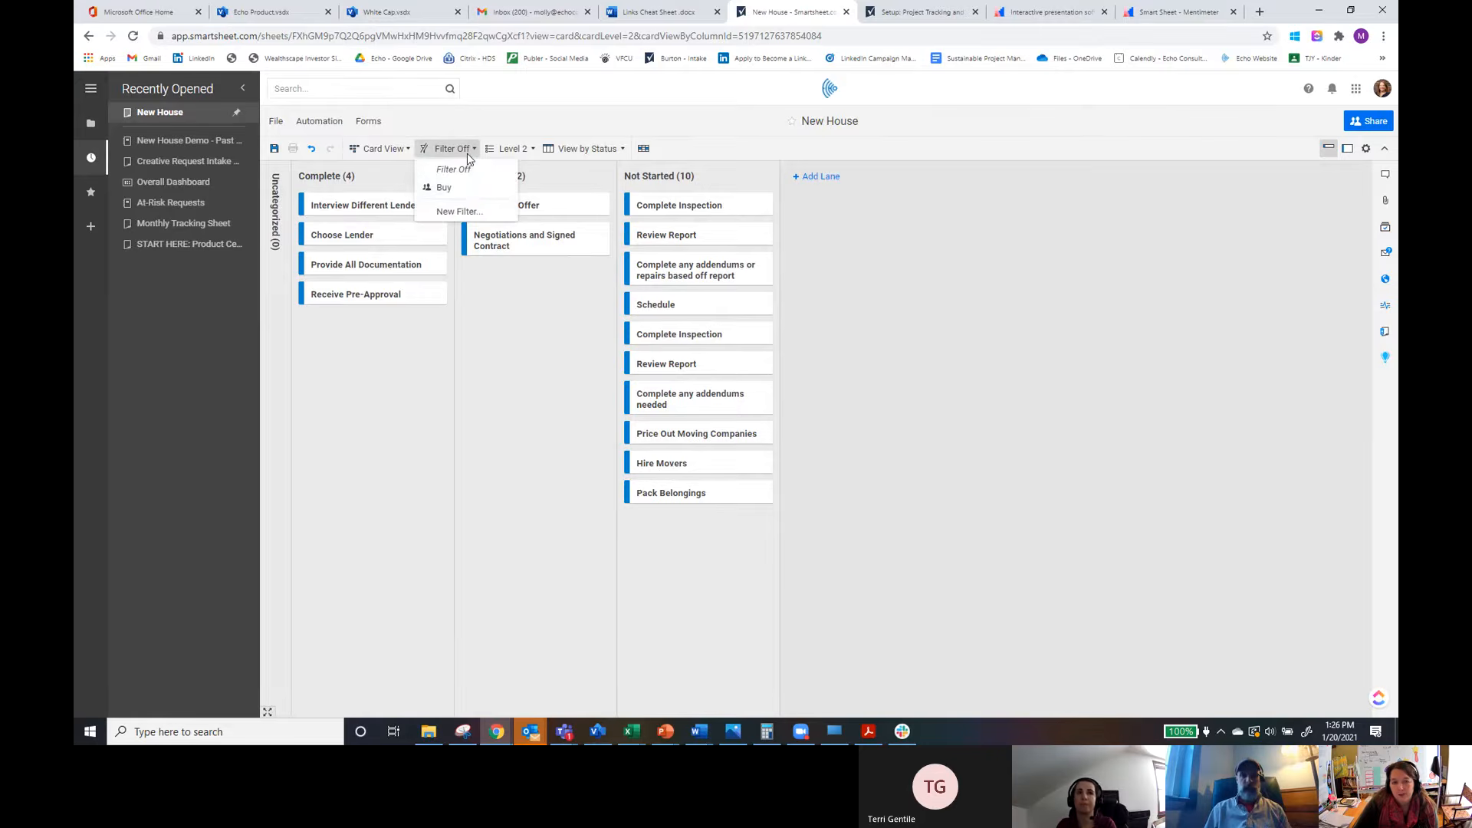
{"action": "left_click", "coordinate": [443, 190]}
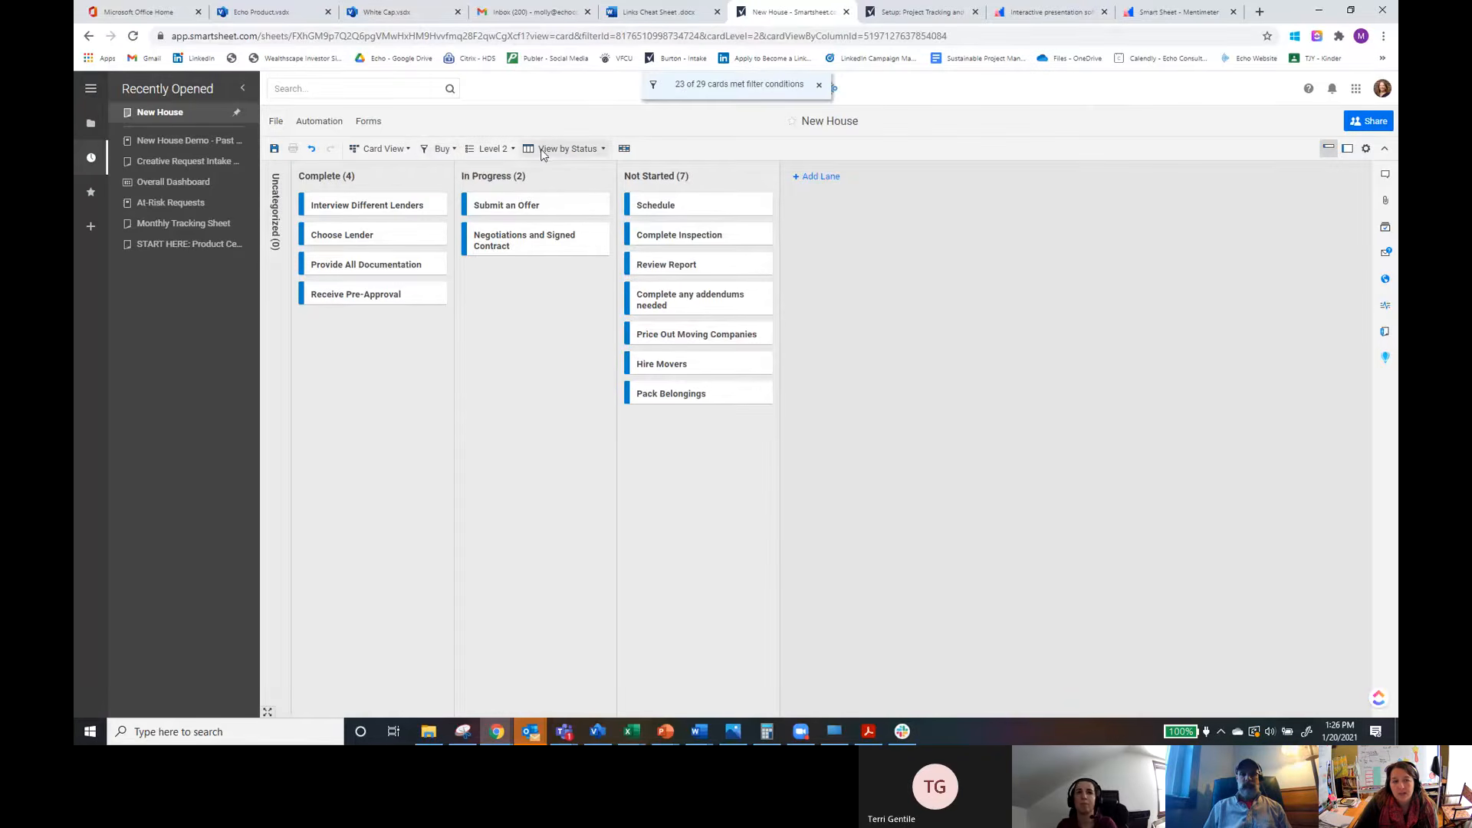
Step: Open the Buy filter for editing and examine its sharing, match-condition and field options
{"action": "left_click", "coordinate": [447, 150]}
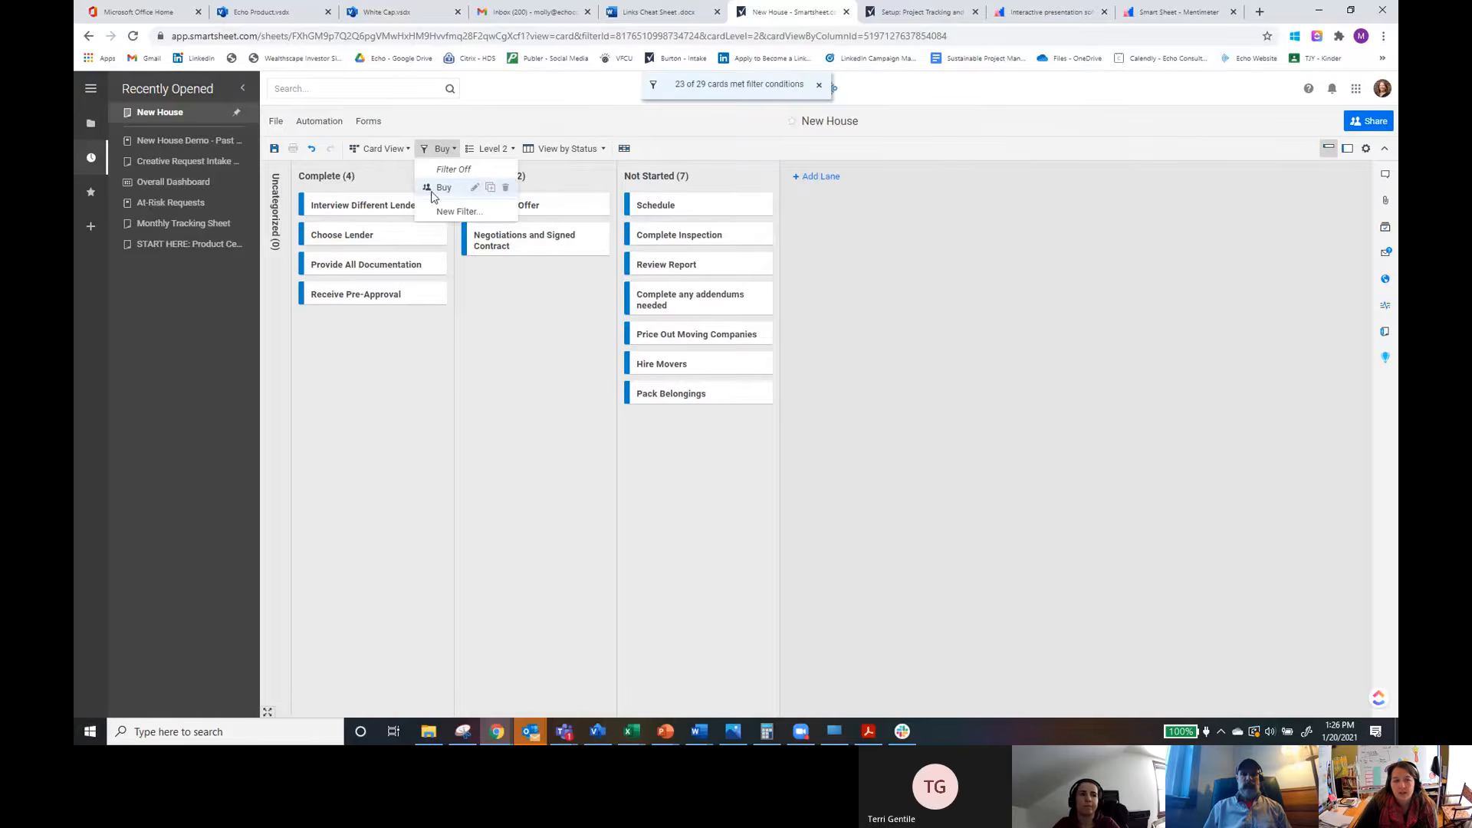
{"action": "left_click", "coordinate": [475, 188]}
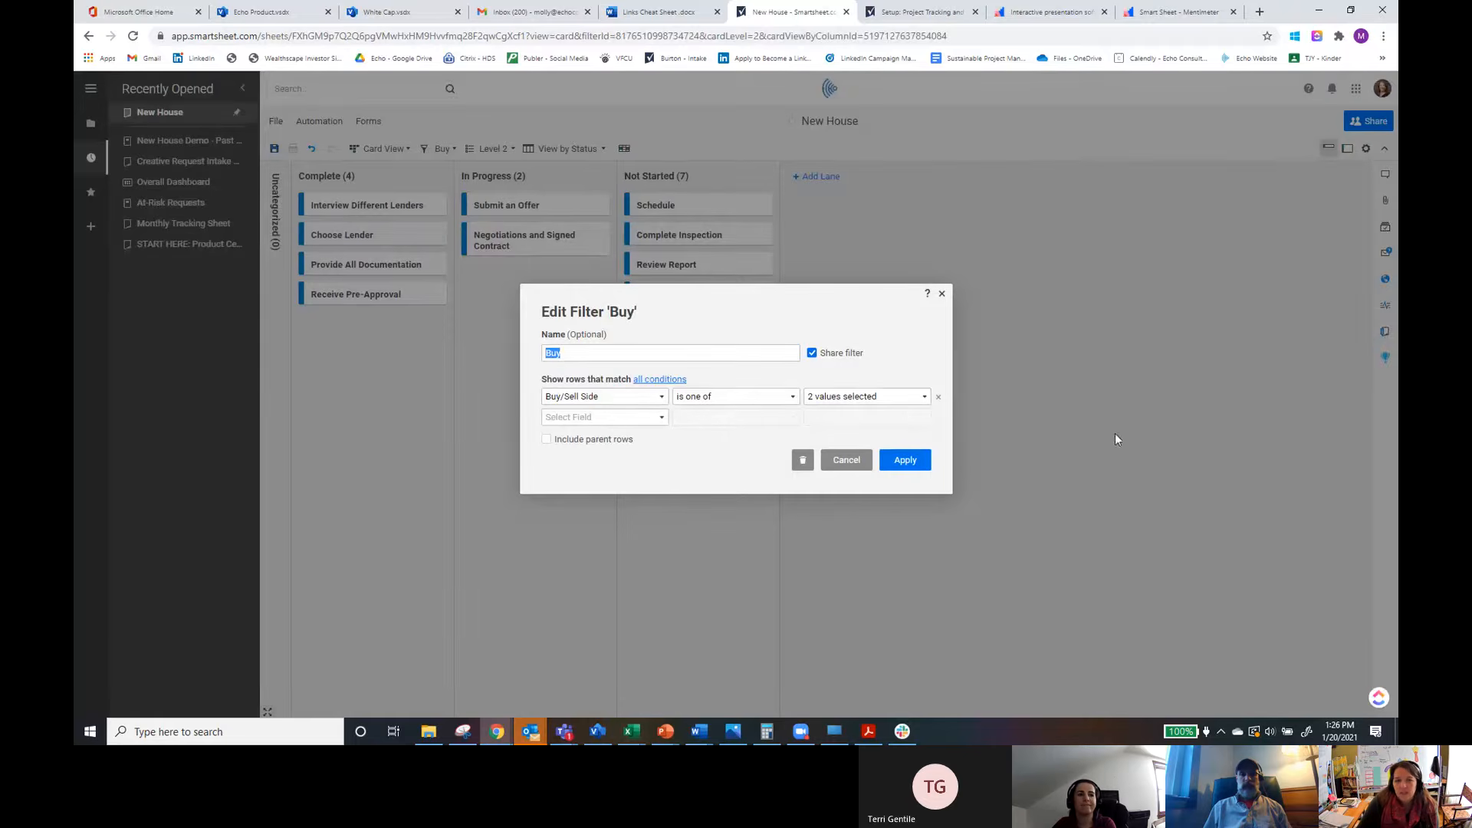
{"action": "left_click", "coordinate": [812, 355]}
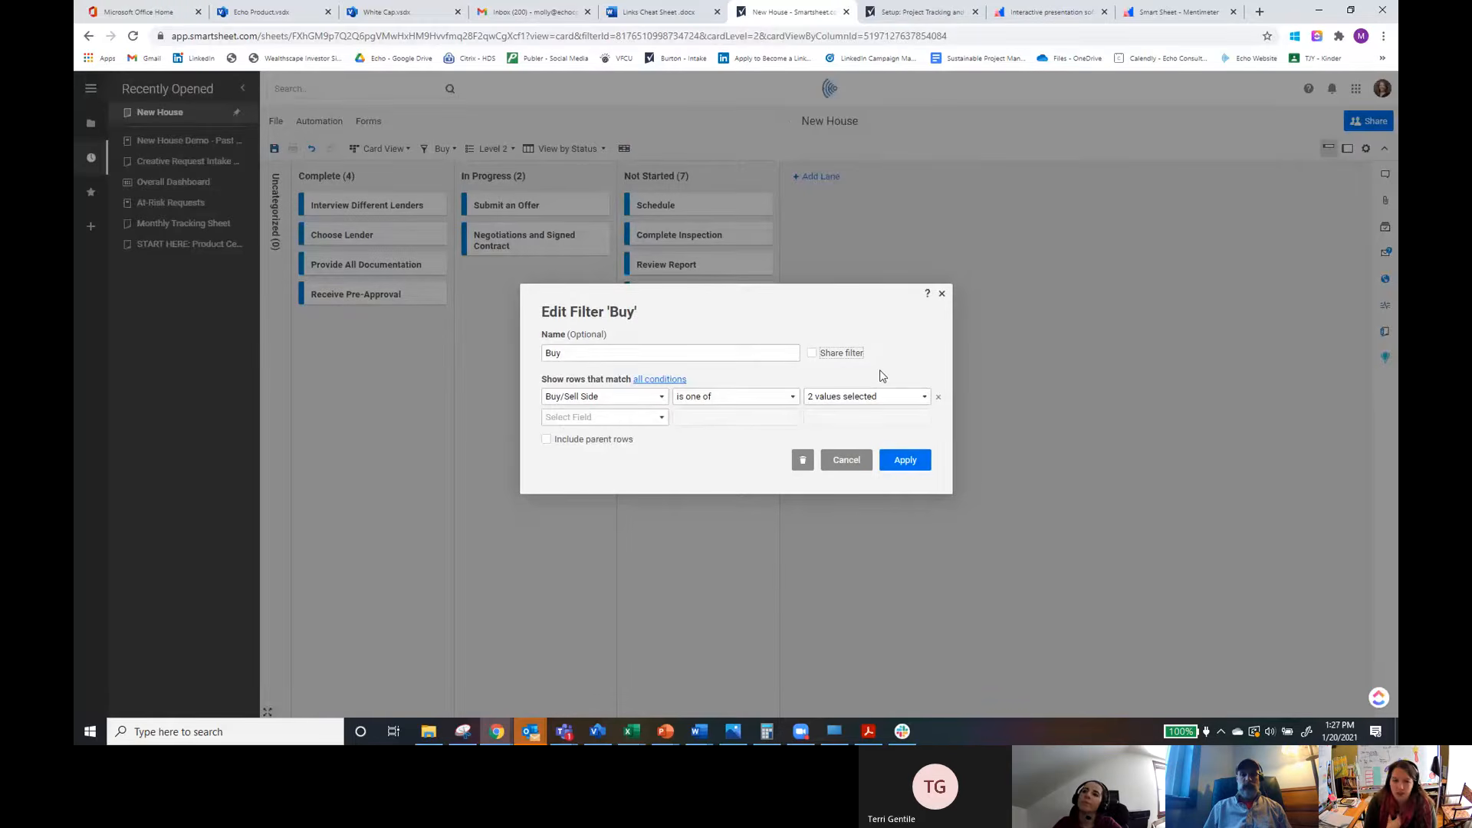
{"action": "left_click", "coordinate": [812, 353]}
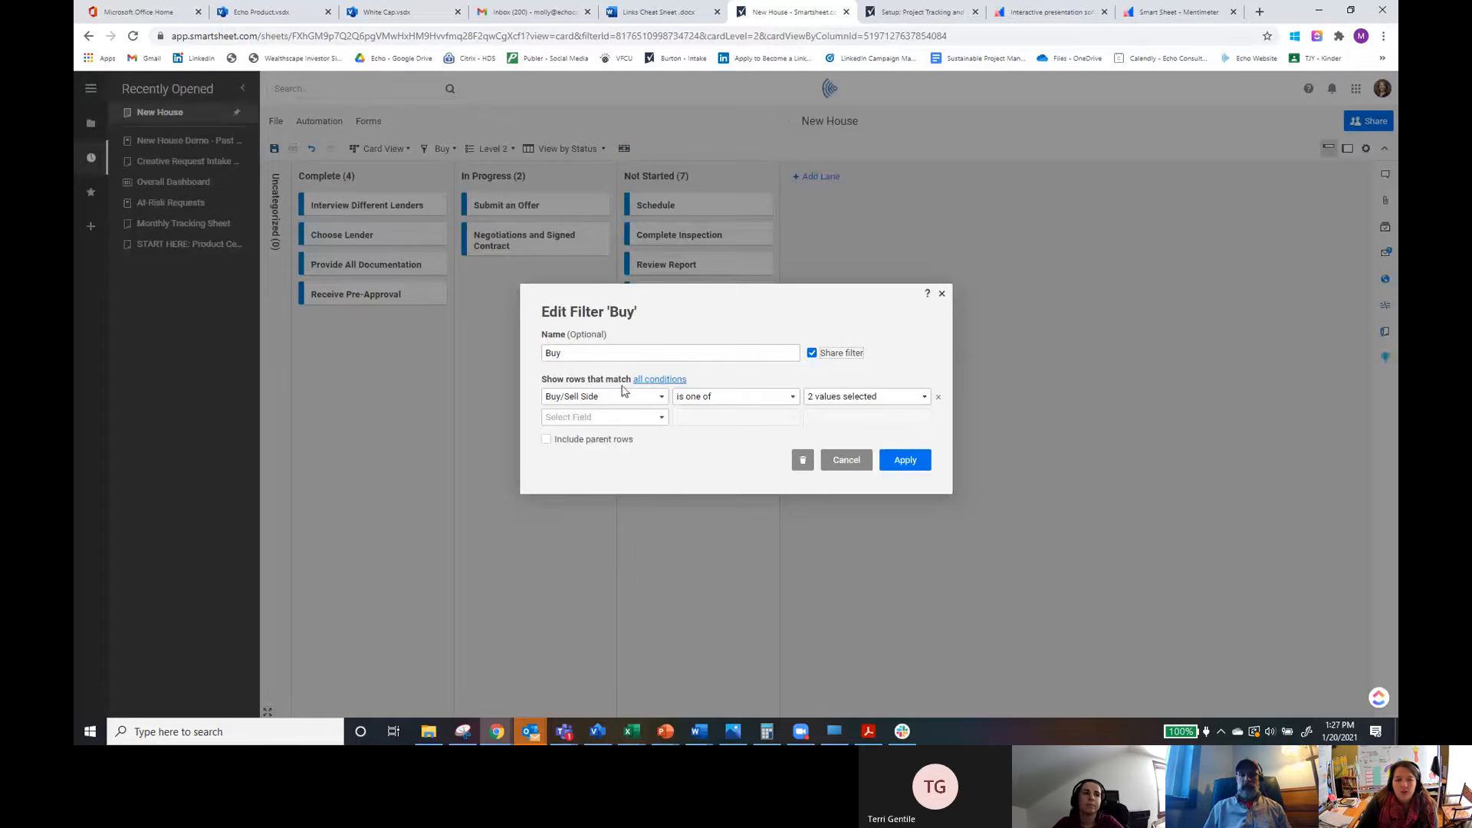
{"action": "left_click", "coordinate": [648, 380]}
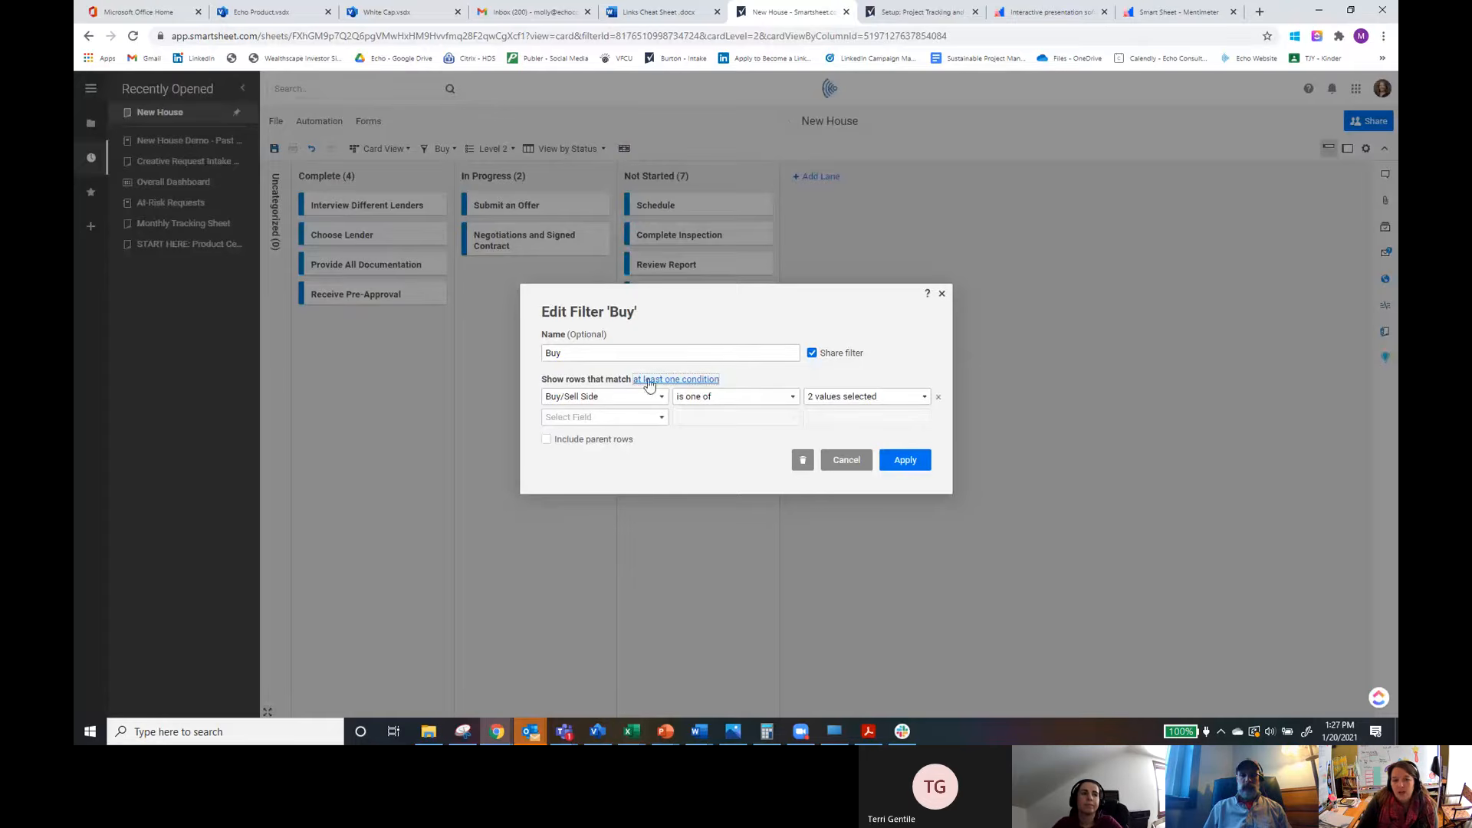
{"action": "left_click", "coordinate": [667, 382]}
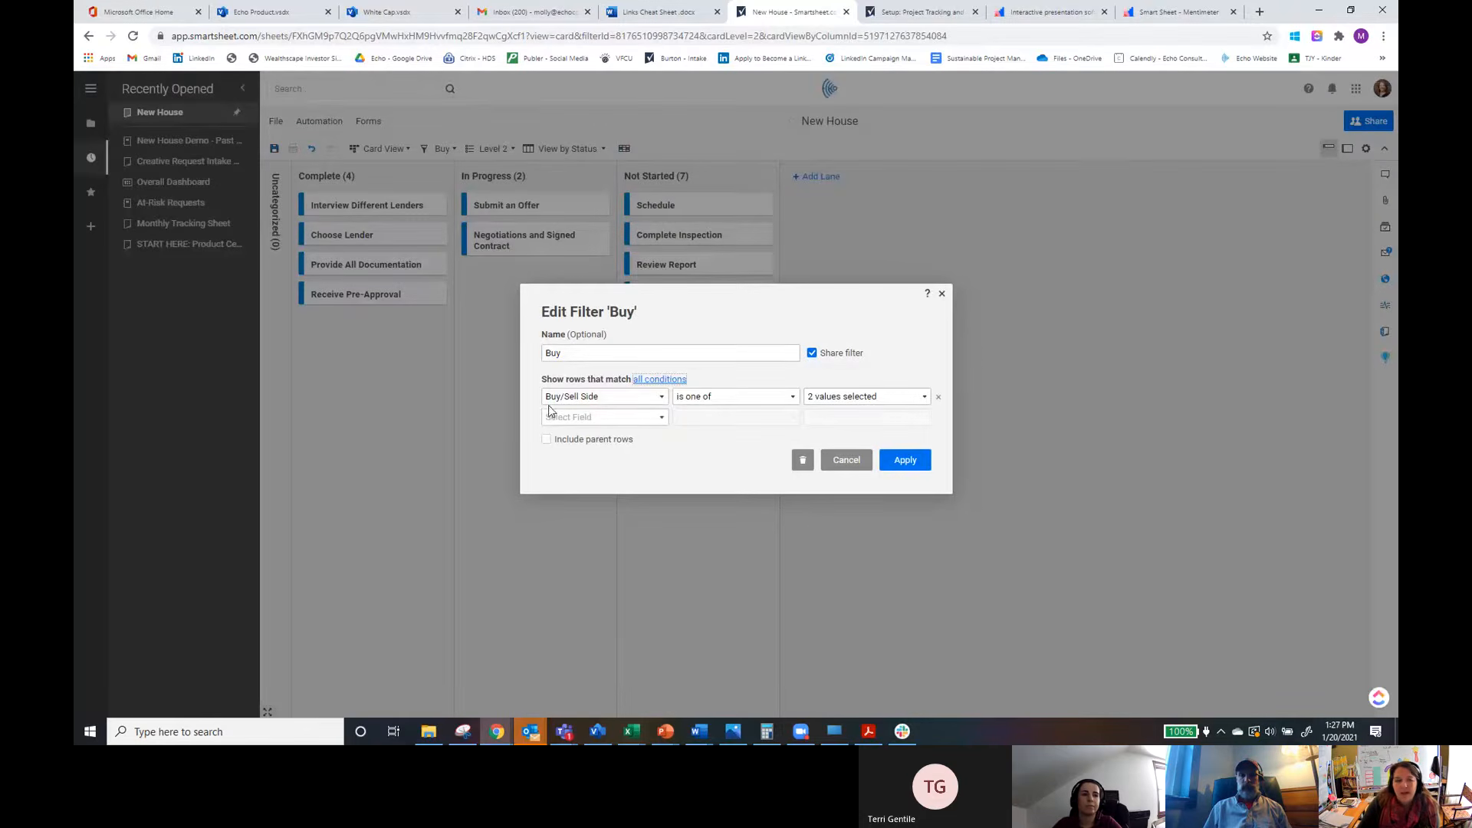
{"action": "left_click", "coordinate": [661, 398]}
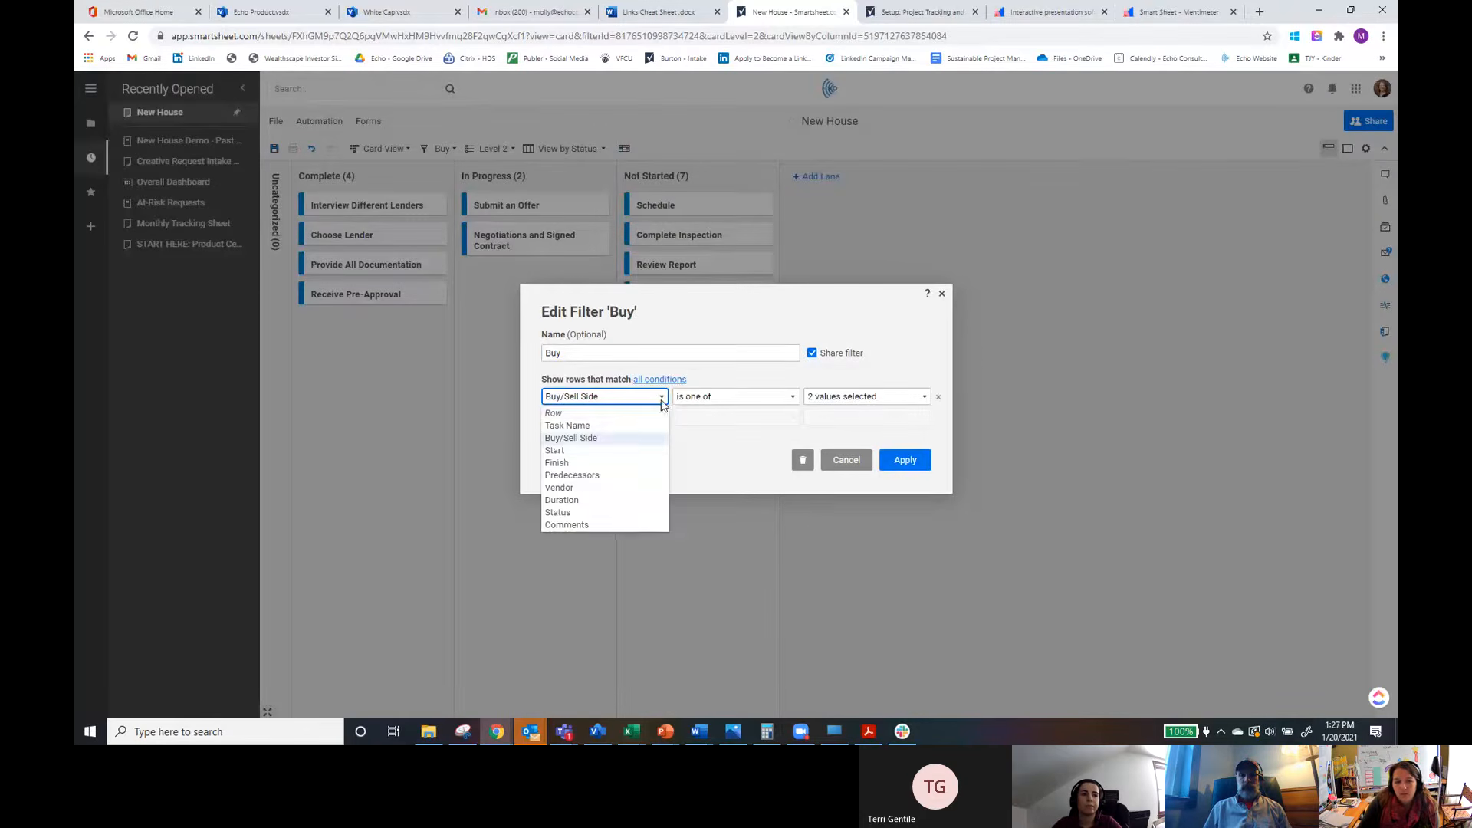
{"action": "left_click", "coordinate": [601, 438]}
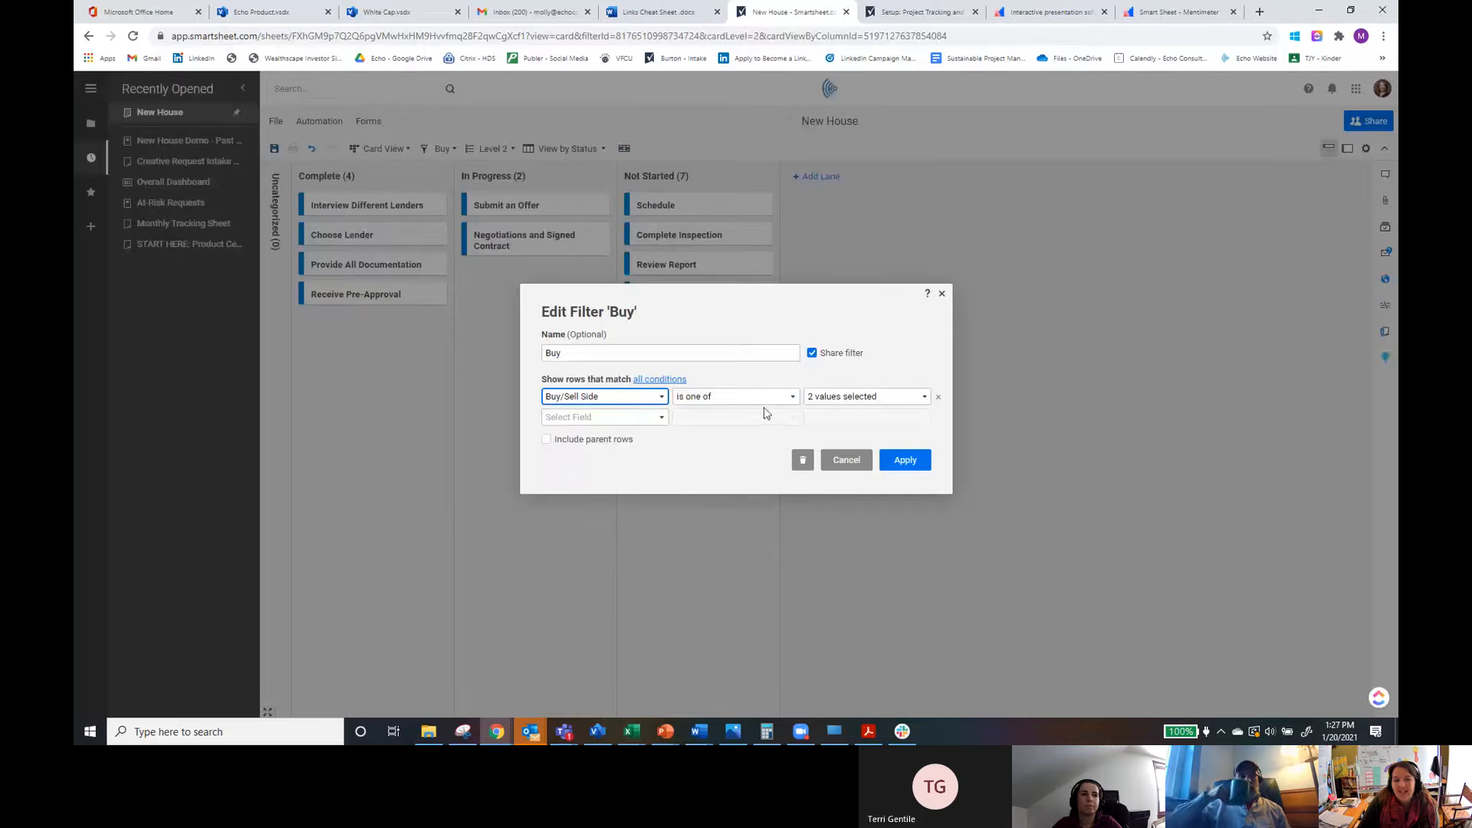
Step: Restrict the Buy filter to only the Buy value of Buy/Sell Side and apply it
{"action": "left_click", "coordinate": [807, 397]}
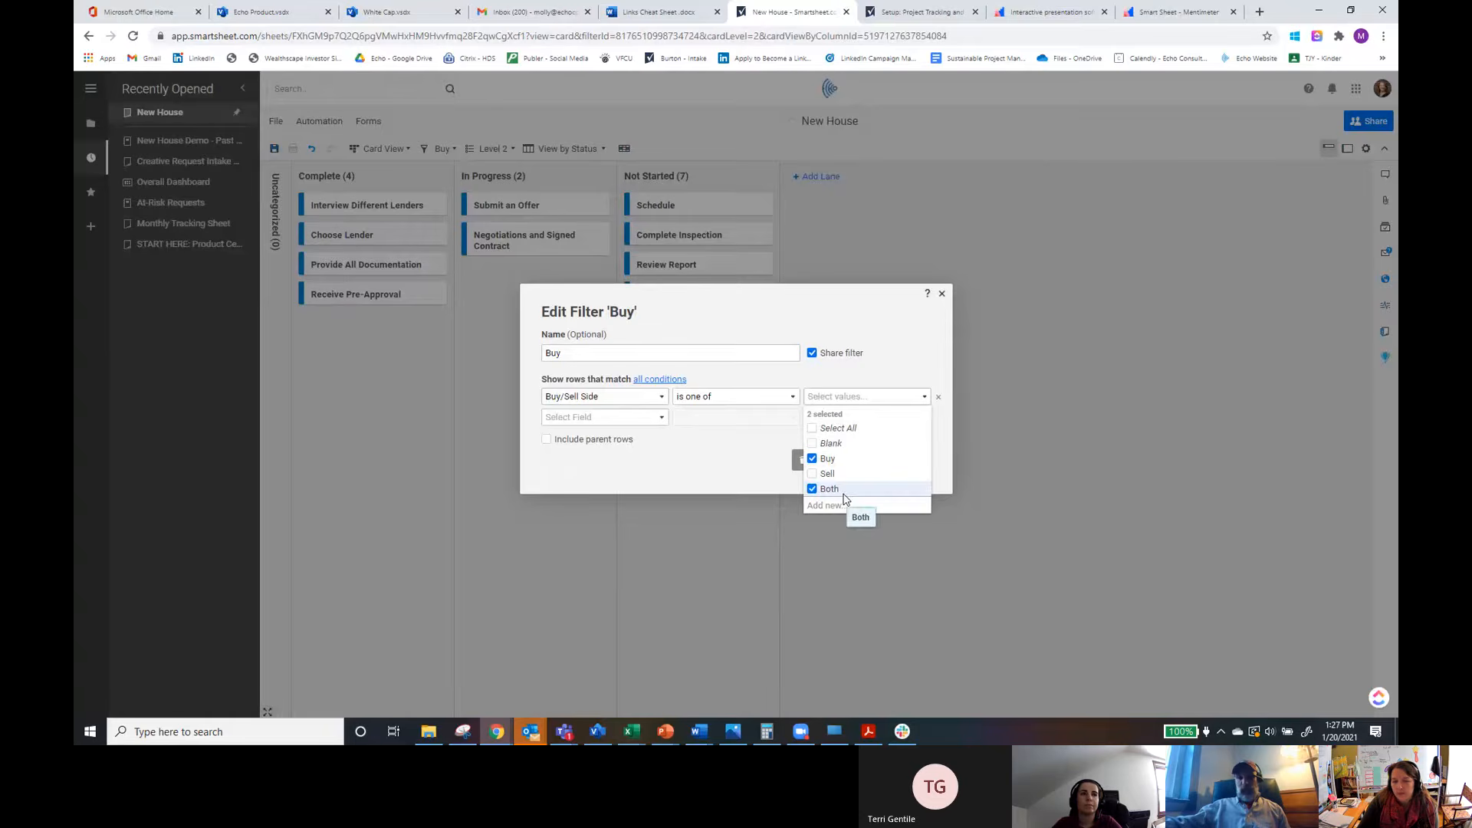
{"action": "left_click", "coordinate": [815, 491]}
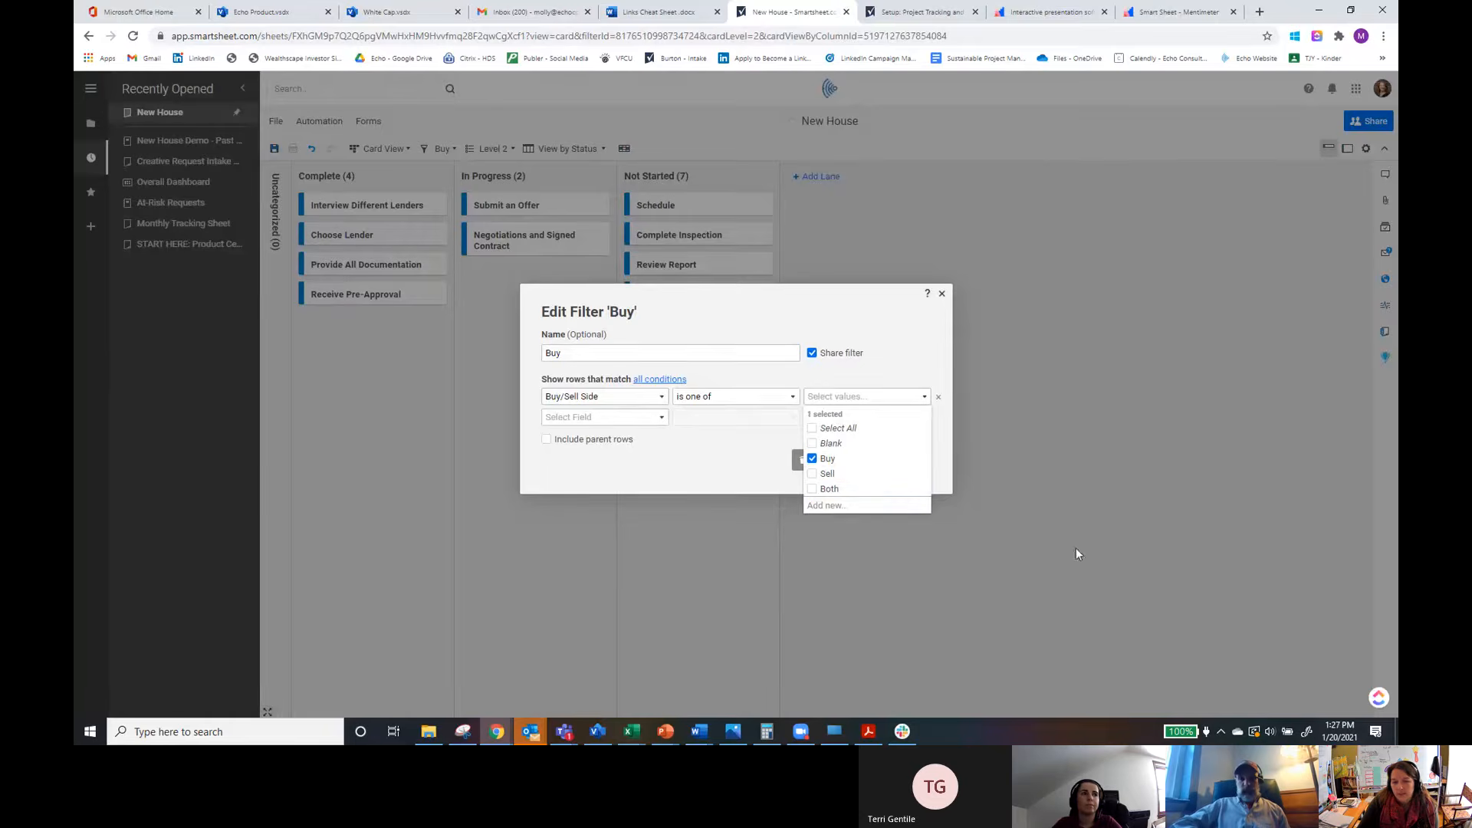
{"action": "left_click", "coordinate": [940, 450]}
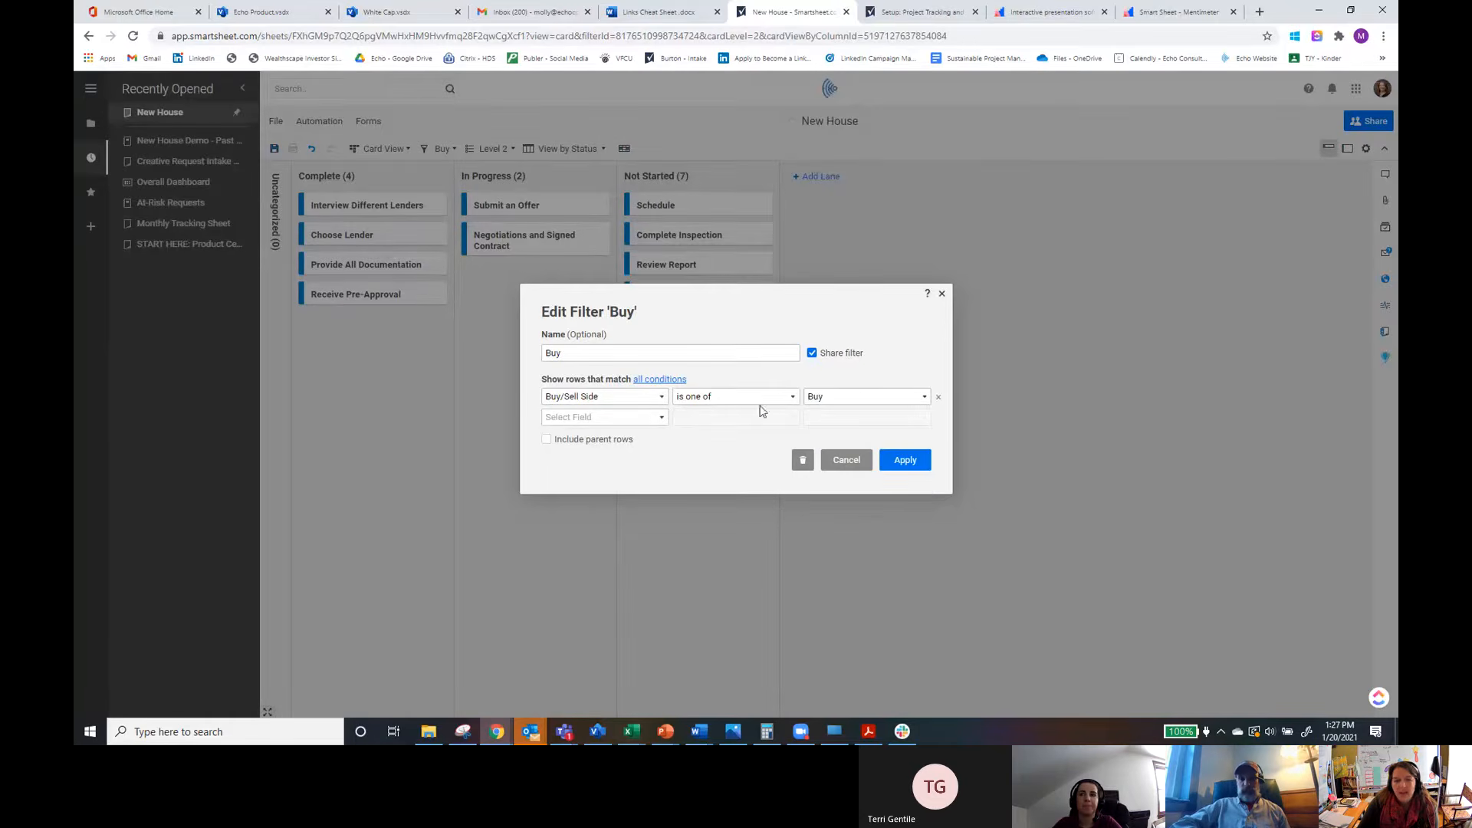
{"action": "left_click", "coordinate": [662, 420]}
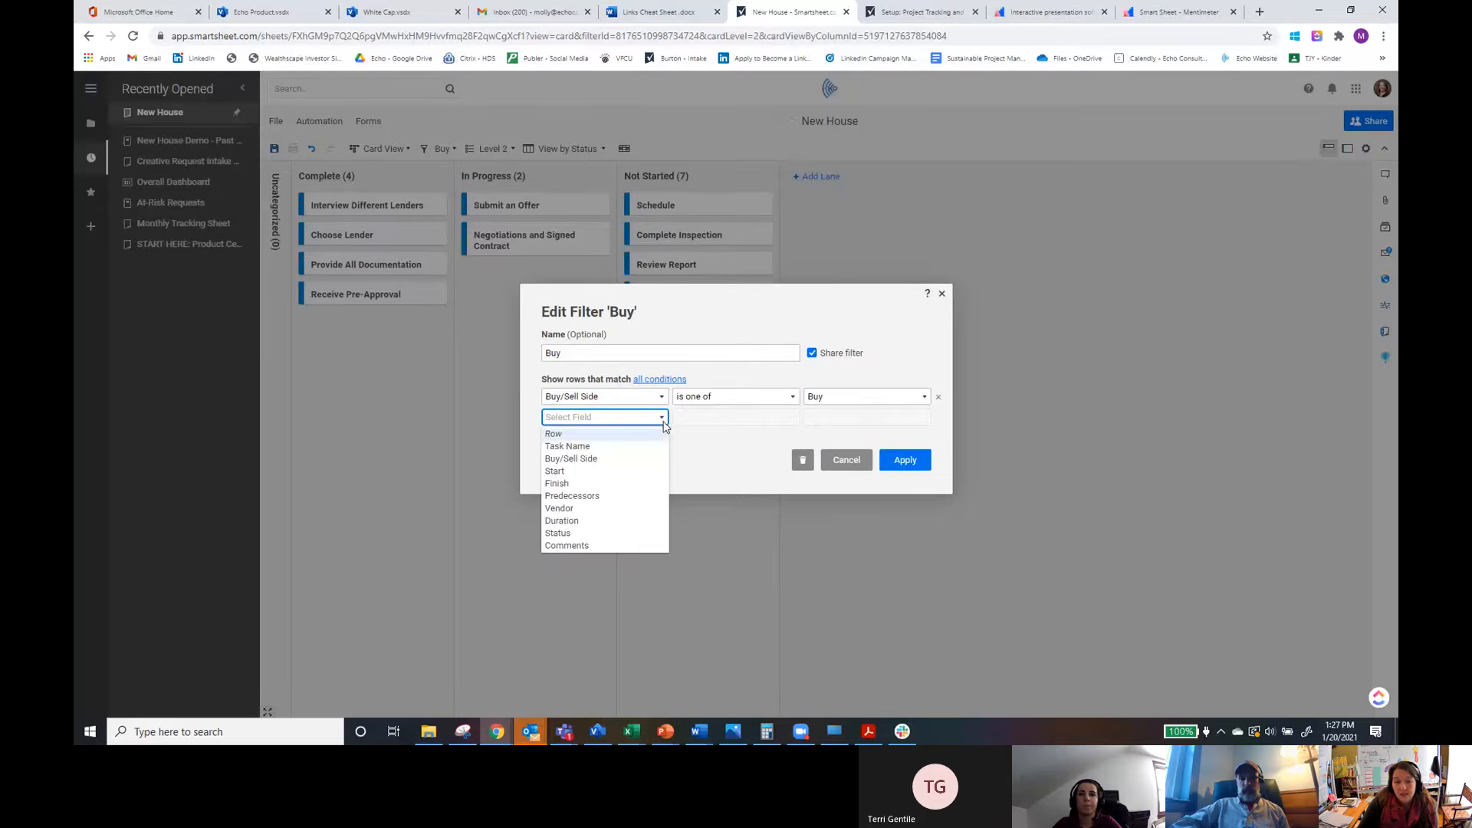
{"action": "left_click", "coordinate": [662, 422]}
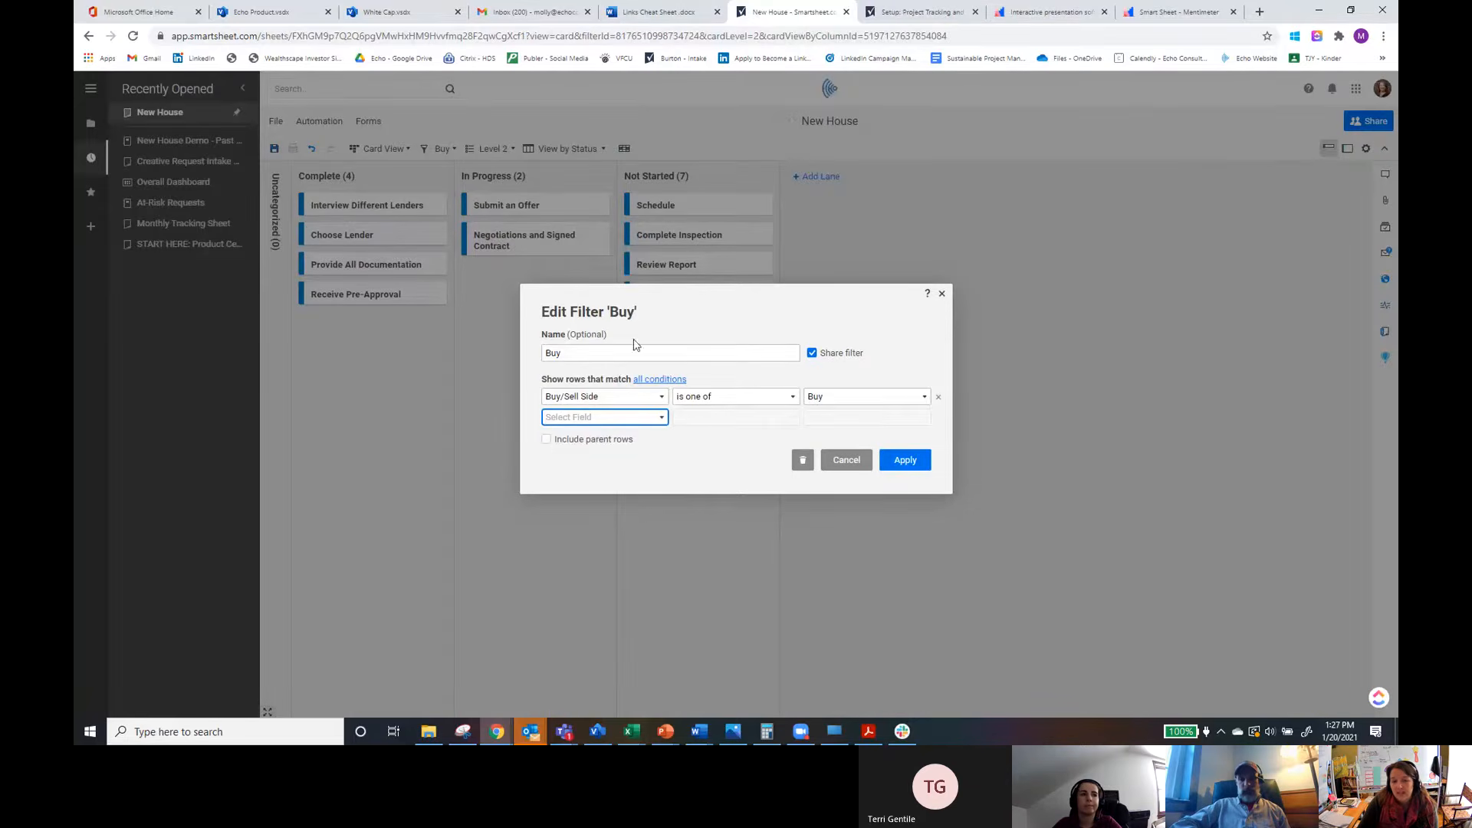
{"action": "left_click", "coordinate": [903, 462]}
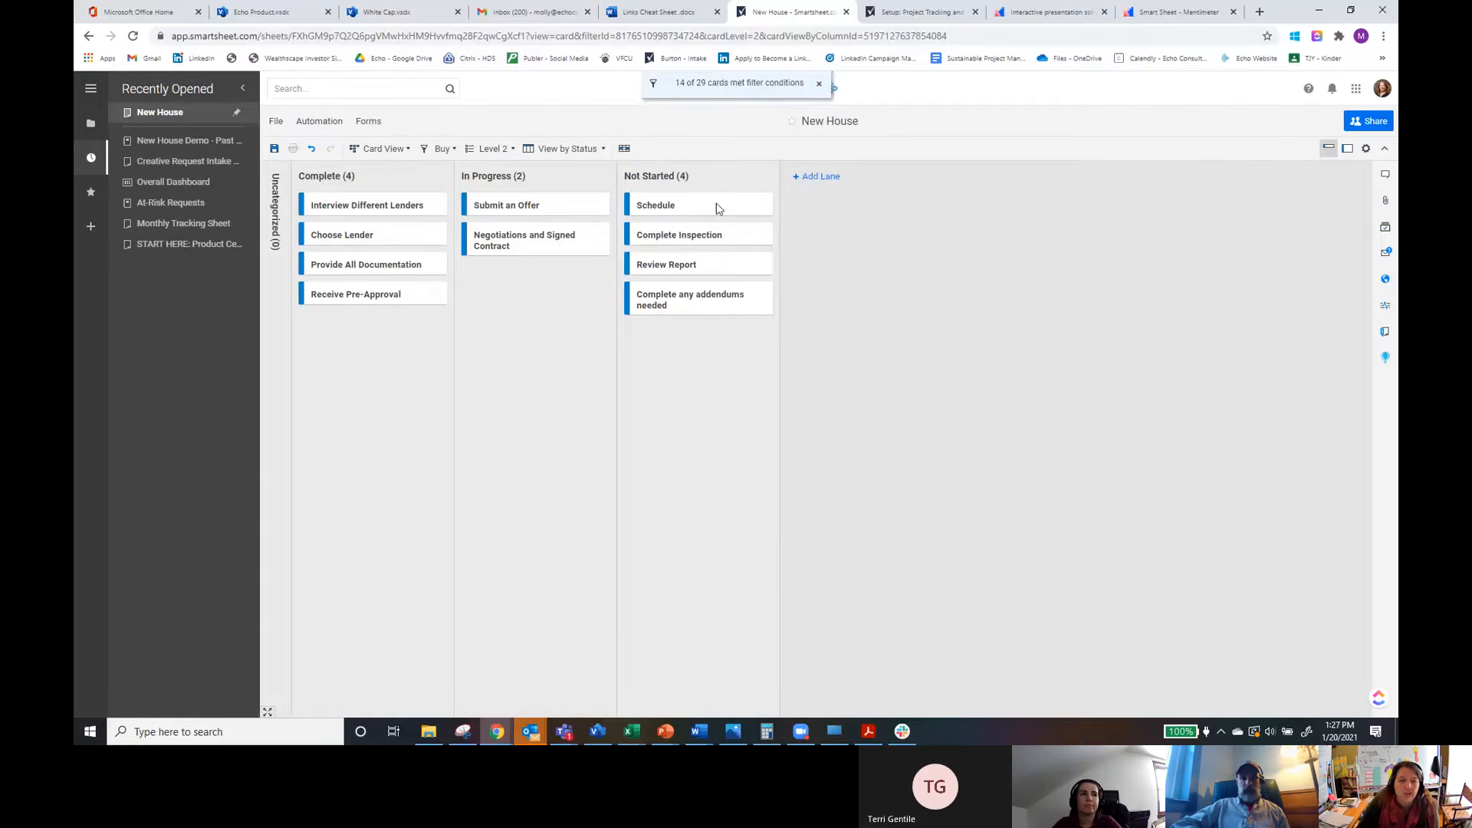
Step: Switch the sheet to Calendar View showing a 2 Weeks period
{"action": "left_click", "coordinate": [381, 148]}
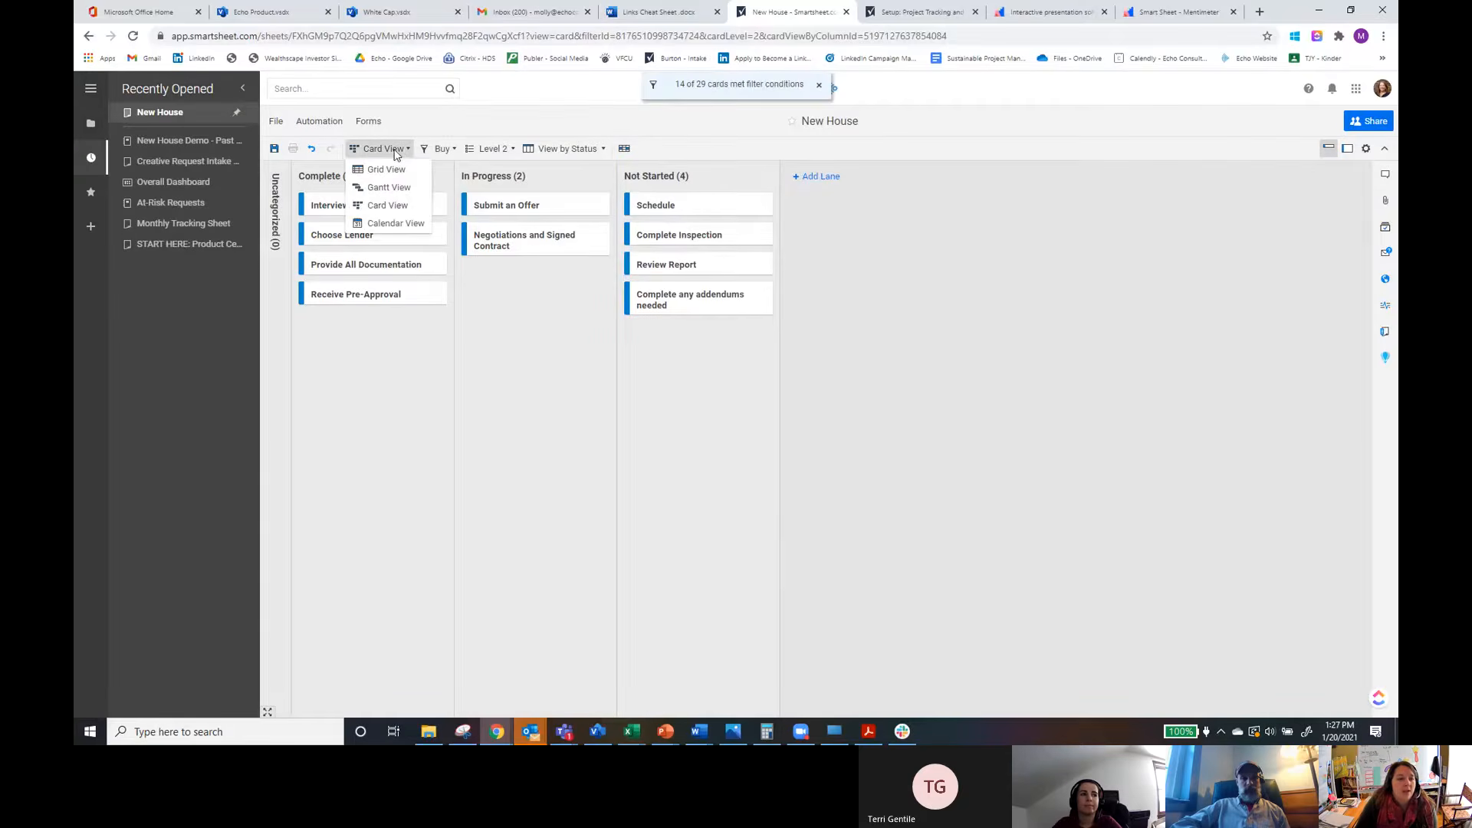
{"action": "left_click", "coordinate": [398, 223]}
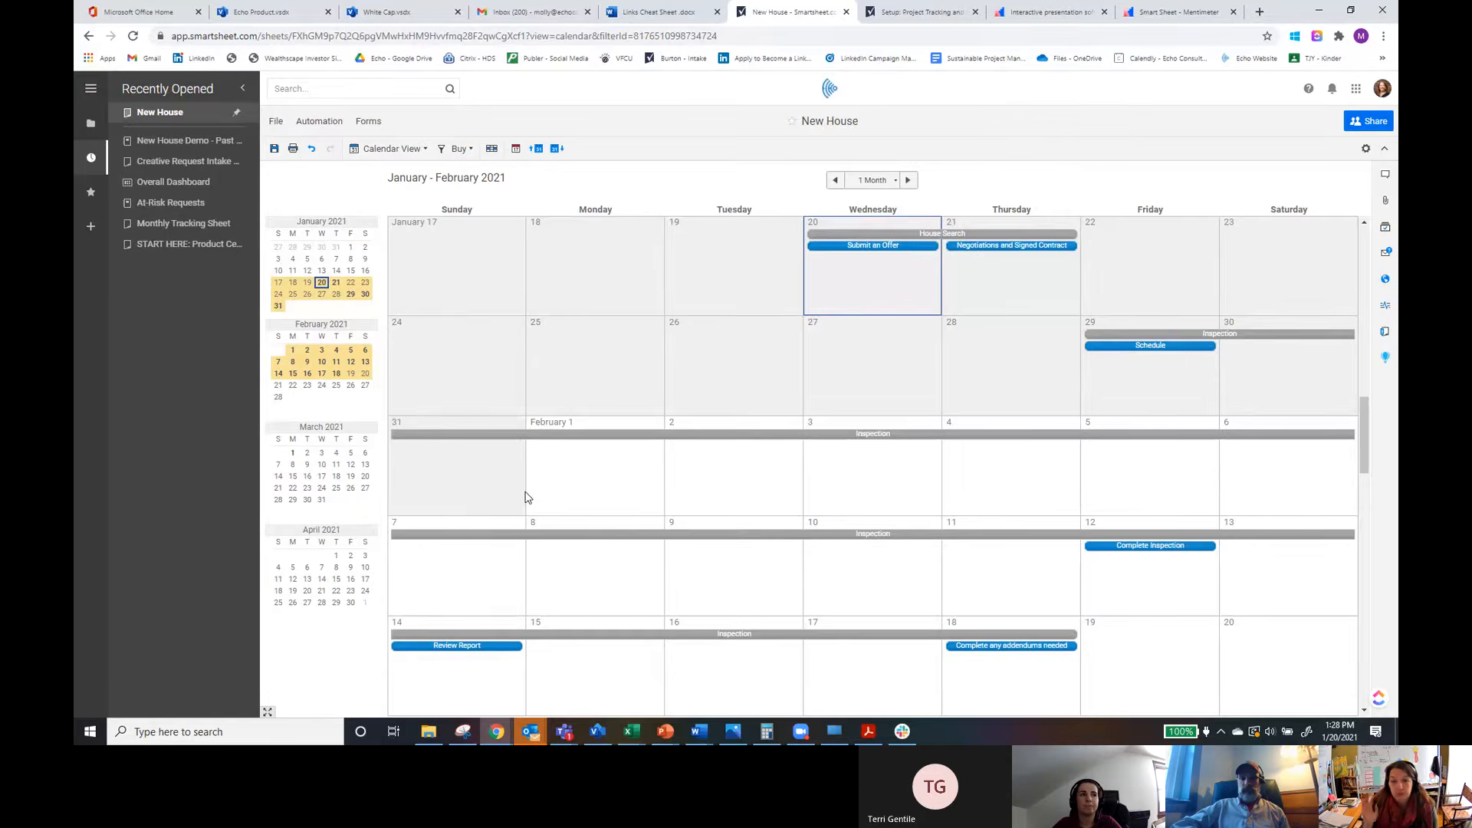
{"action": "left_click", "coordinate": [888, 182]}
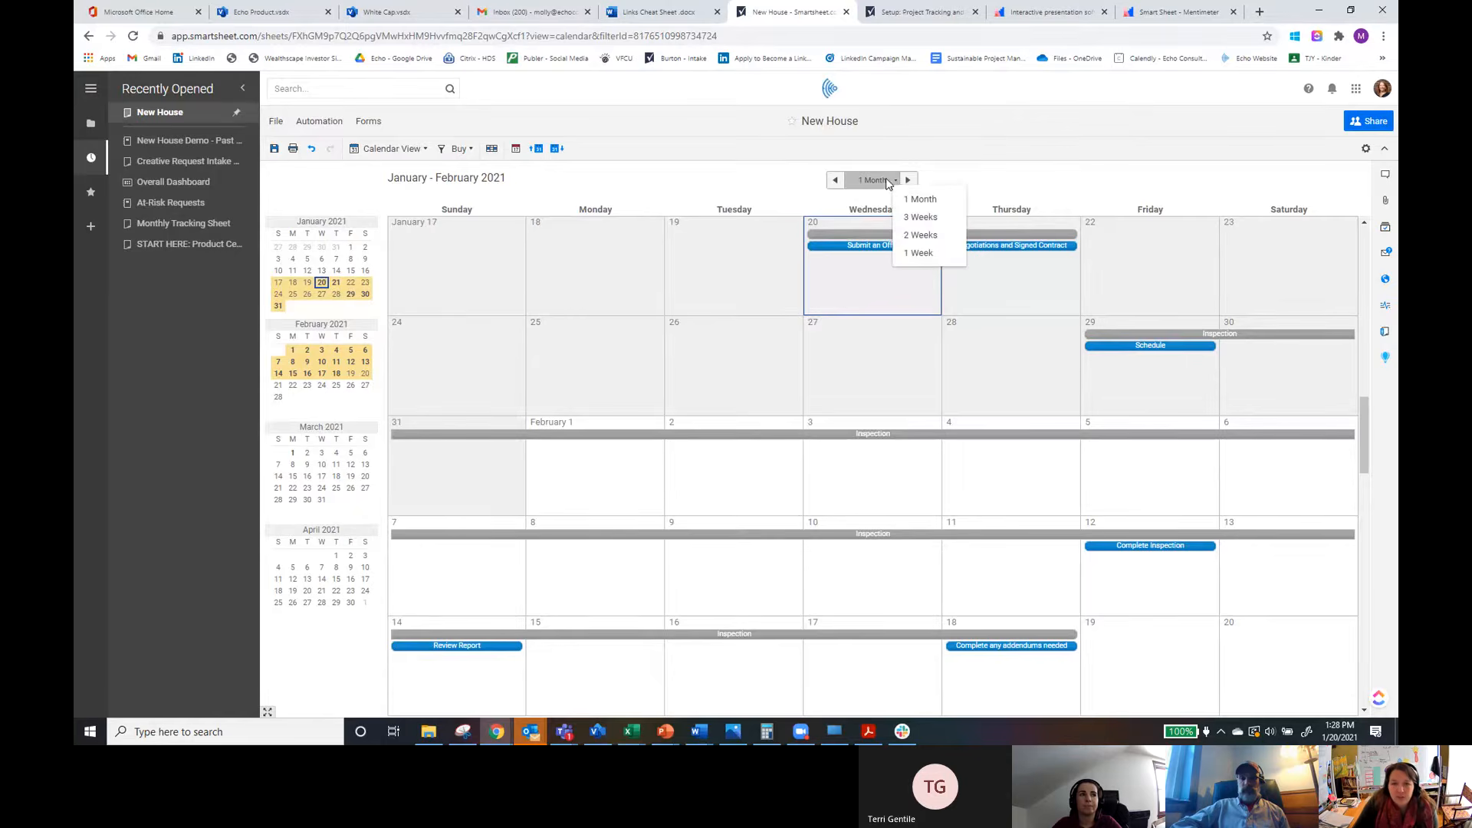
{"action": "left_click", "coordinate": [923, 254]}
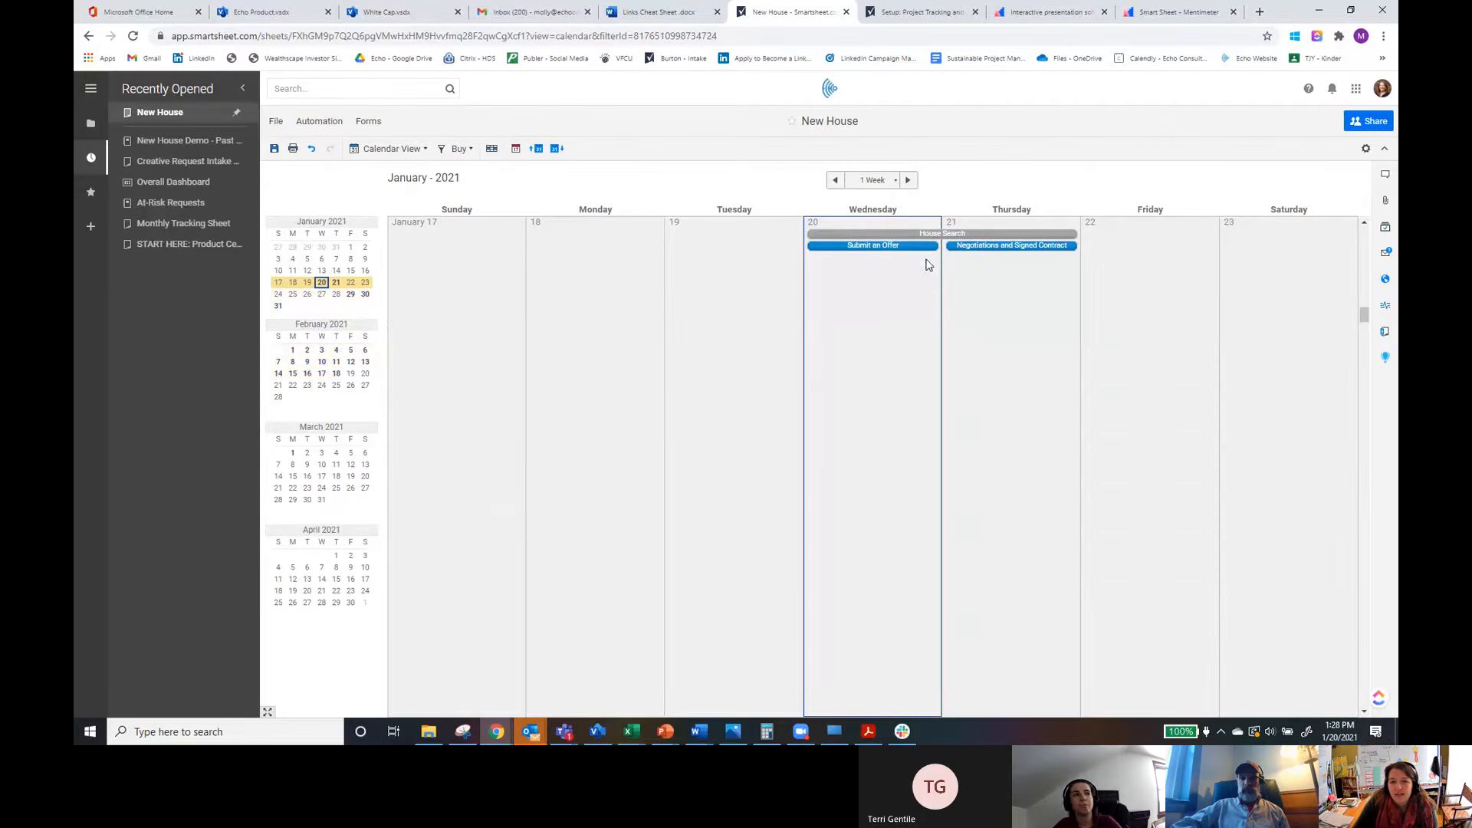
{"action": "left_click", "coordinate": [889, 180]}
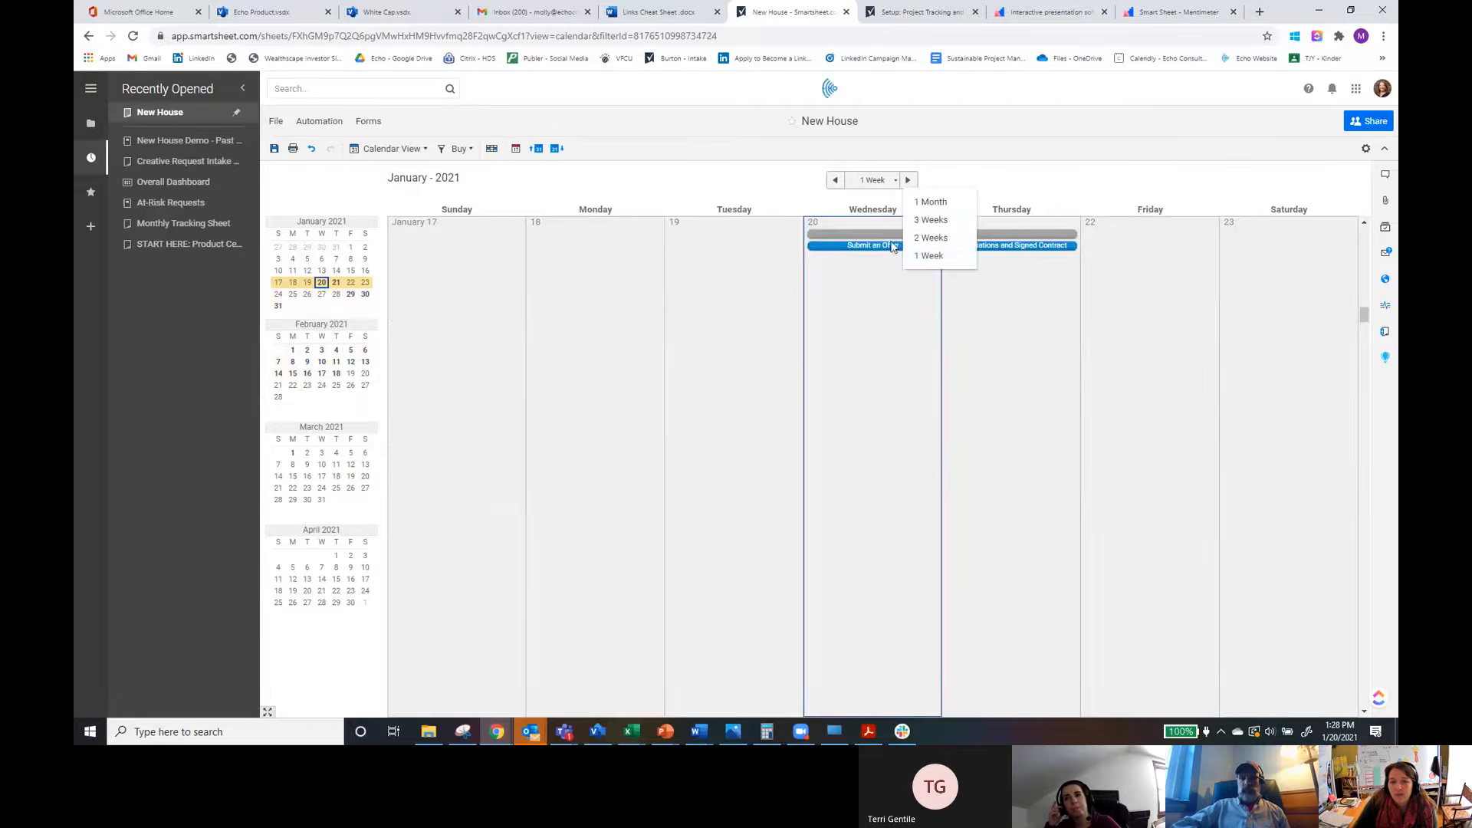
{"action": "left_click", "coordinate": [934, 238]}
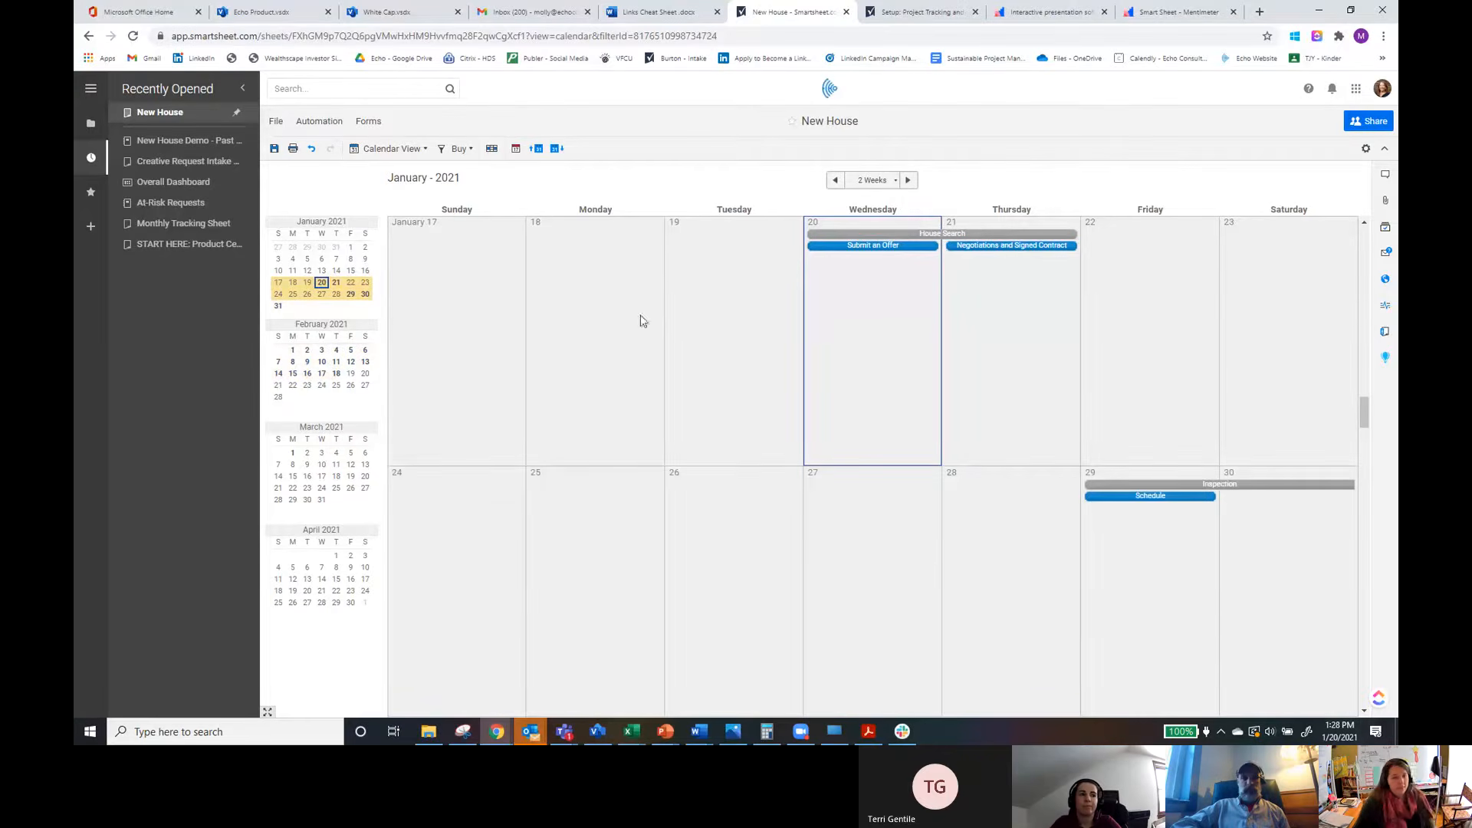
Step: Save the sheet and switch back to Grid View
{"action": "left_click", "coordinate": [407, 150]}
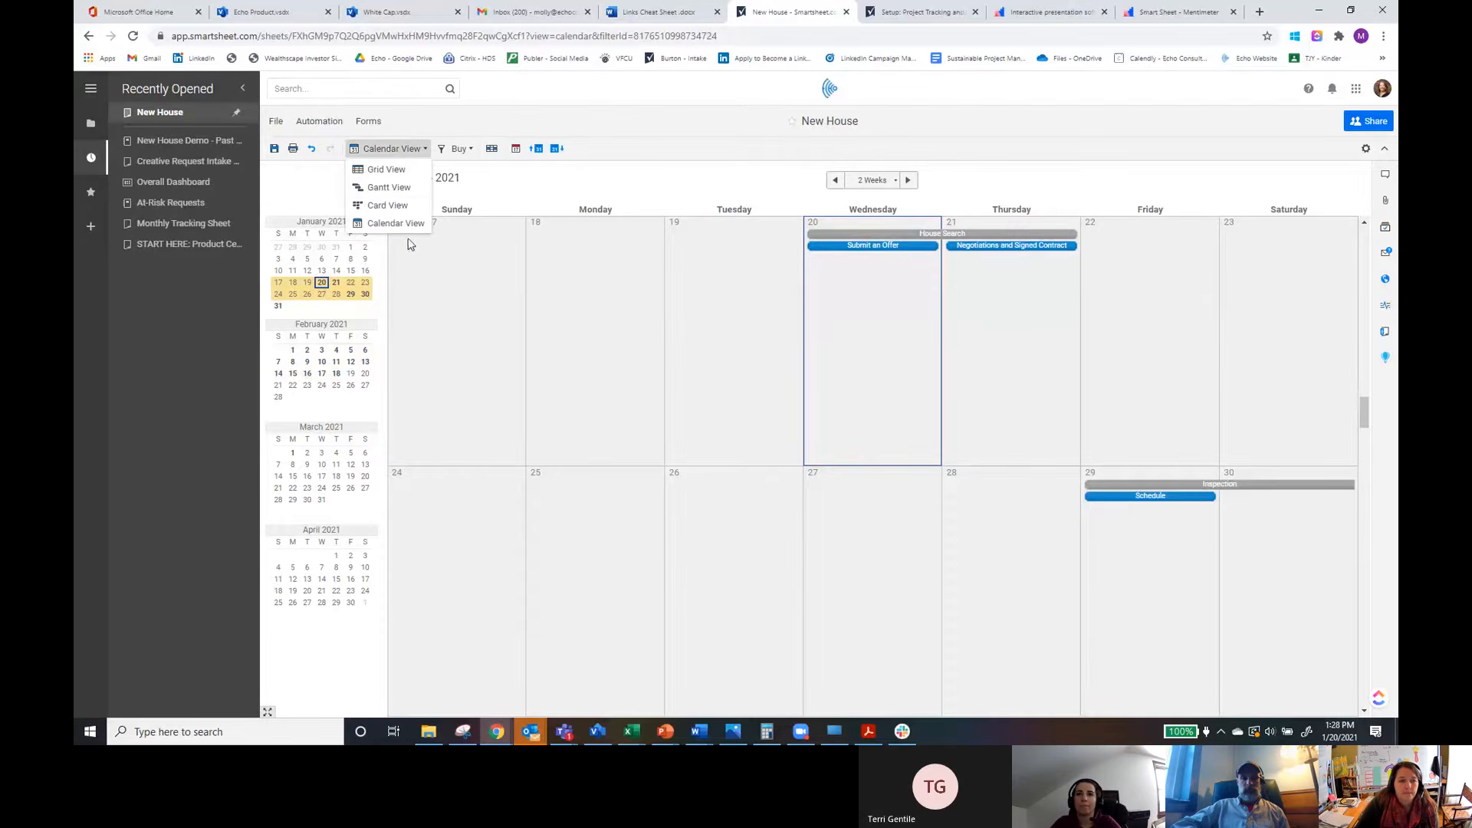
{"action": "left_click", "coordinate": [273, 152]}
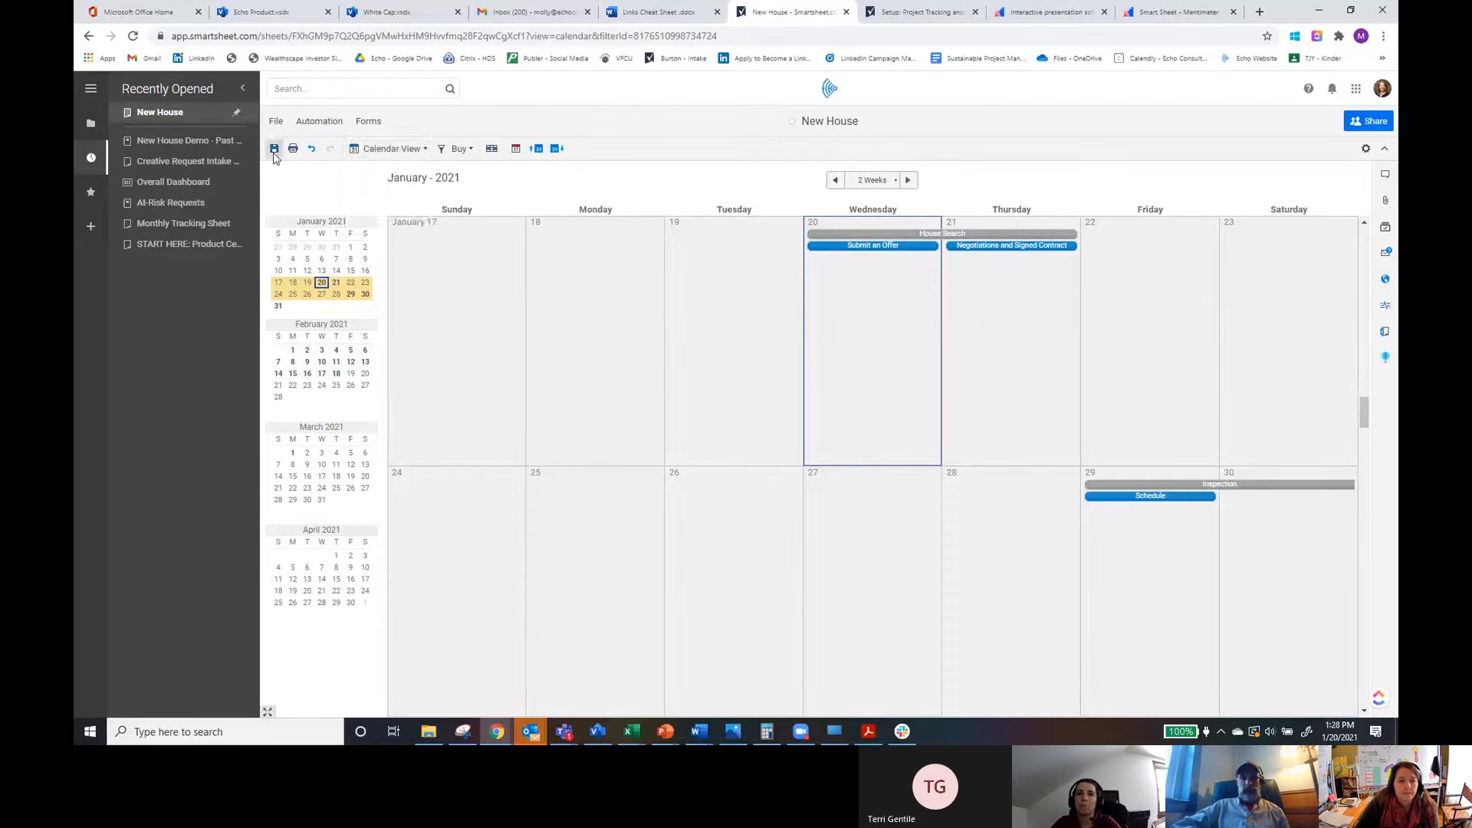
{"action": "left_click", "coordinate": [395, 149]}
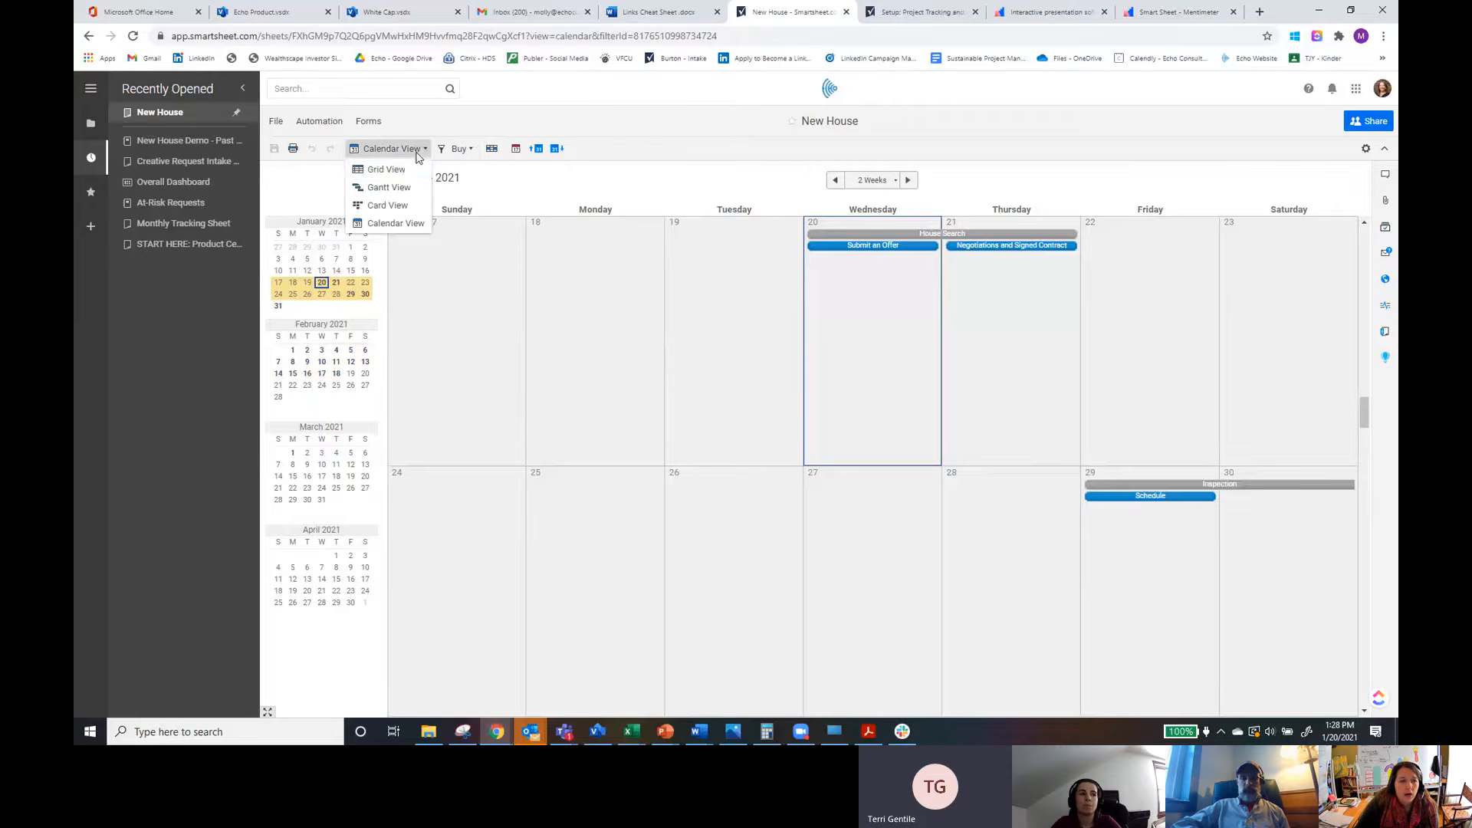
{"action": "left_click", "coordinate": [387, 170]}
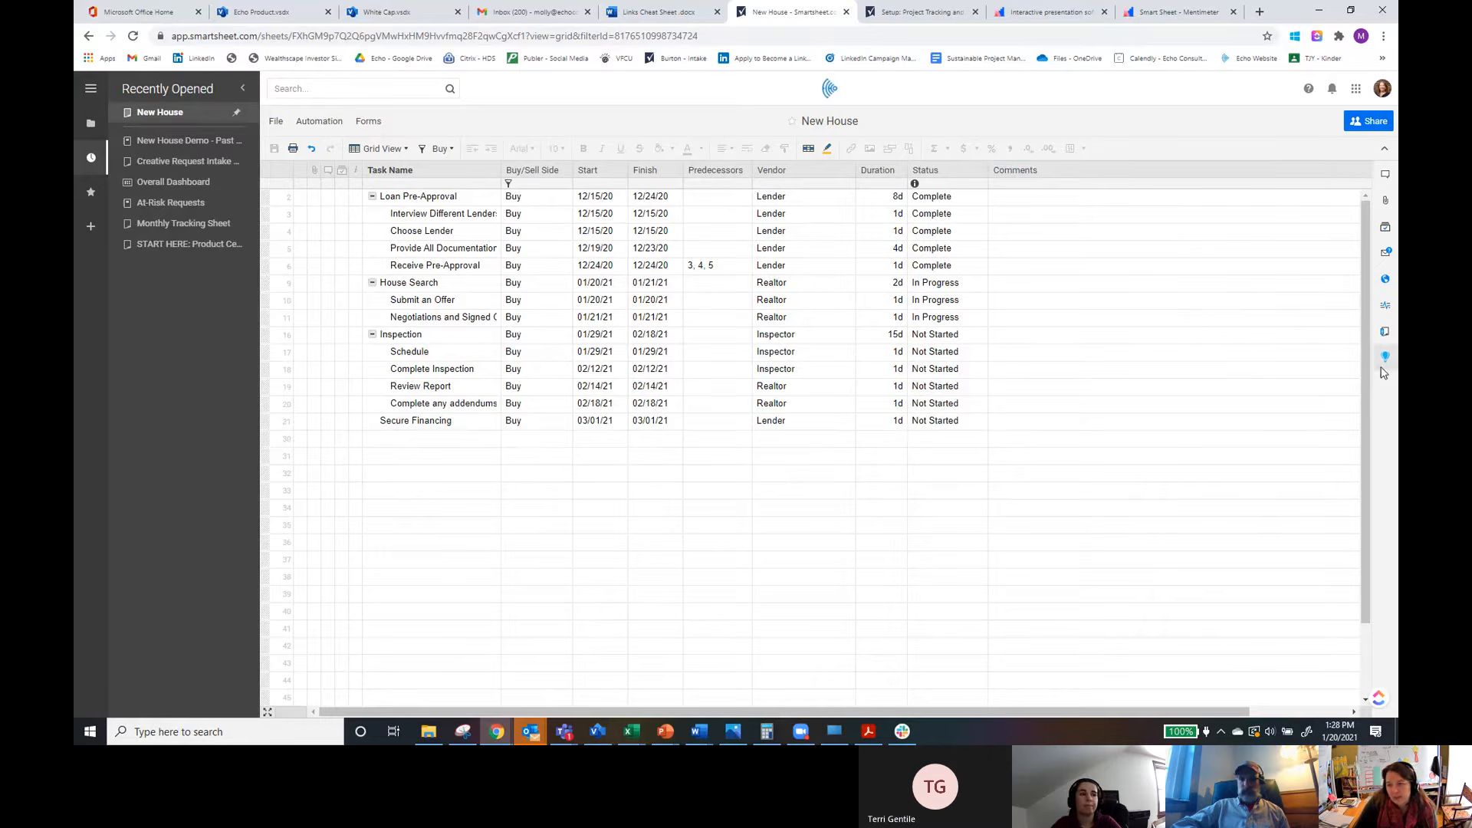
Step: Browse the conversations, attachments, proofs and update requests side panels
{"action": "left_click", "coordinate": [1386, 176]}
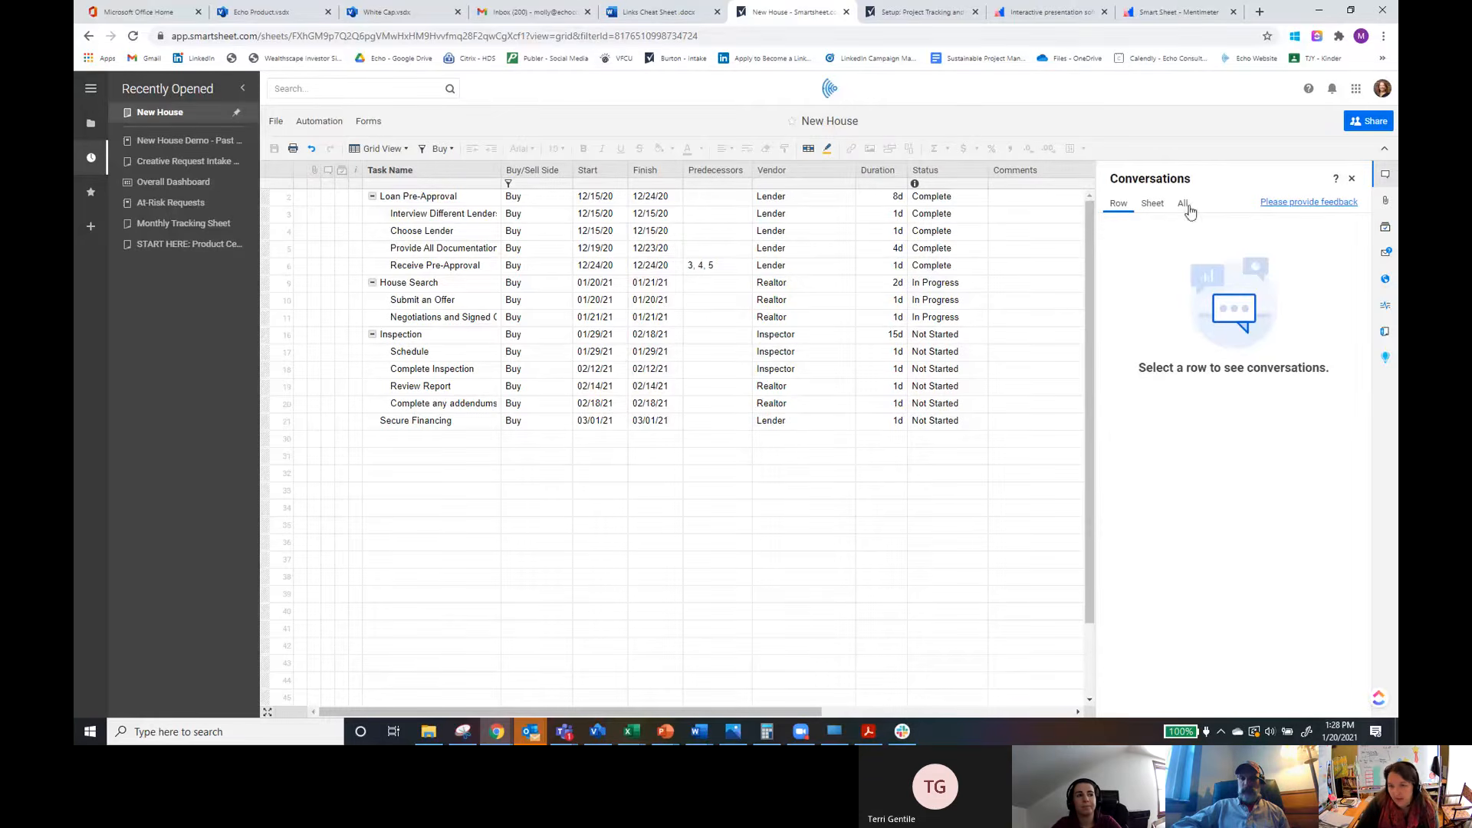
{"action": "left_click", "coordinate": [1351, 179]}
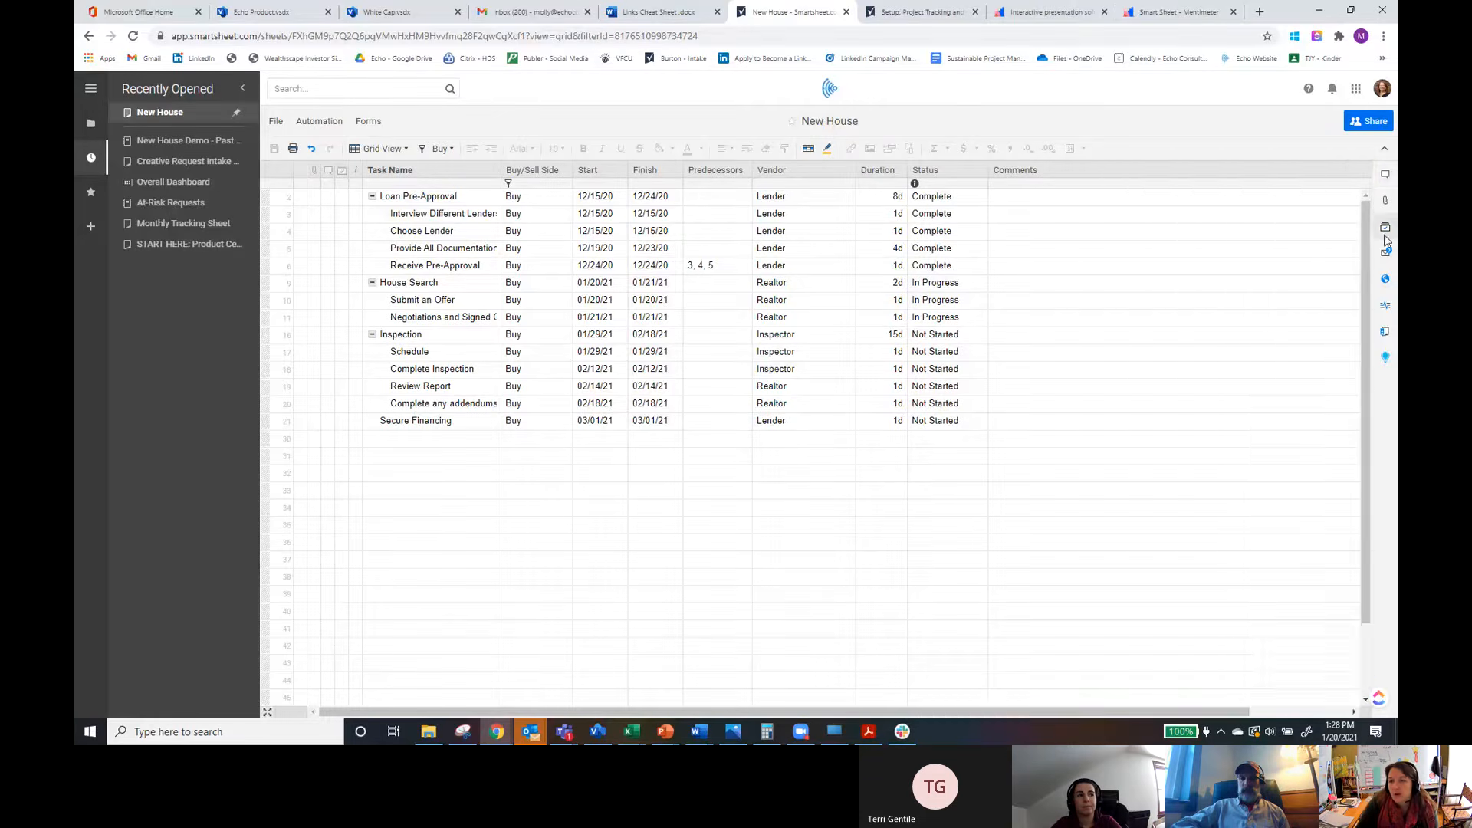
{"action": "left_click", "coordinate": [1386, 203]}
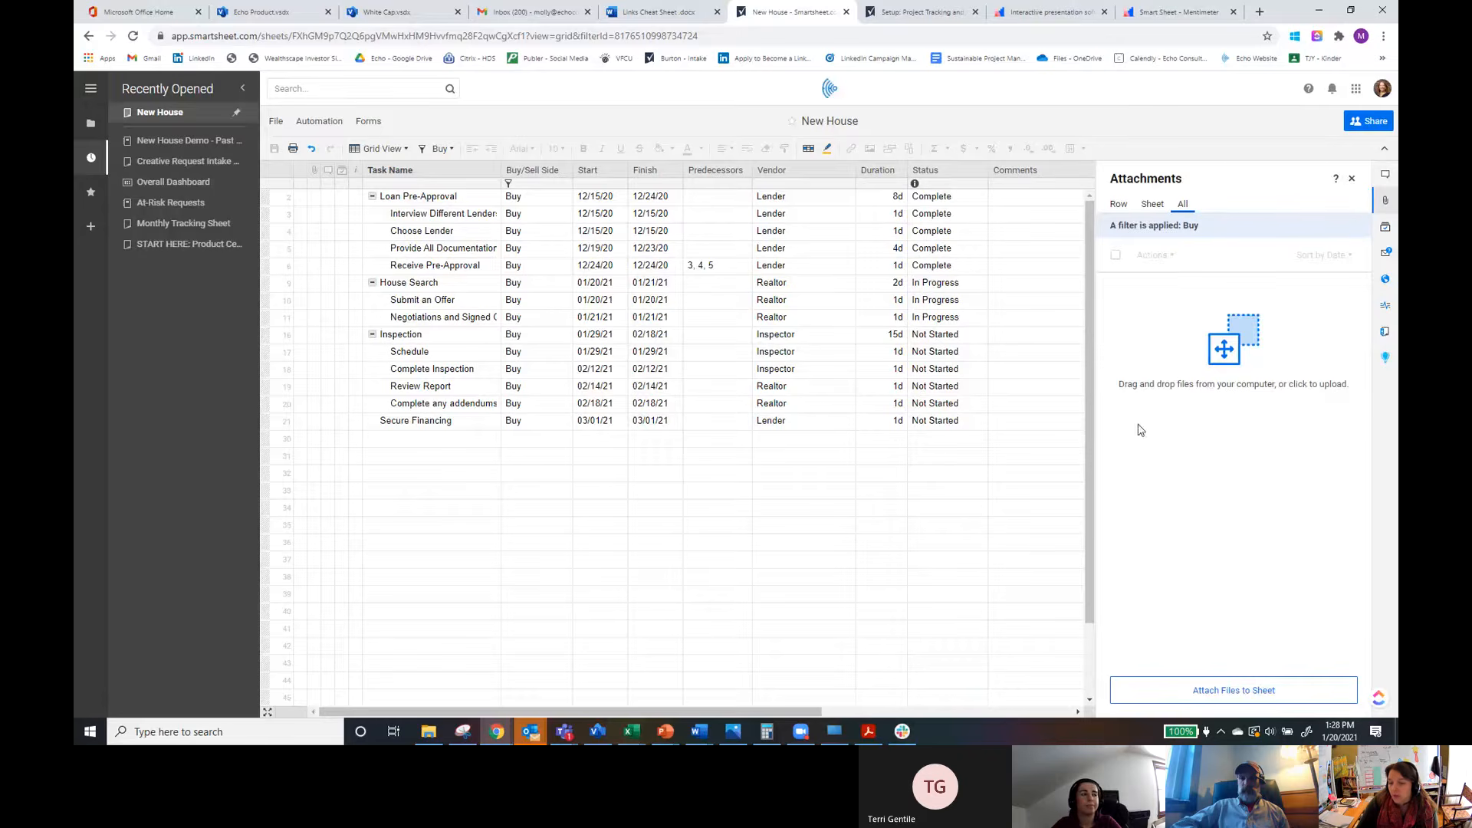
{"action": "left_click", "coordinate": [1263, 692]}
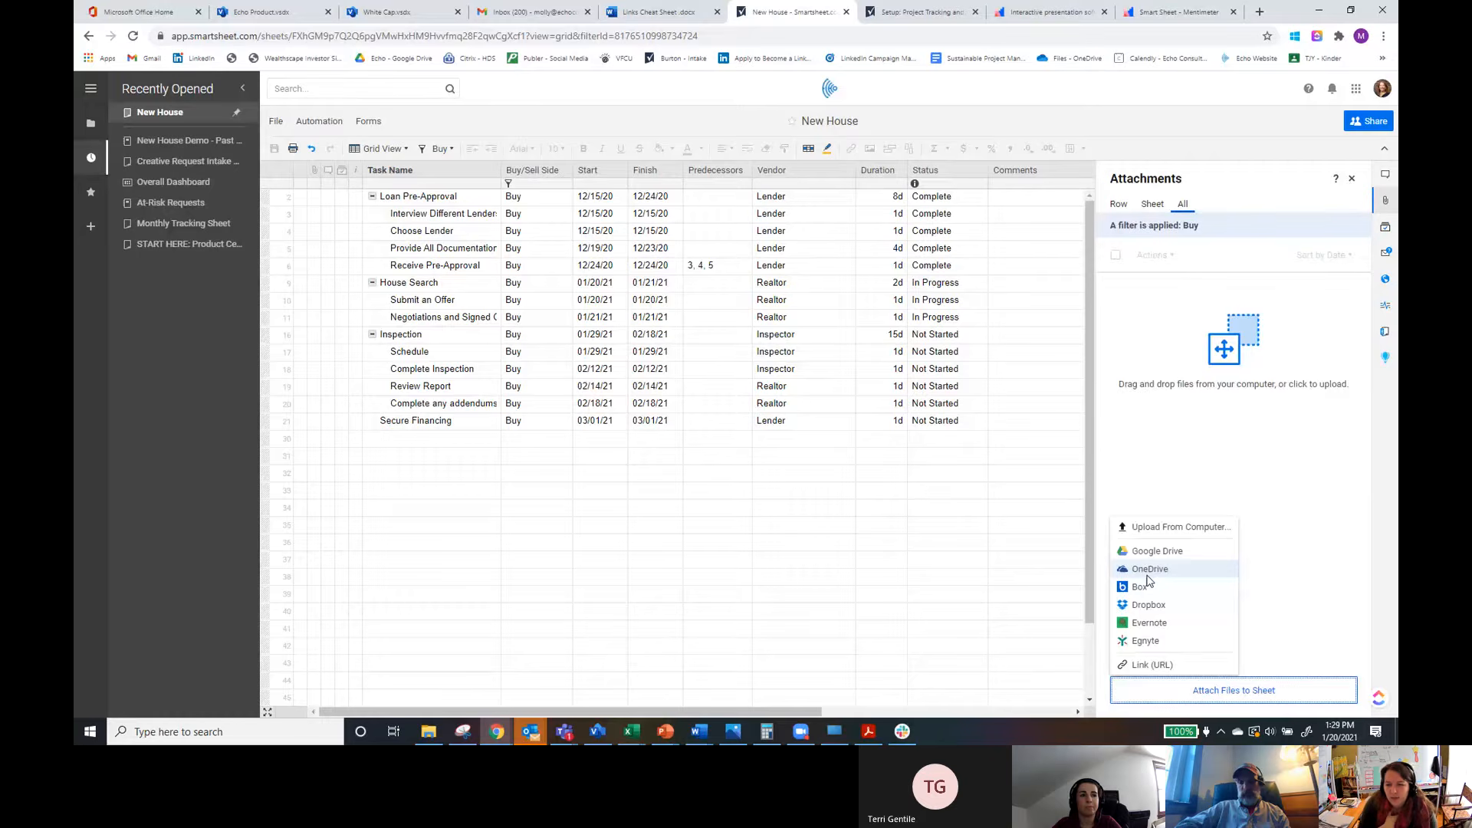
{"action": "left_click", "coordinate": [1386, 228]}
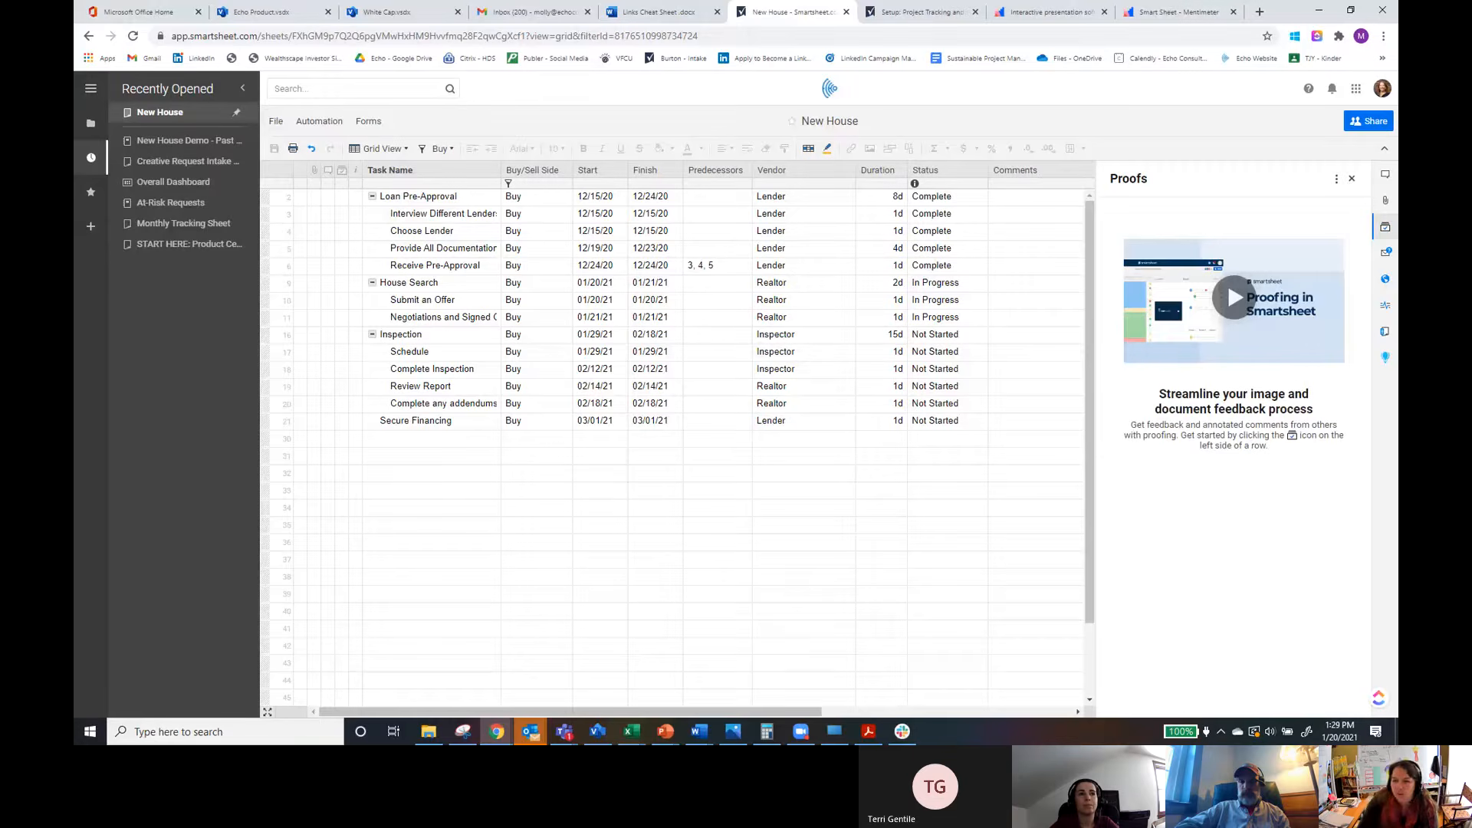
{"action": "left_click", "coordinate": [1388, 254]}
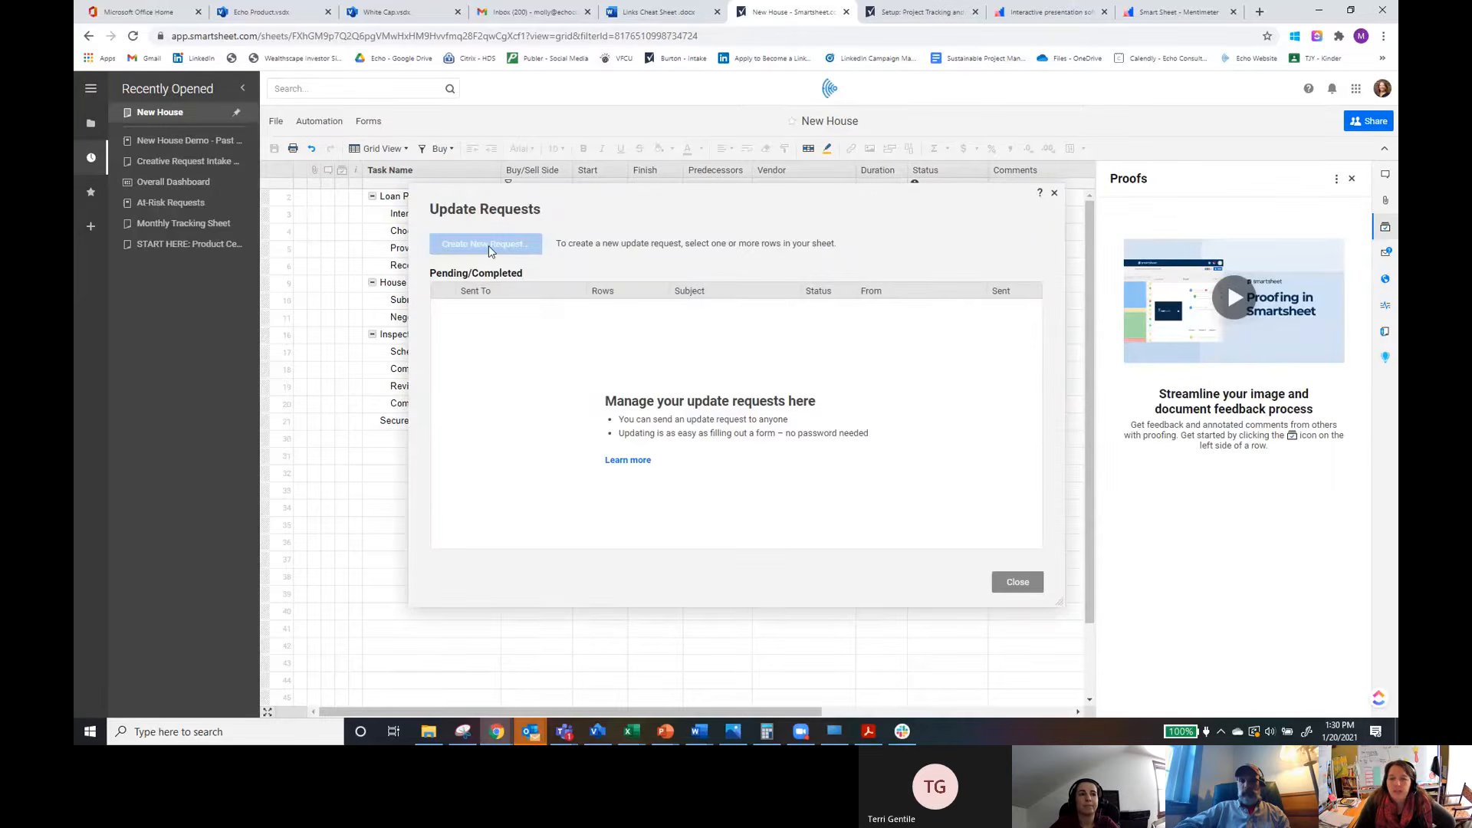
{"action": "left_click", "coordinate": [1055, 193]}
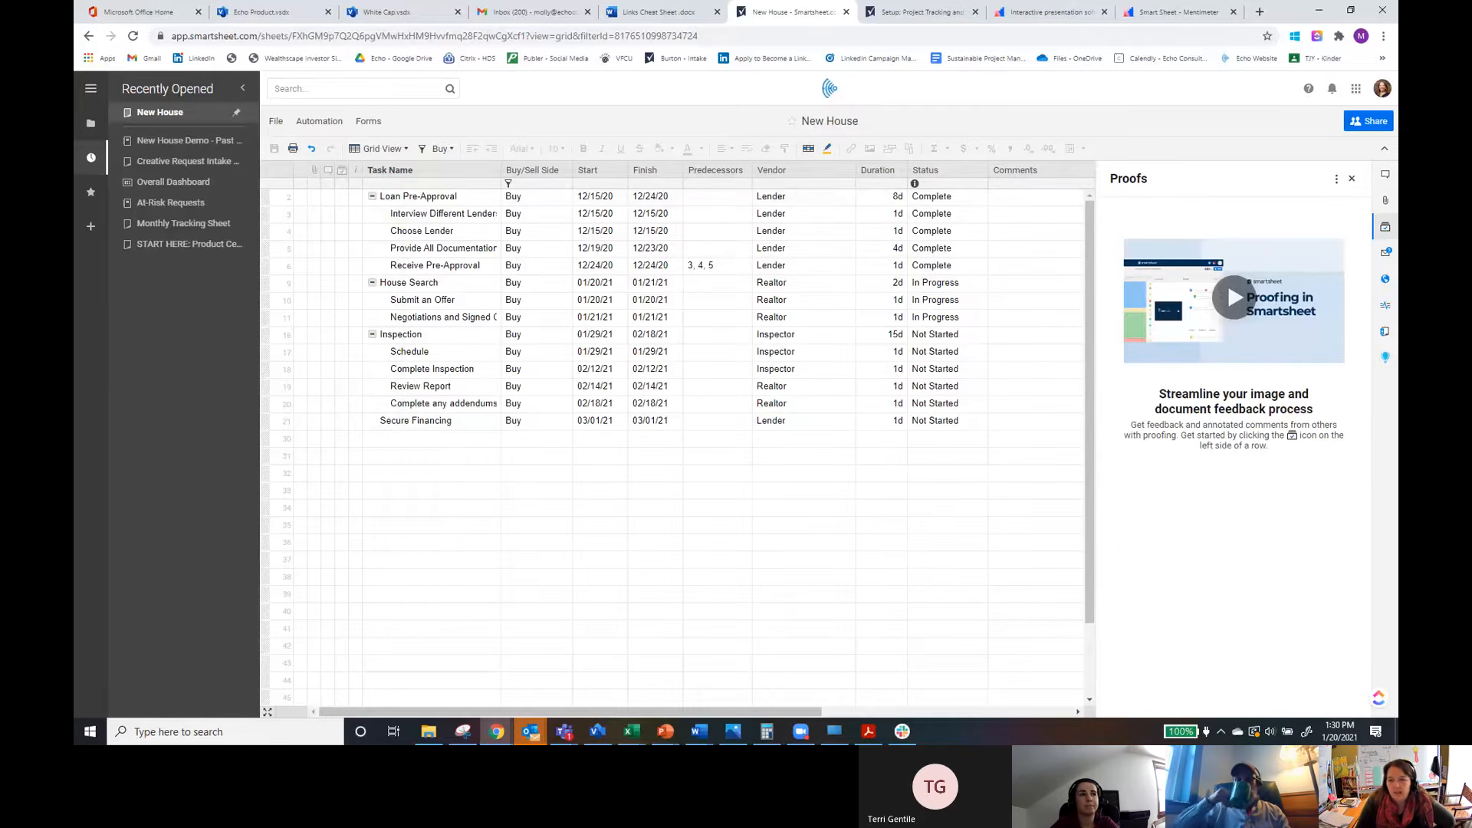
Step: Start an update request for the Loan Pre-Approval row and address it to a colleague
{"action": "left_click", "coordinate": [300, 200]}
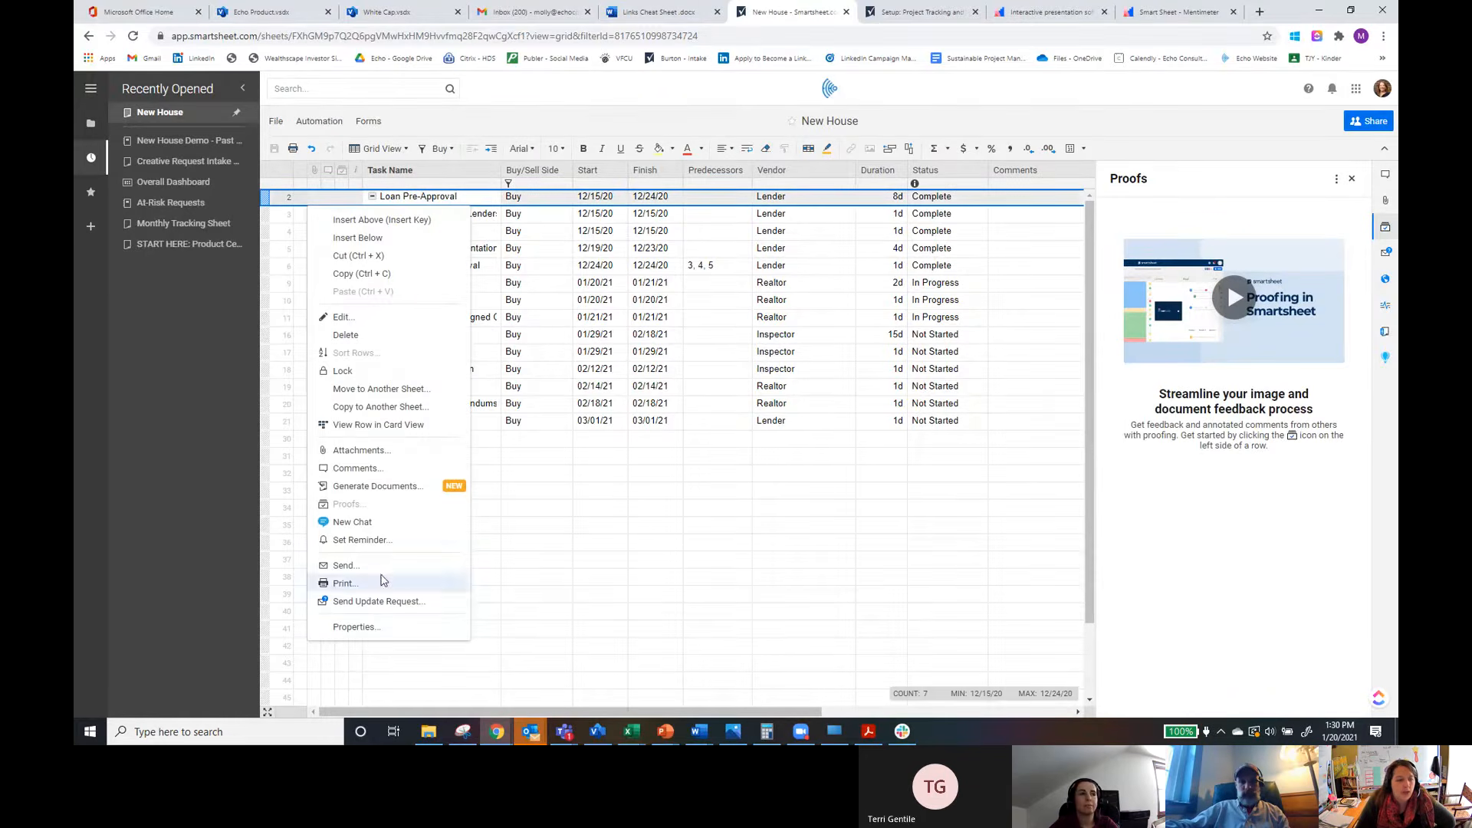
{"action": "left_click", "coordinate": [390, 602]}
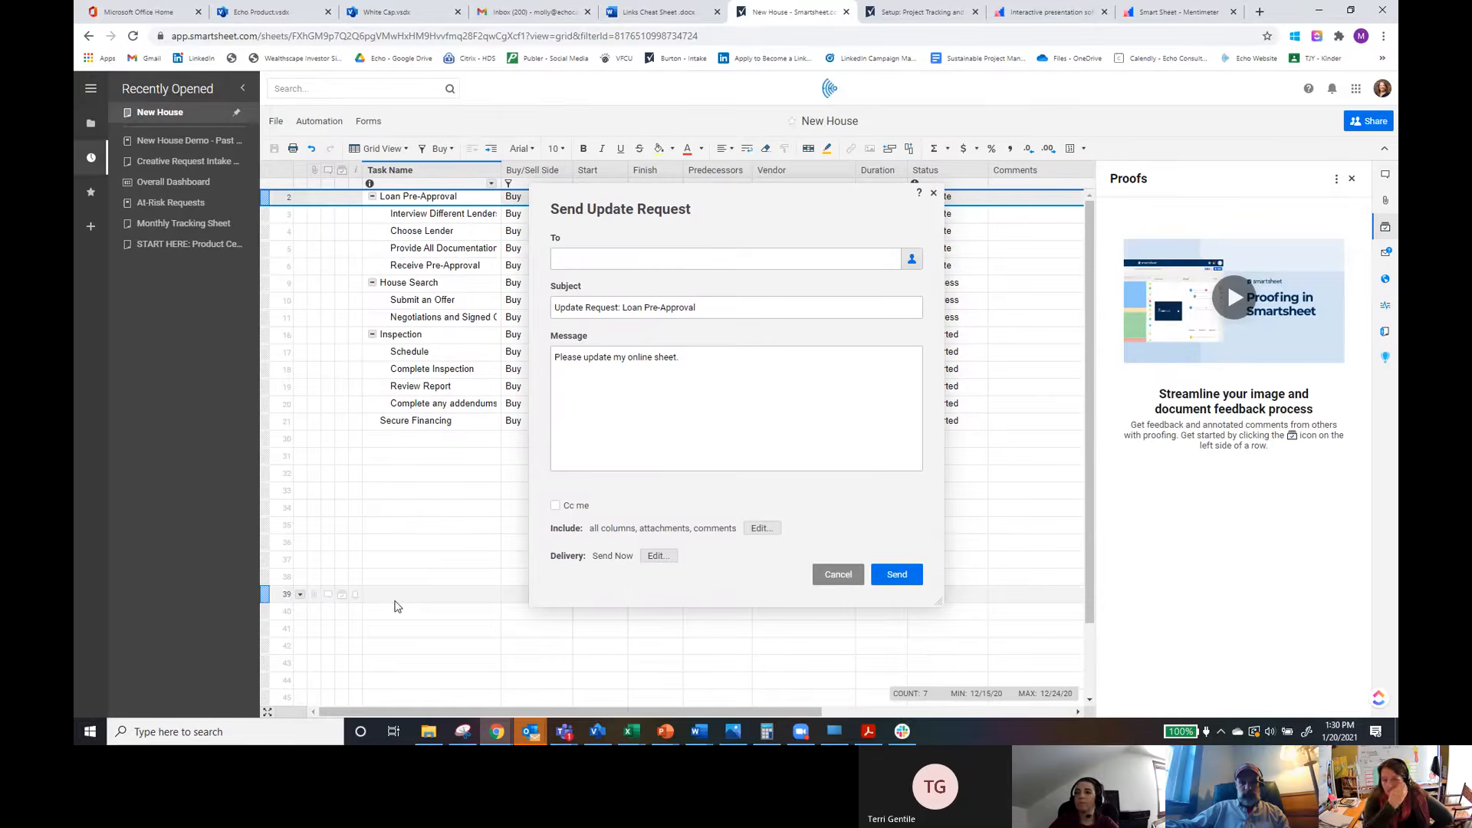
{"action": "left_click", "coordinate": [586, 259]}
{"action": "type", "text": "Mel"}
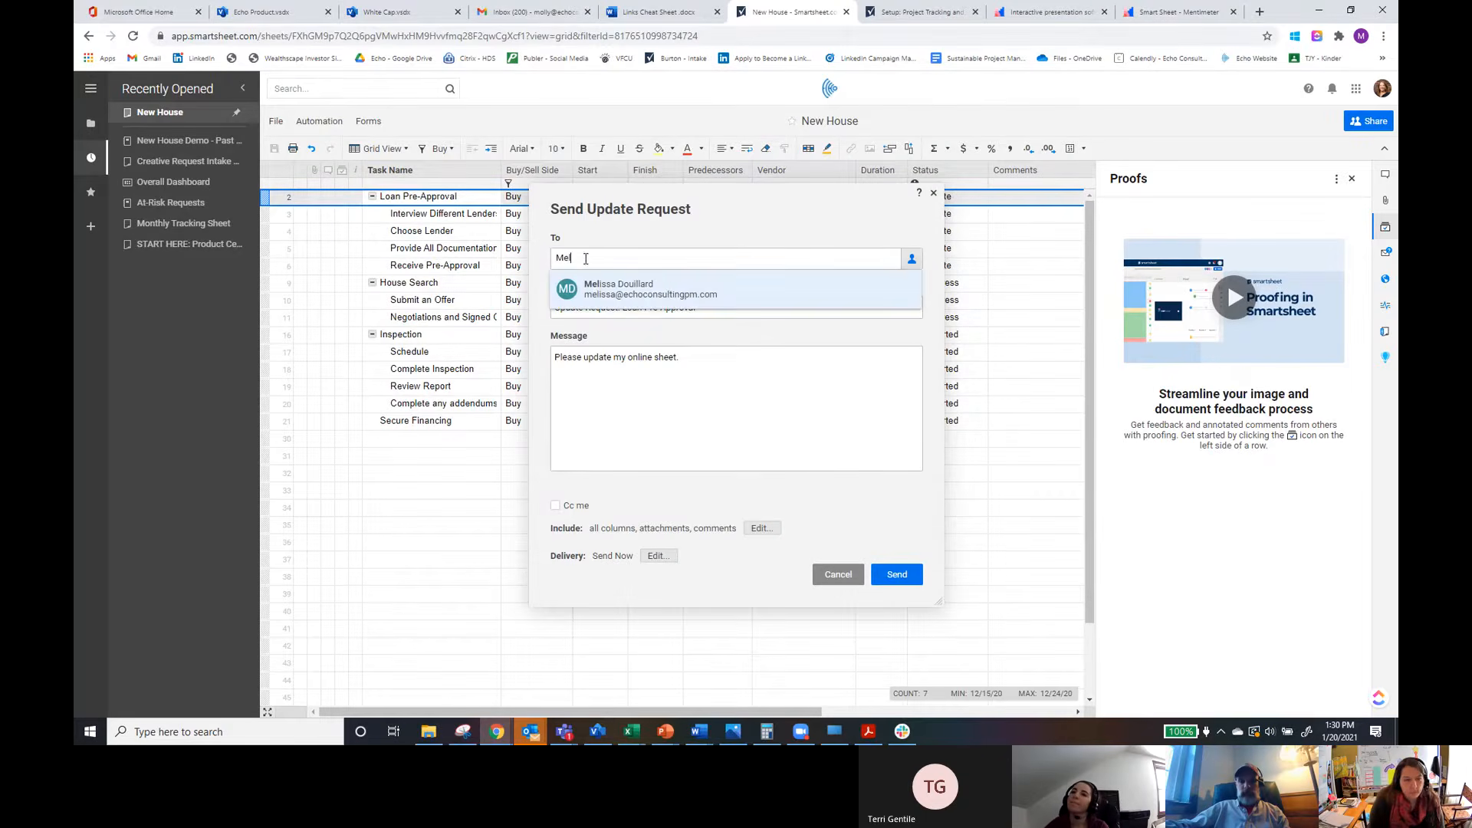
{"action": "left_click", "coordinate": [670, 291]}
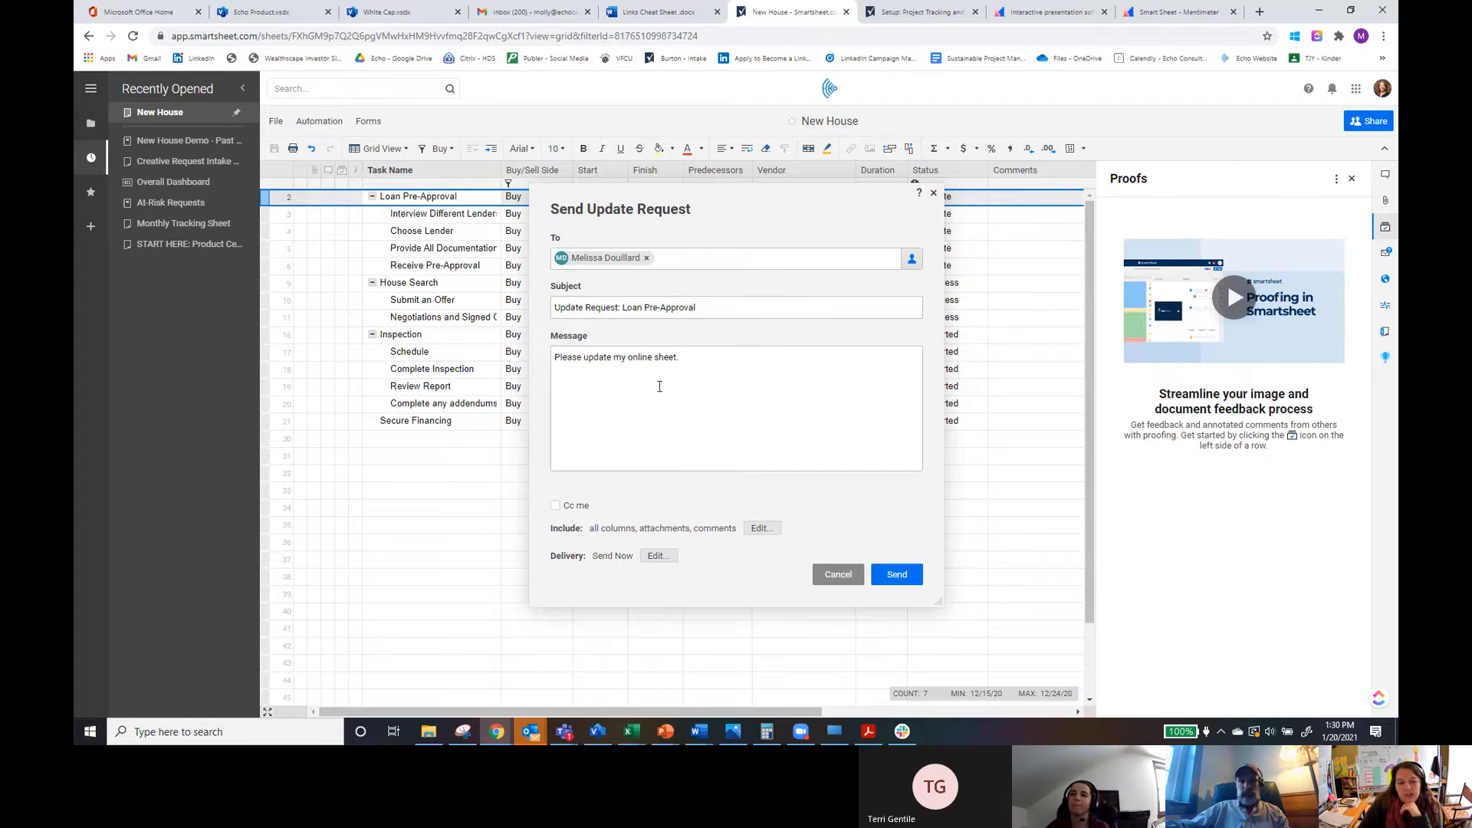
Step: Copy yourself on the request and exclude the Buy/Sell Side and Duration columns from it
{"action": "left_click", "coordinate": [556, 507]}
{"action": "left_click", "coordinate": [759, 528]}
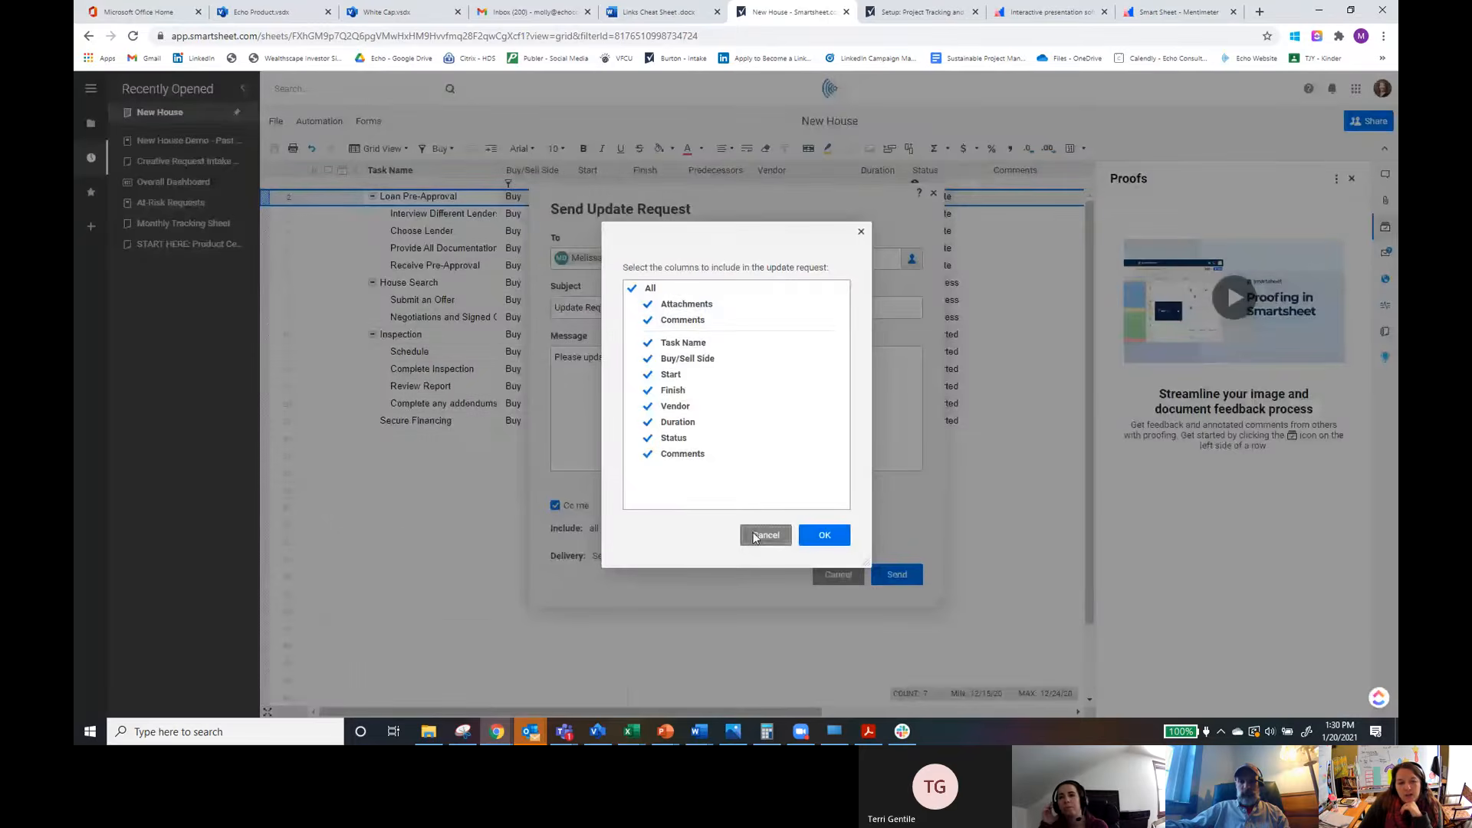
{"action": "left_click", "coordinate": [648, 456]}
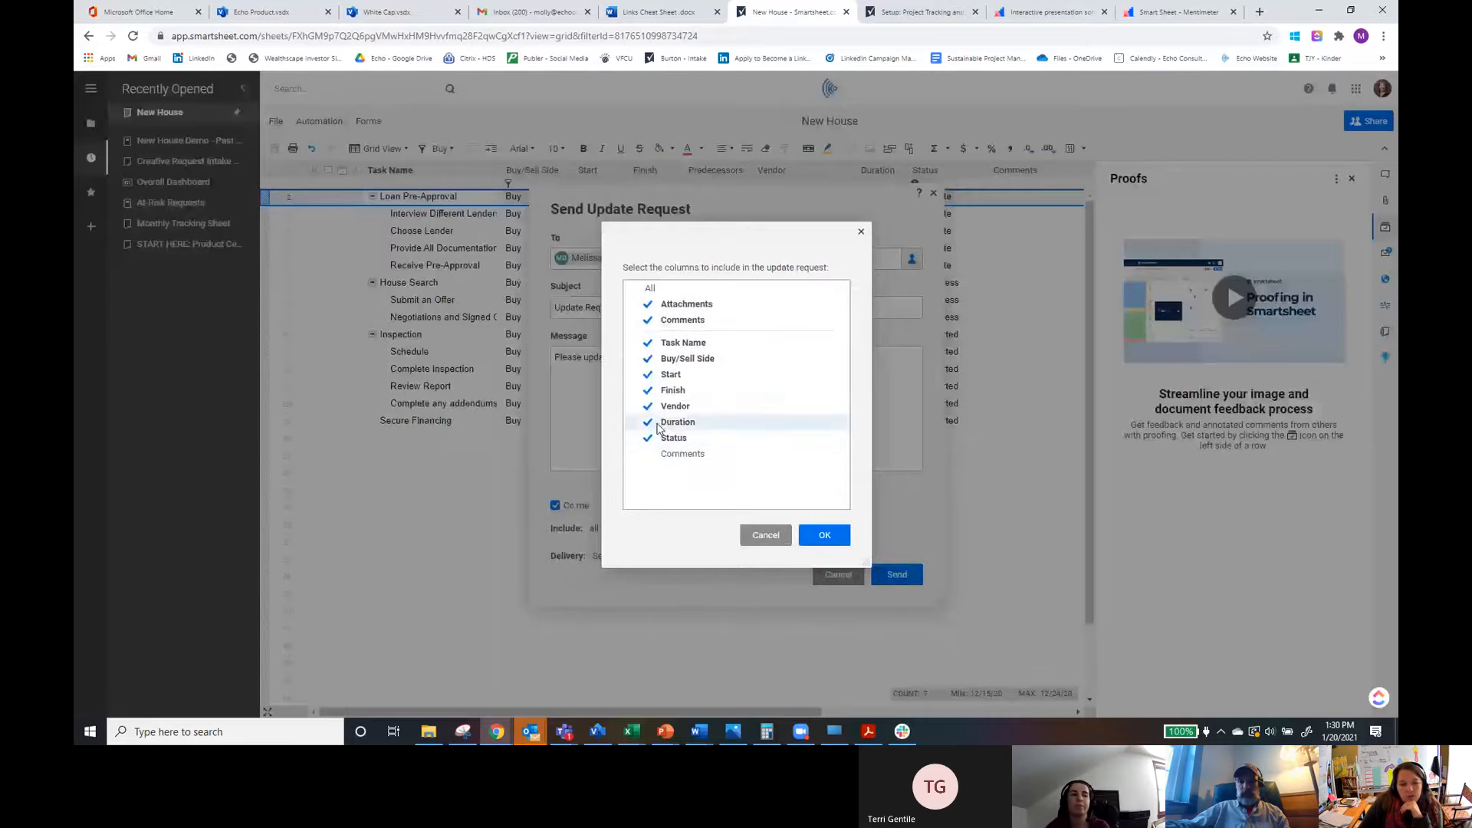
{"action": "left_click", "coordinate": [648, 453]}
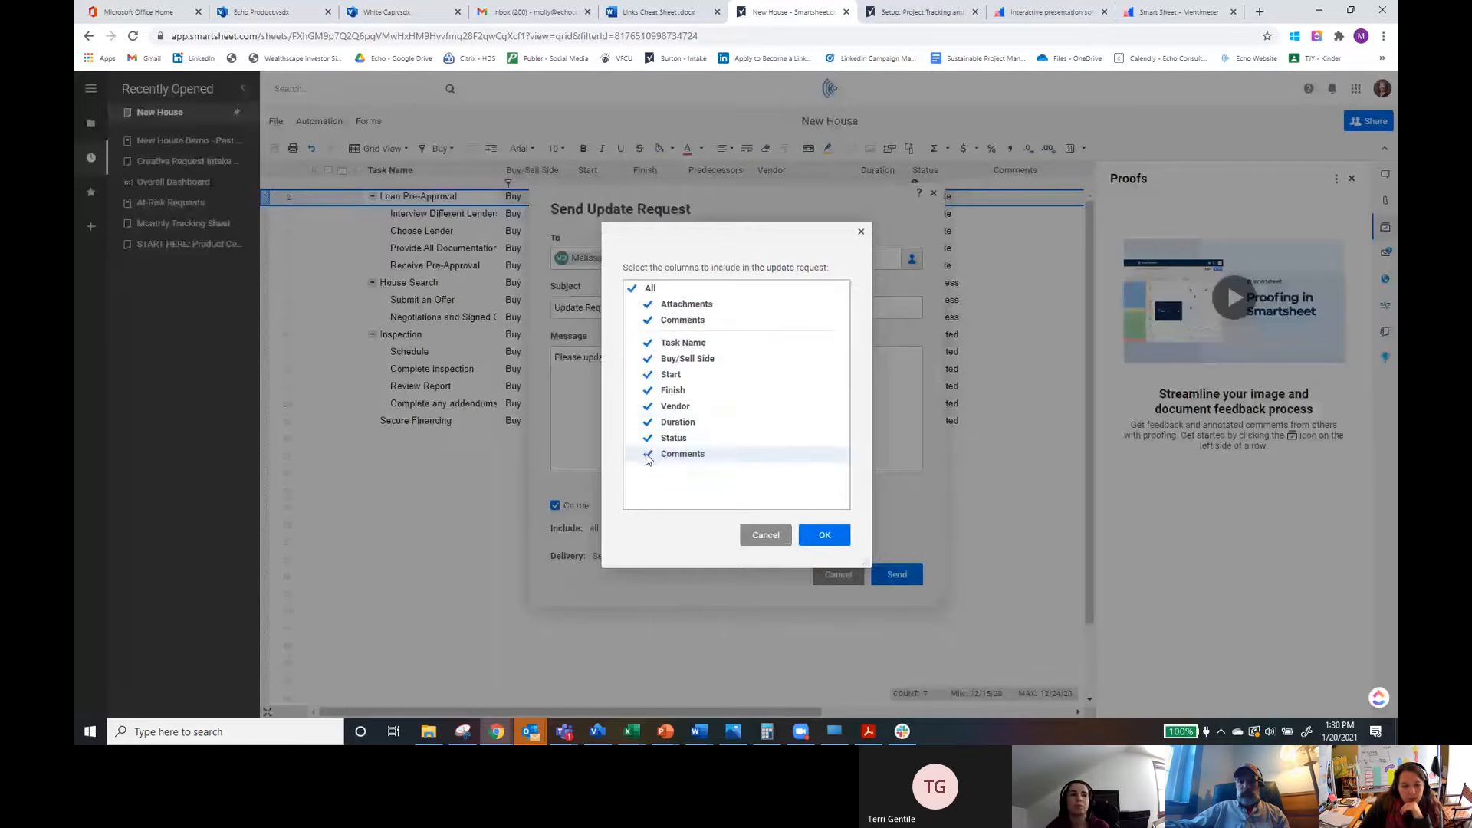
{"action": "left_click", "coordinate": [648, 421]}
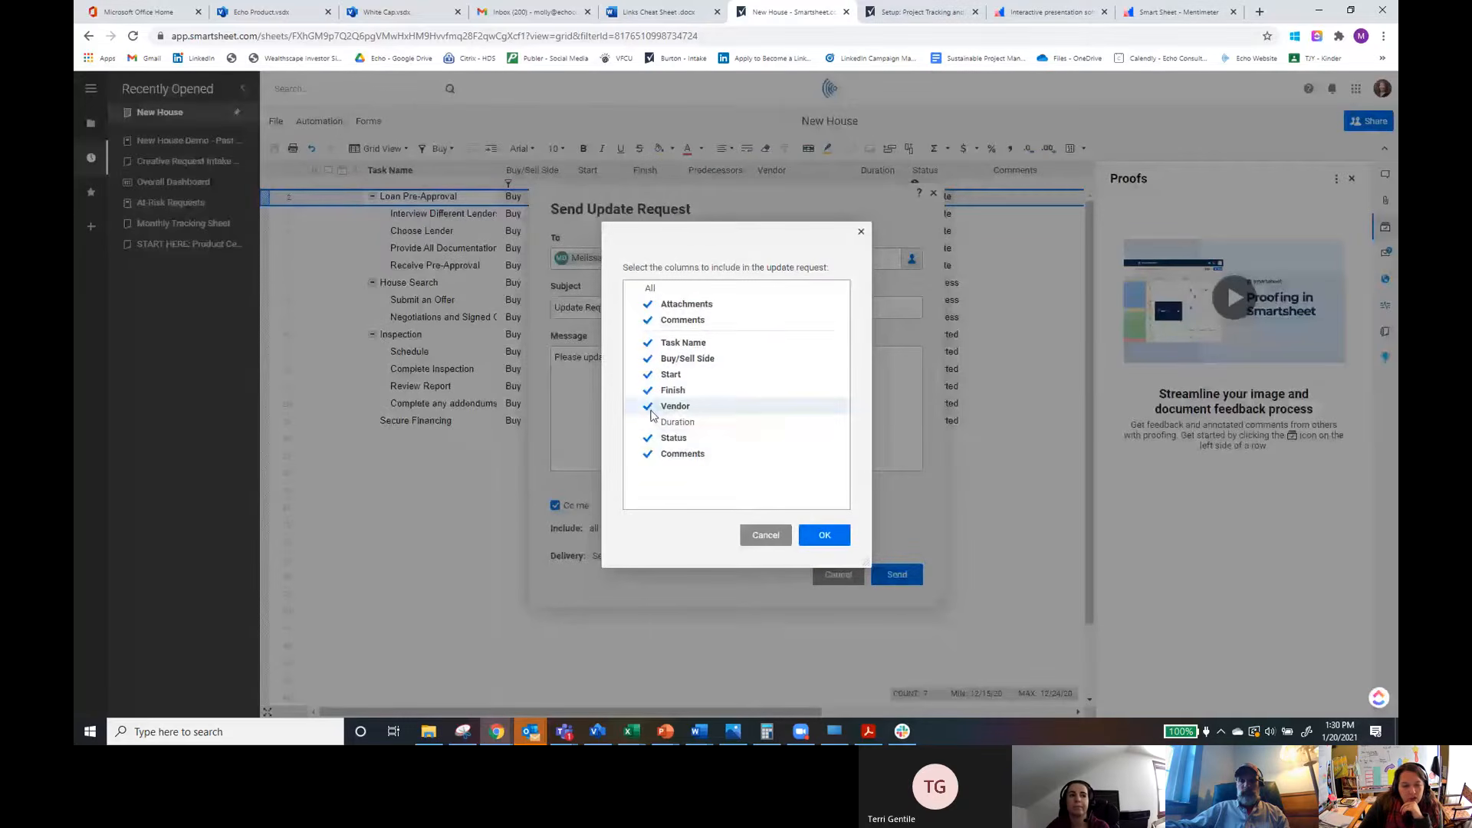
{"action": "left_click", "coordinate": [648, 359]}
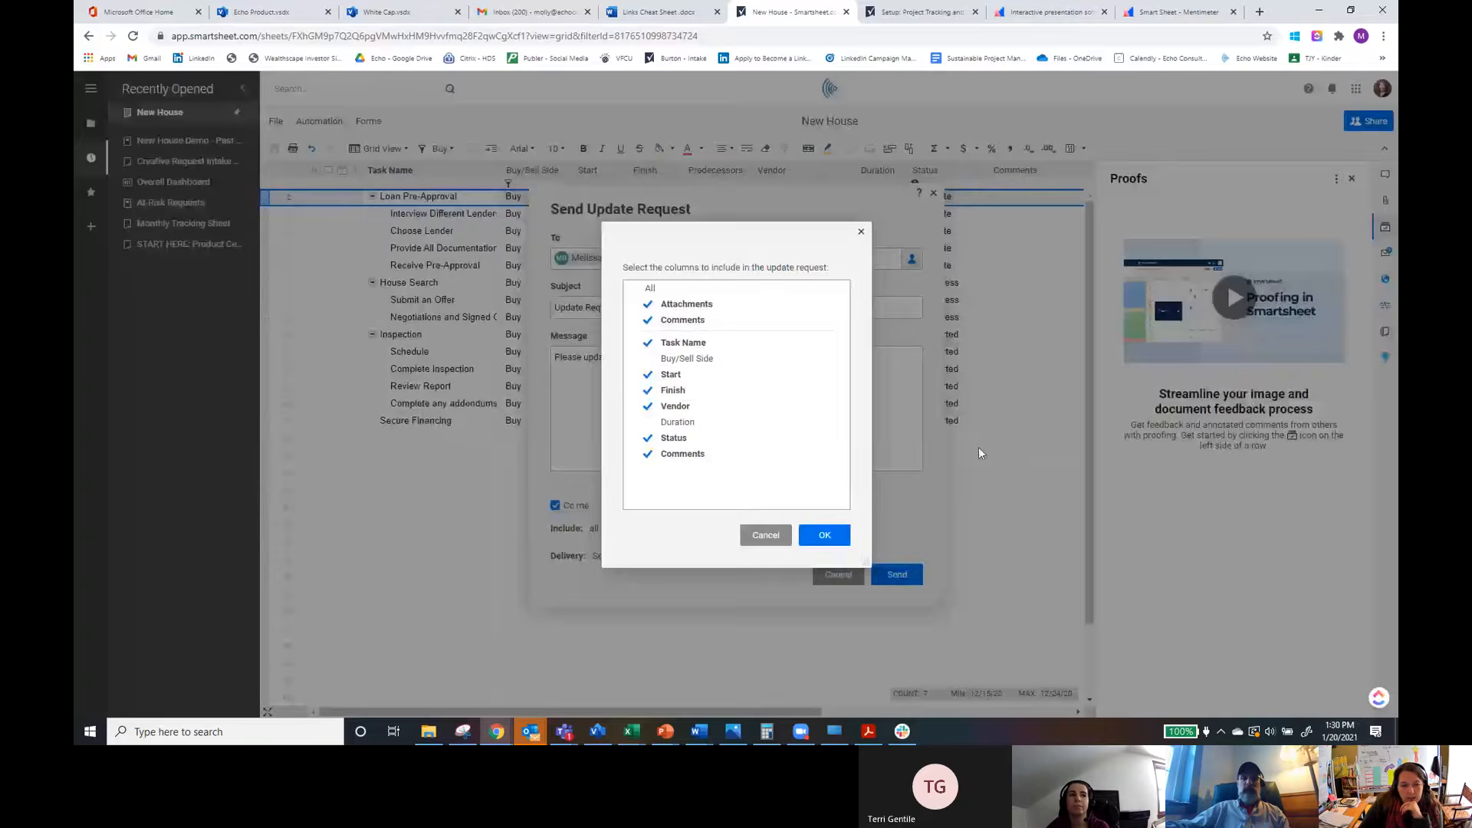
{"action": "left_click", "coordinate": [823, 535]}
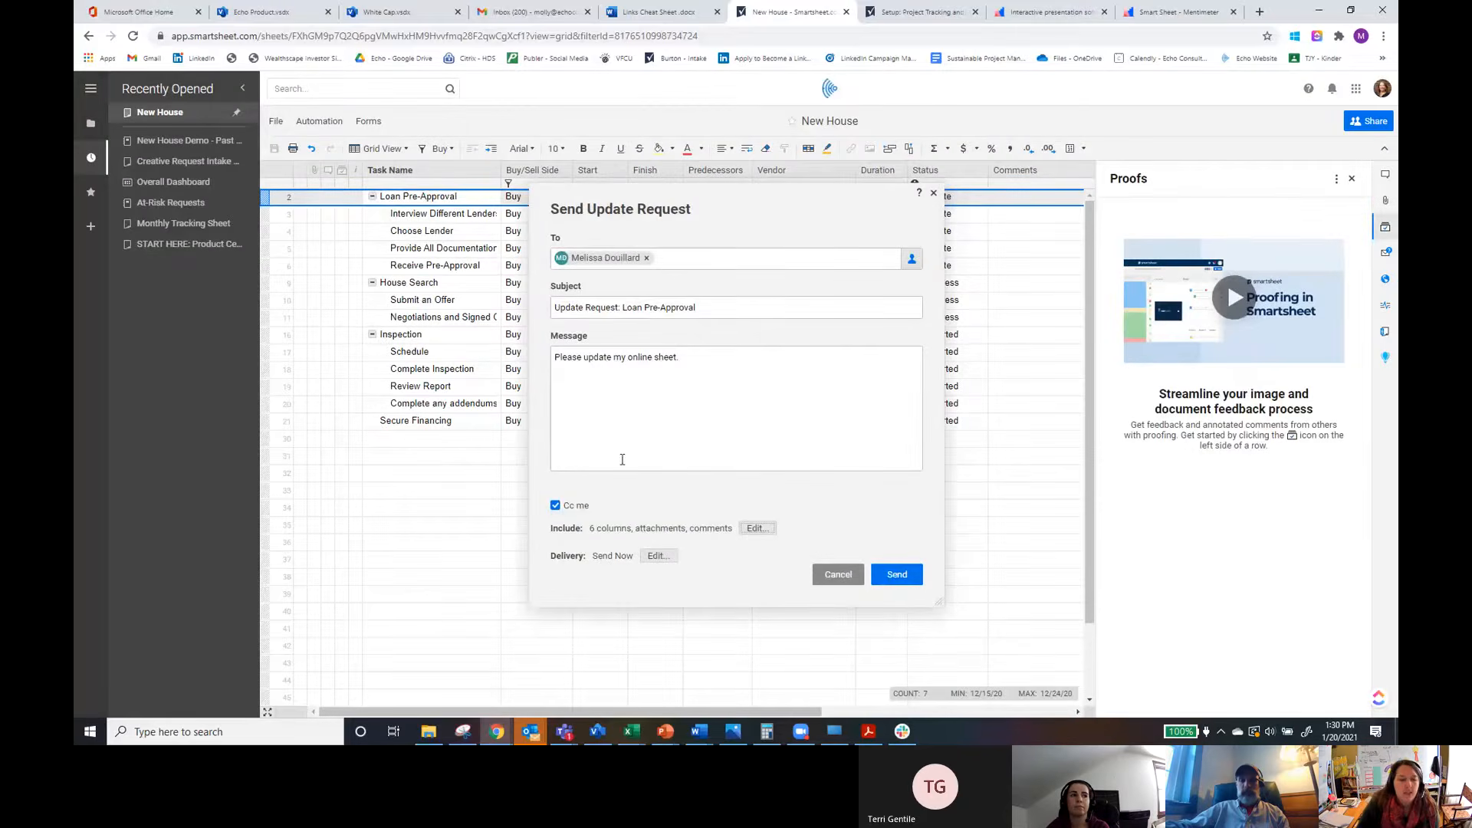
Step: Review the request's delivery options and send the update request
{"action": "left_click", "coordinate": [657, 557]}
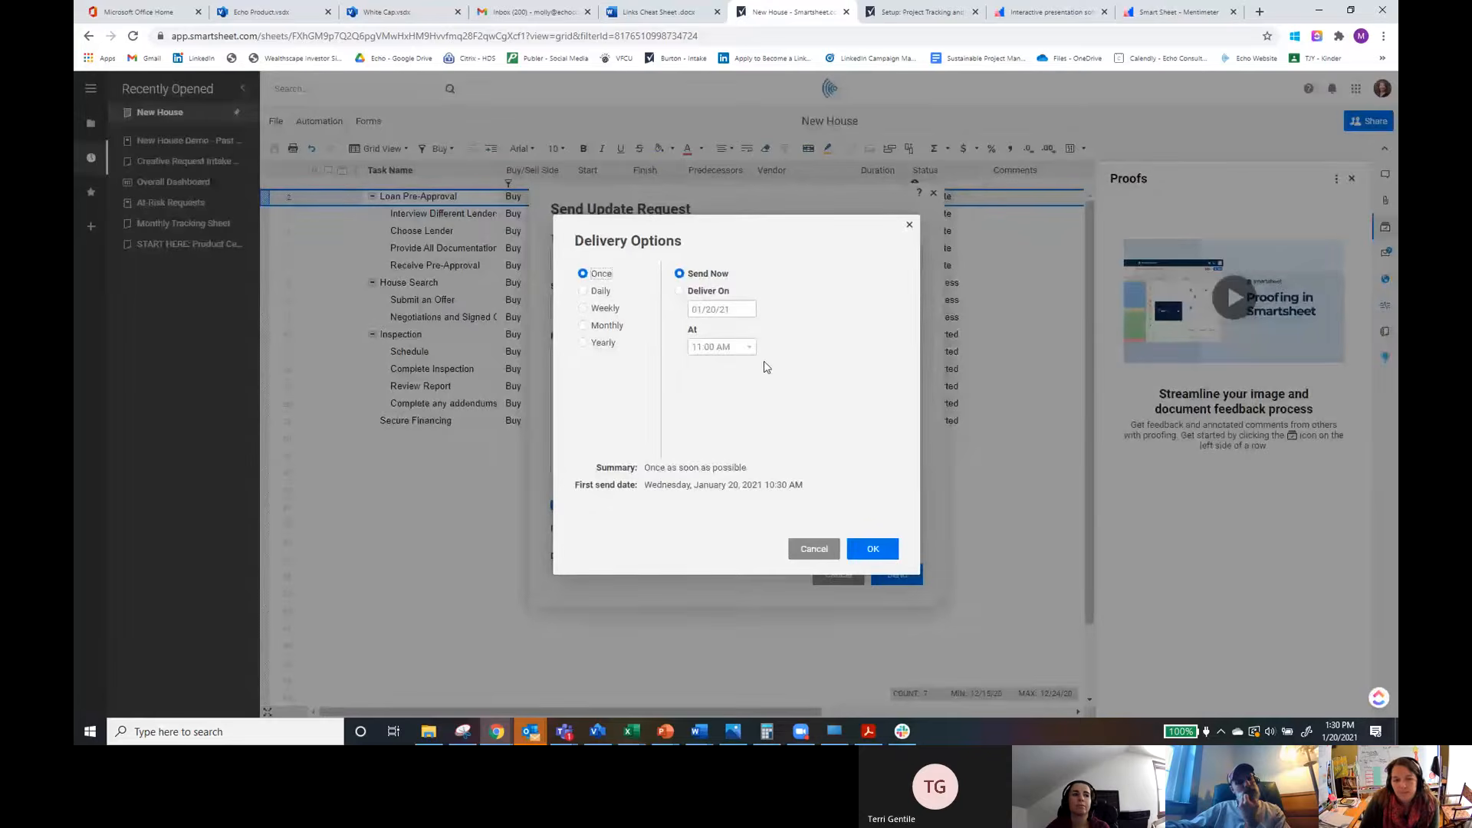
{"action": "left_click", "coordinate": [816, 549]}
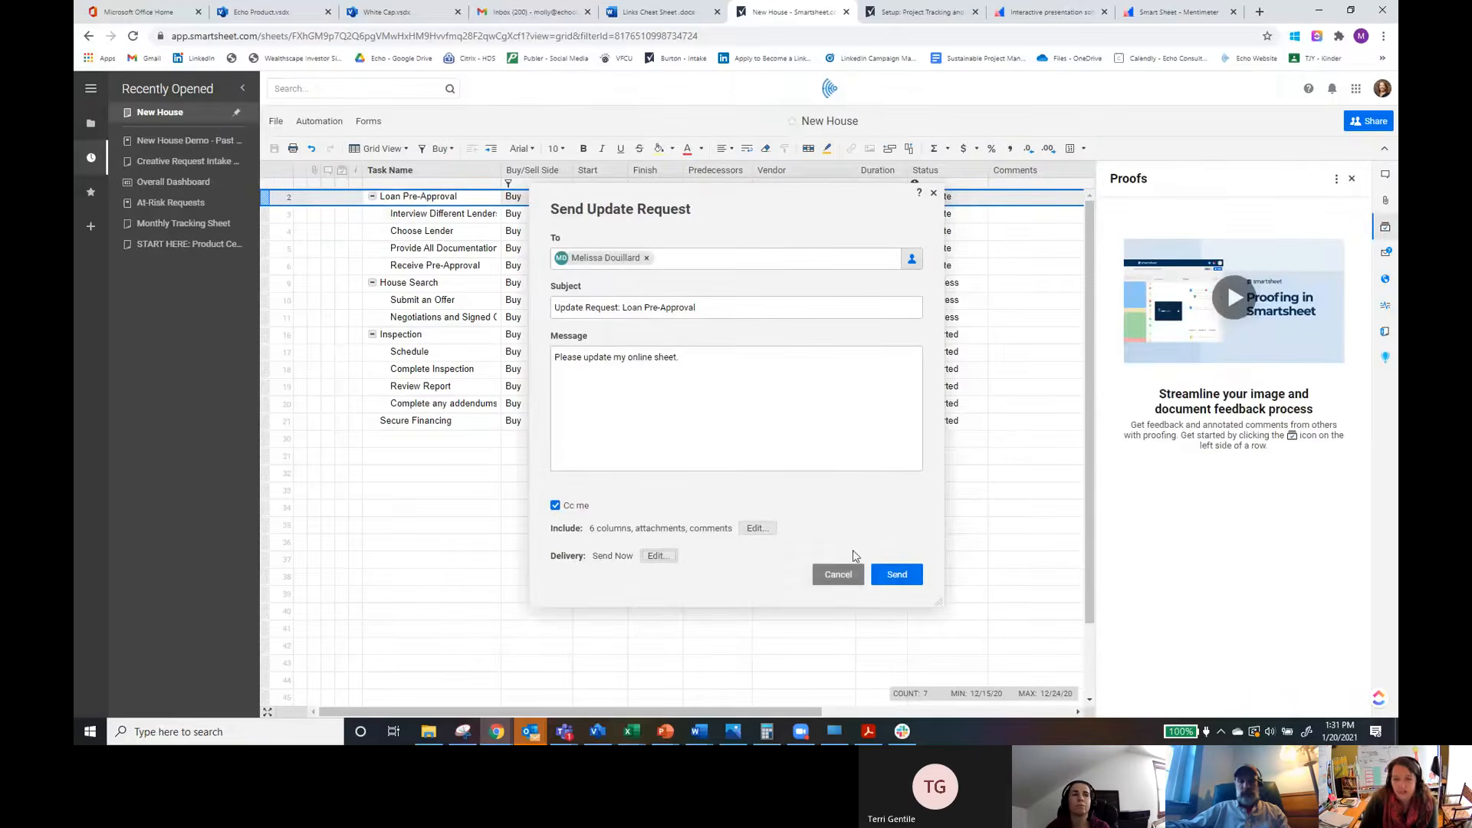
{"action": "left_click", "coordinate": [903, 580]}
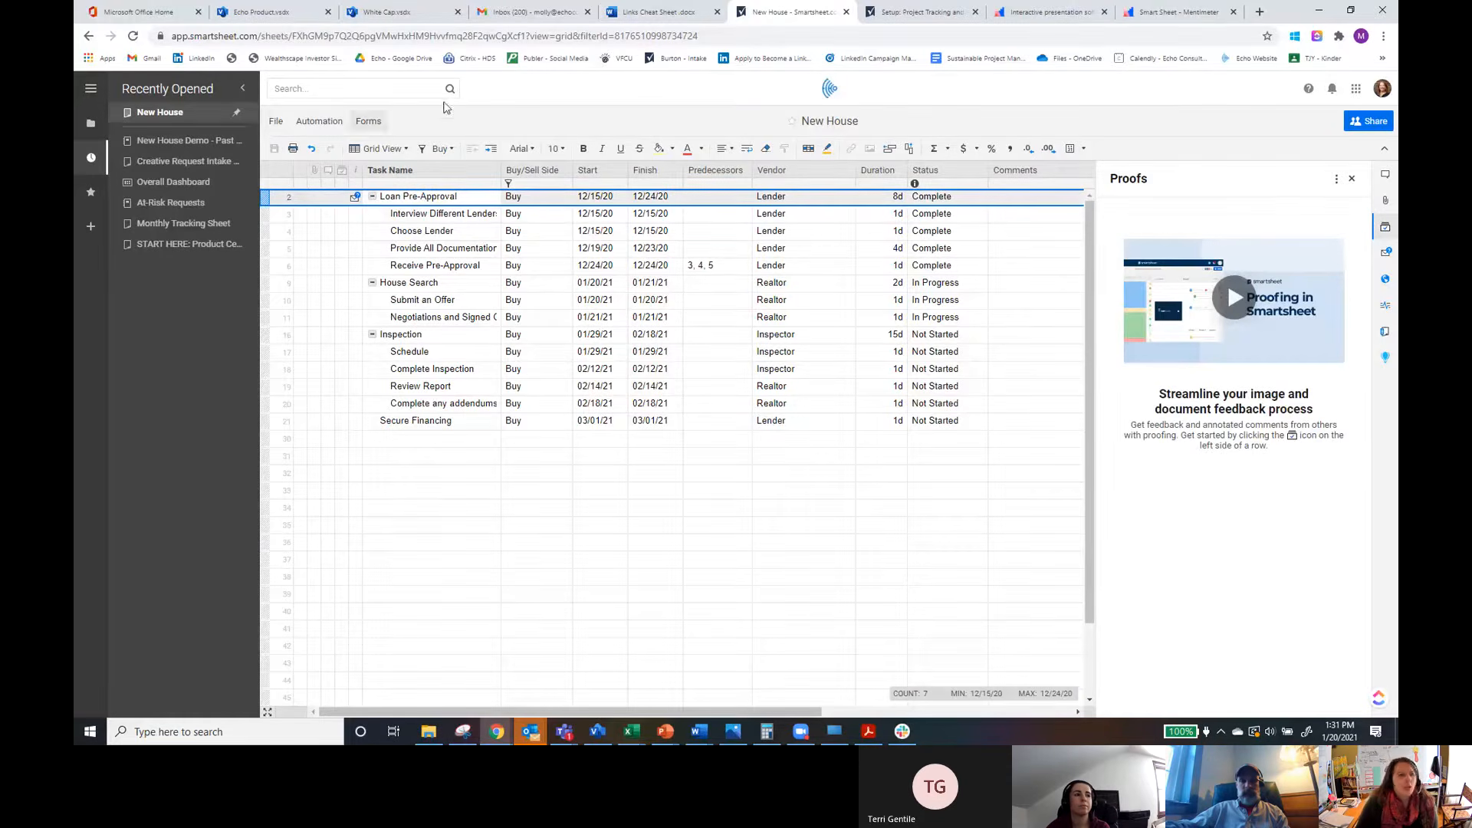
Step: Open the row's update request list and start a new request, then close it
{"action": "left_click", "coordinate": [355, 198]}
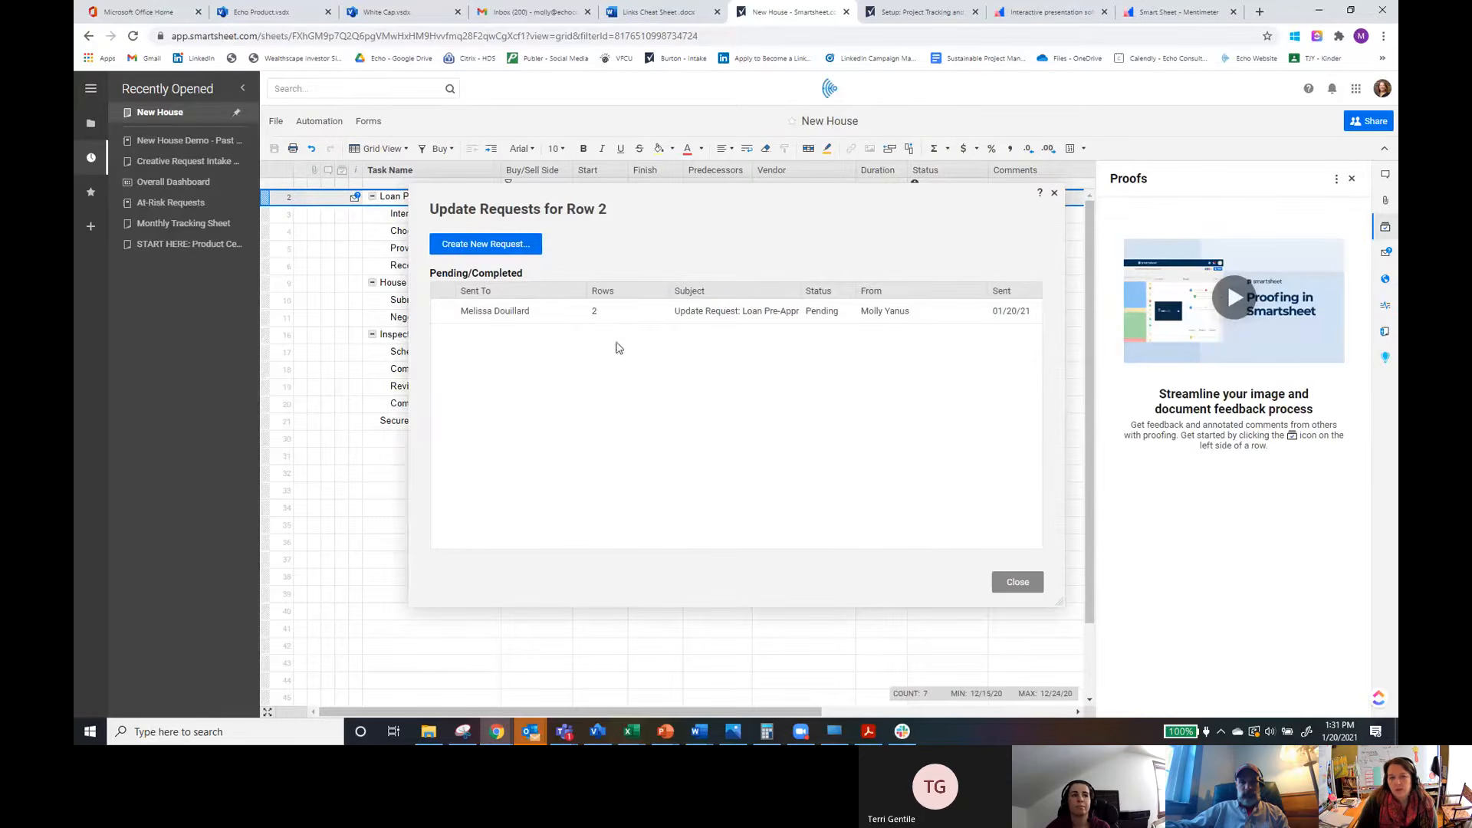
{"action": "left_click", "coordinate": [485, 244]}
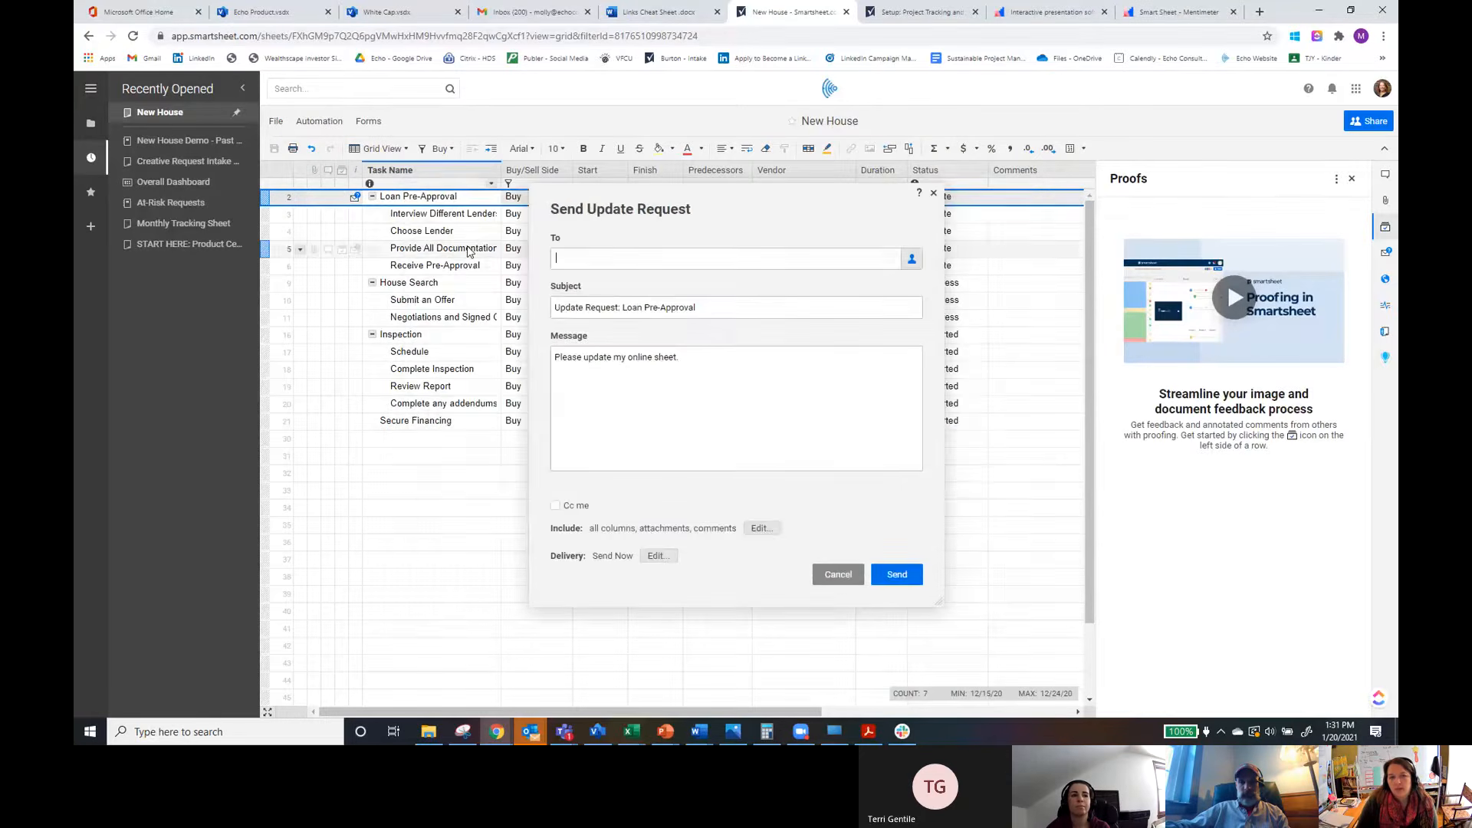
{"action": "left_click", "coordinate": [934, 193]}
Step: Inspect the sheet's publish options and scroll through its activity log
{"action": "left_click", "coordinate": [1389, 282]}
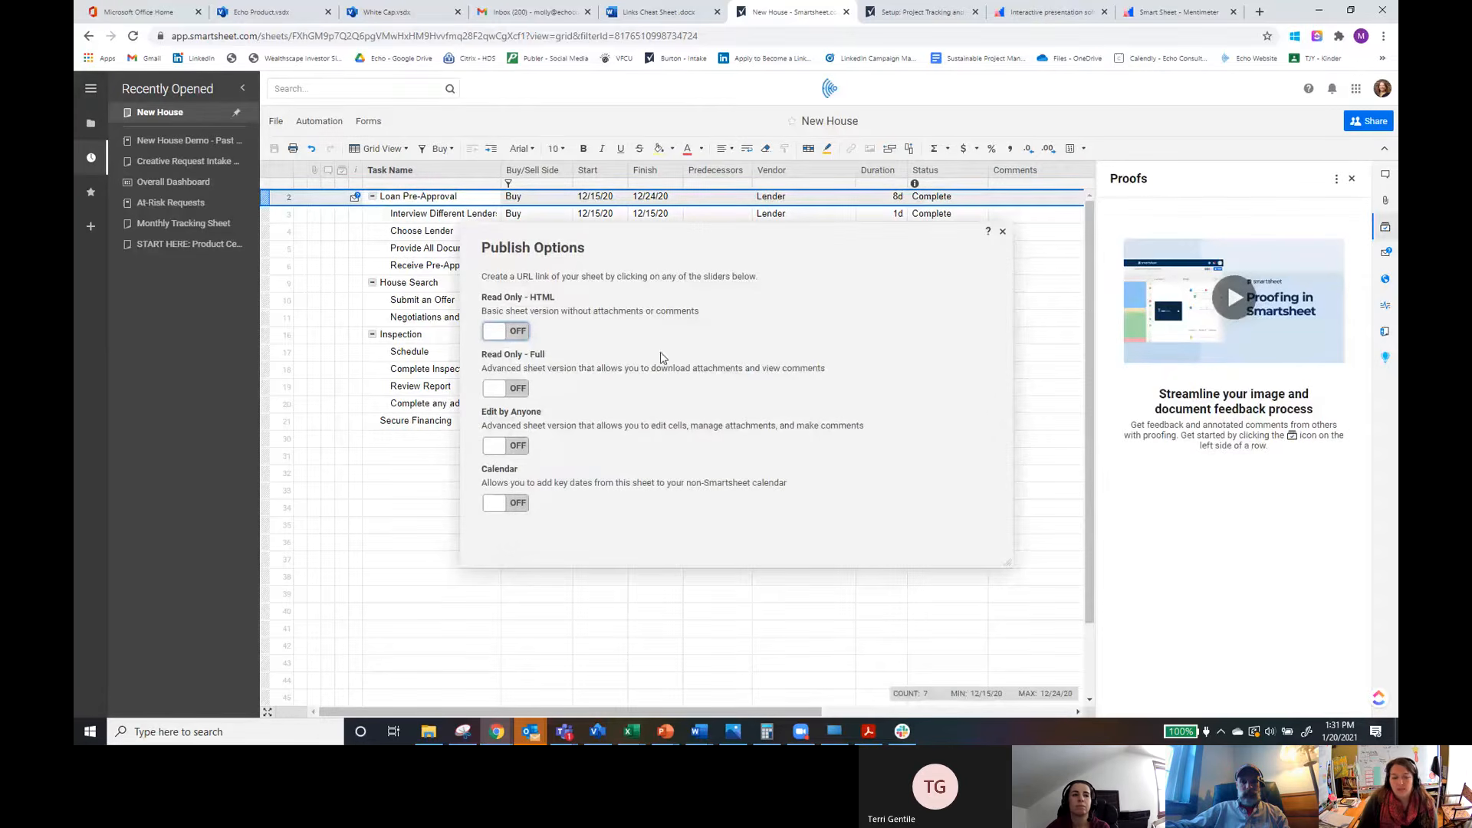
{"action": "left_click", "coordinate": [1003, 231]}
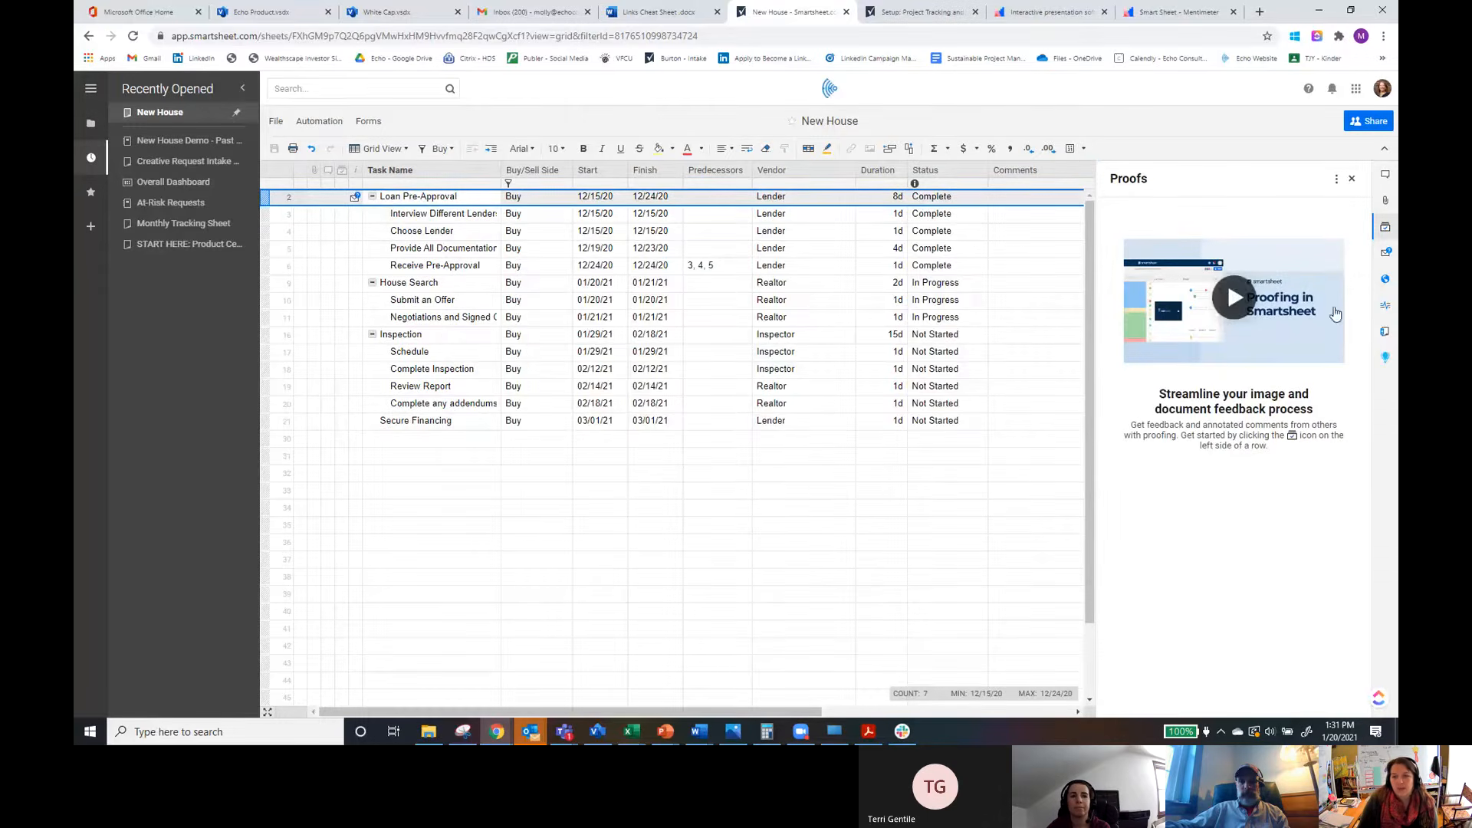
{"action": "left_click", "coordinate": [1385, 305]}
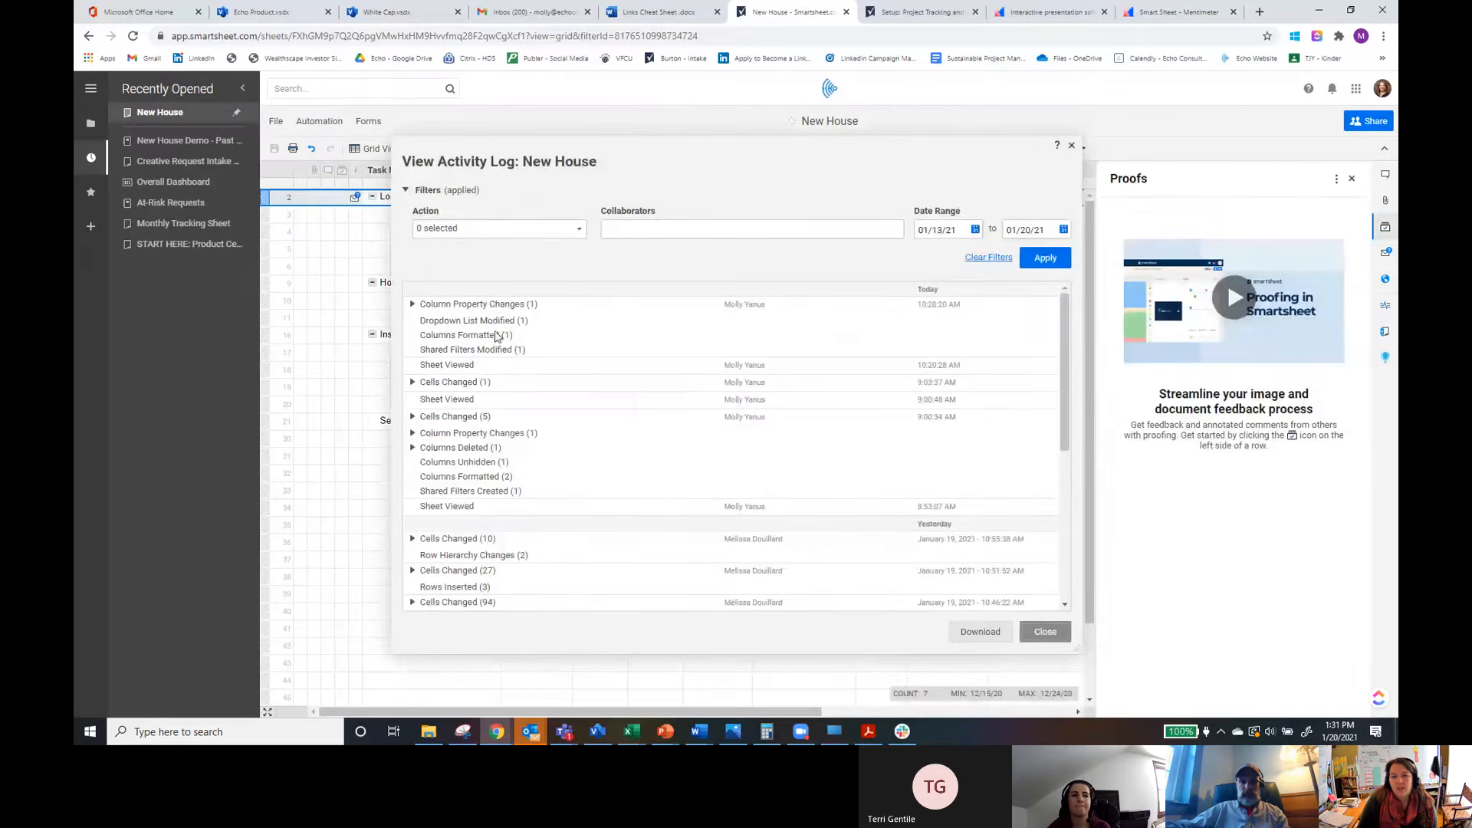
{"action": "scroll", "coordinate": [561, 403], "scroll_direction": "down", "scroll_amount": 5}
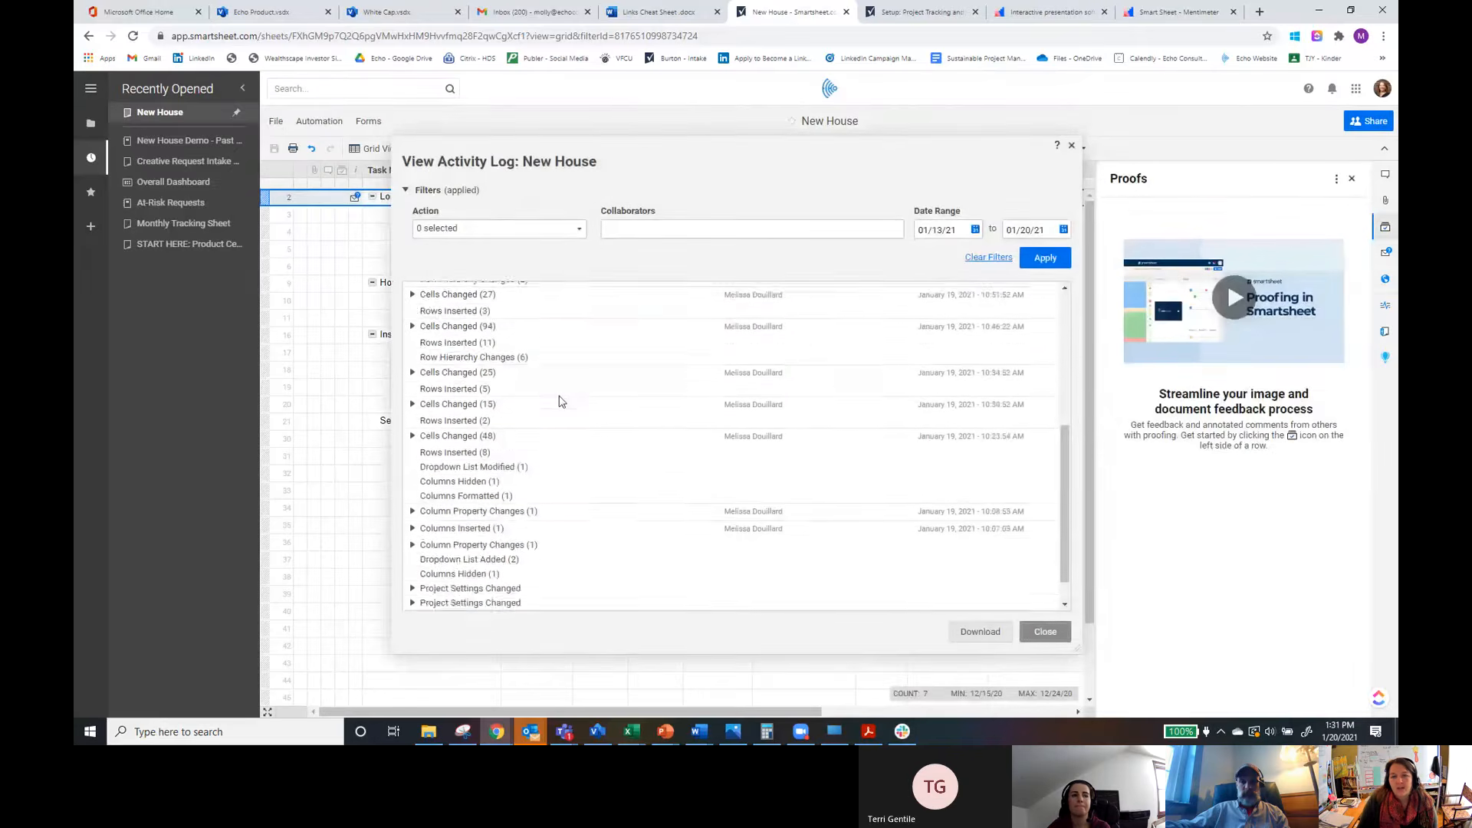
{"action": "scroll", "coordinate": [562, 401], "scroll_direction": "up", "scroll_amount": 5}
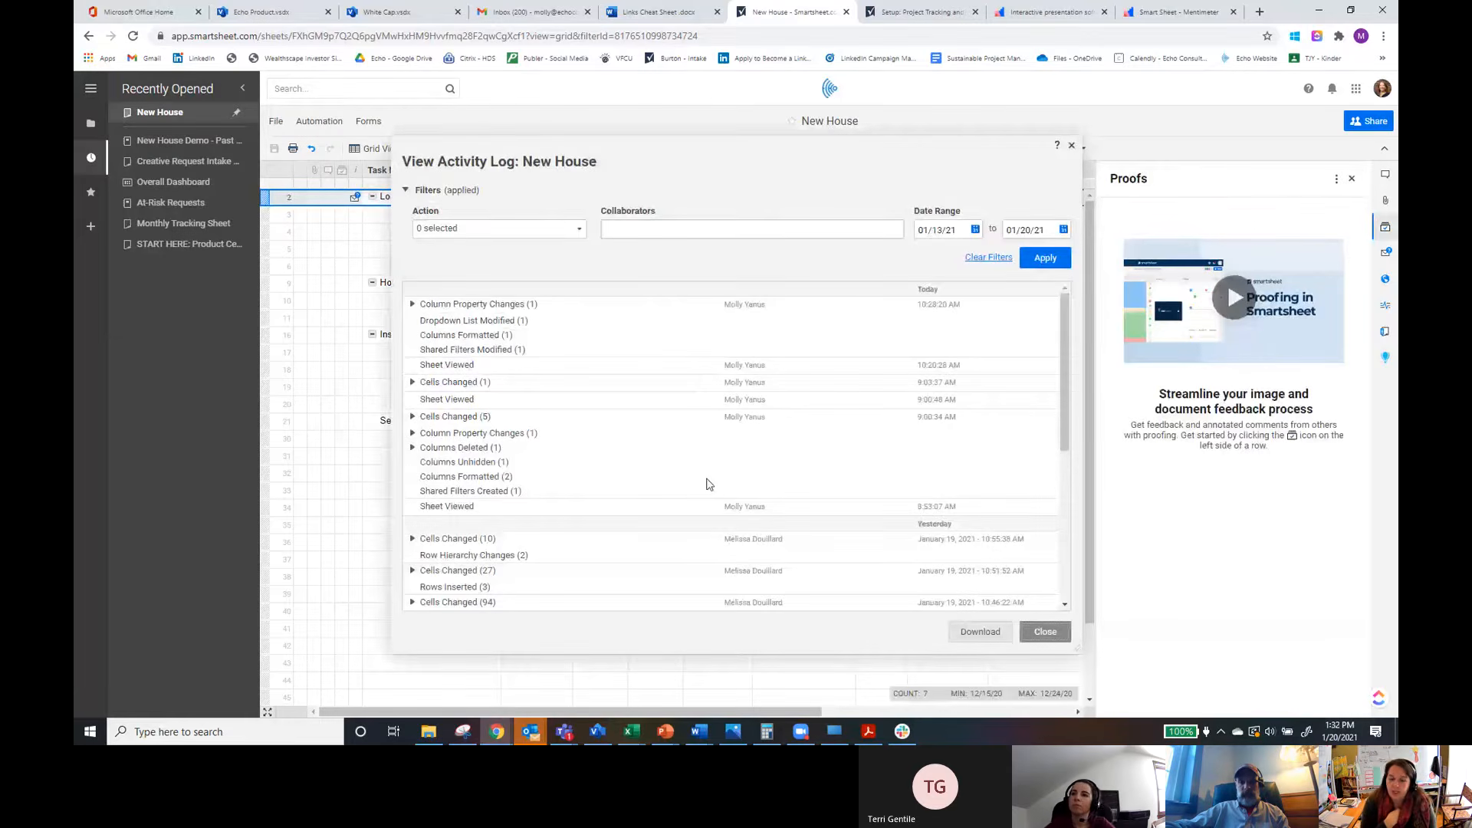
{"action": "scroll", "coordinate": [611, 500], "scroll_direction": "down", "scroll_amount": 5}
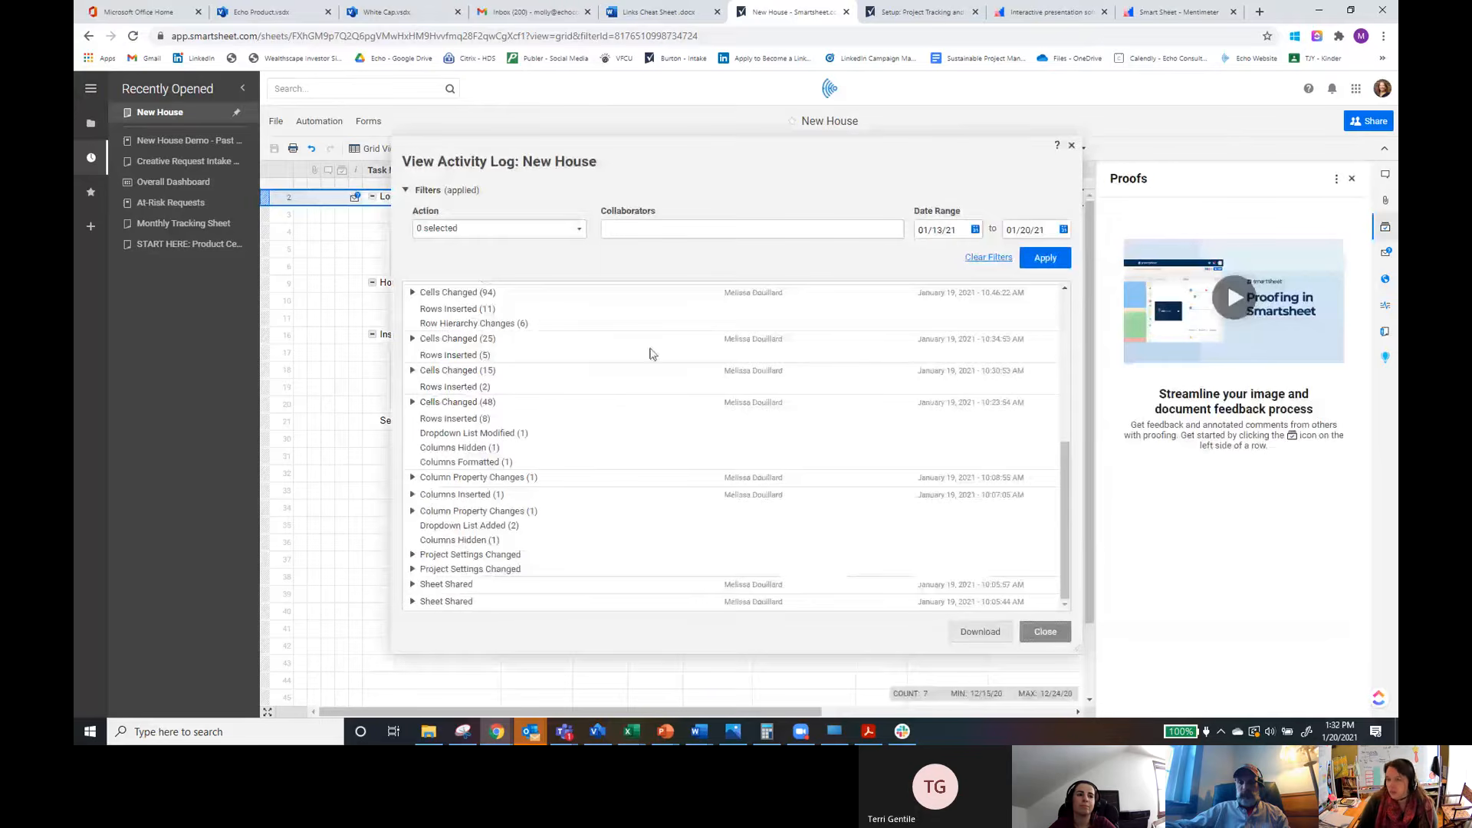
{"action": "left_click", "coordinate": [1072, 146]}
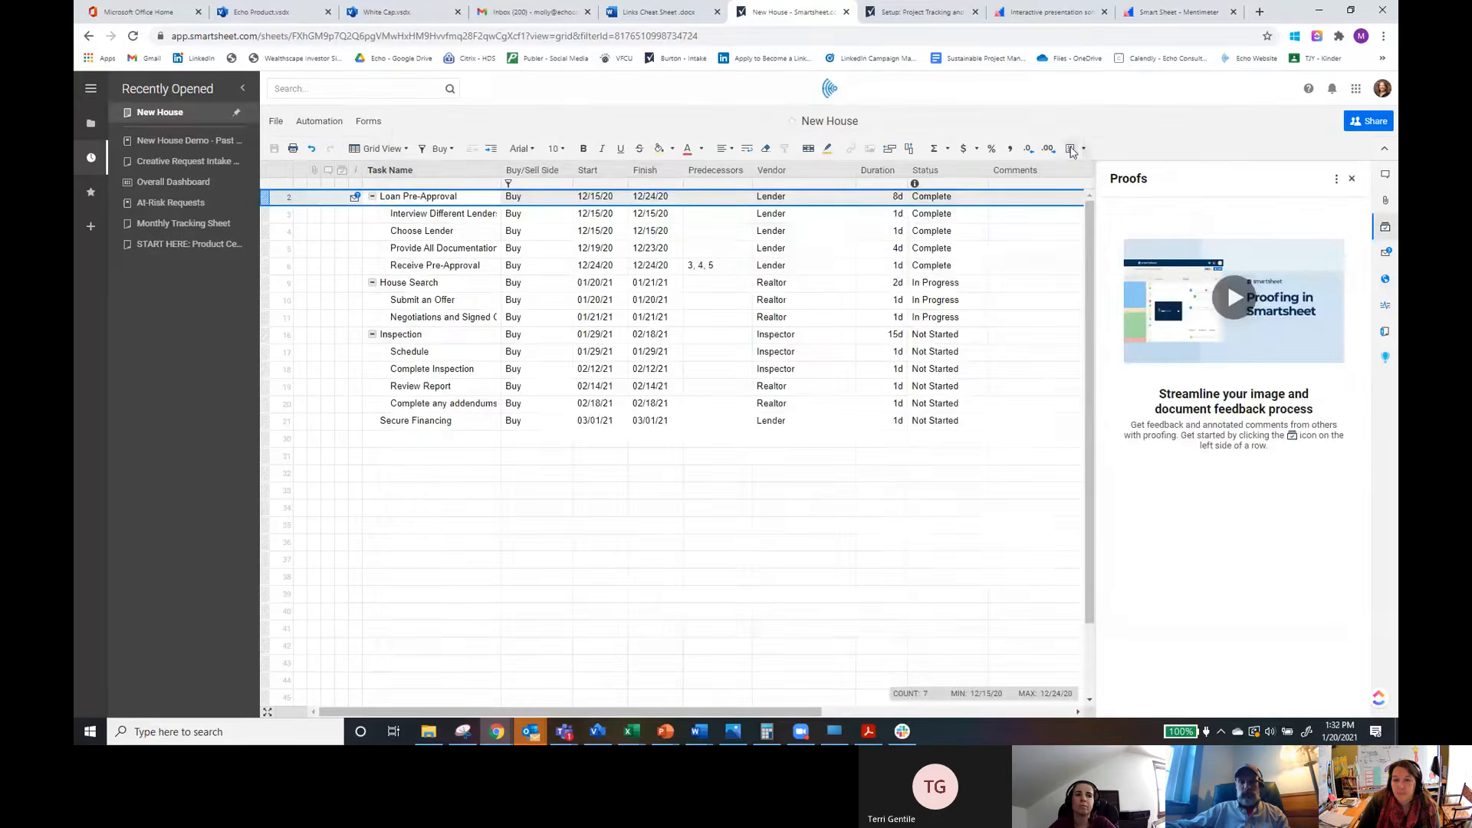
Step: Add a Contact List sheet summary field named Project Manager and assign yourself to it
{"action": "left_click", "coordinate": [1384, 334]}
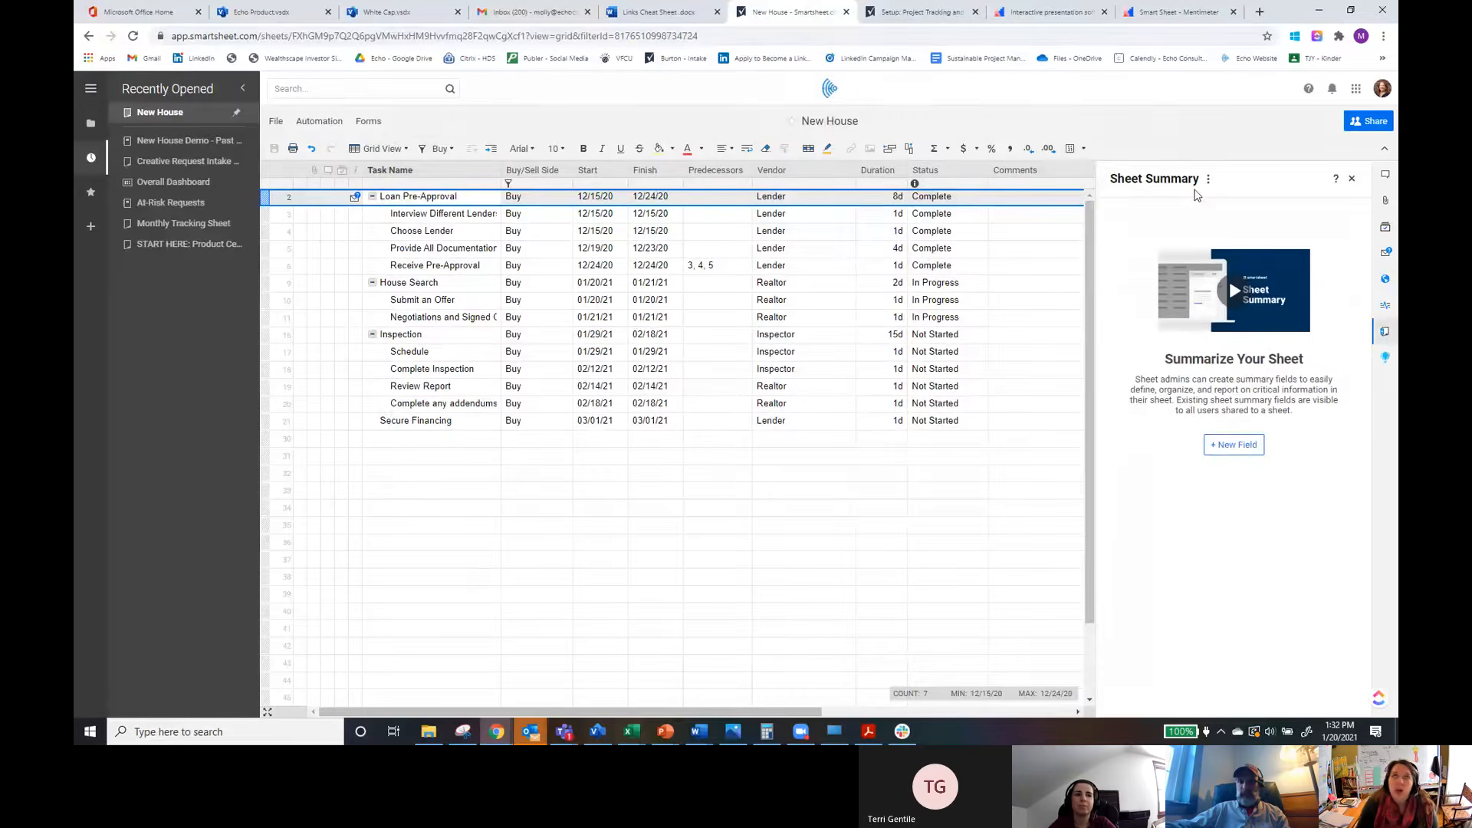
{"action": "left_click", "coordinate": [1238, 440]}
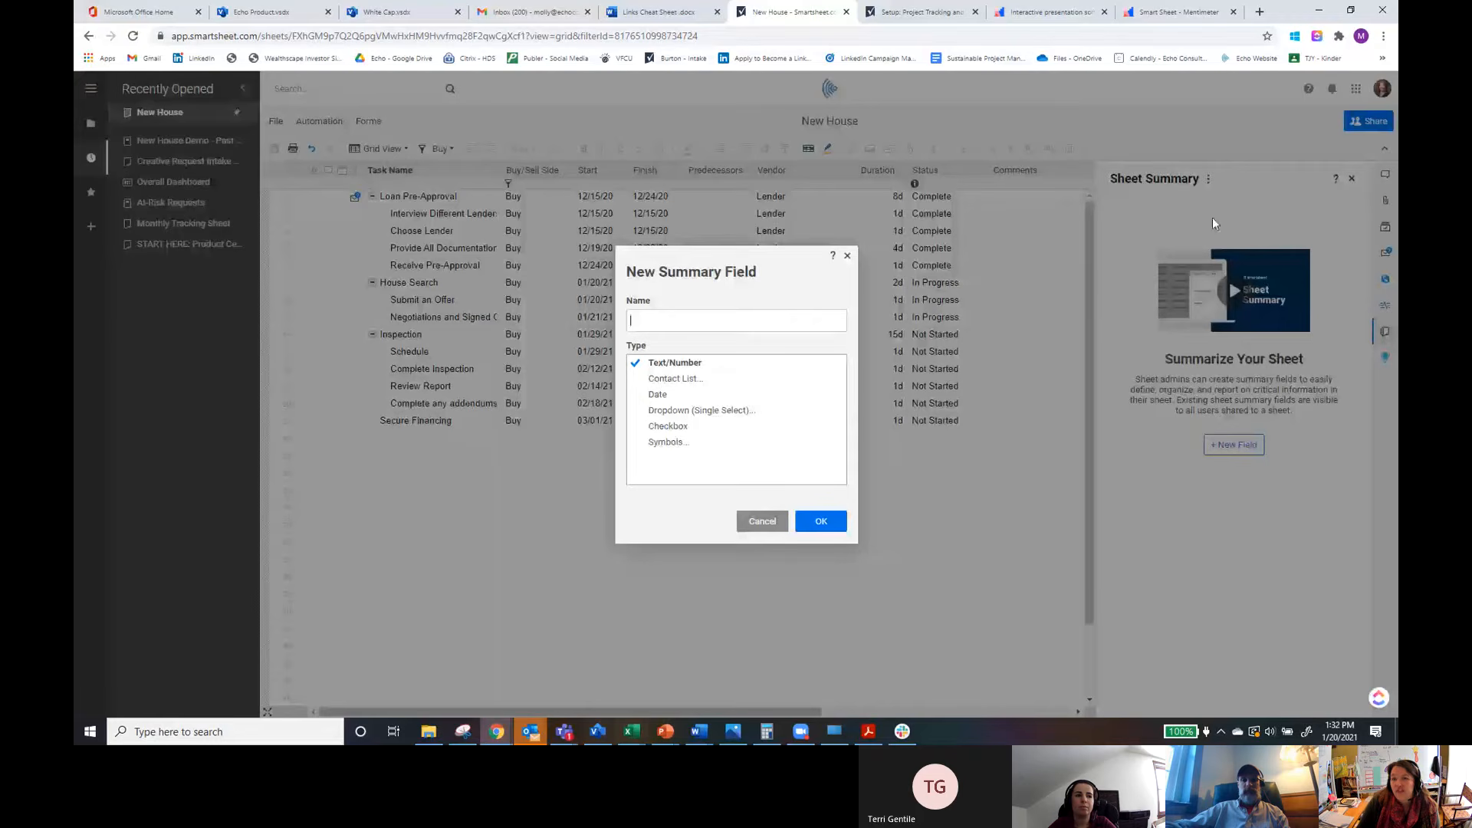
{"action": "left_click", "coordinate": [673, 380]}
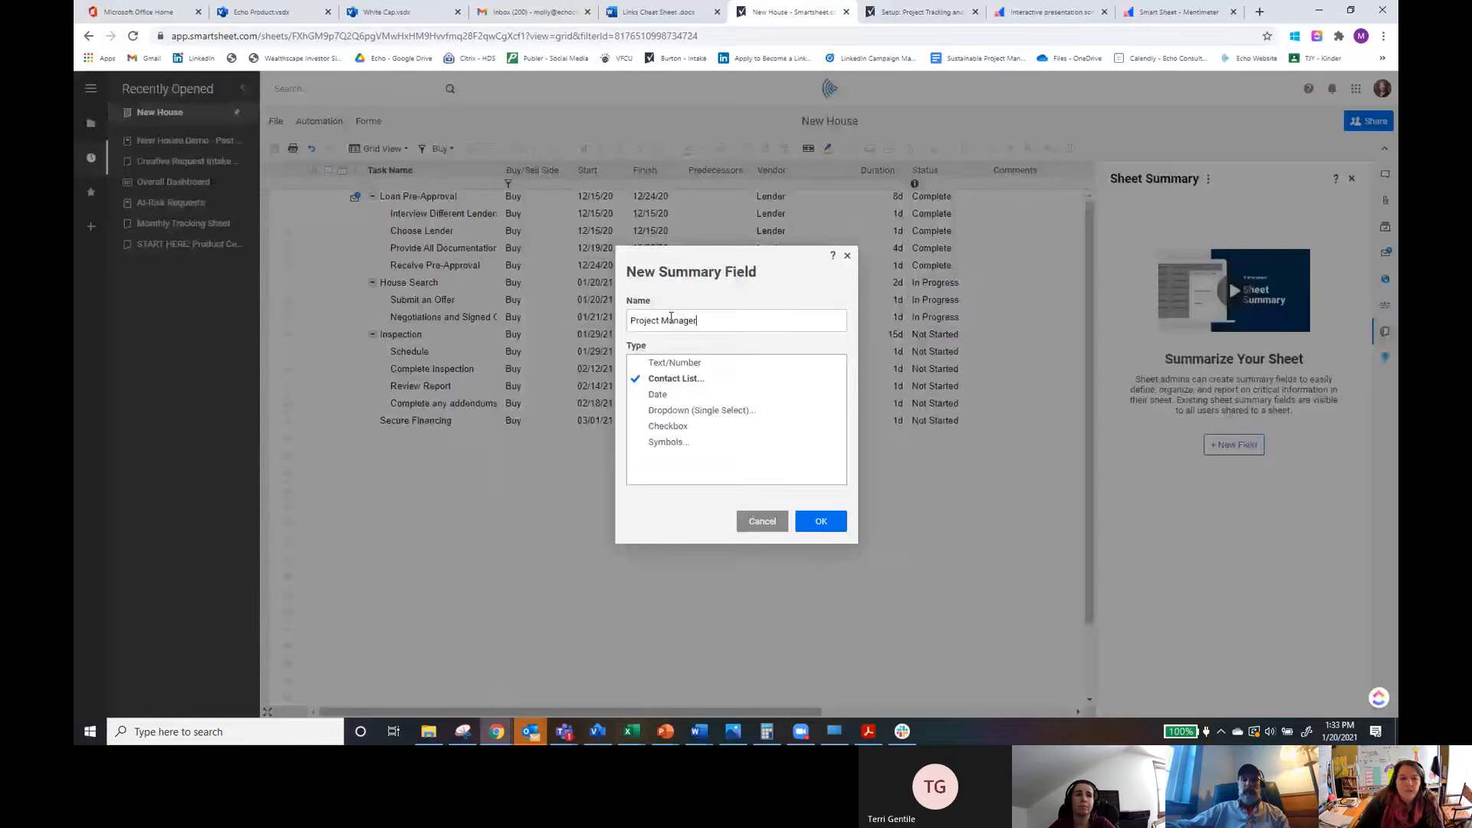
{"action": "left_click", "coordinate": [819, 522]}
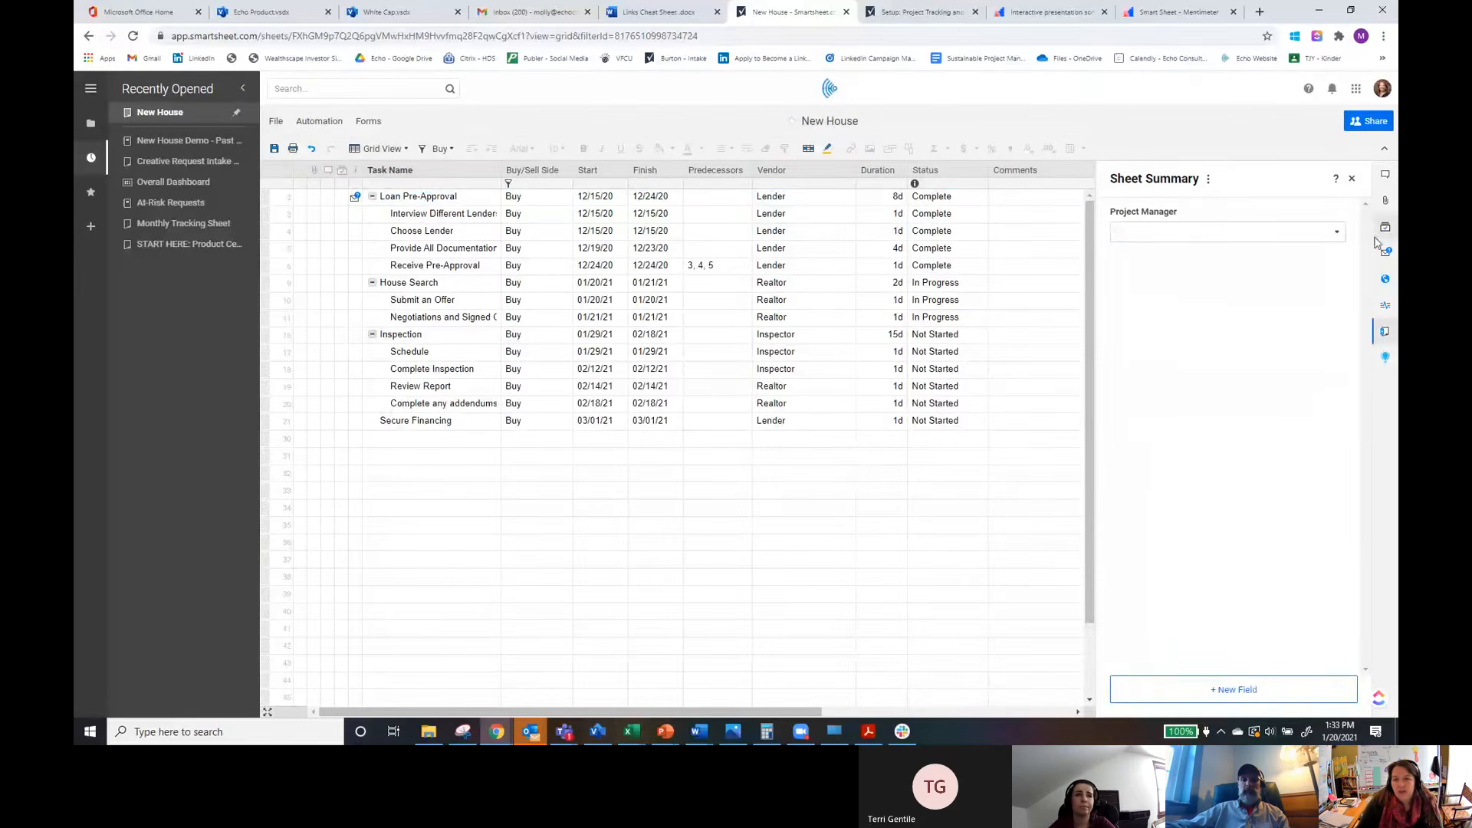
{"action": "left_click", "coordinate": [1338, 235]}
{"action": "left_click", "coordinate": [1223, 275]}
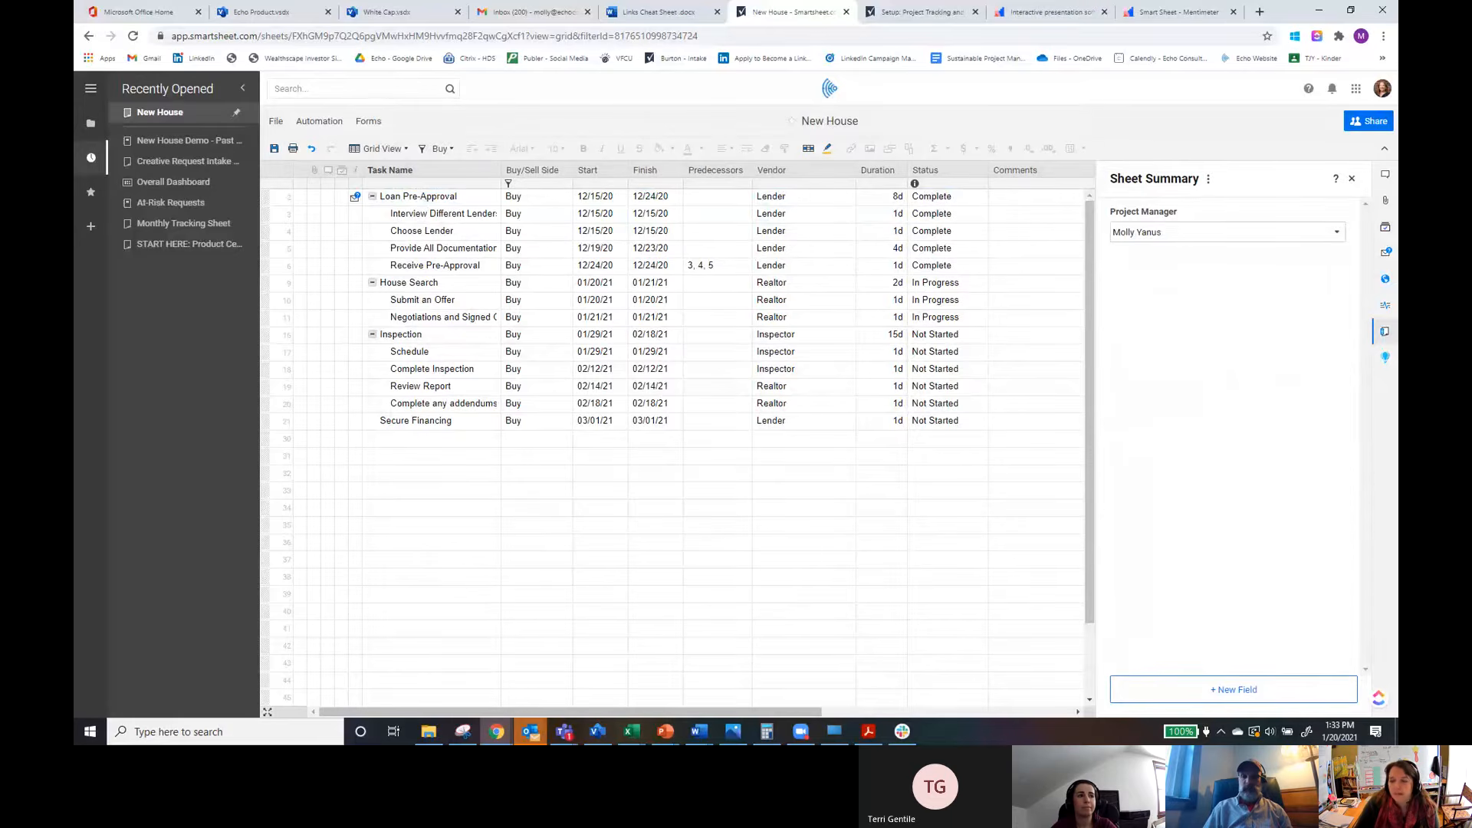
Step: Open and close the 10,000ft resource management panel, then save the sheet
{"action": "left_click", "coordinate": [1386, 358]}
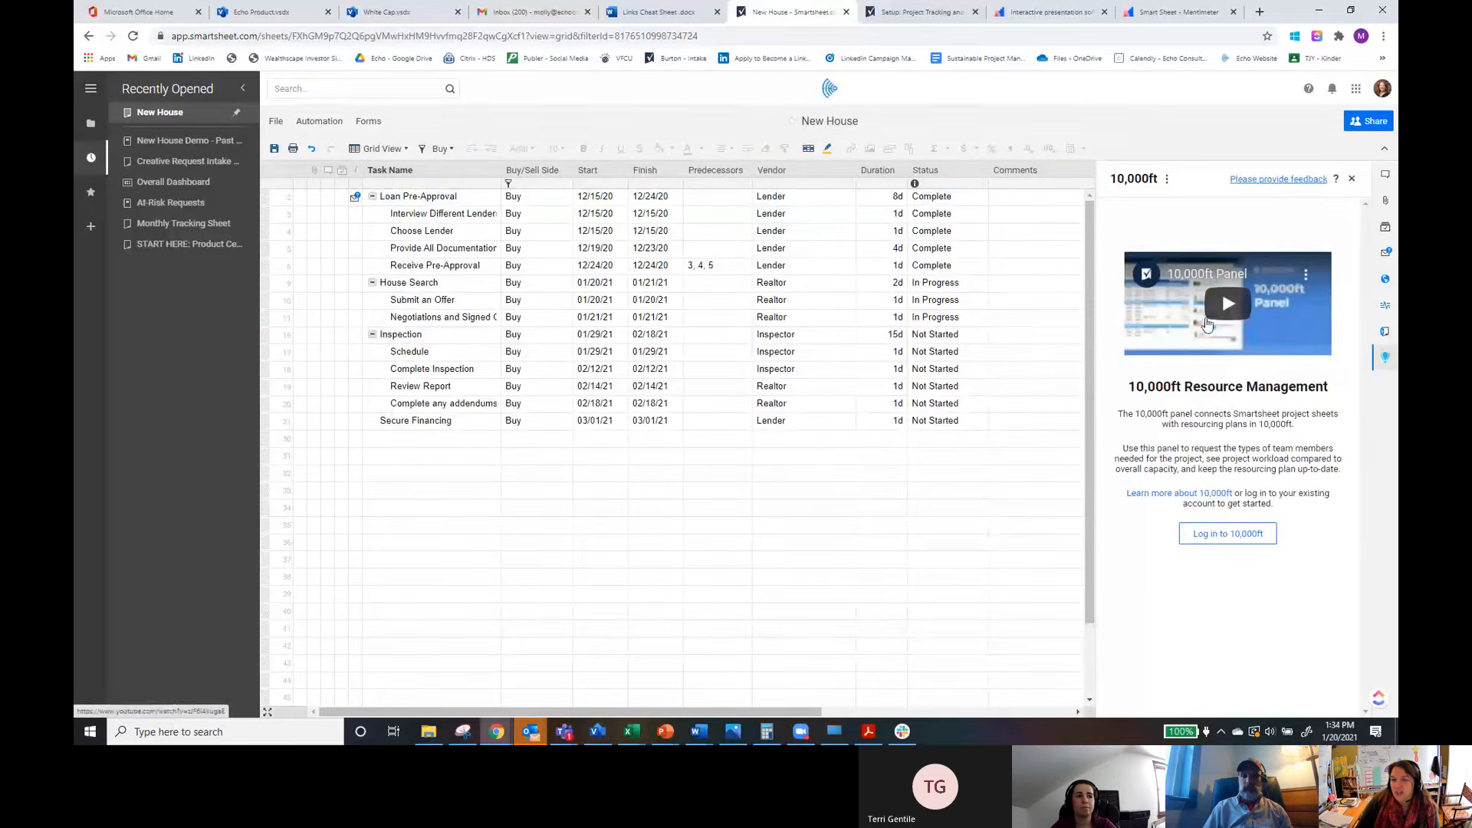
{"action": "left_click", "coordinate": [1353, 180]}
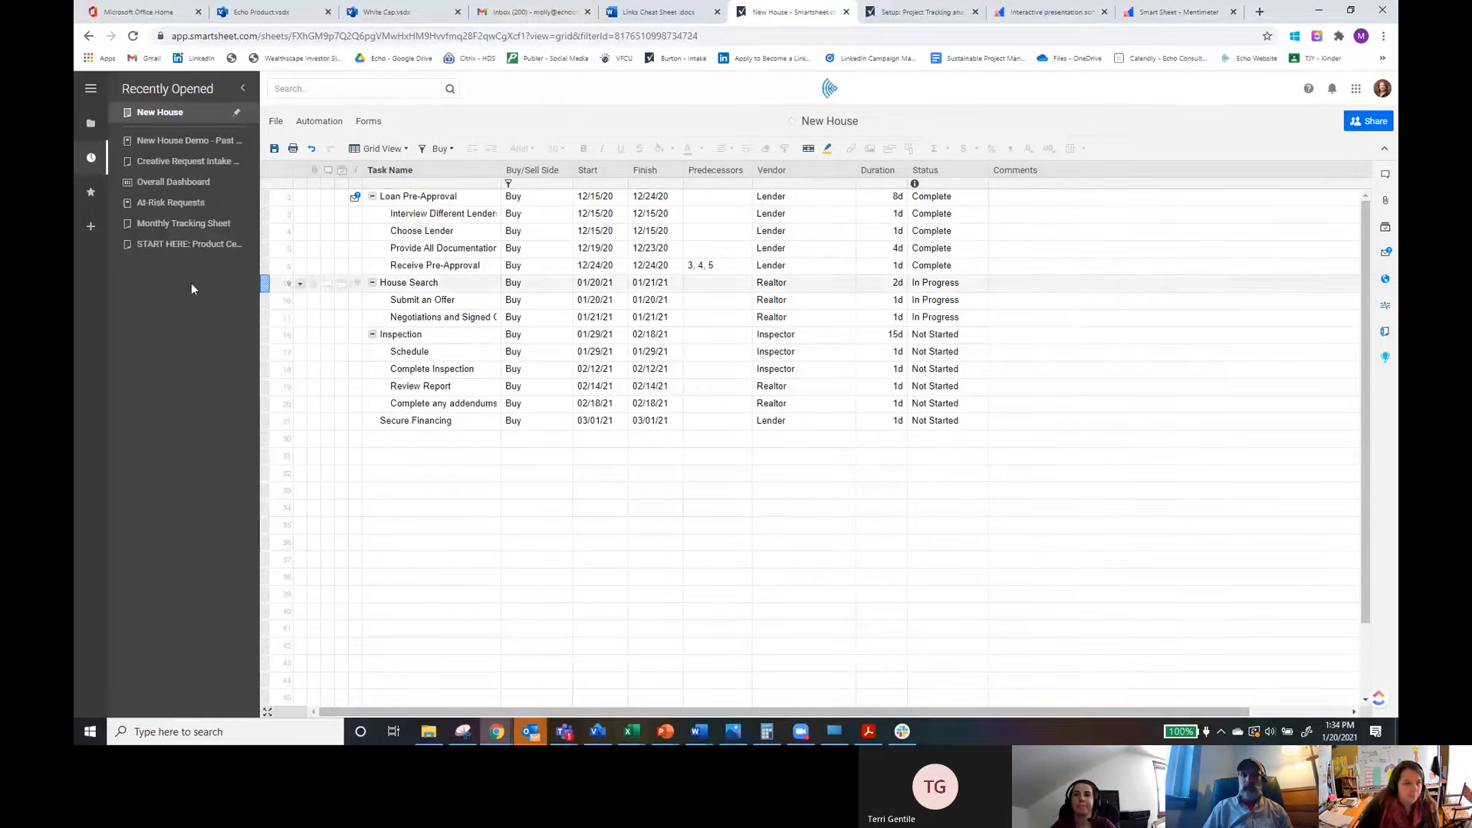
{"action": "left_click", "coordinate": [273, 150]}
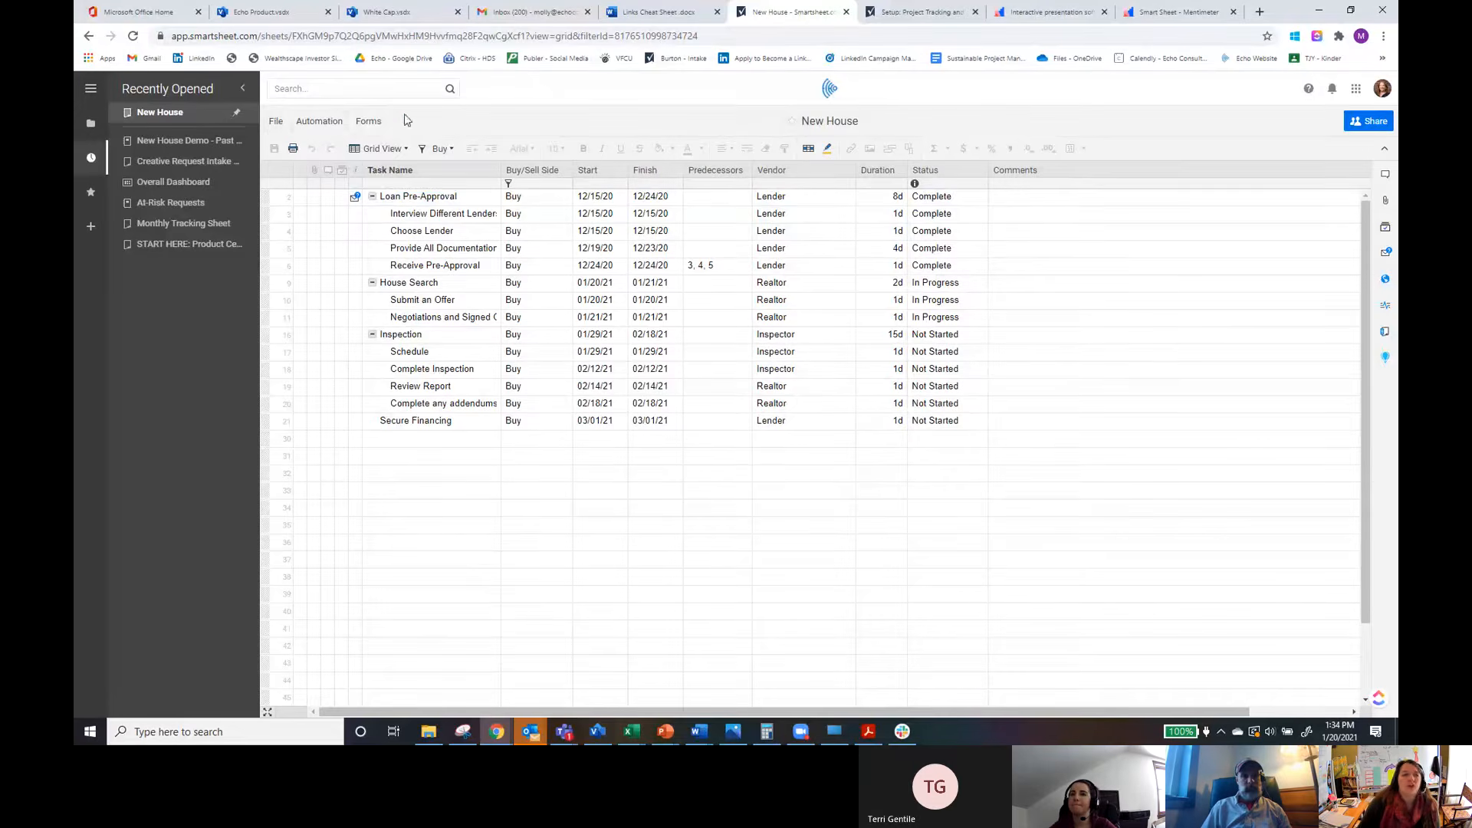
Step: Create a form for the New House sheet and remove the Vendor field from it
{"action": "left_click", "coordinate": [369, 122]}
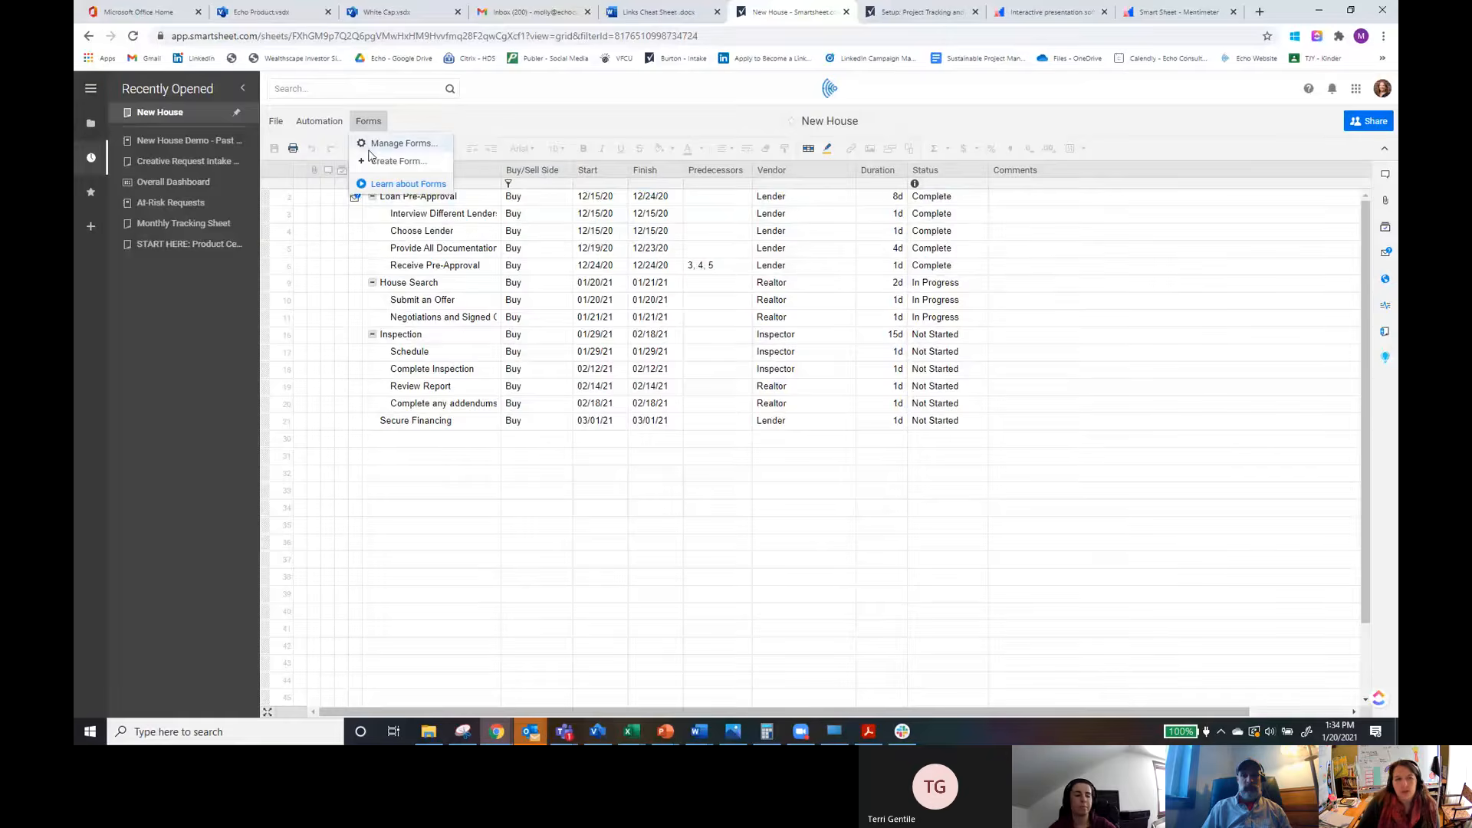
{"action": "left_click", "coordinate": [399, 161]}
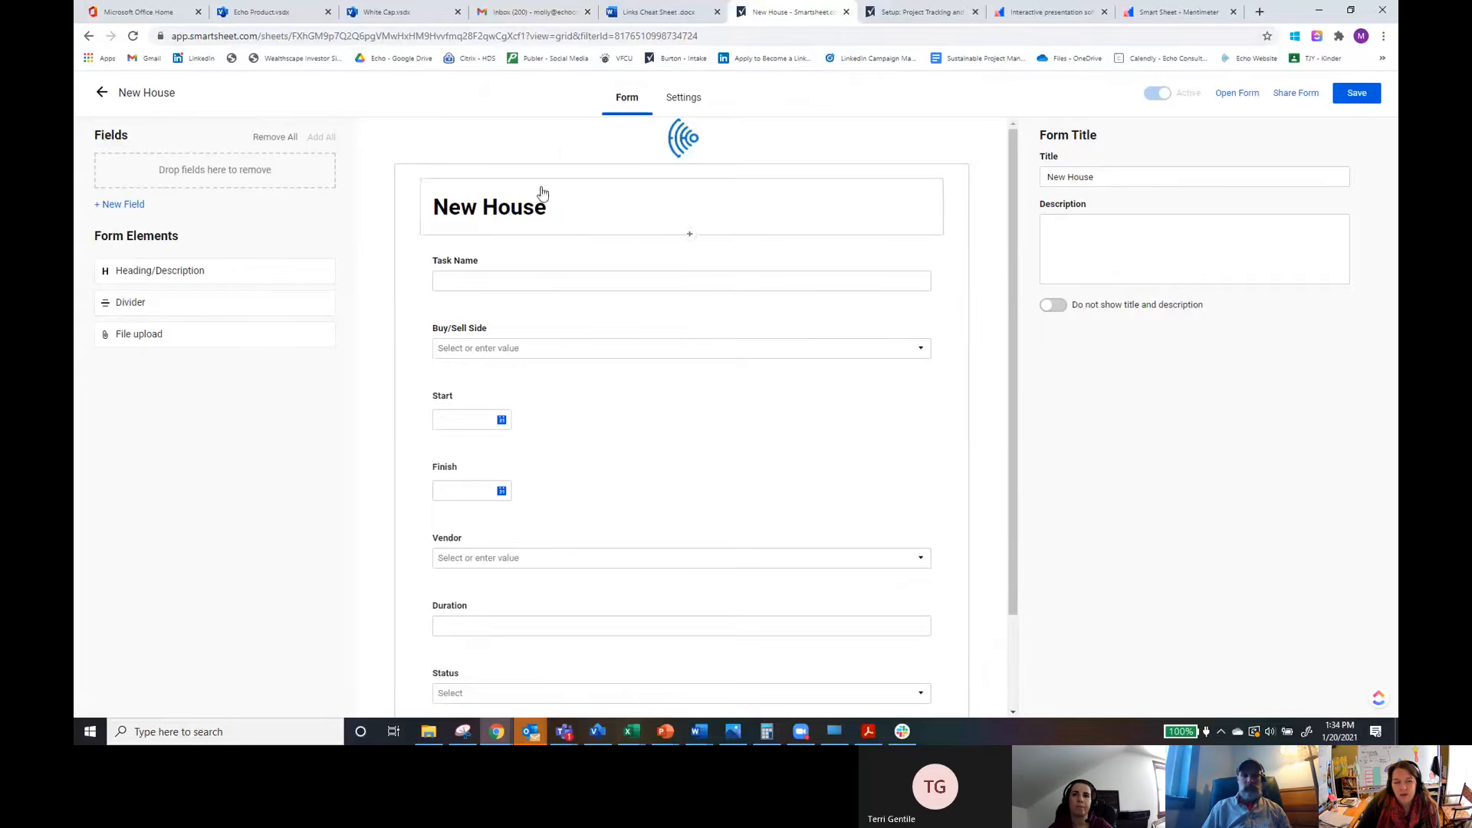
{"action": "scroll", "coordinate": [564, 614], "scroll_direction": "down", "scroll_amount": 3}
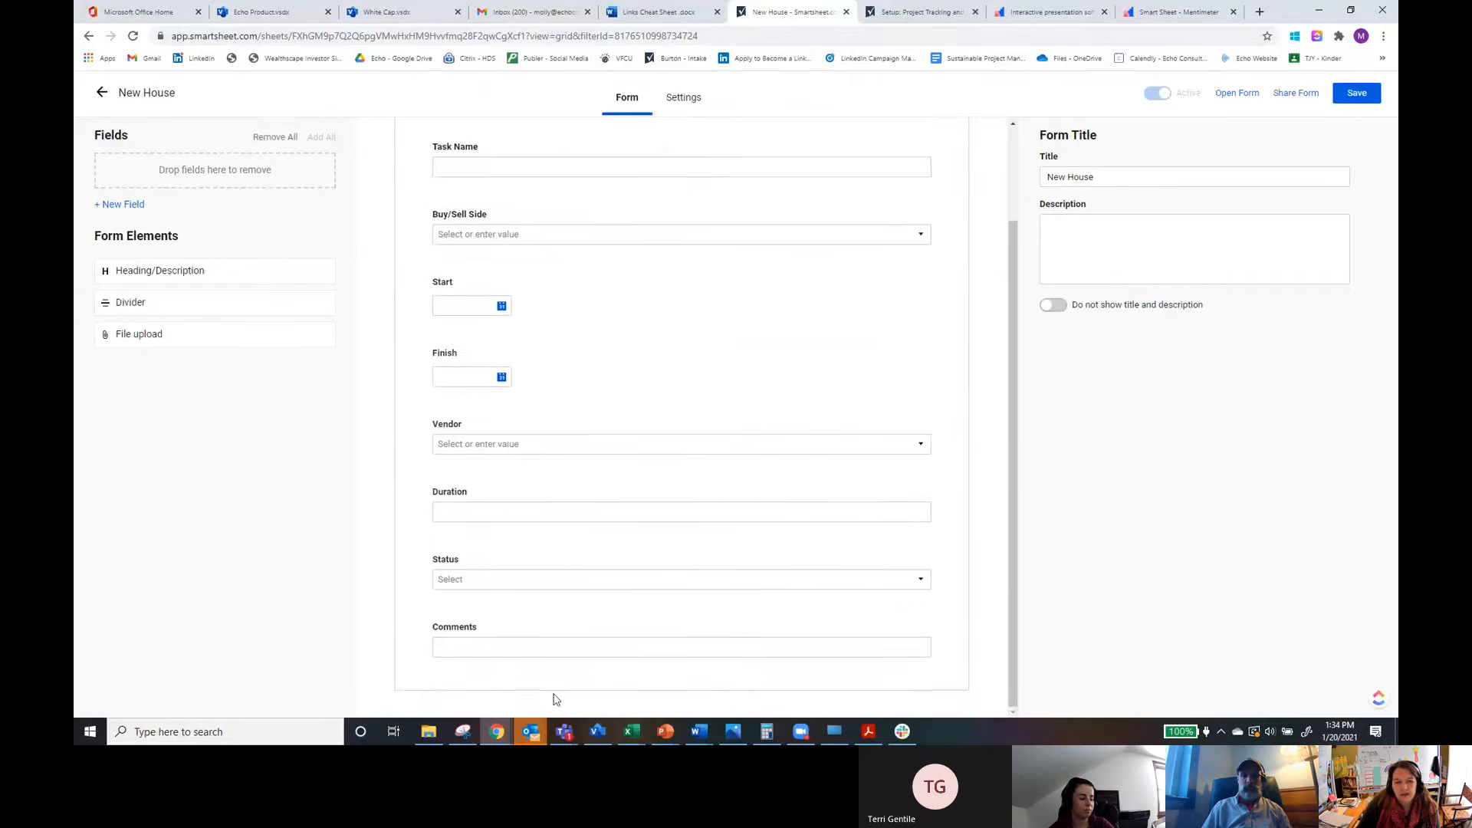
{"action": "scroll", "coordinate": [550, 629], "scroll_direction": "up", "scroll_amount": 3}
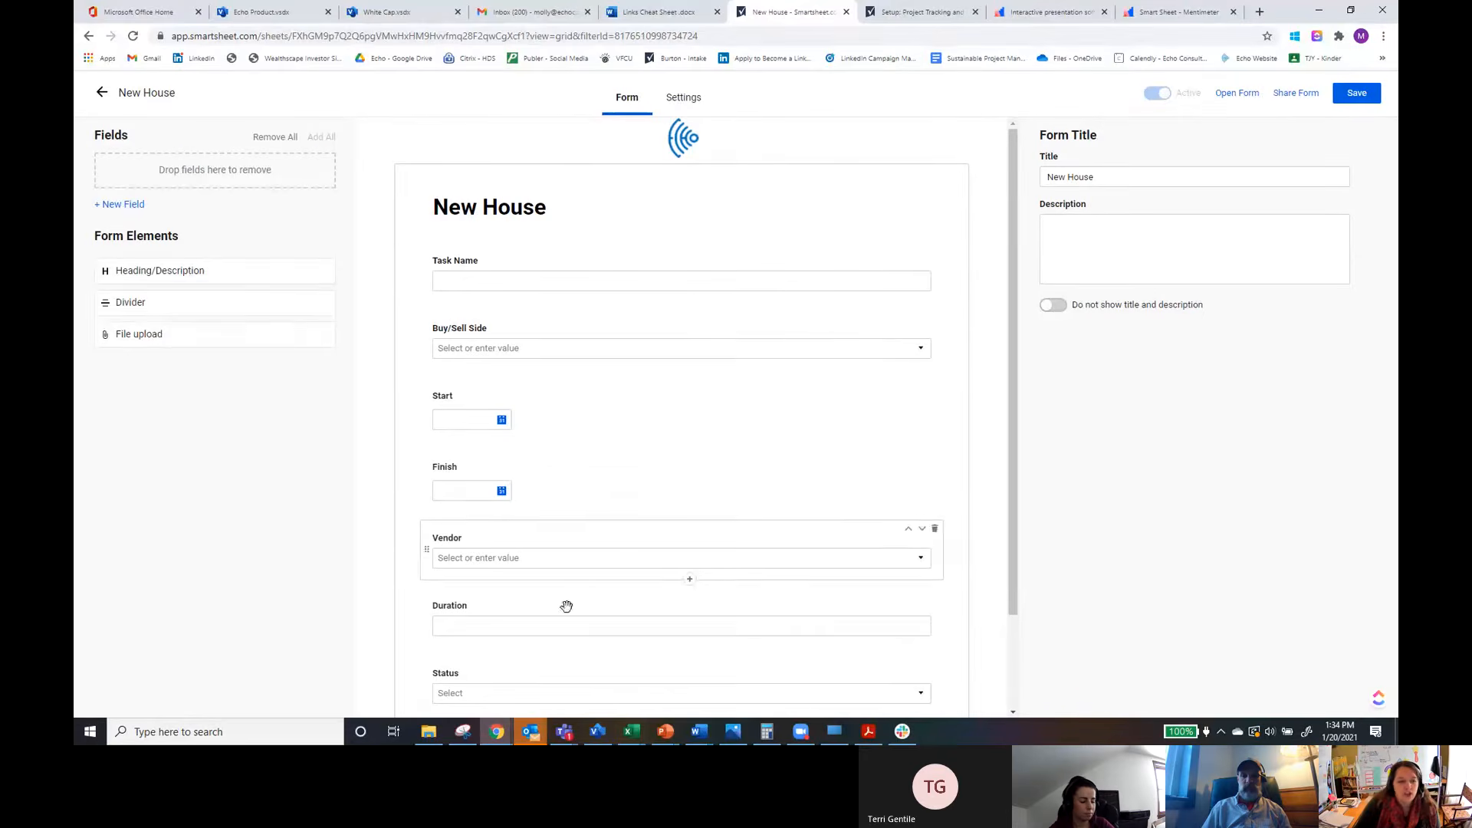
{"action": "left_click_drag", "start_coordinate": [378, 495], "coordinate": [228, 360]}
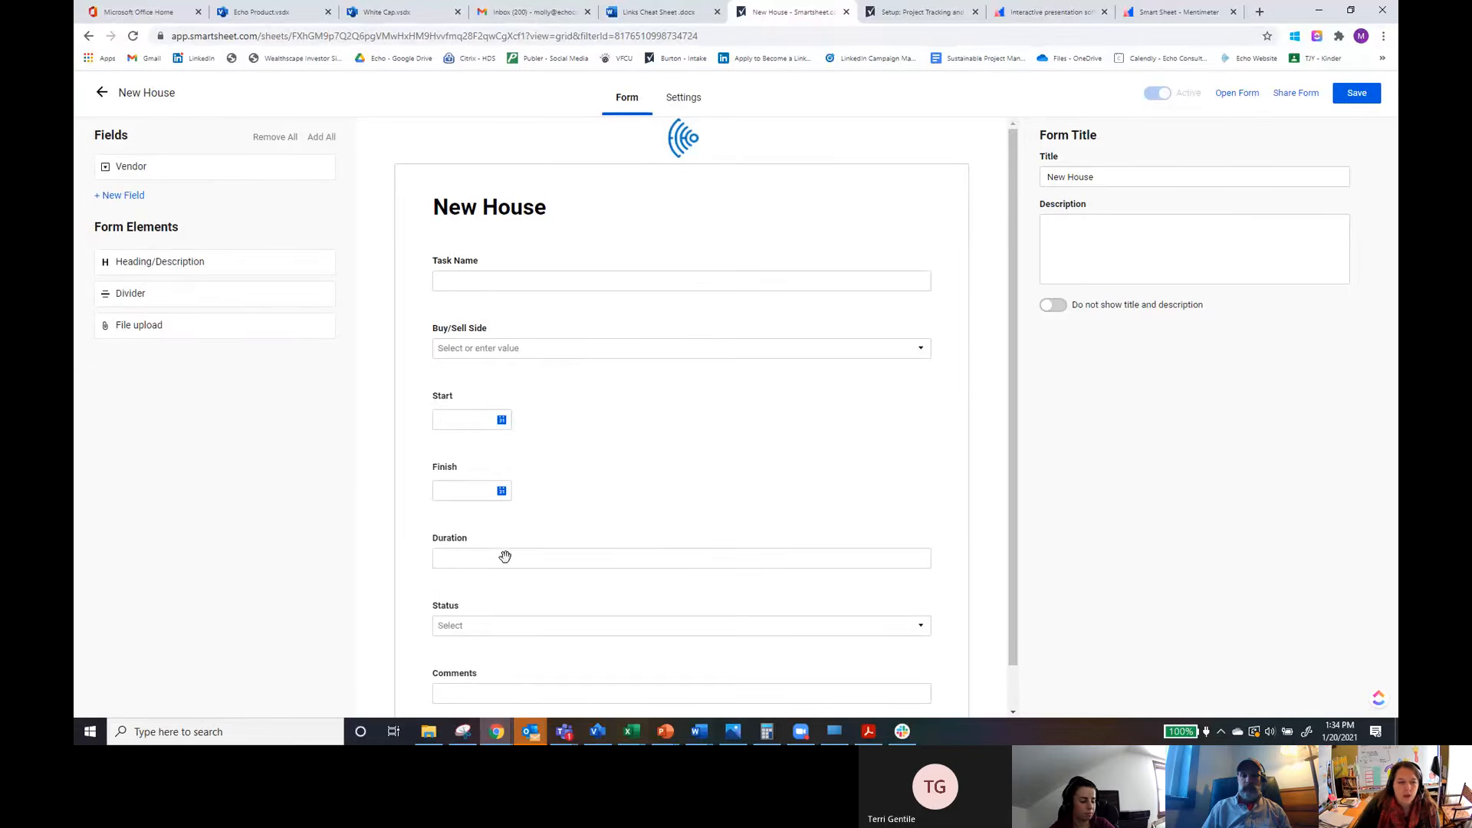
Step: Move the Duration field below Buy/Sell Side and add a Heading element at the top of the form
{"action": "left_click_drag", "start_coordinate": [555, 543], "coordinate": [575, 507]}
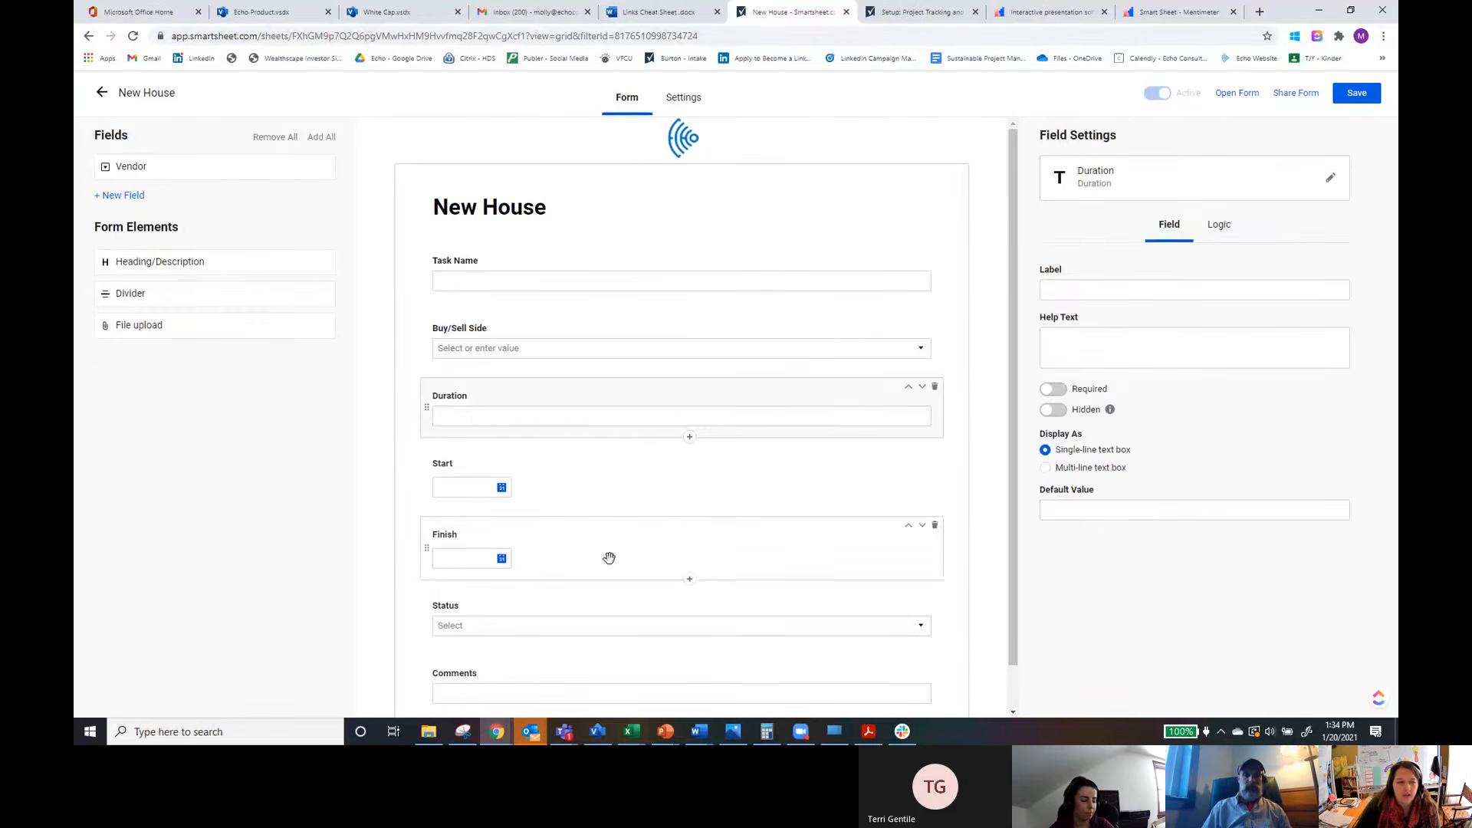
{"action": "left_click_drag", "start_coordinate": [173, 274], "coordinate": [475, 278]}
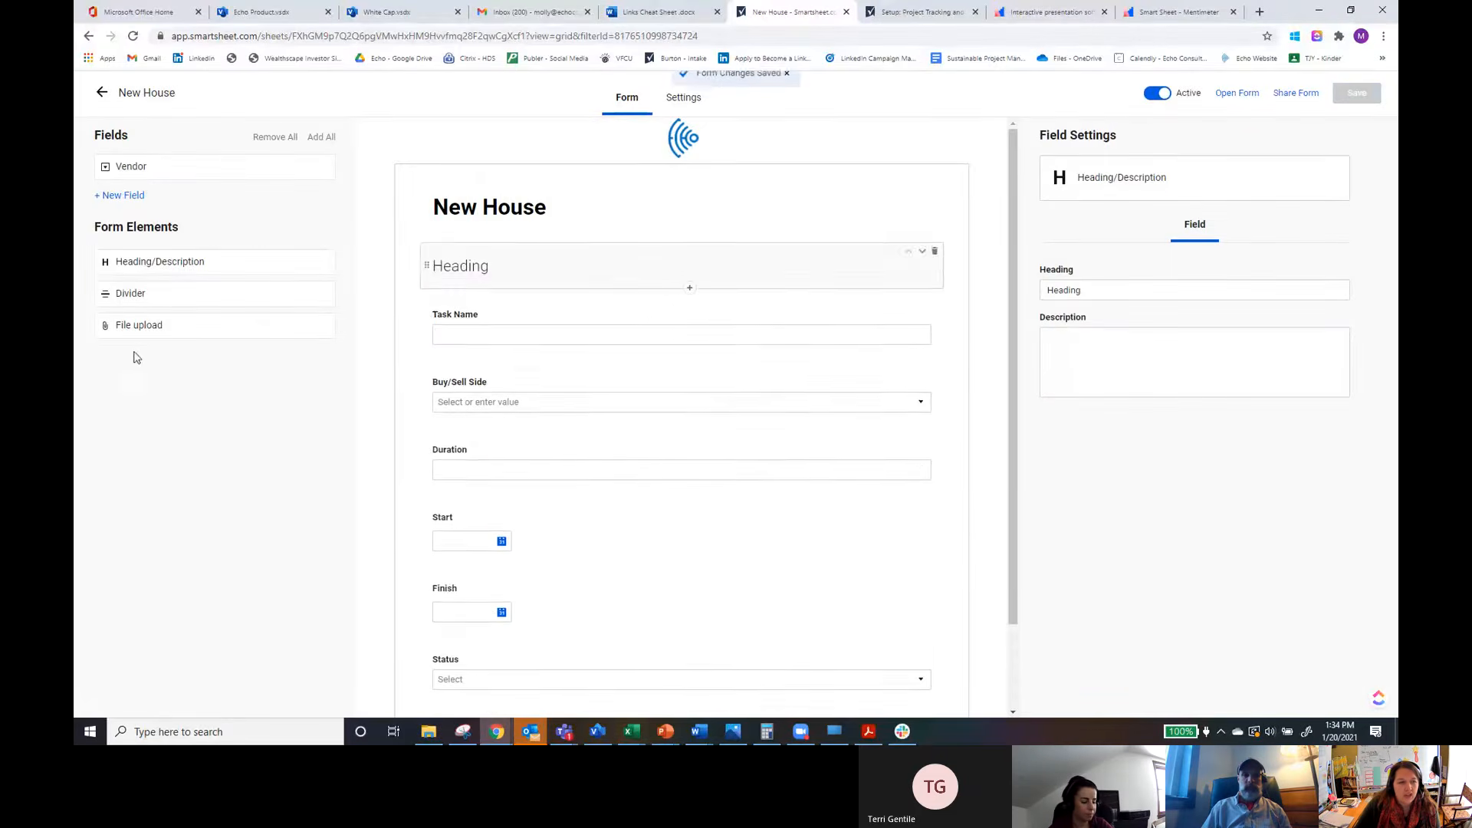
Step: Add a File upload element at the end of the form
{"action": "scroll", "coordinate": [706, 641], "scroll_direction": "down", "scroll_amount": 2}
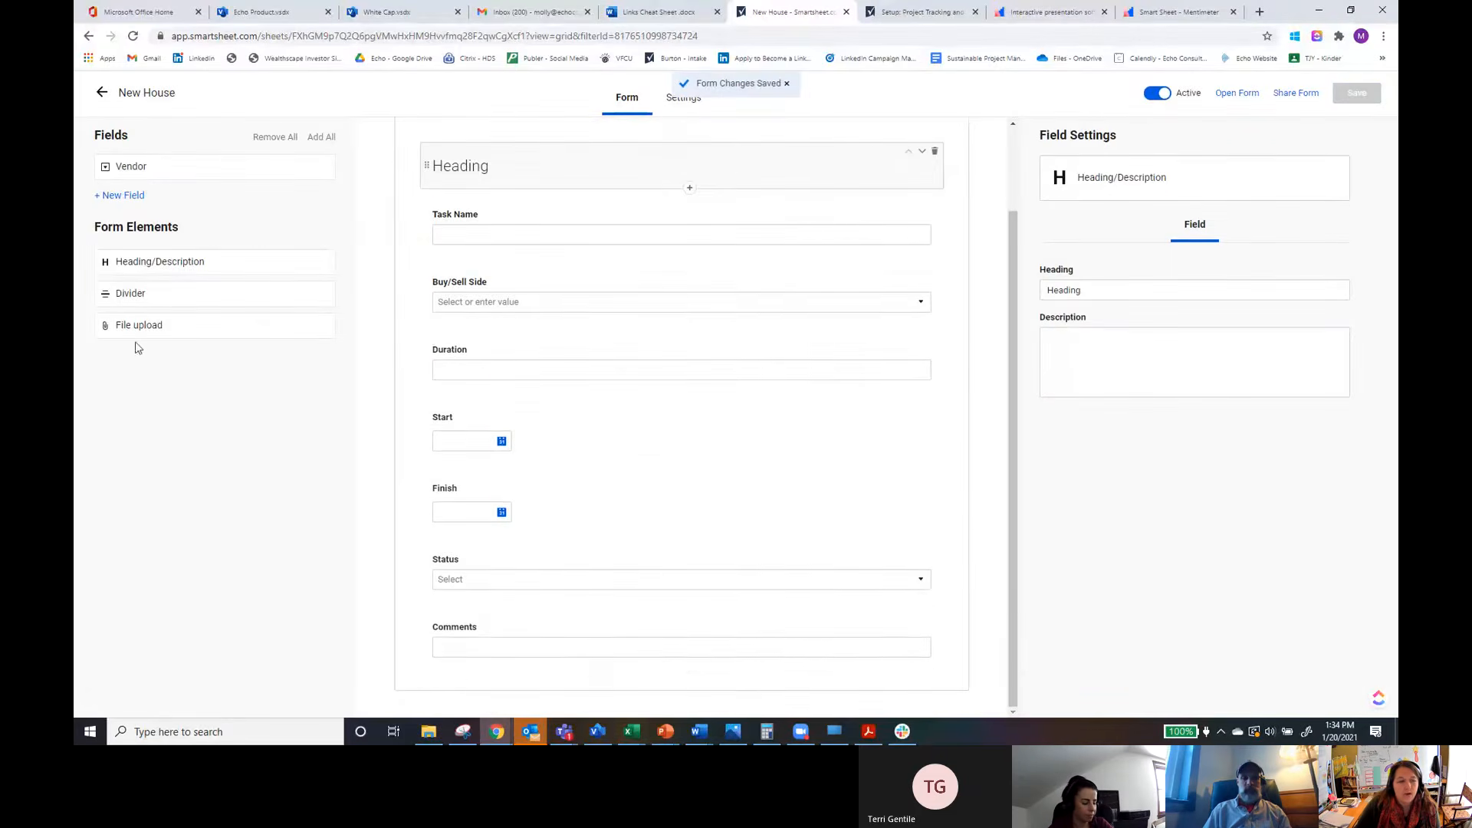
{"action": "left_click_drag", "start_coordinate": [550, 728], "coordinate": [507, 676]}
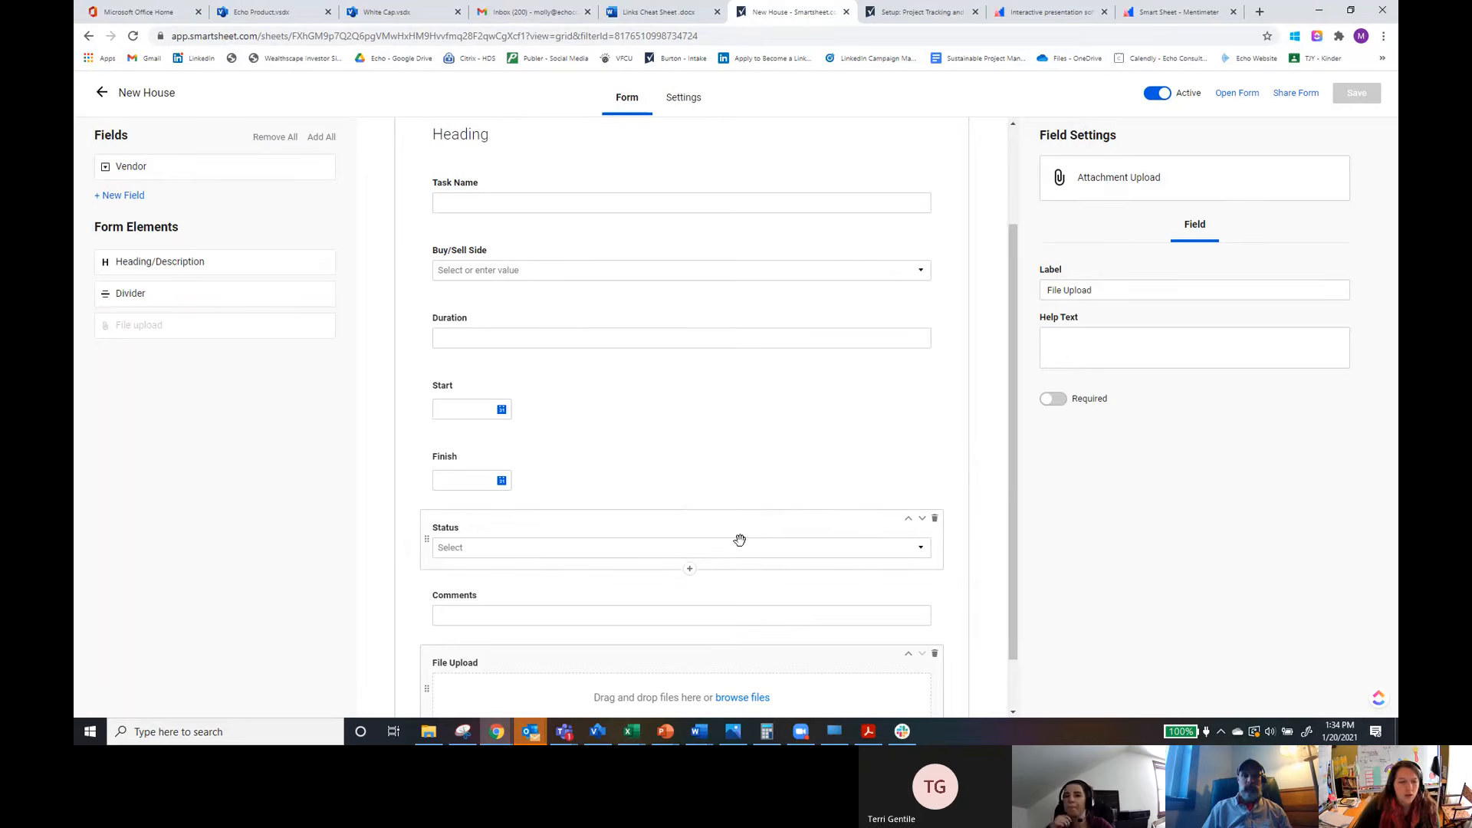
Step: Edit the Status column properties to add an On hold dropdown value
{"action": "left_click", "coordinate": [603, 529]}
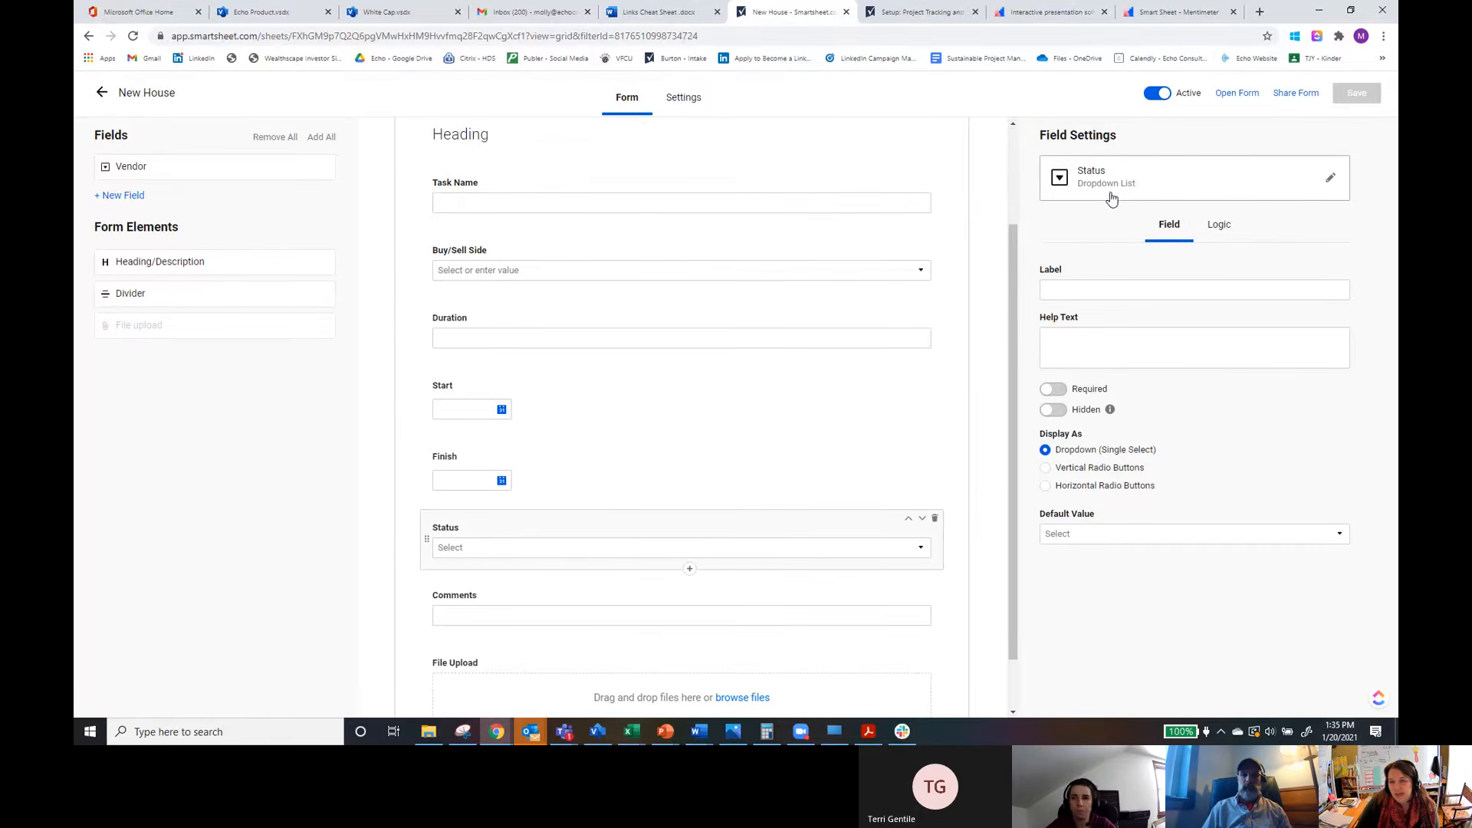
{"action": "left_click", "coordinate": [1331, 178]}
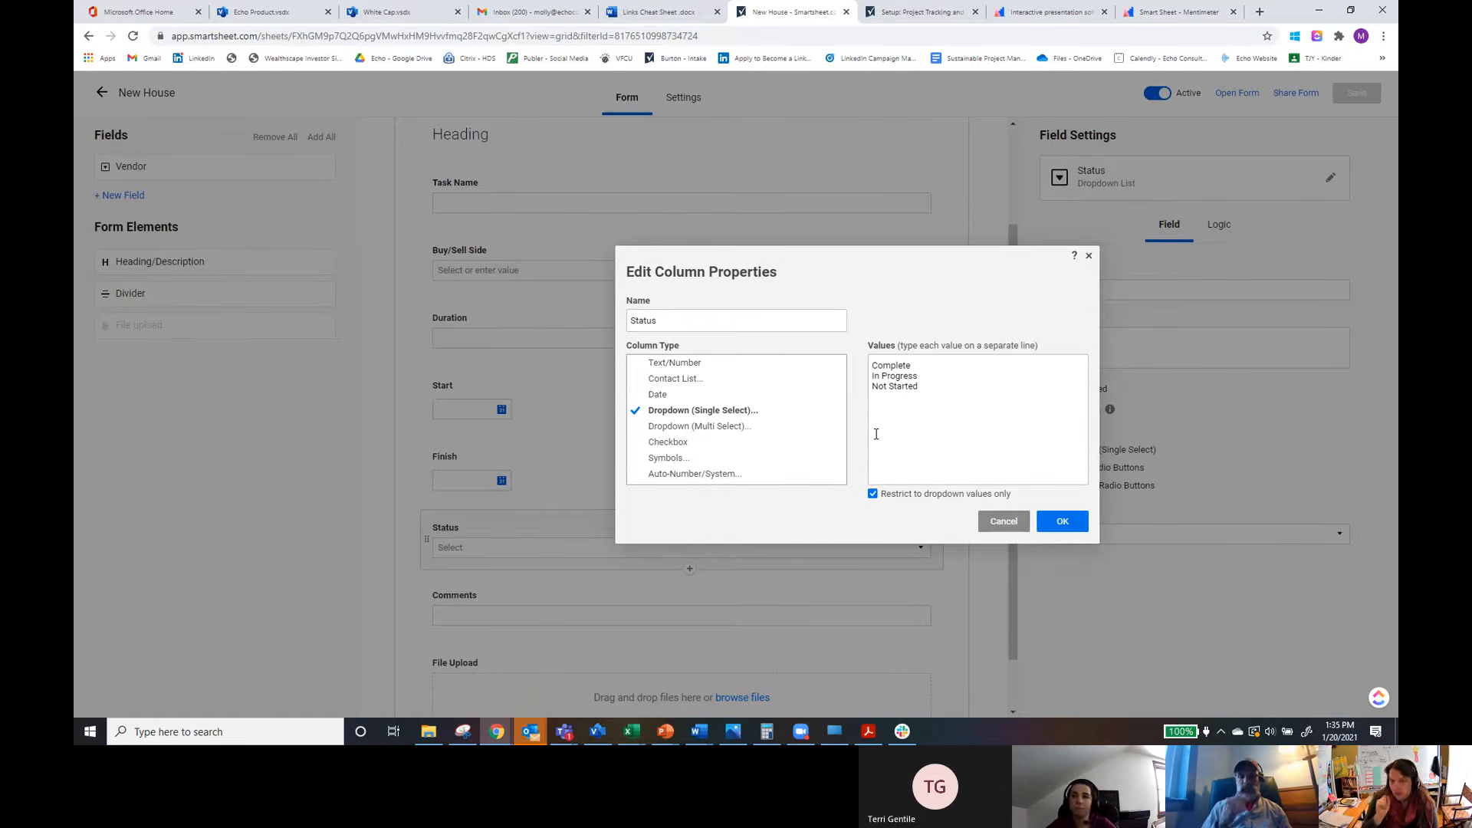
{"action": "left_click", "coordinate": [950, 392]}
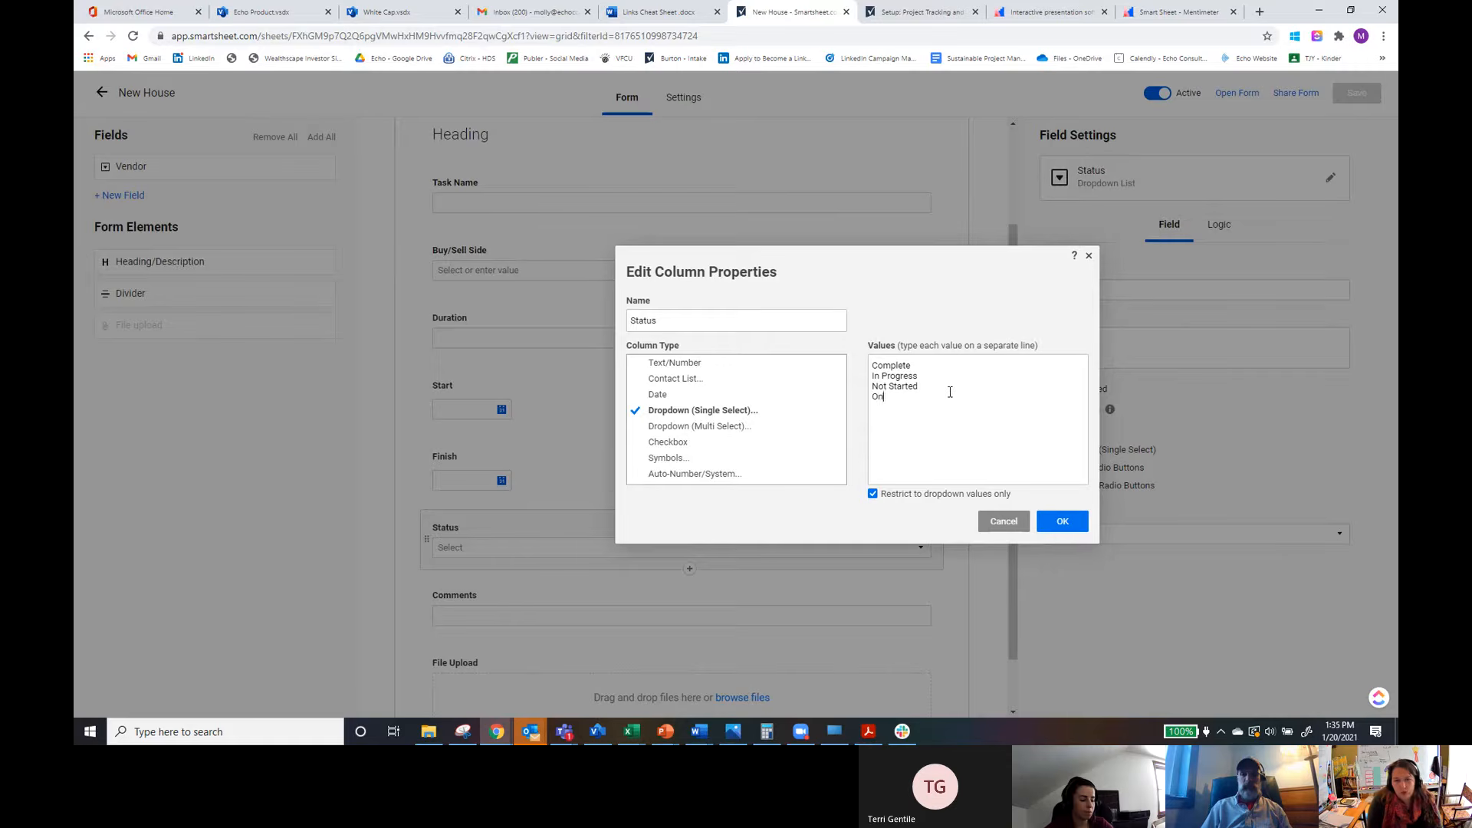
{"action": "type", "text": "On"}
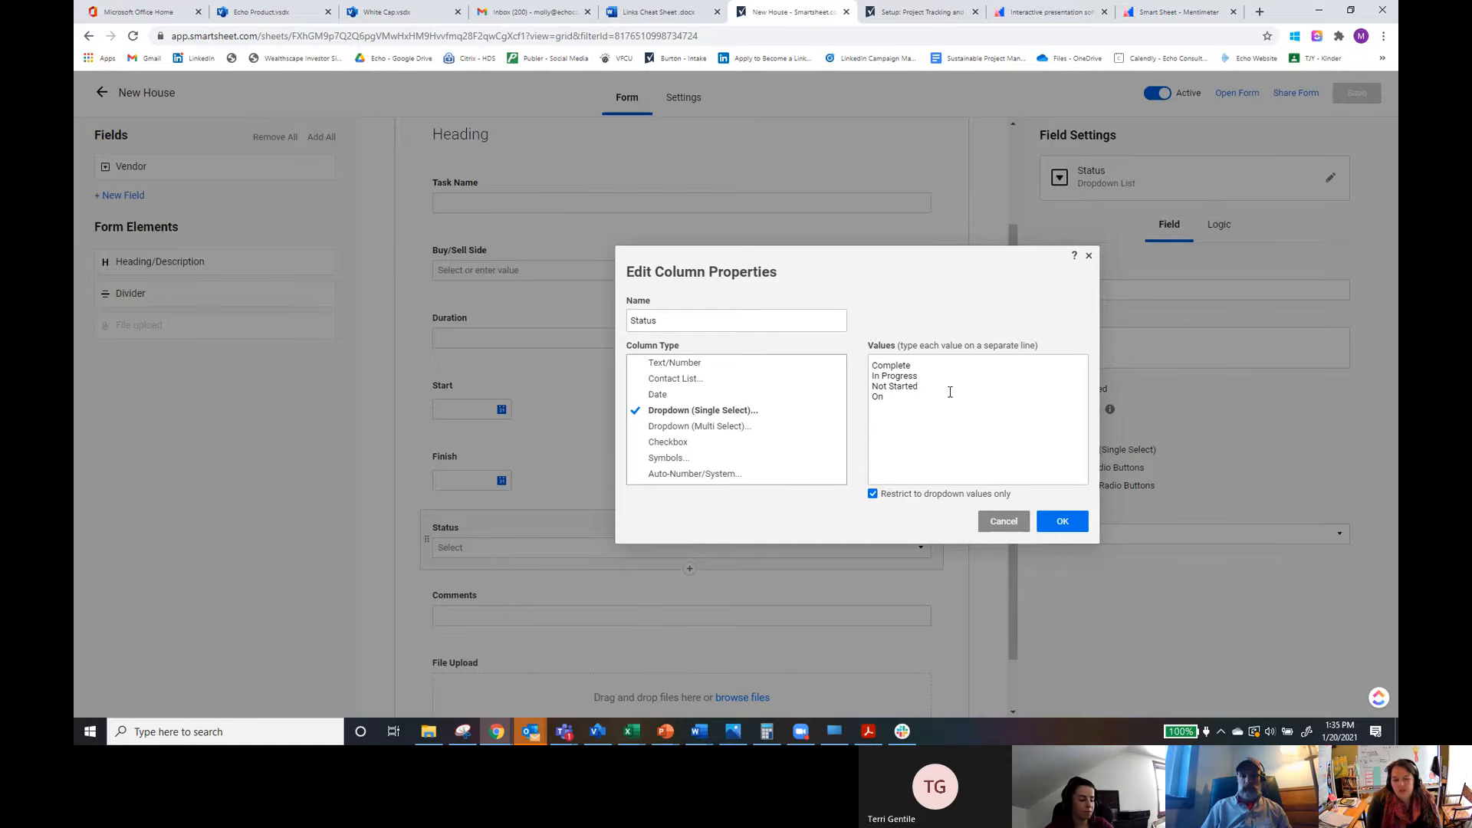
{"action": "type", "text": " hold"}
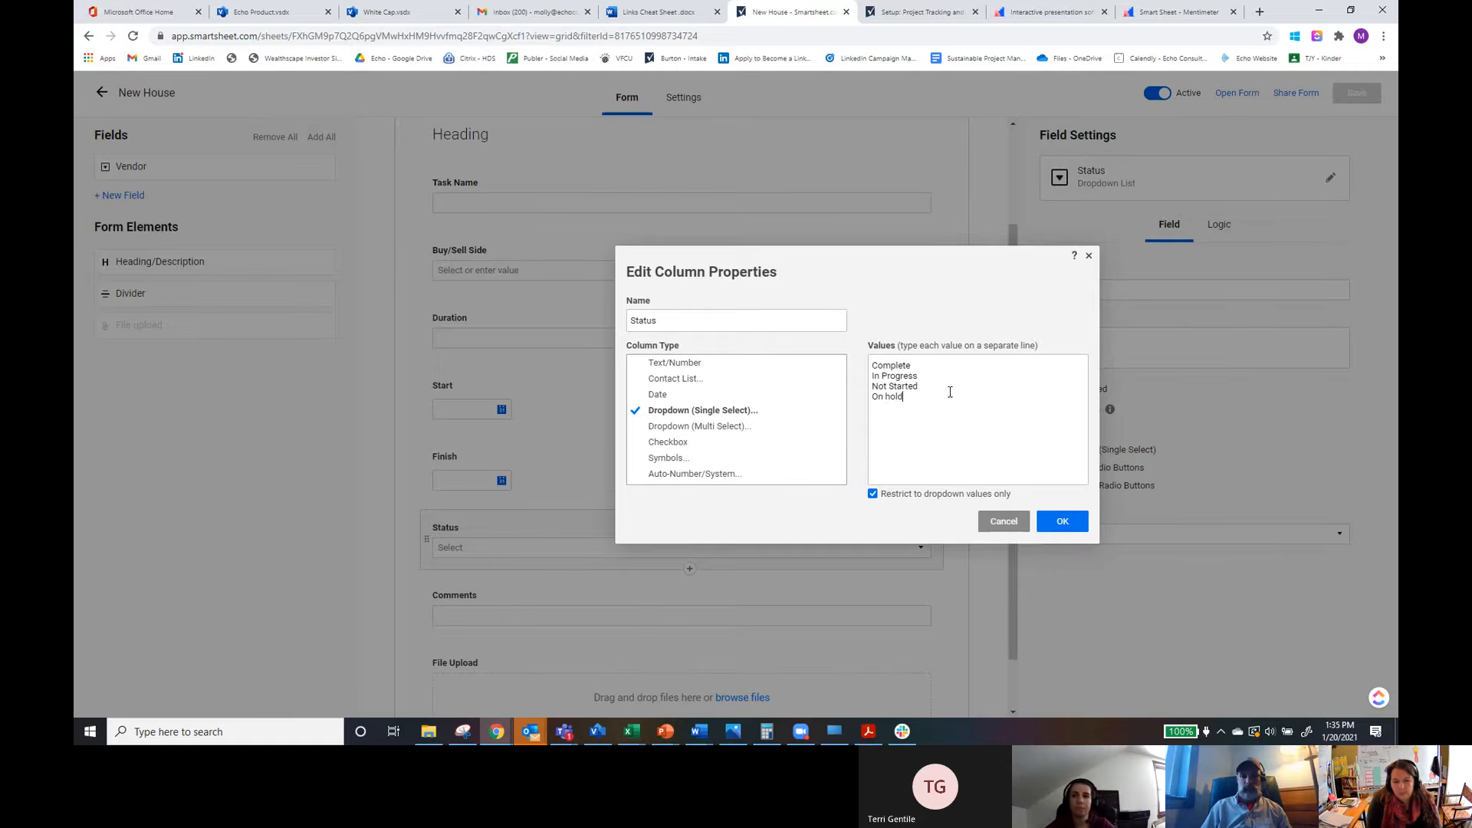
{"action": "left_click", "coordinate": [1047, 519]}
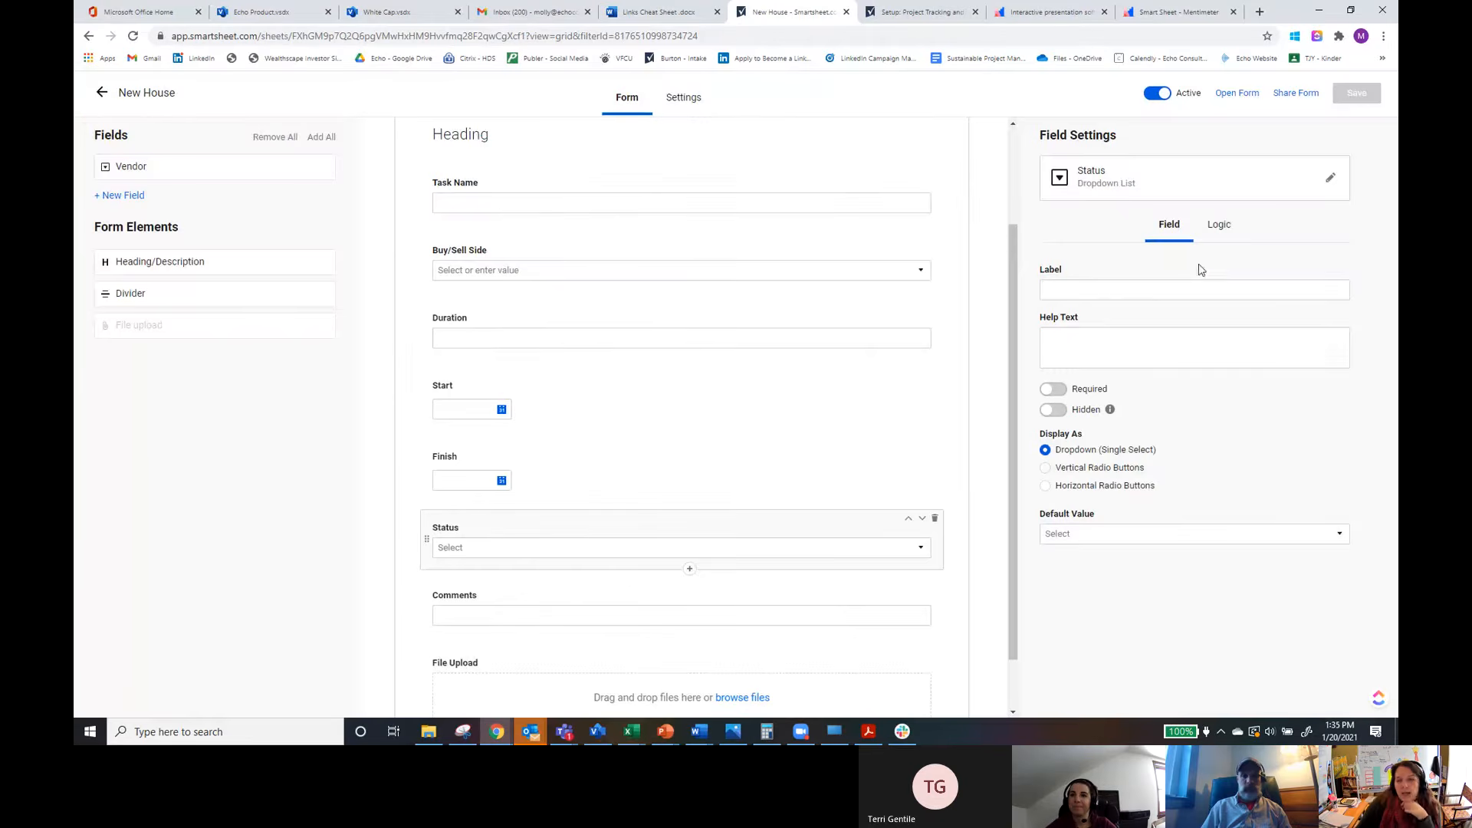
Step: Label the Status field Project Status with the help text 'Is your project started yet.'
{"action": "left_click", "coordinate": [1059, 287]}
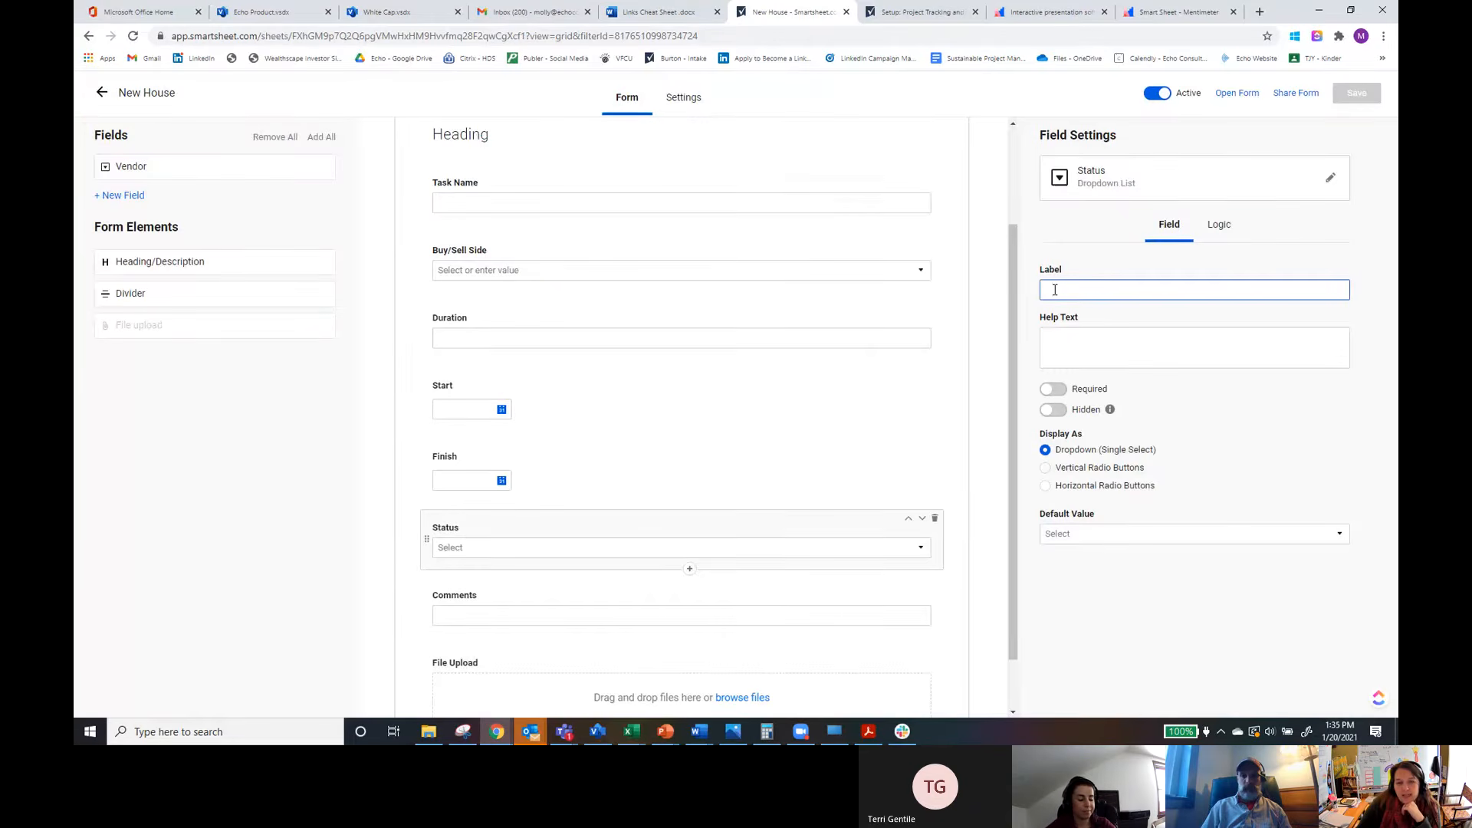
{"action": "type", "text": "Project Status"}
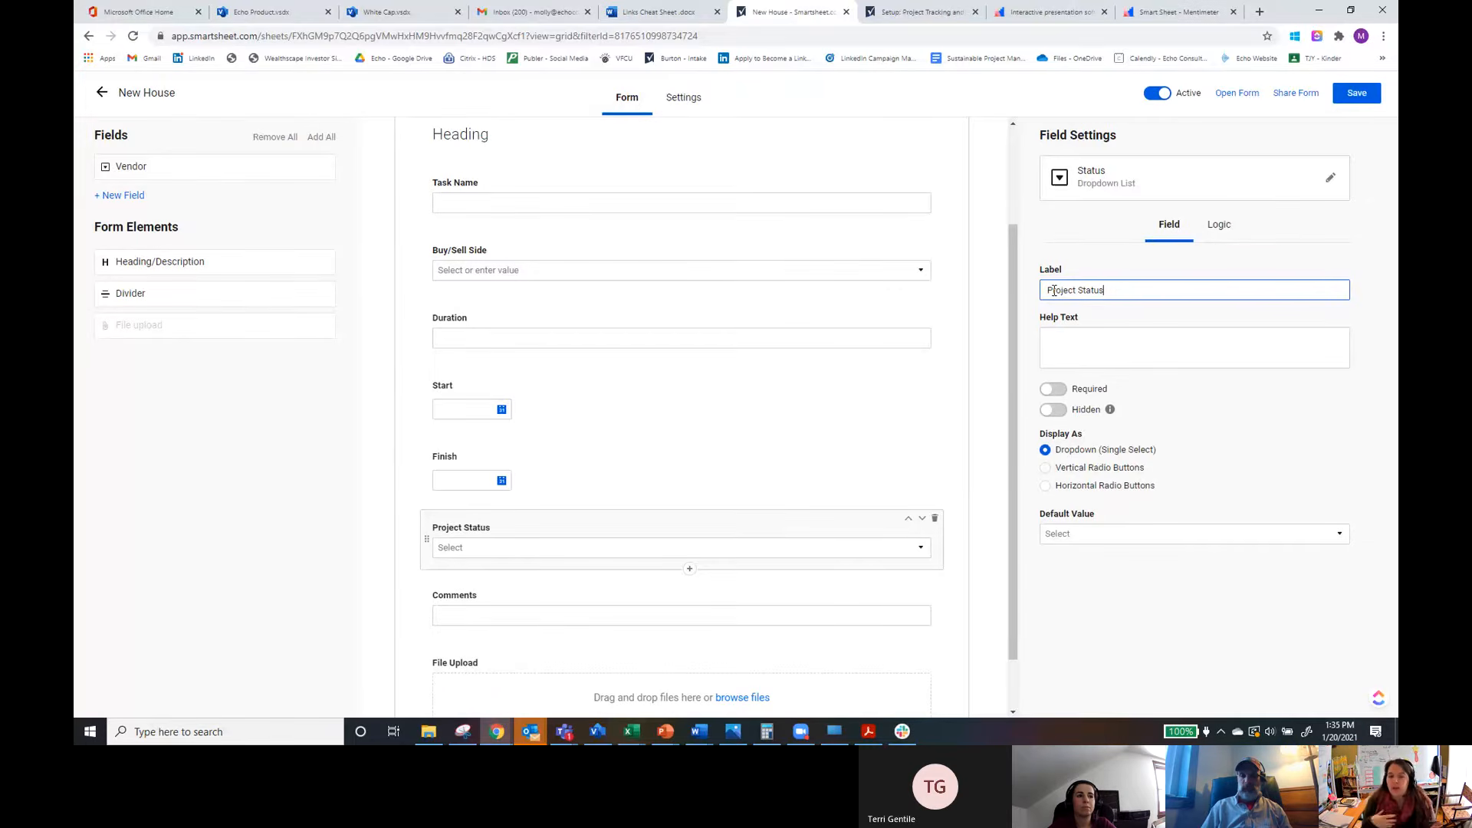
{"action": "left_click", "coordinate": [1090, 347]}
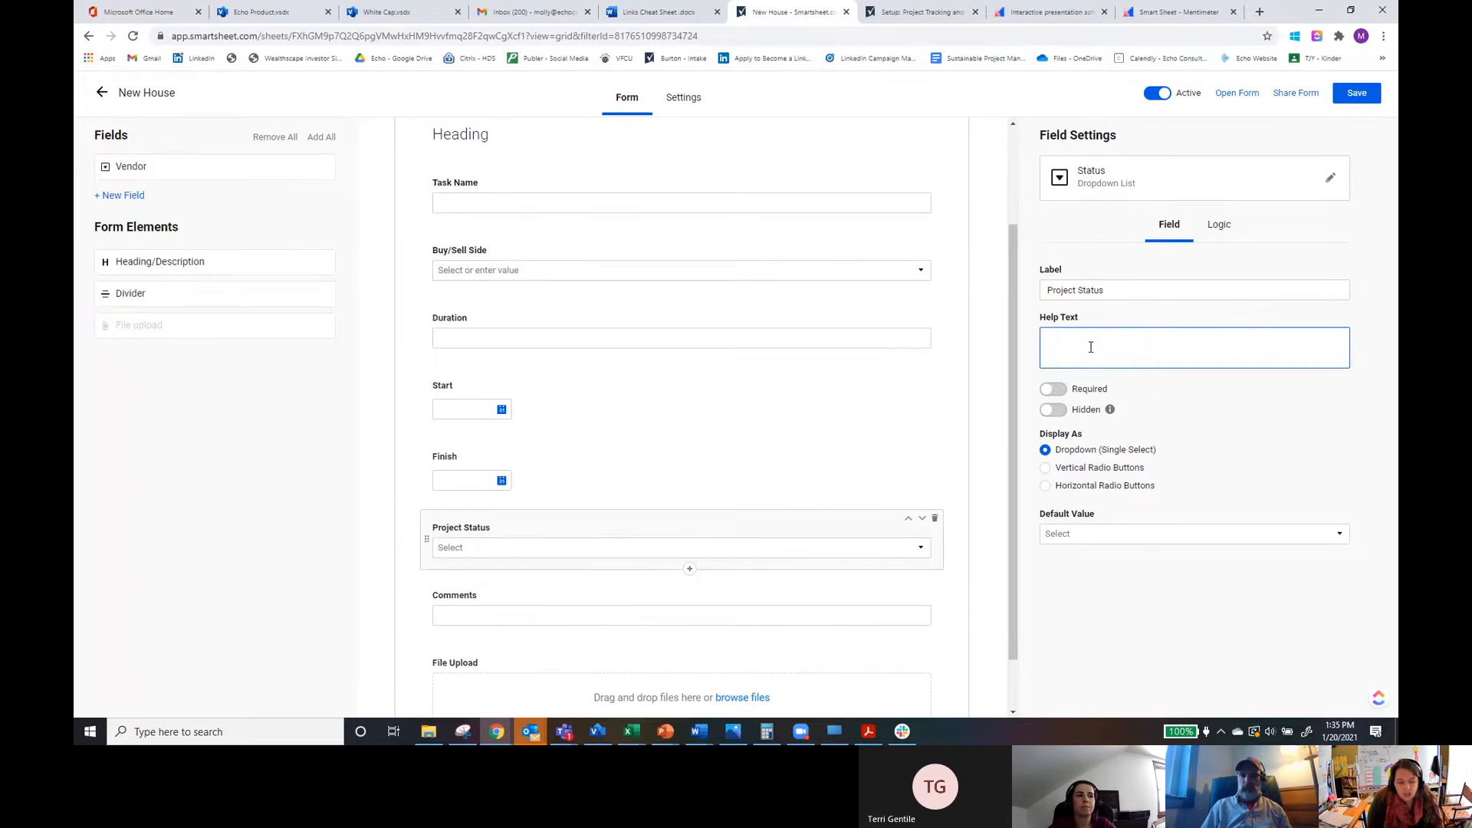
{"action": "type", "text": "Is your project started yet."}
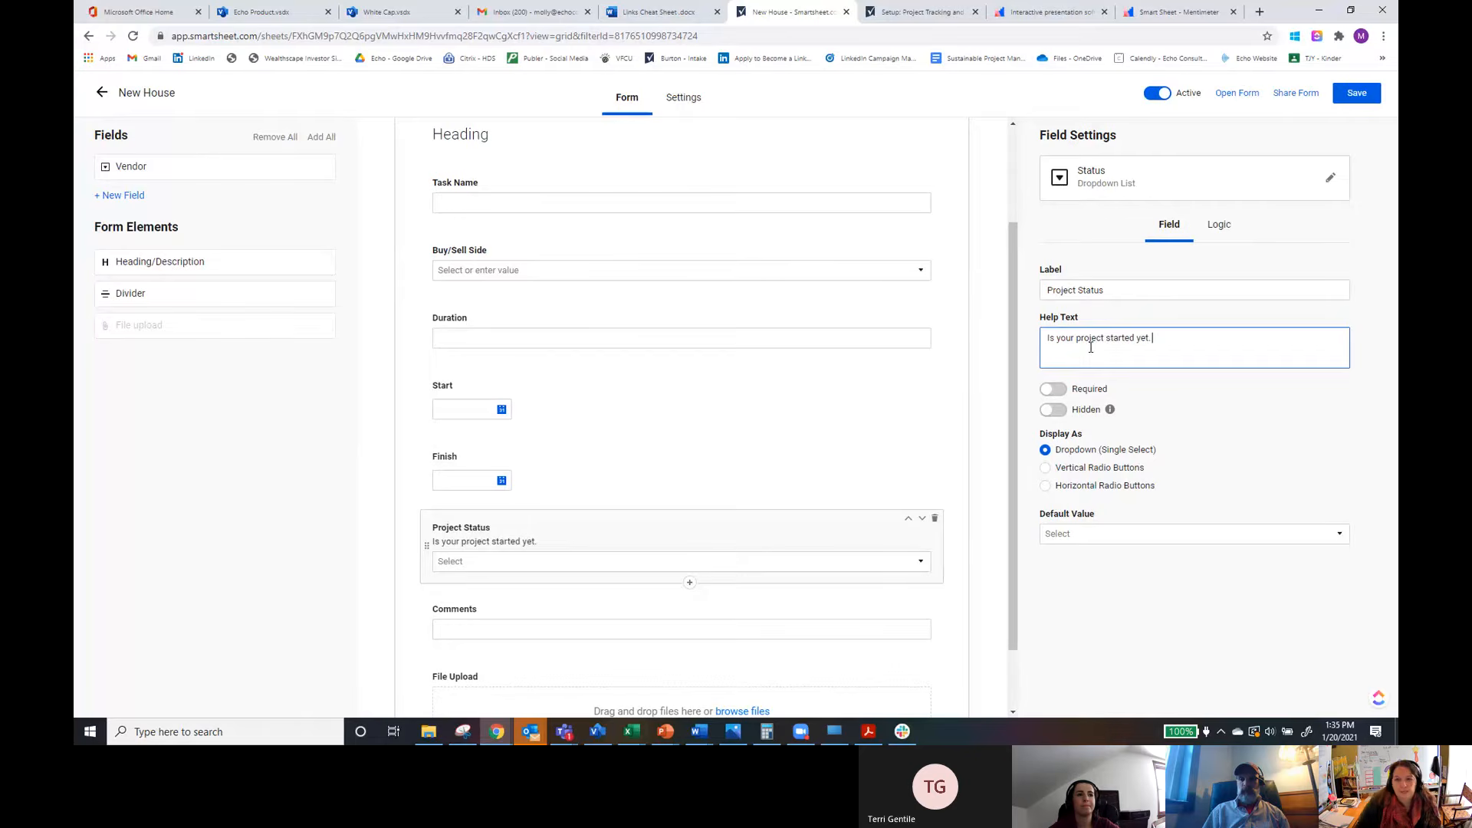
{"action": "left_click", "coordinate": [1059, 393]}
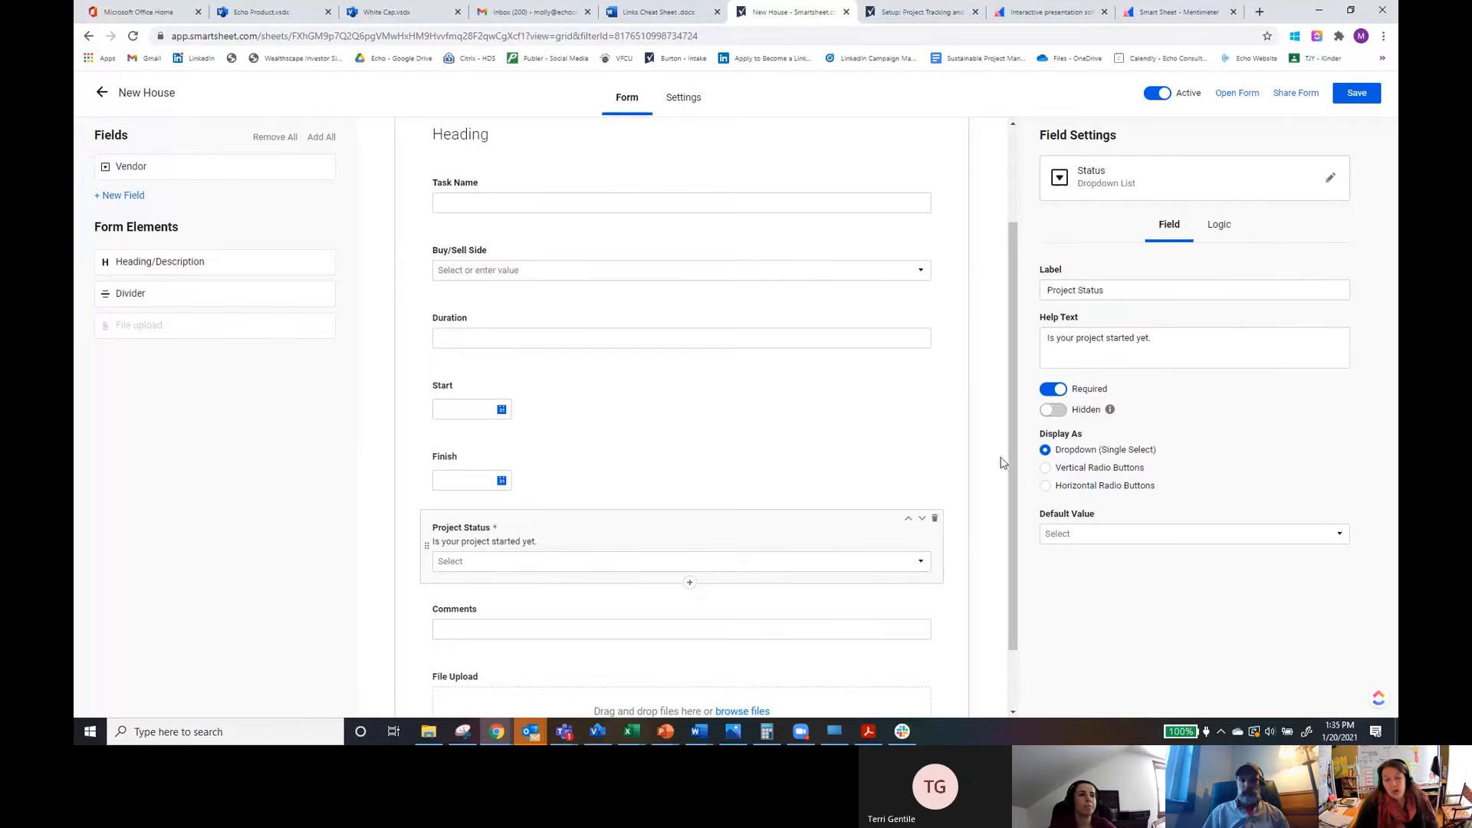
{"action": "left_click", "coordinate": [1058, 413]}
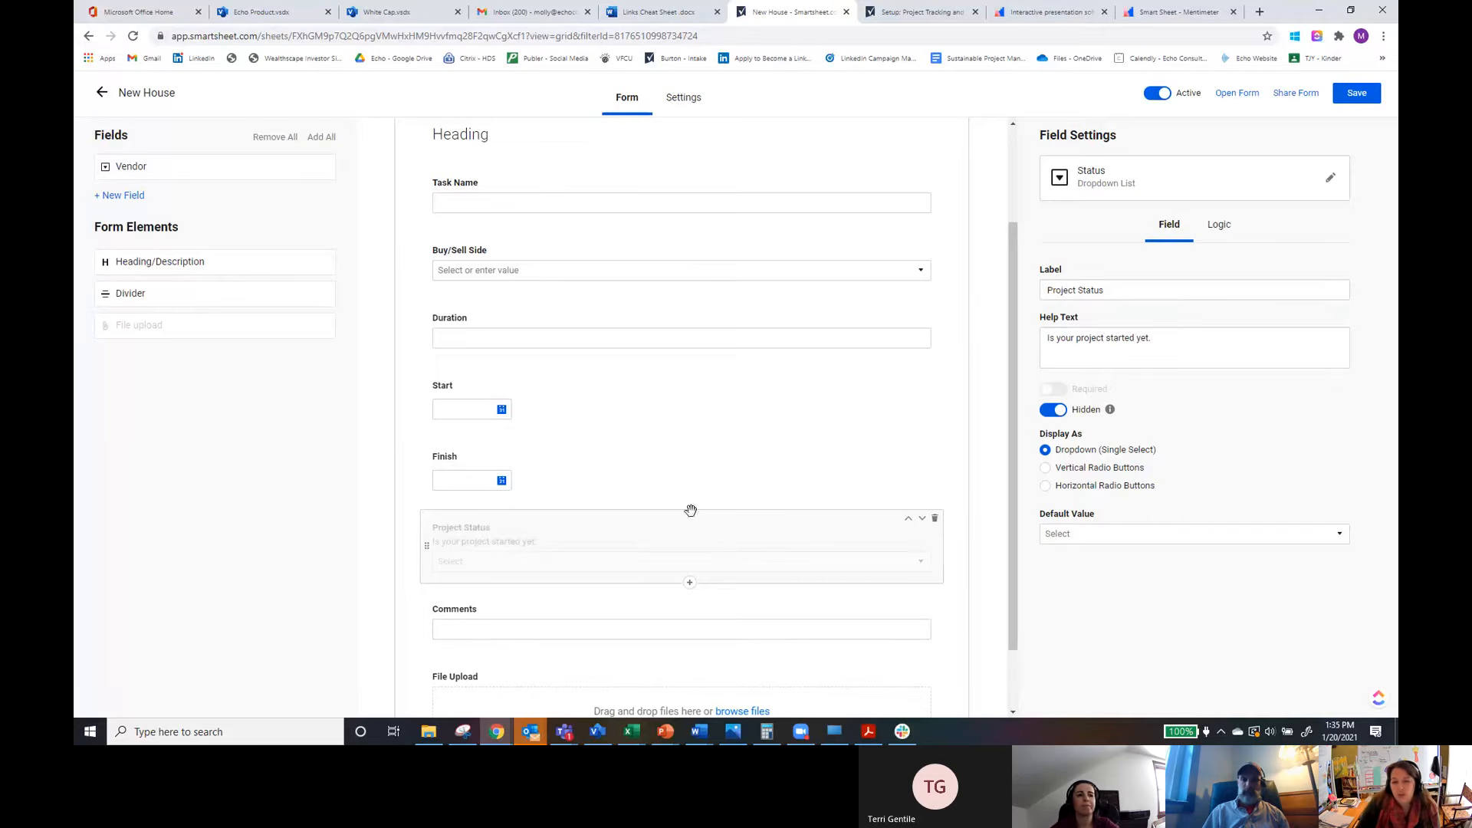
{"action": "left_click", "coordinate": [1044, 412]}
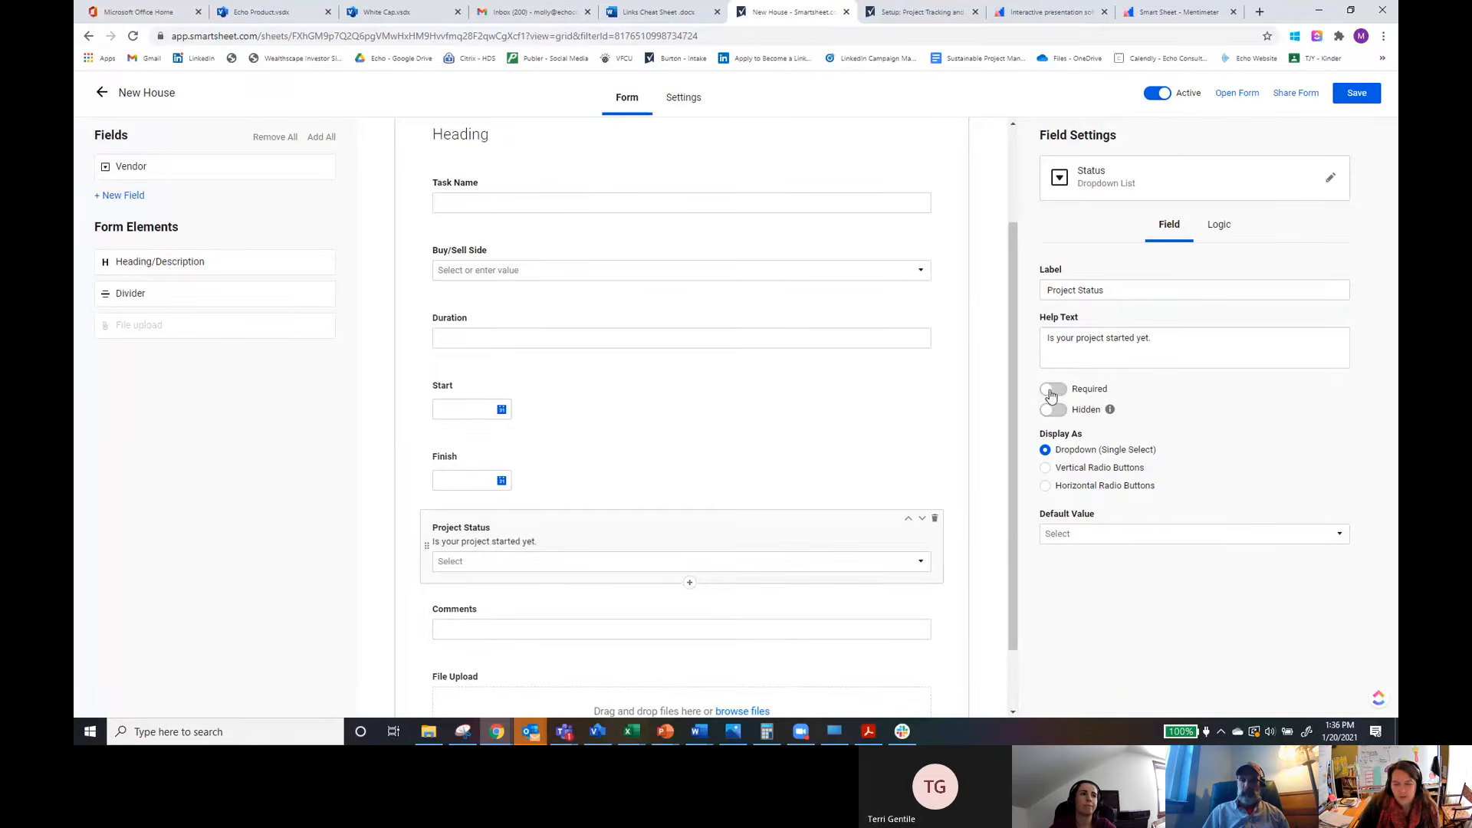
Step: Set the Project Status default value to In Progress and display it as horizontal radio buttons
{"action": "left_click", "coordinate": [1079, 536]}
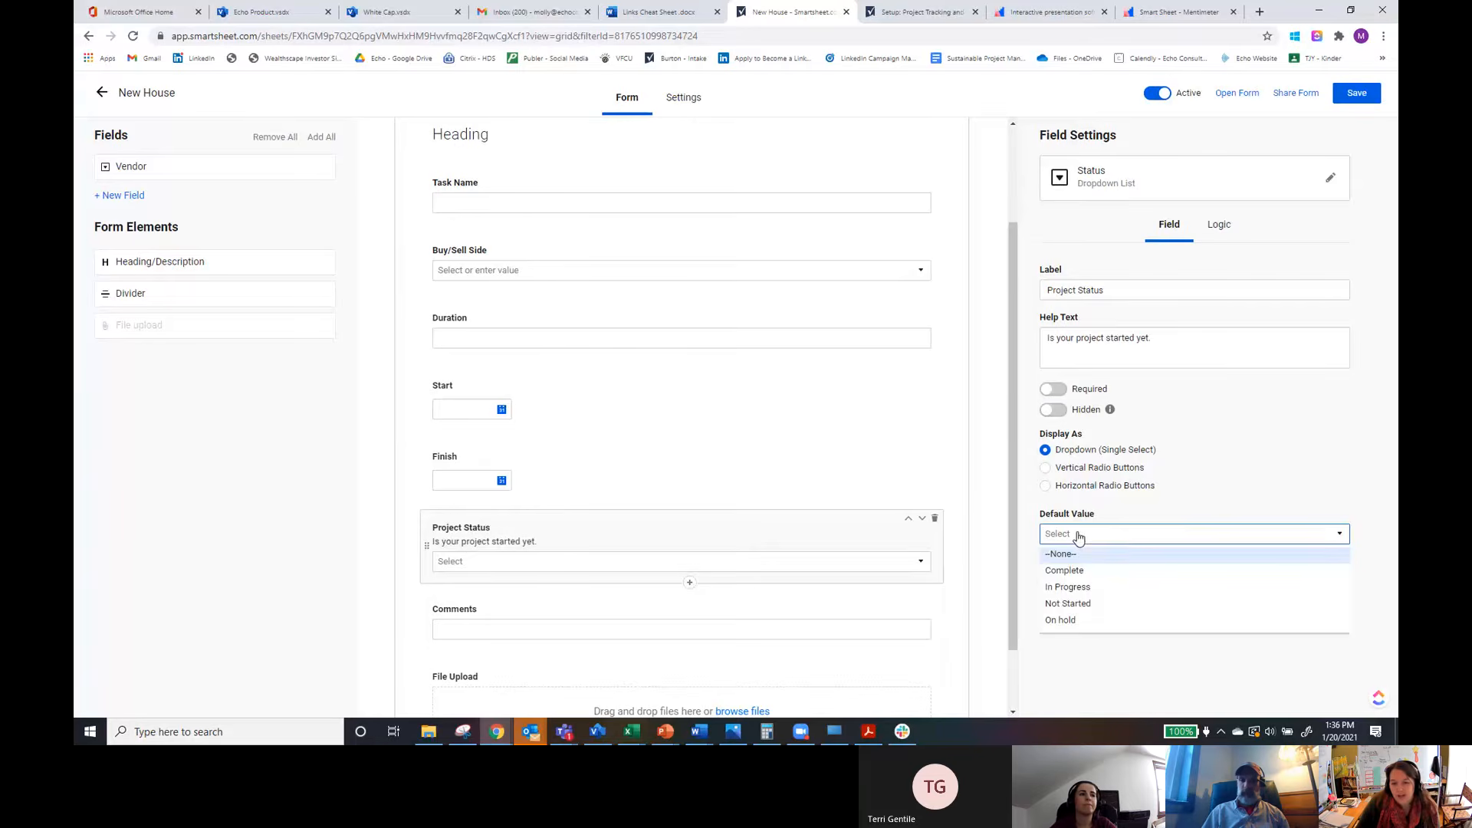
{"action": "left_click", "coordinate": [1074, 603]}
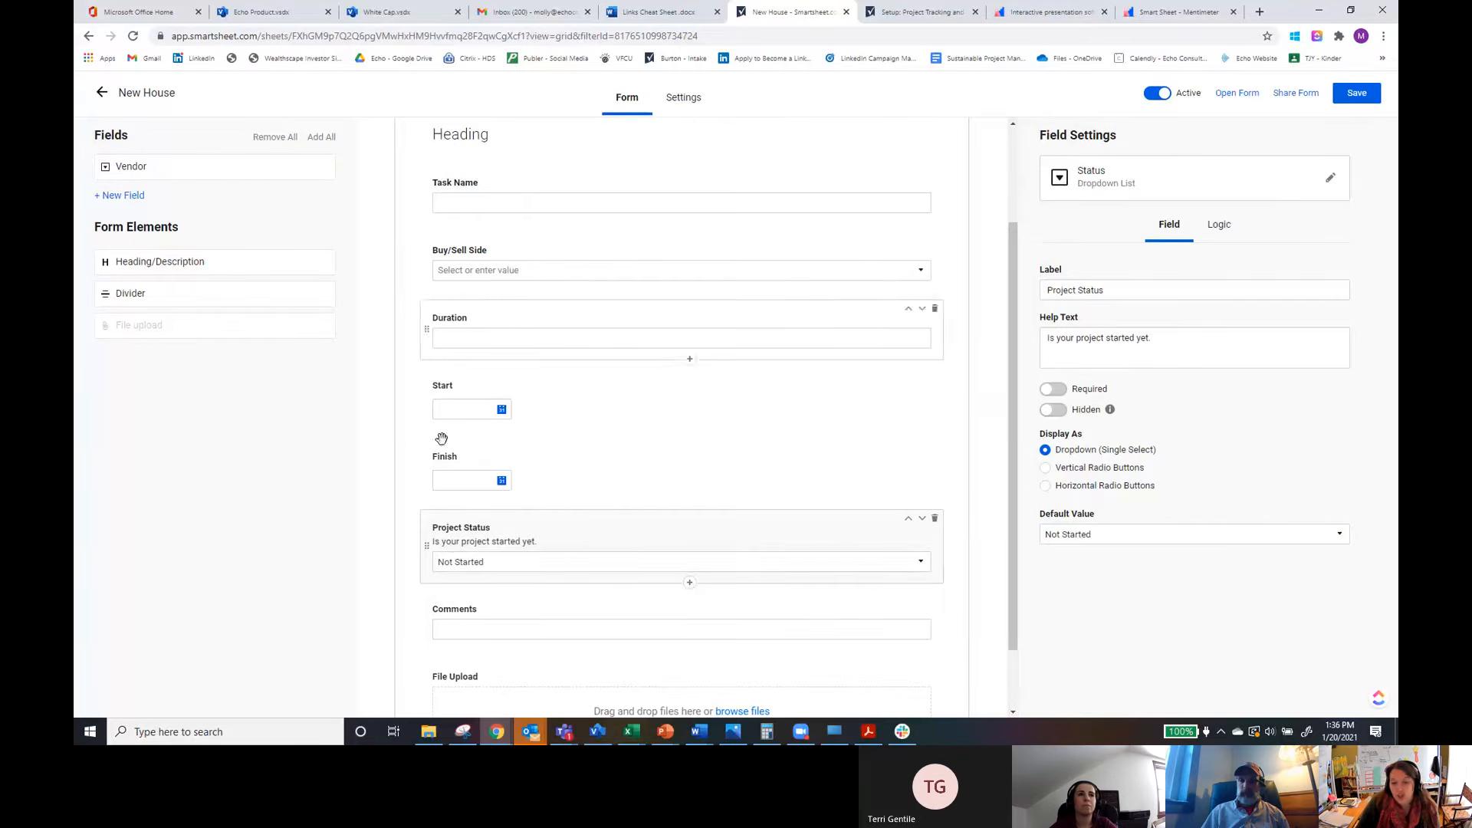
{"action": "left_click", "coordinate": [1055, 411]}
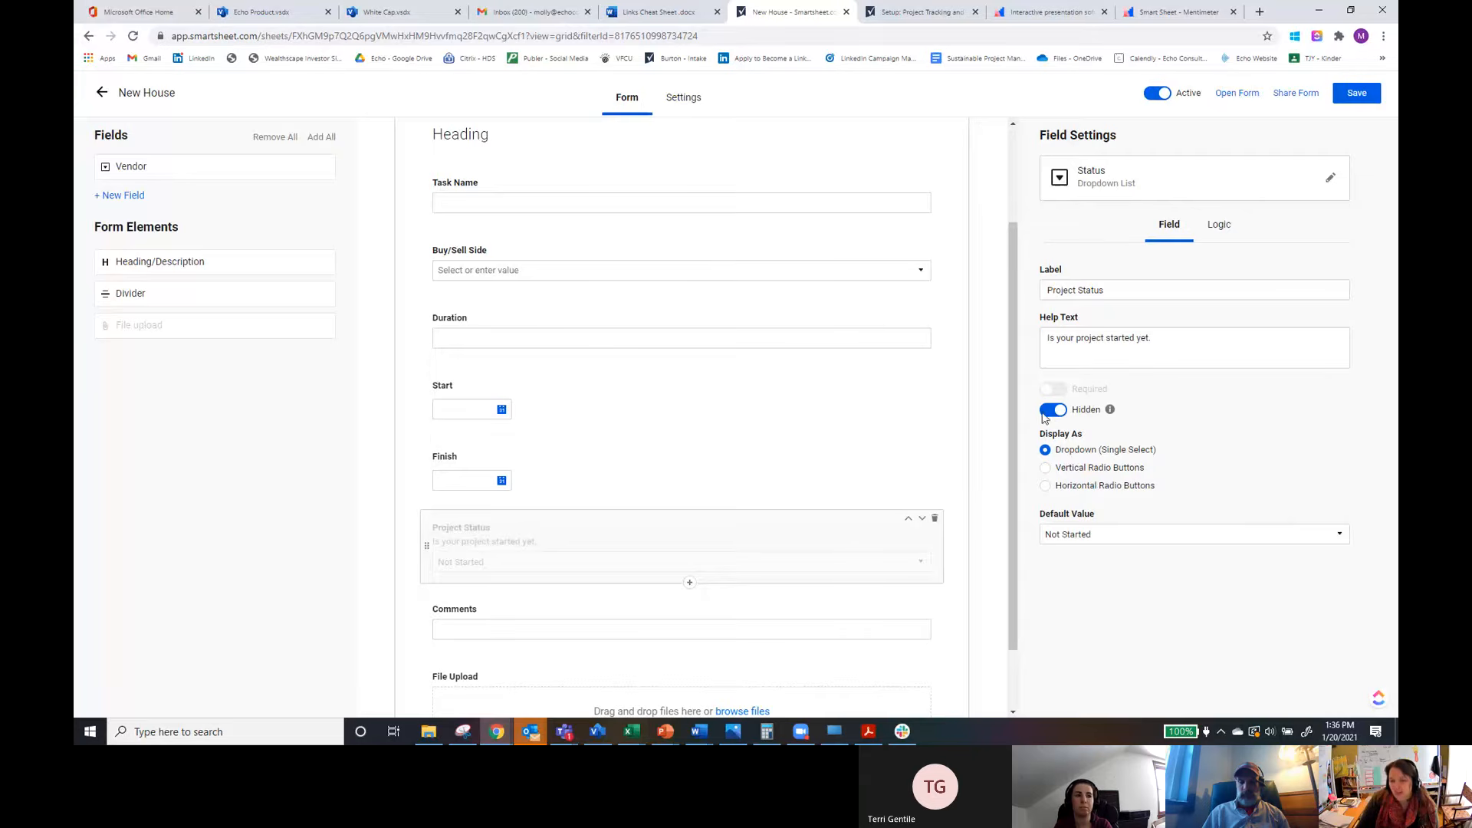
{"action": "left_click", "coordinate": [1071, 537]}
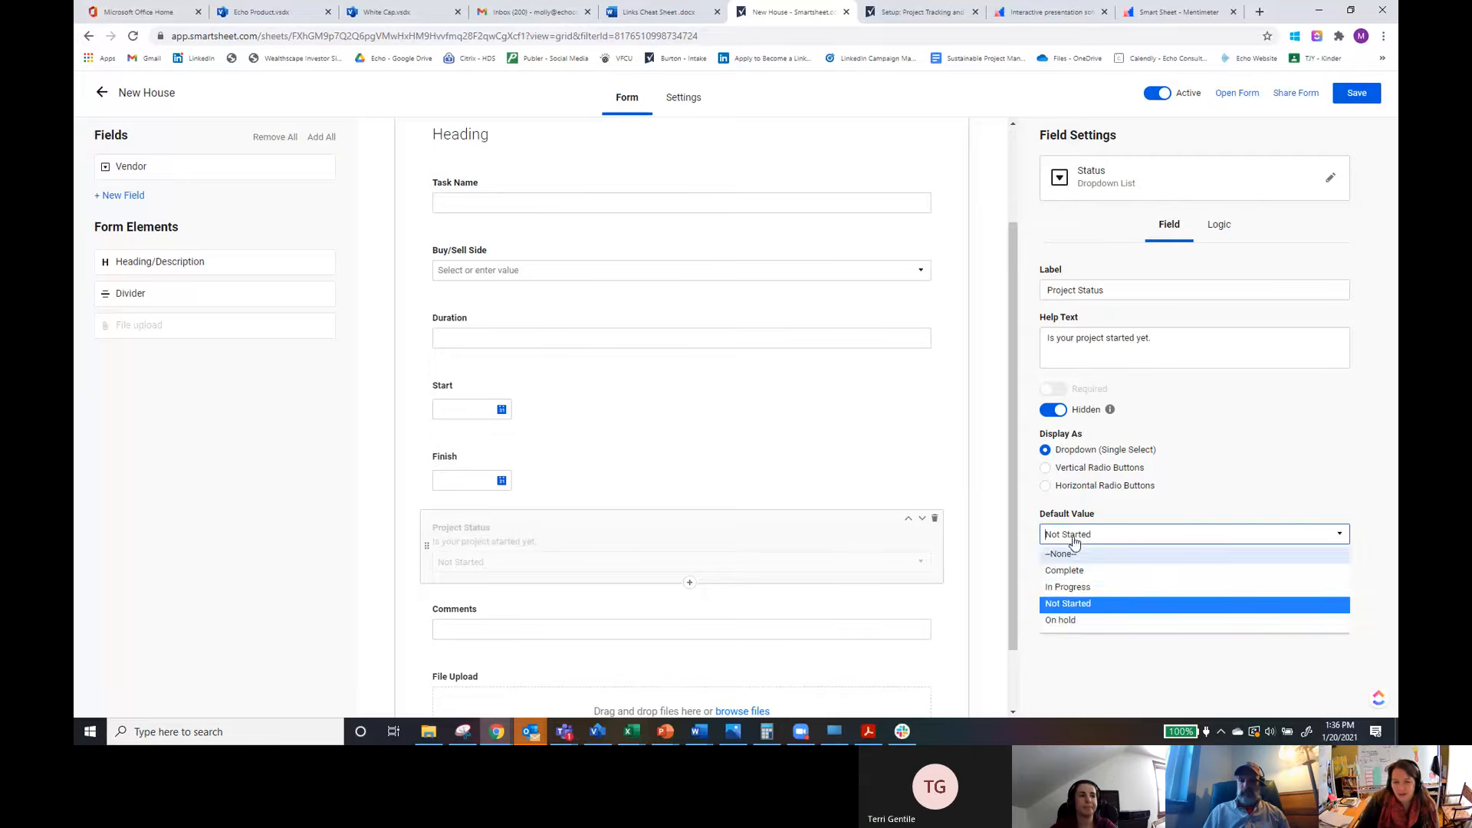
{"action": "left_click", "coordinate": [1072, 591]}
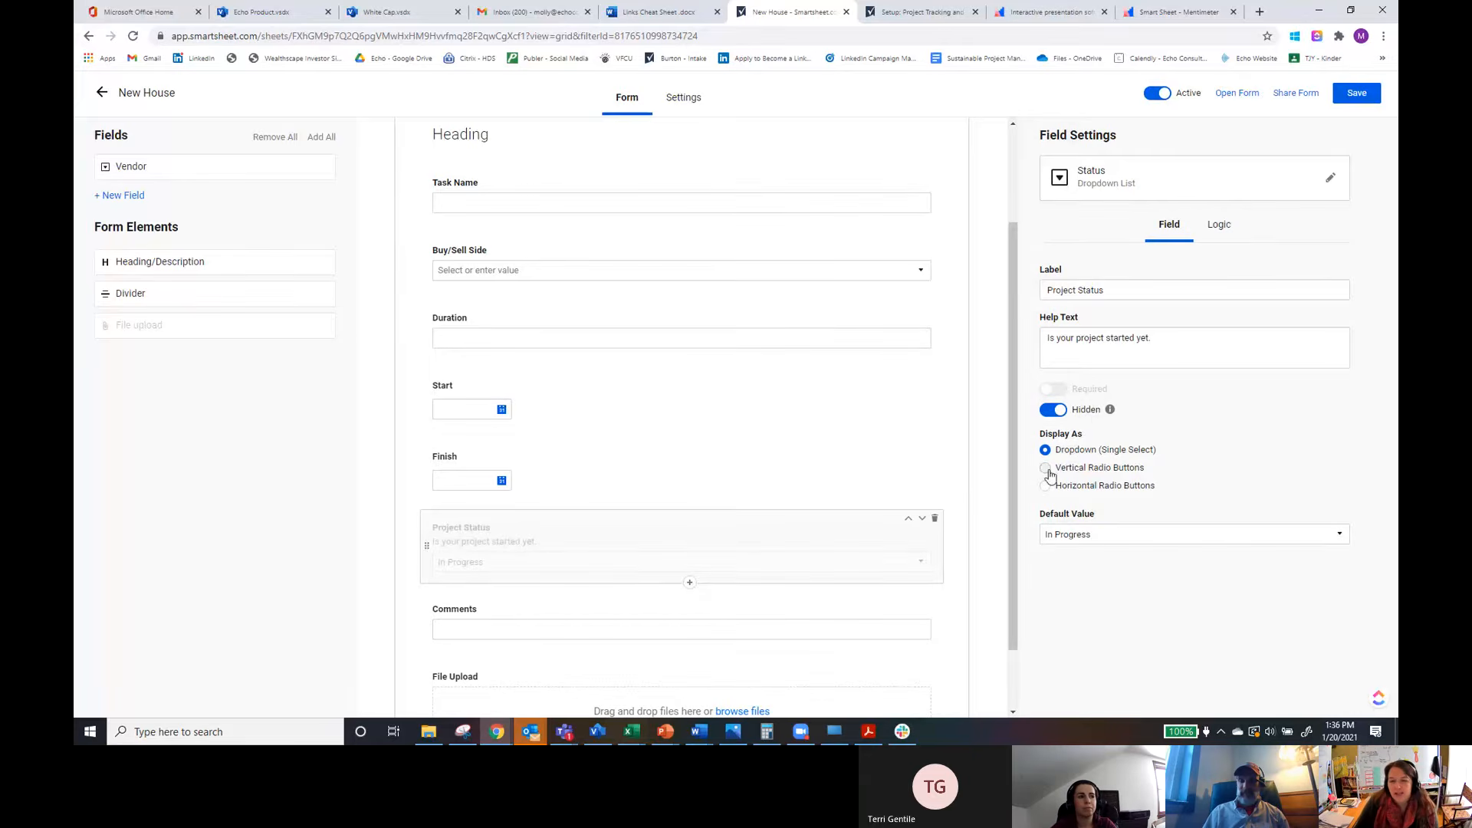
{"action": "left_click", "coordinate": [1051, 414]}
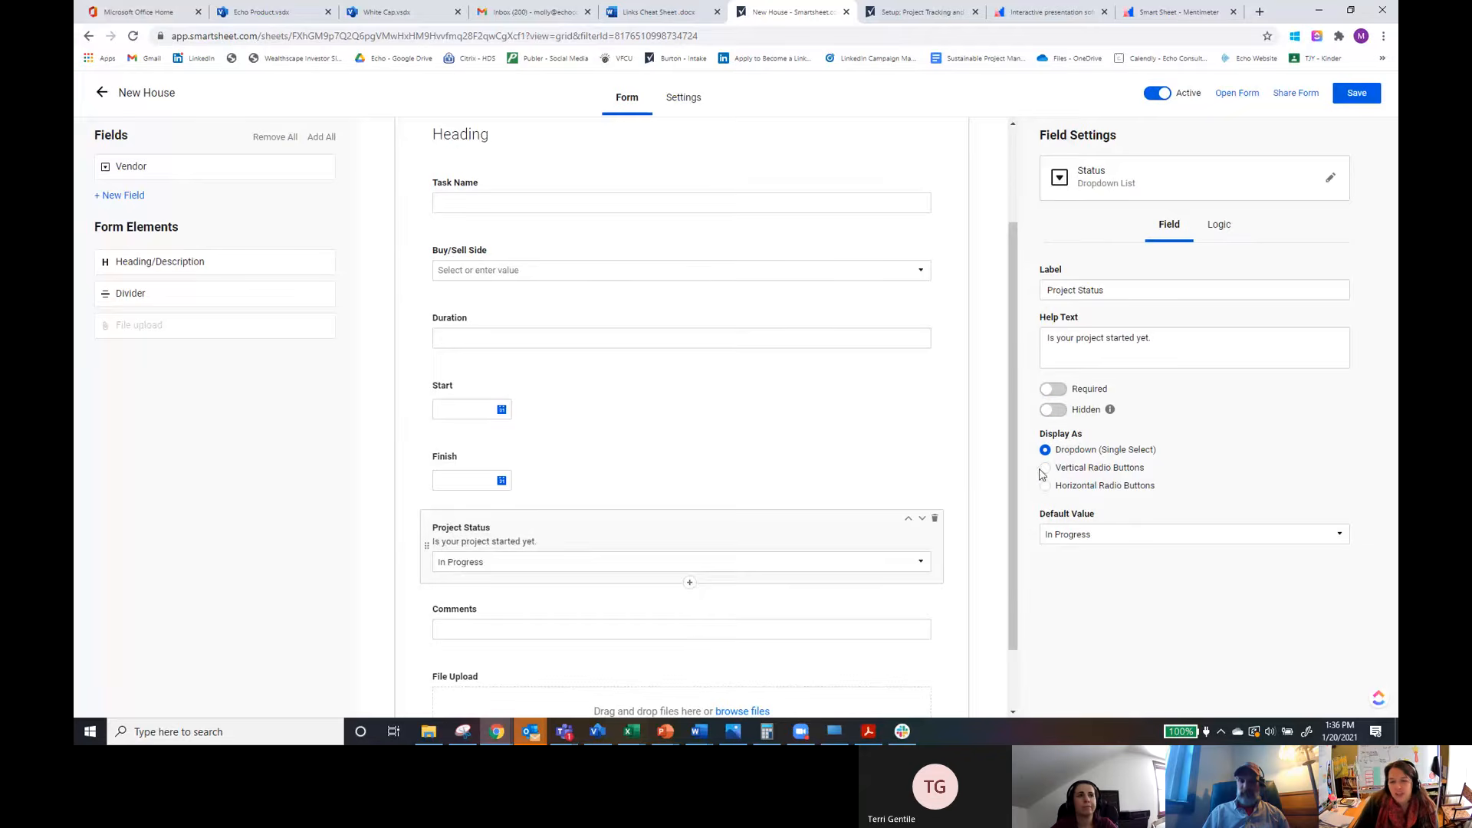
{"action": "left_click", "coordinate": [1046, 468]}
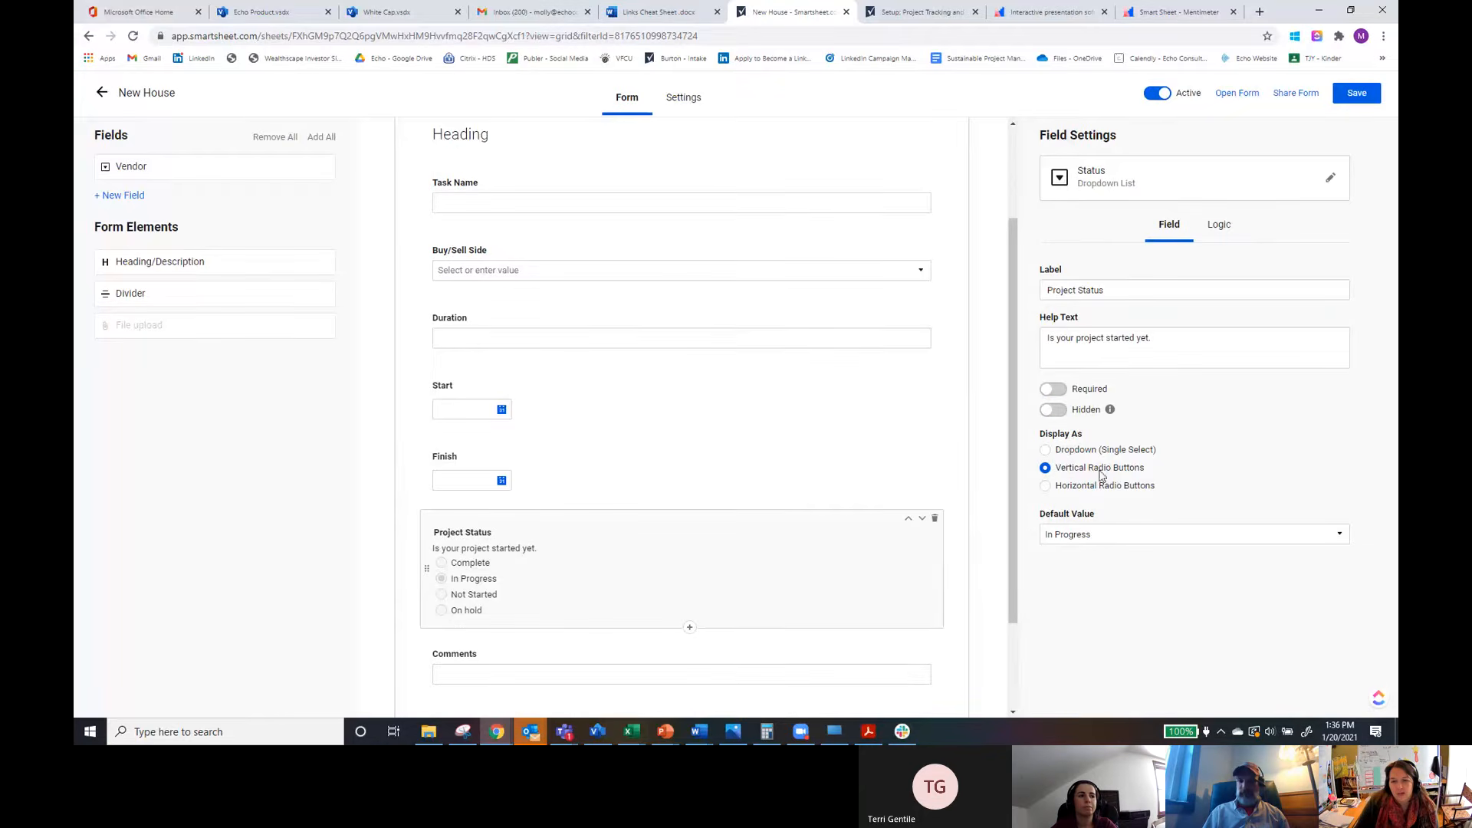
{"action": "left_click", "coordinate": [1045, 487]}
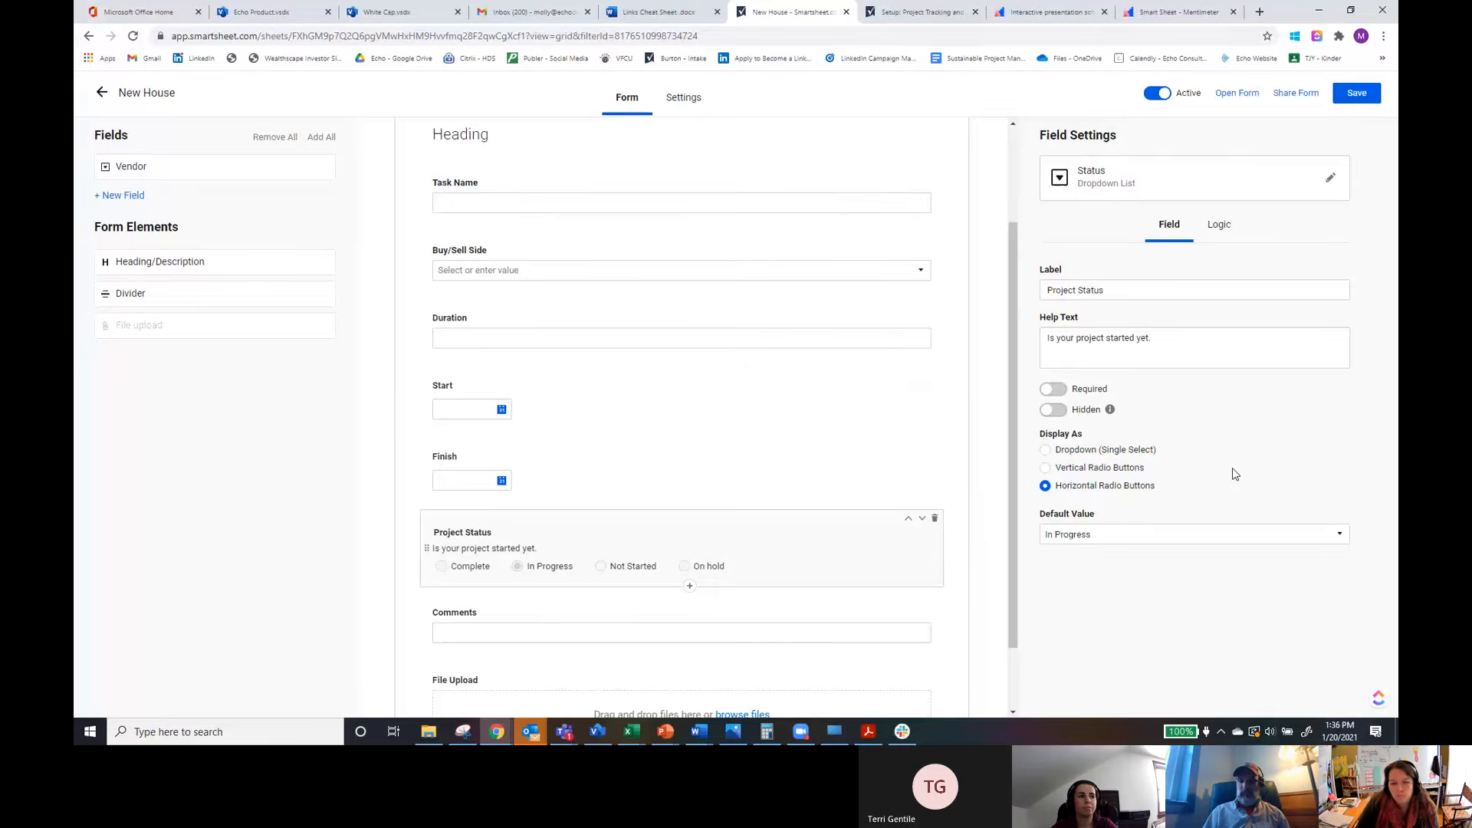
Step: Add a logic rule to Project Status that shows the Comments field when the status is In Progress
{"action": "left_click", "coordinate": [1219, 227]}
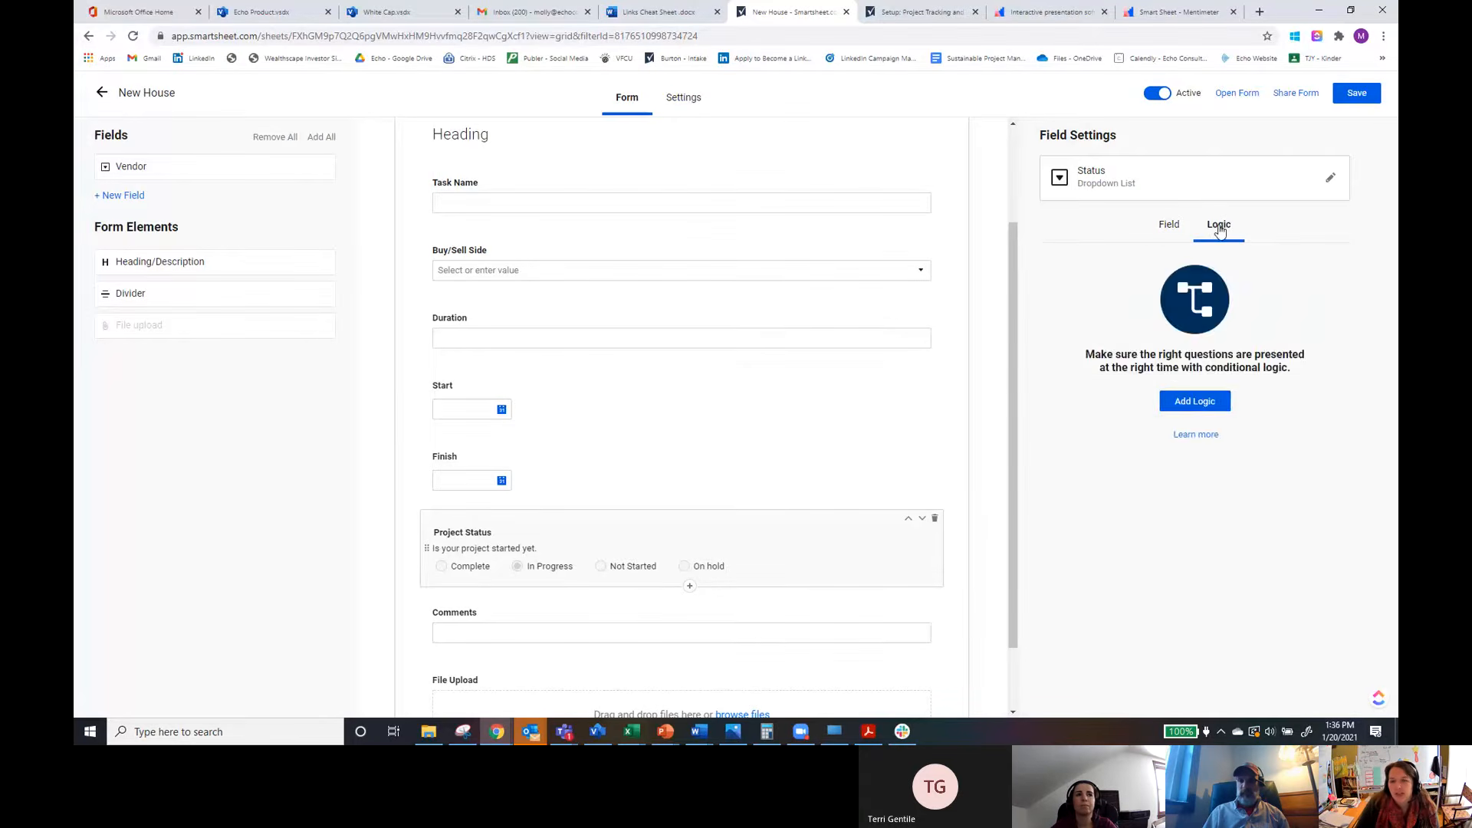
{"action": "left_click", "coordinate": [1193, 400]}
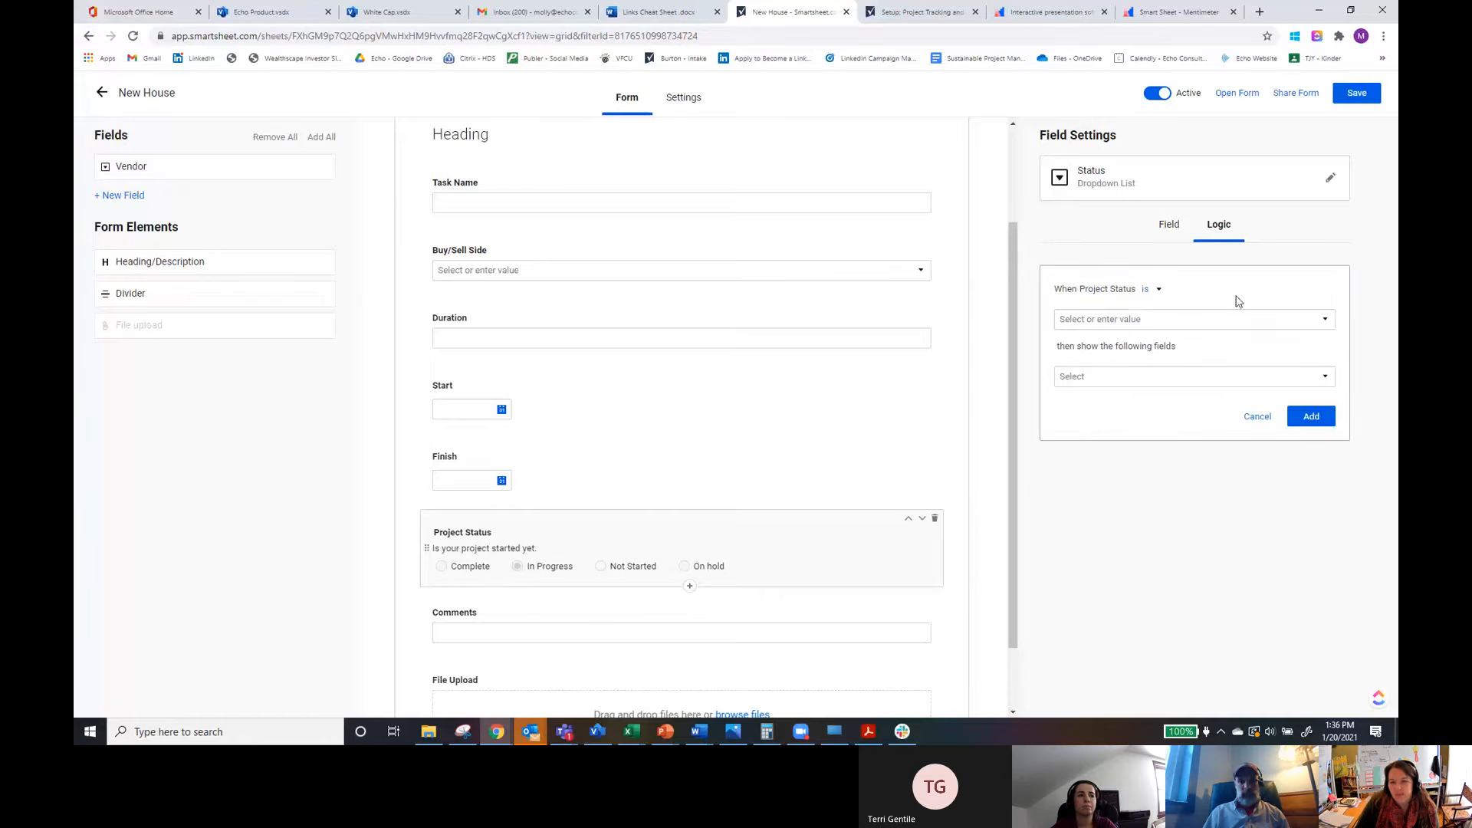
{"action": "left_click", "coordinate": [1107, 321]}
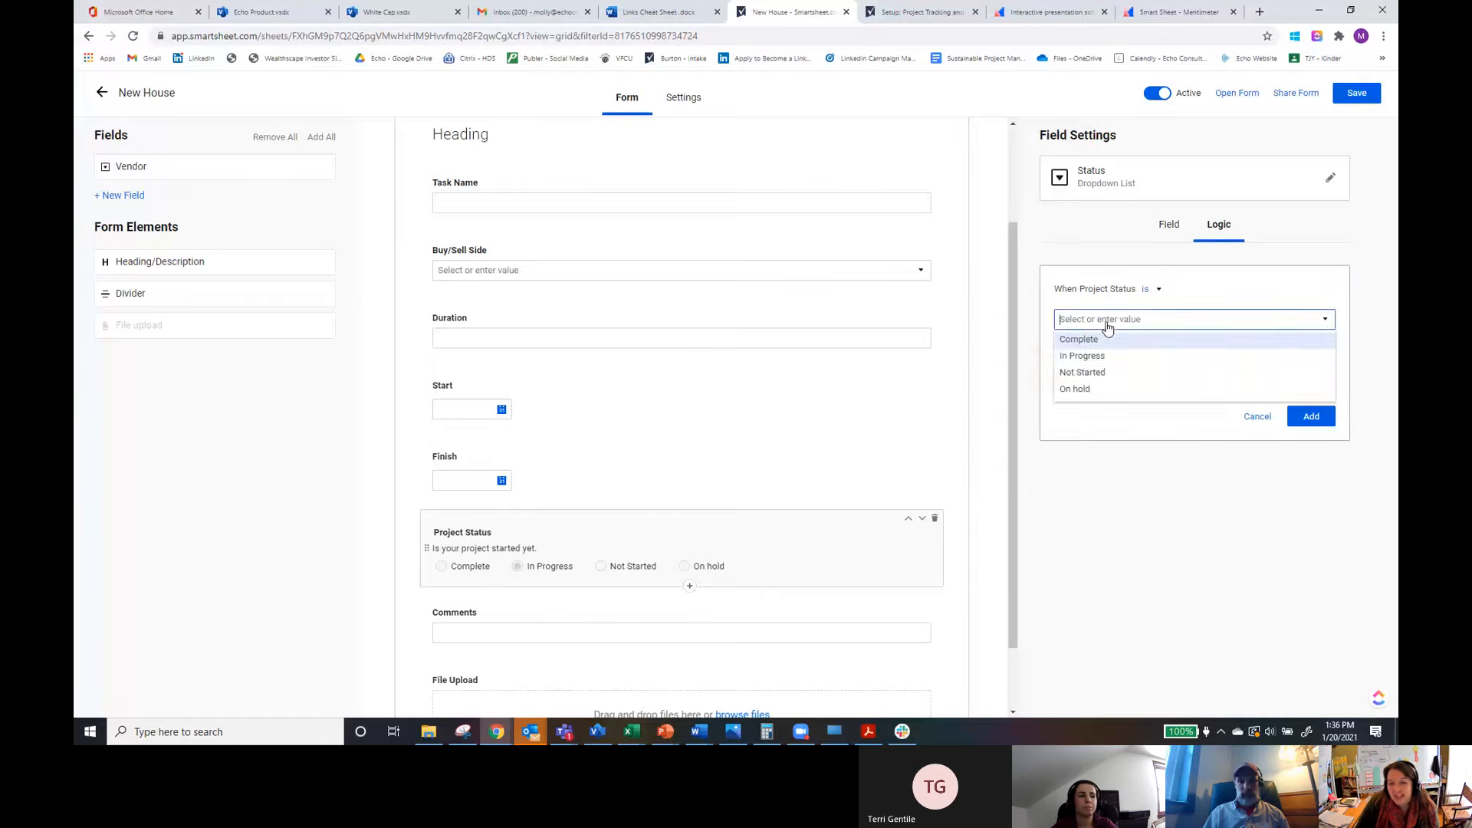
{"action": "left_click", "coordinate": [1083, 355]}
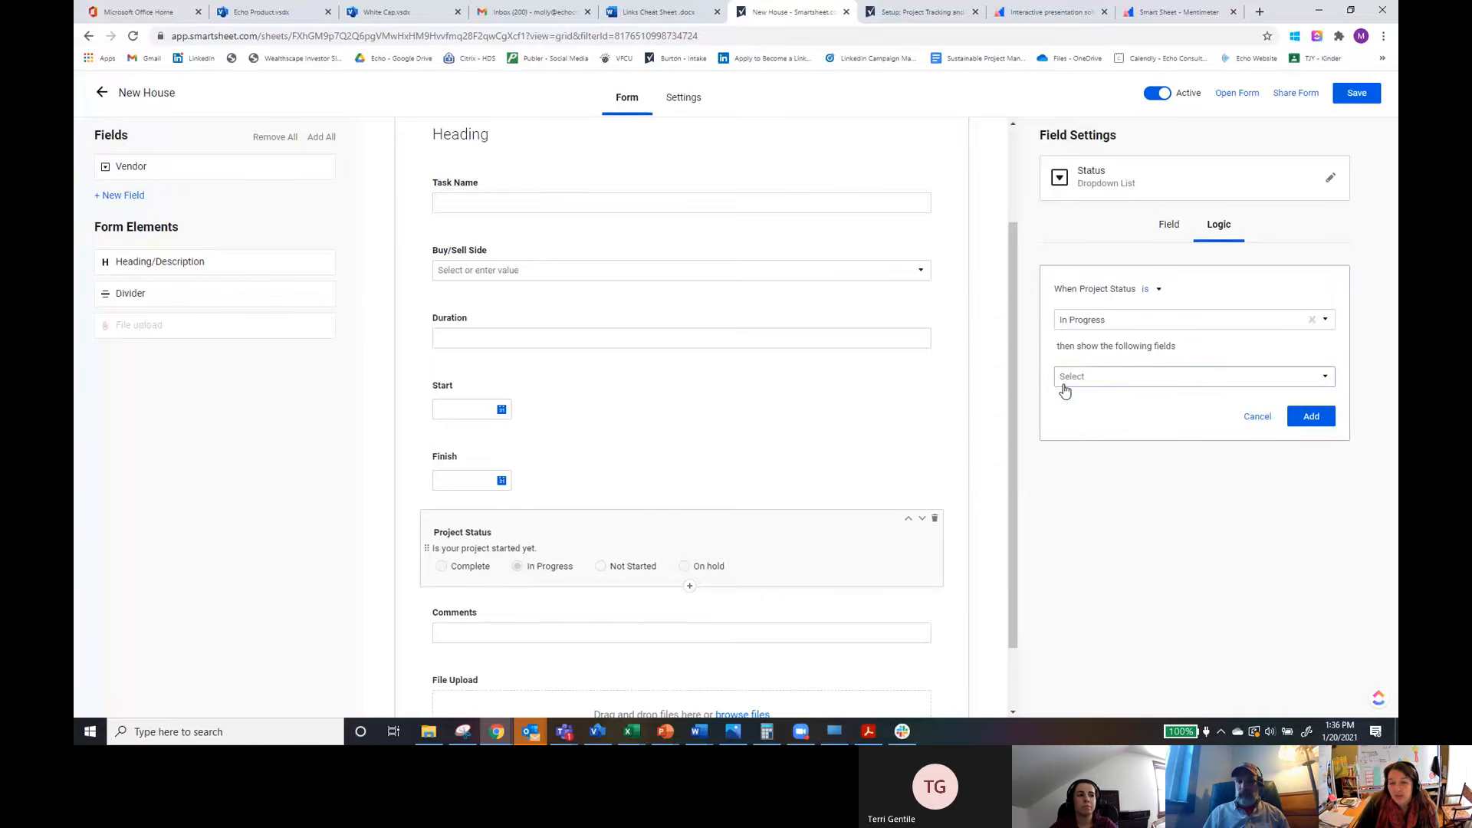
{"action": "left_click", "coordinate": [1066, 379]}
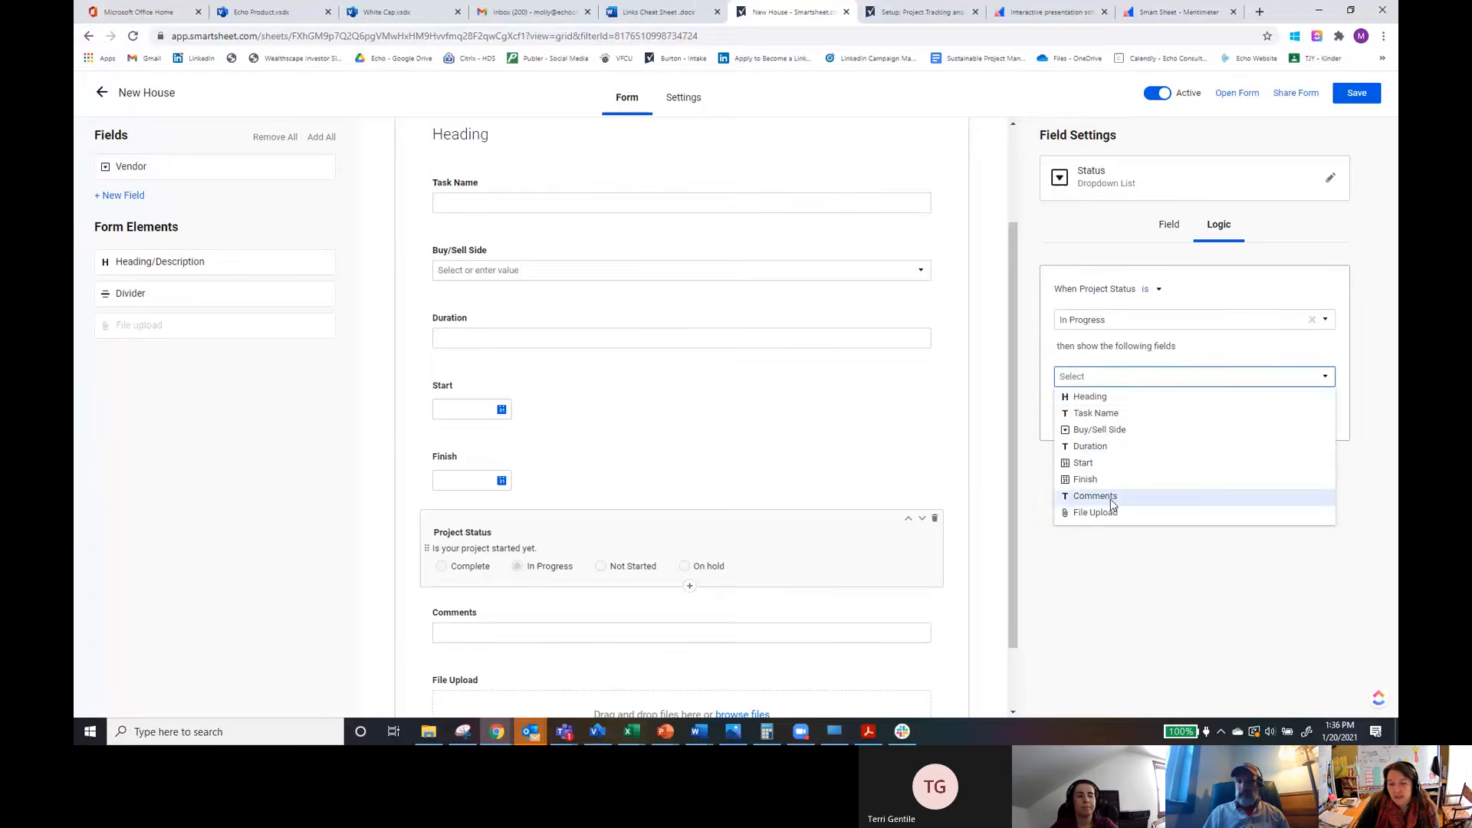
{"action": "left_click", "coordinate": [1110, 463]}
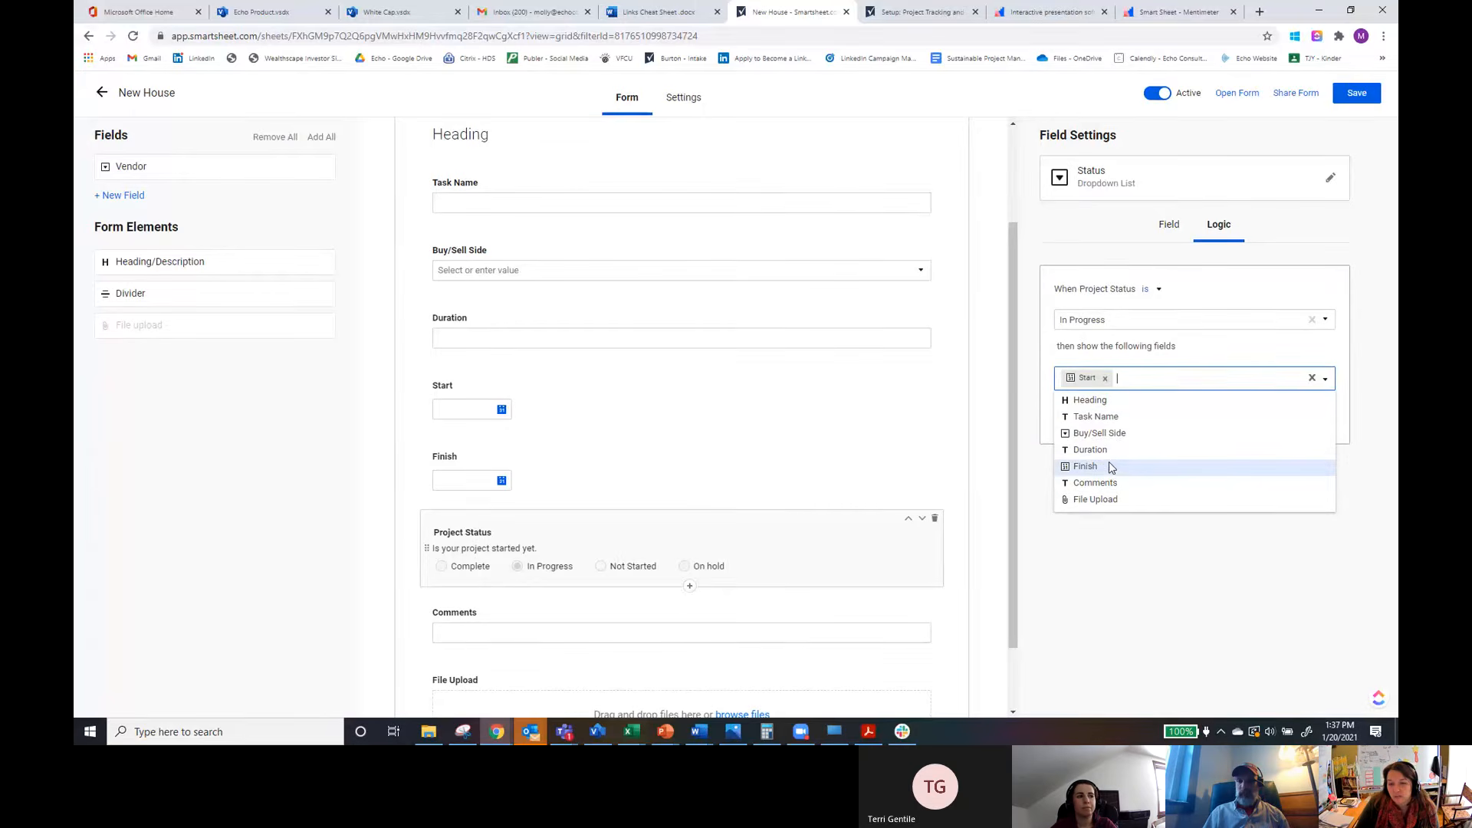
{"action": "left_click", "coordinate": [1105, 378]}
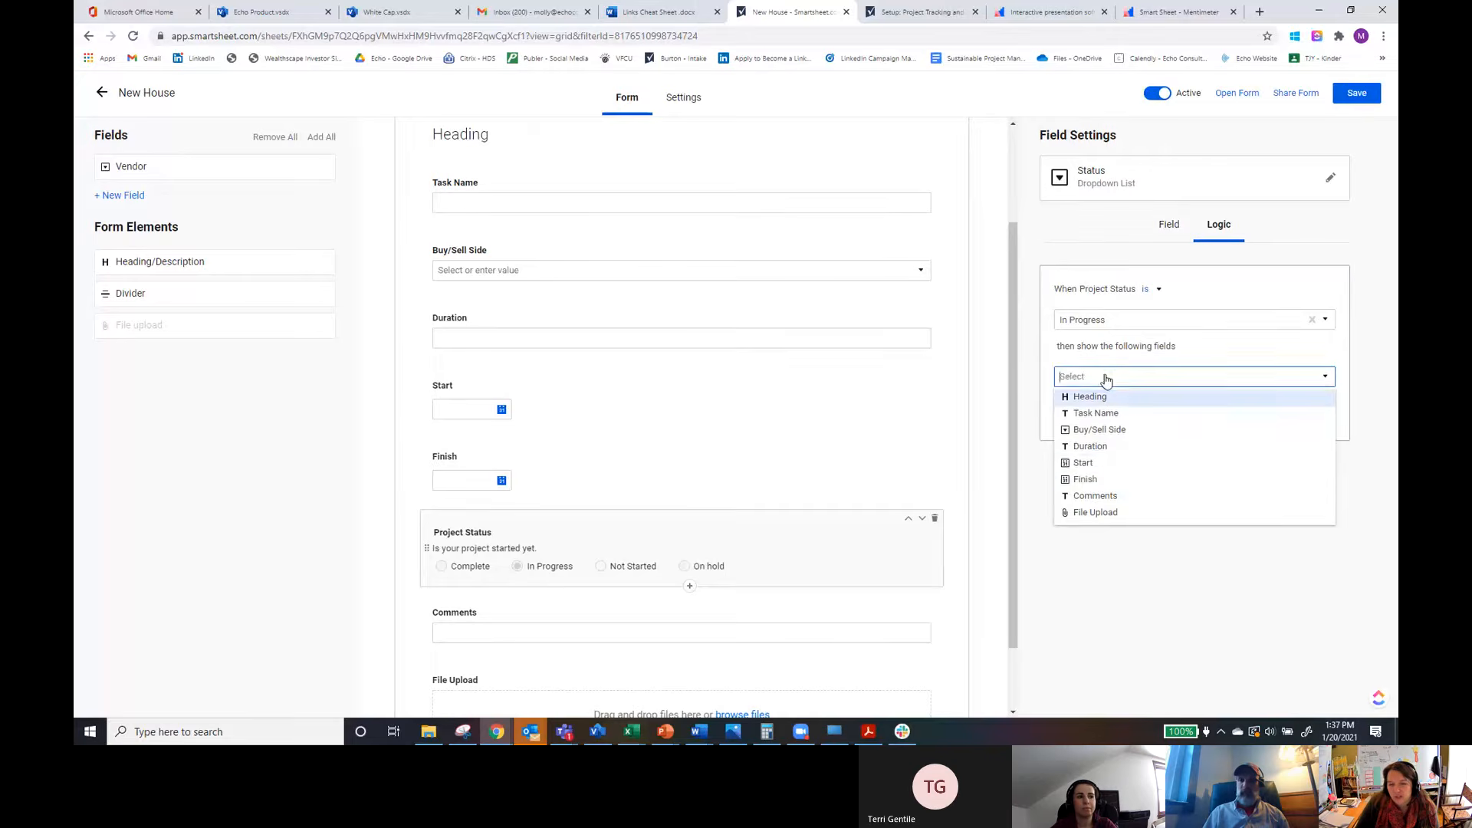
{"action": "left_click", "coordinate": [1092, 498]}
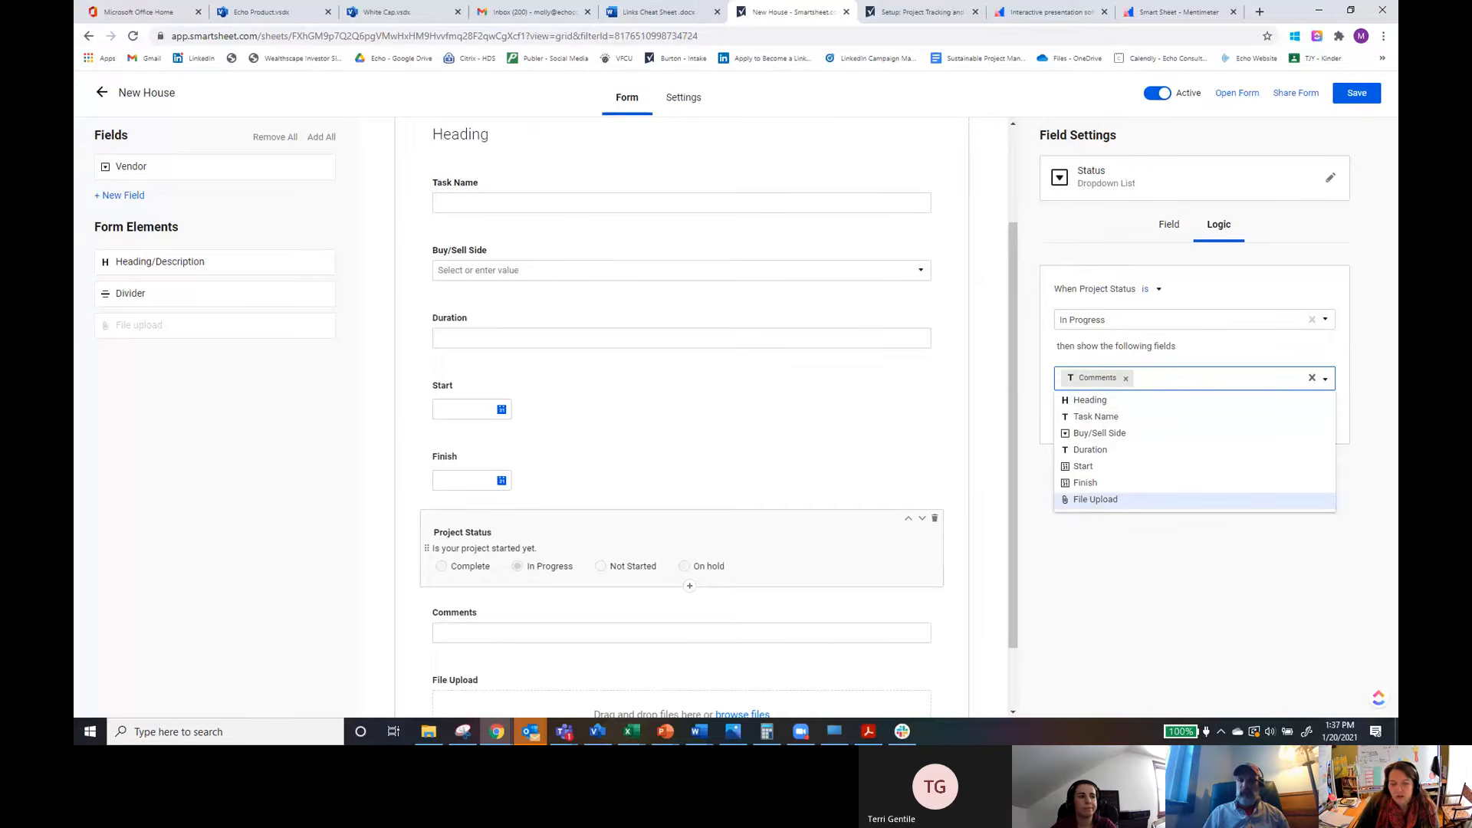
{"action": "left_click", "coordinate": [1154, 590]}
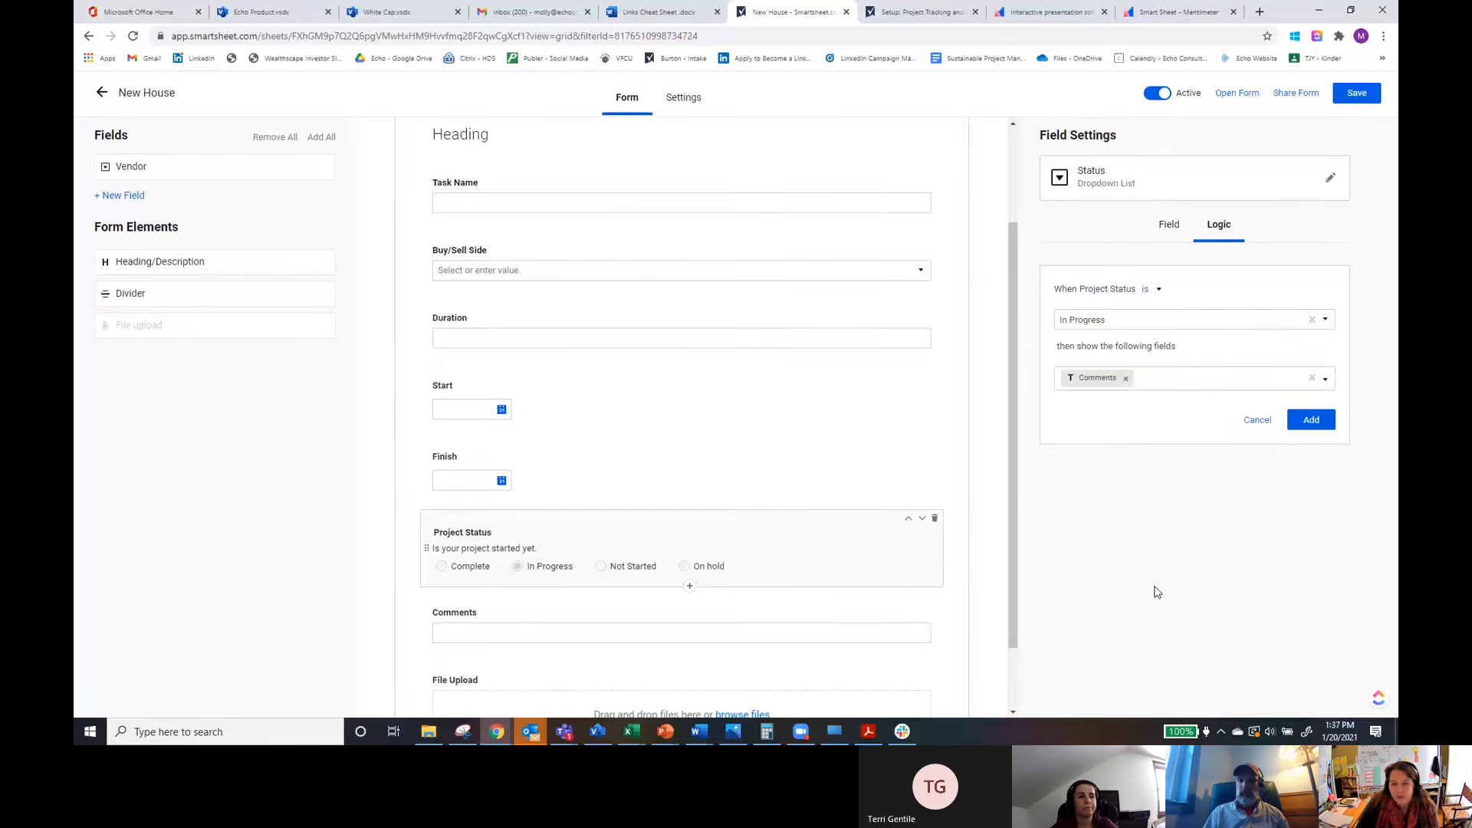
{"action": "left_click", "coordinate": [1311, 422]}
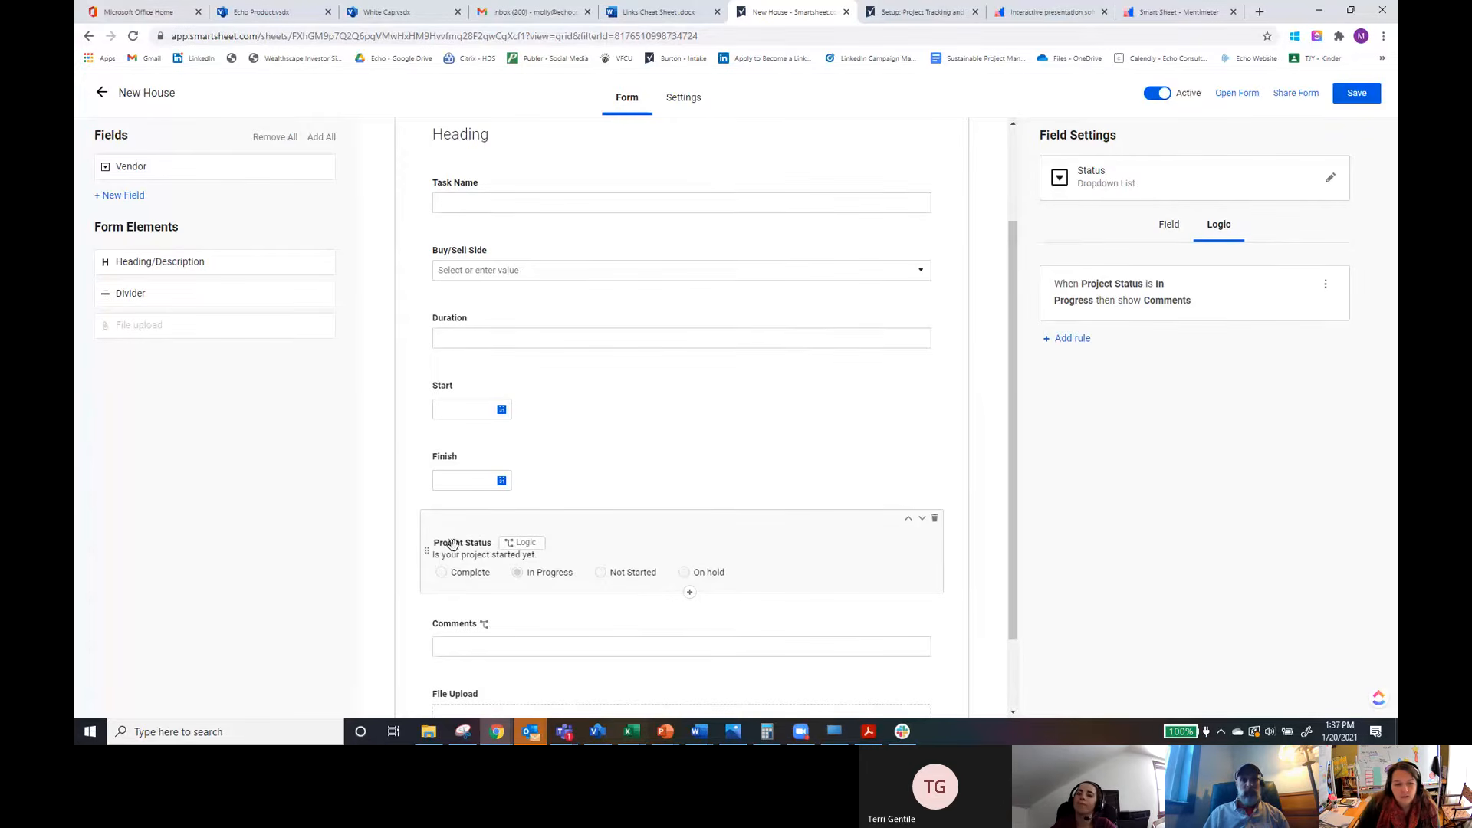
Step: Change the Project Status field's default value to Not Started
{"action": "left_click", "coordinate": [1168, 227]}
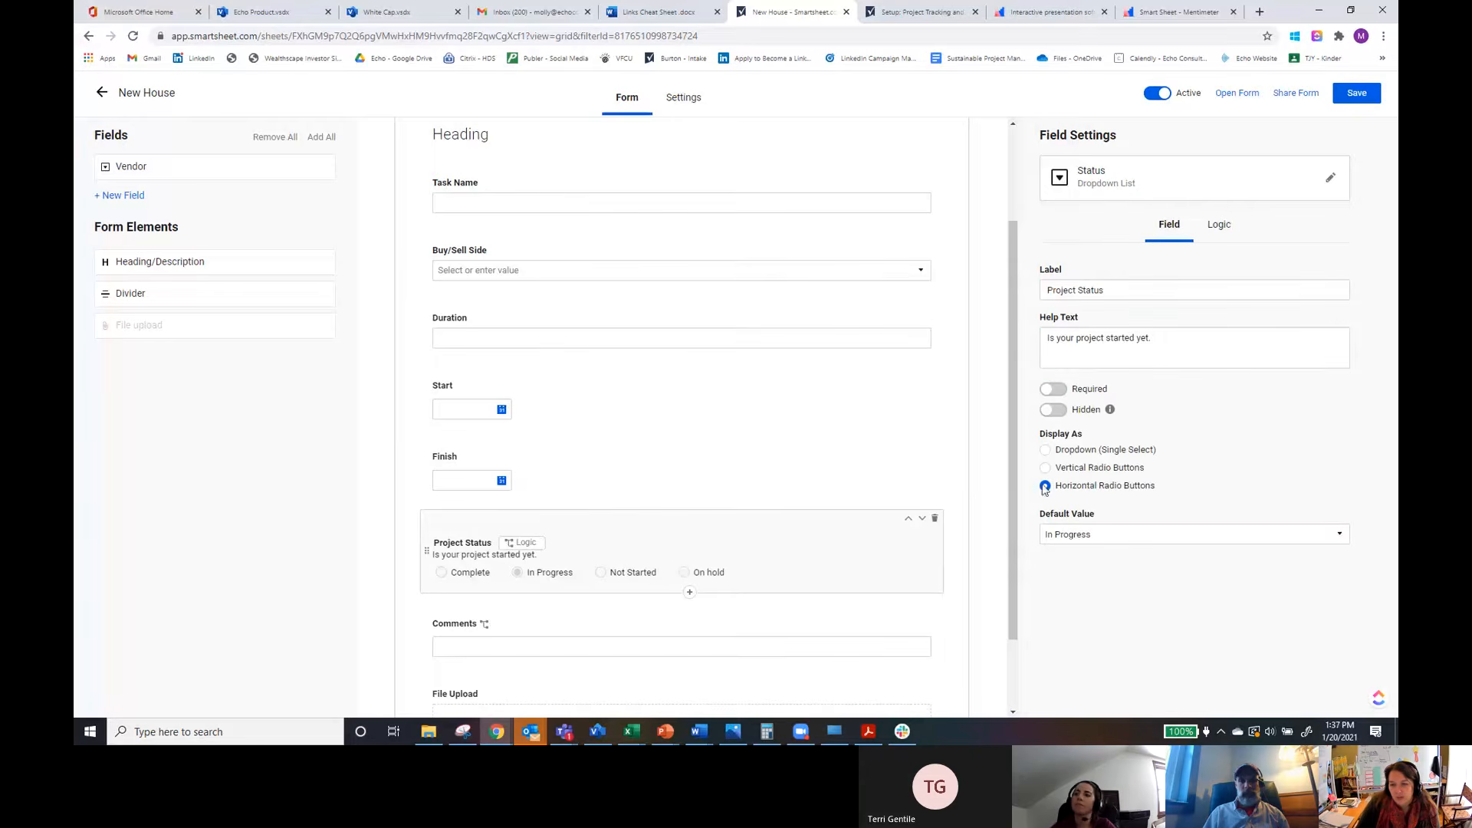
{"action": "left_click", "coordinate": [1073, 535]}
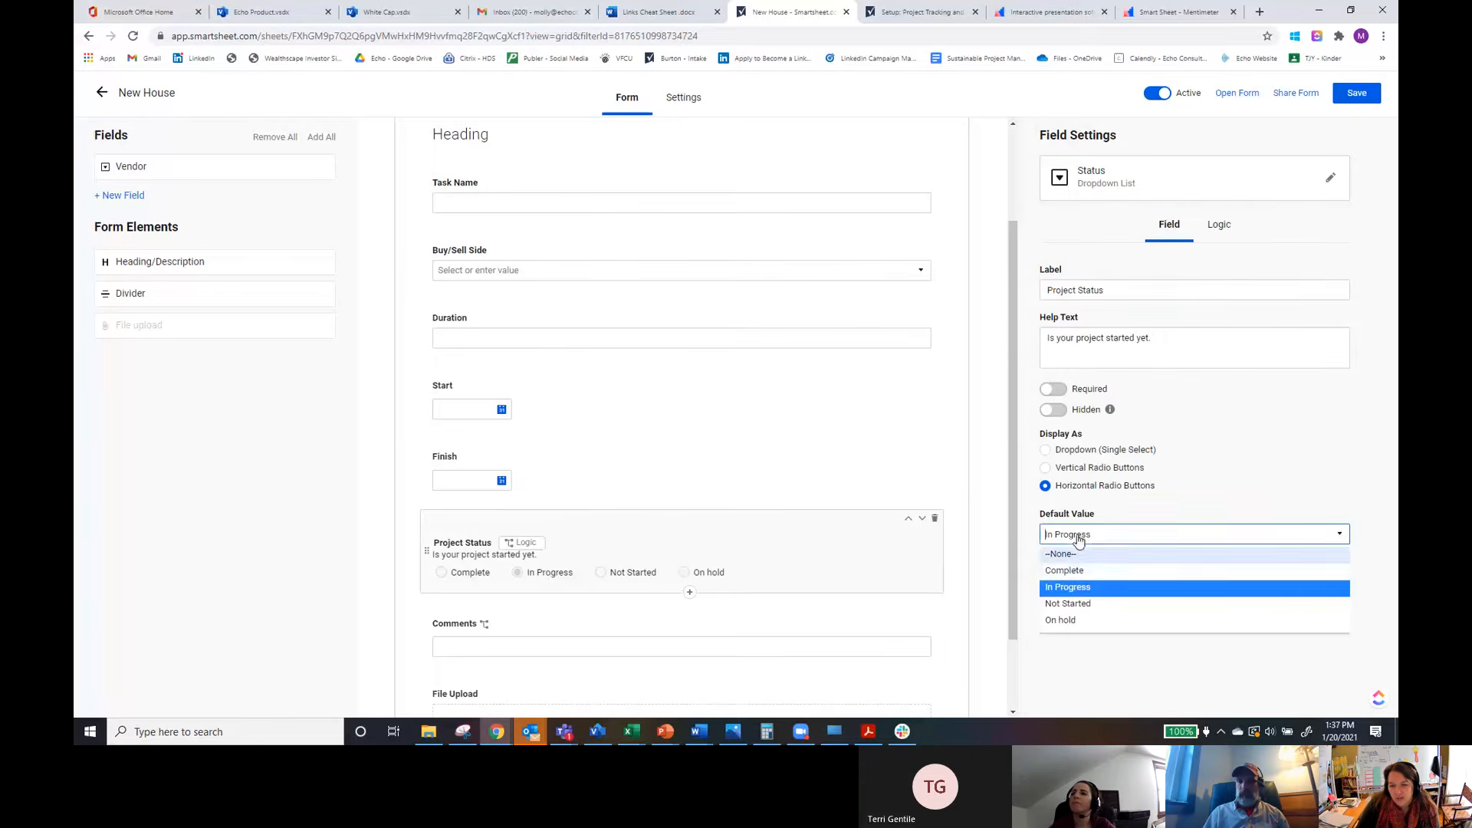
{"action": "left_click", "coordinate": [1073, 605]}
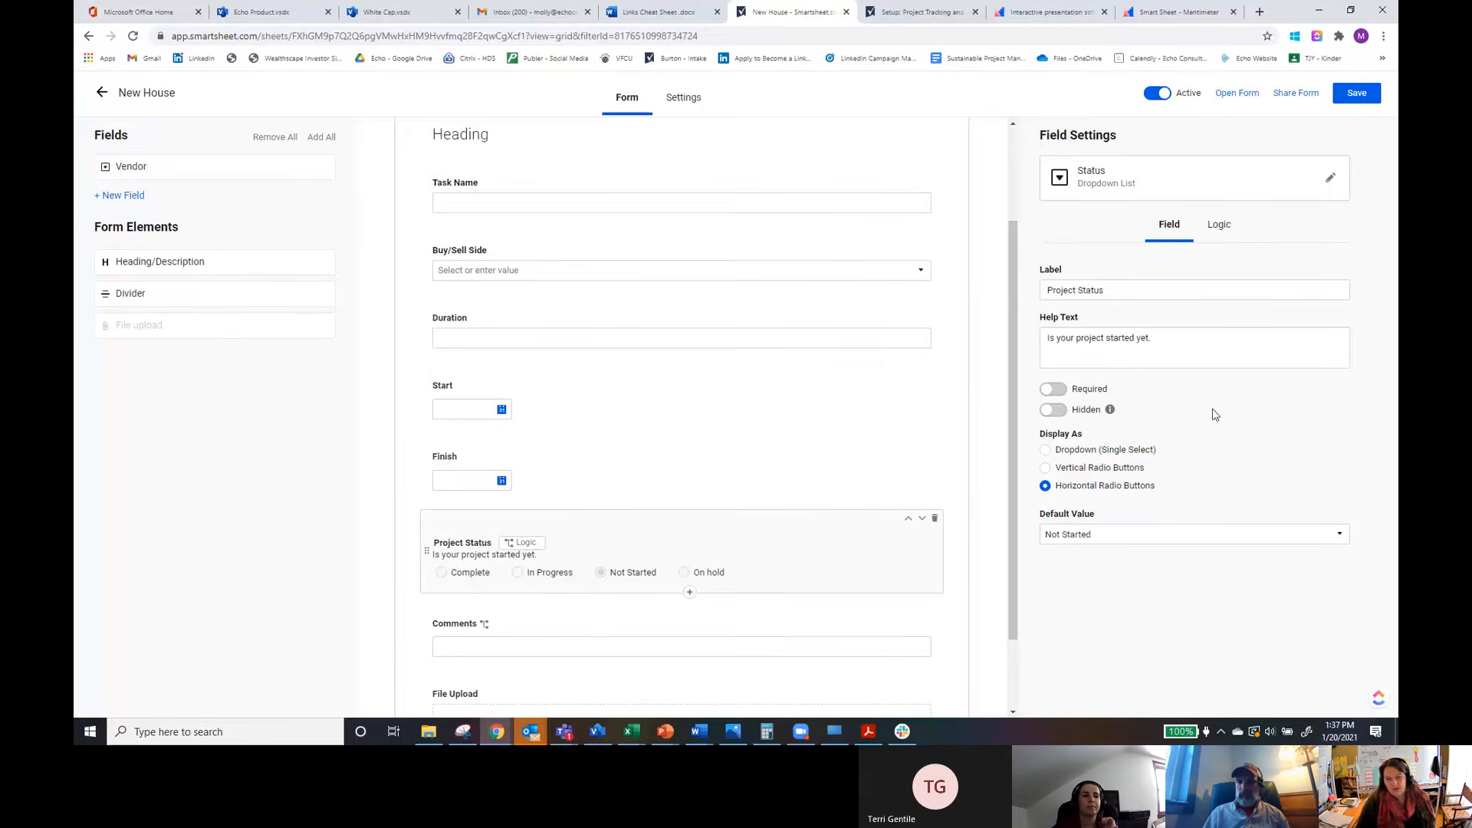
Step: Rename the form title to New House Form and save the form
{"action": "scroll", "coordinate": [896, 484], "scroll_direction": "down", "scroll_amount": 2}
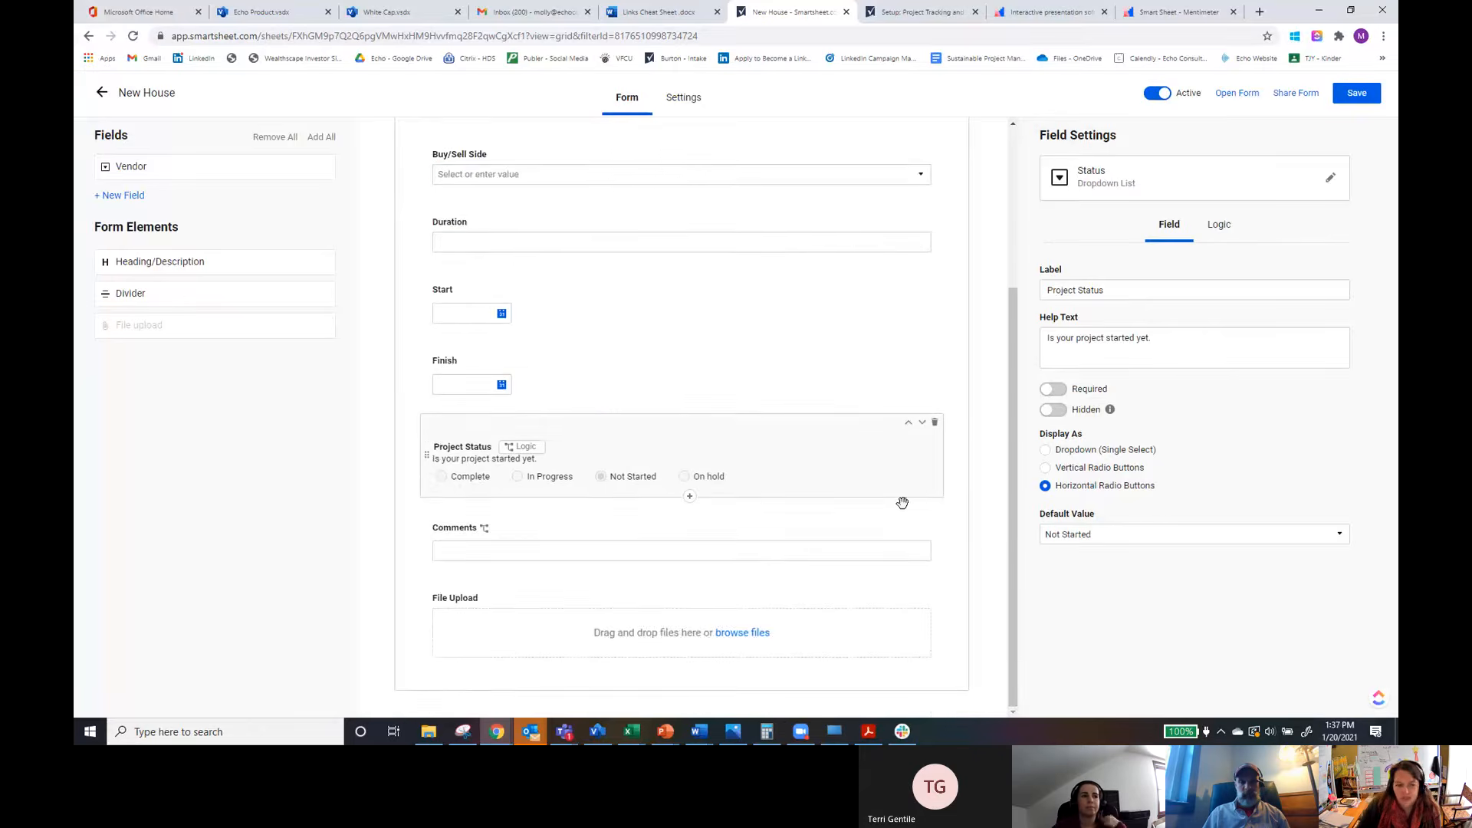
{"action": "scroll", "coordinate": [704, 320], "scroll_direction": "up", "scroll_amount": 5}
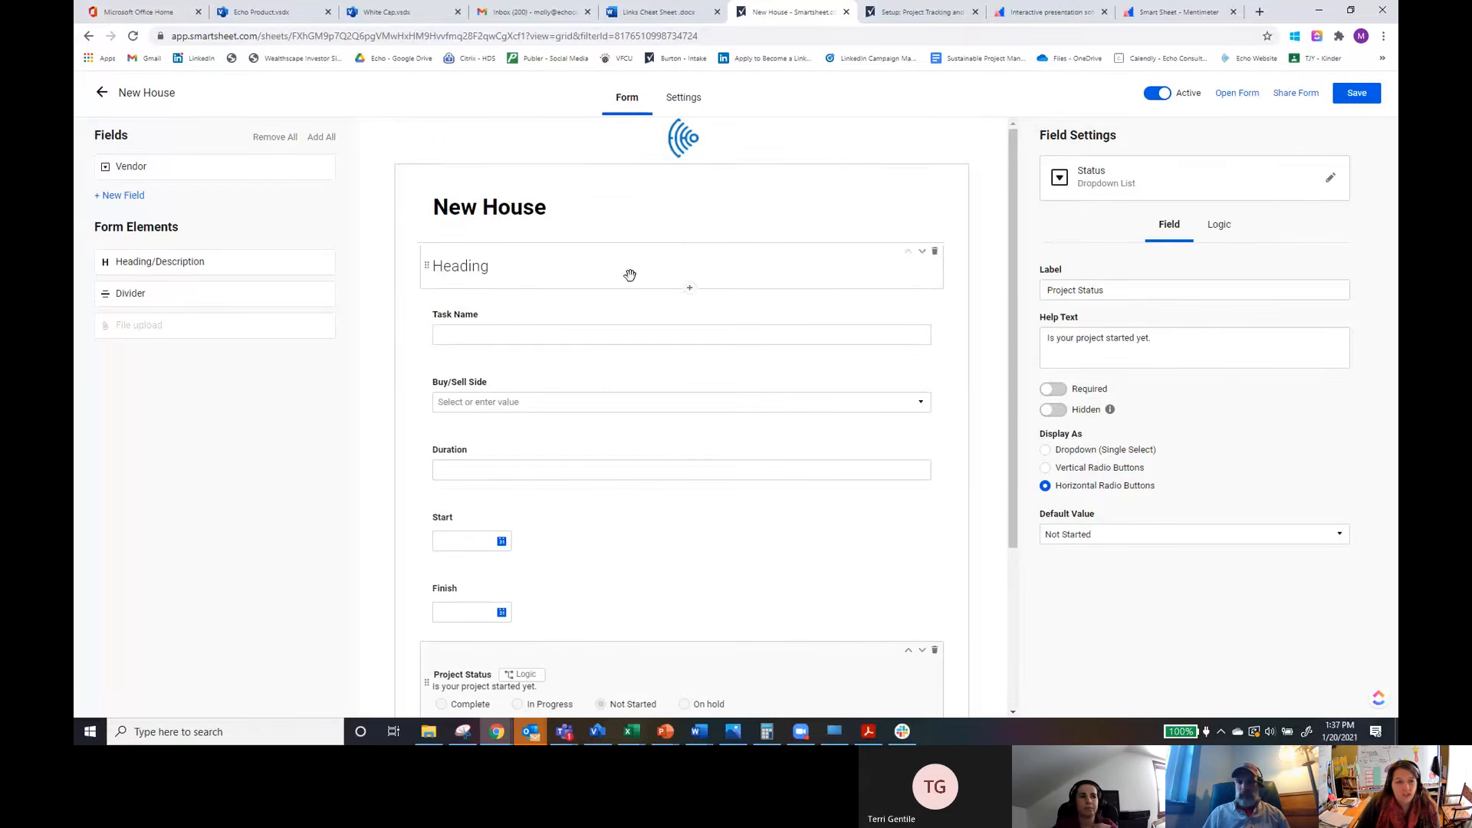
{"action": "left_click", "coordinate": [514, 209]}
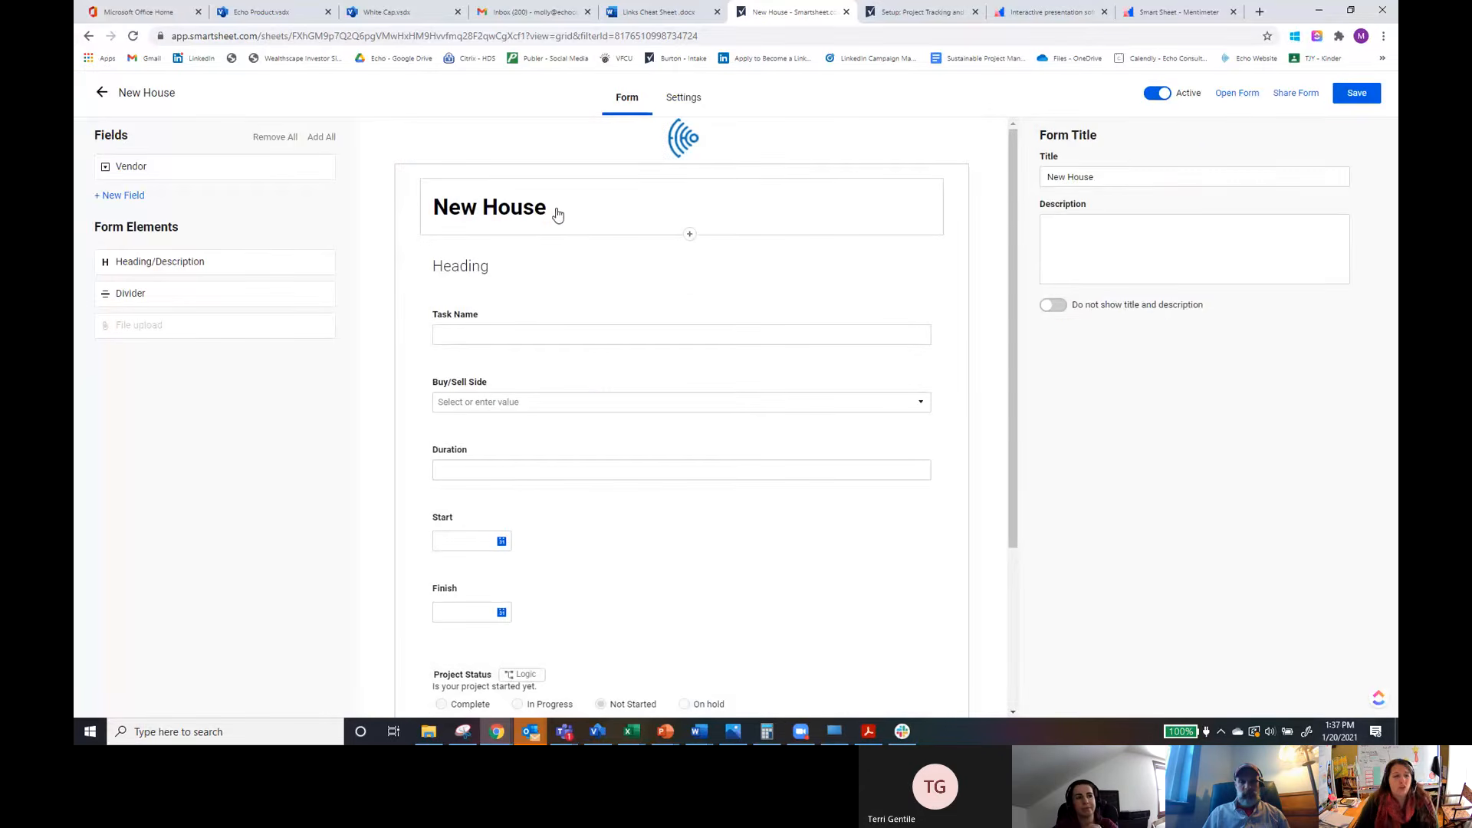
{"action": "left_click", "coordinate": [1109, 179]}
{"action": "type", "text": "Form"}
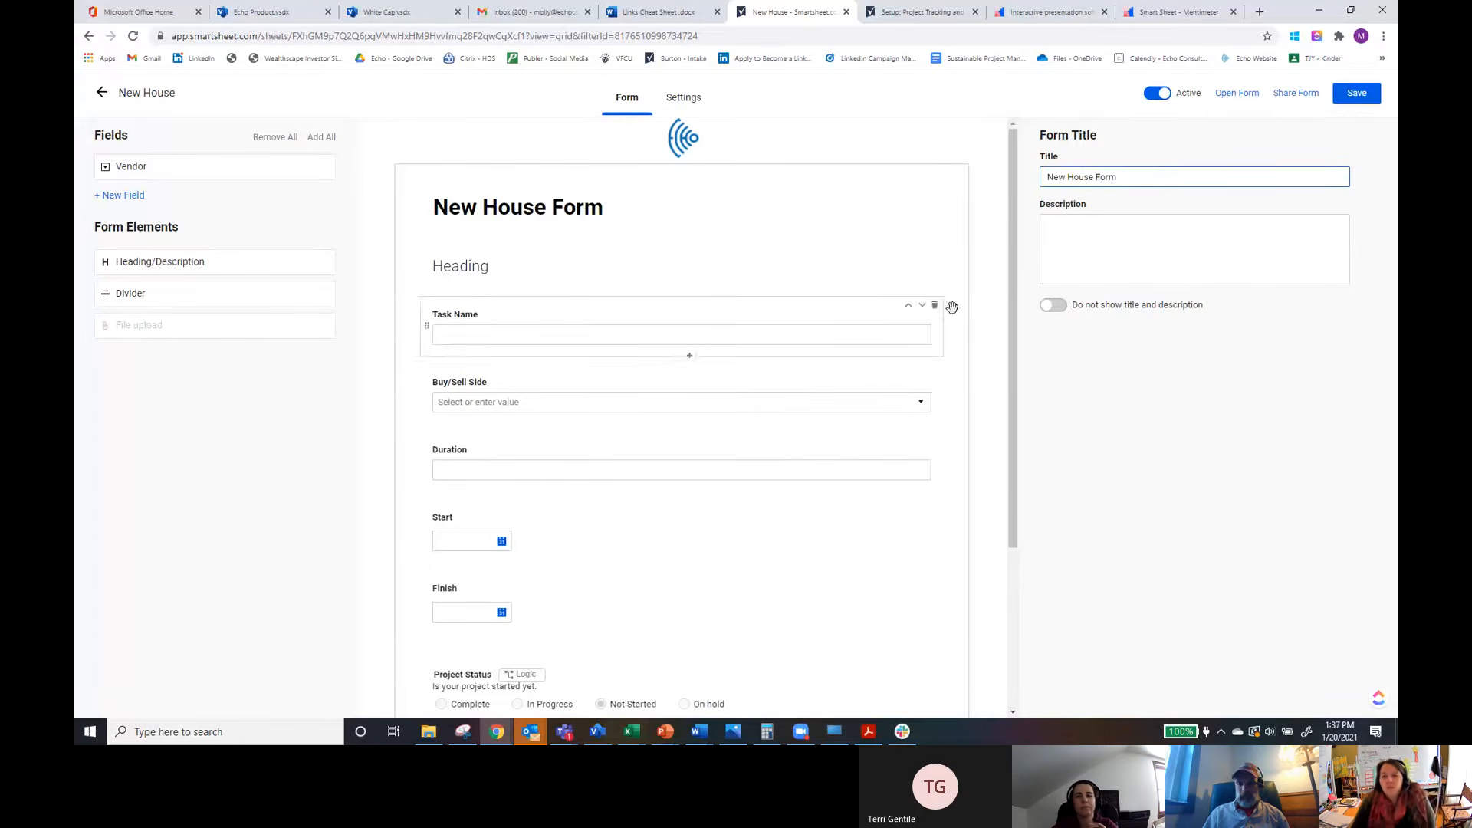
{"action": "left_click", "coordinate": [1377, 102]}
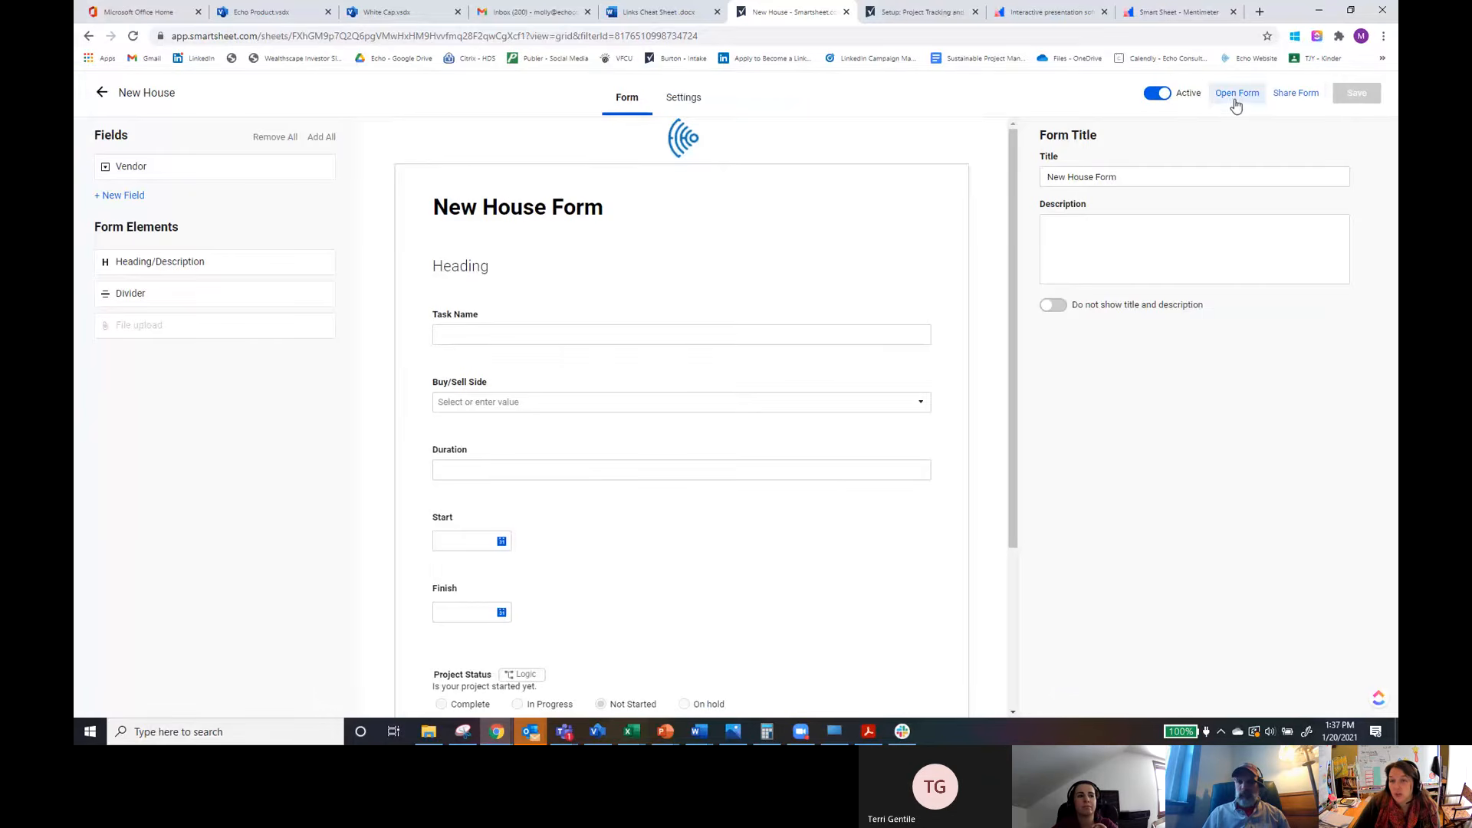
Step: Open the live form, choose In Progress as the project status, enter Test Task as task name and submit
{"action": "left_click", "coordinate": [1237, 94]}
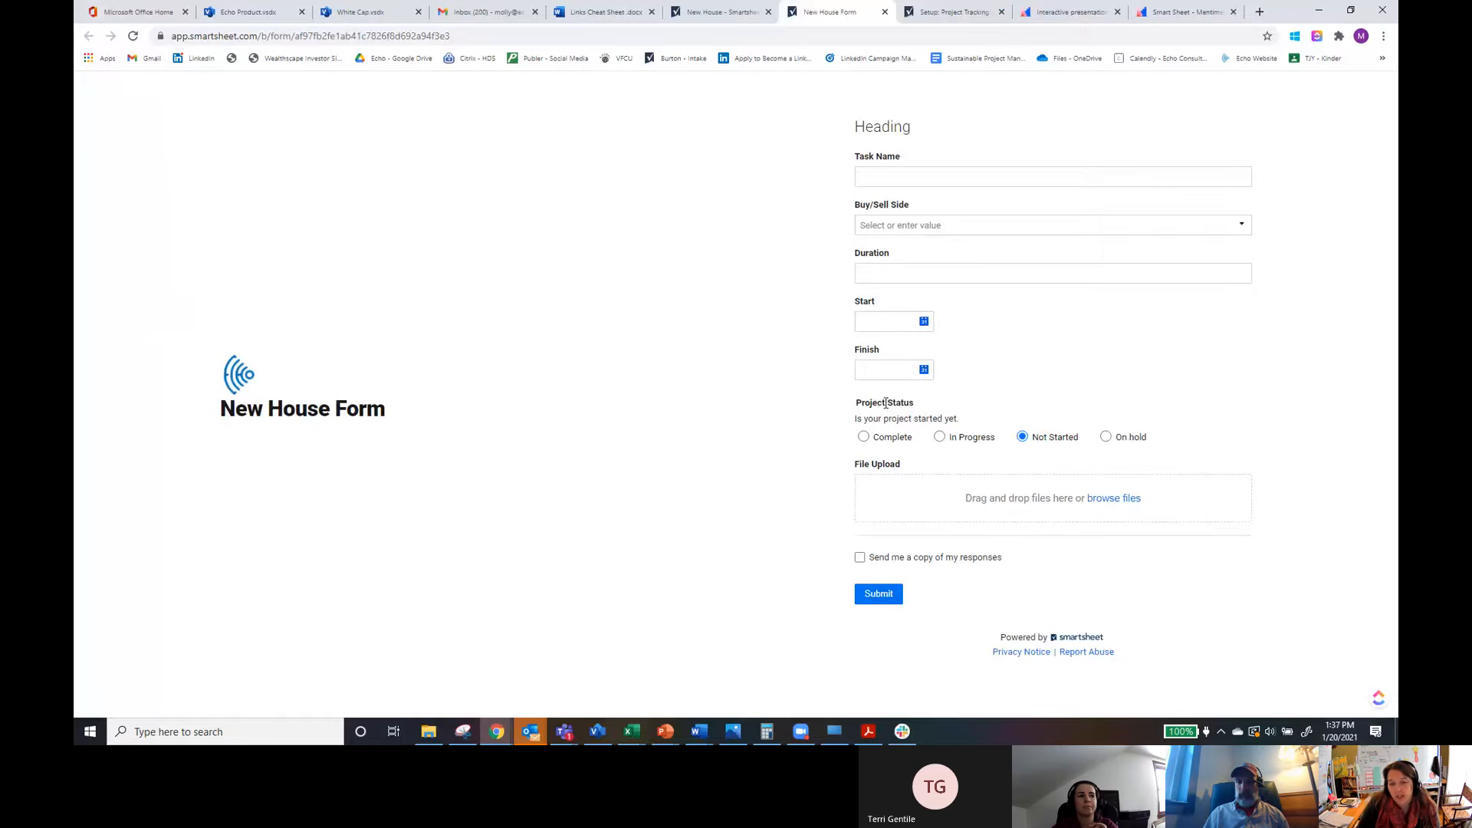
{"action": "left_click", "coordinate": [939, 436]}
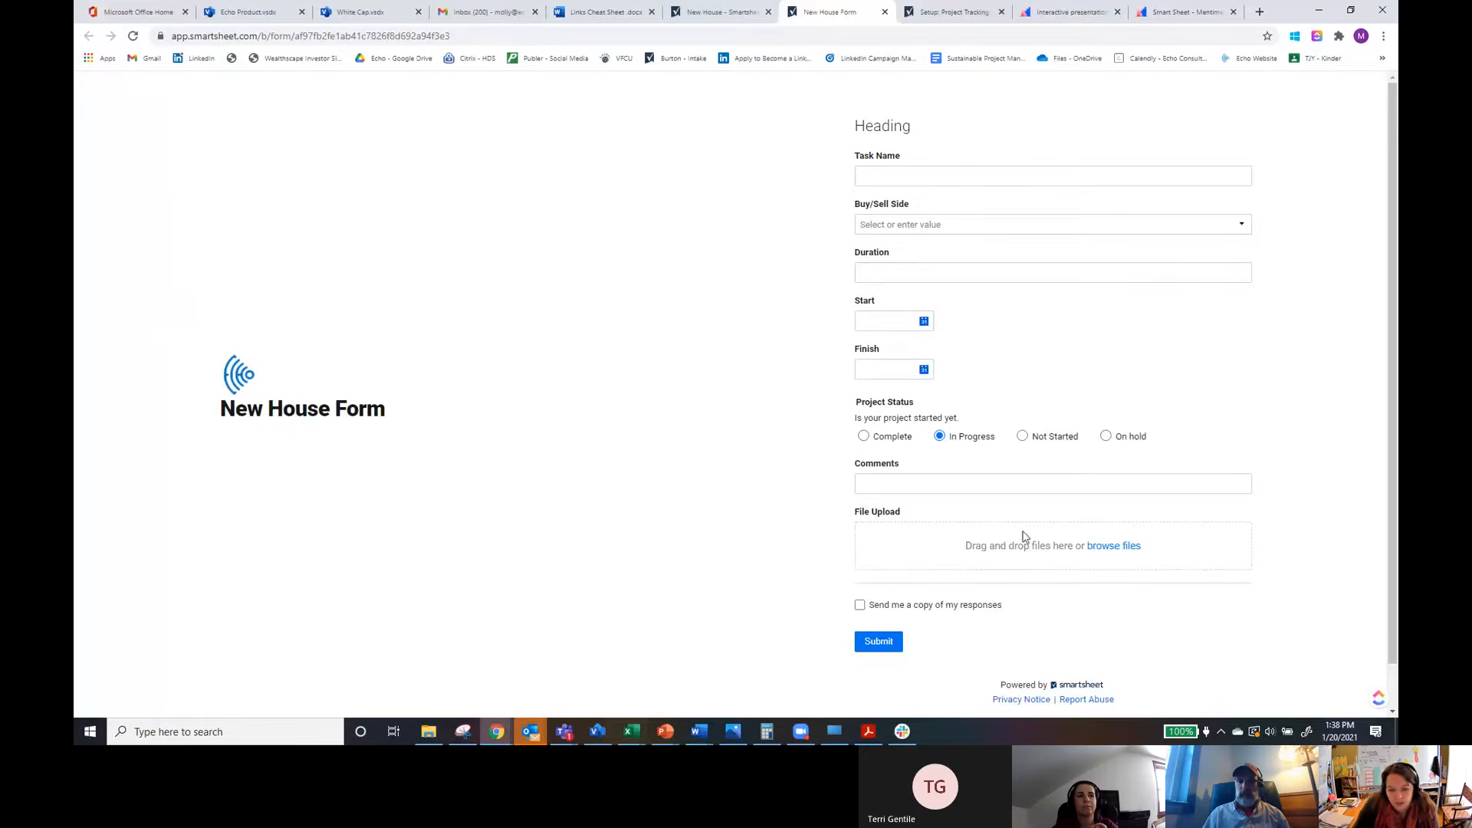
{"action": "left_click", "coordinate": [899, 644]}
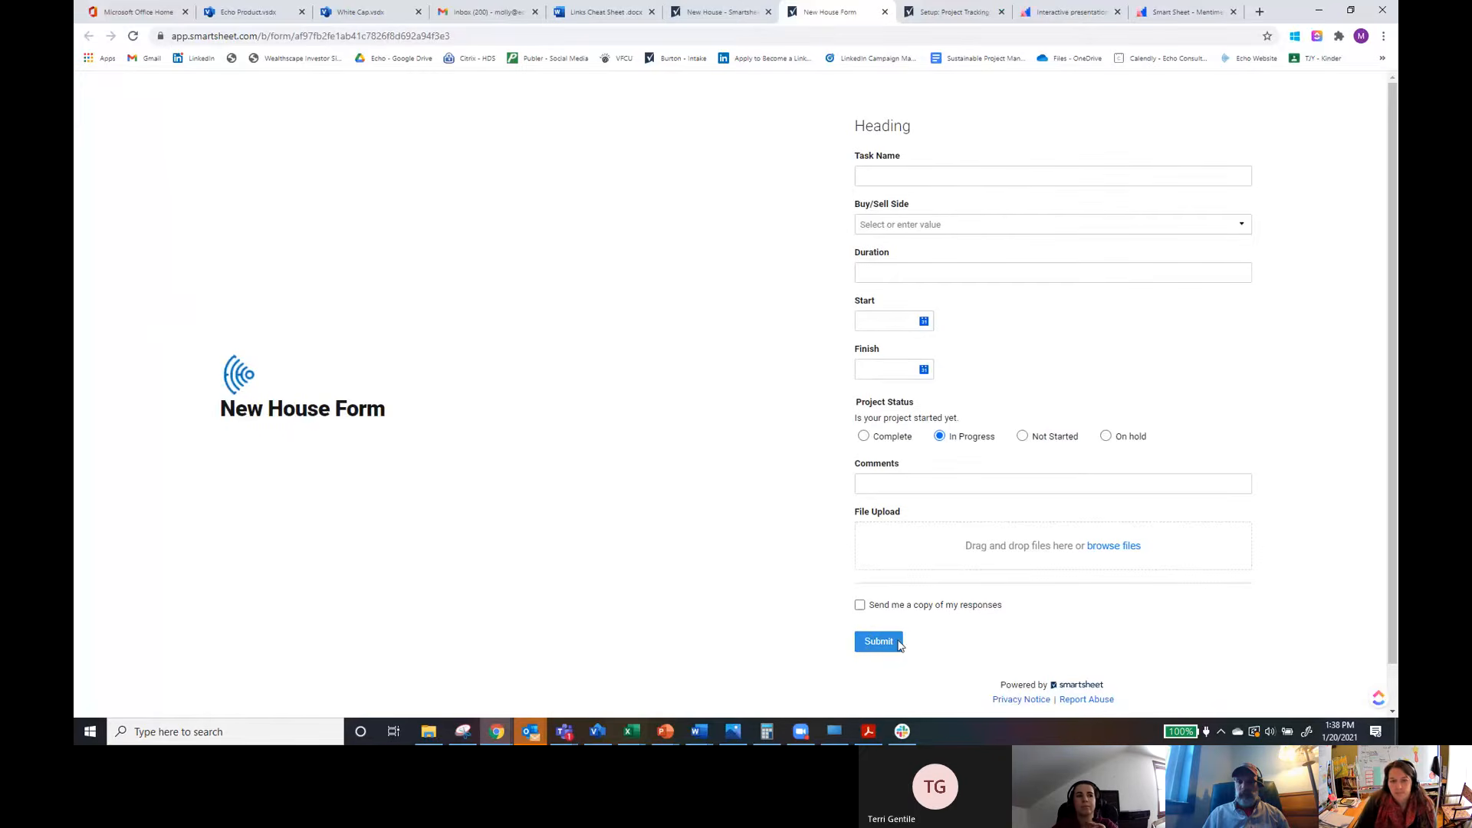
{"action": "left_click", "coordinate": [905, 173]}
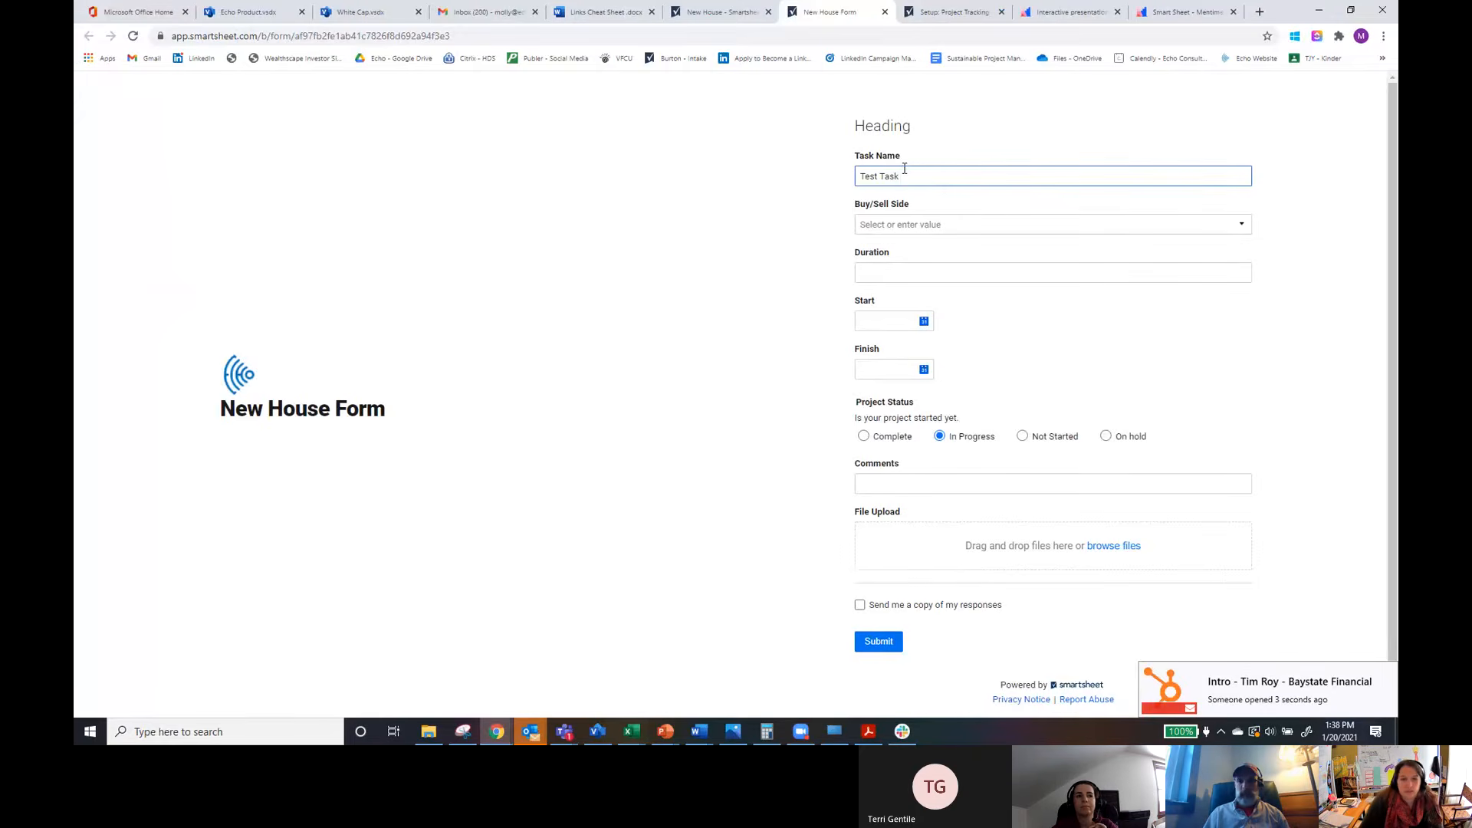
{"action": "left_click", "coordinate": [885, 644]}
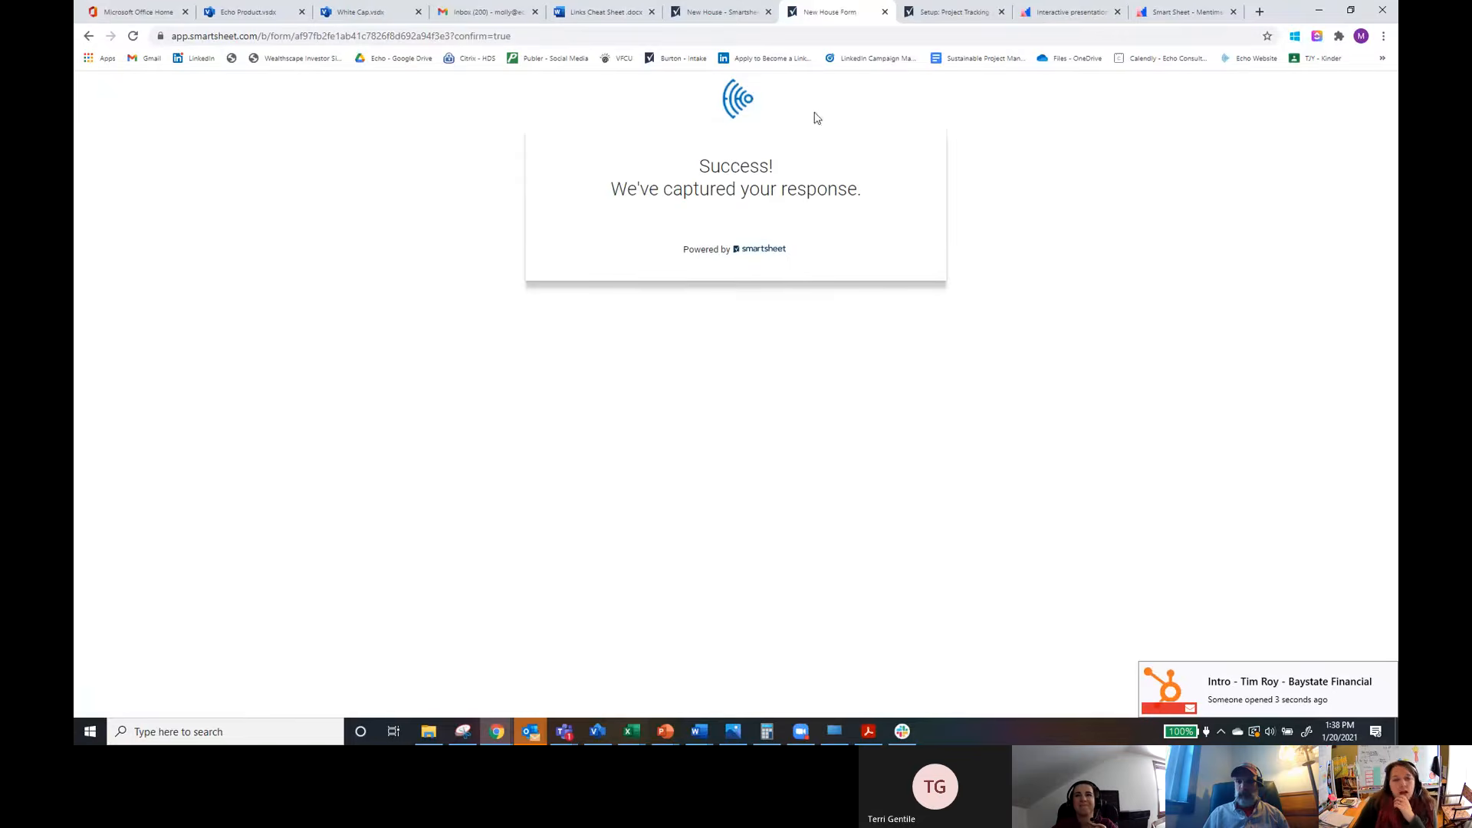
Step: Review the form's submission settings, then return to the New House sheet and close the forms list
{"action": "left_click", "coordinate": [717, 12]}
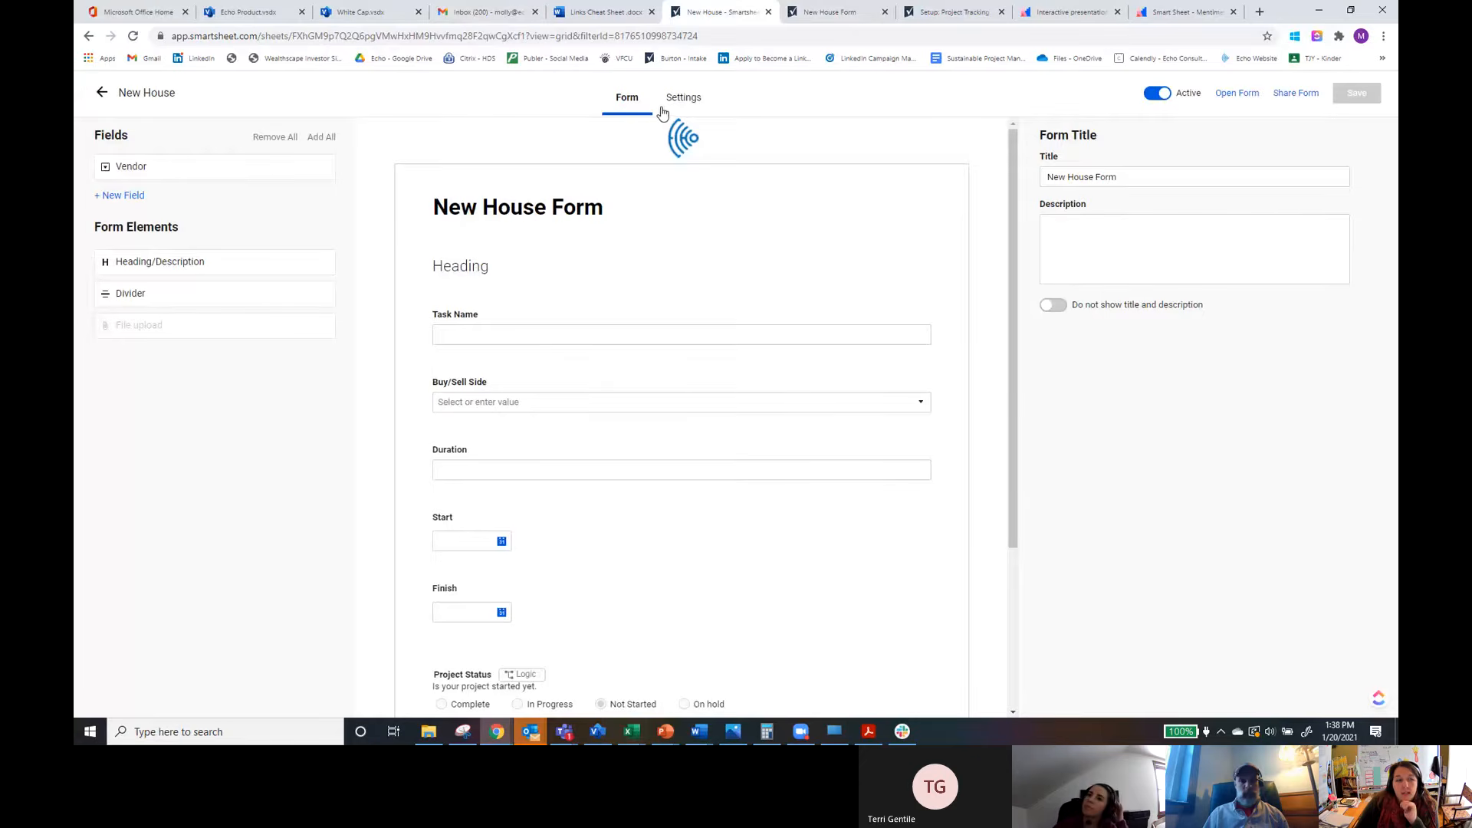
{"action": "left_click", "coordinate": [692, 102]}
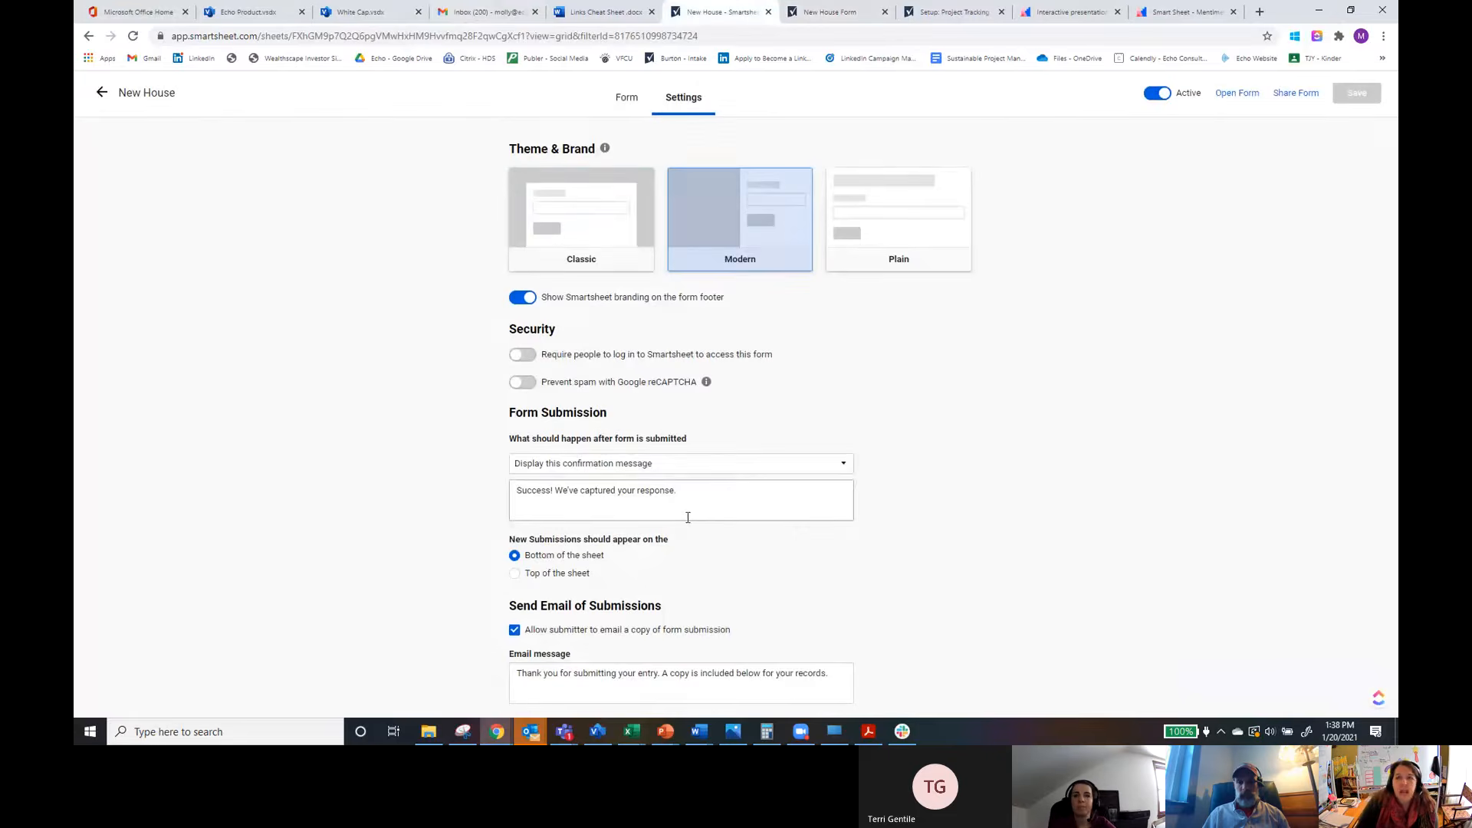
{"action": "left_click", "coordinate": [98, 93]}
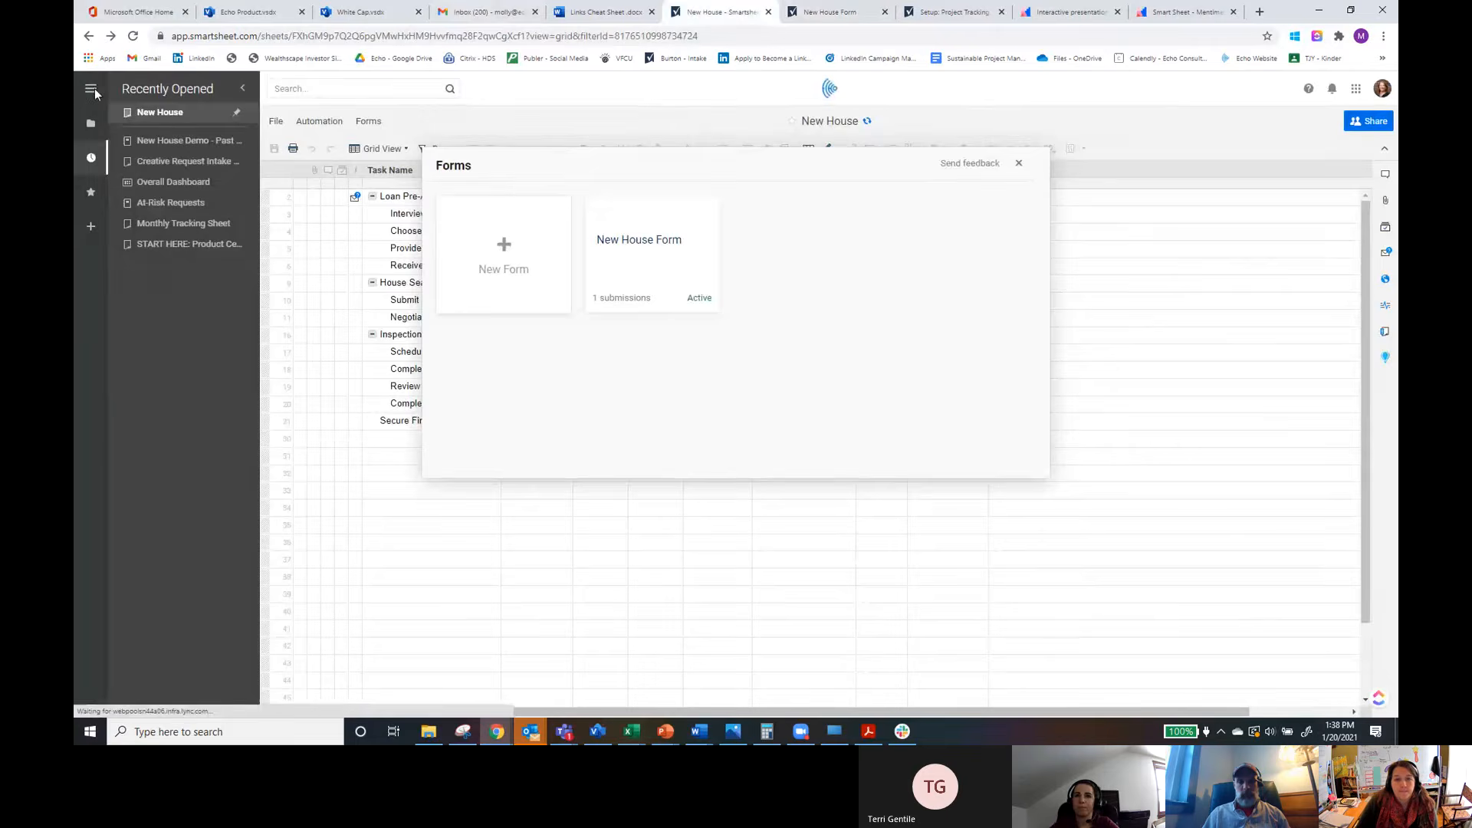
{"action": "left_click", "coordinate": [1019, 166]}
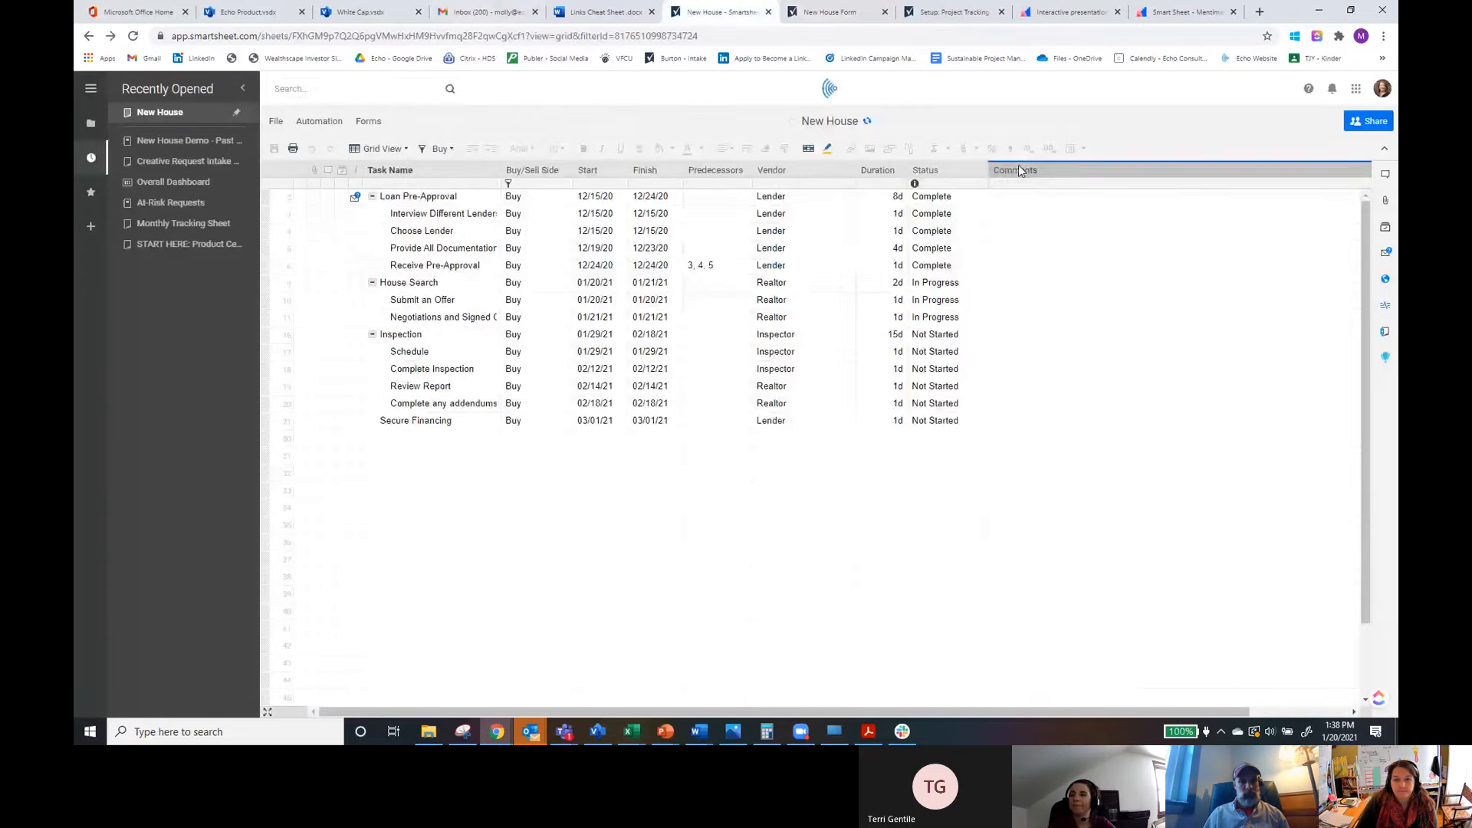
Step: Start setting up a new approval workflow from the sheet's automation options
{"action": "left_click", "coordinate": [310, 125]}
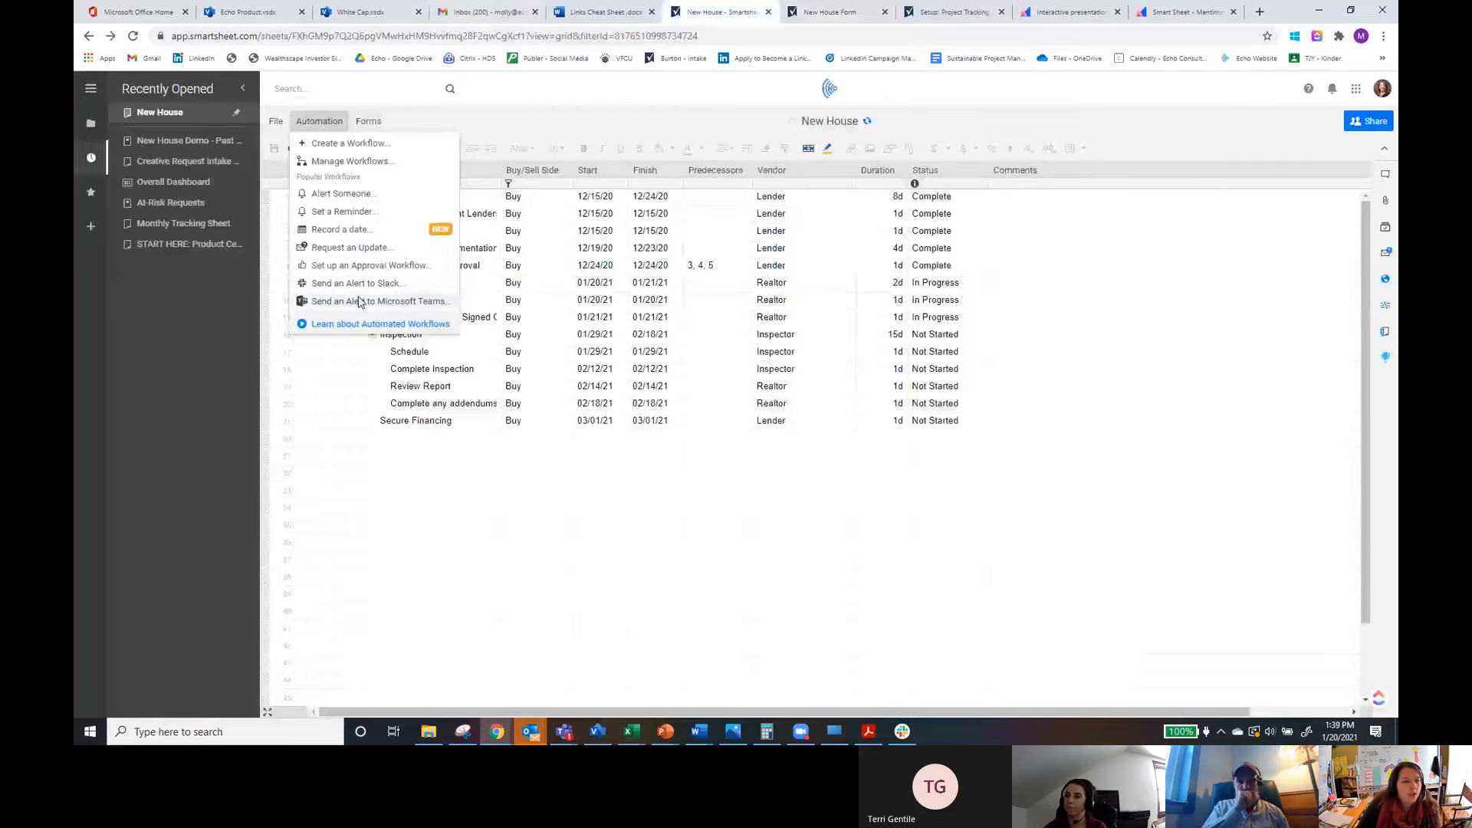
{"action": "left_click", "coordinate": [343, 265]}
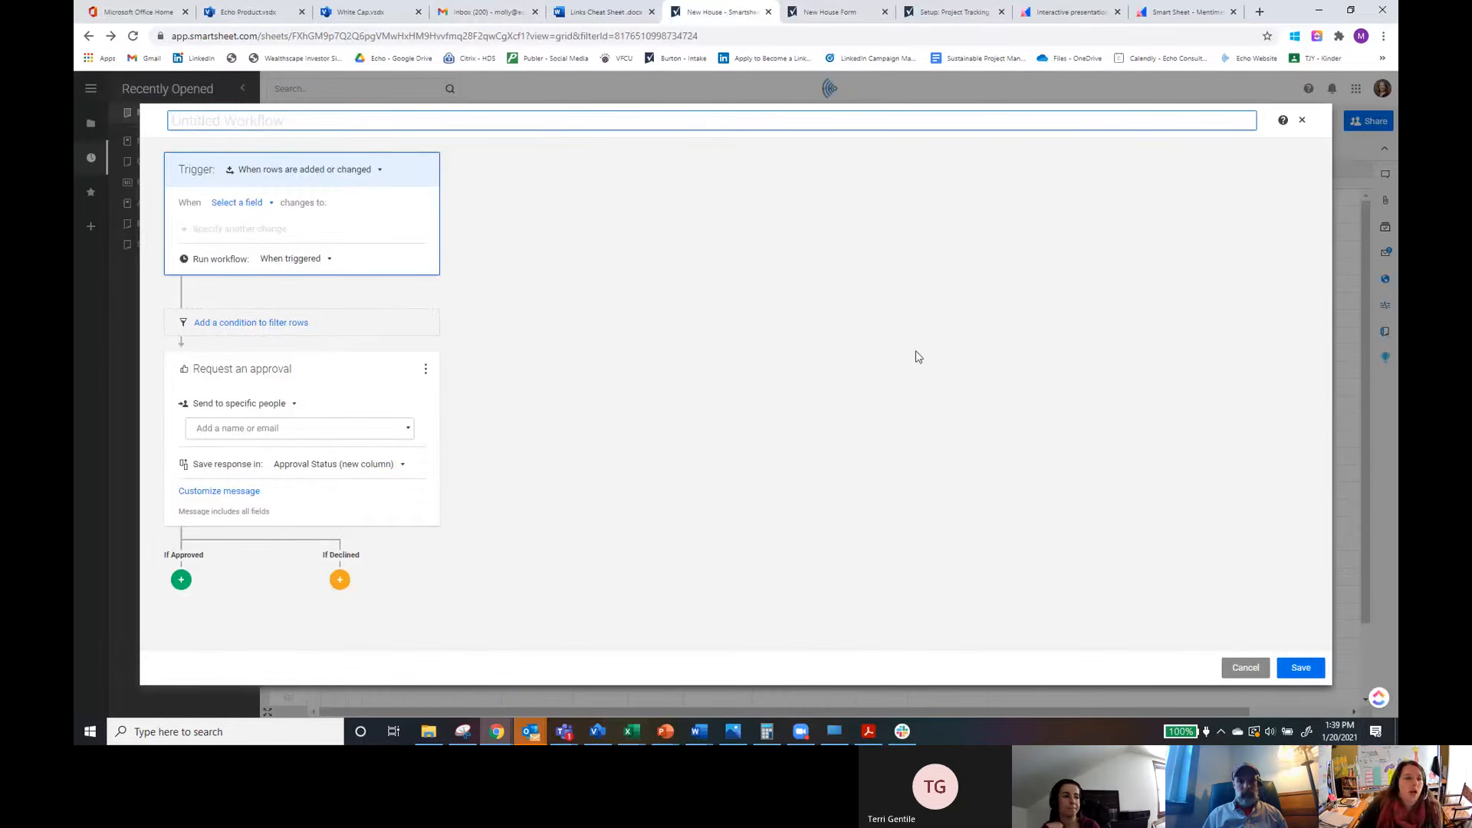
Step: Try a date-reached trigger with custom recurrence and time options, then revert to the rows added or changed trigger
{"action": "left_click", "coordinate": [379, 169]}
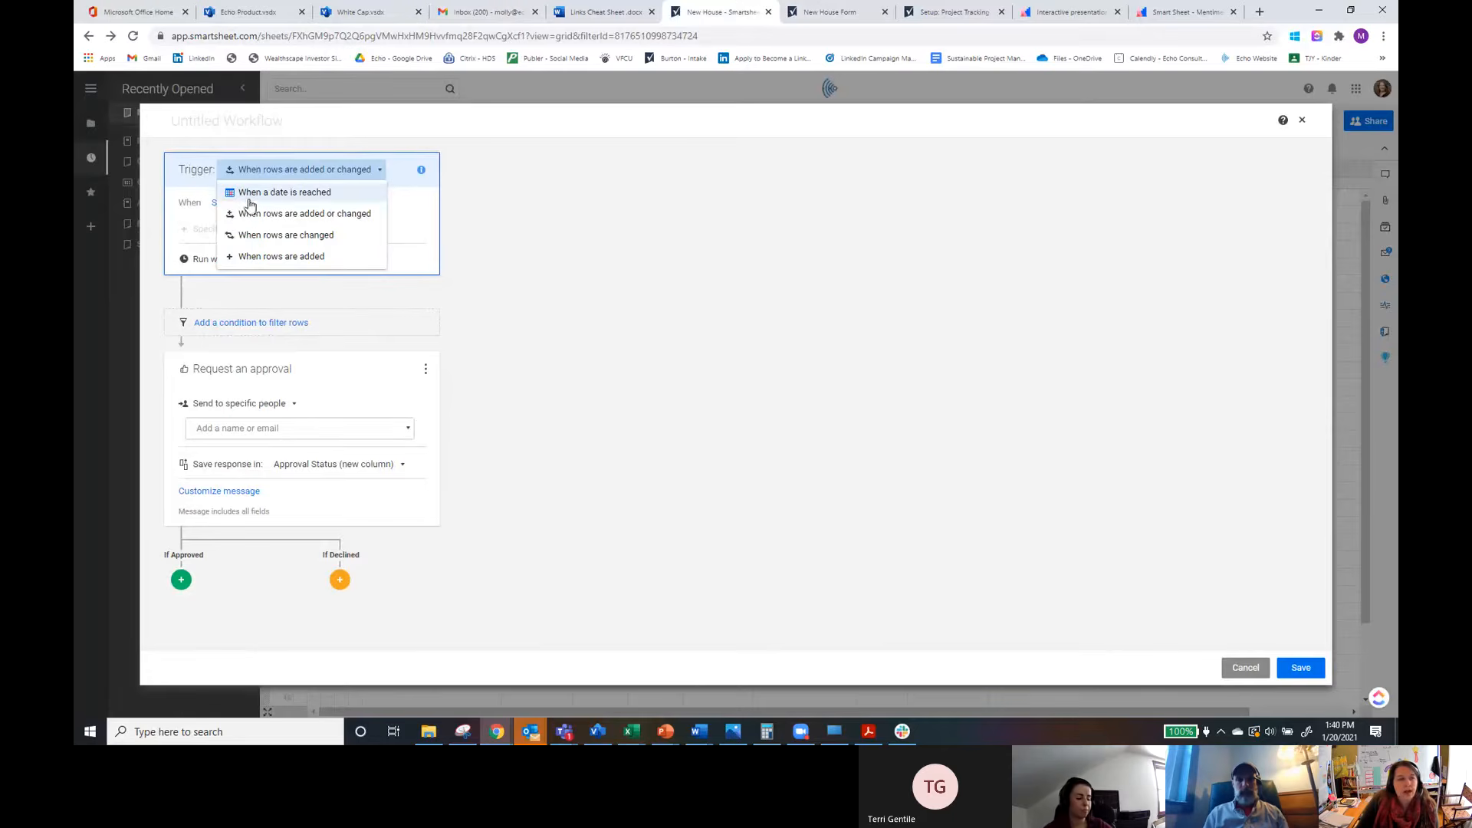
{"action": "left_click", "coordinate": [297, 193]}
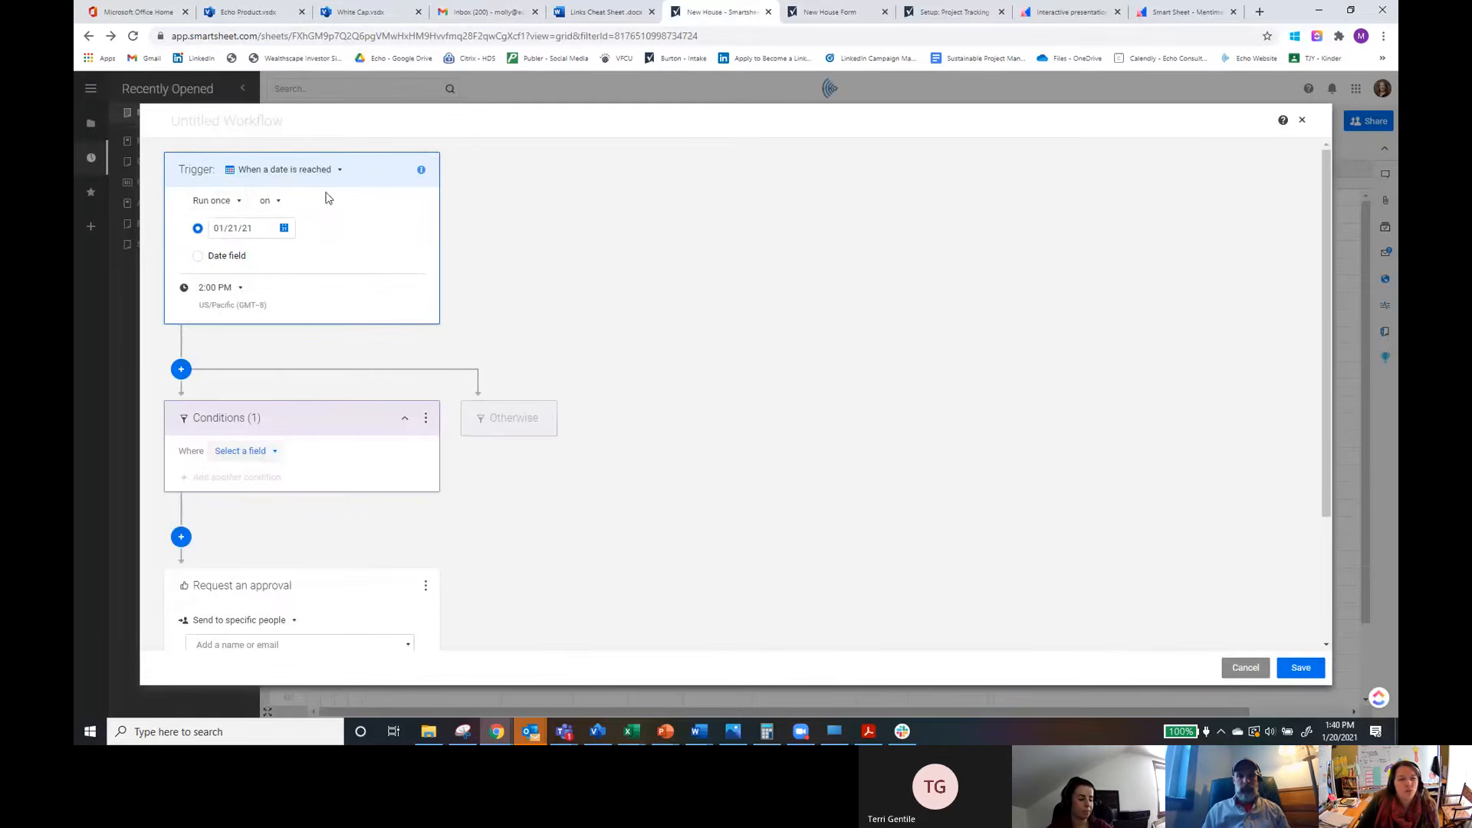
{"action": "left_click", "coordinate": [238, 203]}
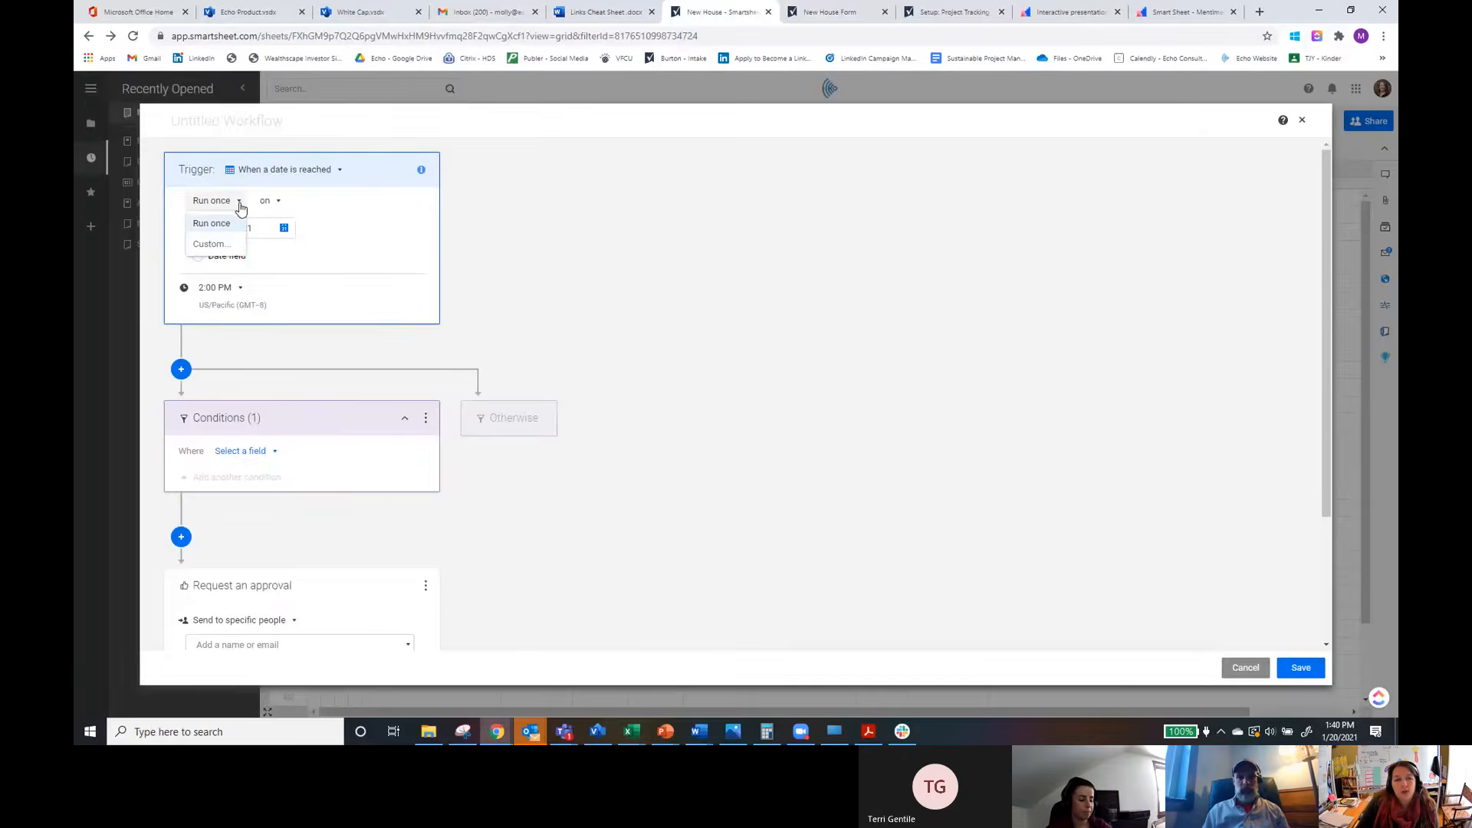
{"action": "left_click", "coordinate": [219, 244]}
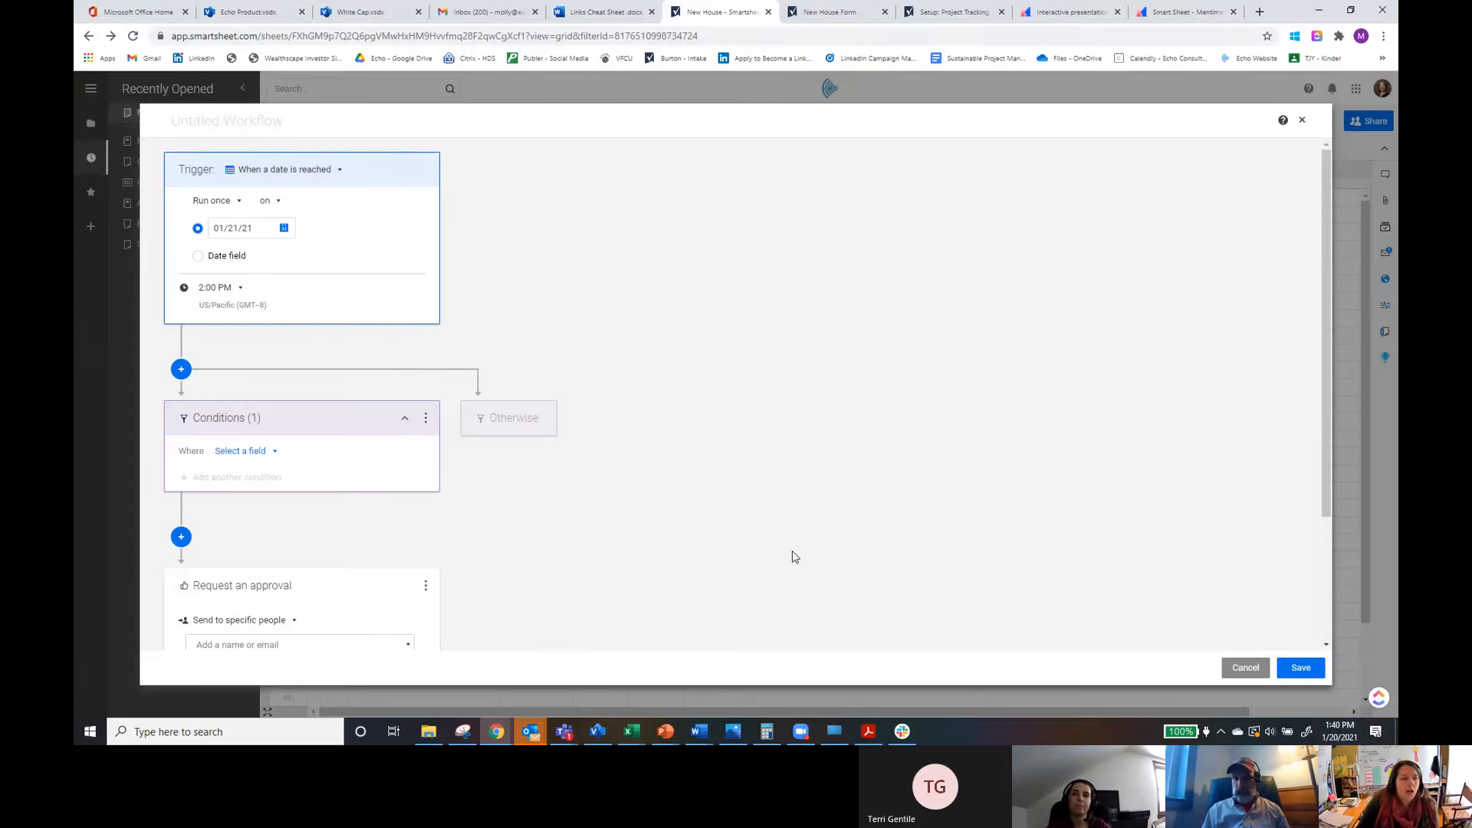
{"action": "left_click", "coordinate": [787, 547]}
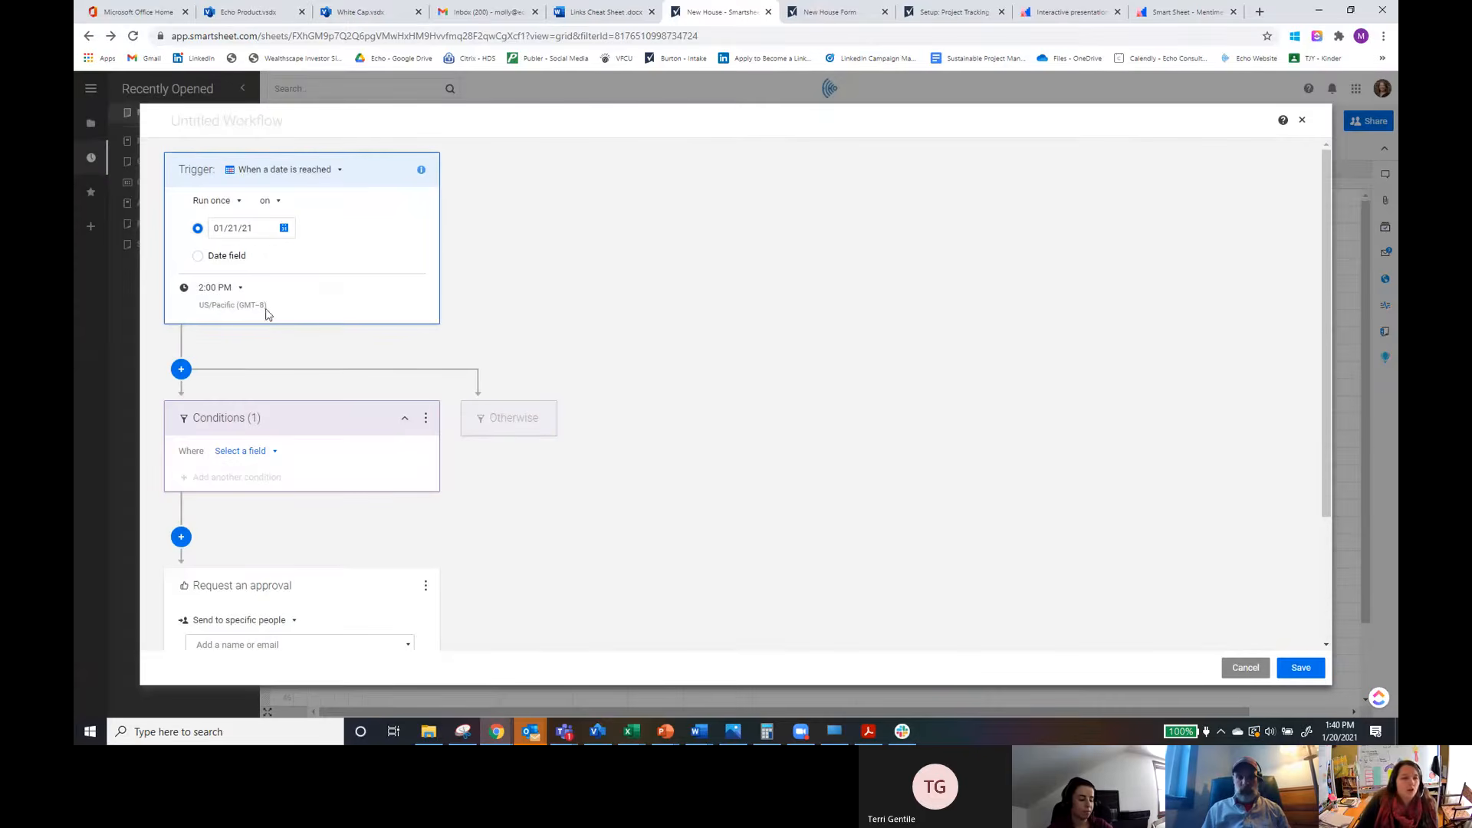
{"action": "left_click", "coordinate": [240, 289]}
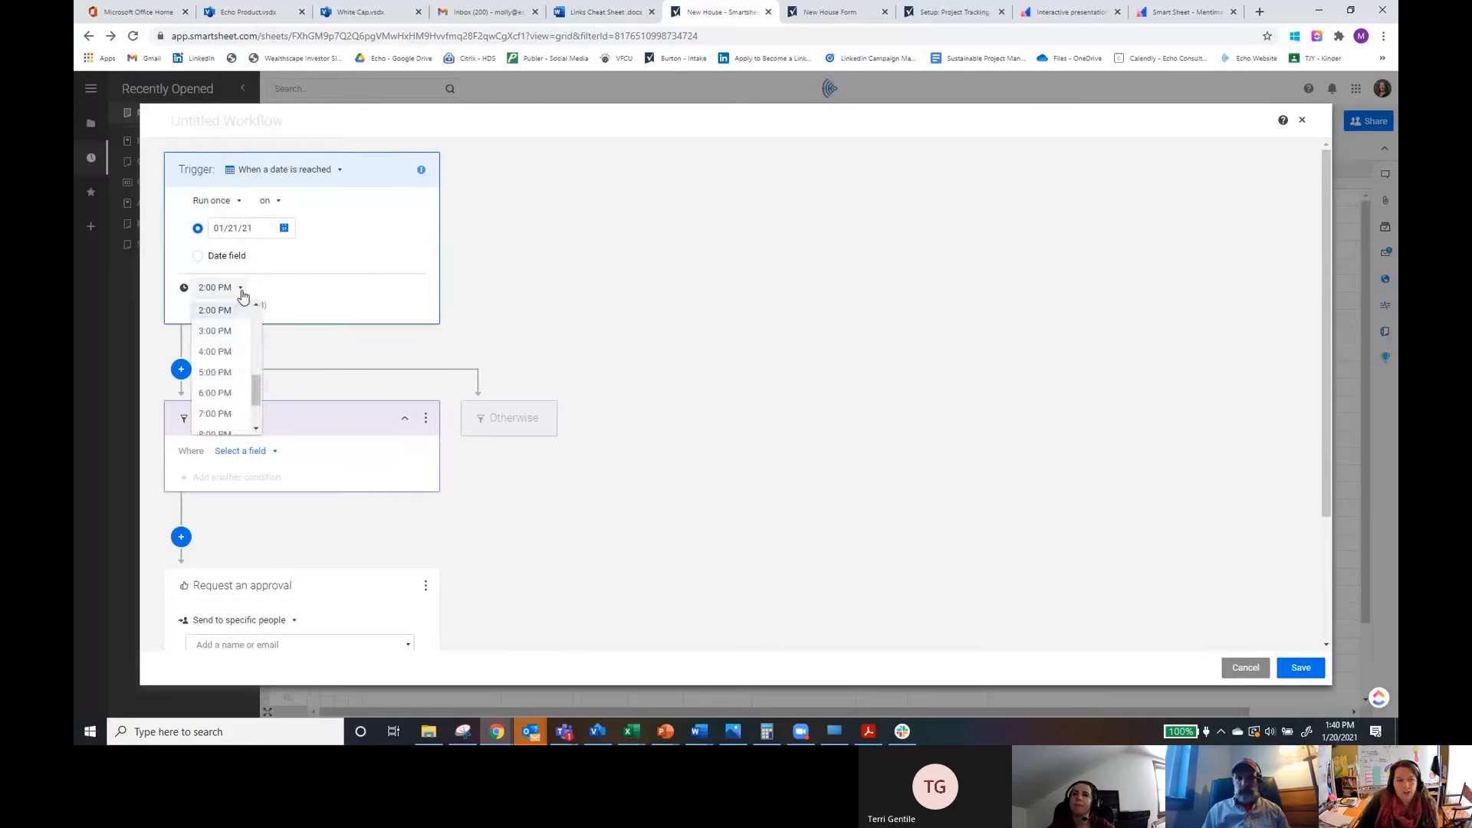
{"action": "left_click", "coordinate": [240, 289]}
{"action": "left_click", "coordinate": [319, 171]}
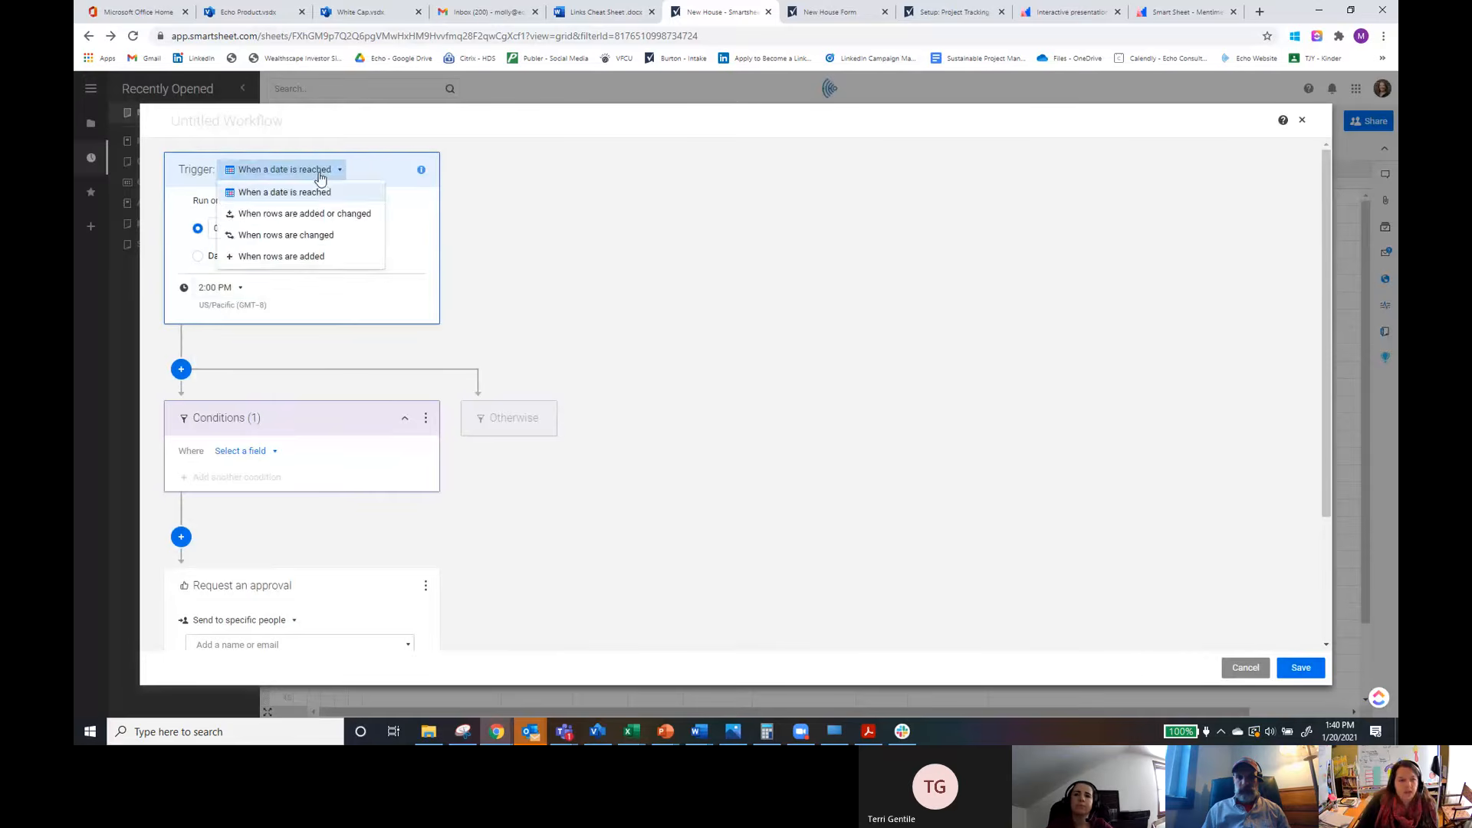
{"action": "left_click", "coordinate": [290, 216]}
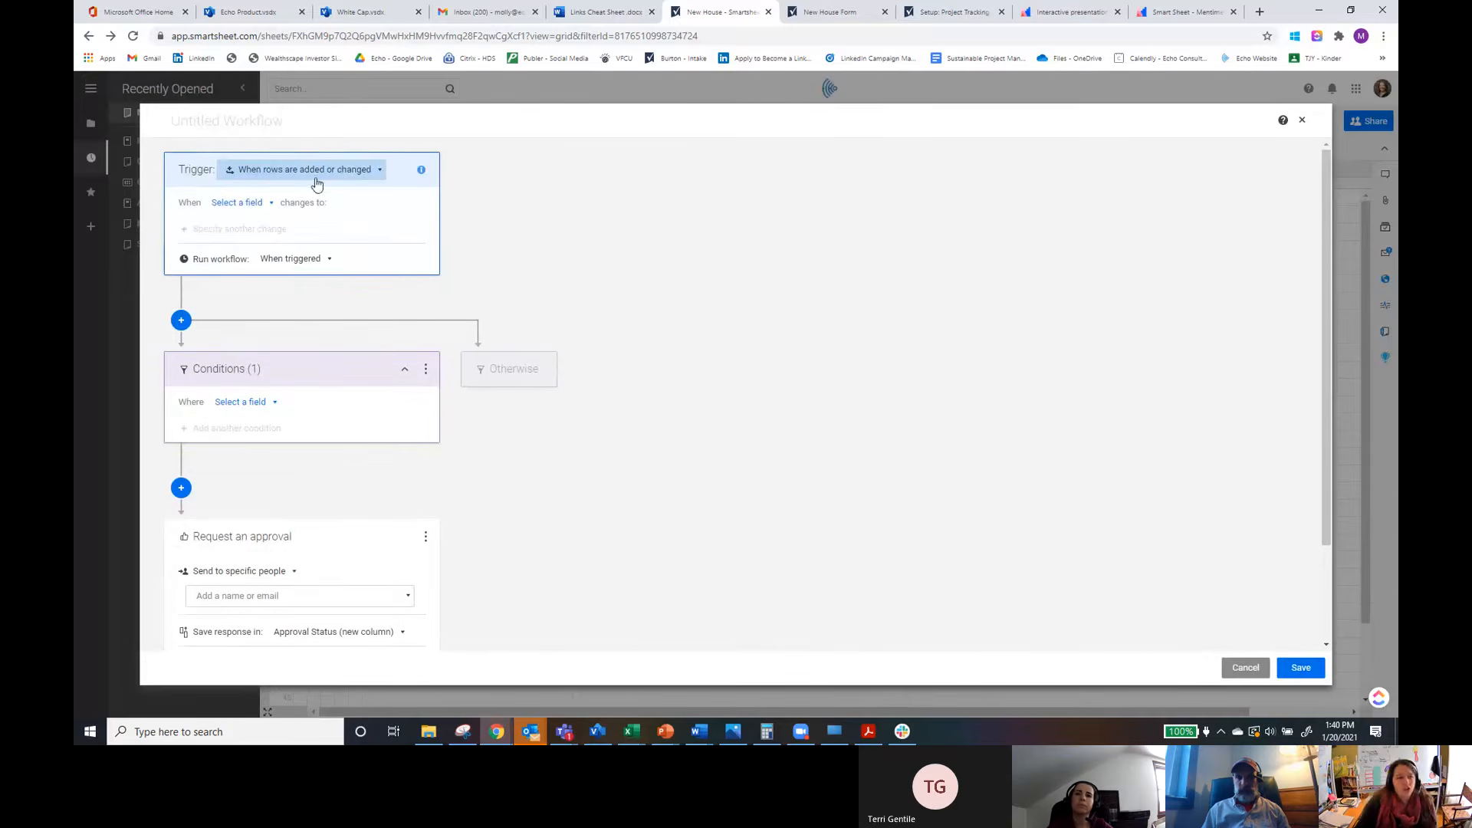
Step: Set the workflow trigger to fire when the Status field changes to In Progress
{"action": "left_click", "coordinate": [272, 208]}
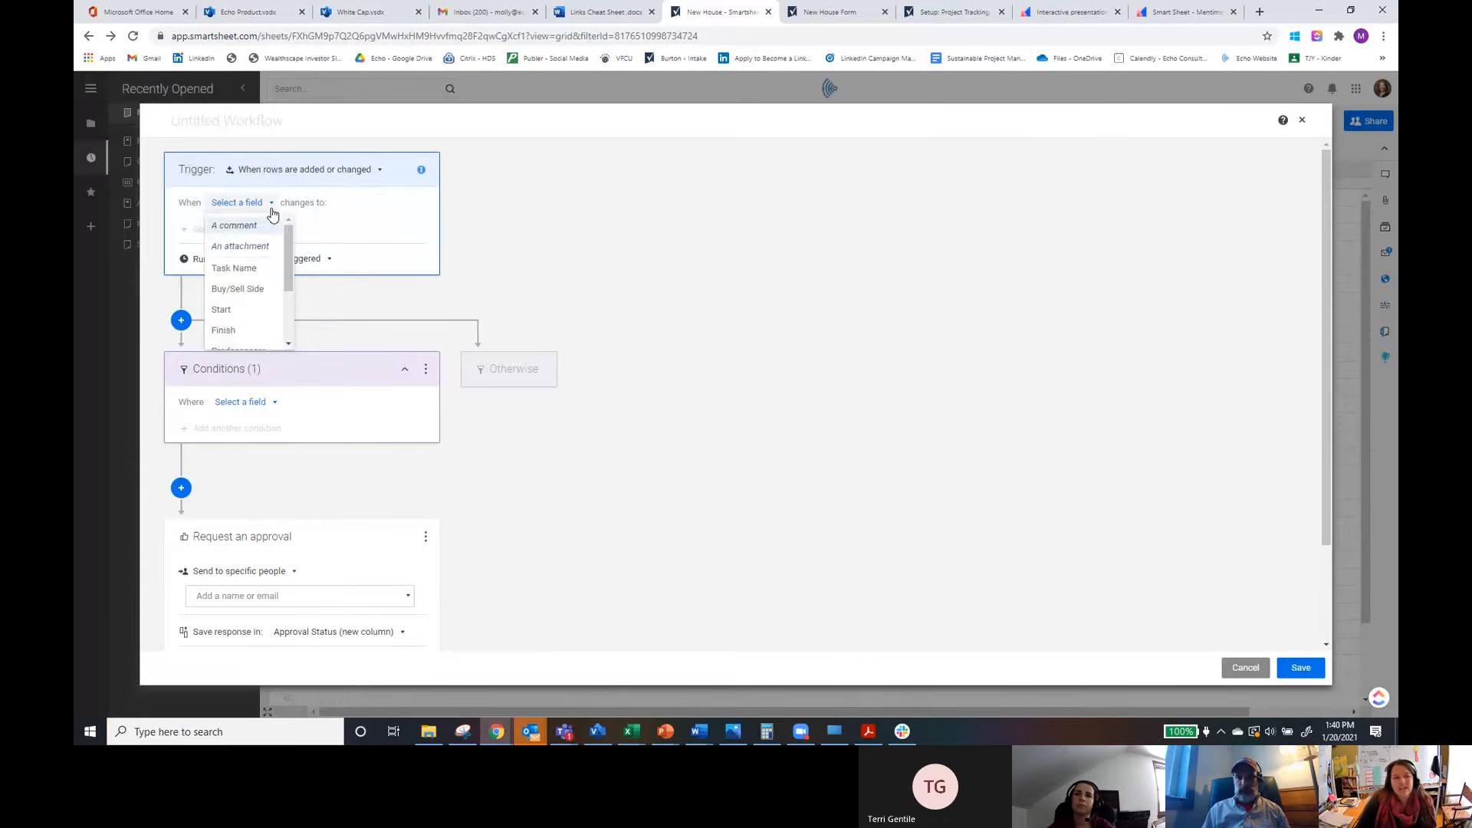
{"action": "left_click_drag", "start_coordinate": [285, 241], "coordinate": [282, 283]}
{"action": "left_click", "coordinate": [224, 317]}
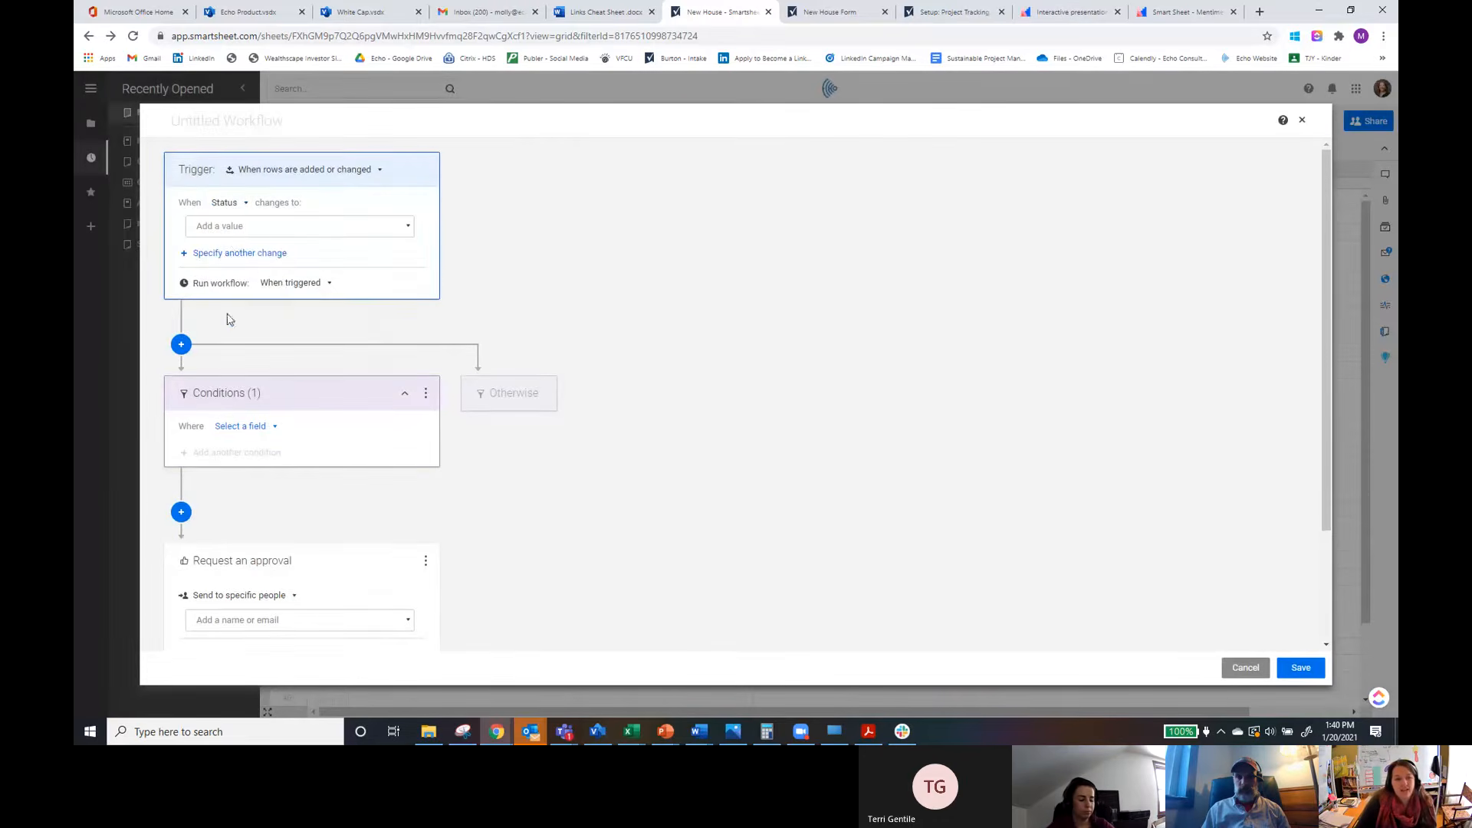
{"action": "left_click", "coordinate": [235, 234]}
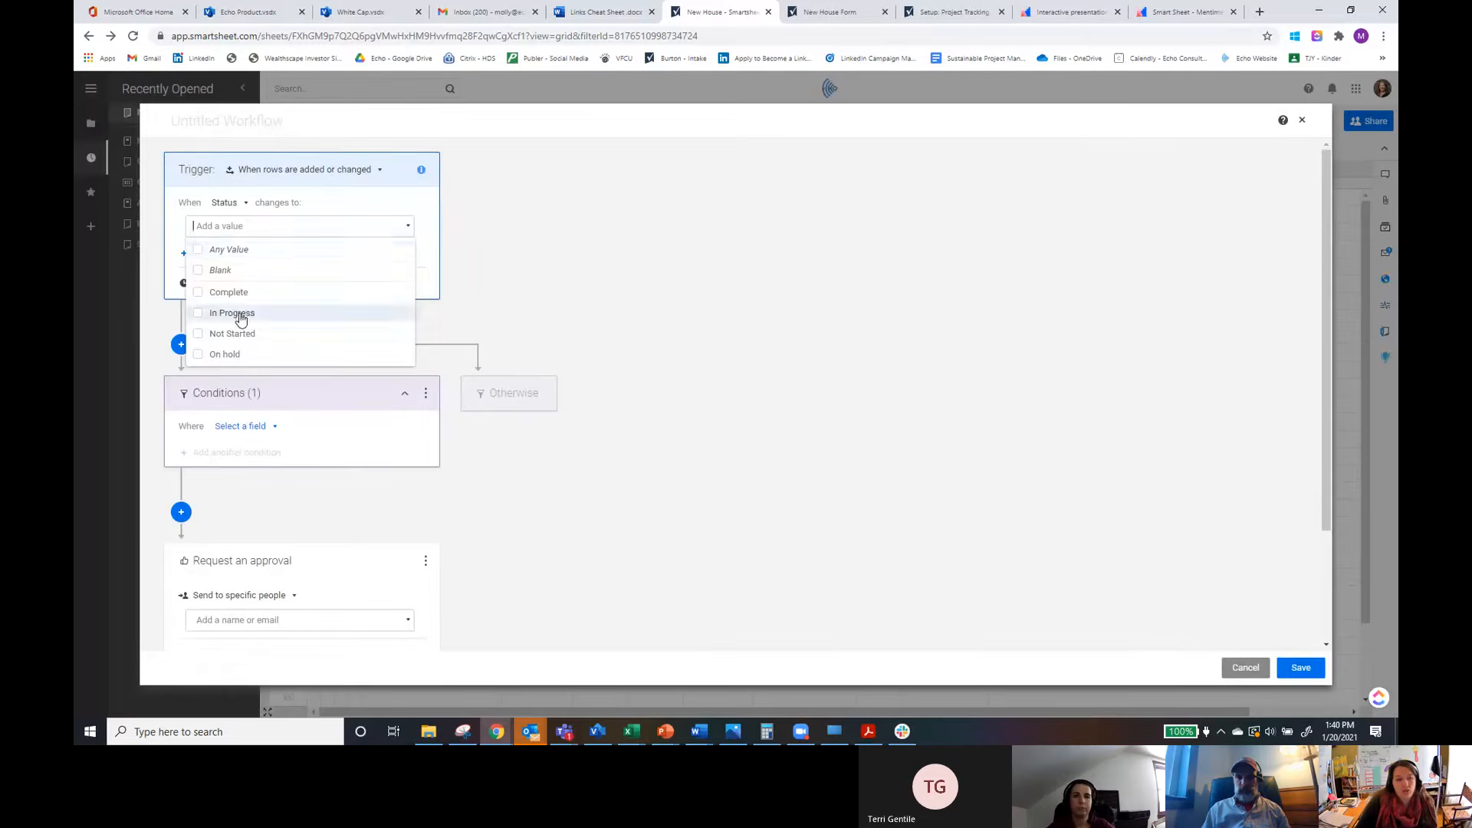
{"action": "left_click", "coordinate": [283, 314]}
{"action": "left_click", "coordinate": [776, 335]}
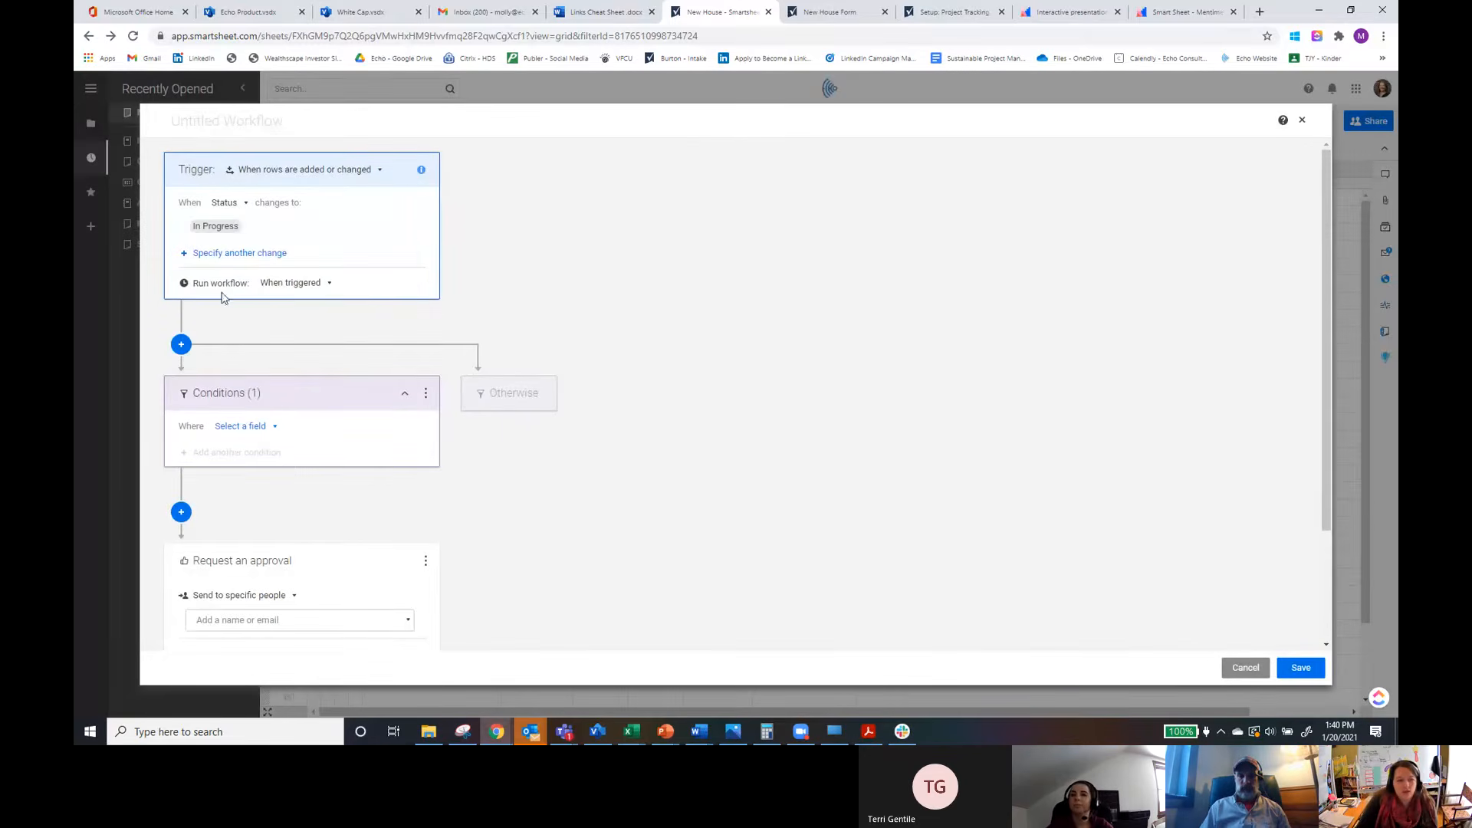
Step: Open the workflow's run frequency options
{"action": "left_click", "coordinate": [309, 288]}
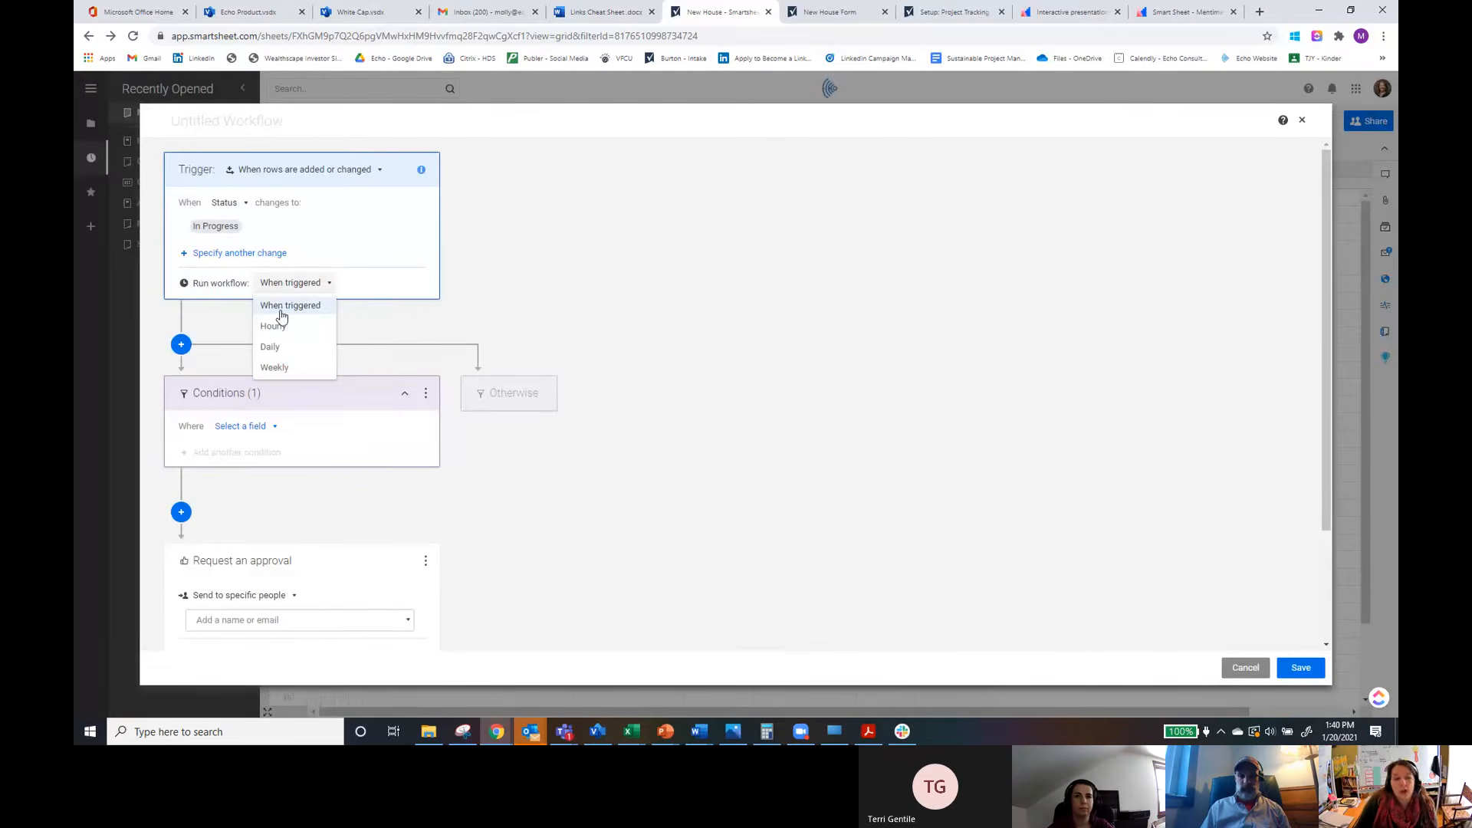
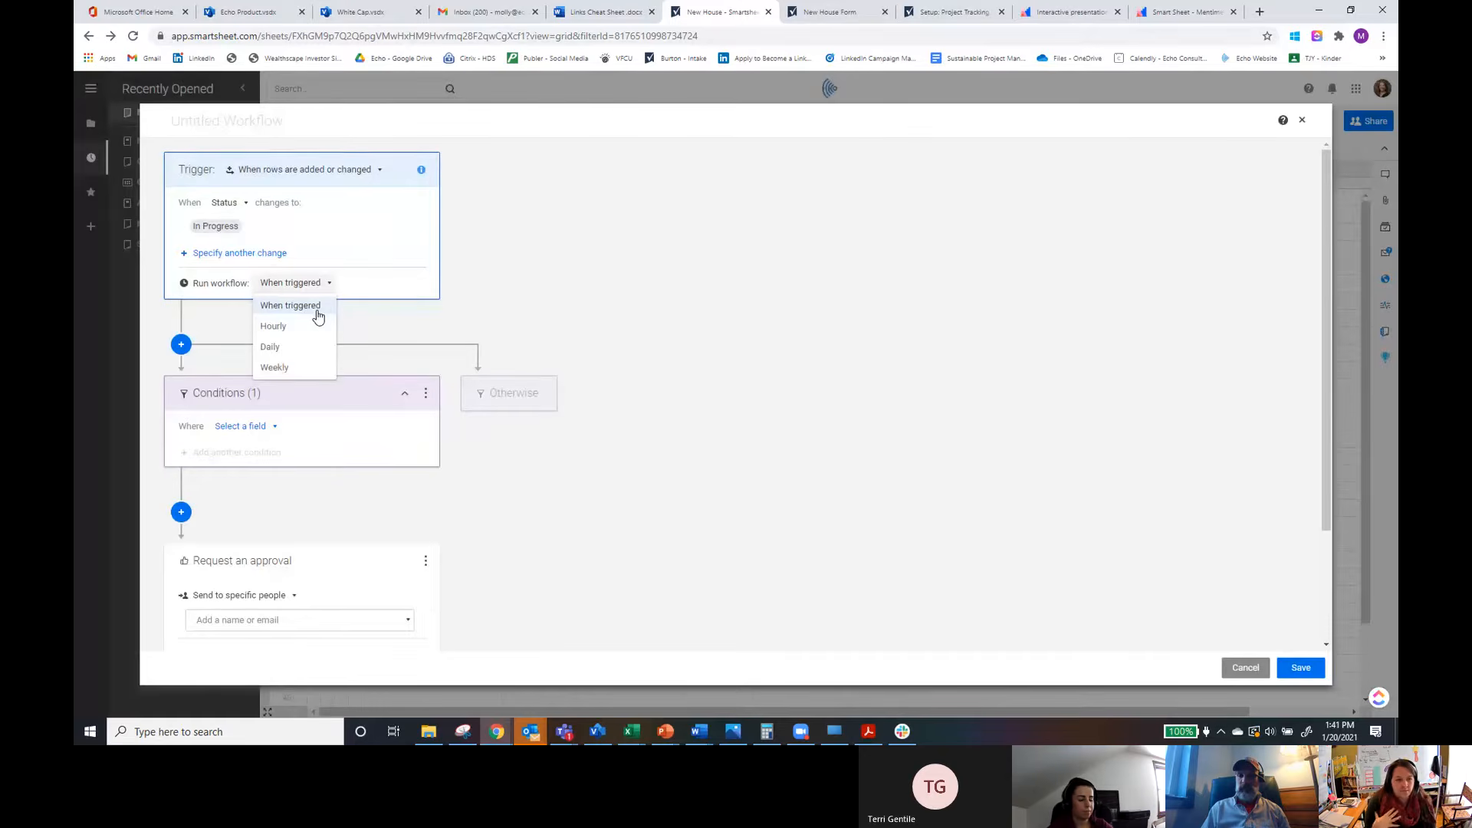
Step: Set the workflow to run when triggered
{"action": "left_click", "coordinate": [318, 314]}
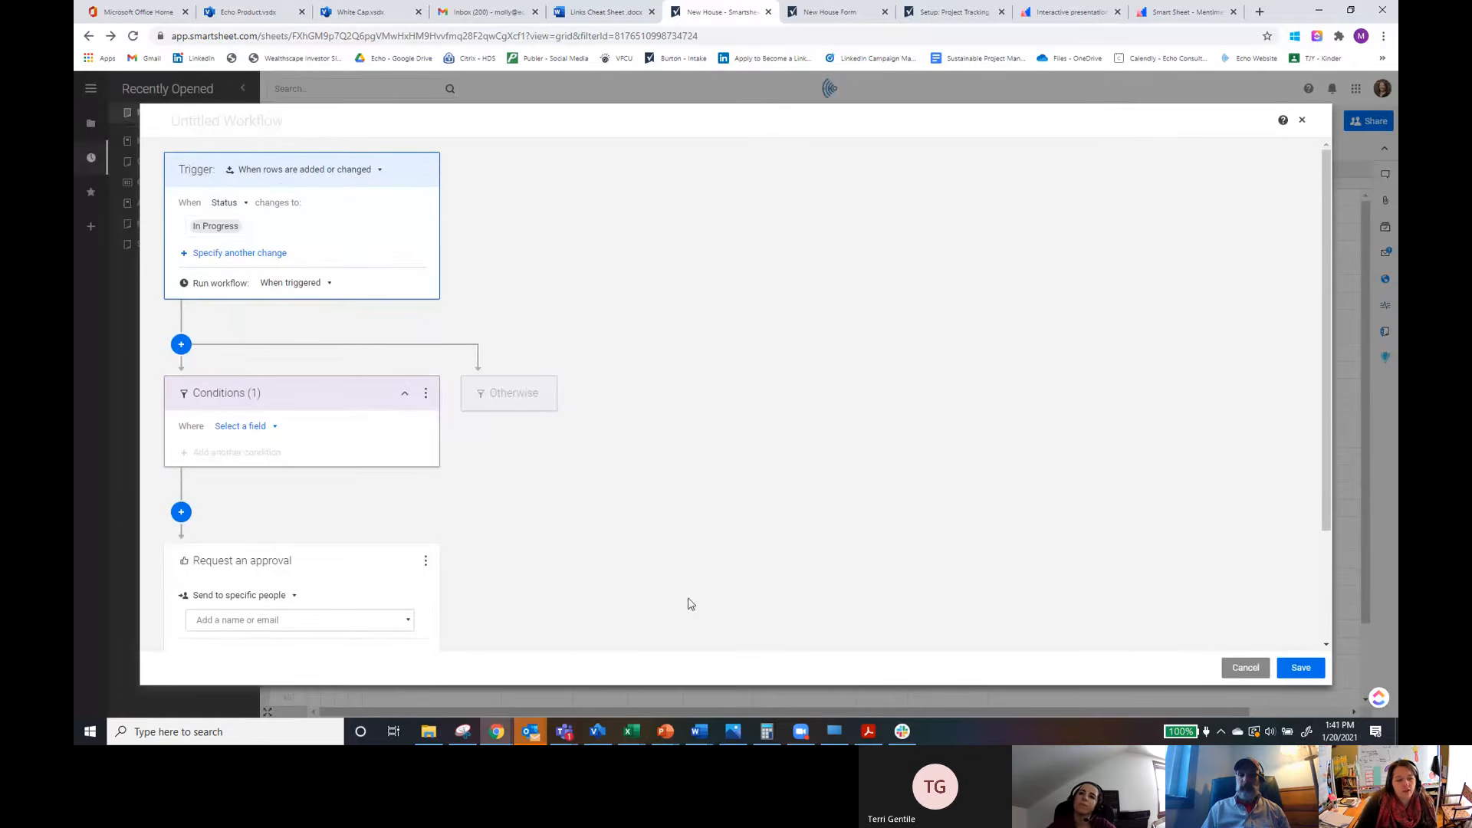
{"action": "scroll", "coordinate": [181, 355], "scroll_direction": "down", "scroll_amount": 2}
{"action": "scroll", "coordinate": [270, 345], "scroll_direction": "up", "scroll_amount": 2}
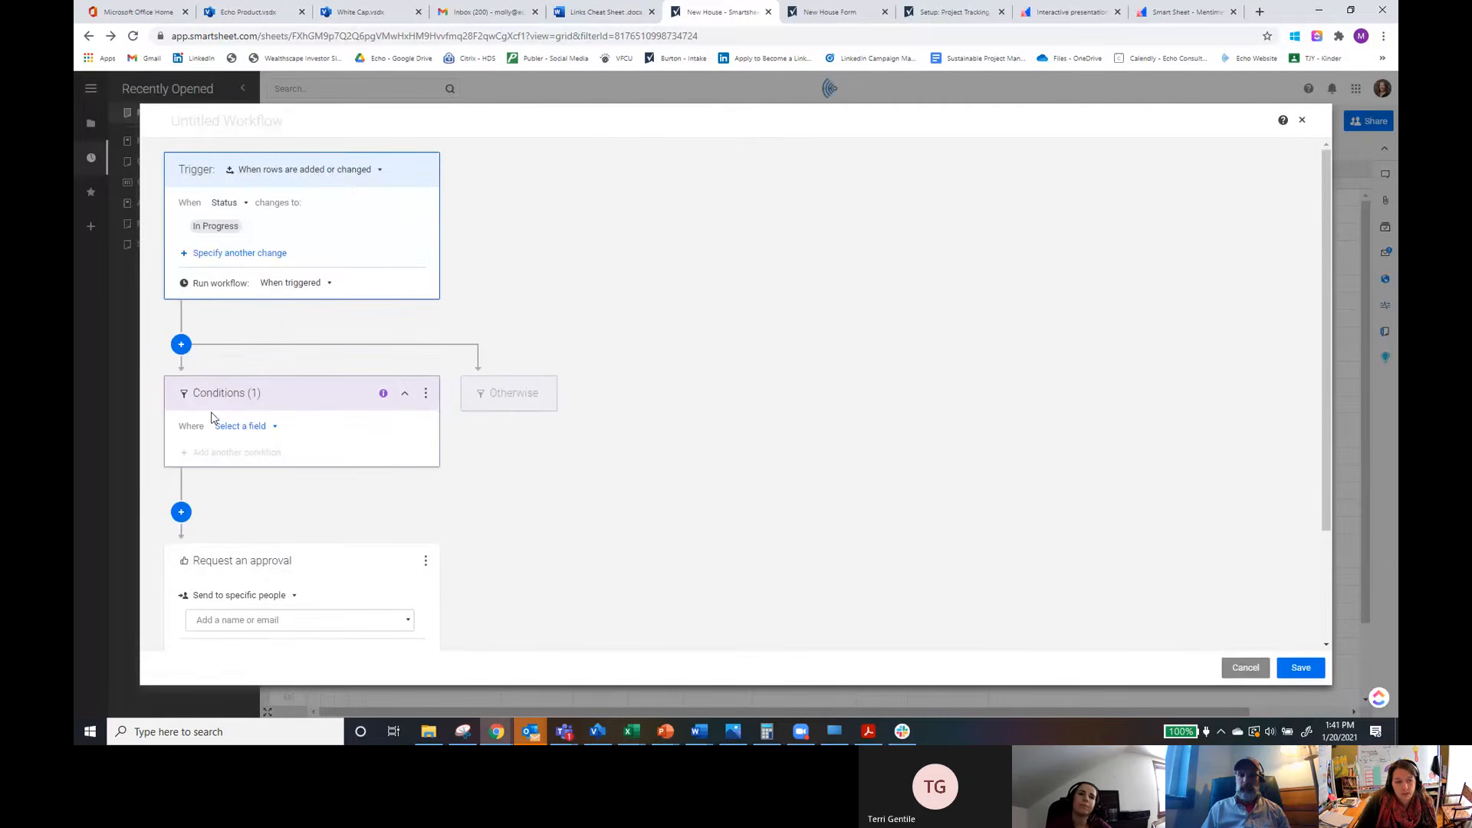
{"action": "left_click", "coordinate": [502, 404]}
{"action": "scroll", "coordinate": [502, 341], "scroll_direction": "down", "scroll_amount": 1}
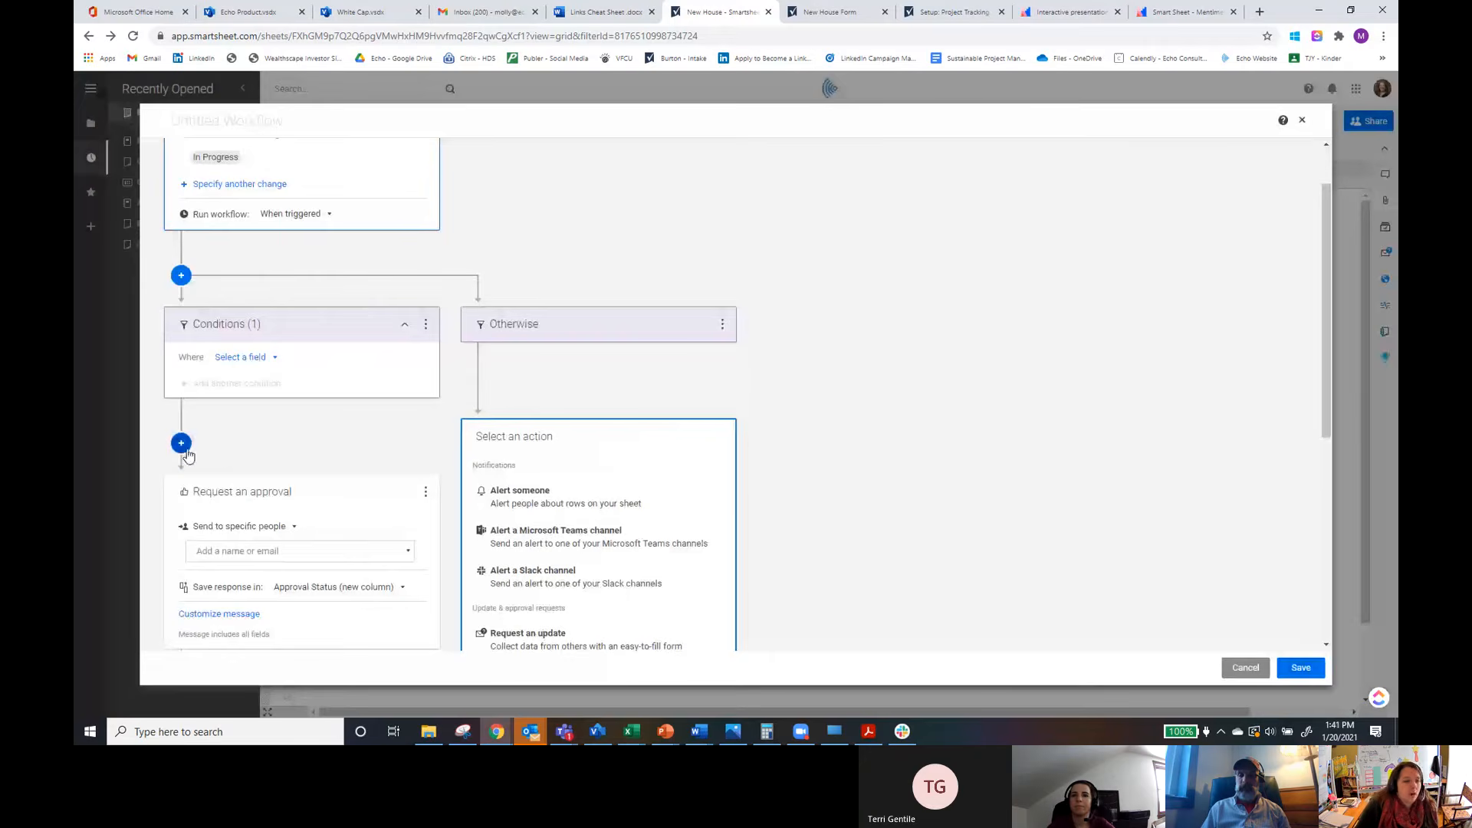
{"action": "mouse_move", "coordinate": [181, 447]}
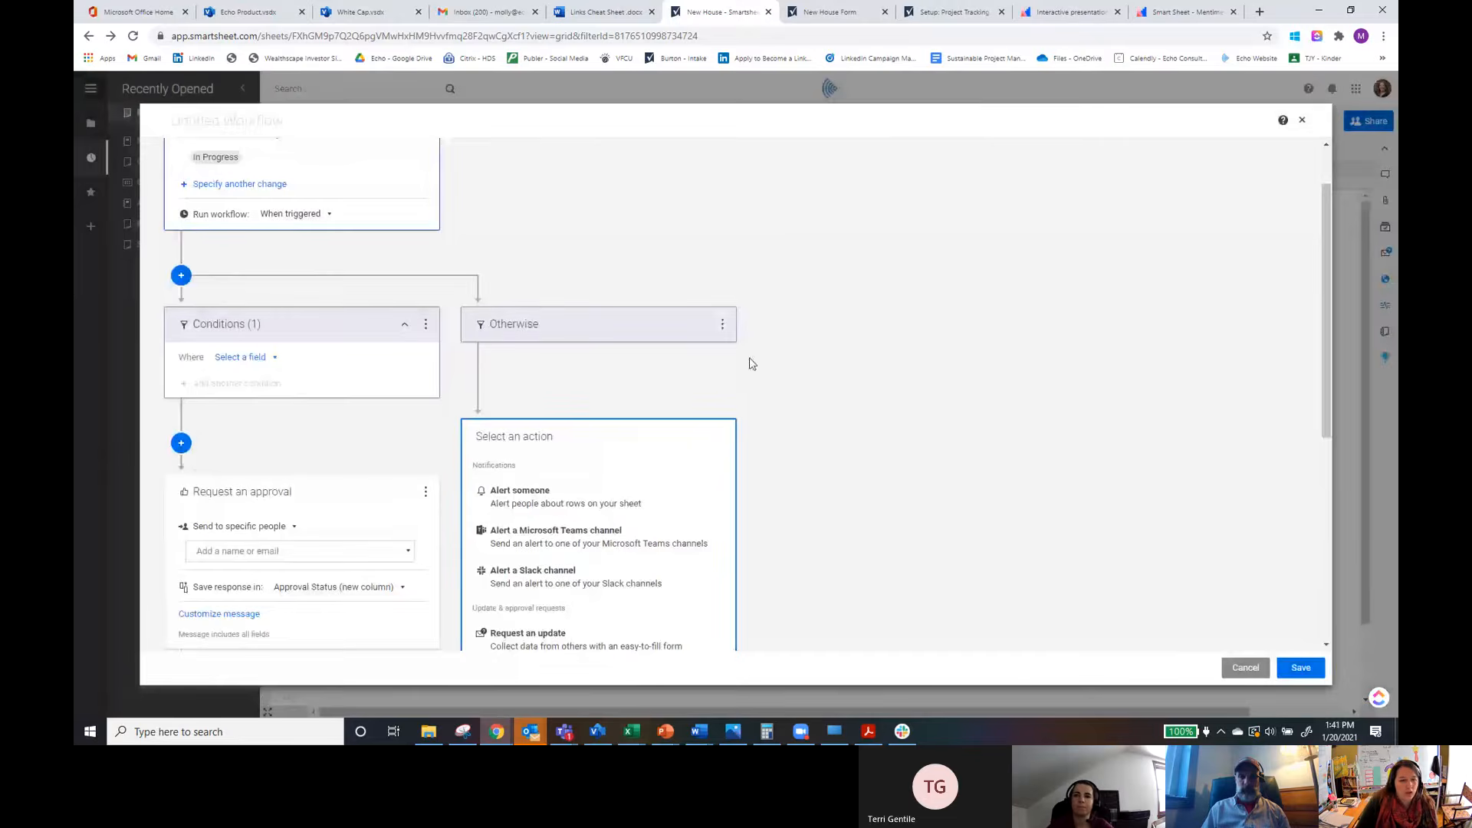
{"action": "left_click", "coordinate": [721, 324]}
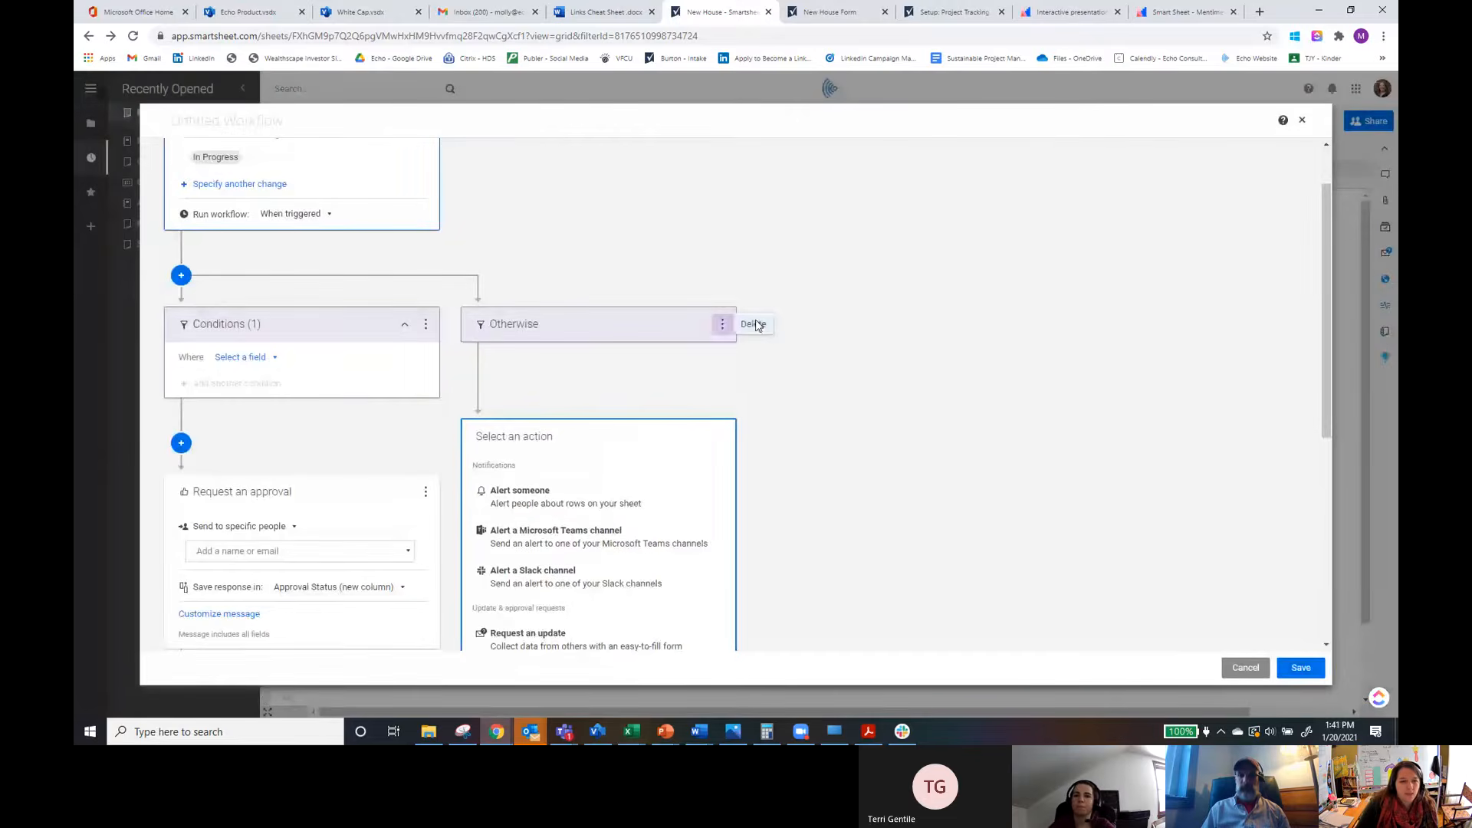
{"action": "left_click", "coordinate": [754, 324]}
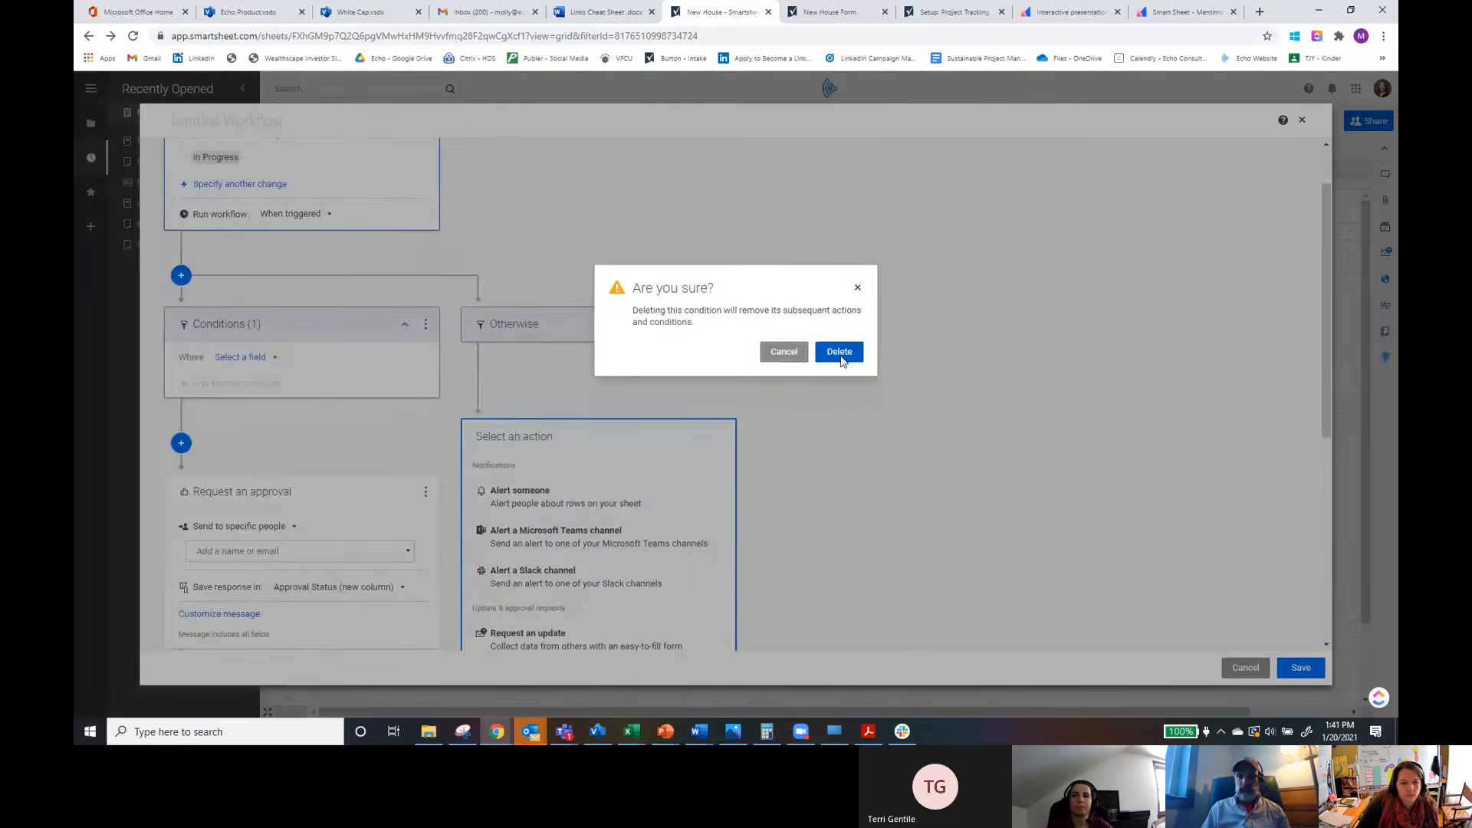
{"action": "left_click", "coordinate": [840, 355]}
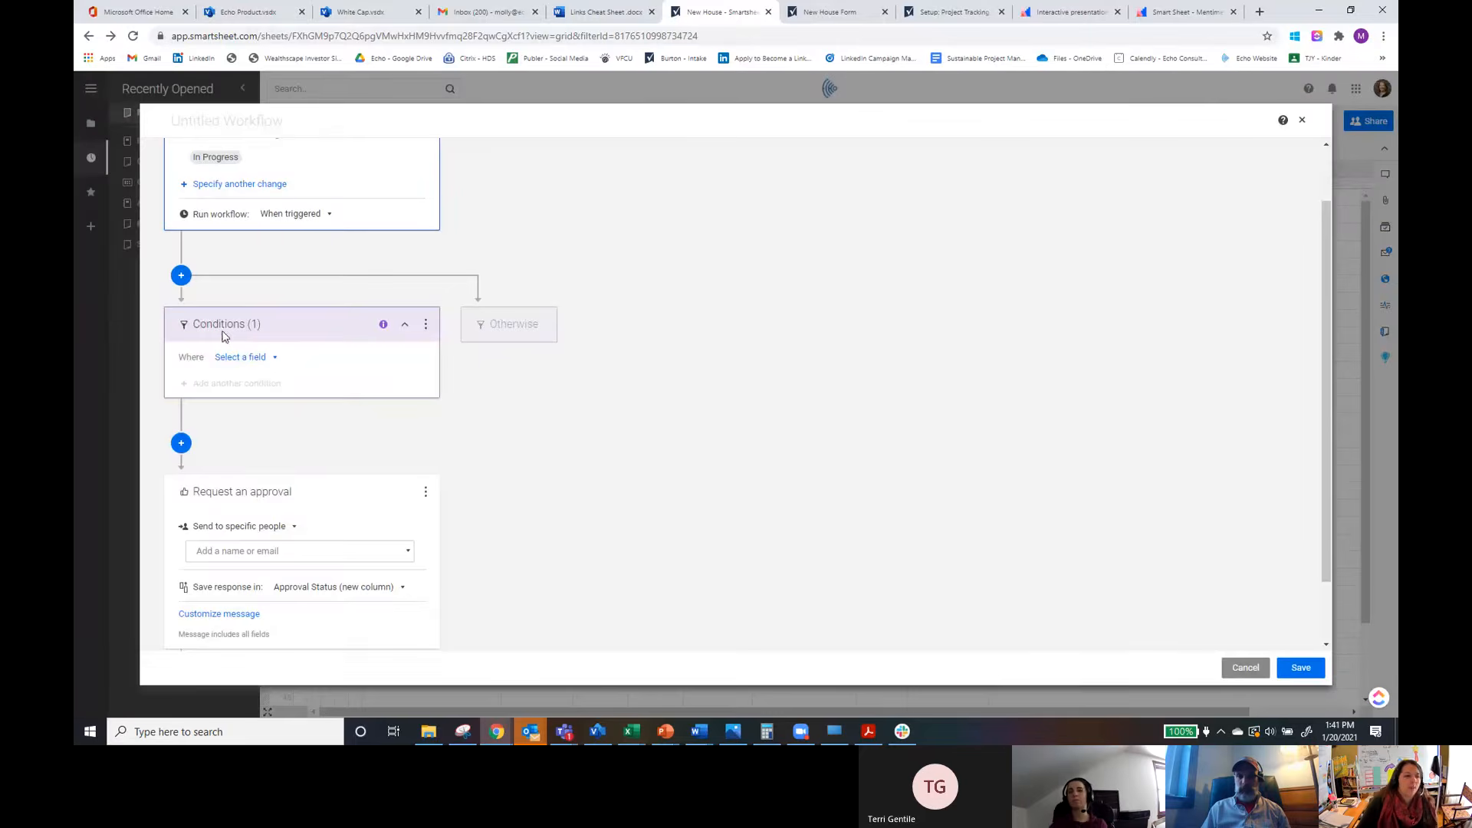
Step: Set the workflow condition to Finish is in the past
{"action": "left_click", "coordinate": [264, 358]}
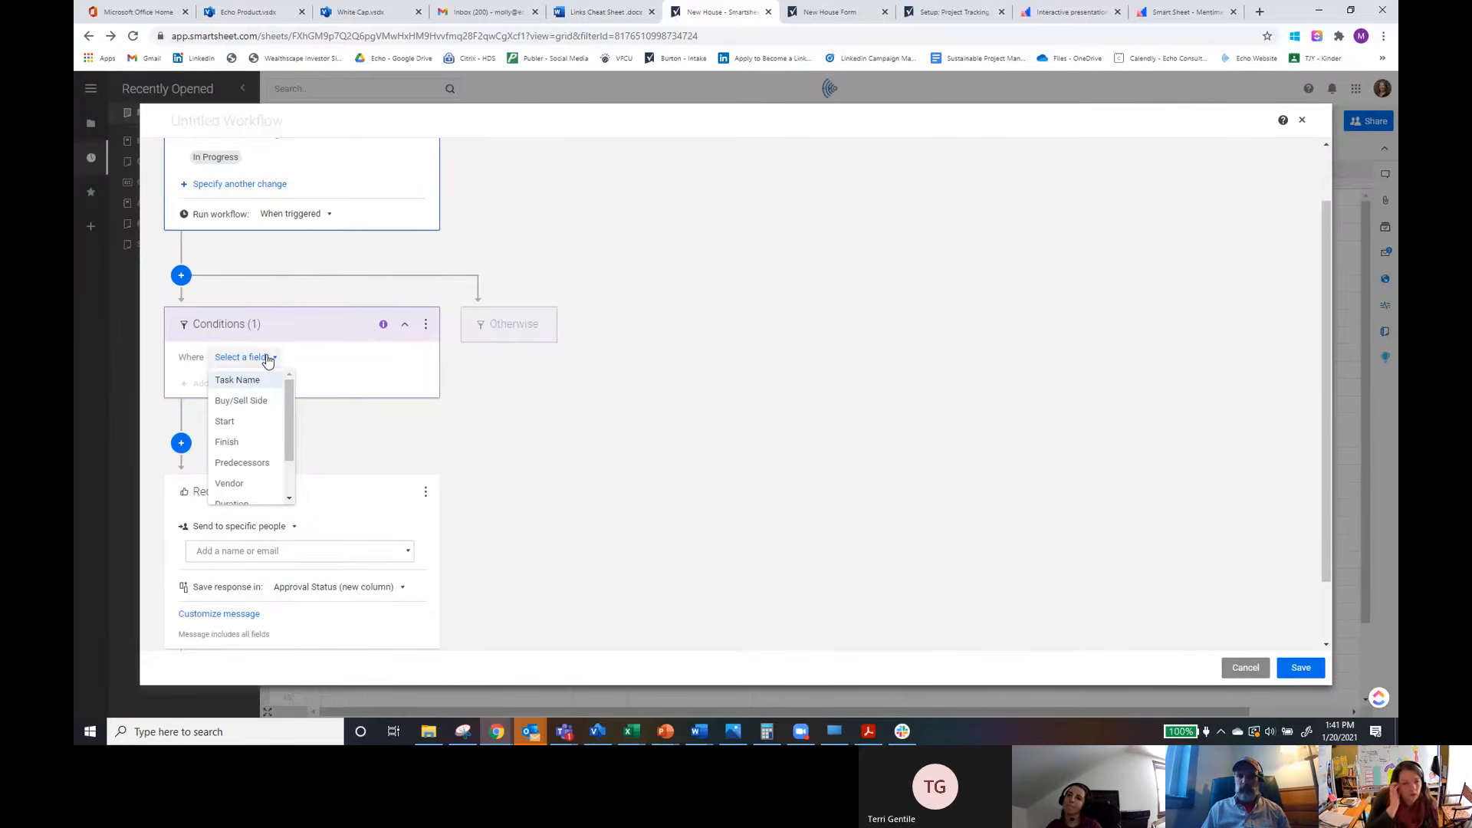
{"action": "scroll", "coordinate": [378, 384], "scroll_direction": "up", "scroll_amount": 1}
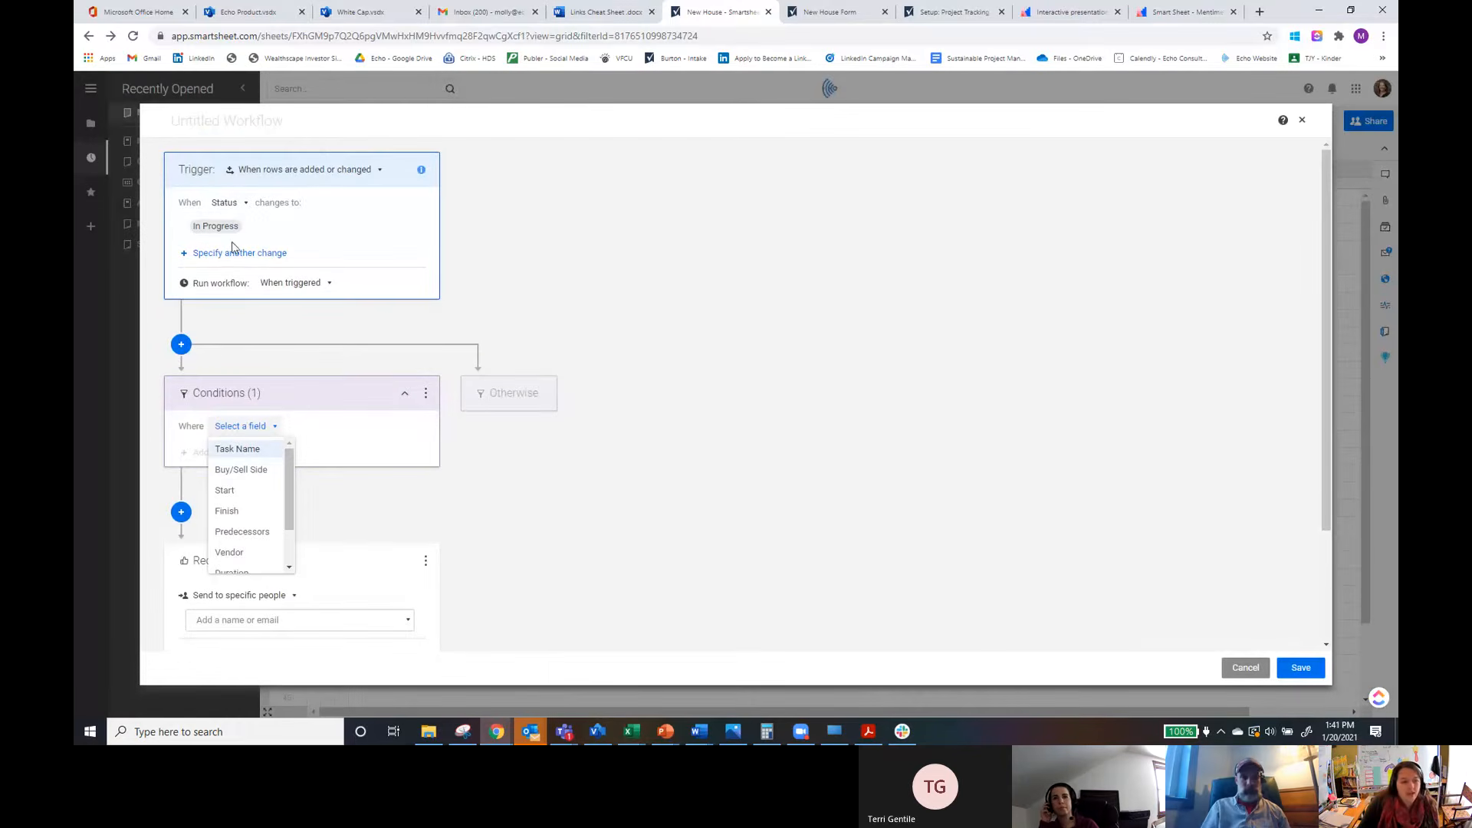
{"action": "scroll", "coordinate": [289, 463], "scroll_direction": "down", "scroll_amount": 2}
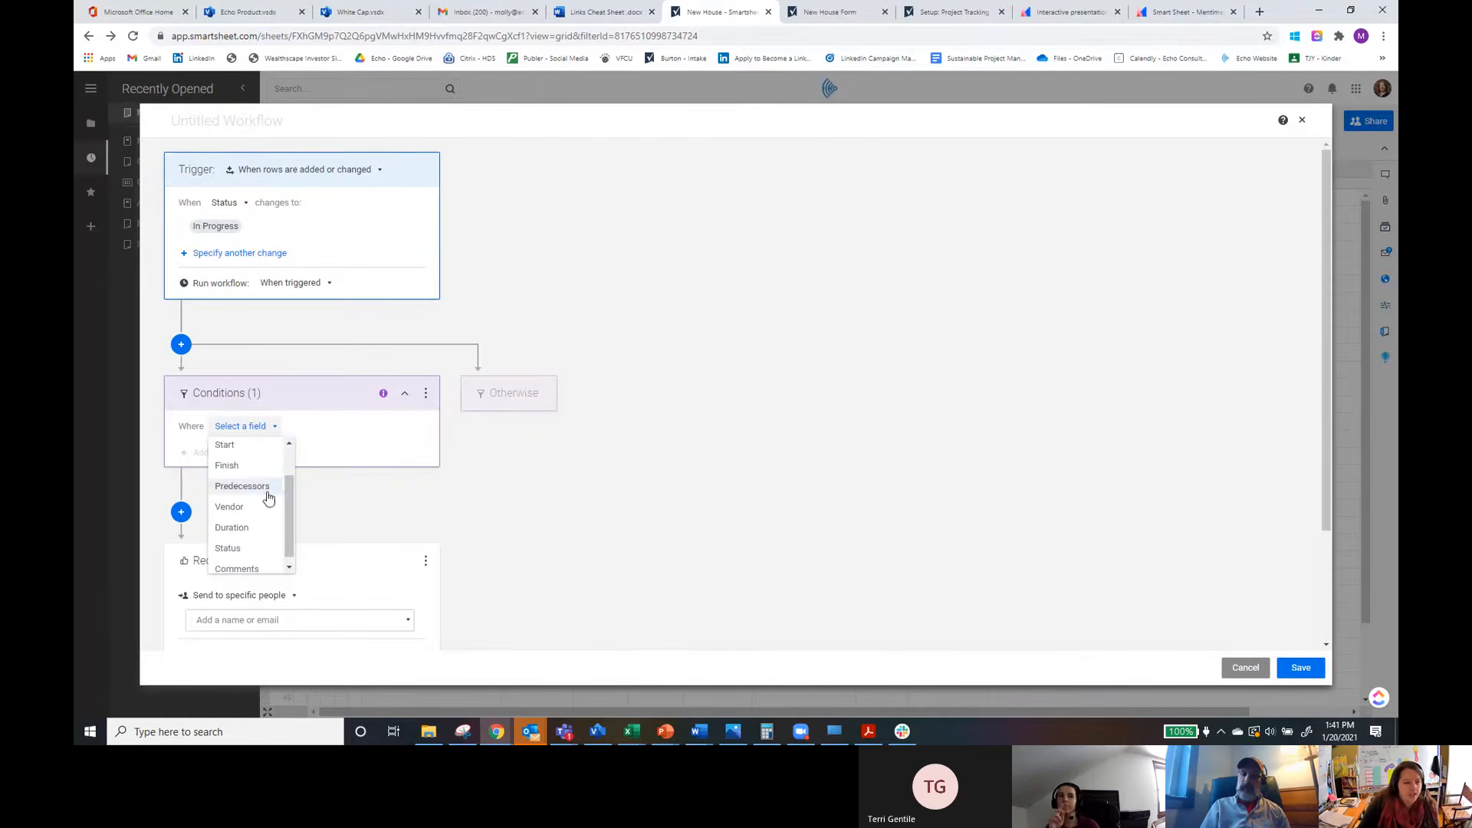
{"action": "left_click", "coordinate": [227, 473]}
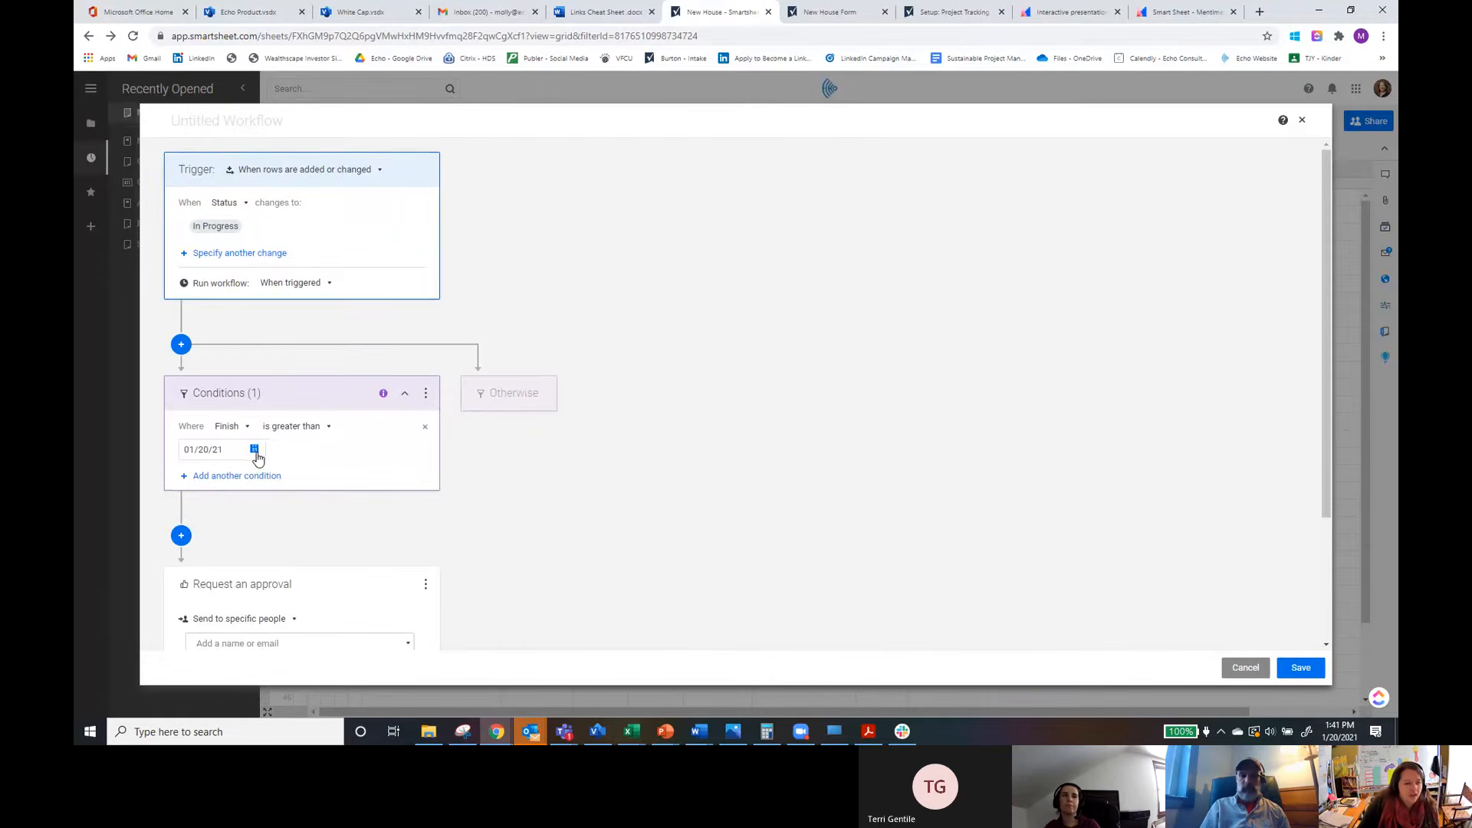
{"action": "left_click", "coordinate": [255, 451]}
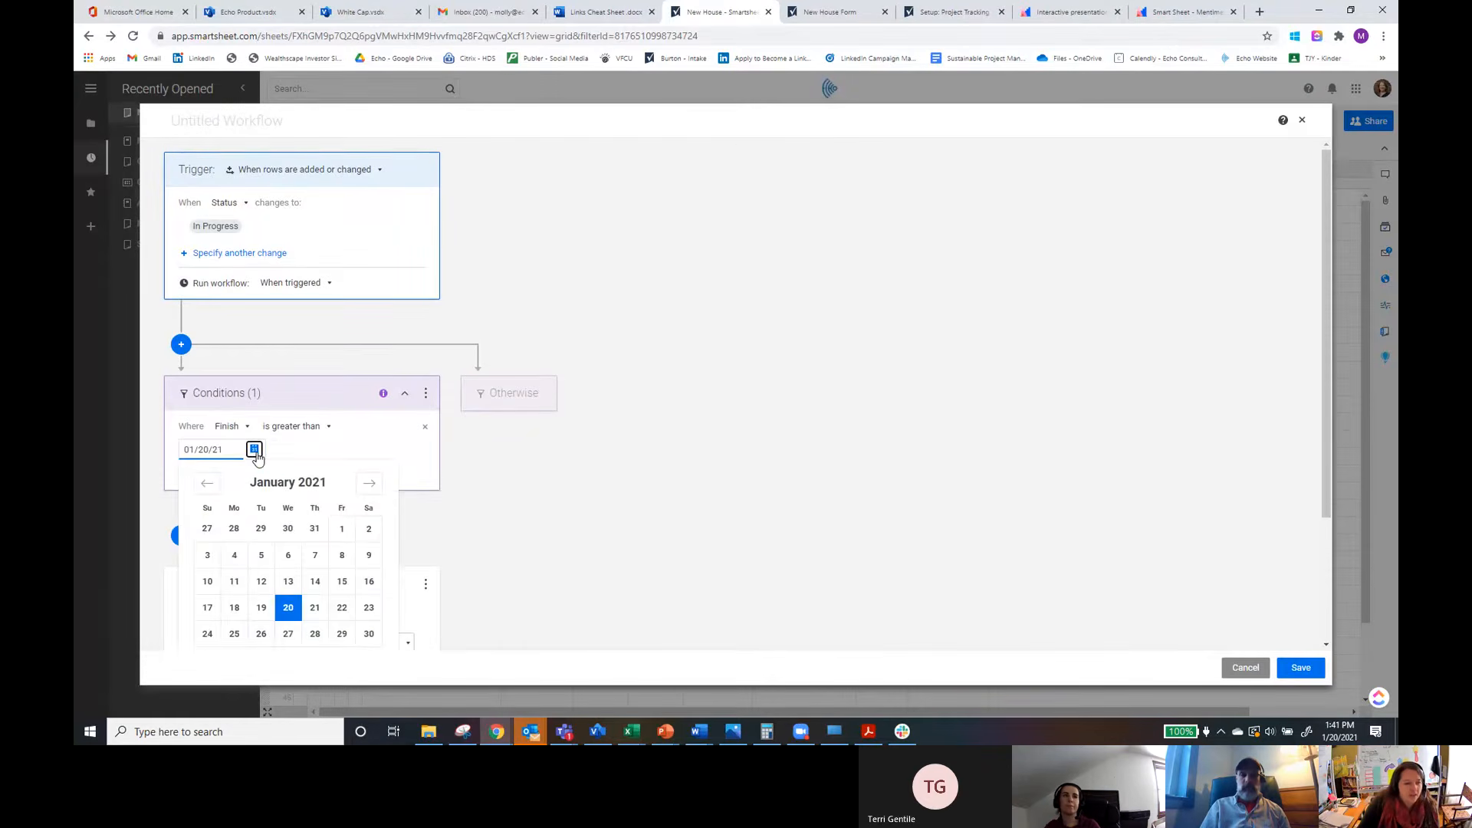
{"action": "left_click", "coordinate": [320, 428]}
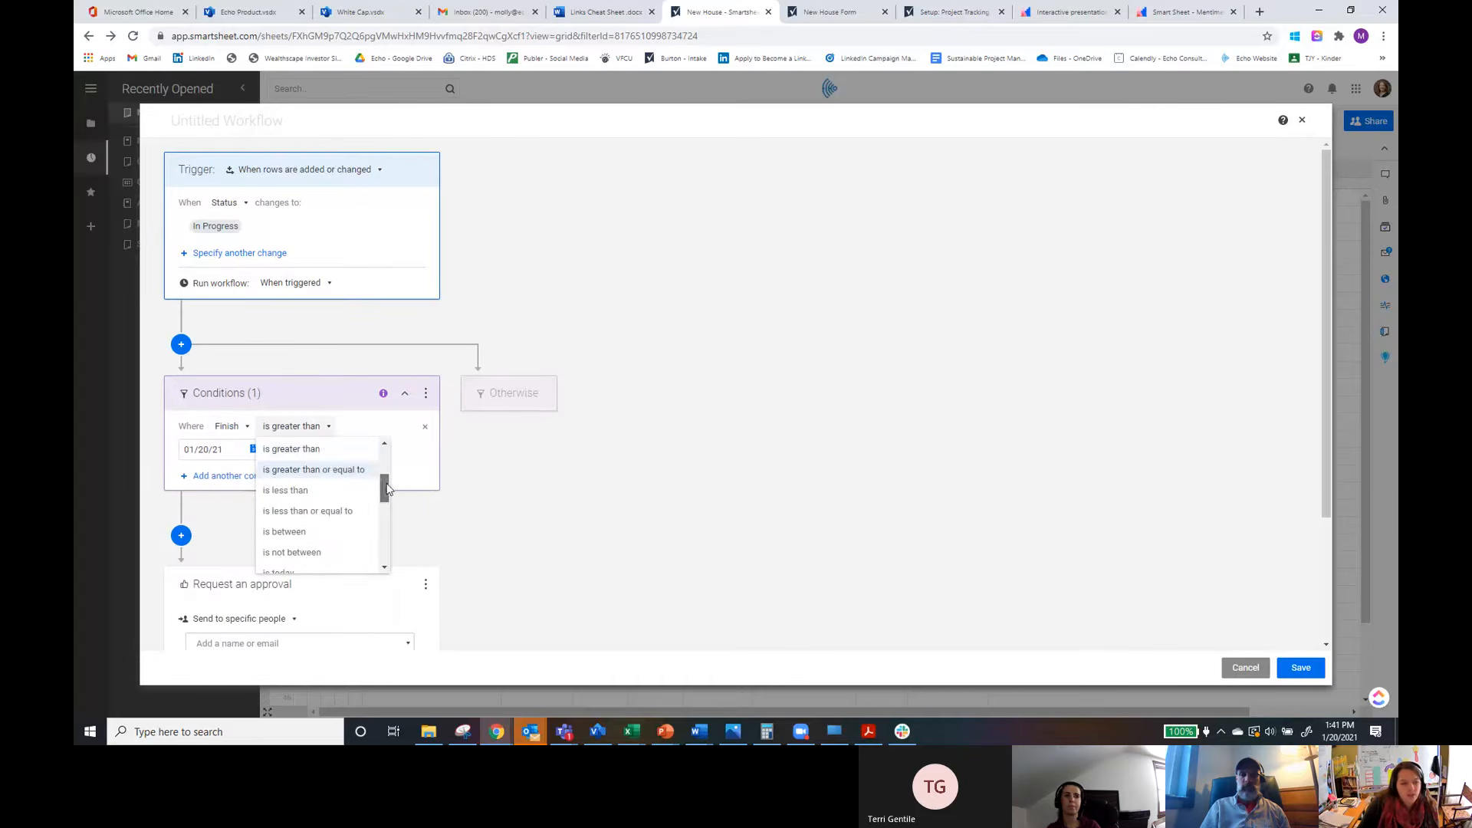
{"action": "left_click_drag", "start_coordinate": [384, 489], "coordinate": [376, 525]}
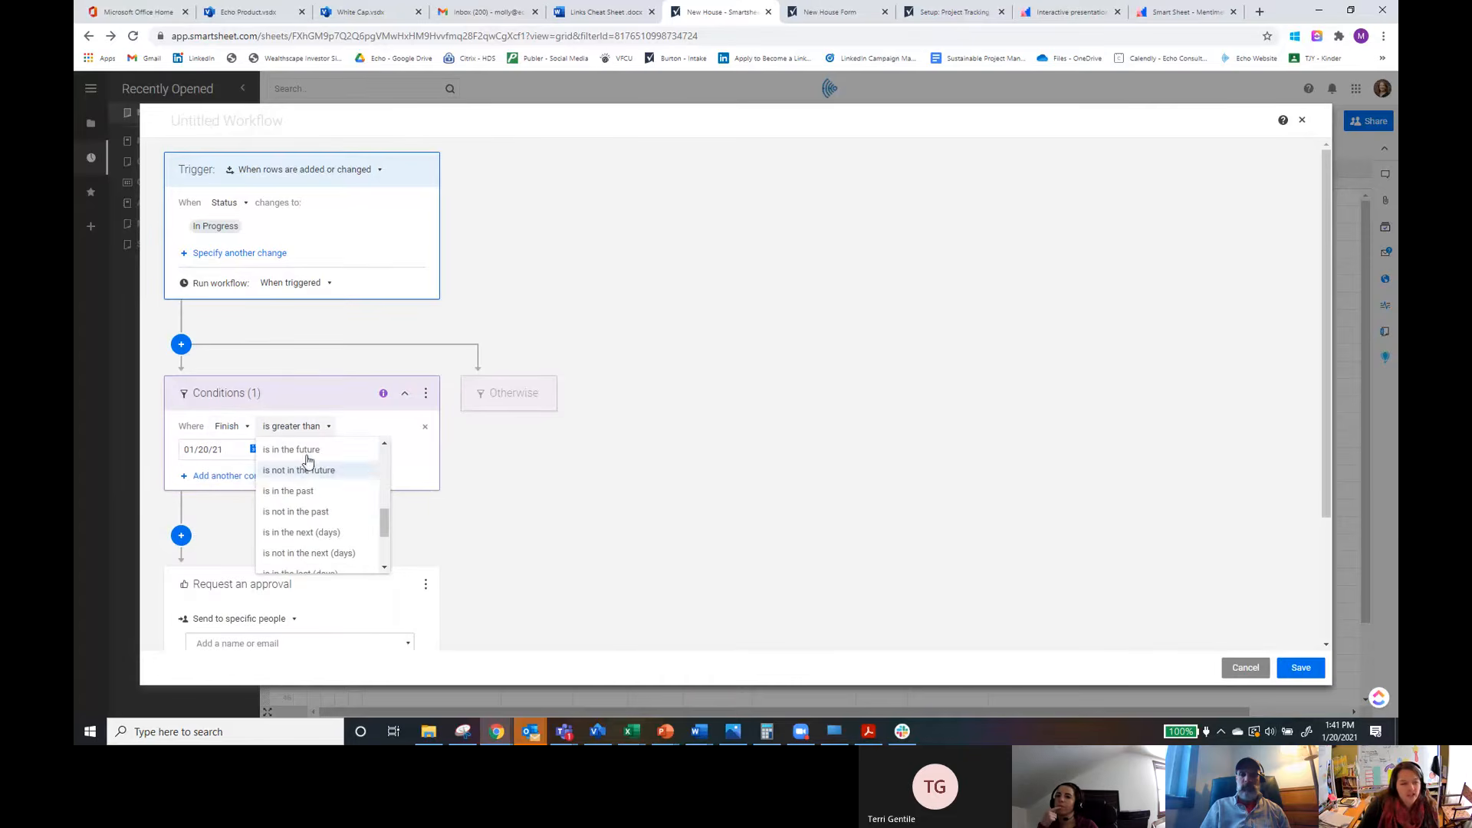
{"action": "left_click", "coordinate": [315, 500]}
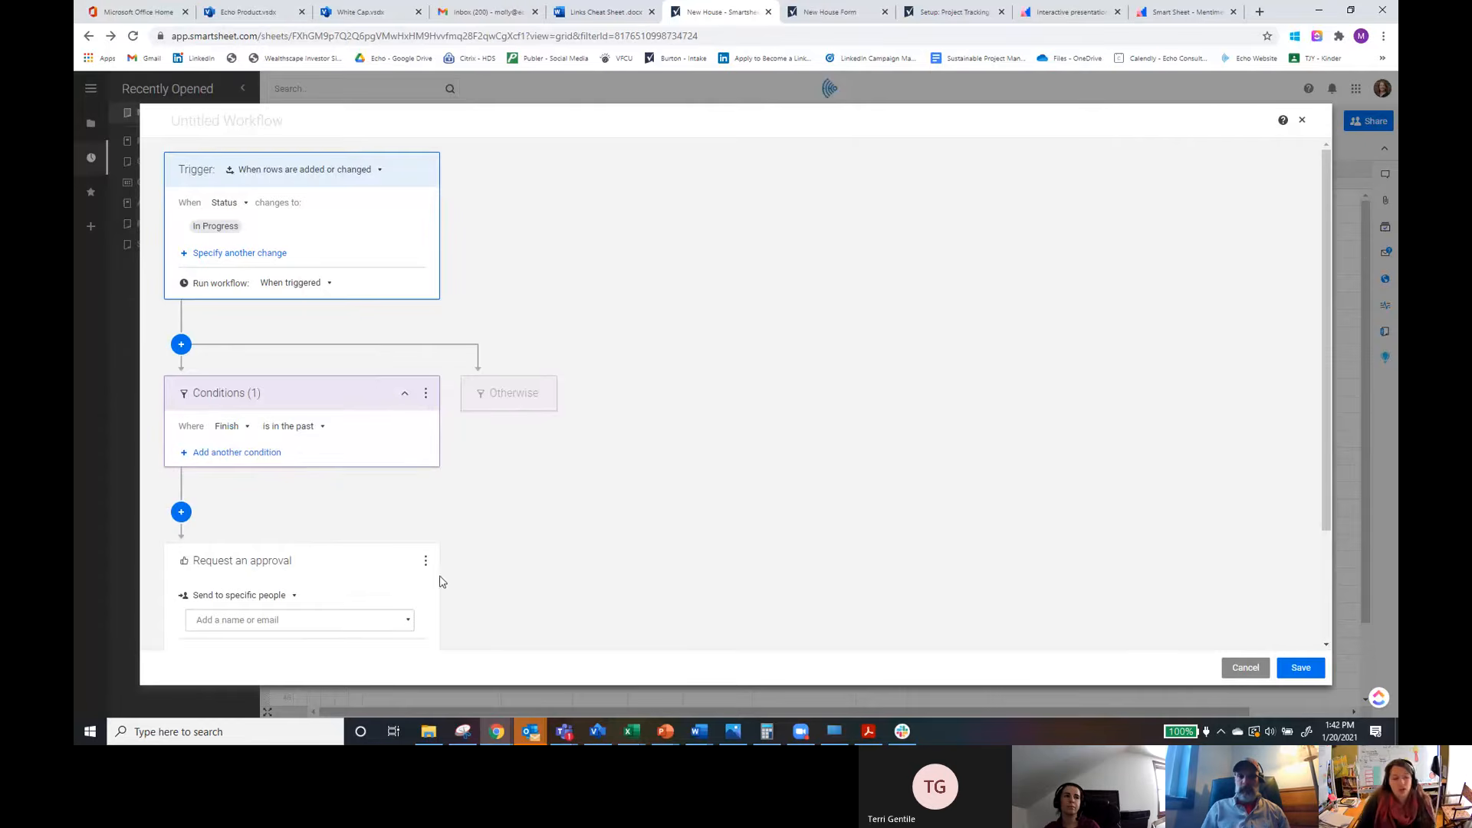
Step: Set the approval request to go to everyone shared to this sheet
{"action": "scroll", "coordinate": [502, 575], "scroll_direction": "down", "scroll_amount": 1}
{"action": "scroll", "coordinate": [502, 575], "scroll_direction": "down", "scroll_amount": 1}
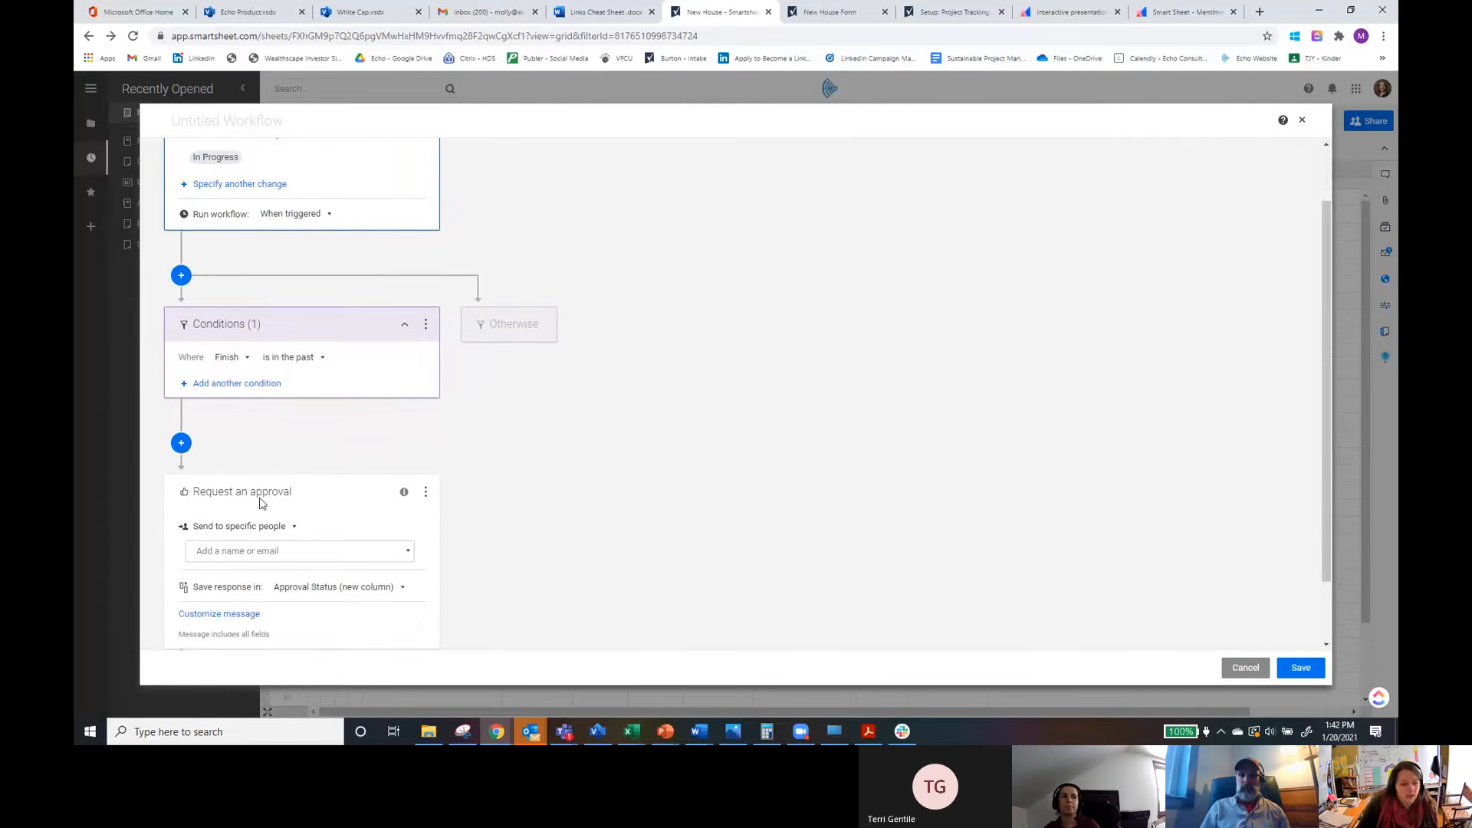
{"action": "left_click", "coordinate": [292, 529]}
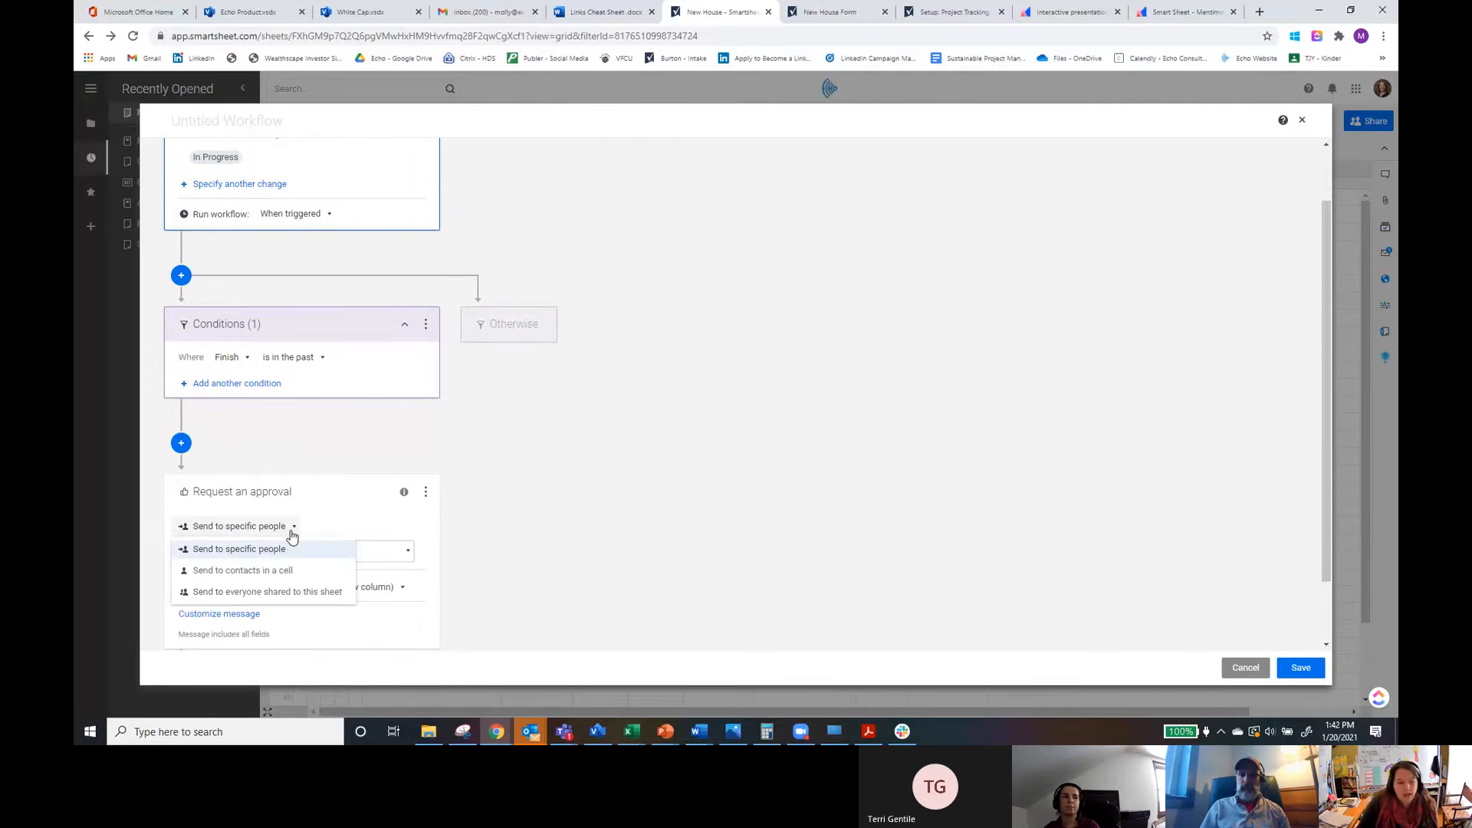
{"action": "left_click", "coordinate": [269, 579]}
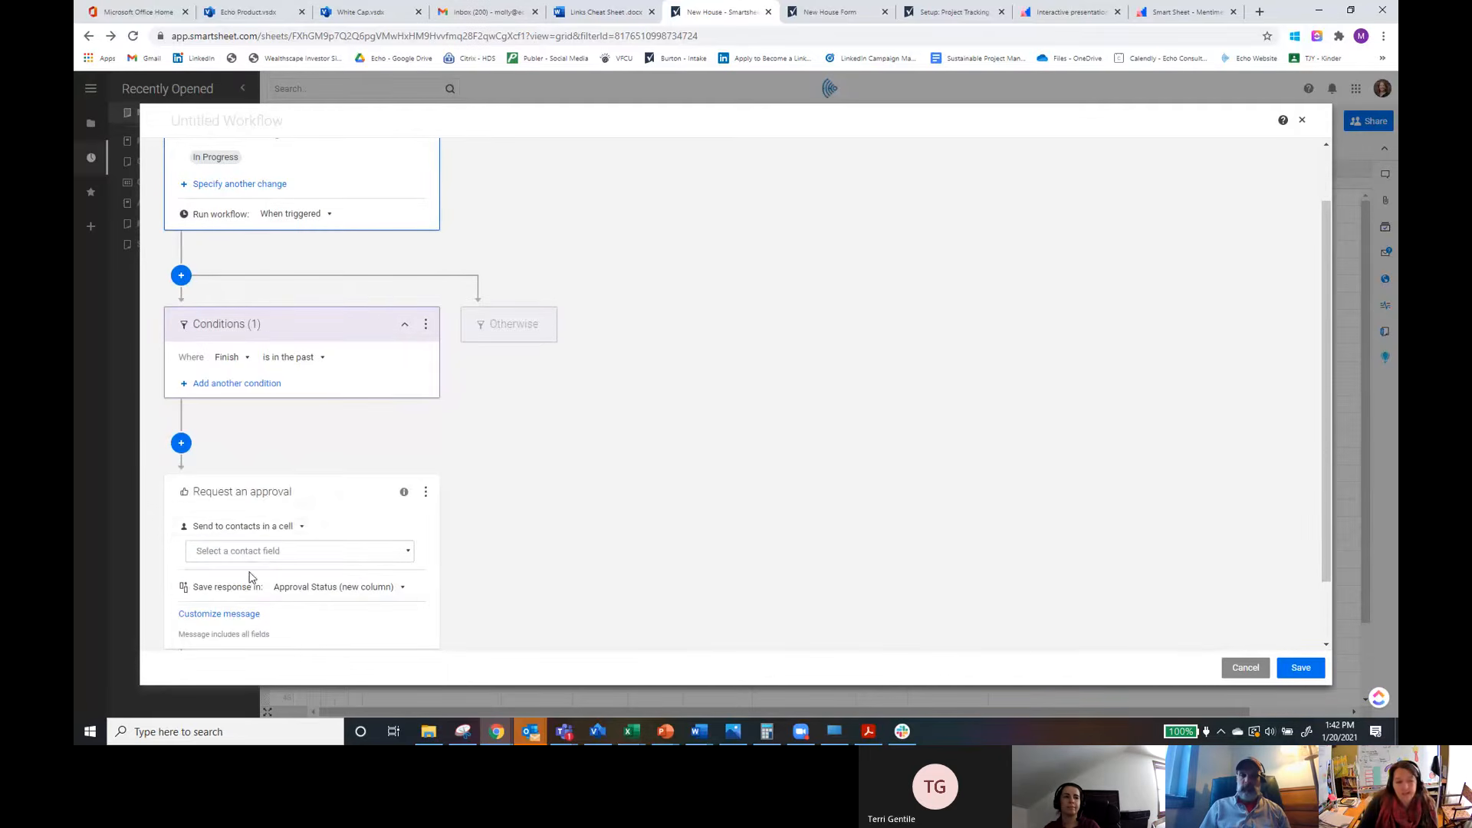
{"action": "left_click", "coordinate": [283, 550]}
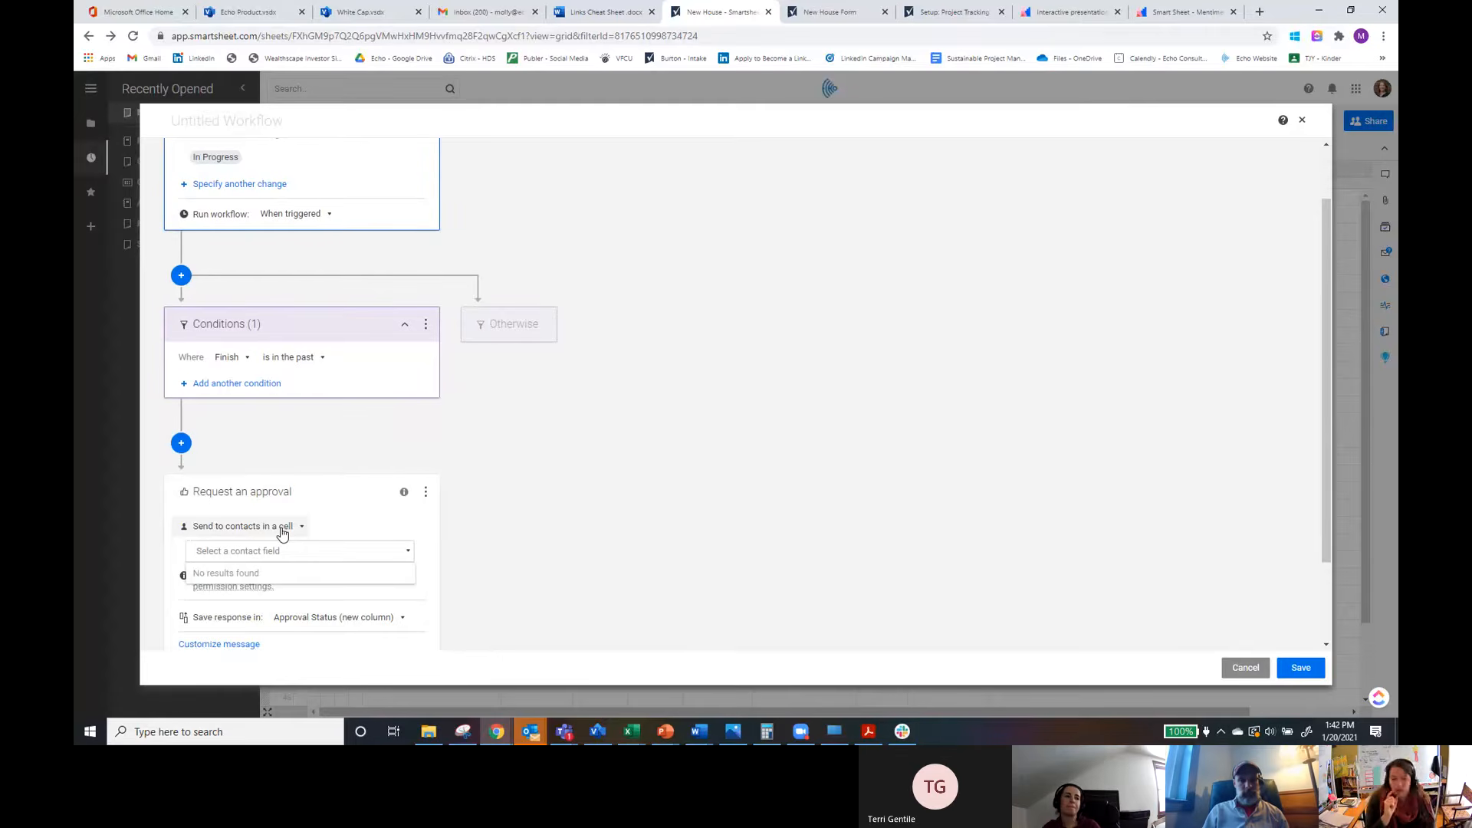
{"action": "left_click", "coordinate": [285, 529]}
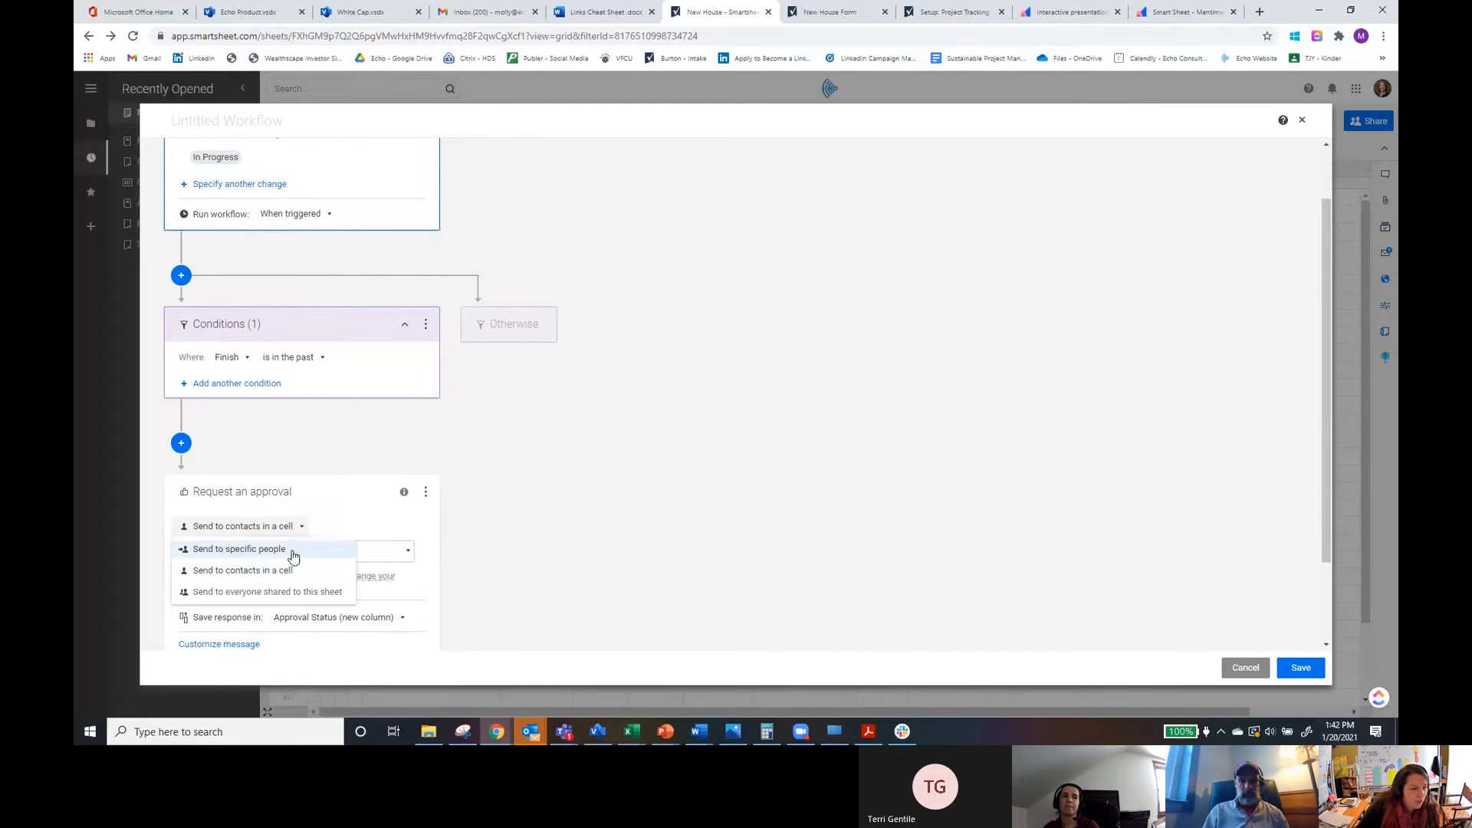
{"action": "left_click", "coordinate": [268, 549]}
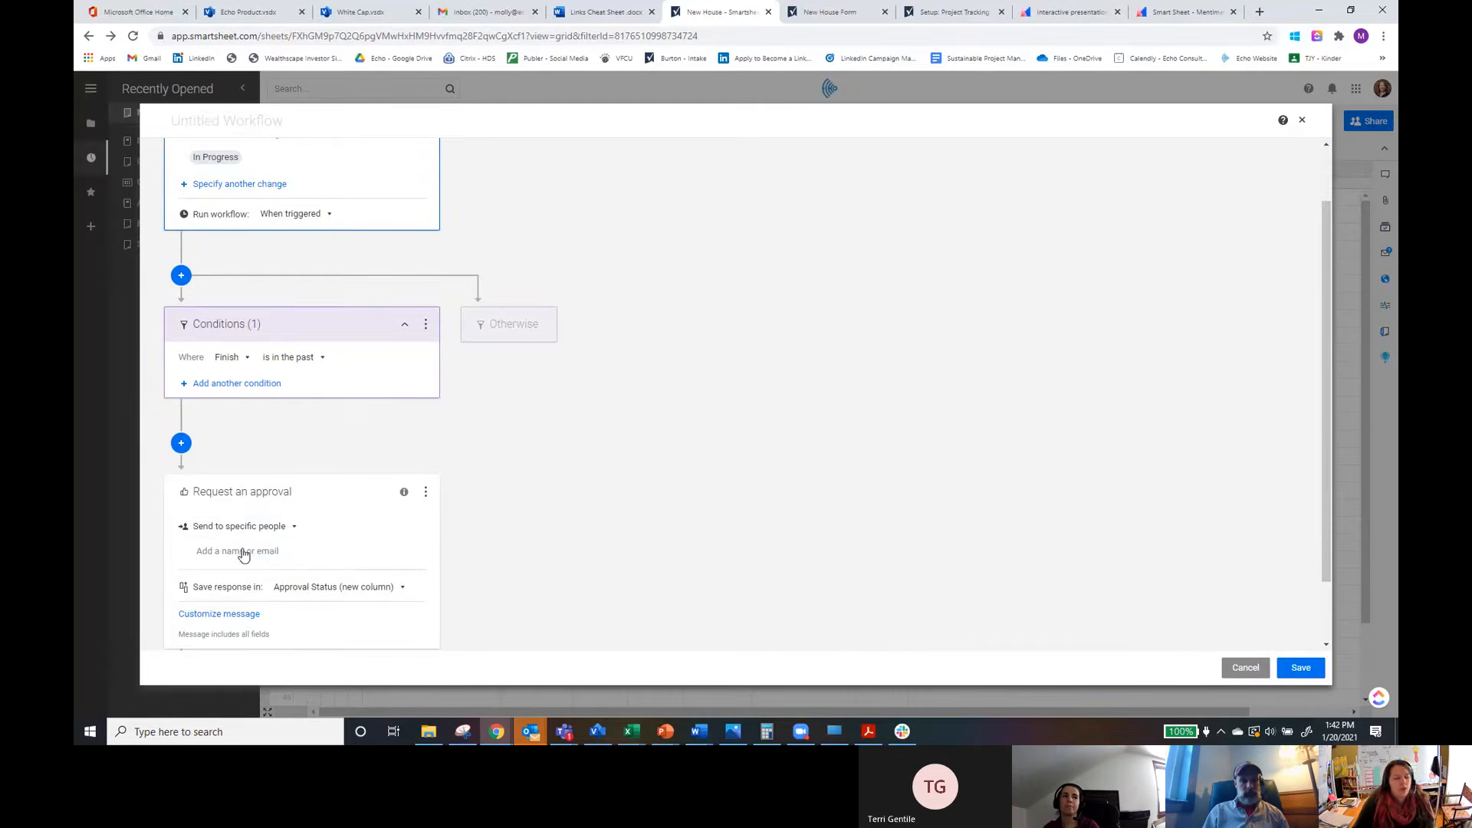
{"action": "left_click", "coordinate": [293, 526]}
{"action": "left_click", "coordinate": [265, 593]}
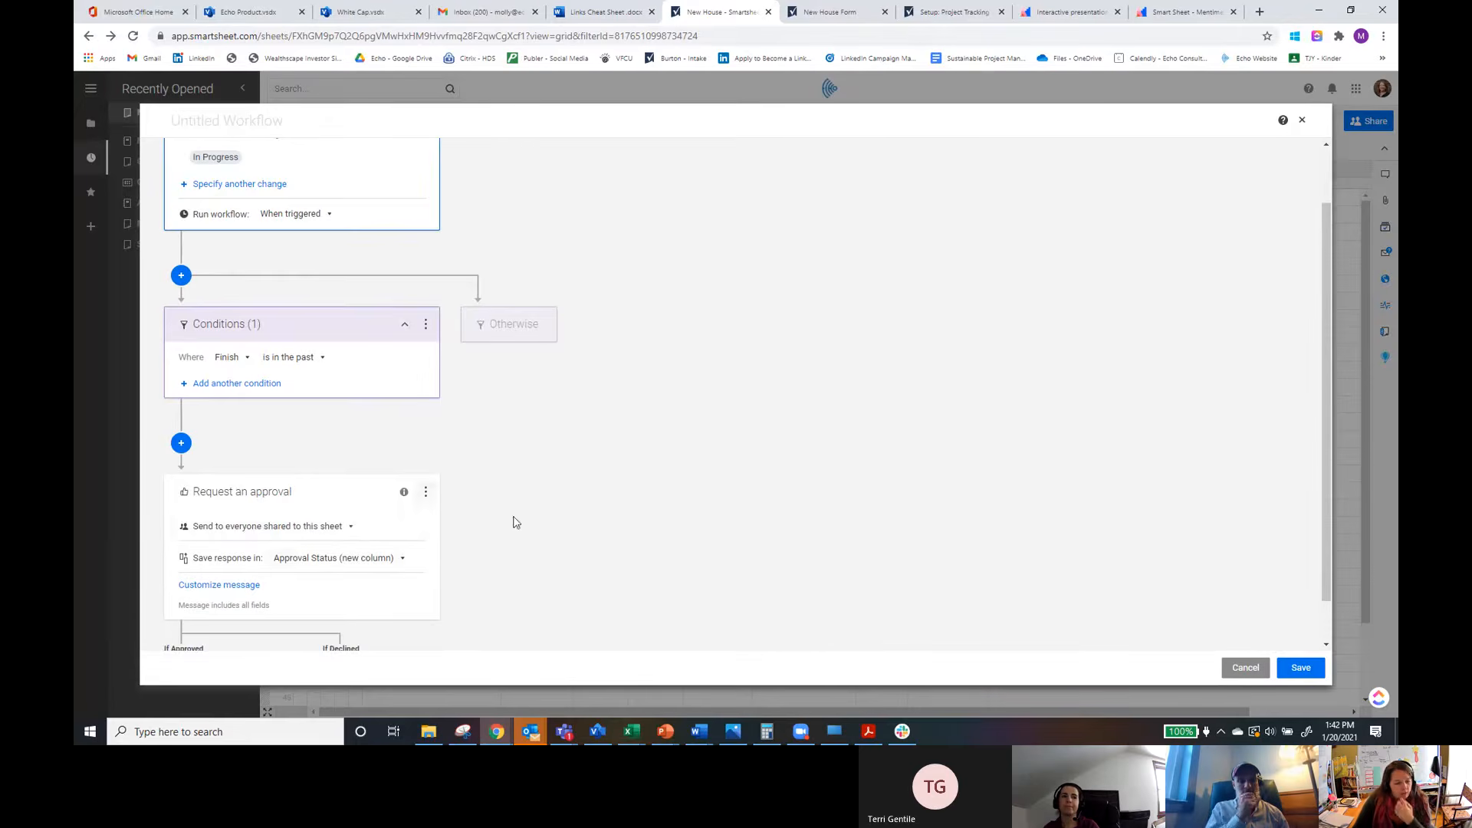
Step: Customize the approval message with subject Example - Test and body {{Status}}
{"action": "scroll", "coordinate": [467, 580], "scroll_direction": "down", "scroll_amount": 1}
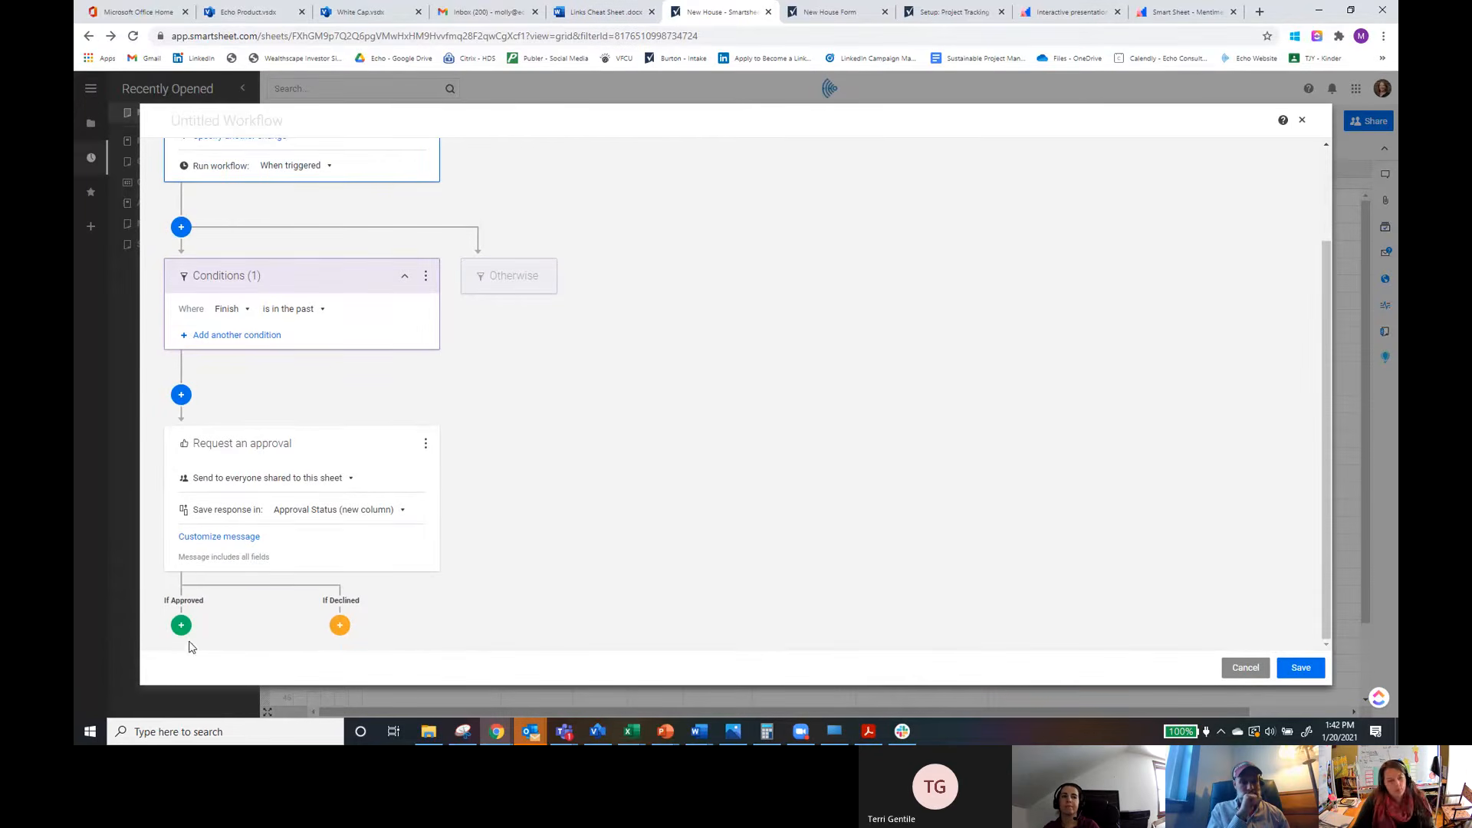
{"action": "left_click", "coordinate": [230, 537]}
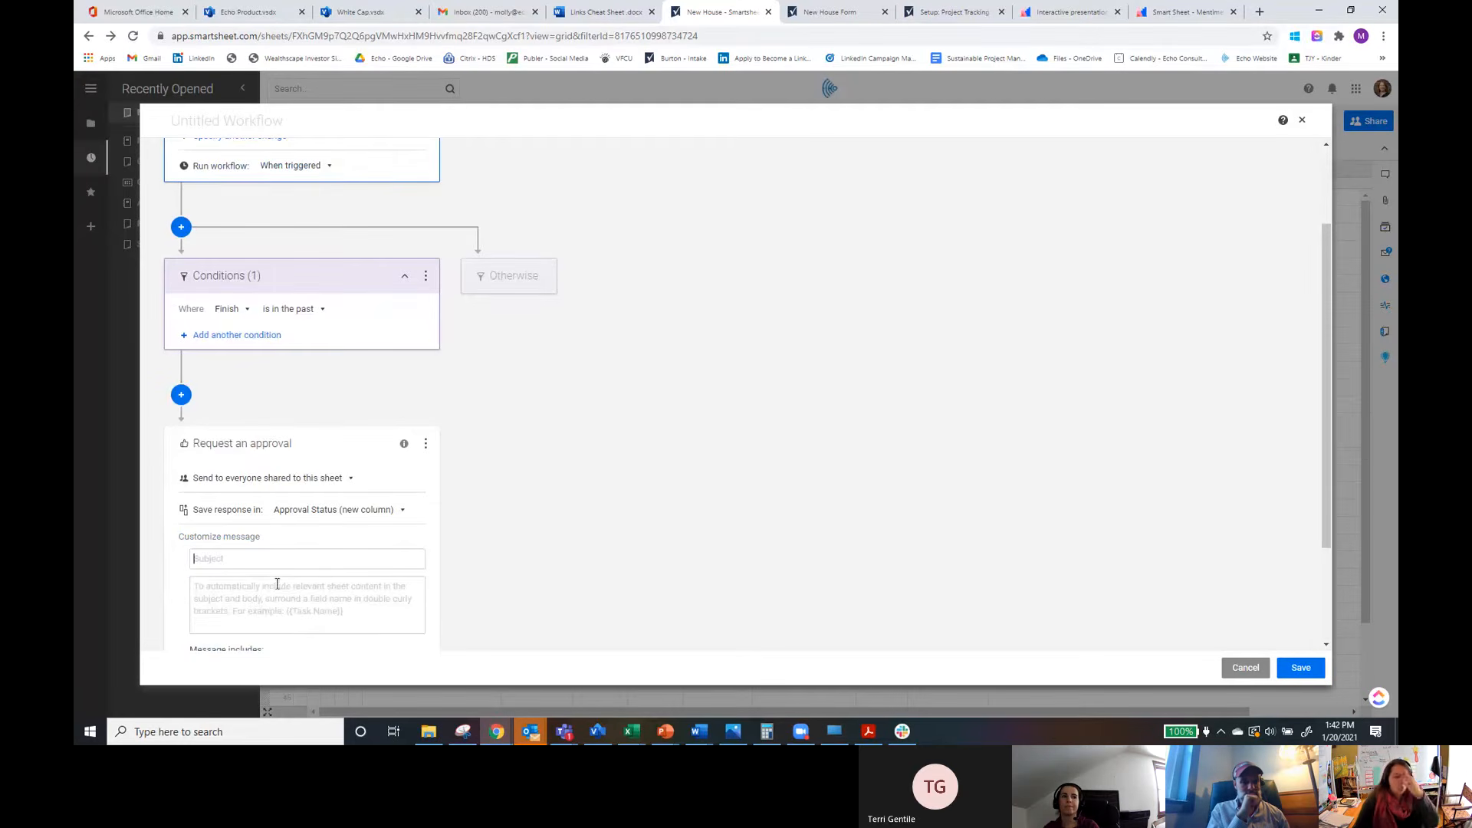
{"action": "left_click", "coordinate": [307, 611]}
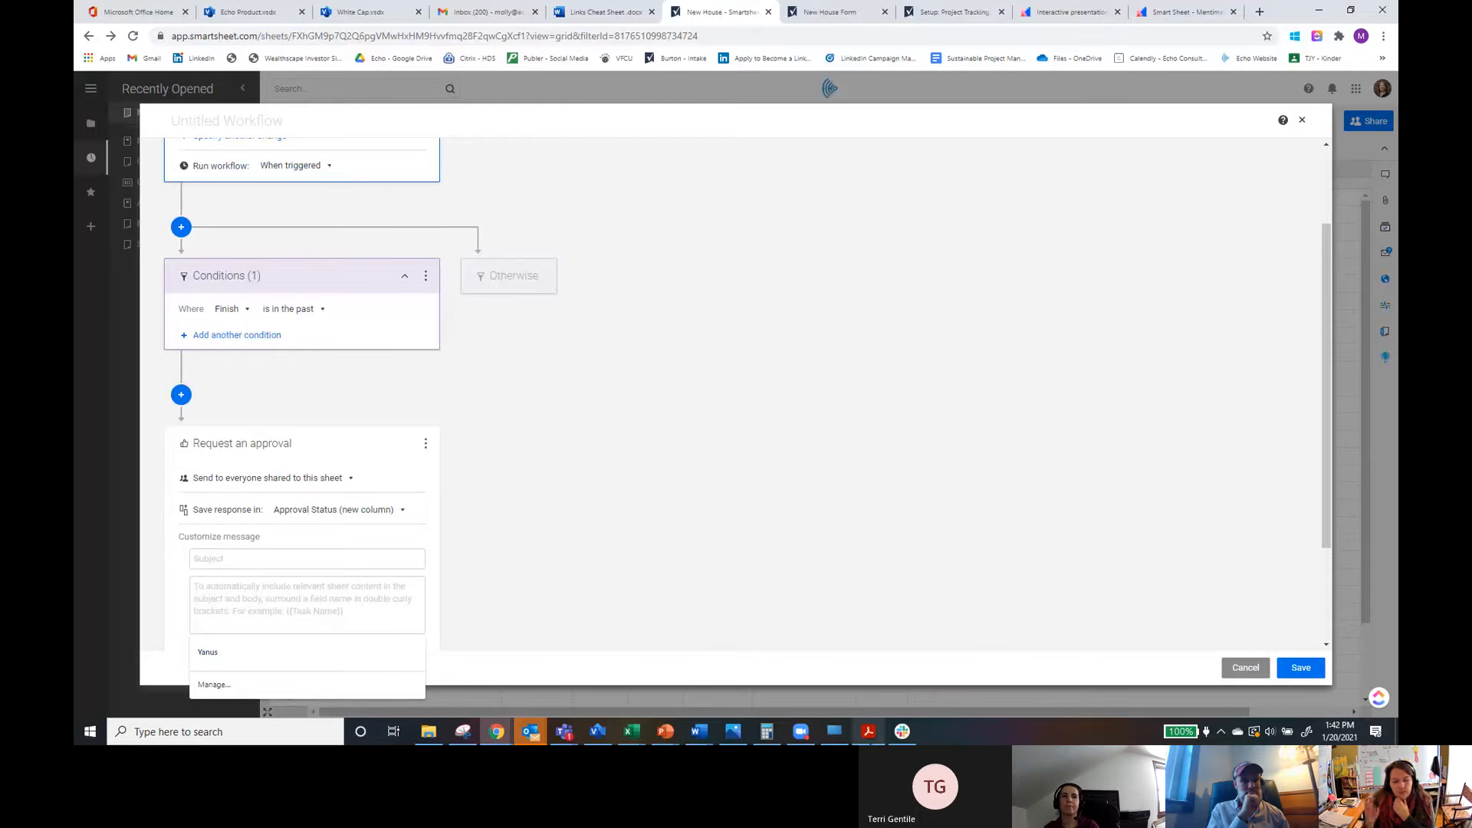
{"action": "mouse_move", "coordinate": [869, 733]}
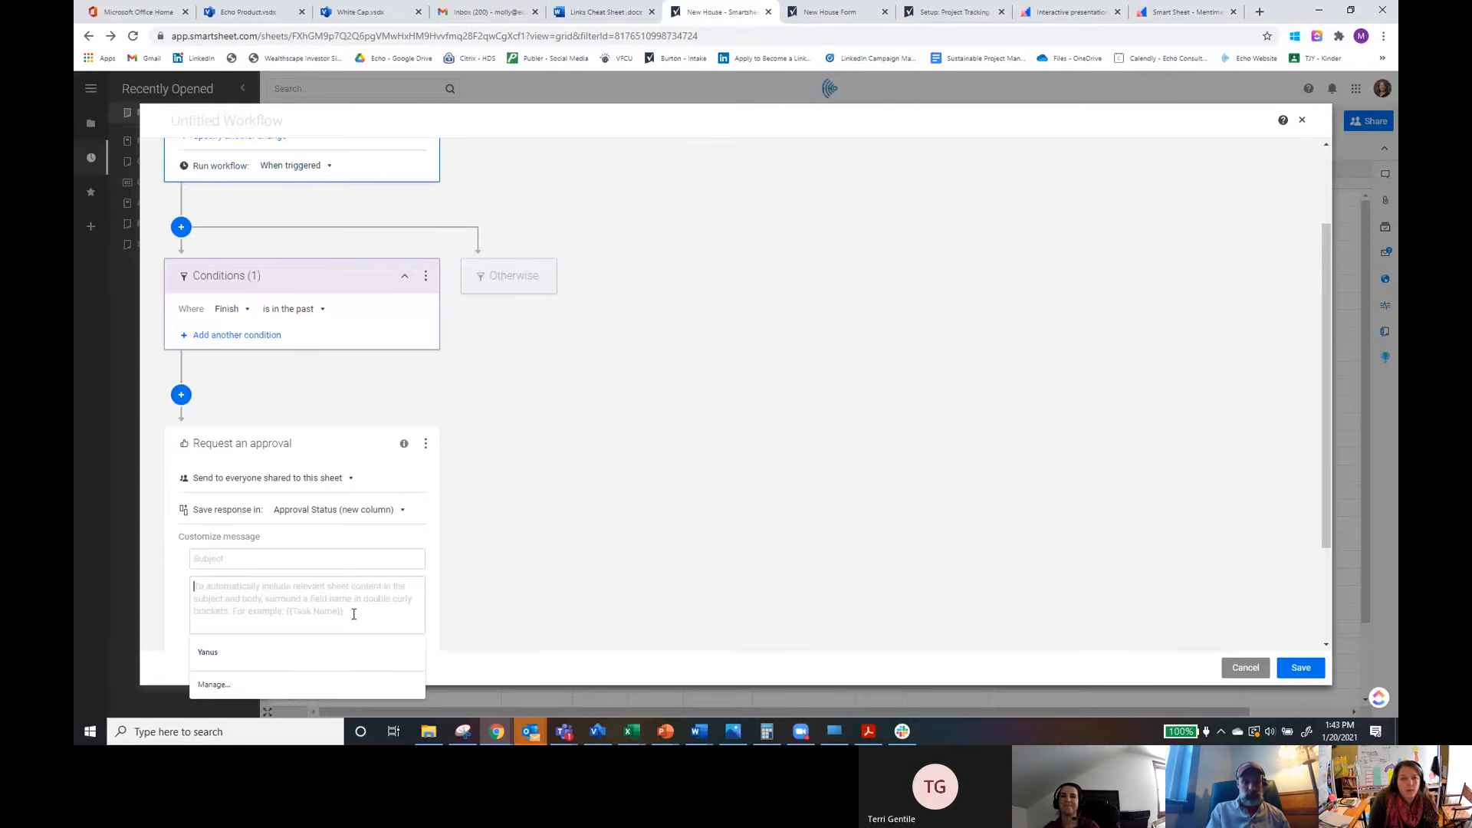
{"action": "left_click", "coordinate": [622, 117]}
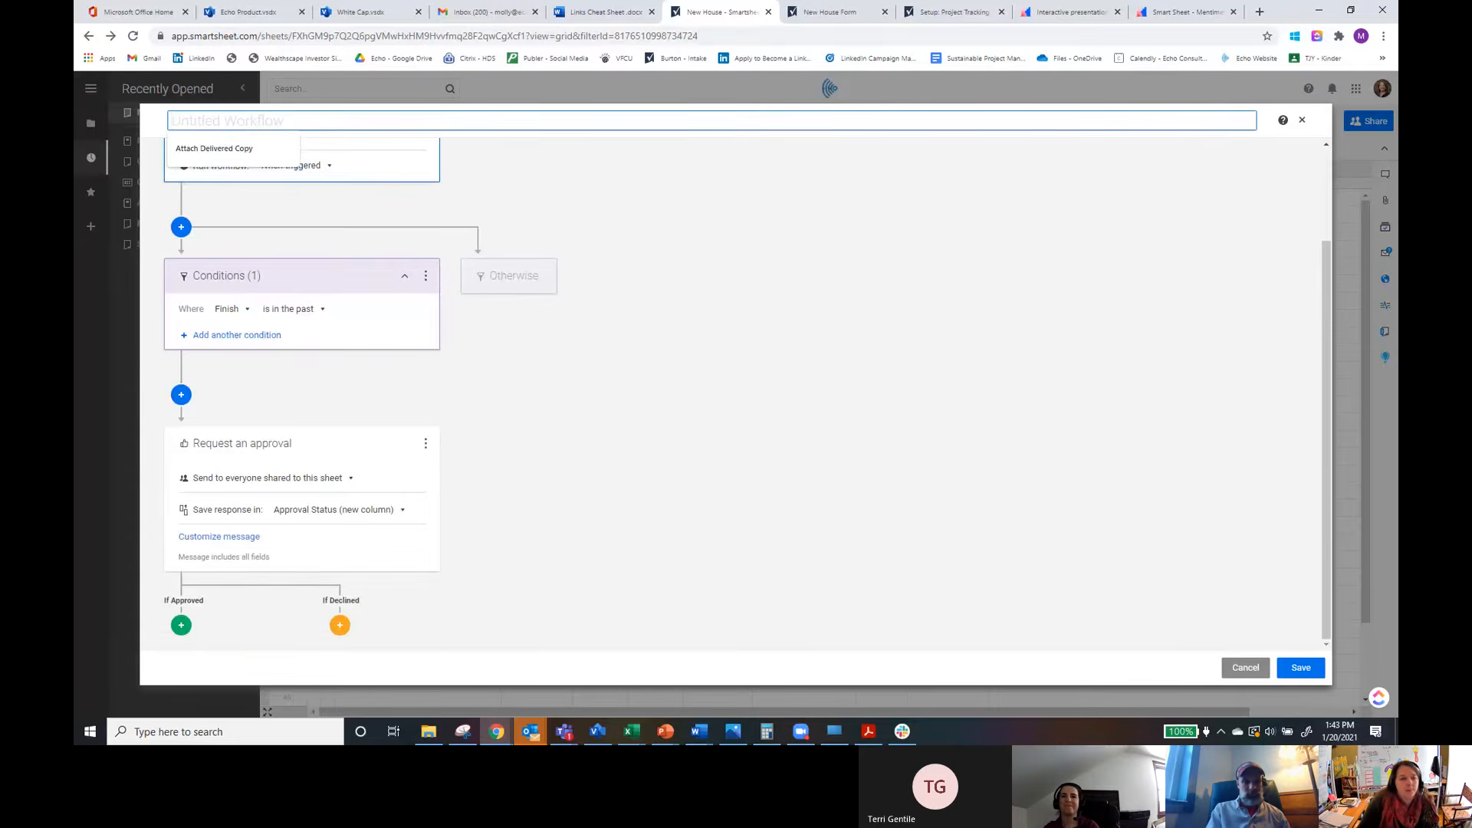
{"action": "scroll", "coordinate": [344, 330], "scroll_direction": "up", "scroll_amount": 2}
{"action": "scroll", "coordinate": [344, 330], "scroll_direction": "down", "scroll_amount": 2}
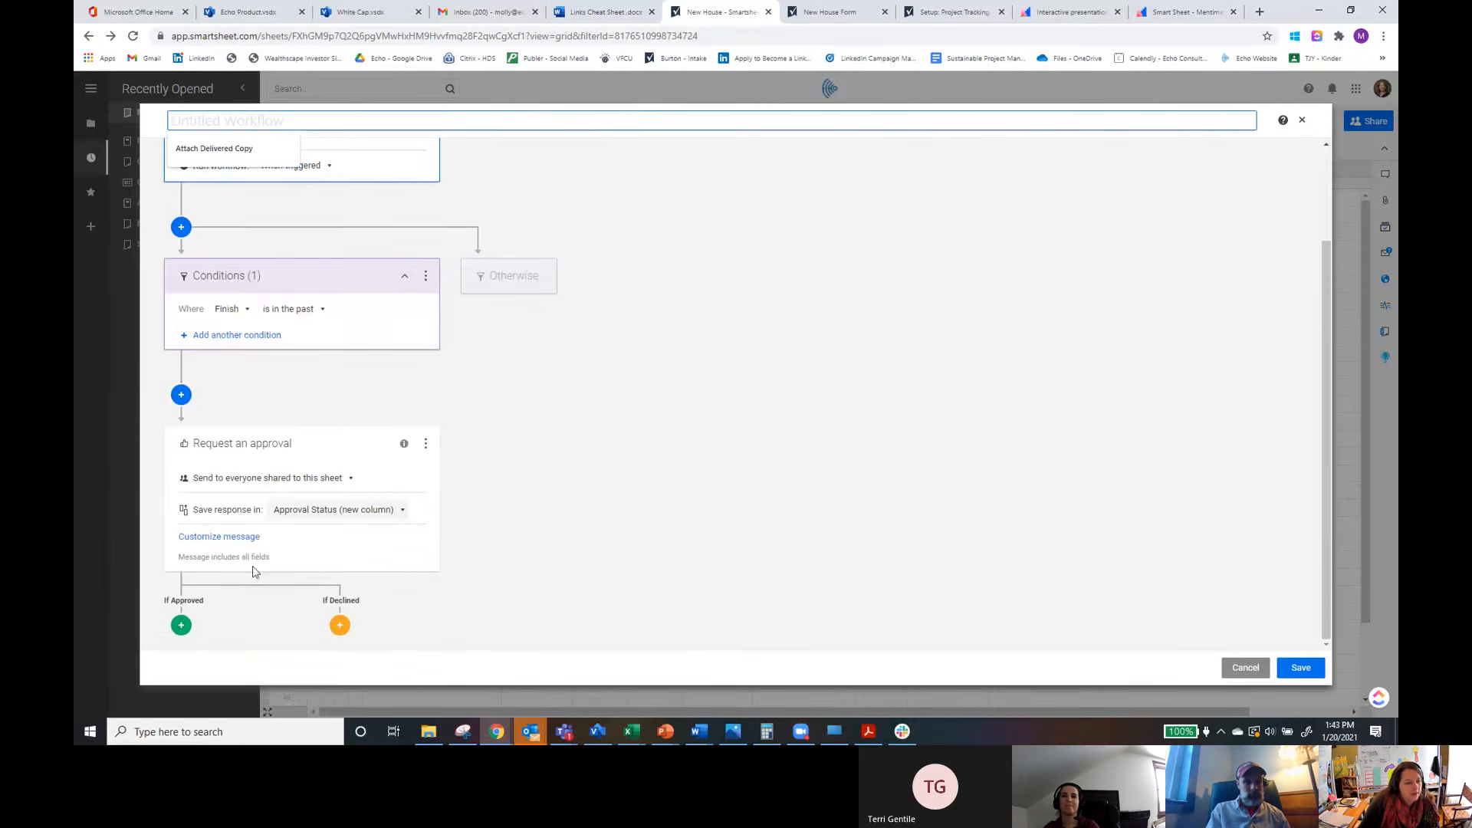
{"action": "left_click", "coordinate": [217, 537]}
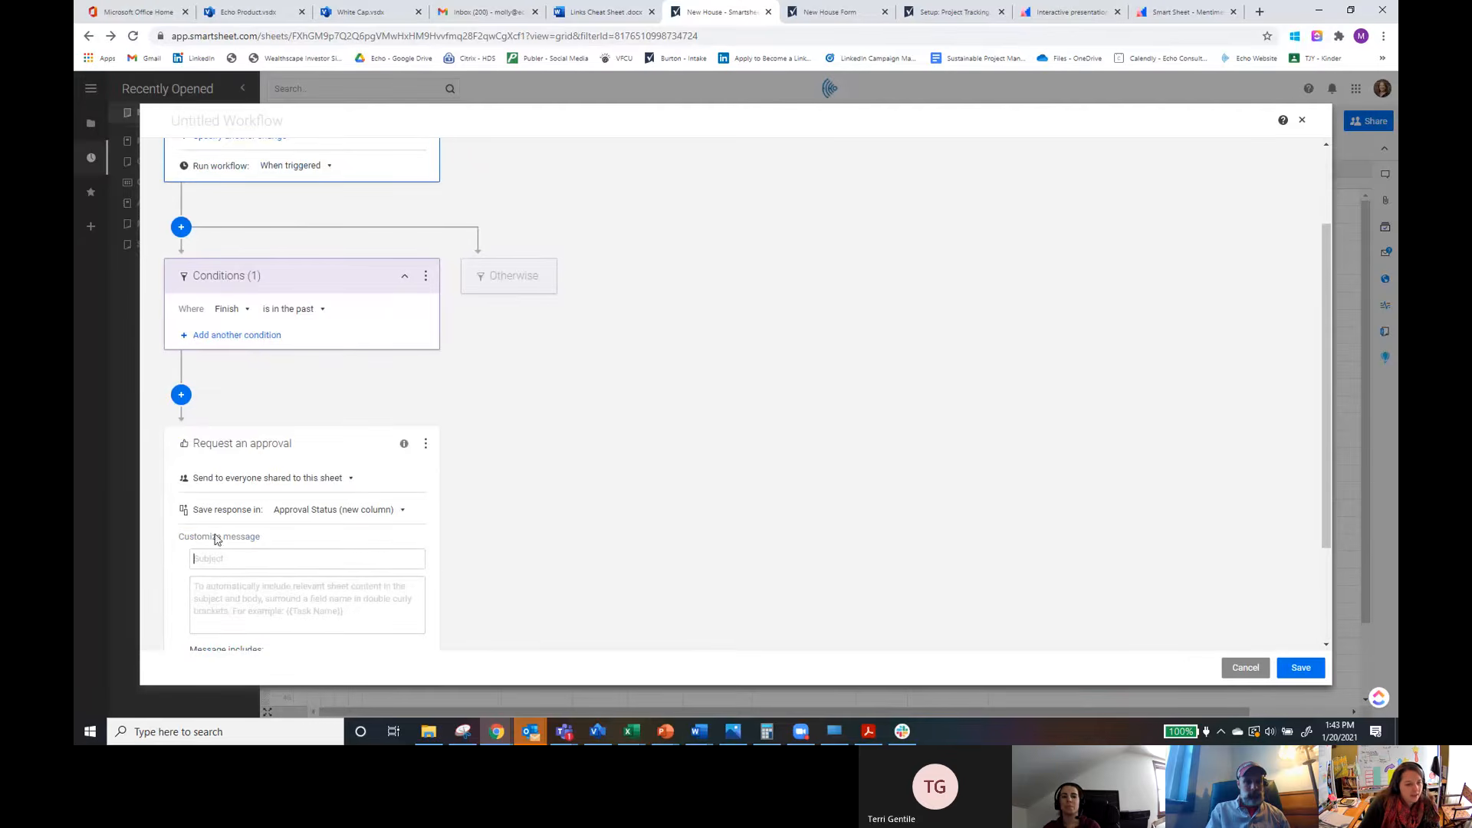
{"action": "left_click", "coordinate": [220, 562]}
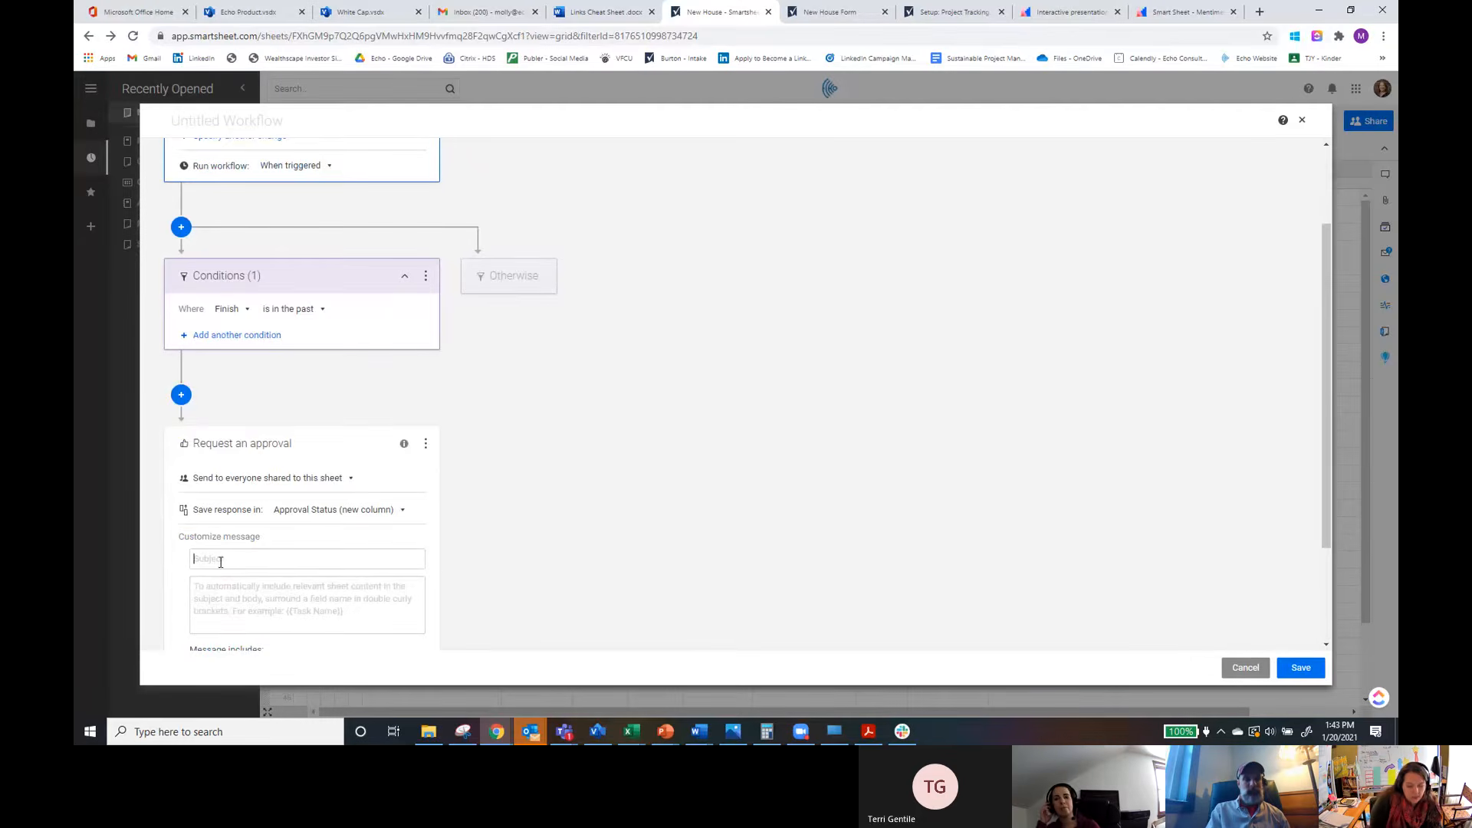
{"action": "left_click", "coordinate": [218, 595]}
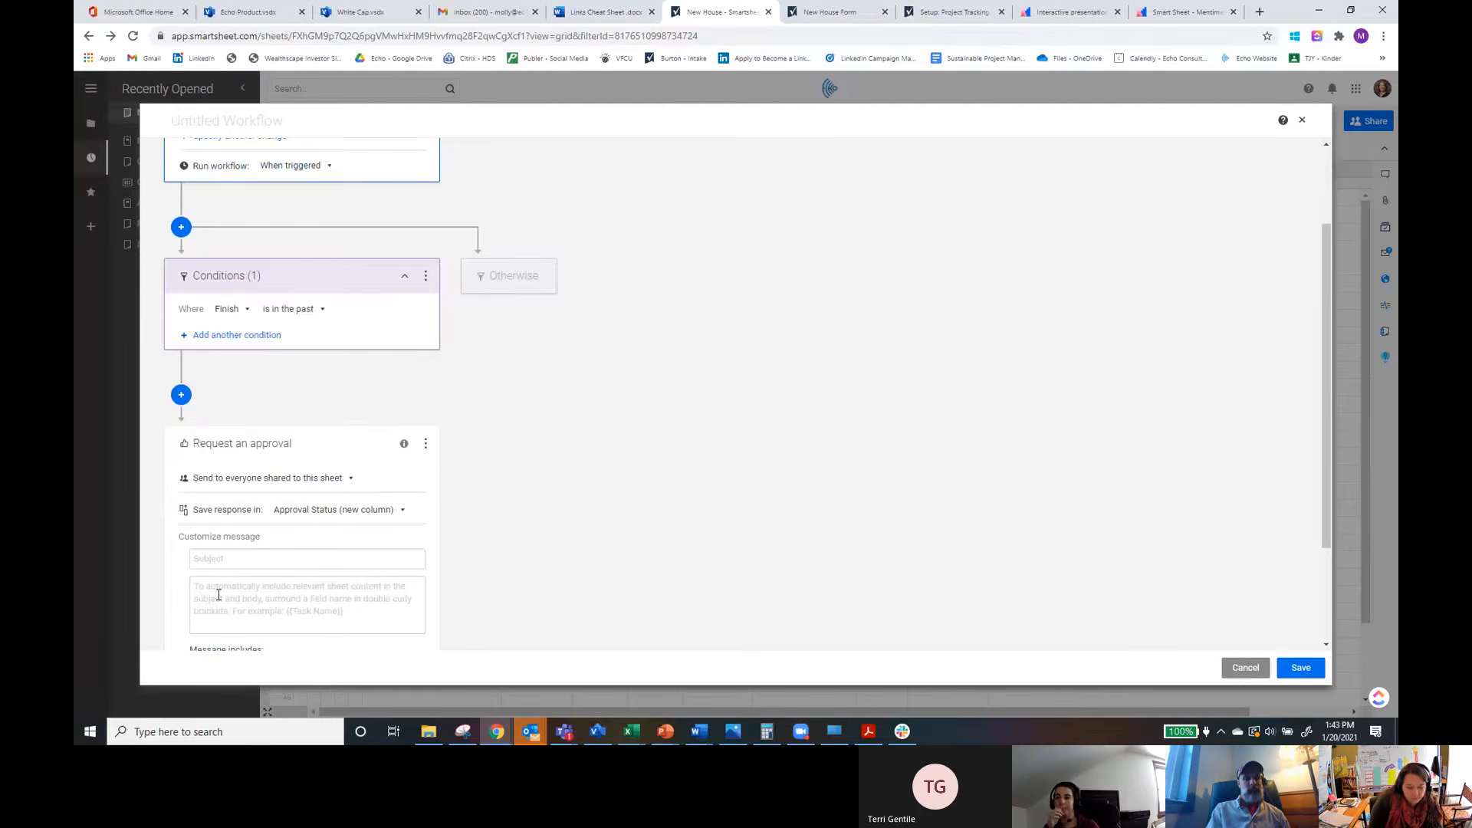
{"action": "type", "text": "{{Status"}
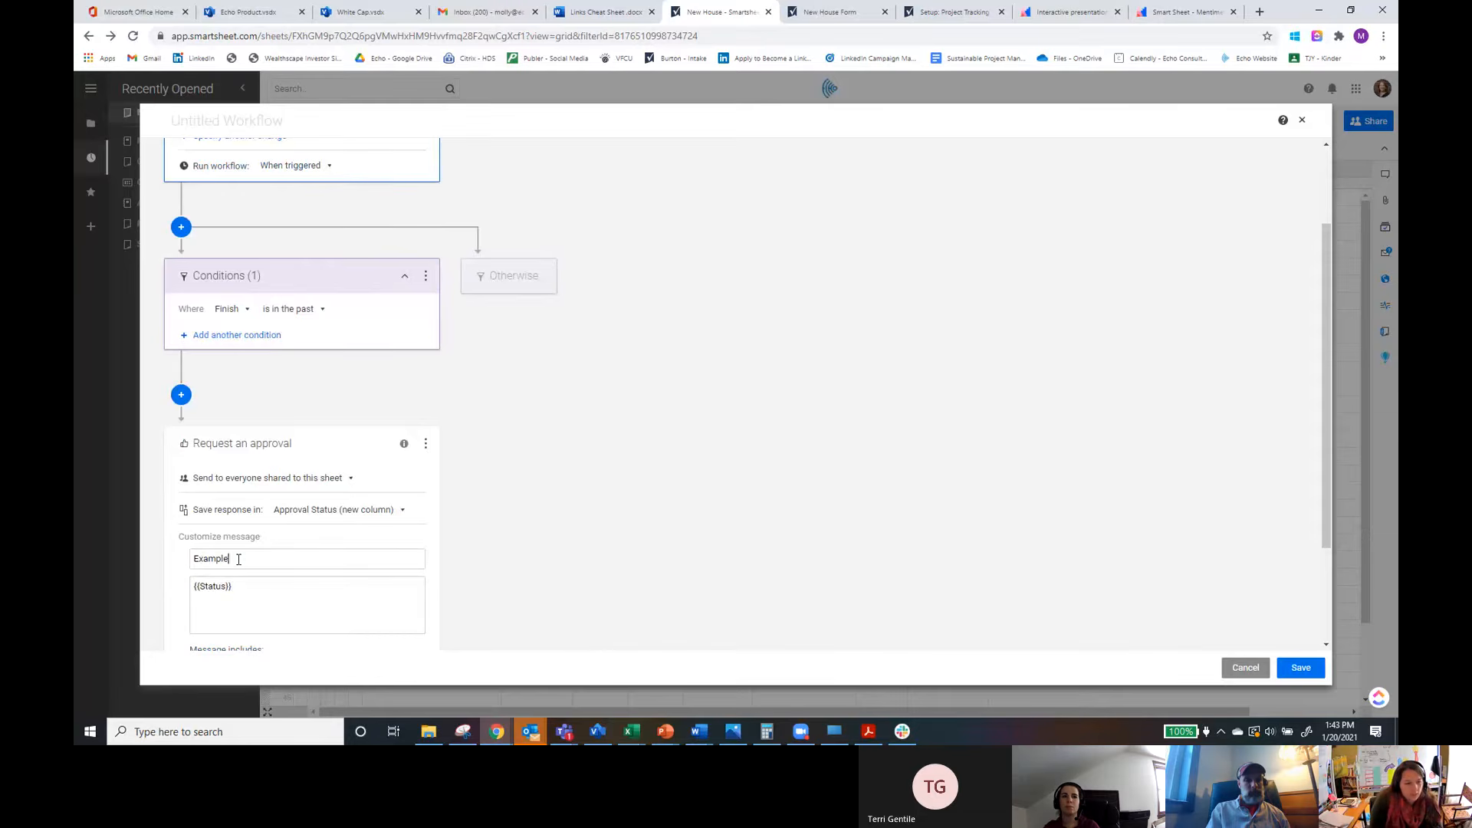
Step: Limit the approval message to specific fields: Task Name, A comment, Start and Finish
{"action": "scroll", "coordinate": [238, 559], "scroll_direction": "down", "scroll_amount": 2}
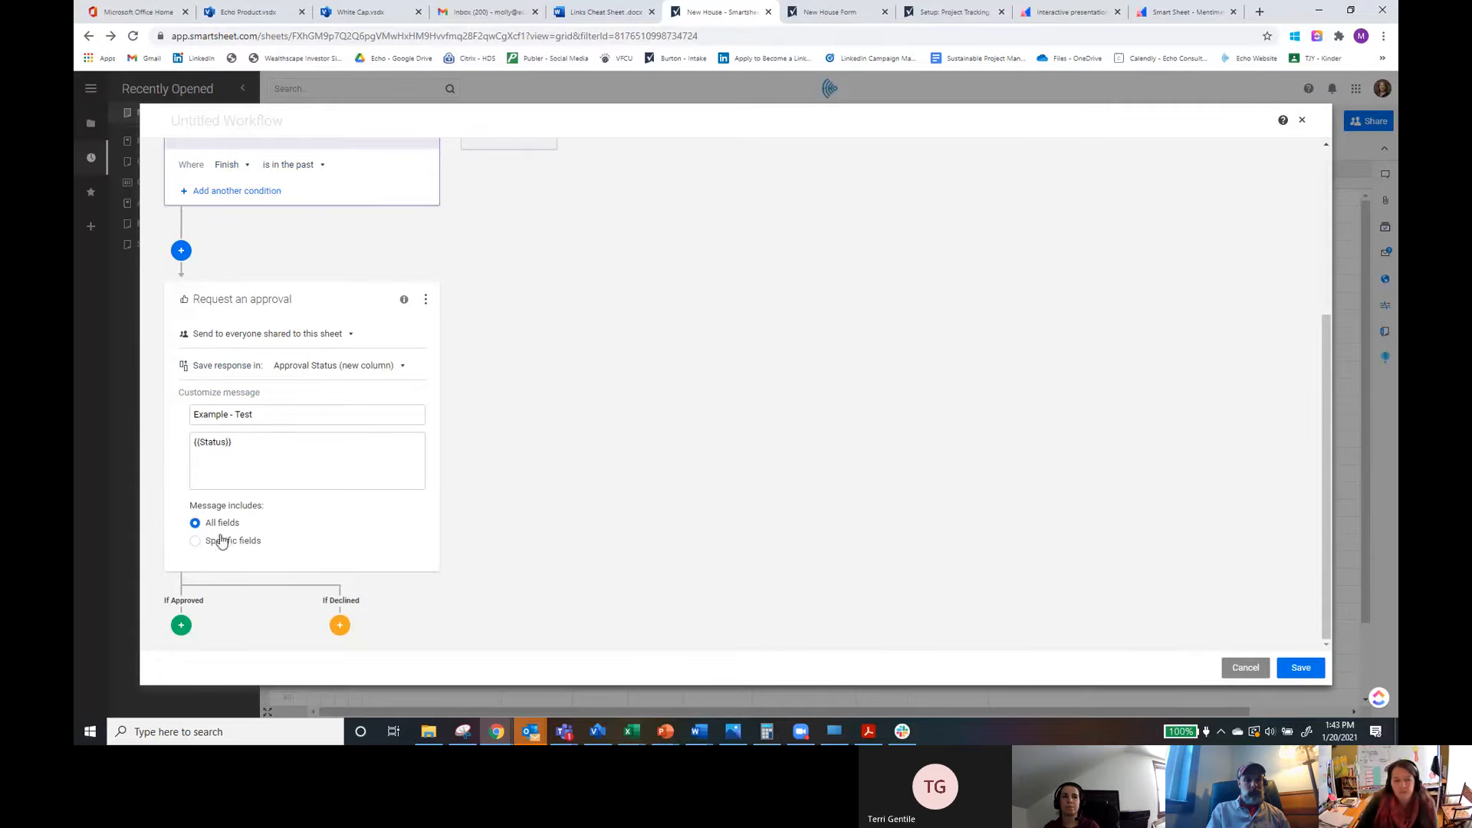
{"action": "left_click", "coordinate": [194, 543]}
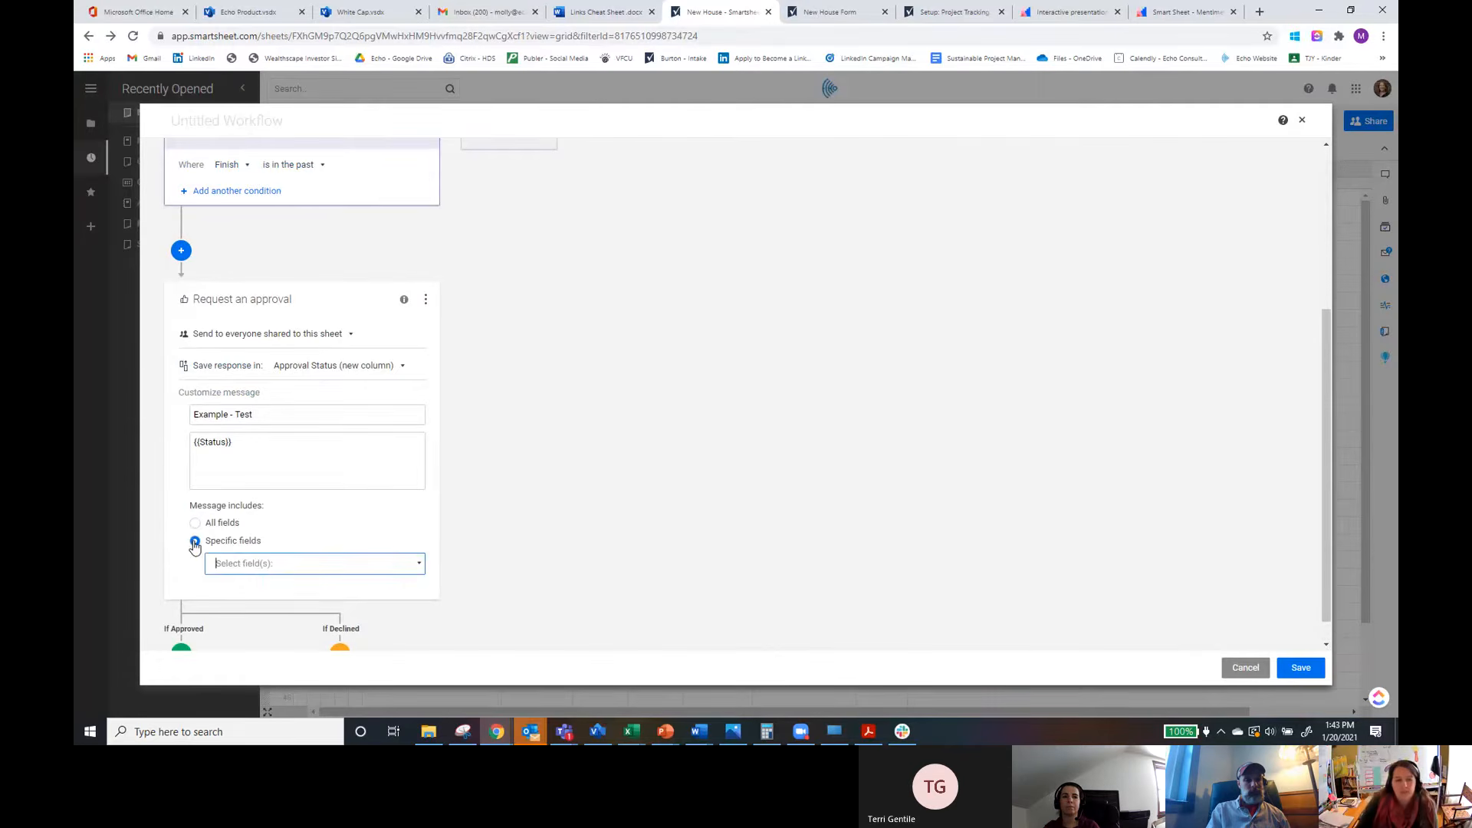
{"action": "left_click", "coordinate": [290, 564]}
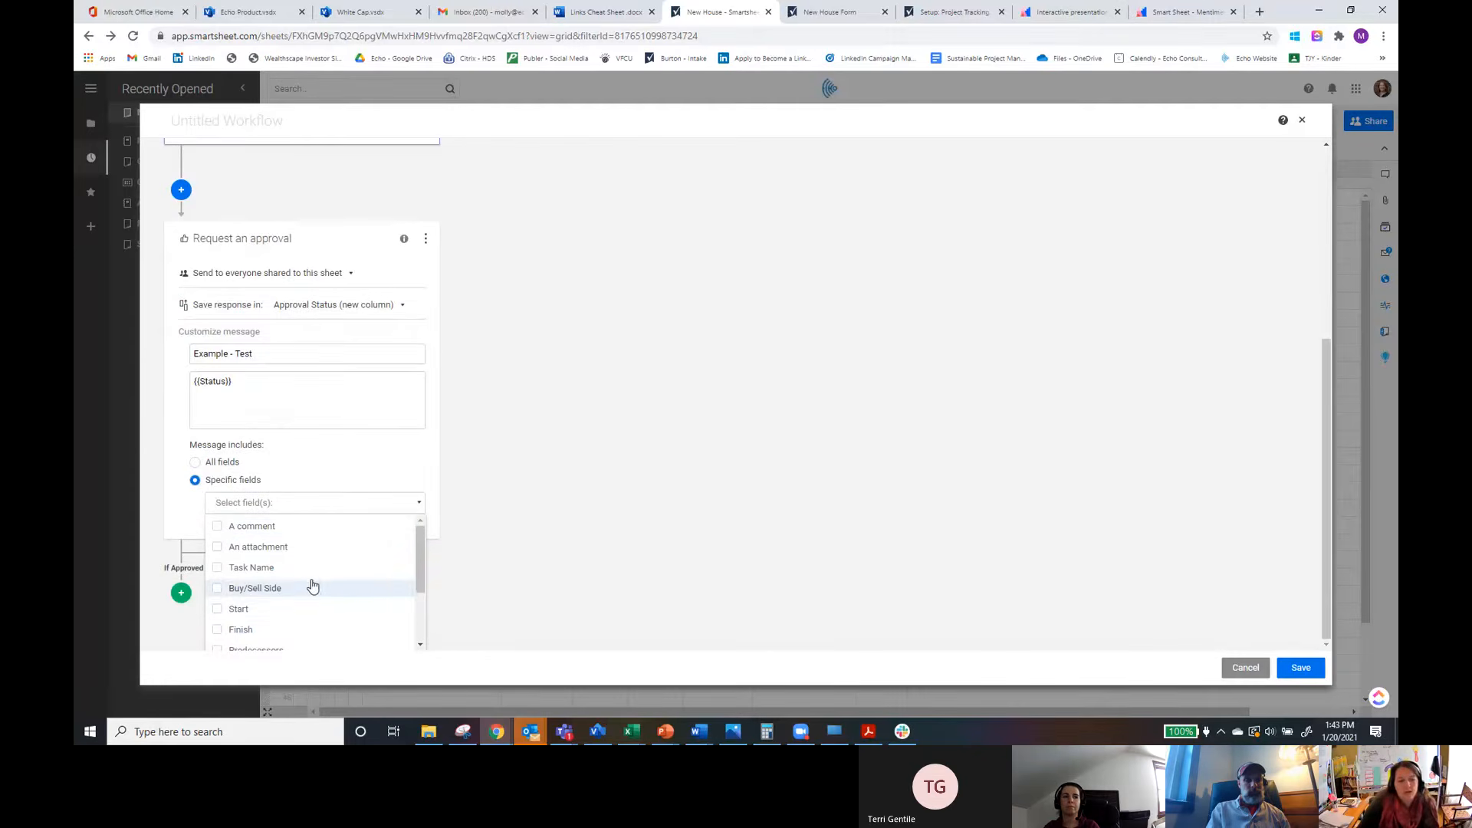
{"action": "left_click", "coordinate": [218, 567]}
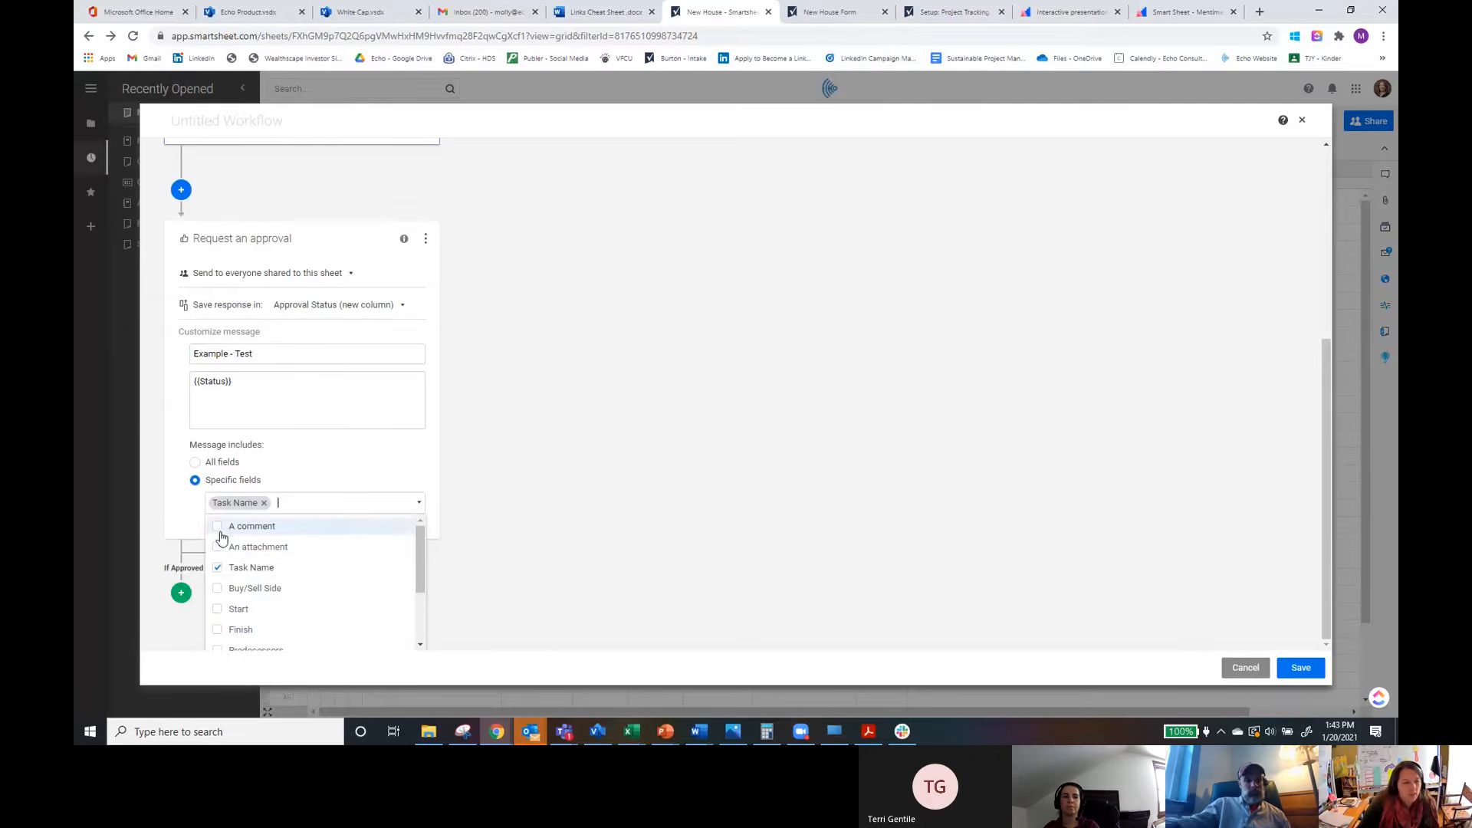
{"action": "left_click", "coordinate": [217, 525]}
{"action": "left_click", "coordinate": [217, 610]}
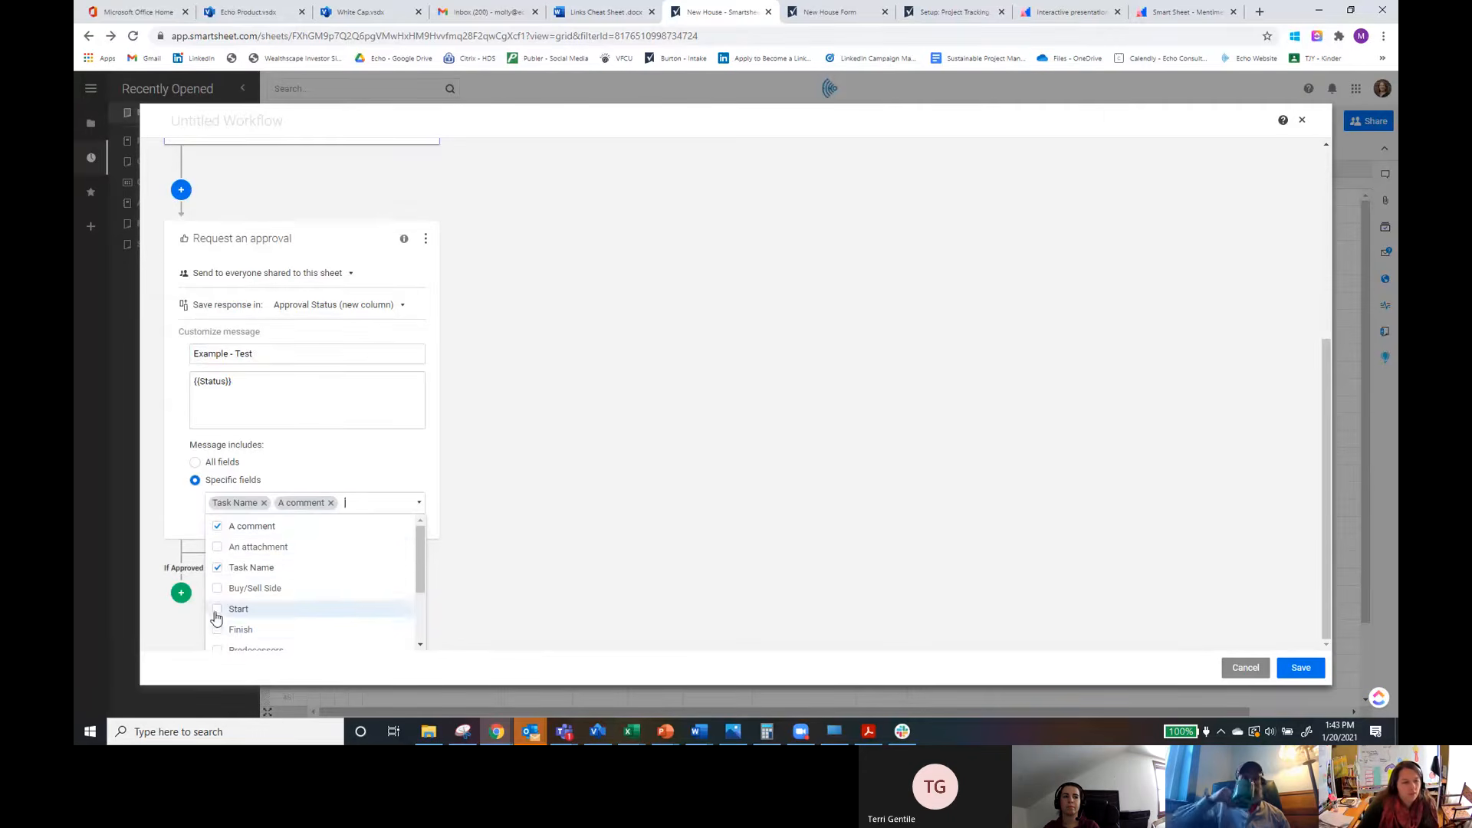
{"action": "left_click", "coordinate": [218, 630]}
{"action": "left_click", "coordinate": [453, 528]}
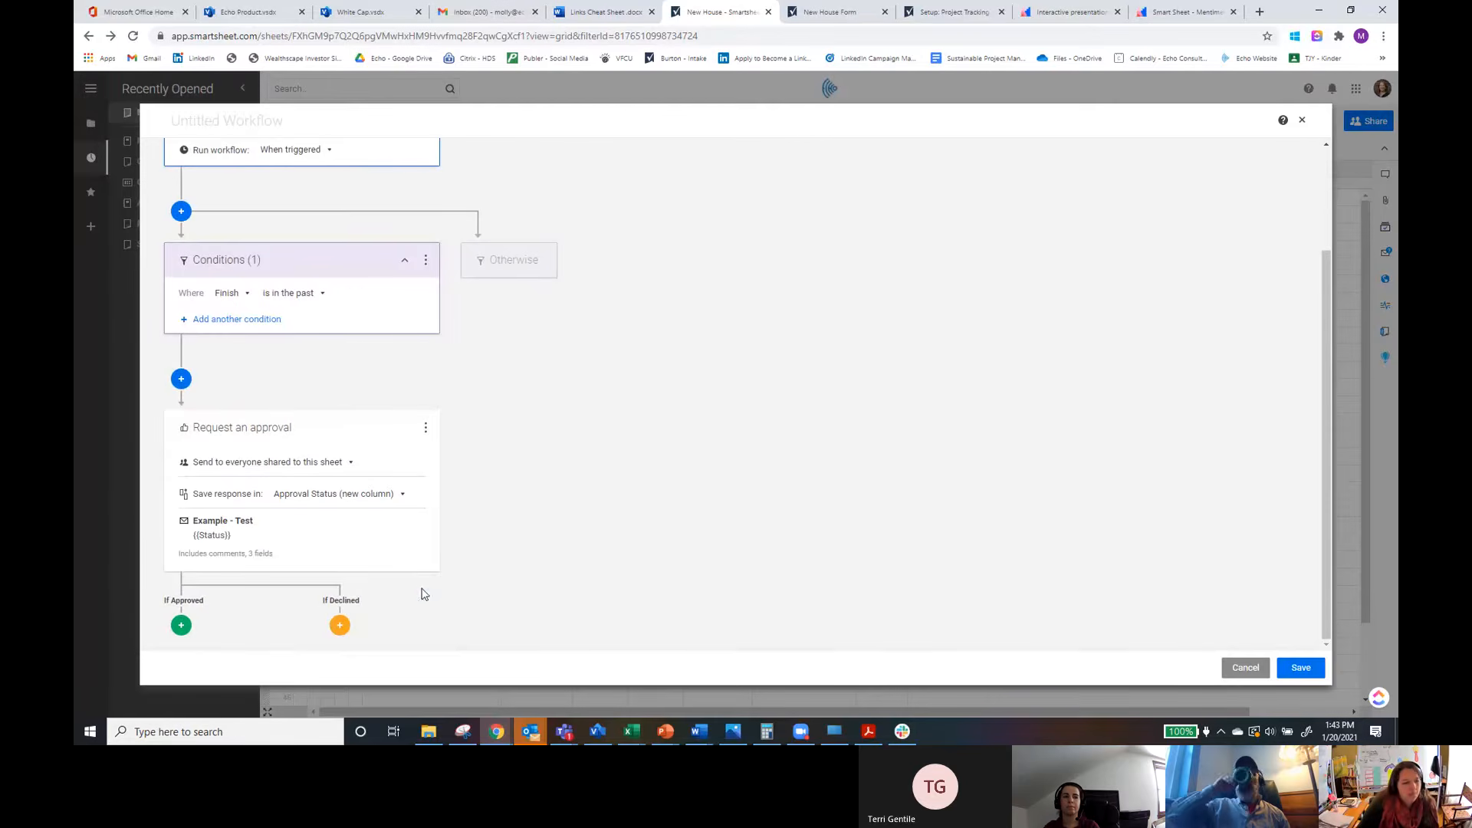
Step: Add an Alert someone action to the If Declined branch of the approval
{"action": "left_click", "coordinate": [341, 628]}
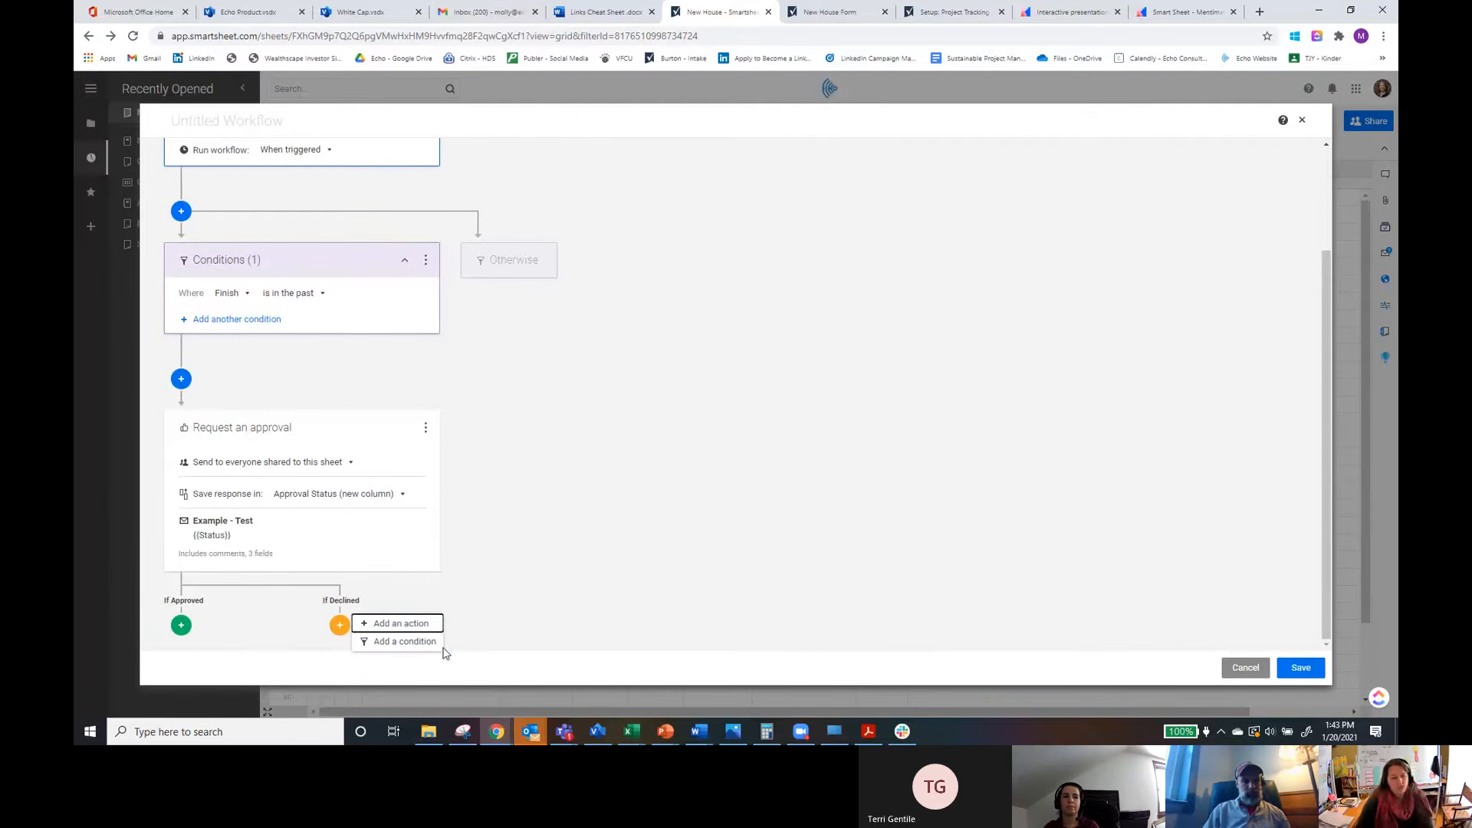
{"action": "left_click", "coordinate": [411, 624]}
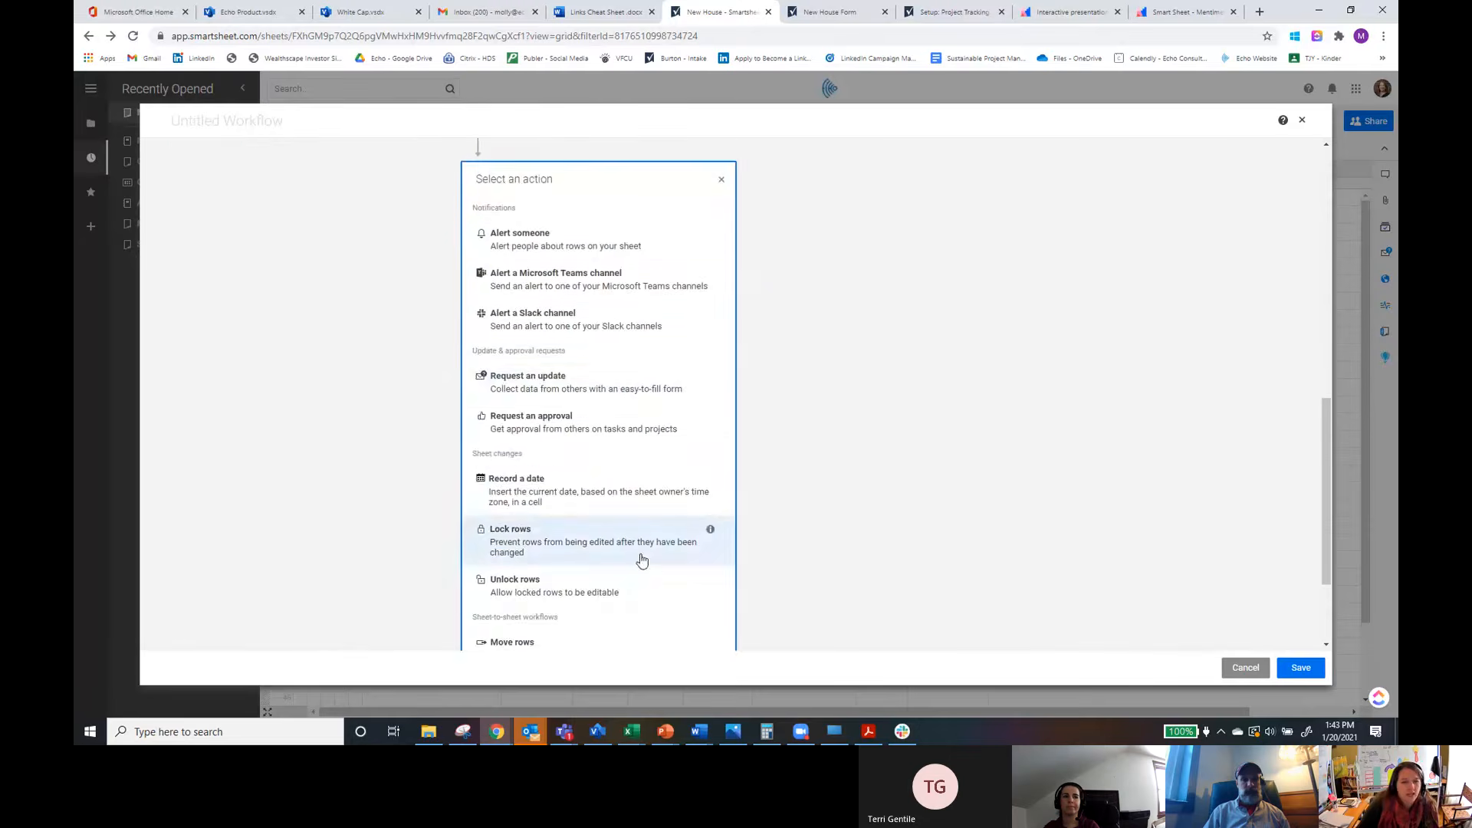
{"action": "left_click", "coordinate": [566, 249]}
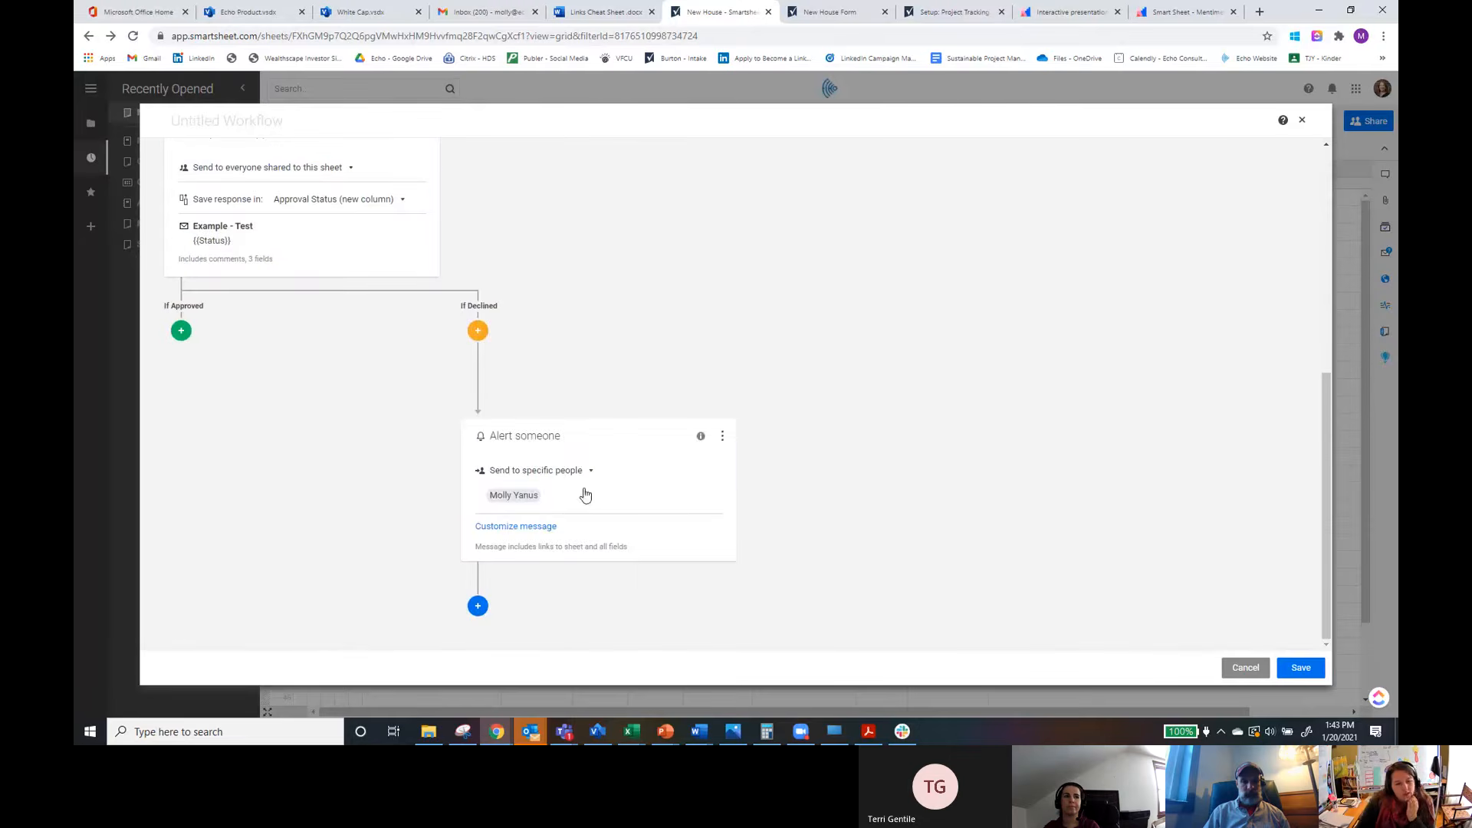
{"action": "scroll", "coordinate": [804, 597], "scroll_direction": "up", "scroll_amount": 5}
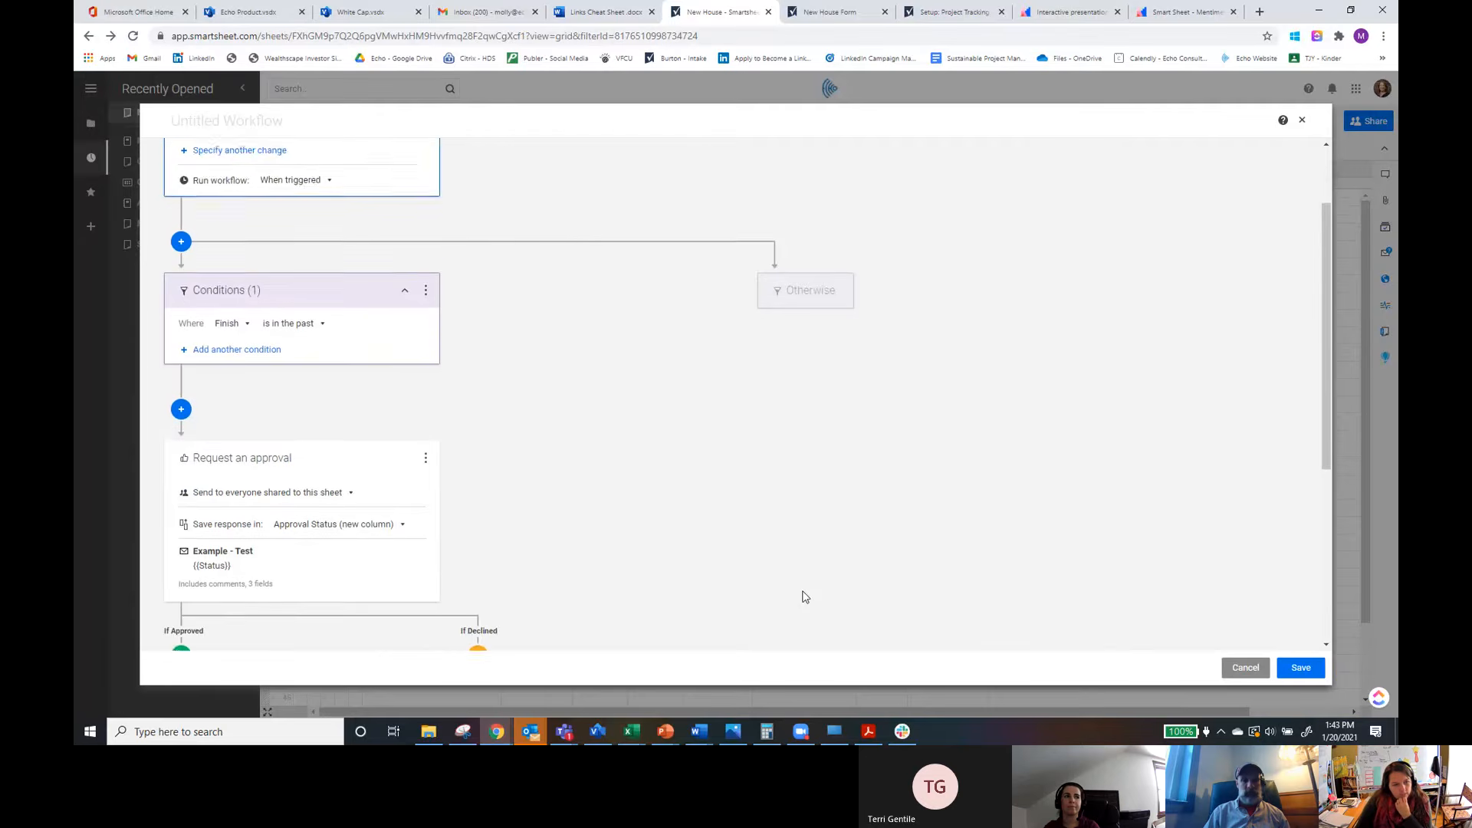
{"action": "scroll", "coordinate": [804, 596], "scroll_direction": "up", "scroll_amount": 1}
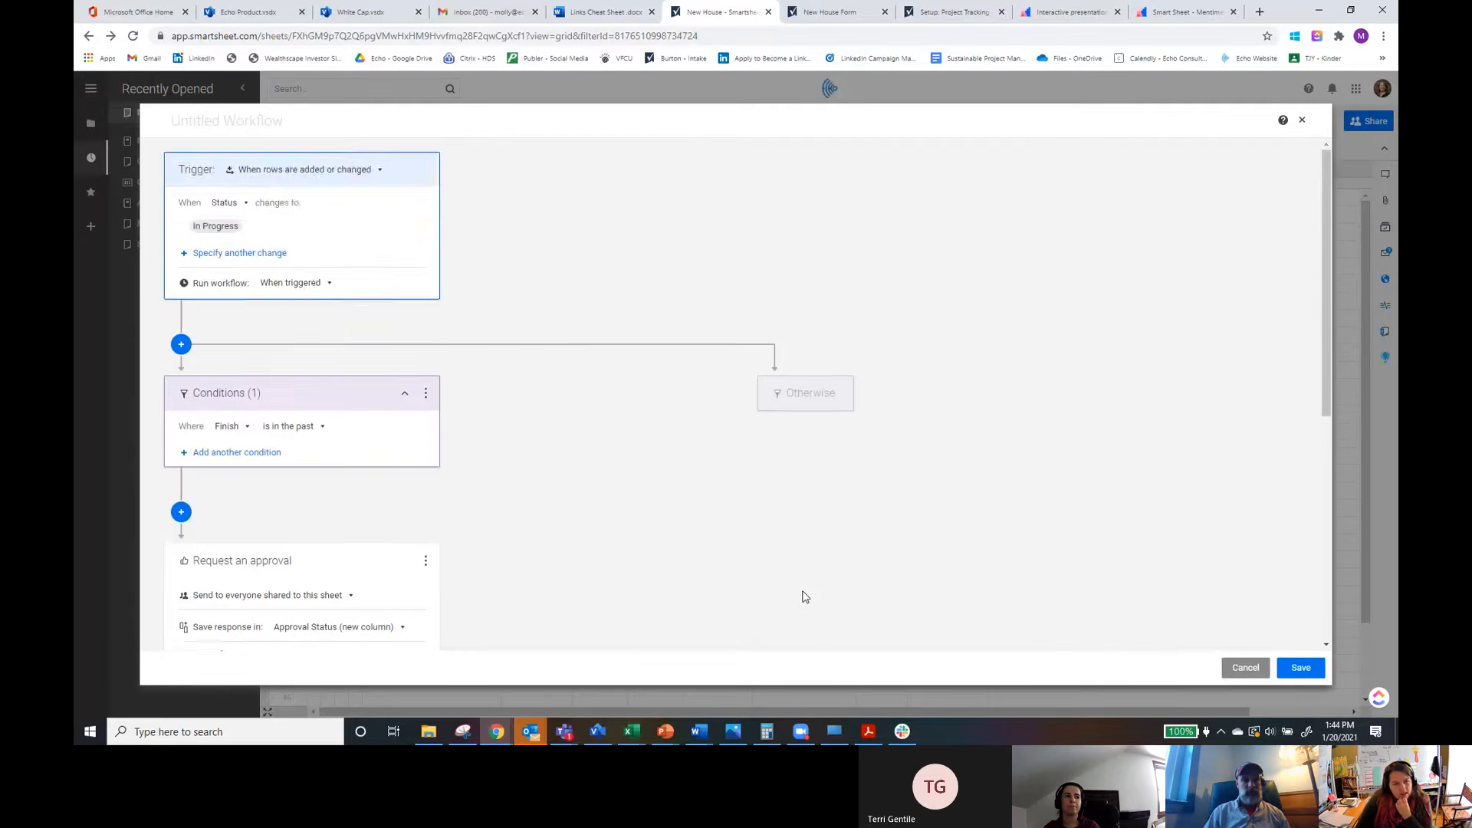
{"action": "scroll", "coordinate": [802, 594], "scroll_direction": "down", "scroll_amount": 5}
{"action": "left_click", "coordinate": [181, 415]}
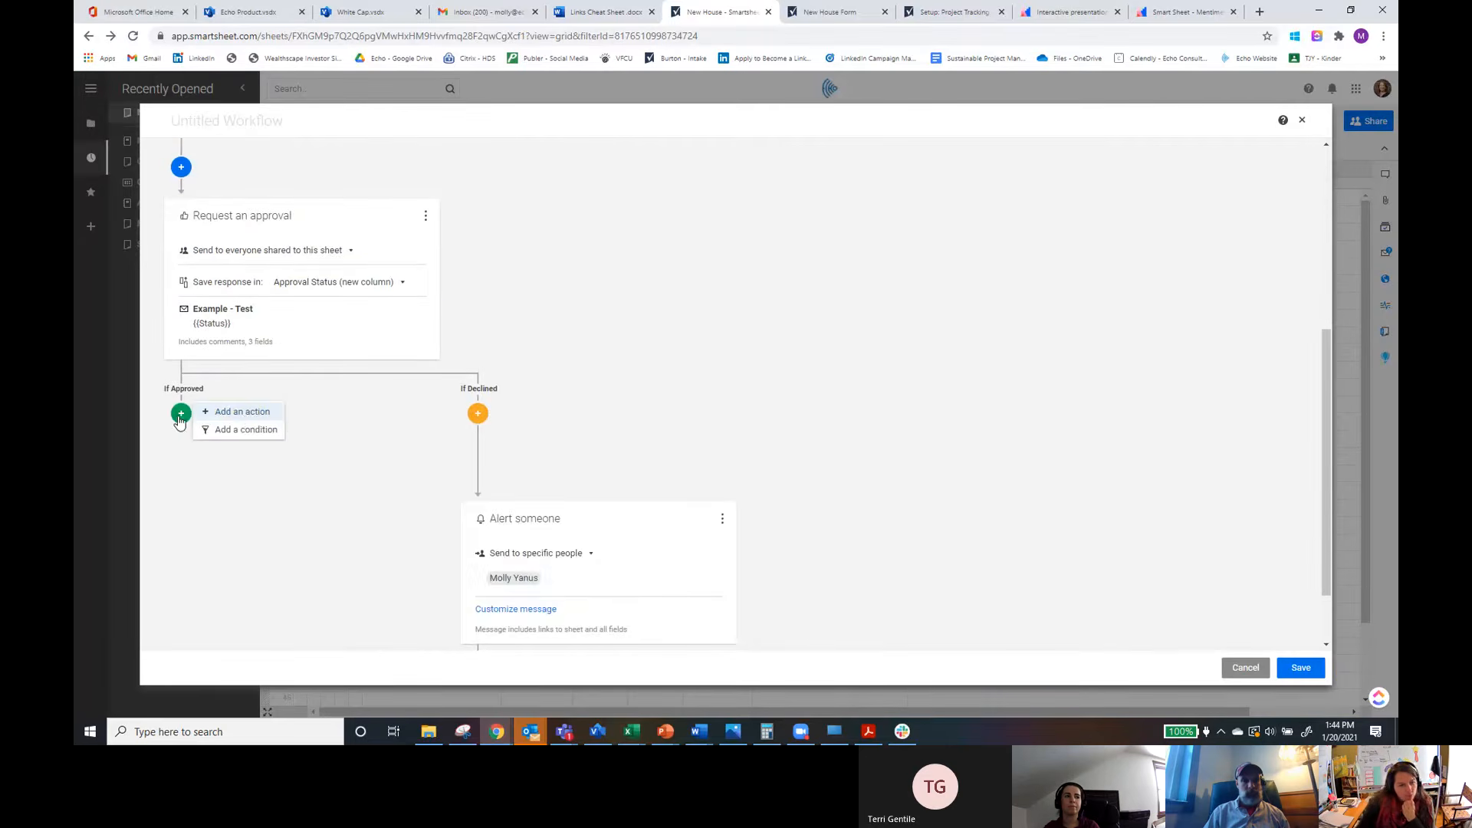
{"action": "left_click", "coordinate": [243, 412]}
{"action": "scroll", "coordinate": [326, 531], "scroll_direction": "down", "scroll_amount": 5}
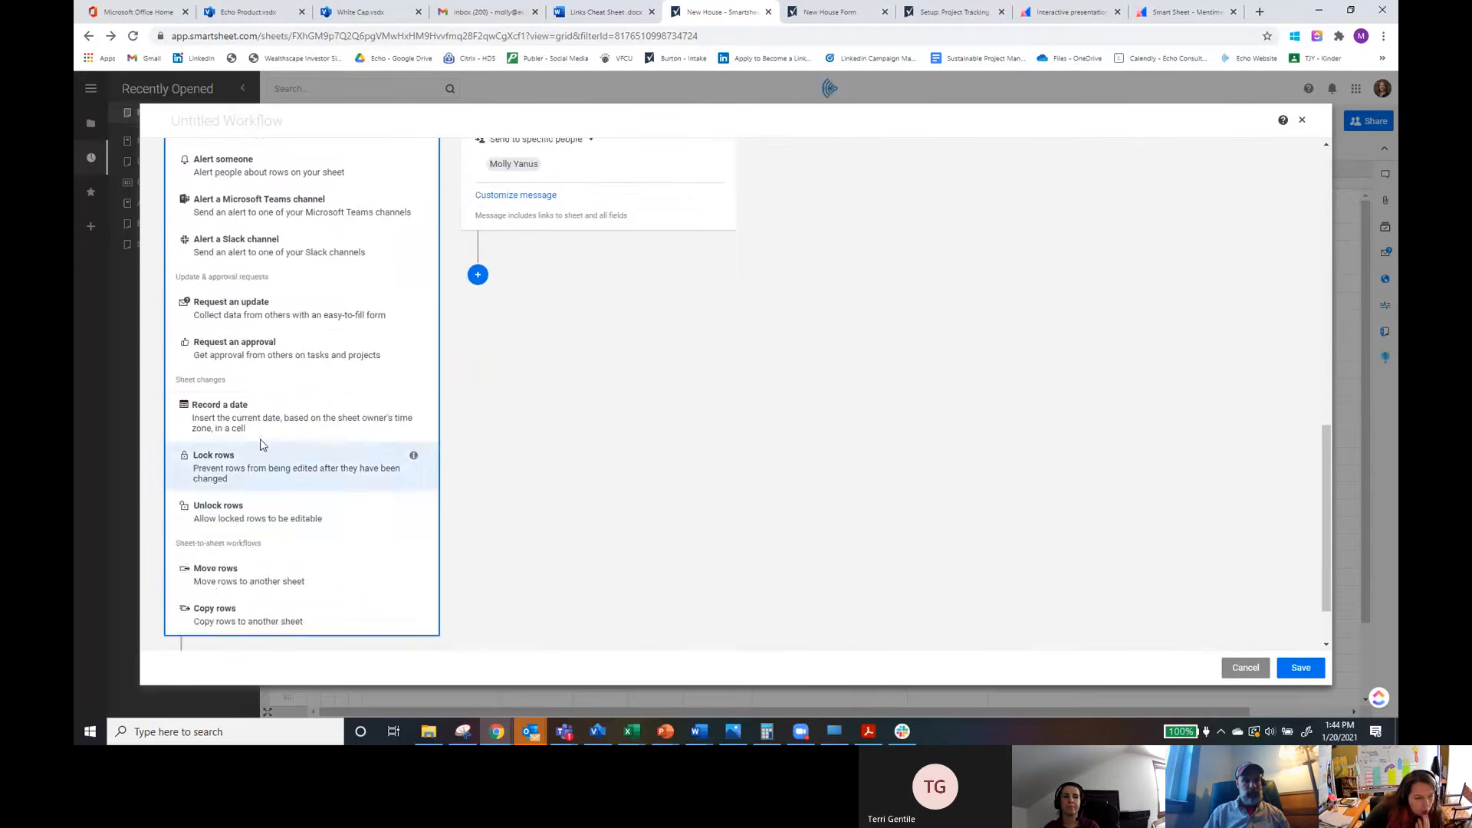
{"action": "left_click", "coordinate": [258, 421]}
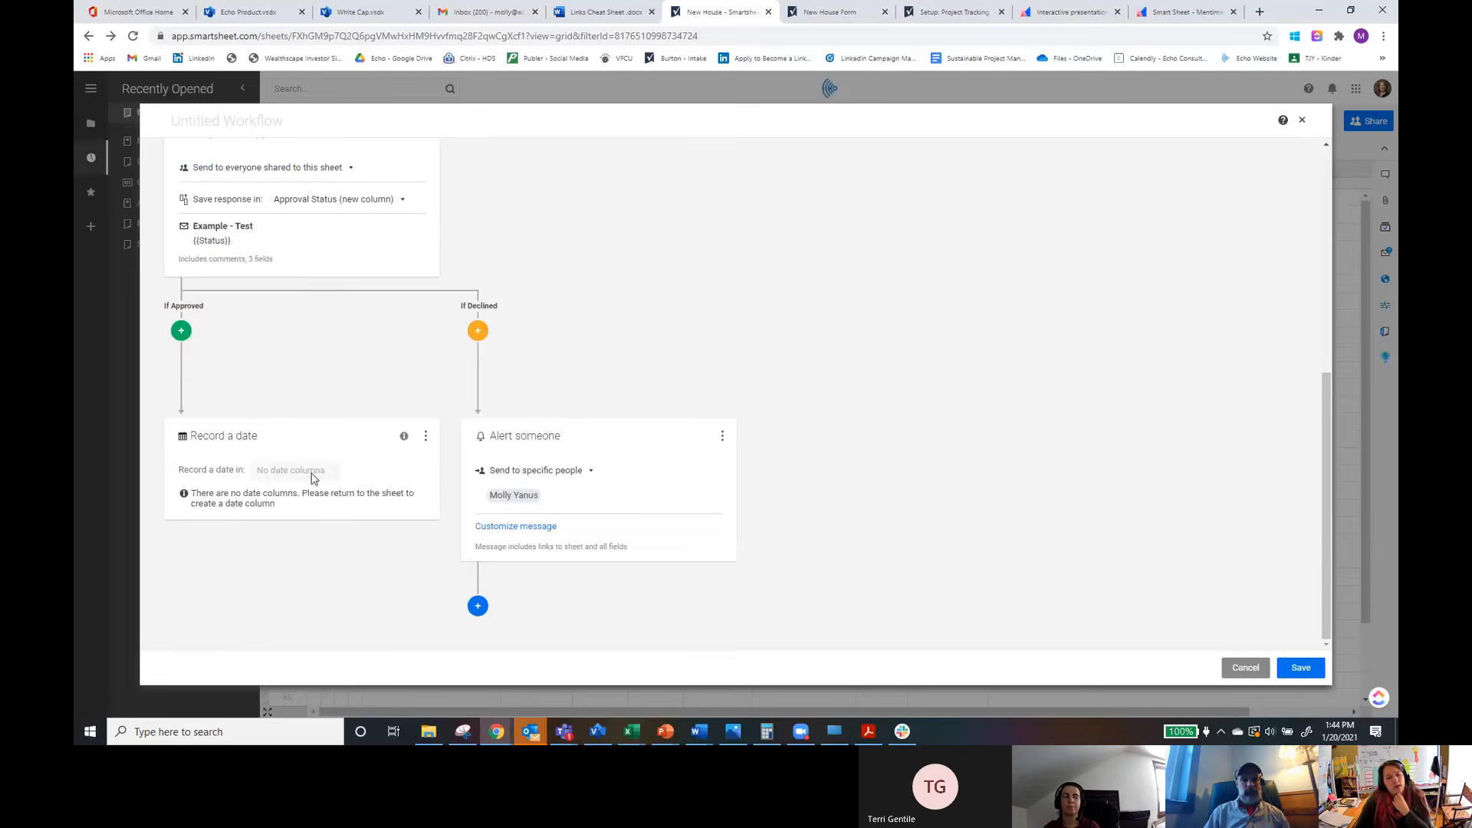
{"action": "left_click", "coordinate": [426, 437]}
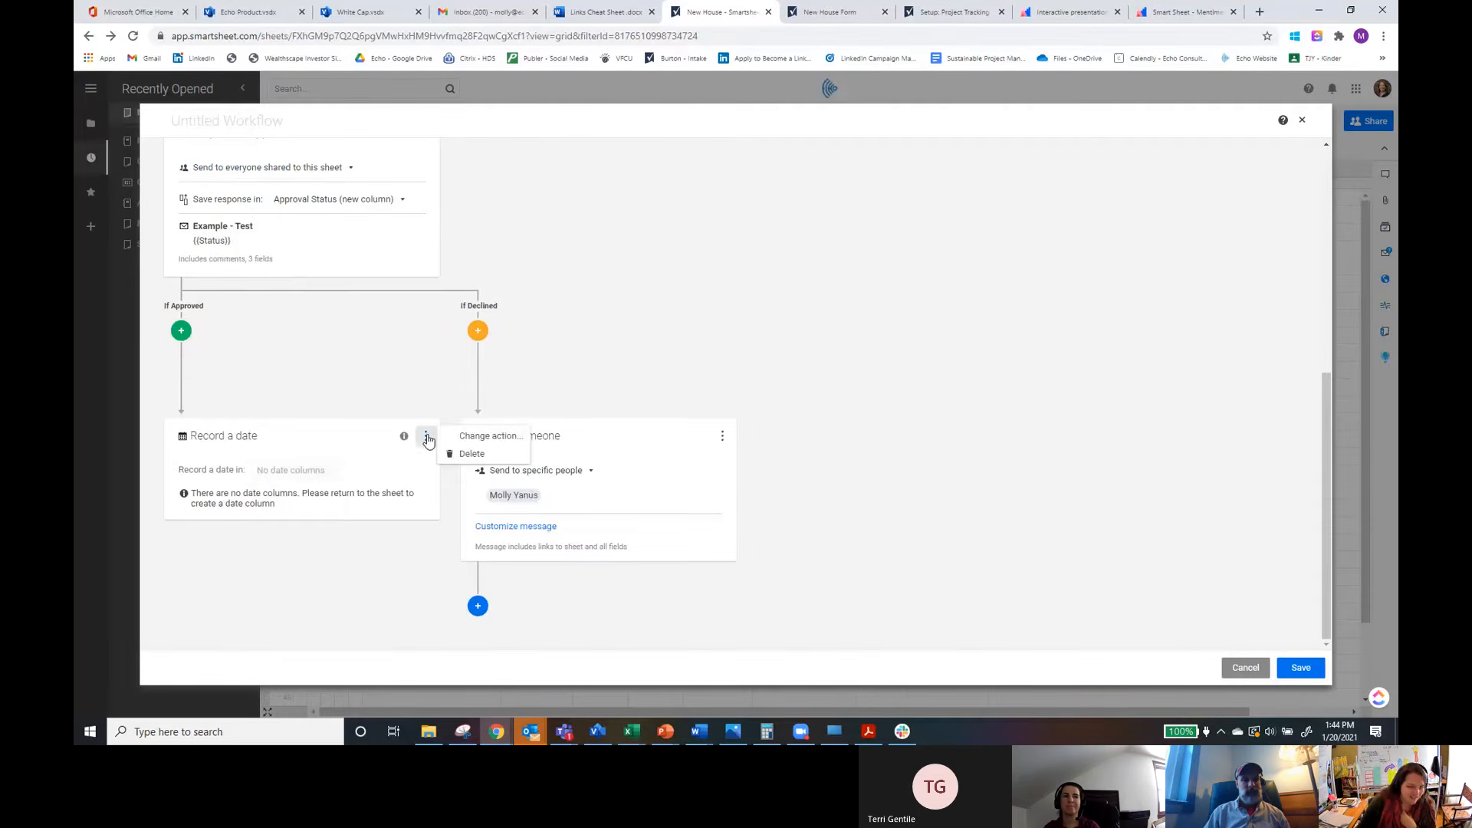
{"action": "left_click", "coordinate": [242, 509]}
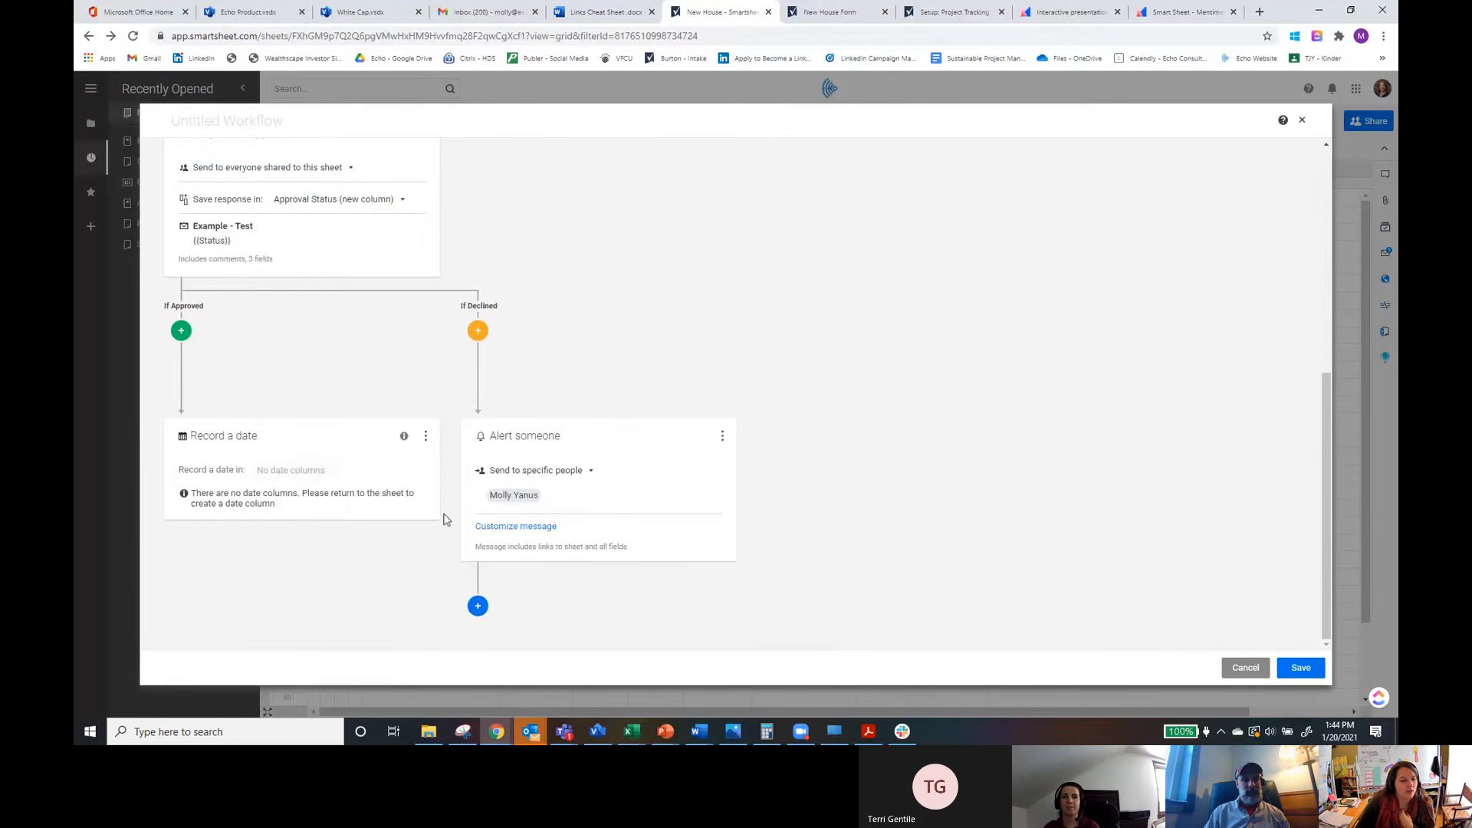
{"action": "left_click", "coordinate": [427, 436]}
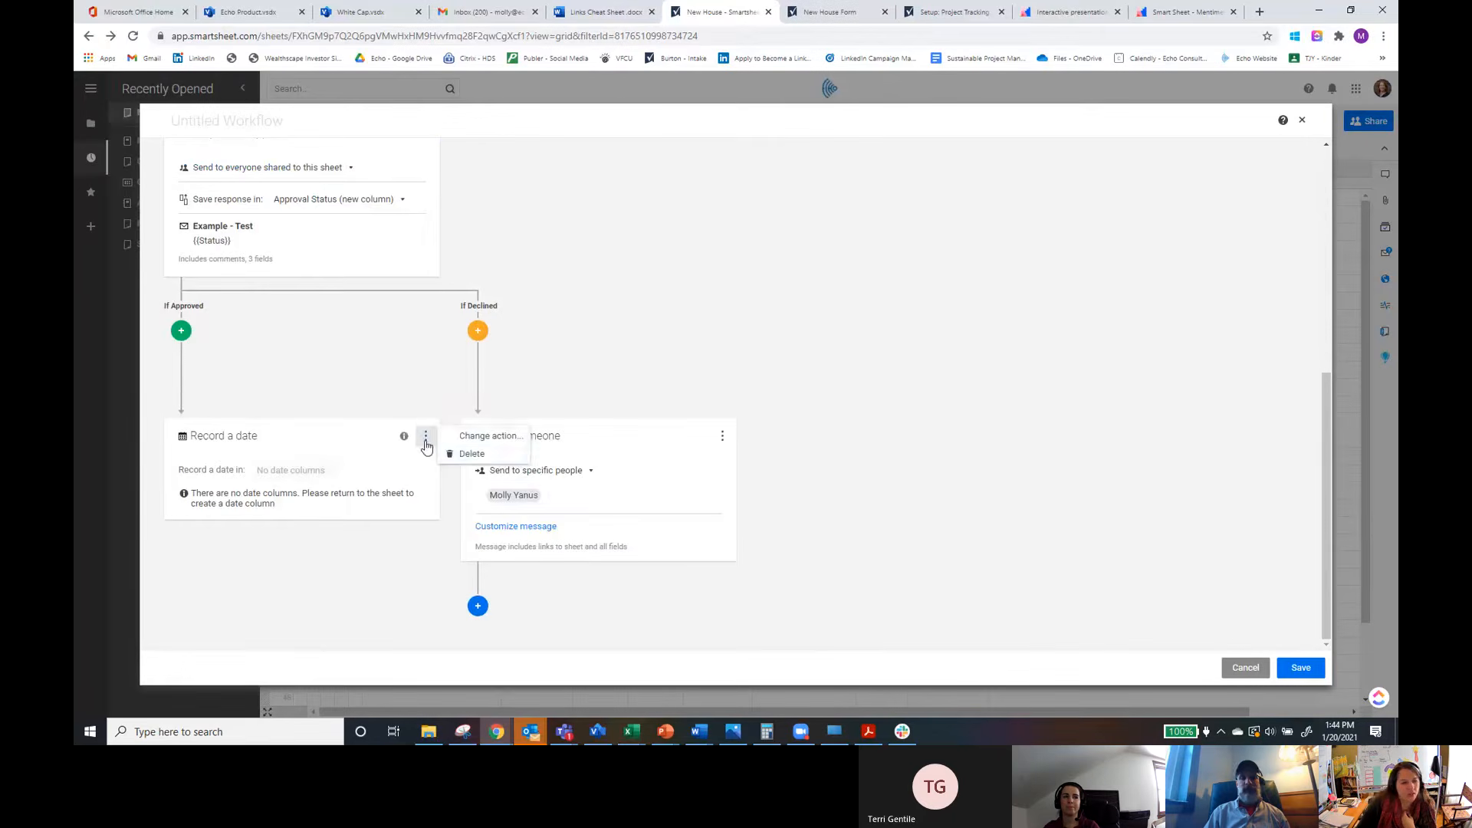
{"action": "left_click", "coordinate": [472, 454]}
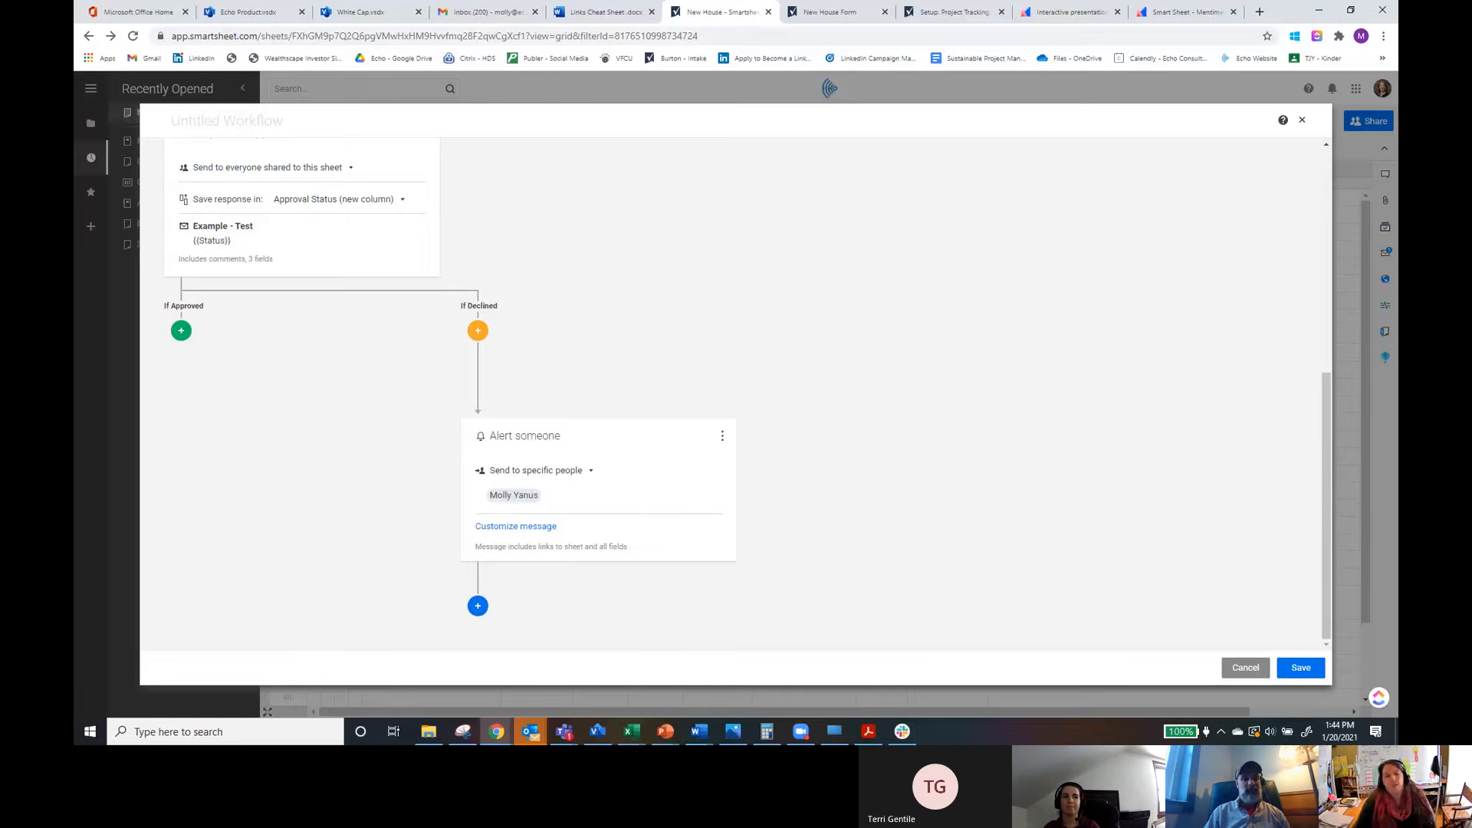
Step: Save the approval workflow and close the Automation window
{"action": "left_click", "coordinate": [1304, 670]}
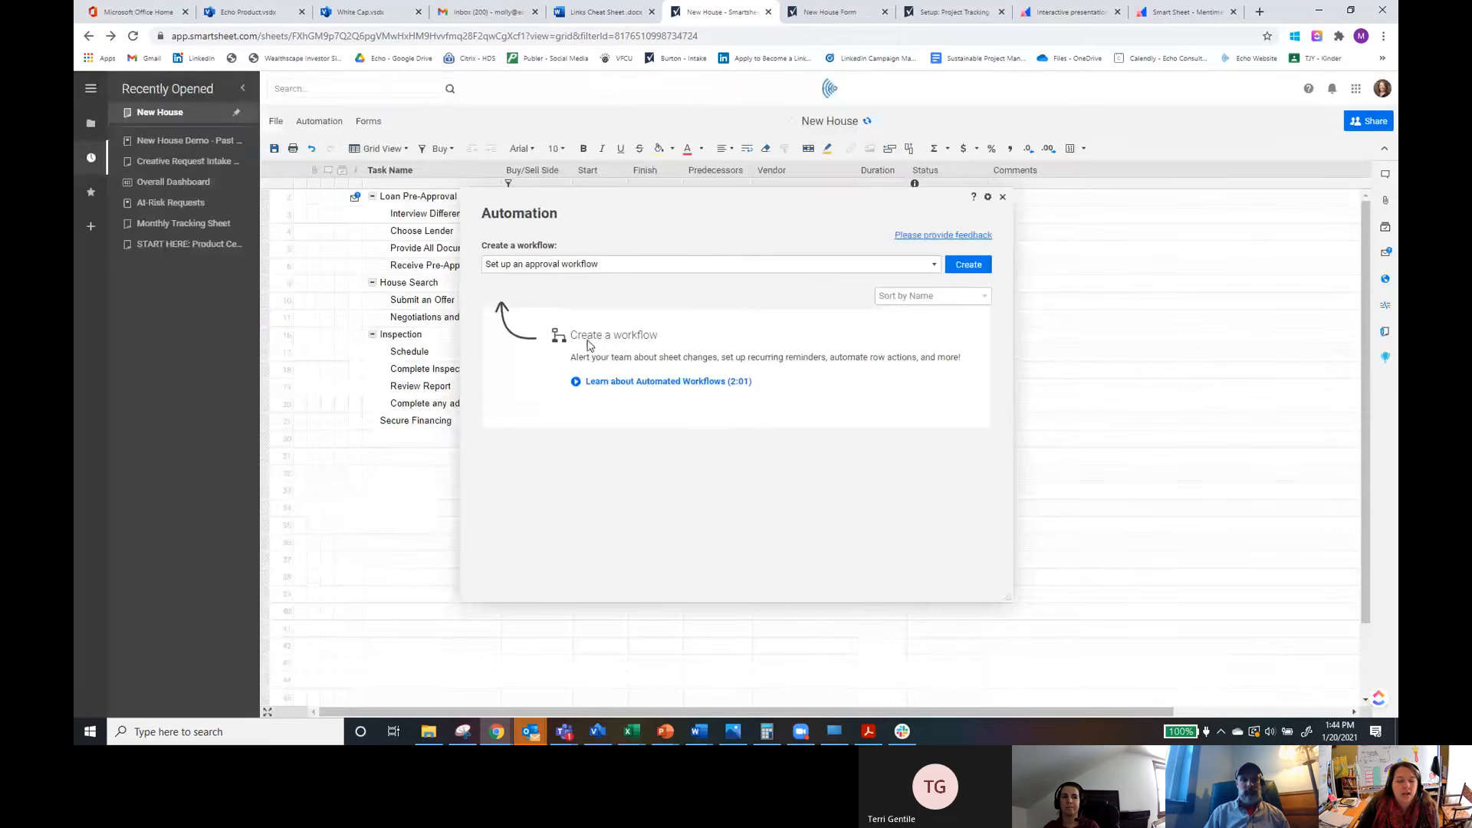
{"action": "left_click", "coordinate": [1003, 199]}
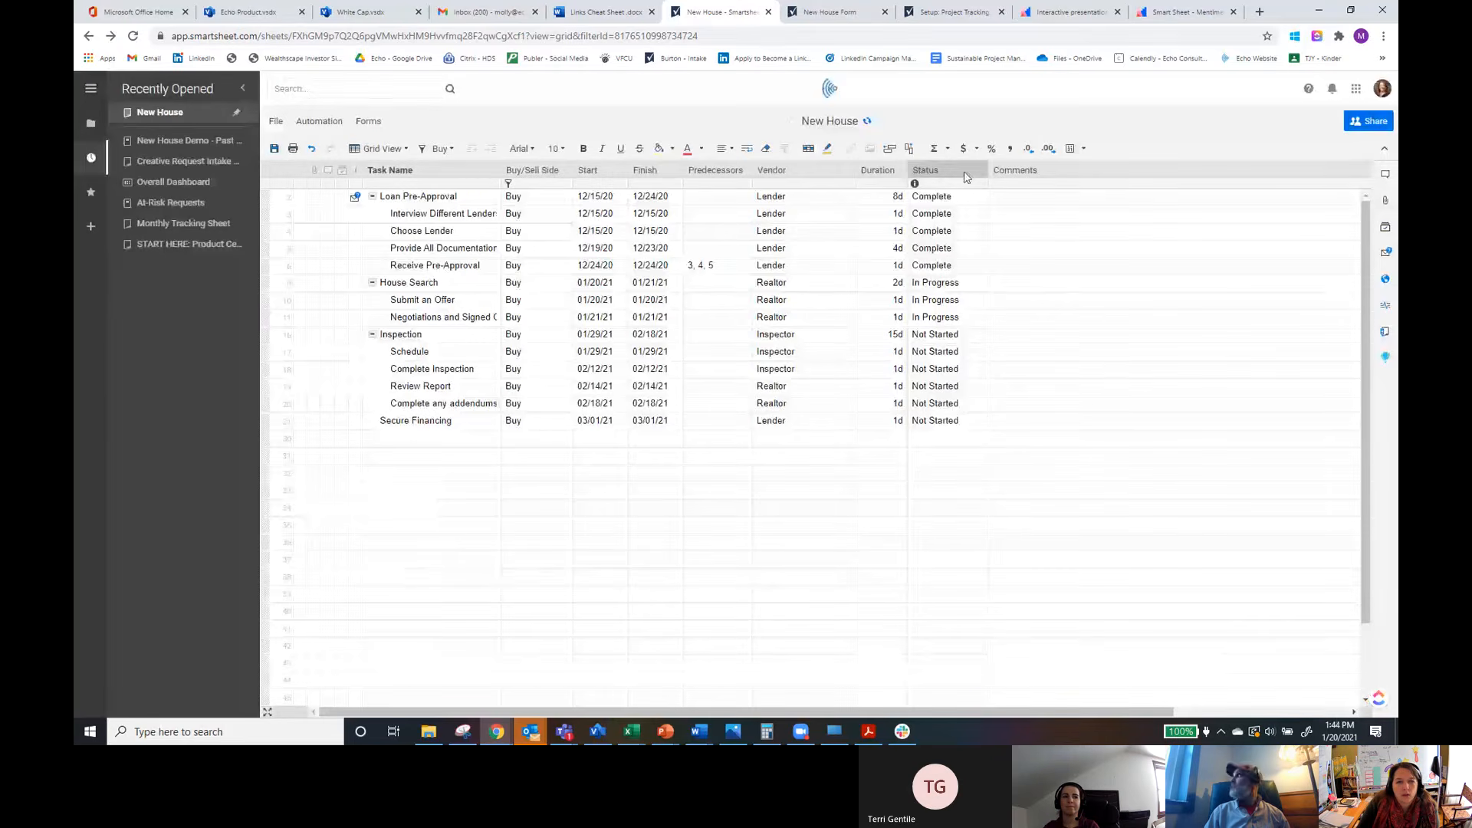
{"action": "left_click", "coordinate": [1351, 10]}
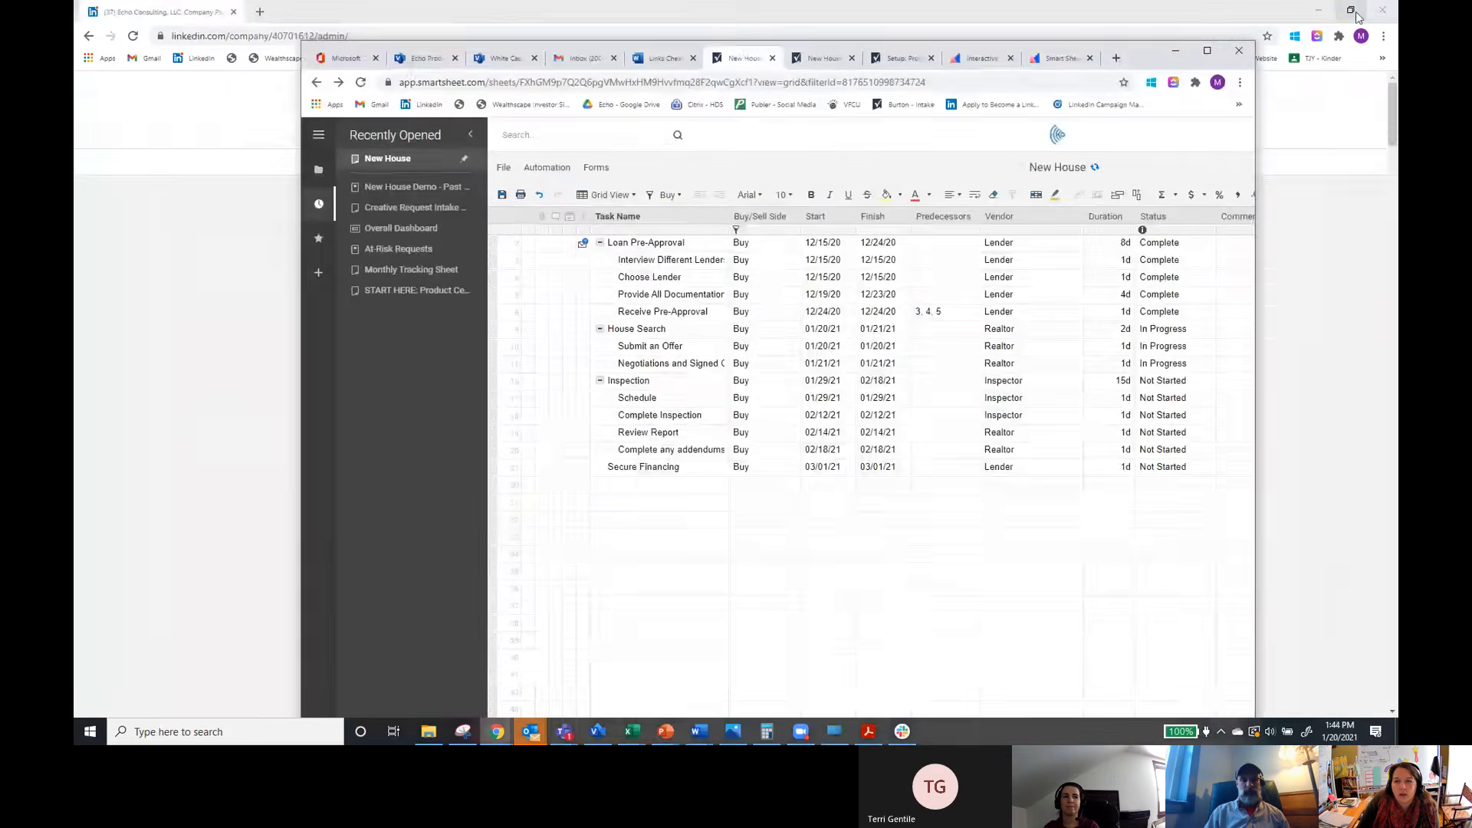
{"action": "left_click", "coordinate": [1207, 50]}
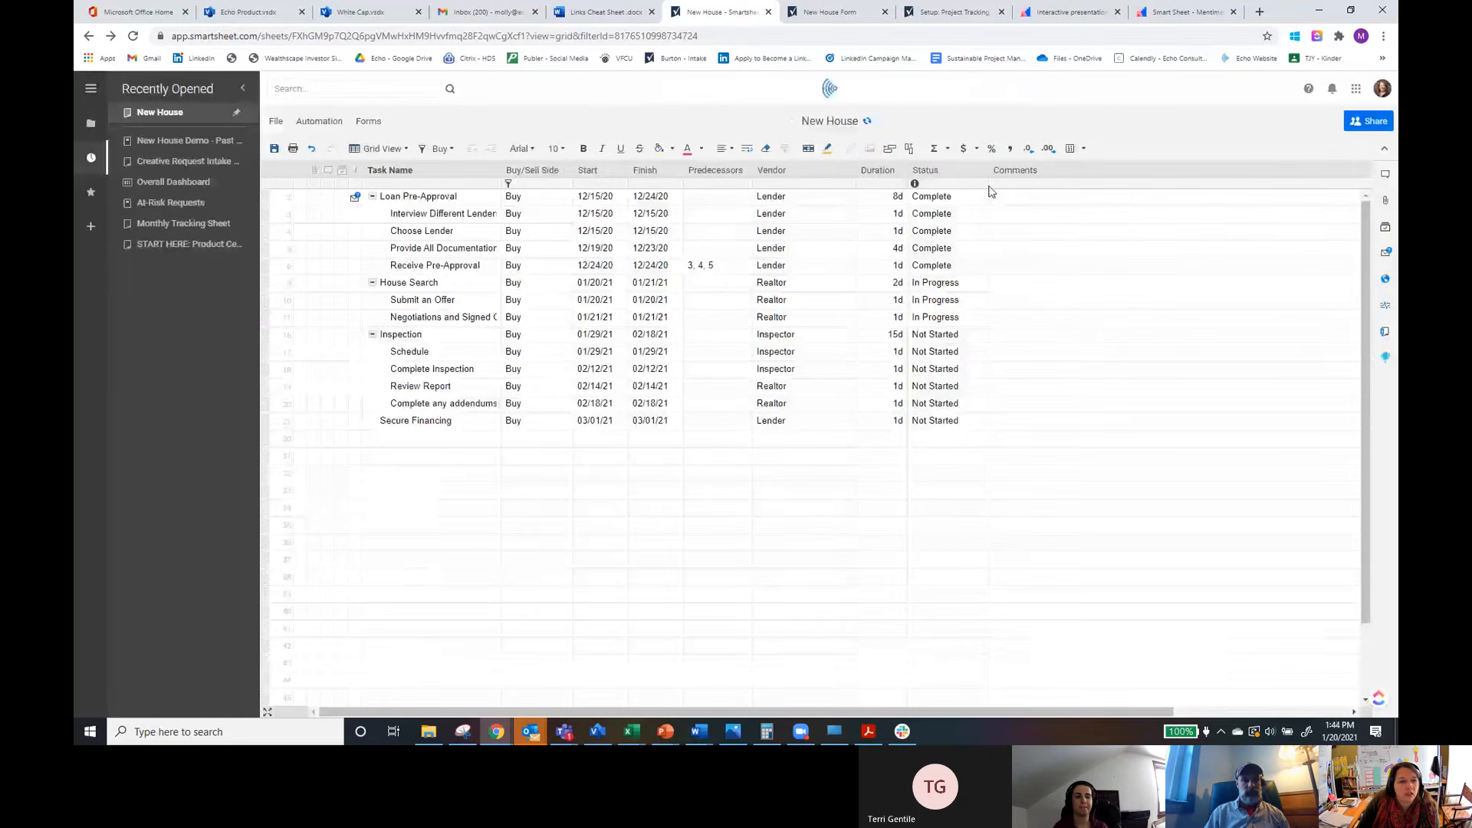
{"action": "left_click", "coordinate": [866, 122]}
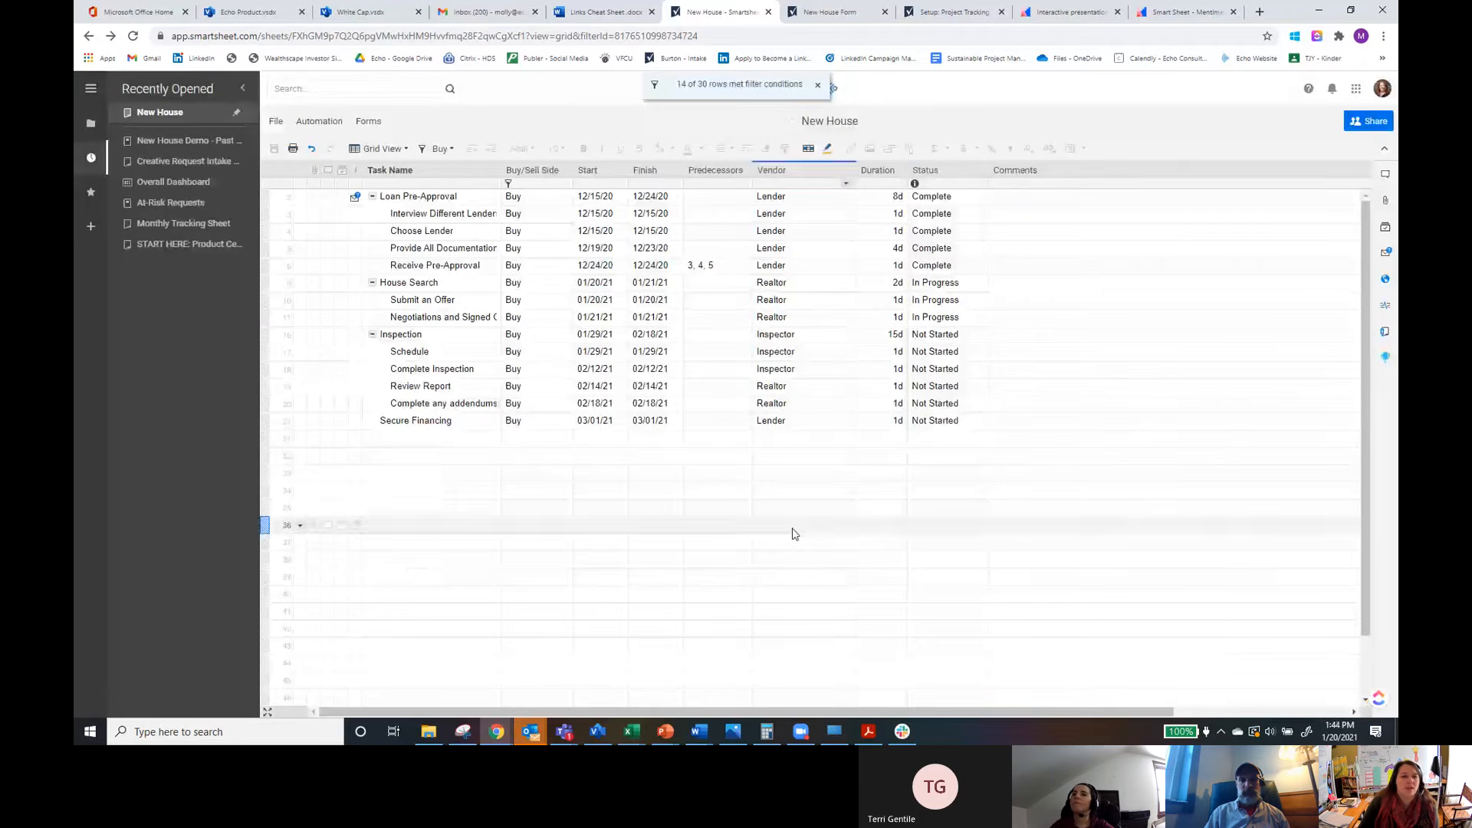
Step: Open the New House Demo - Past Due Tasks report, then return to the New House sheet
{"action": "left_click", "coordinate": [163, 115]}
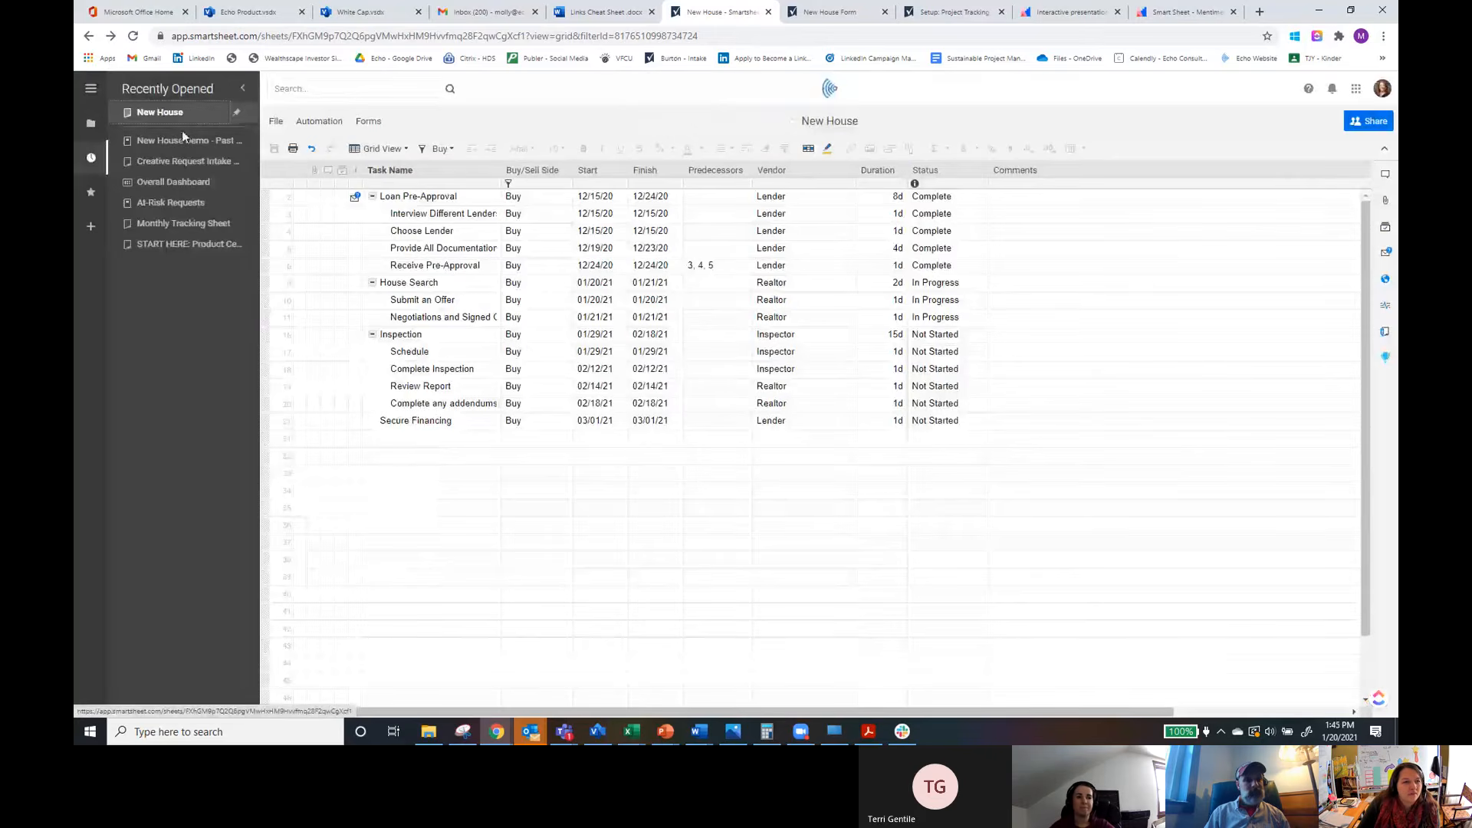
{"action": "left_click", "coordinate": [182, 141]}
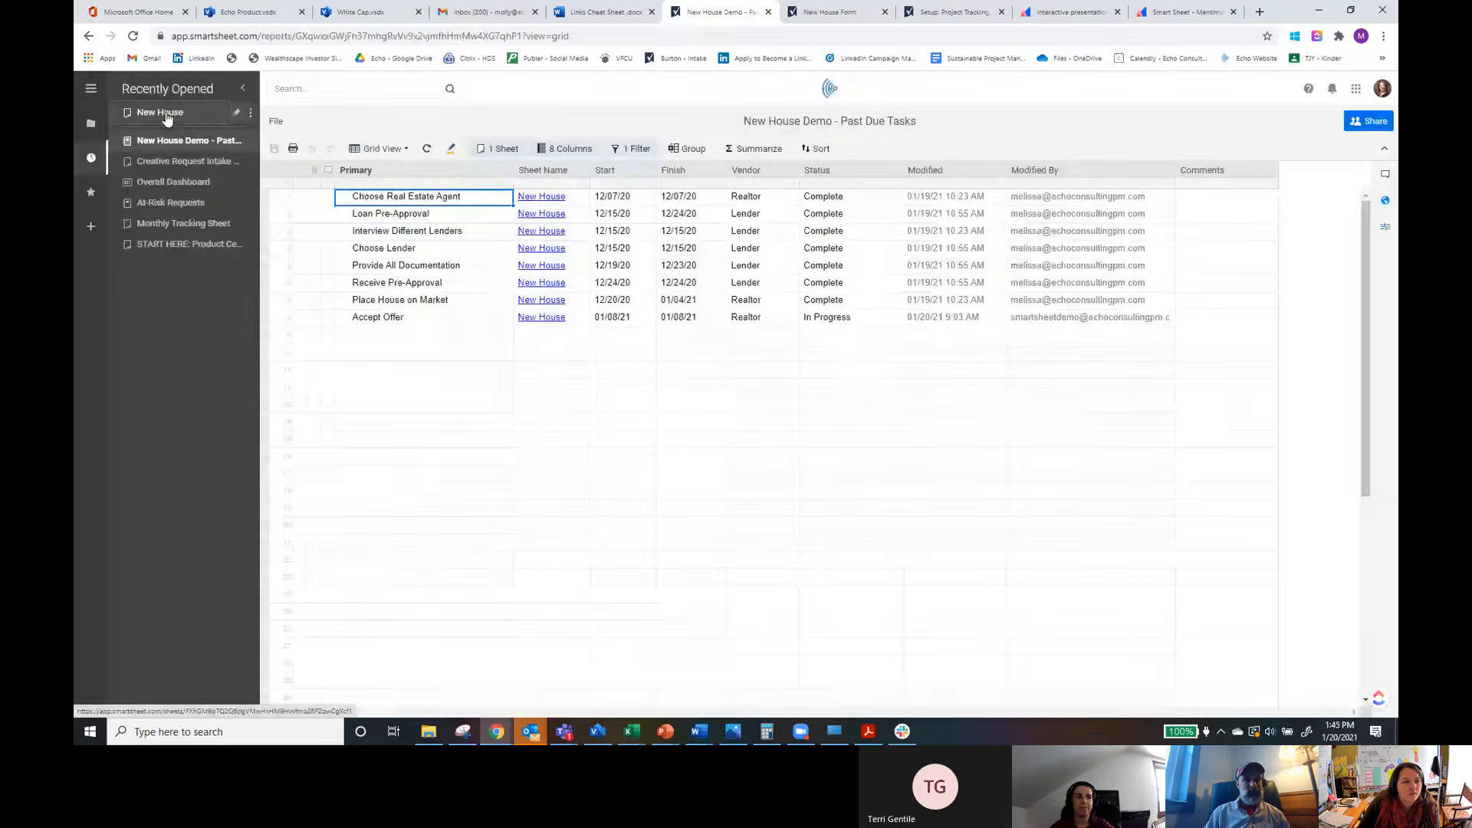
{"action": "left_click", "coordinate": [165, 112]}
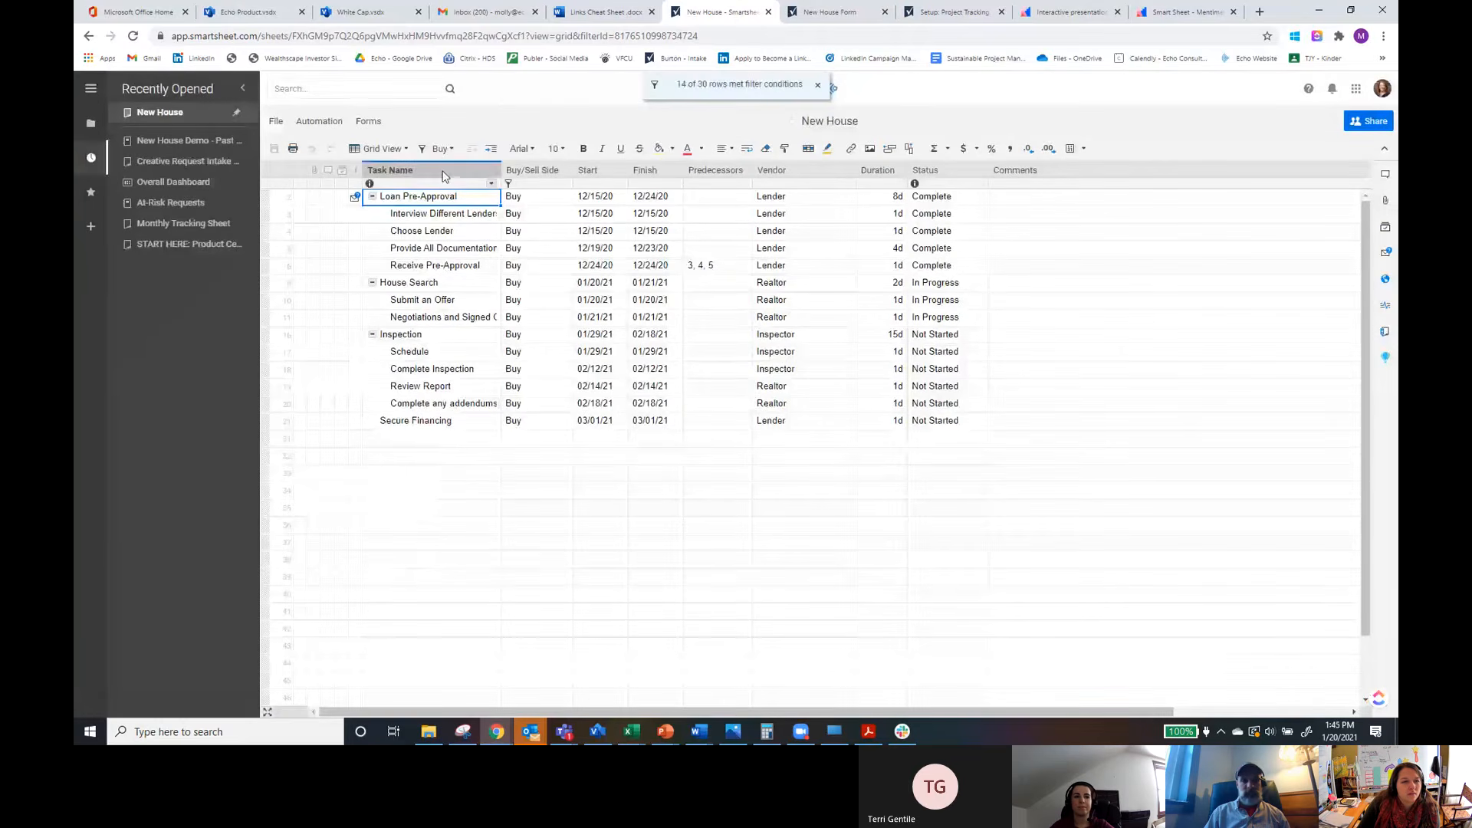
Step: Turn the sheet filter off so all rows are shown
{"action": "left_click", "coordinate": [435, 148]}
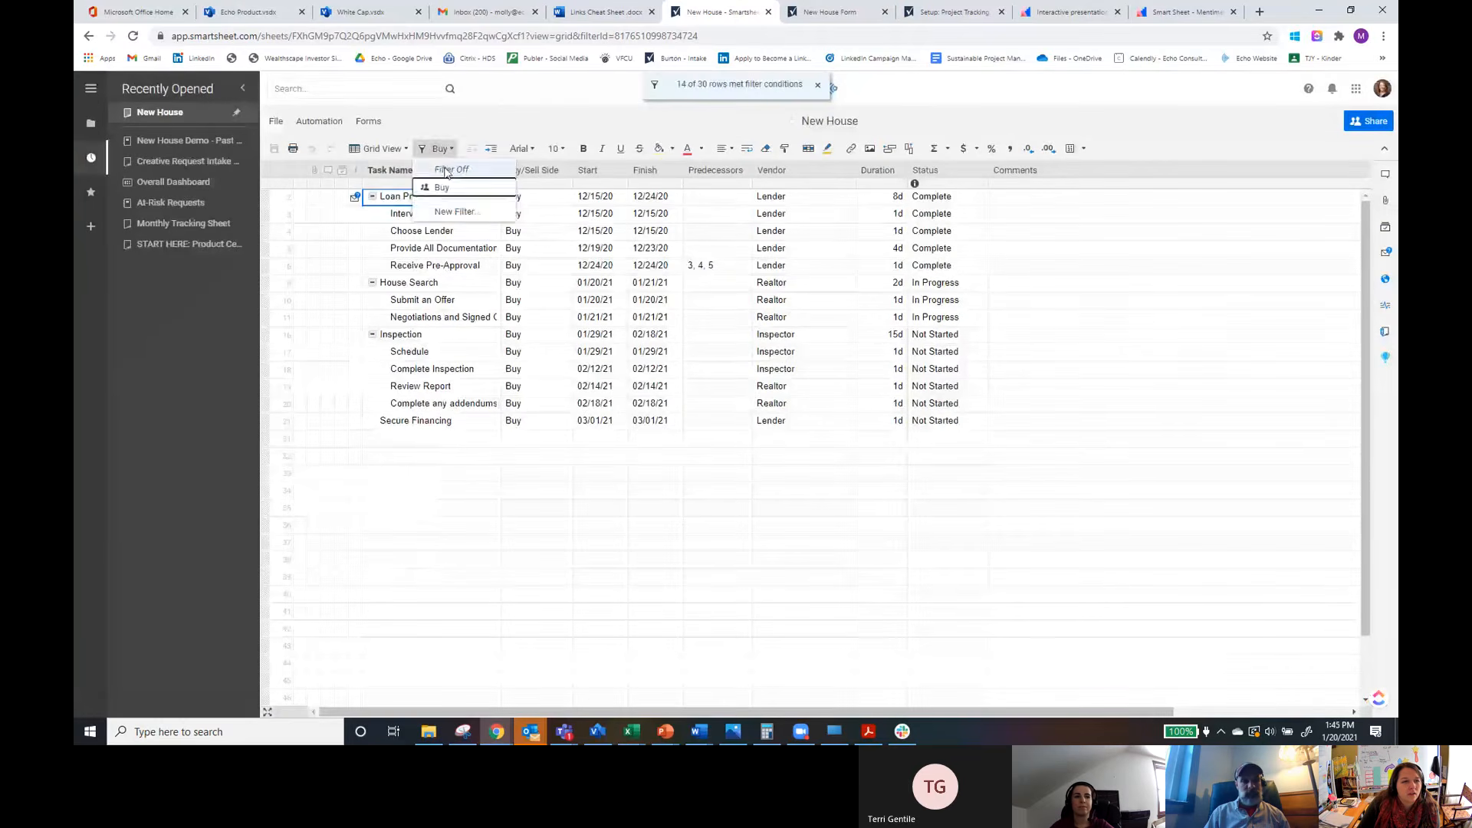
{"action": "left_click", "coordinate": [447, 170]}
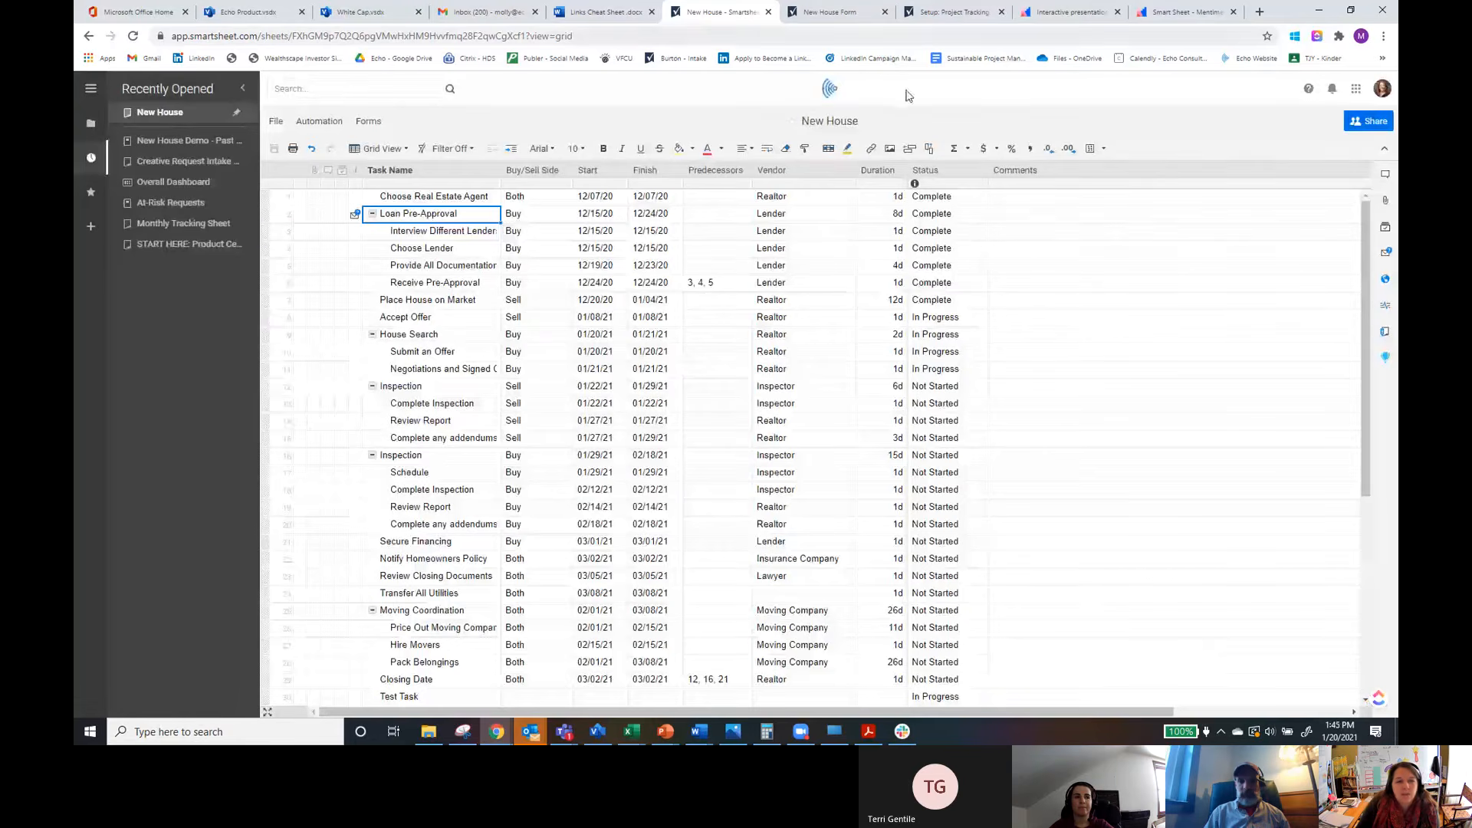
{"action": "scroll", "coordinate": [942, 474], "scroll_direction": "down", "scroll_amount": 1}
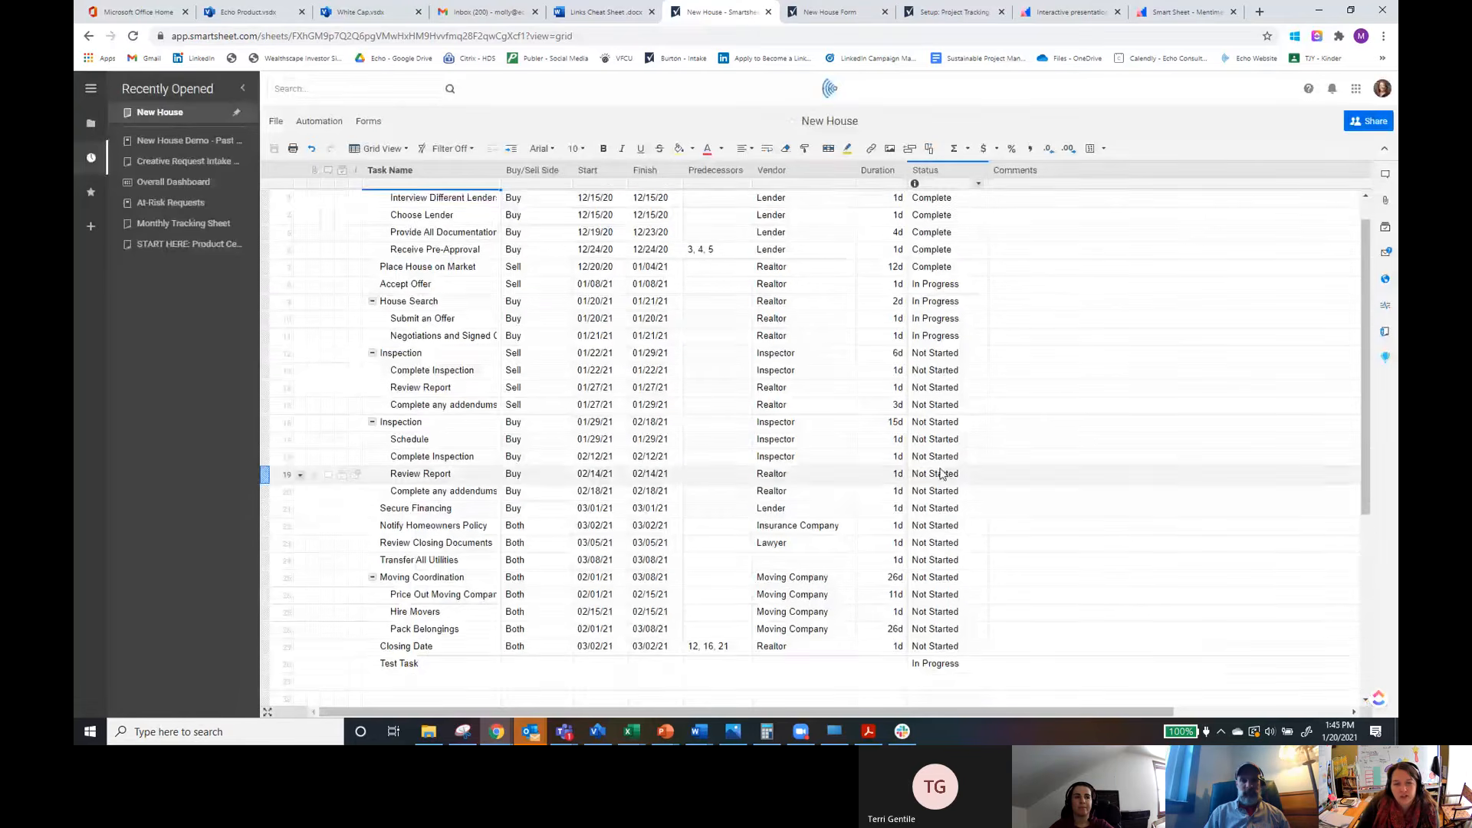
{"action": "scroll", "coordinate": [941, 473], "scroll_direction": "down", "scroll_amount": 1}
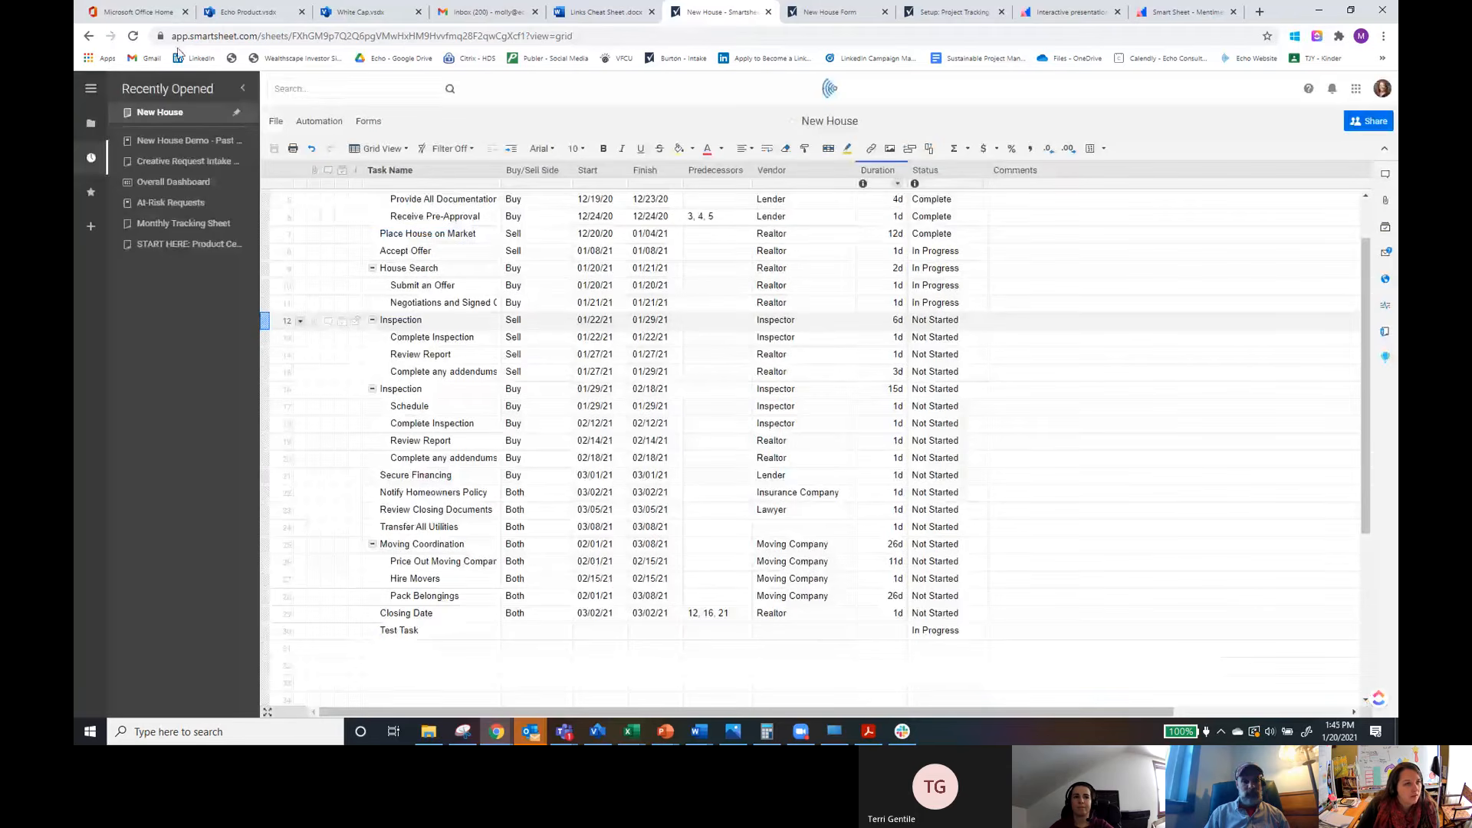
Step: Reload the New House sheet in the browser
{"action": "left_click", "coordinate": [132, 38]}
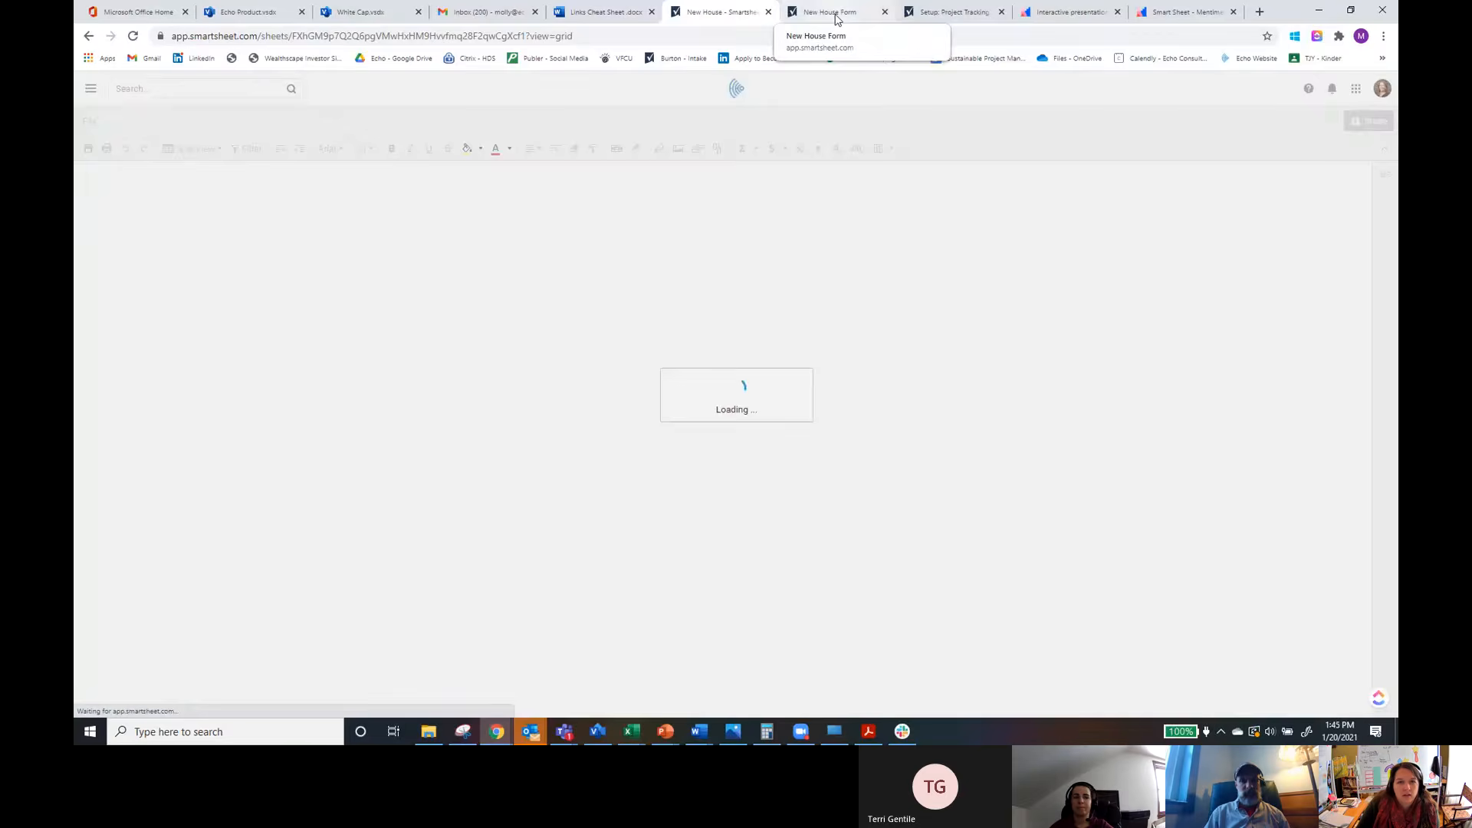
{"action": "left_click", "coordinate": [851, 17]}
{"action": "left_click", "coordinate": [885, 12]}
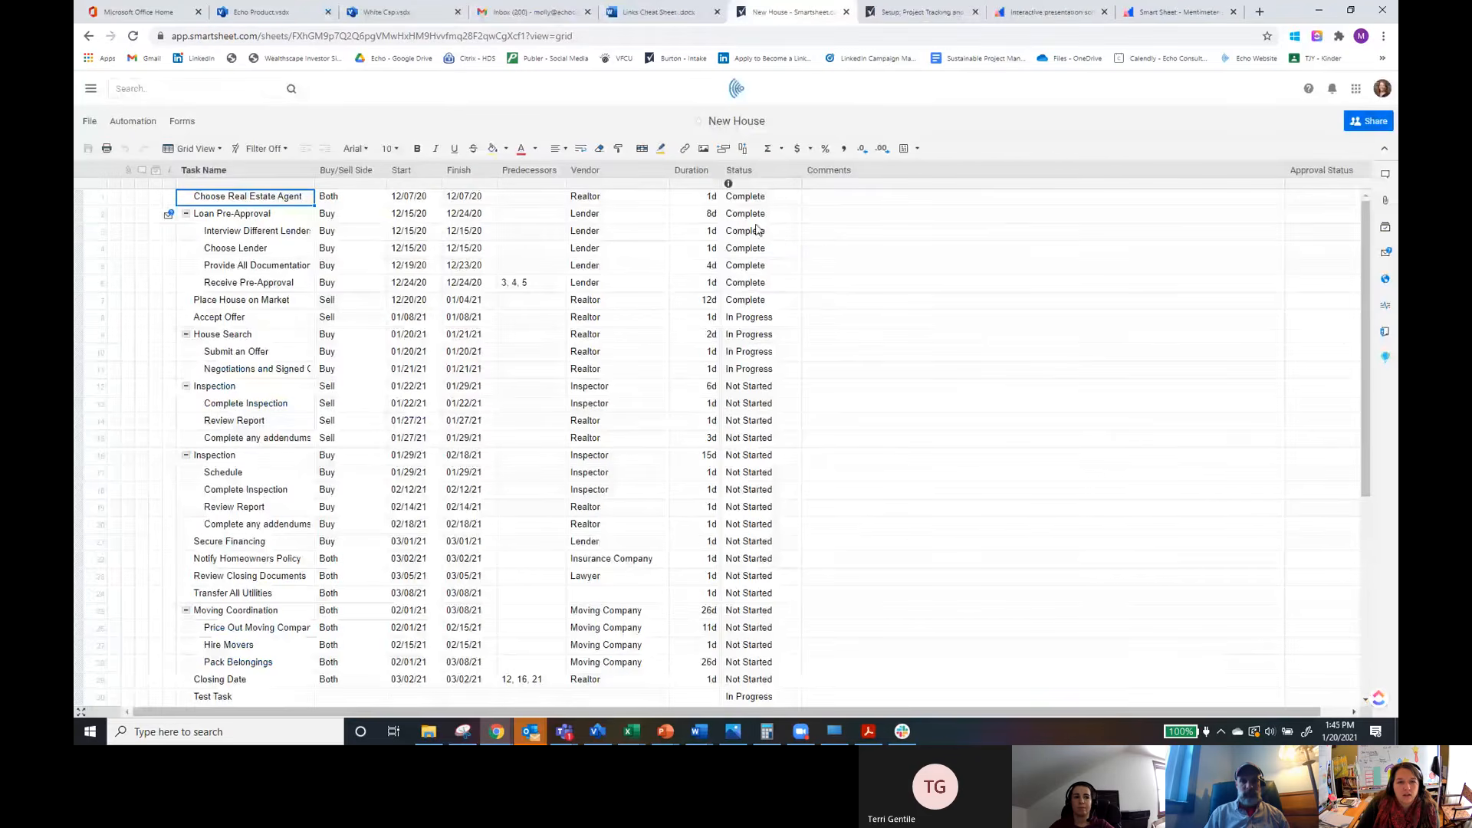
Step: Set the Status of the Sell-side Complete Inspection task to In Progress
{"action": "left_click", "coordinate": [755, 230]}
{"action": "left_click", "coordinate": [794, 232]}
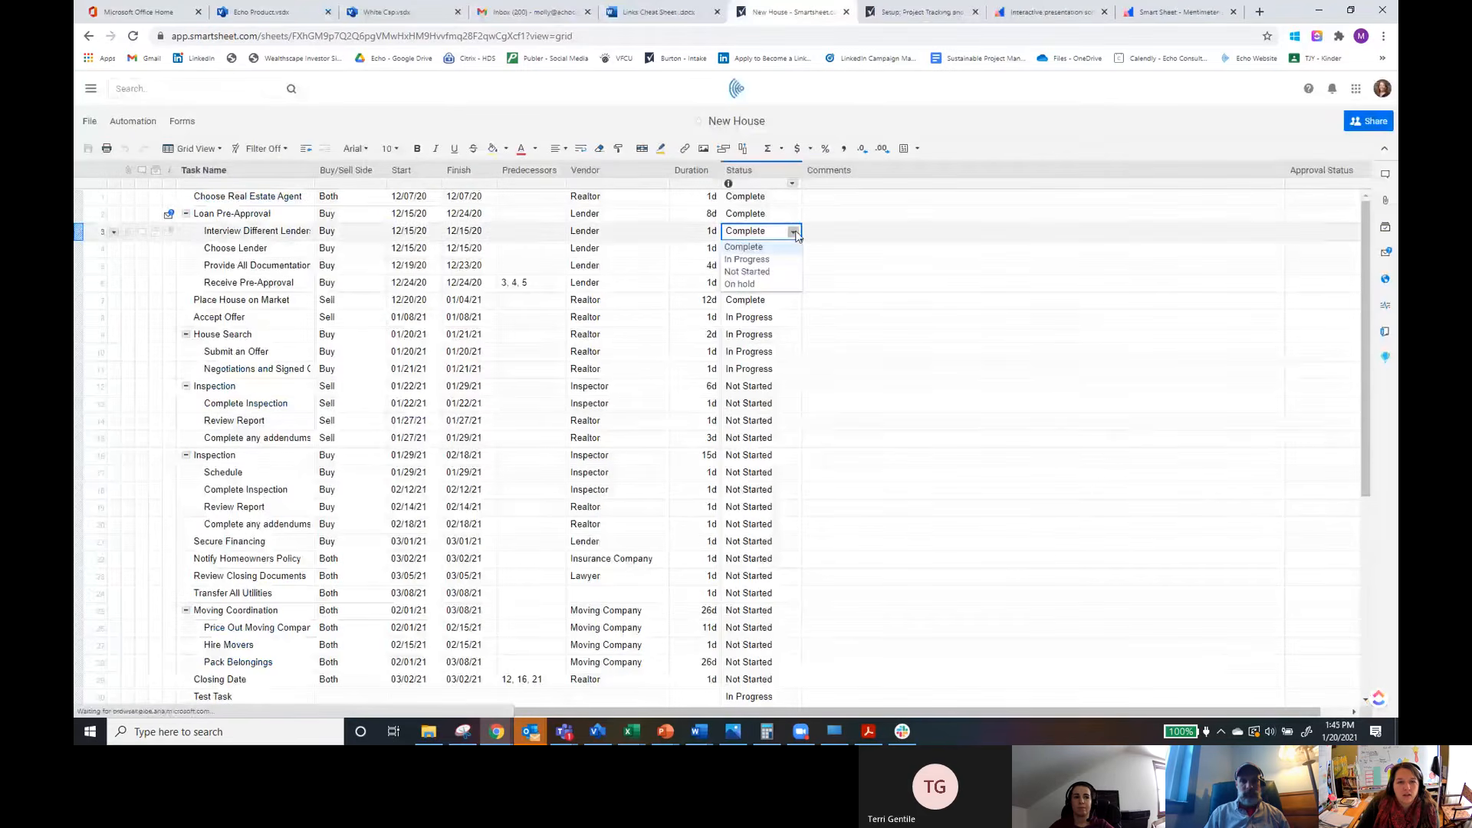
{"action": "left_click", "coordinate": [790, 404]}
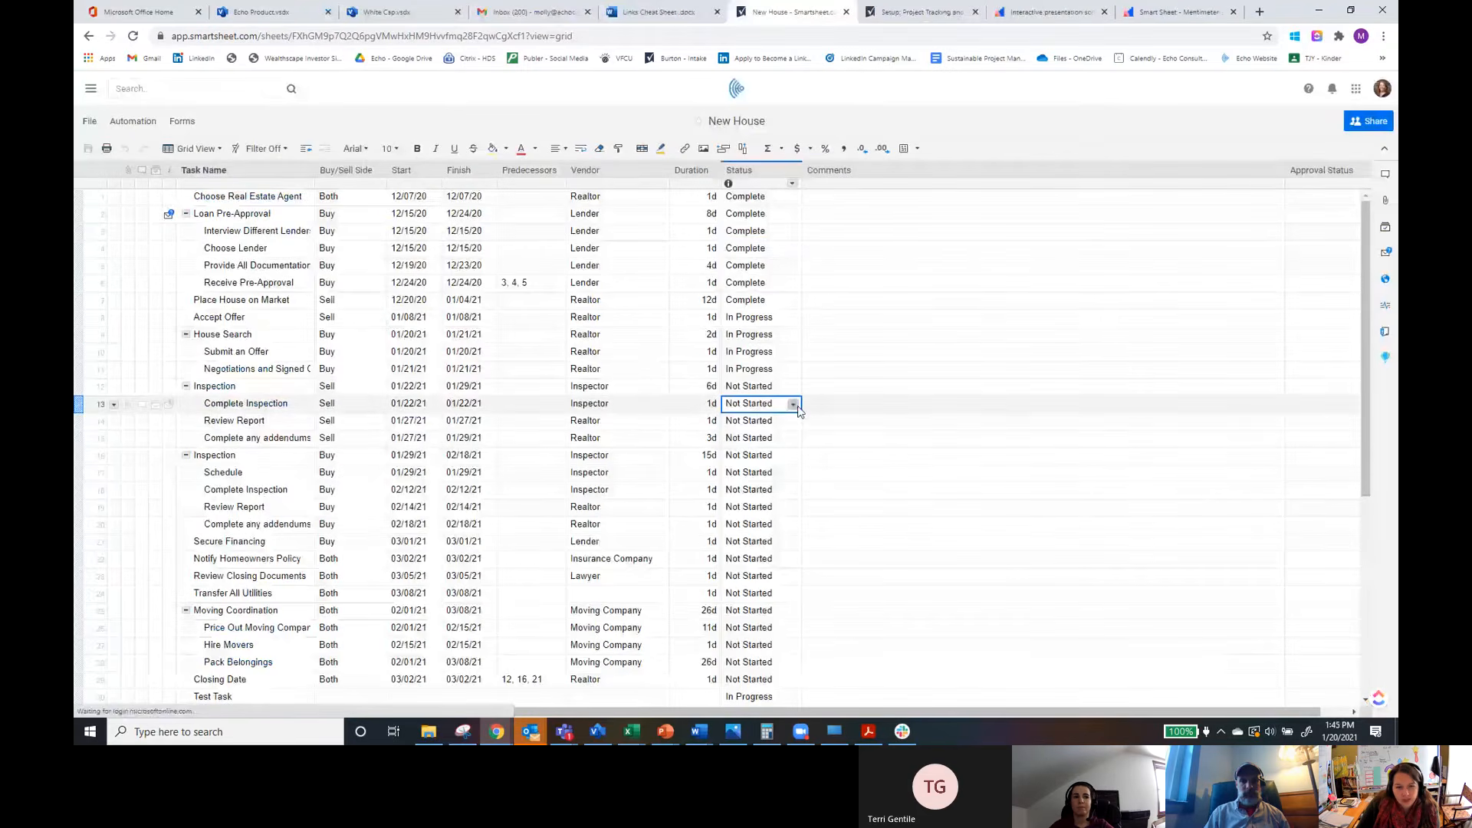
{"action": "left_click", "coordinate": [793, 404]}
{"action": "left_click", "coordinate": [779, 432]}
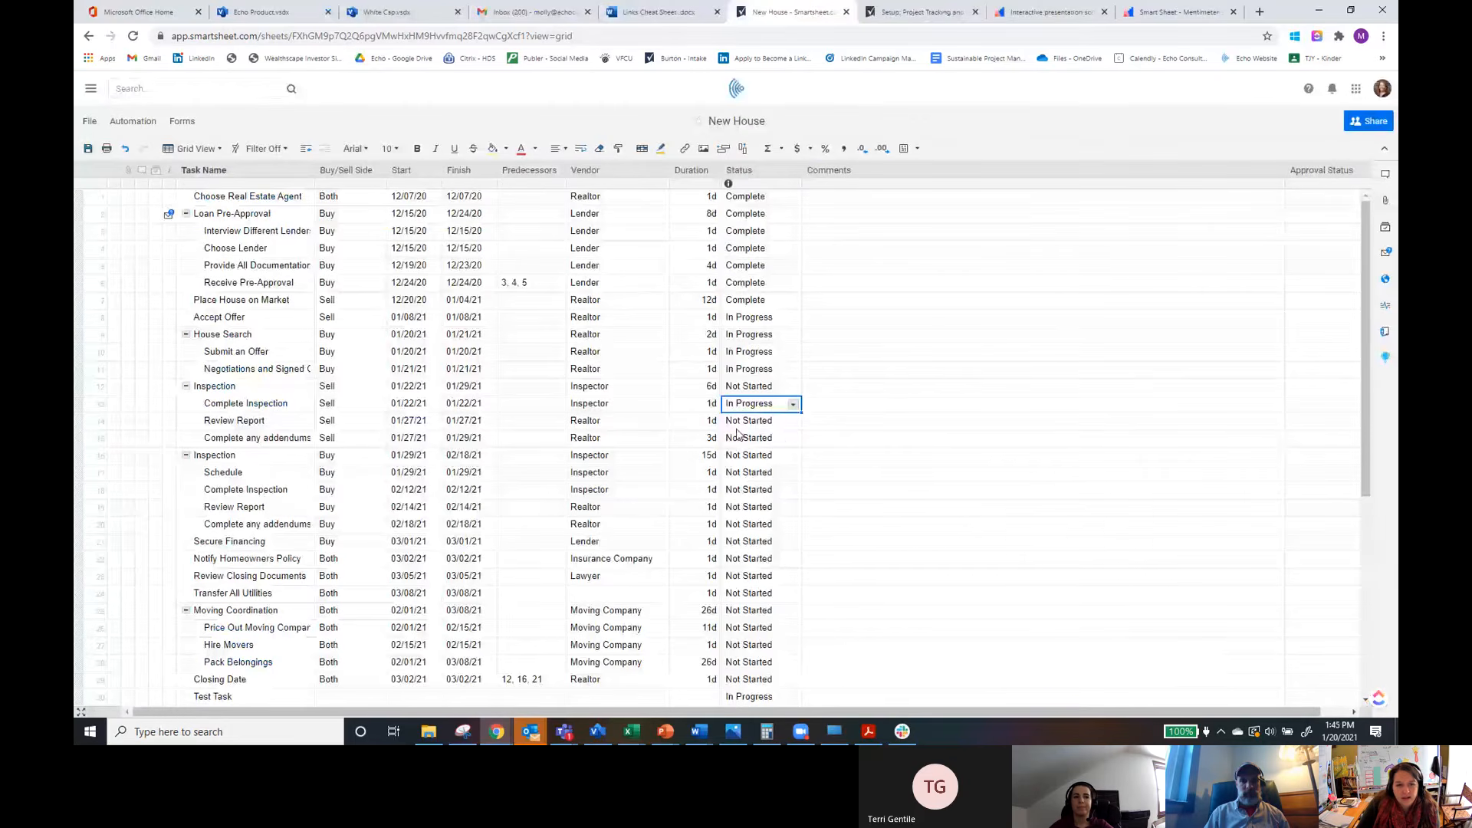
Step: Save the sheet and set the Sell-side Complete Inspection task's start and finish dates to 01/13/21
{"action": "left_click", "coordinate": [89, 149]}
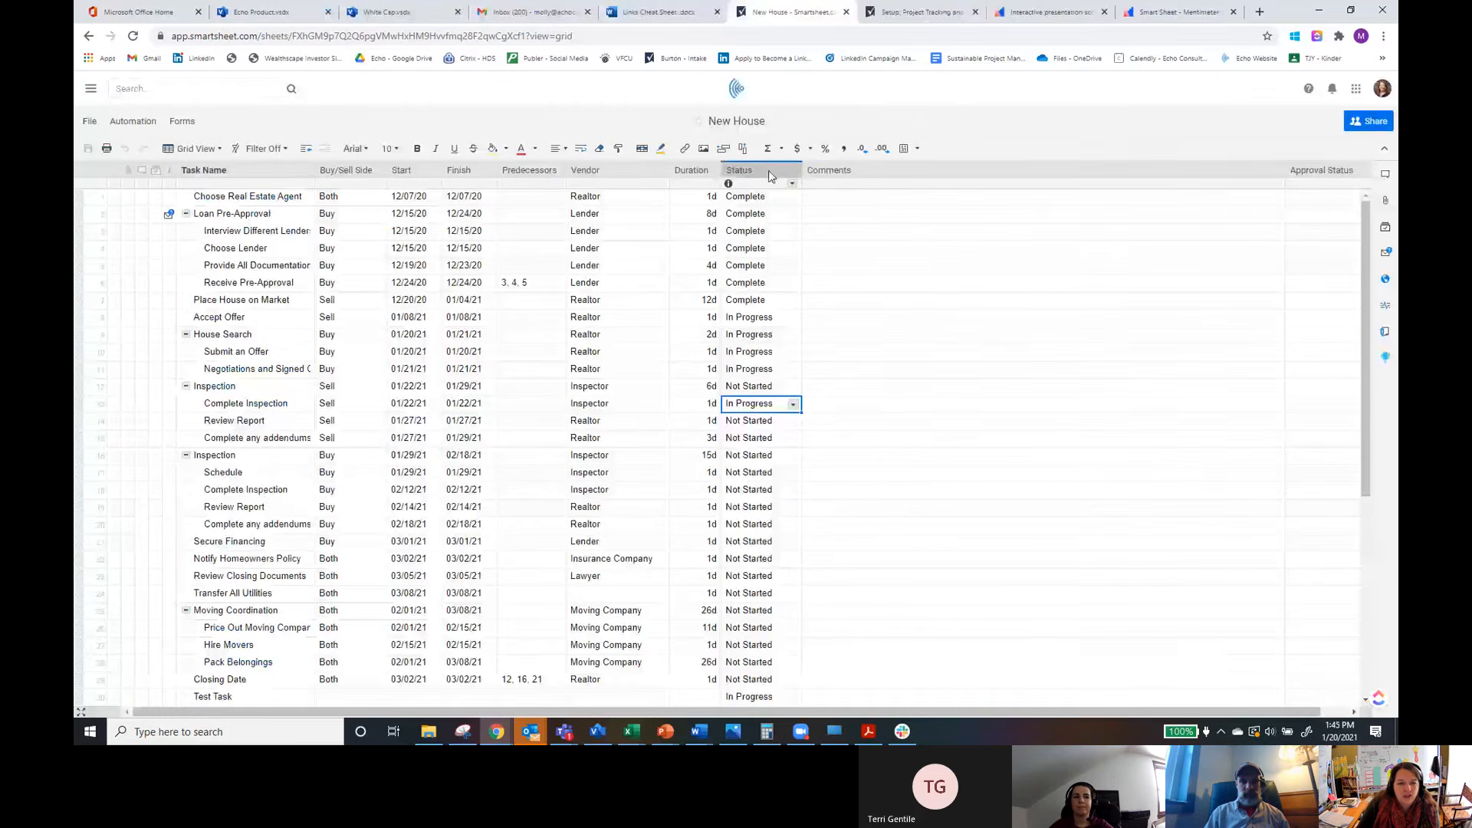
{"action": "left_click", "coordinate": [463, 409]}
{"action": "left_click", "coordinate": [488, 404]}
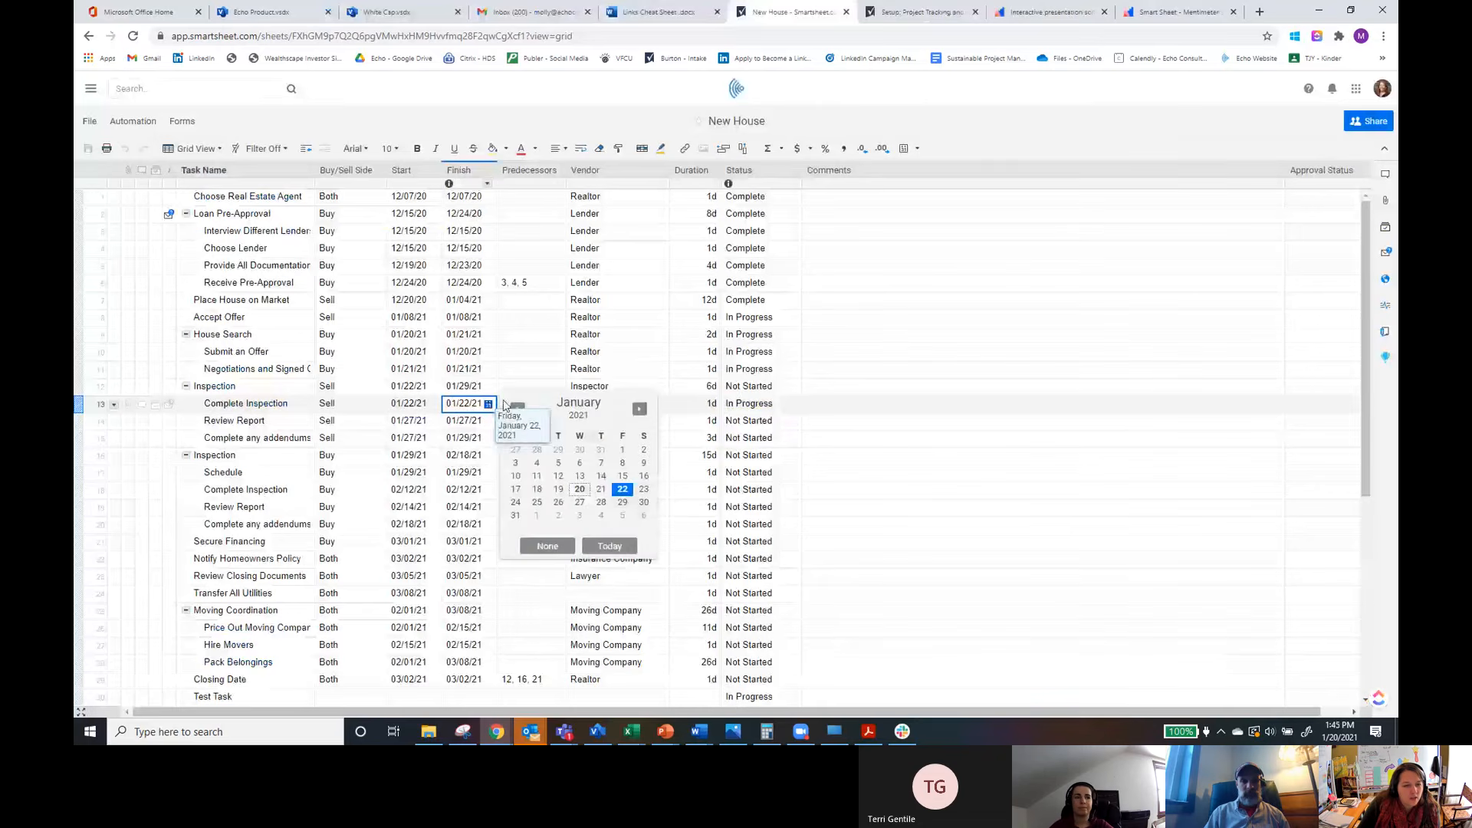
{"action": "left_click", "coordinate": [578, 477]}
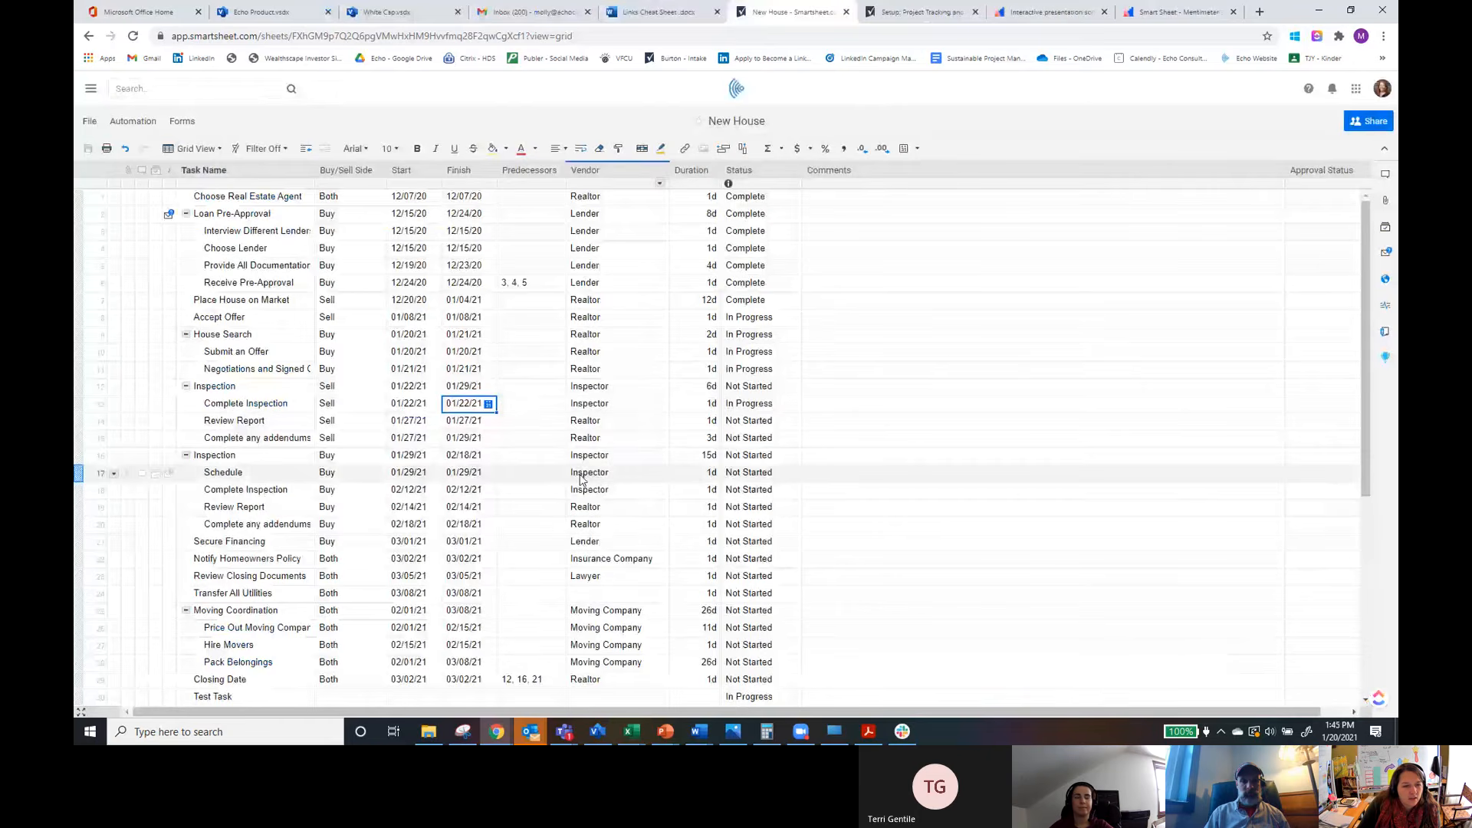
{"action": "left_click", "coordinate": [423, 409]}
{"action": "left_click", "coordinate": [433, 406]}
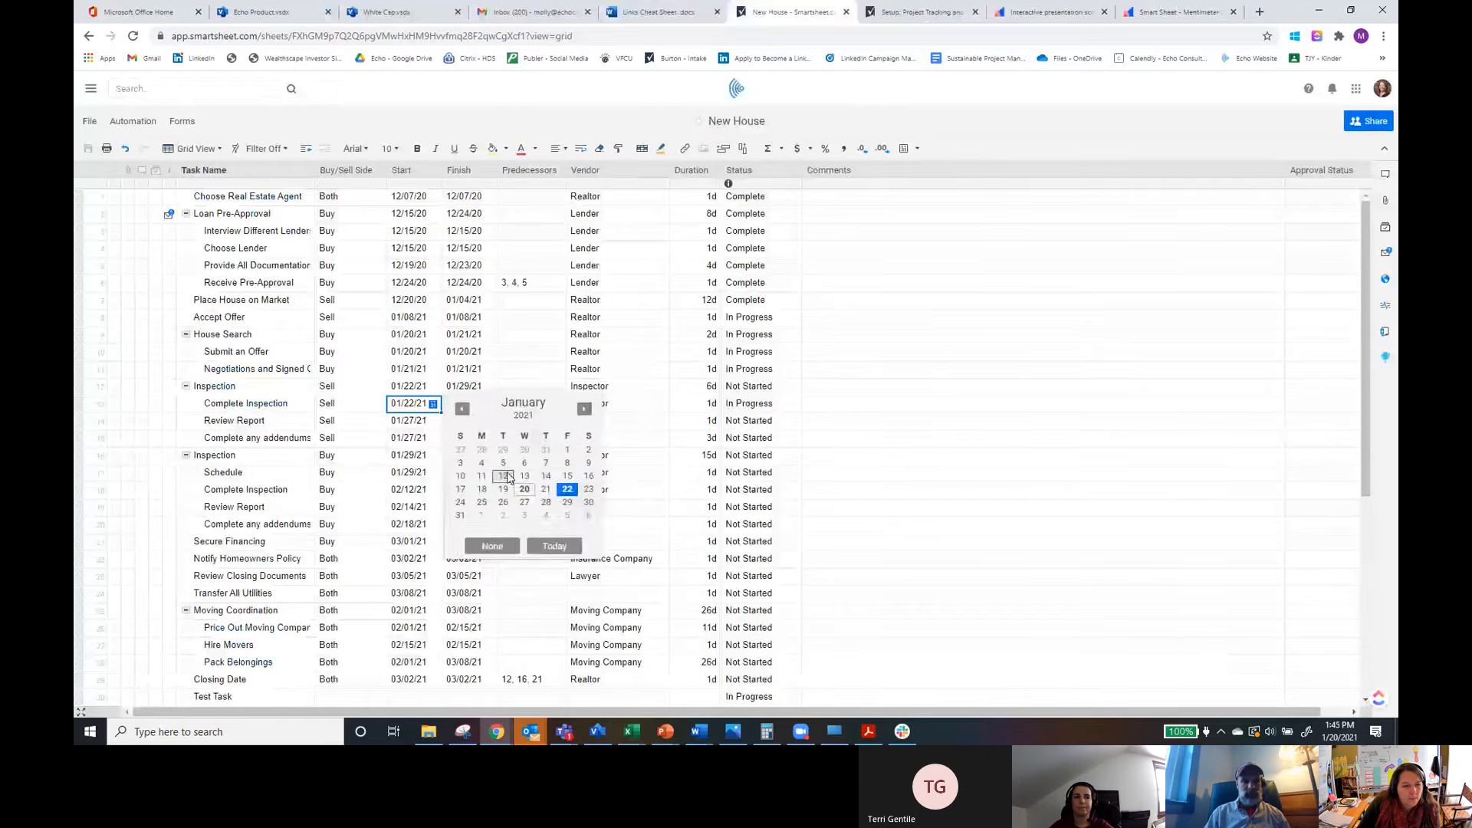
{"action": "left_click", "coordinate": [525, 477]}
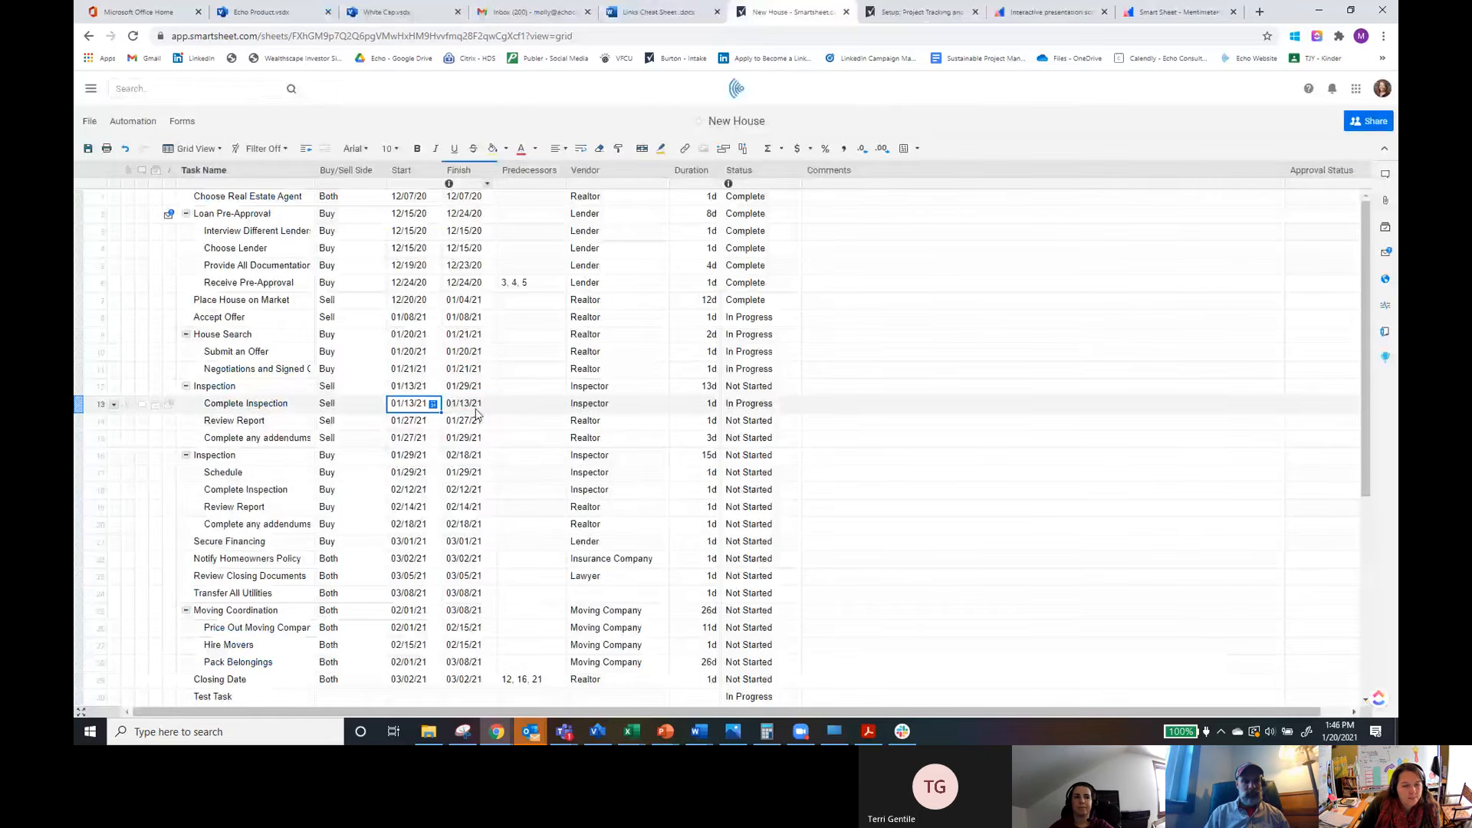
Step: Set the Sell-side Review Report task's start date to 01/13/21
{"action": "left_click", "coordinate": [780, 408]}
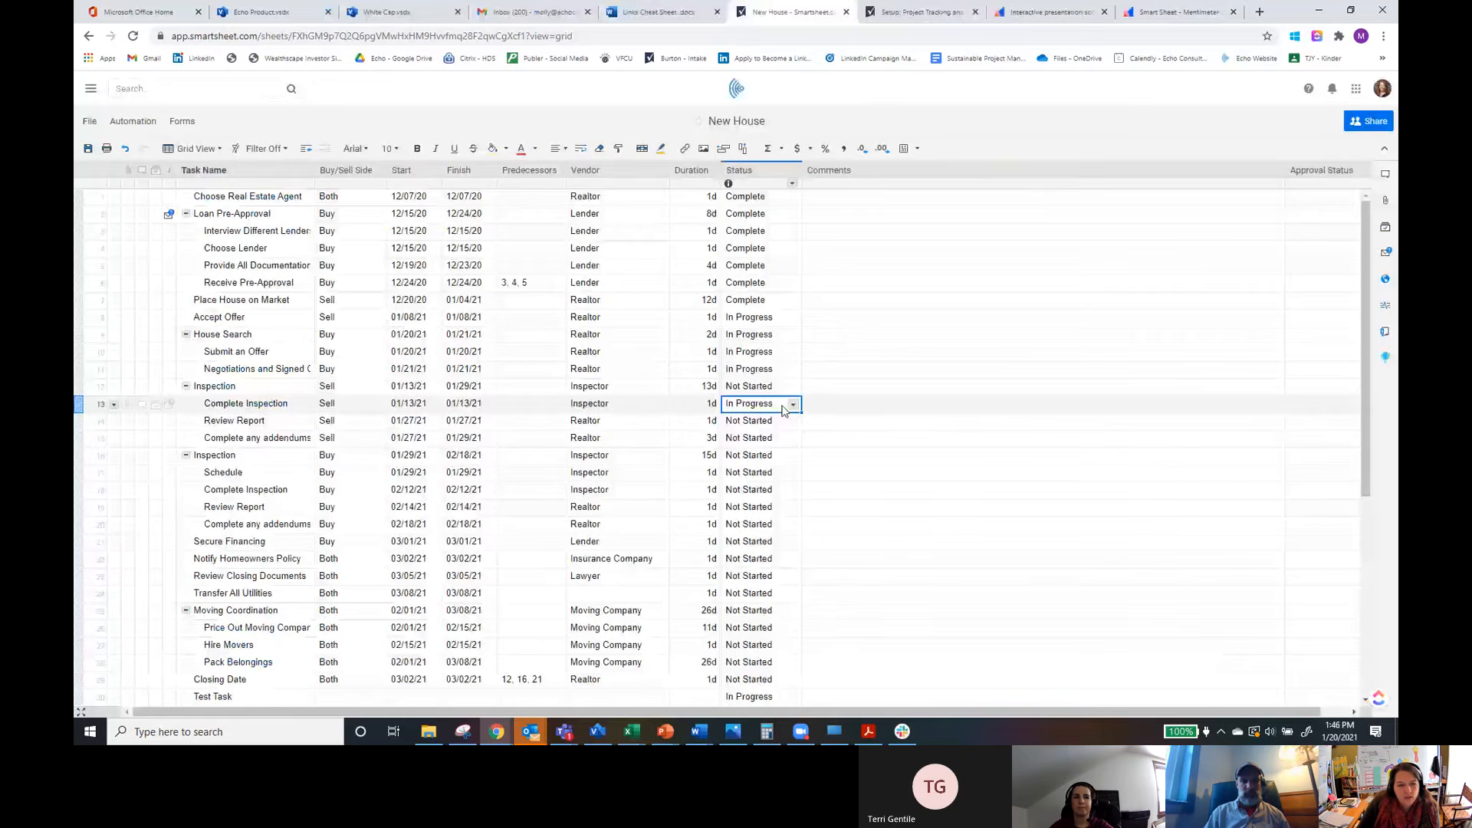
{"action": "left_click", "coordinate": [486, 422]}
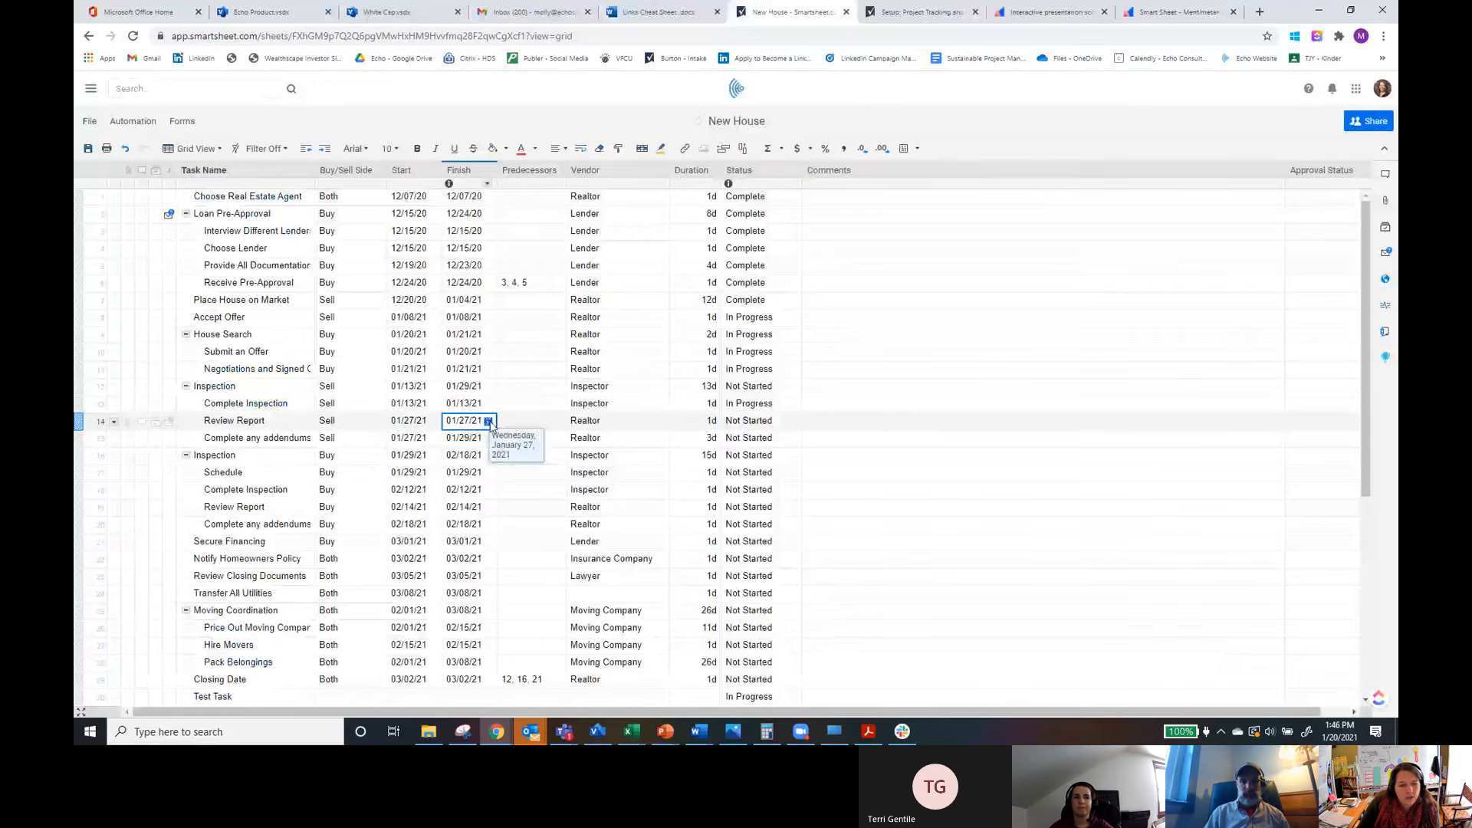
{"action": "left_click", "coordinate": [418, 421]}
{"action": "left_click", "coordinate": [433, 420]}
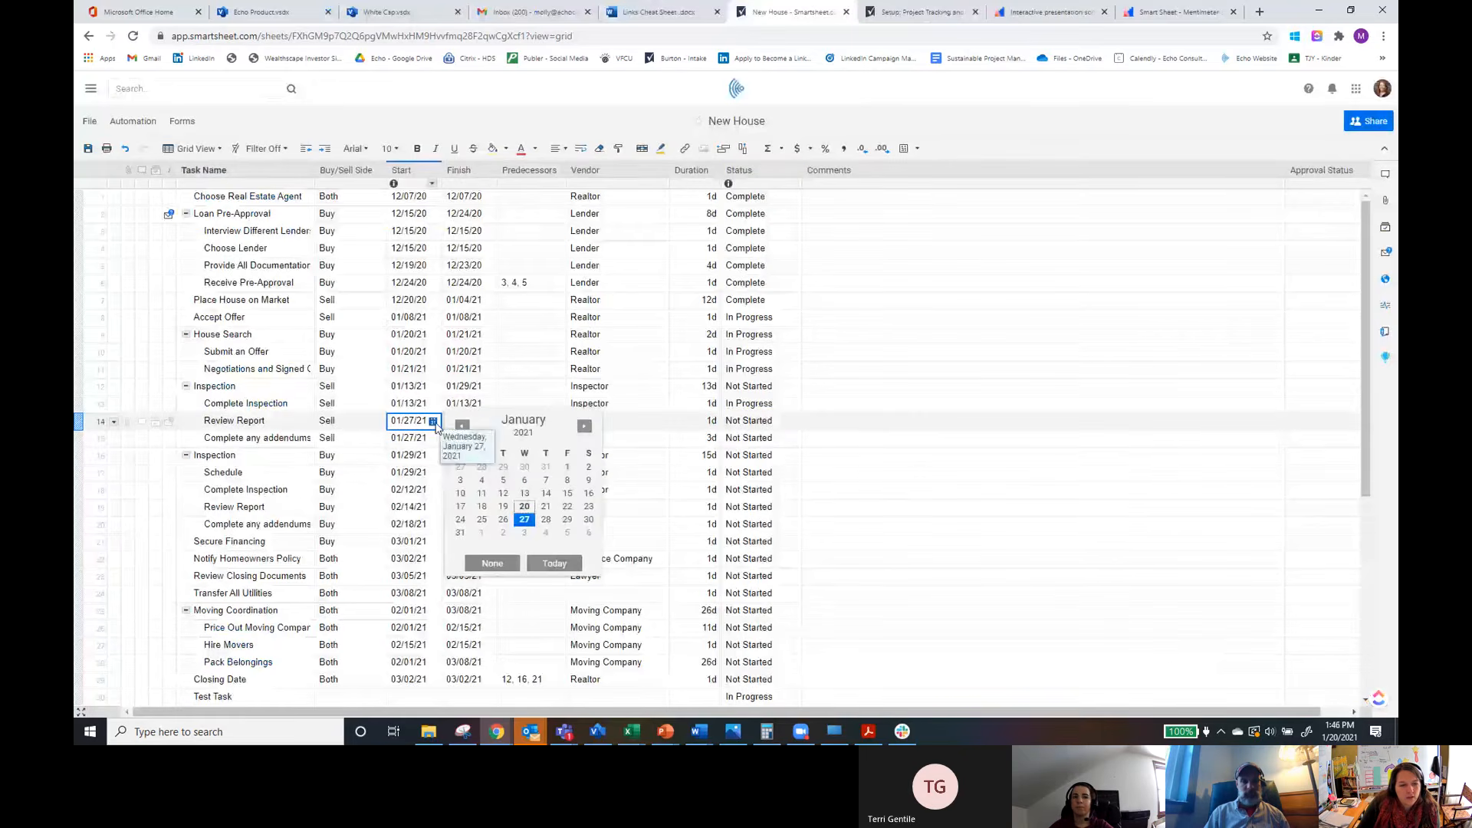
{"action": "left_click", "coordinate": [524, 493]}
{"action": "left_click", "coordinate": [759, 421]}
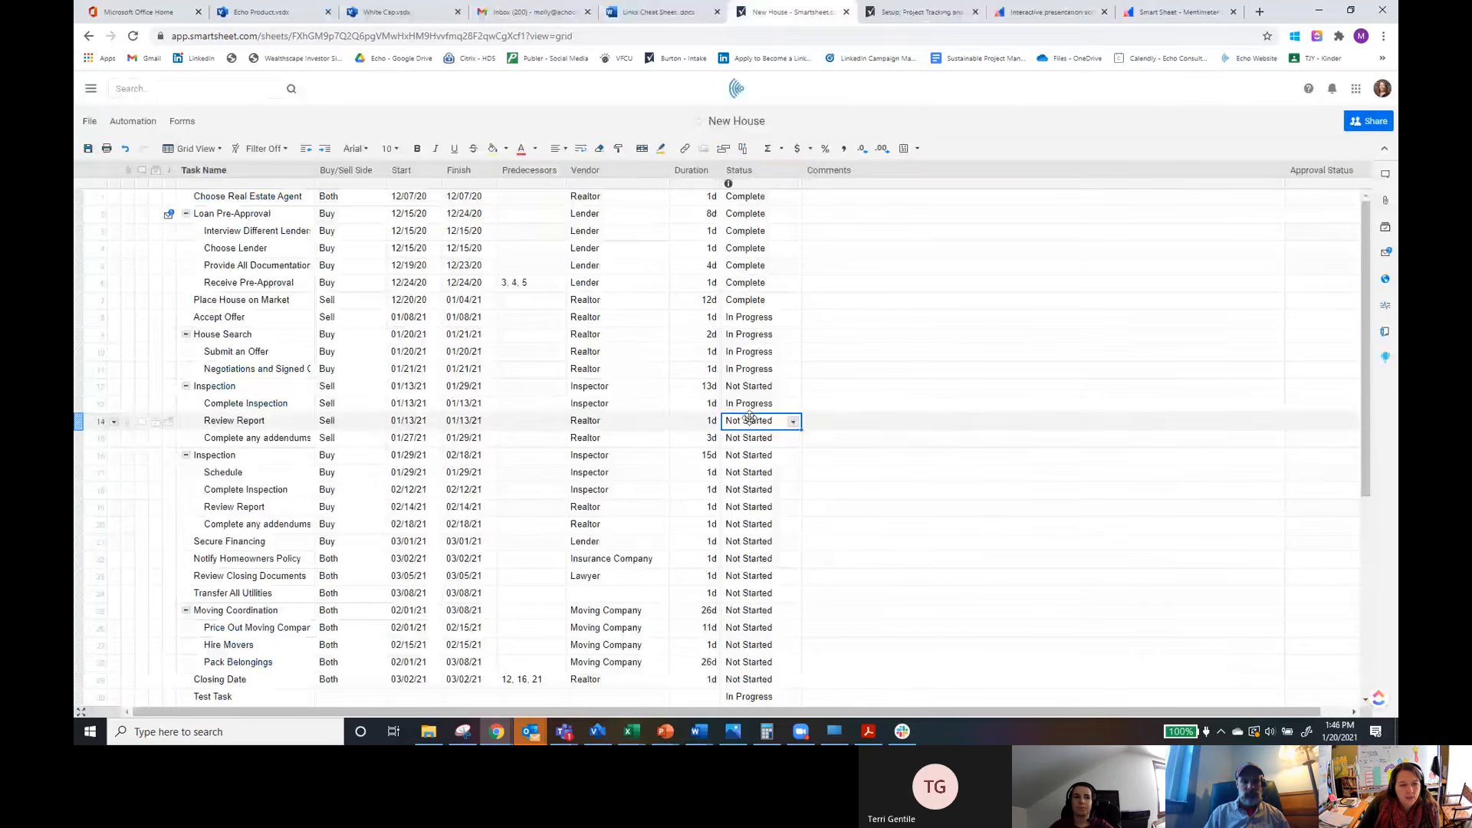
Step: Set the Review Report task's Status to In Progress and save the sheet
{"action": "left_click", "coordinate": [794, 422]}
{"action": "left_click", "coordinate": [748, 449]}
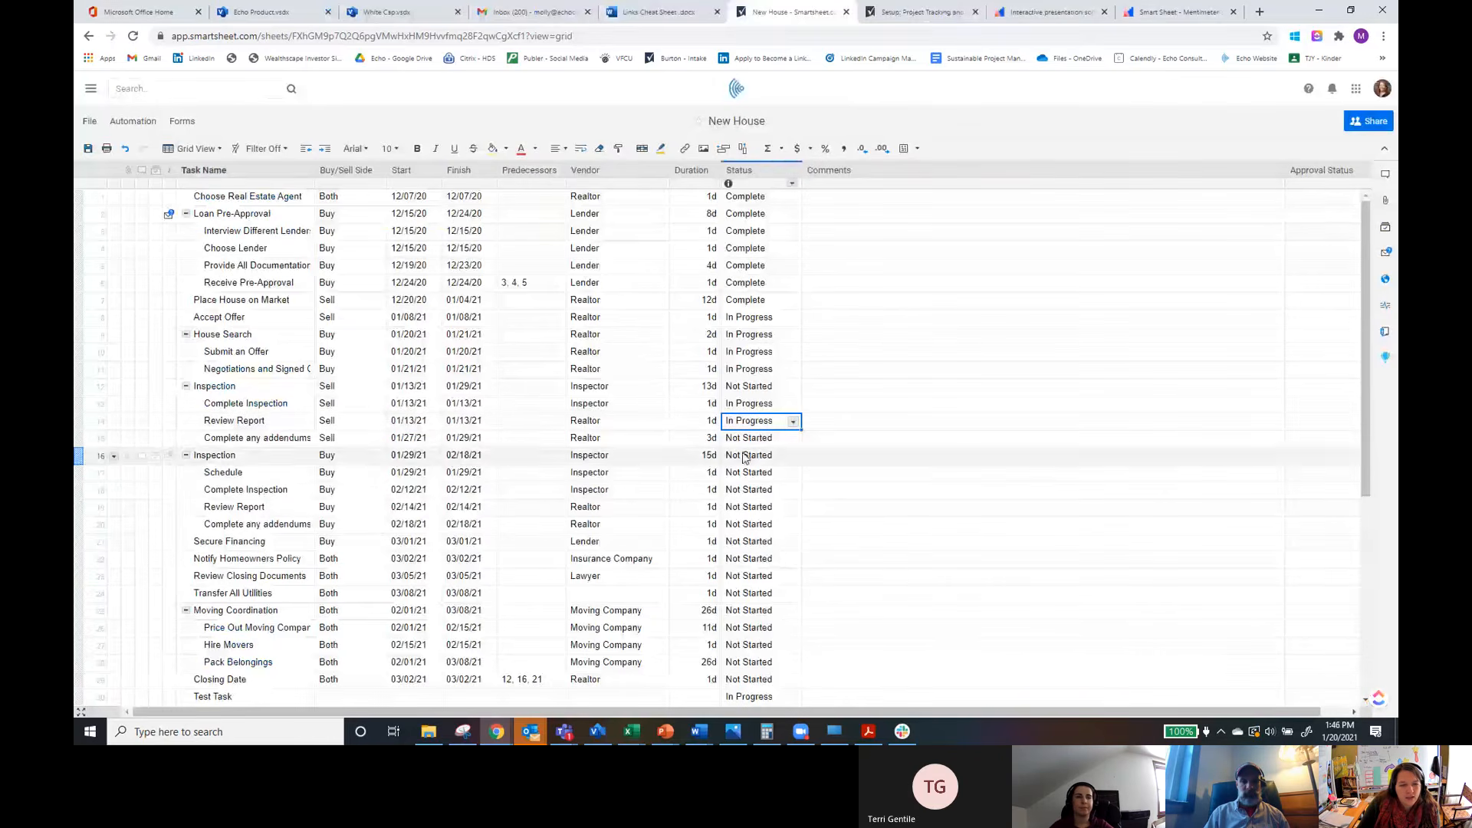
{"action": "left_click", "coordinate": [89, 150]}
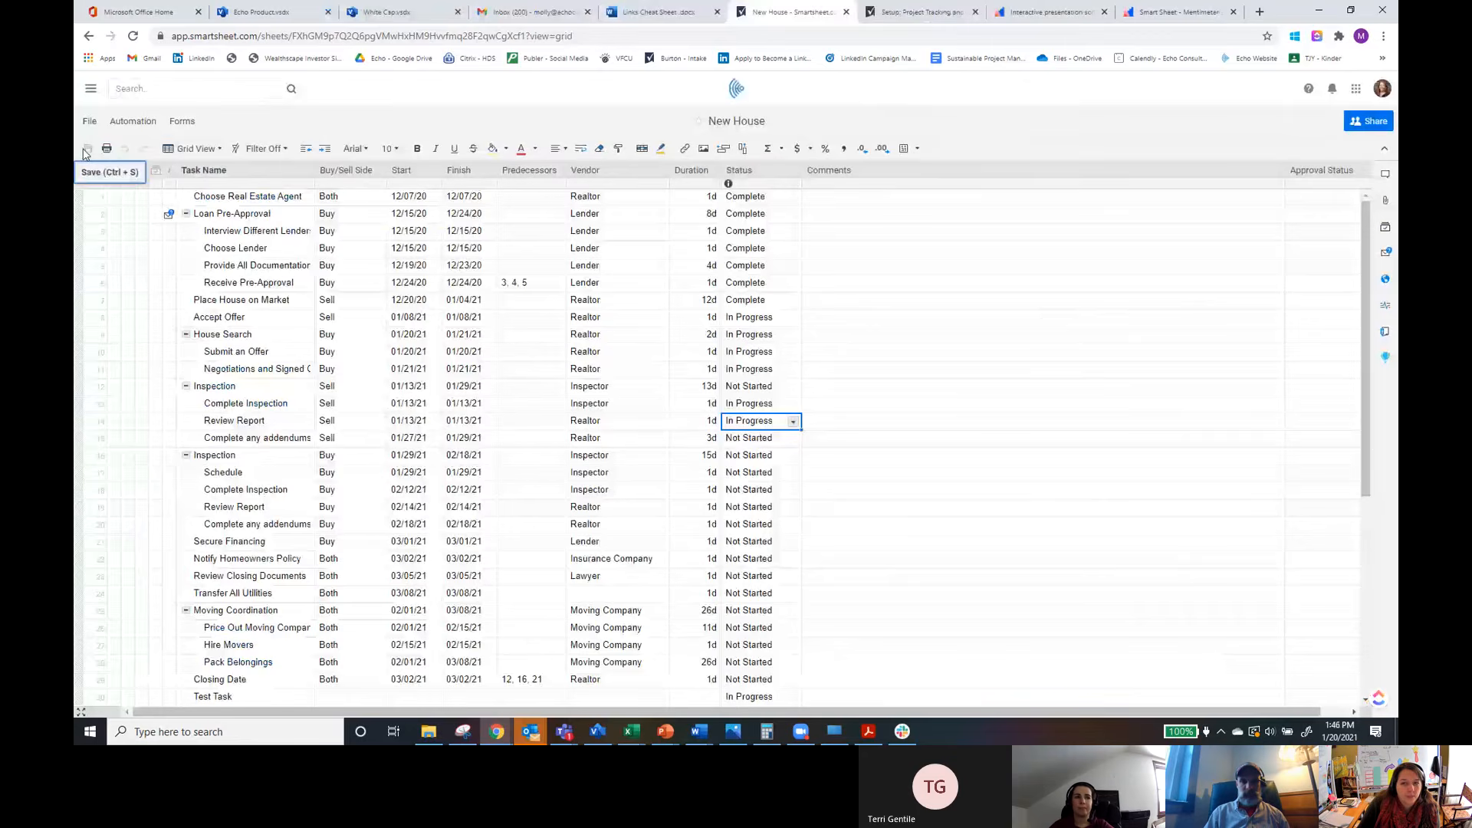
Step: Insert a Date-type column named Date to the left of Comments
{"action": "right_click", "coordinate": [828, 172]}
{"action": "left_click", "coordinate": [871, 189]}
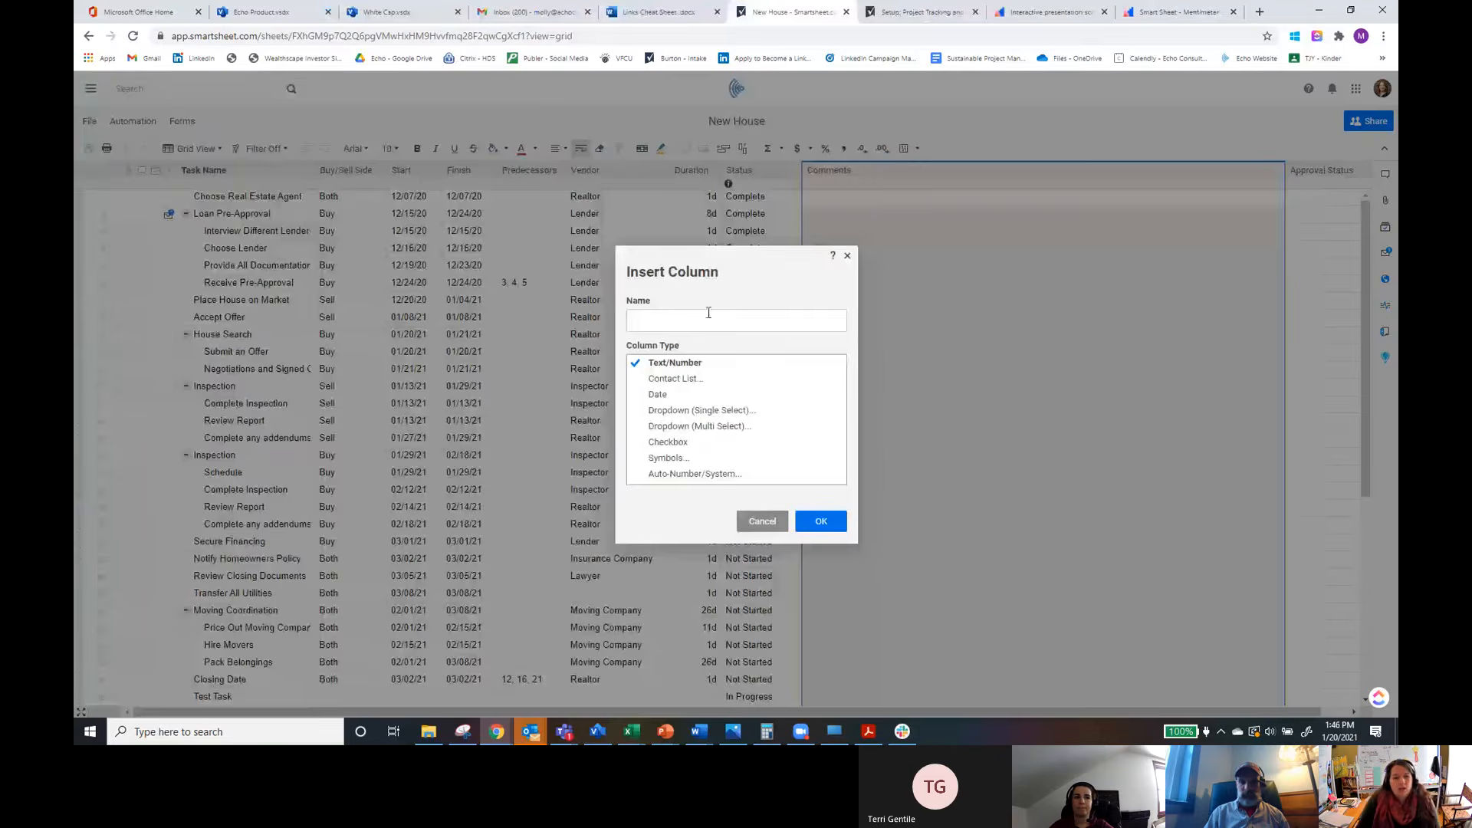
{"action": "left_click", "coordinate": [679, 395]}
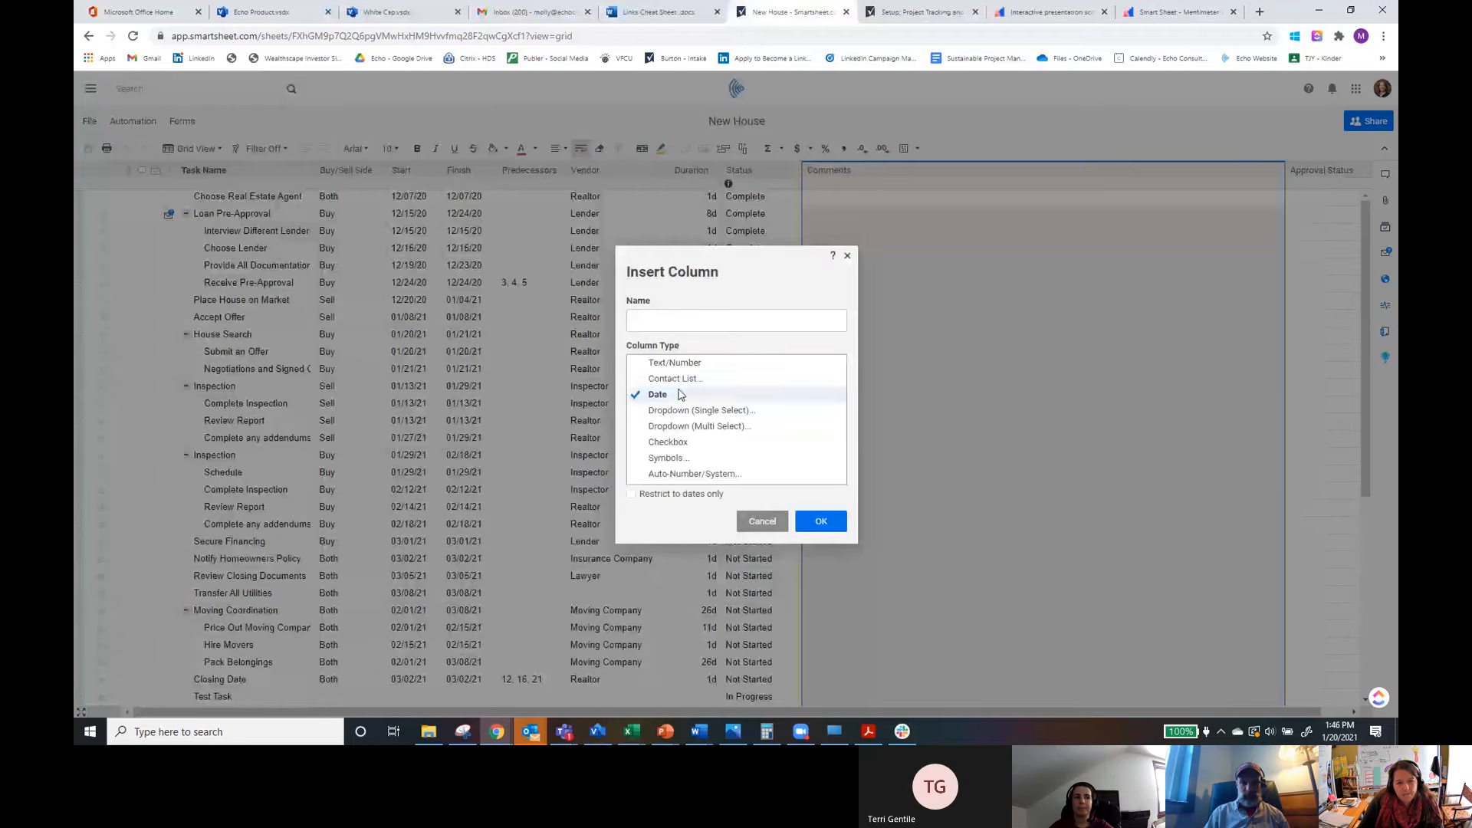
{"action": "left_click", "coordinate": [661, 325]}
{"action": "type", "text": "Date"}
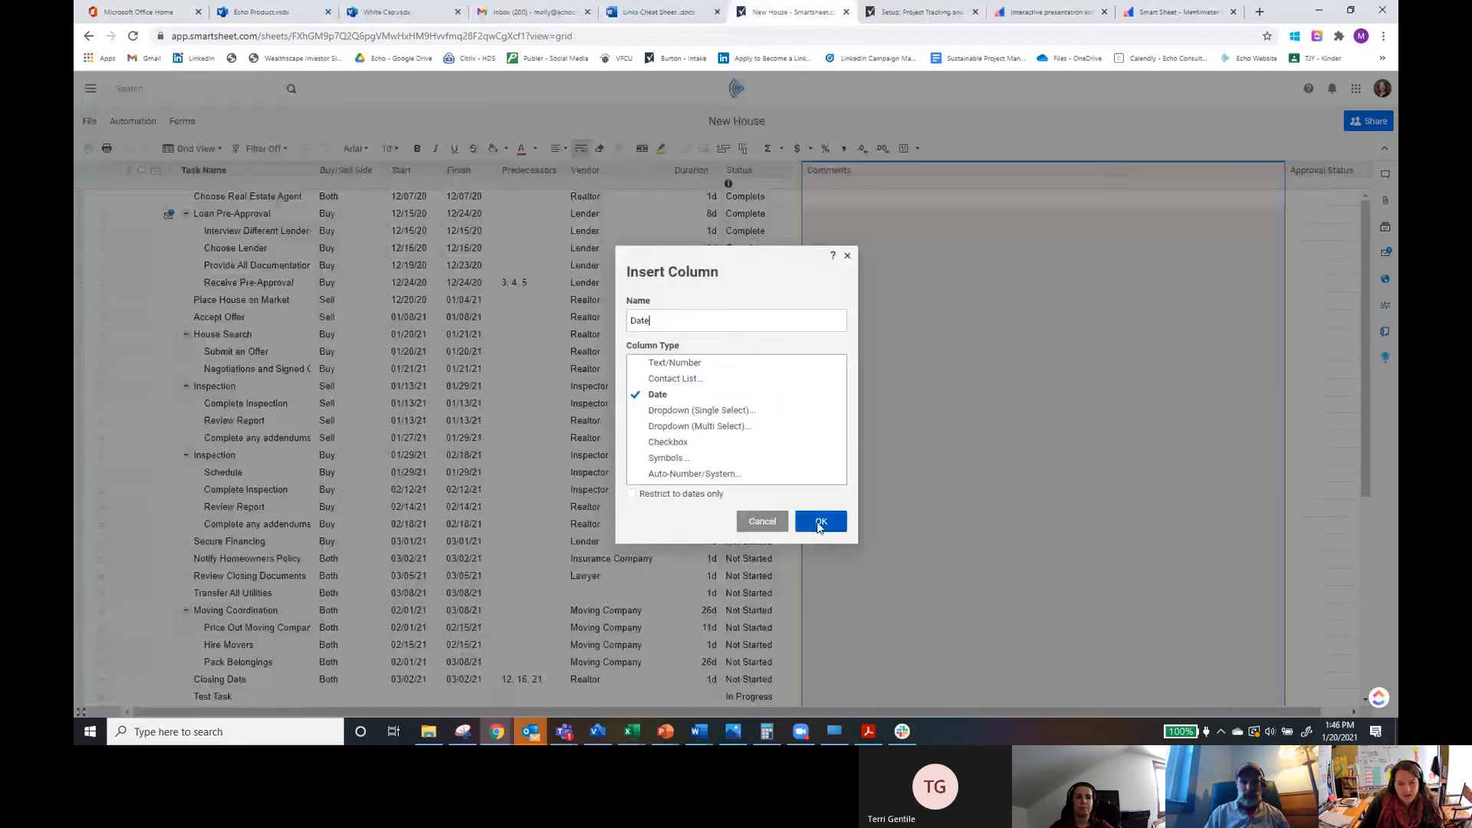
{"action": "left_click", "coordinate": [821, 521]}
Step: Insert a Contact List column named Owner to the left of the Date column
{"action": "right_click", "coordinate": [836, 179]}
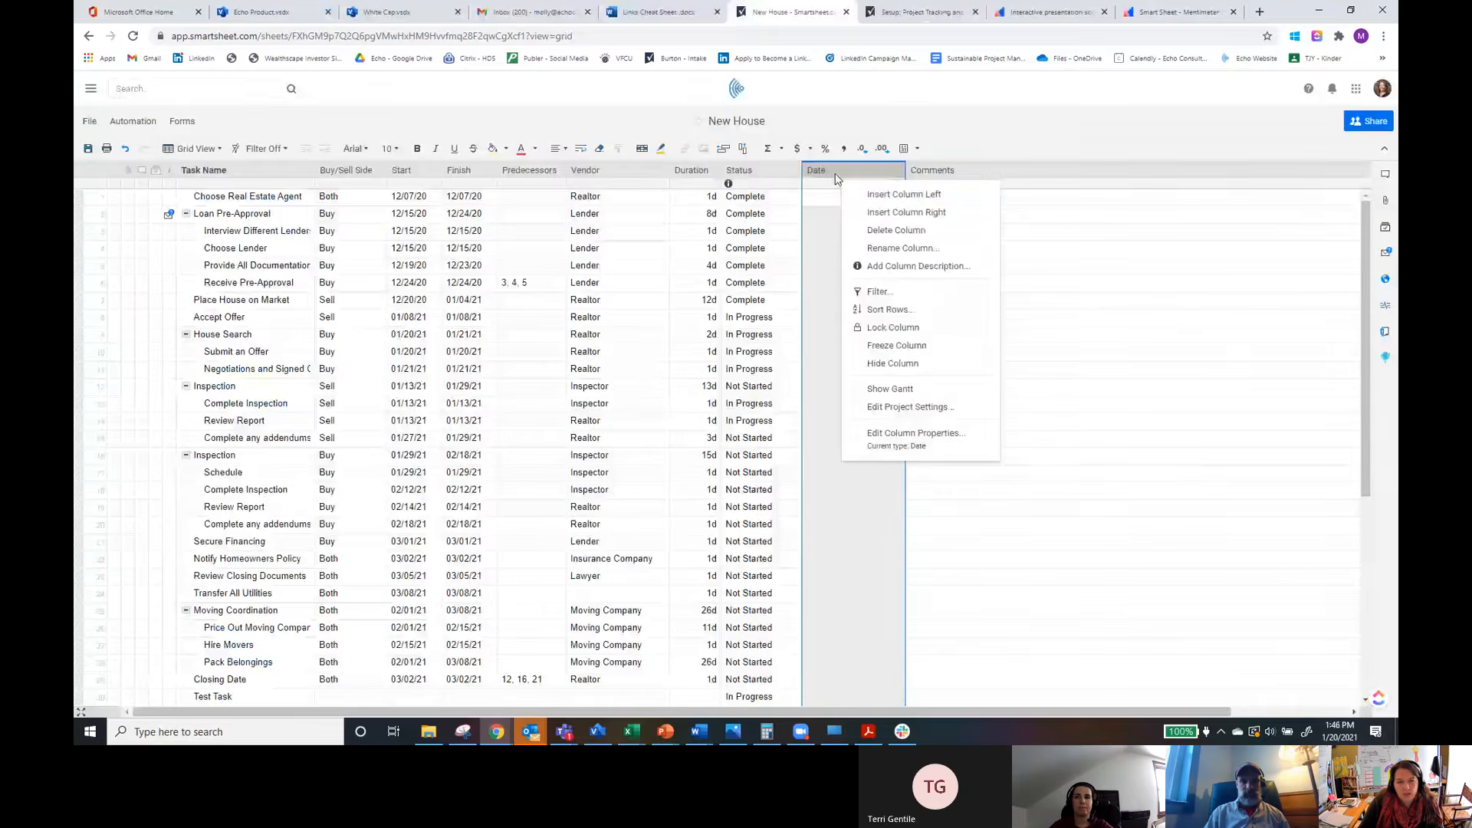
{"action": "left_click", "coordinate": [849, 209]}
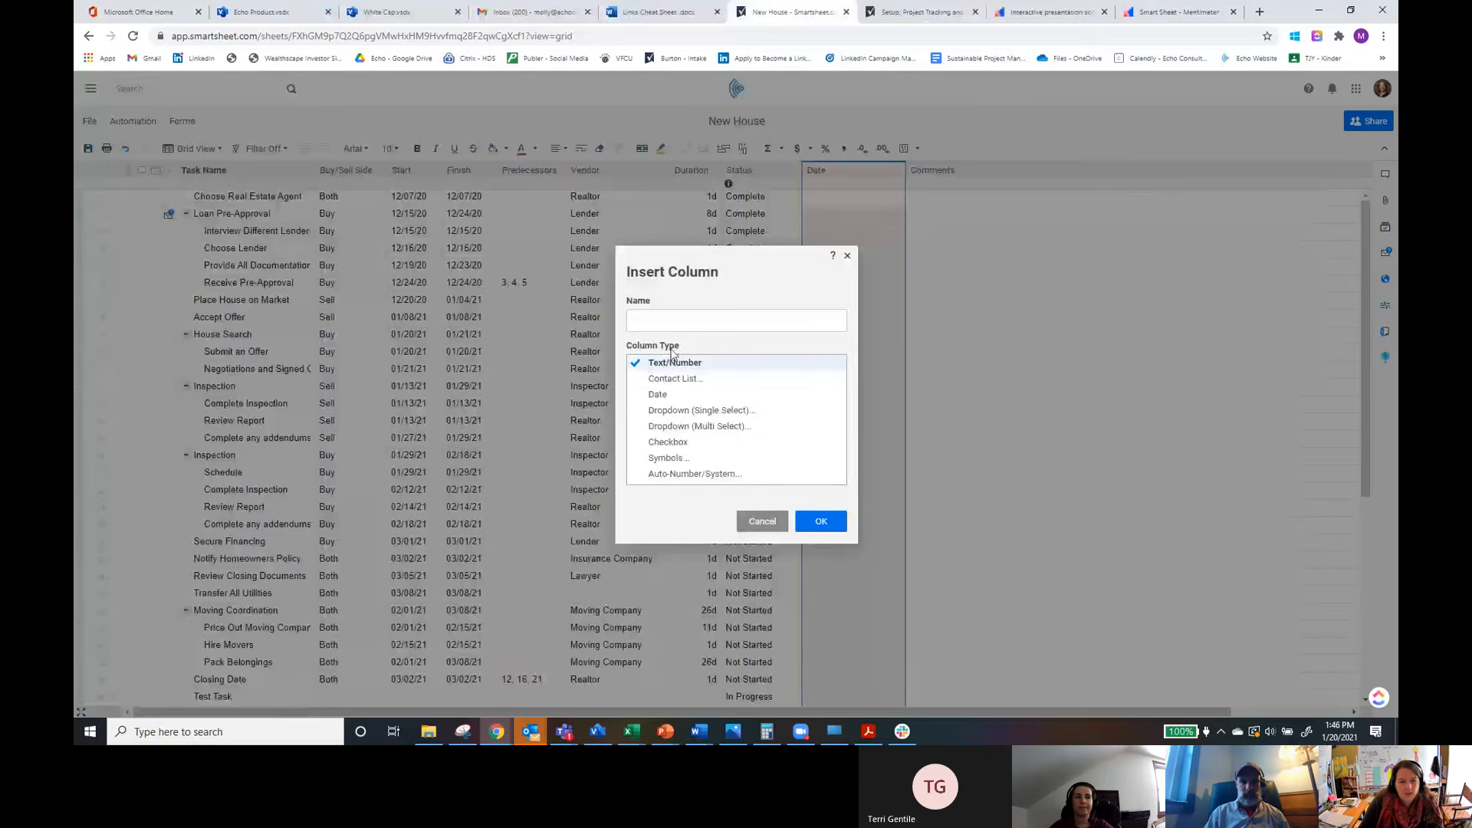
{"action": "left_click", "coordinate": [675, 379]}
{"action": "left_click", "coordinate": [668, 323]}
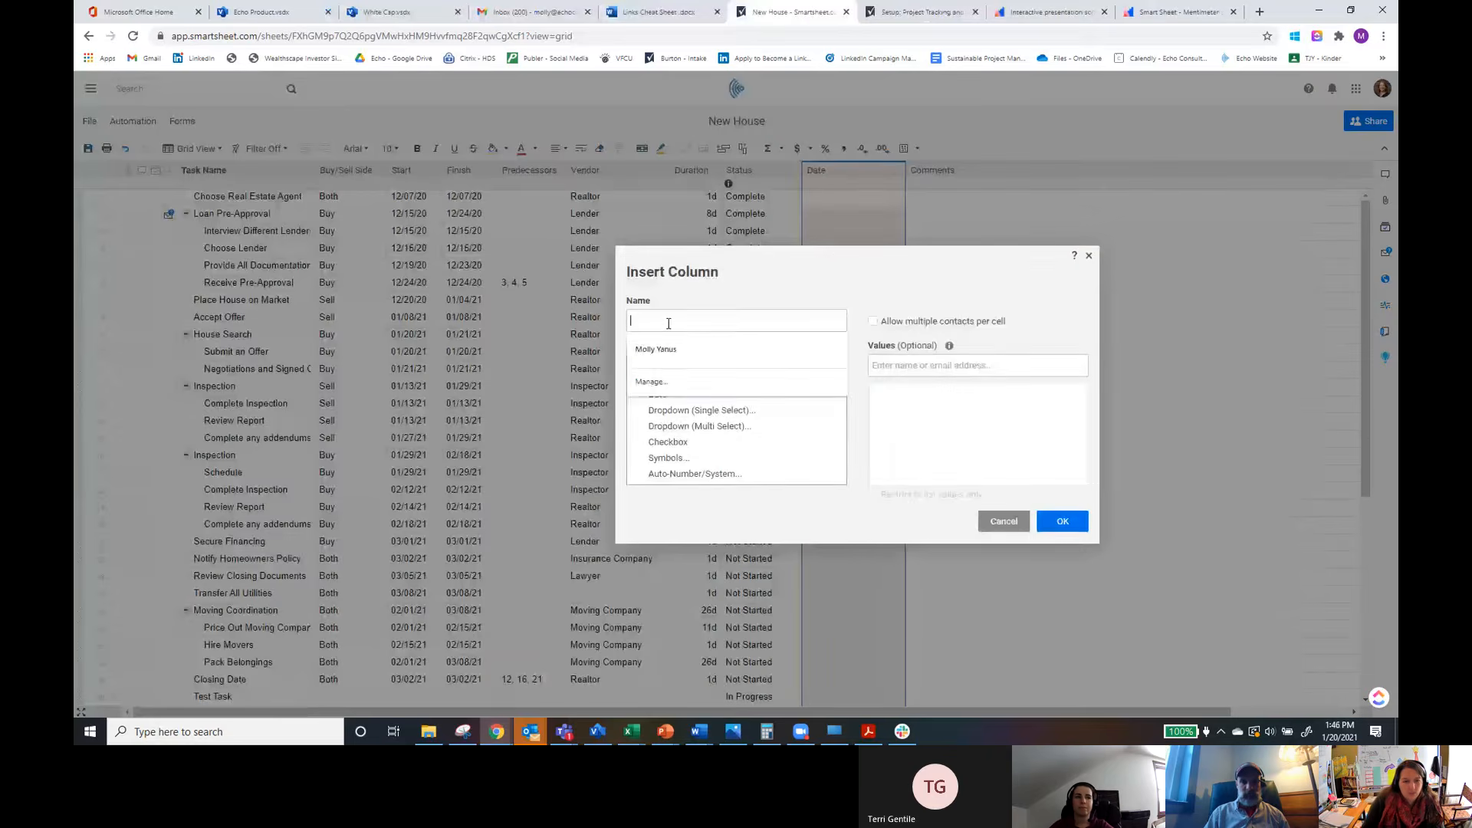
{"action": "type", "text": "Owner"}
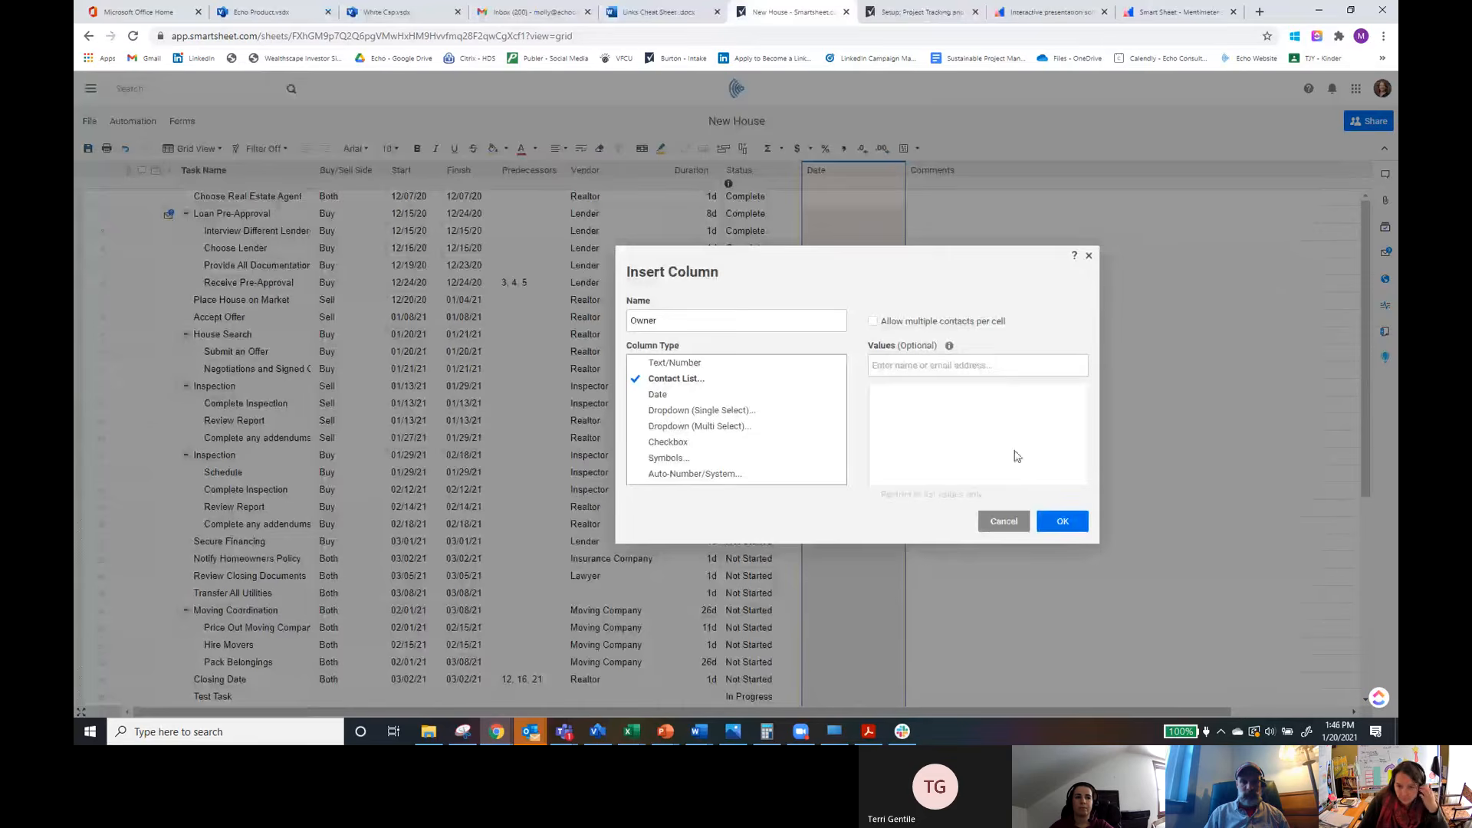
{"action": "left_click", "coordinate": [1062, 522]}
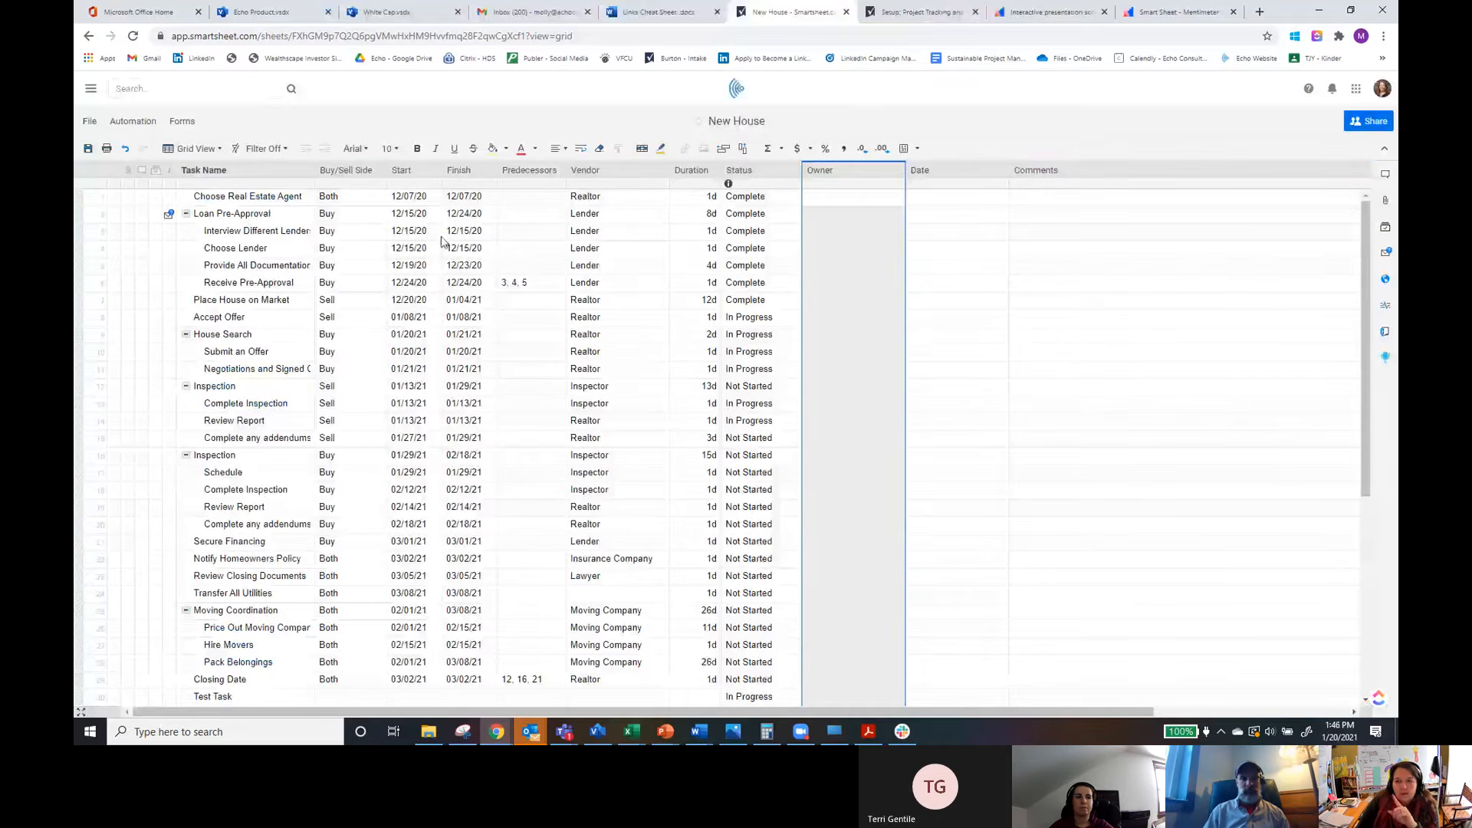
Step: Reload the sheet in the browser, leaving without saving the new columns
{"action": "left_click", "coordinate": [132, 38]}
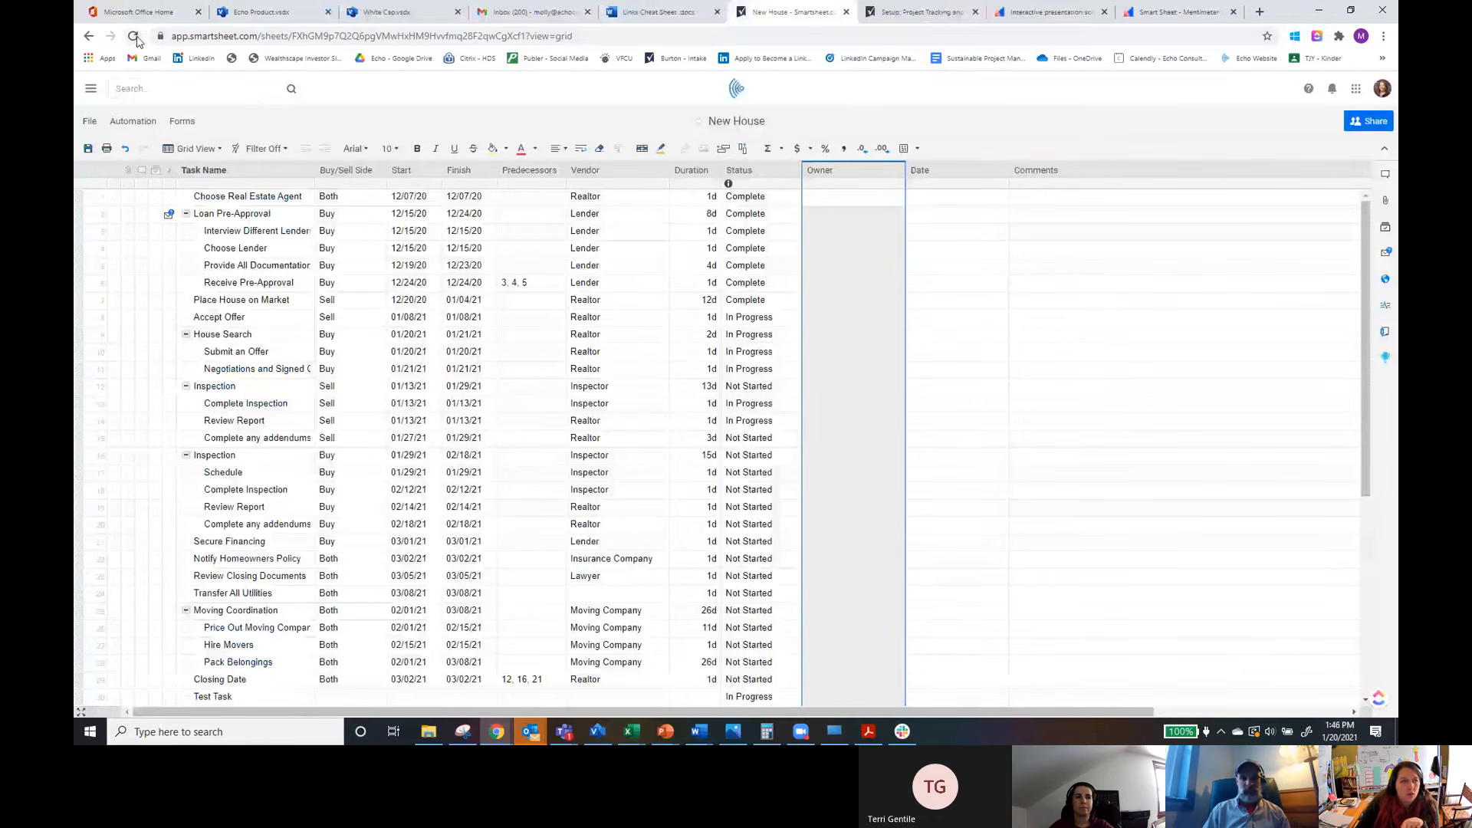
{"action": "left_click", "coordinate": [821, 116]}
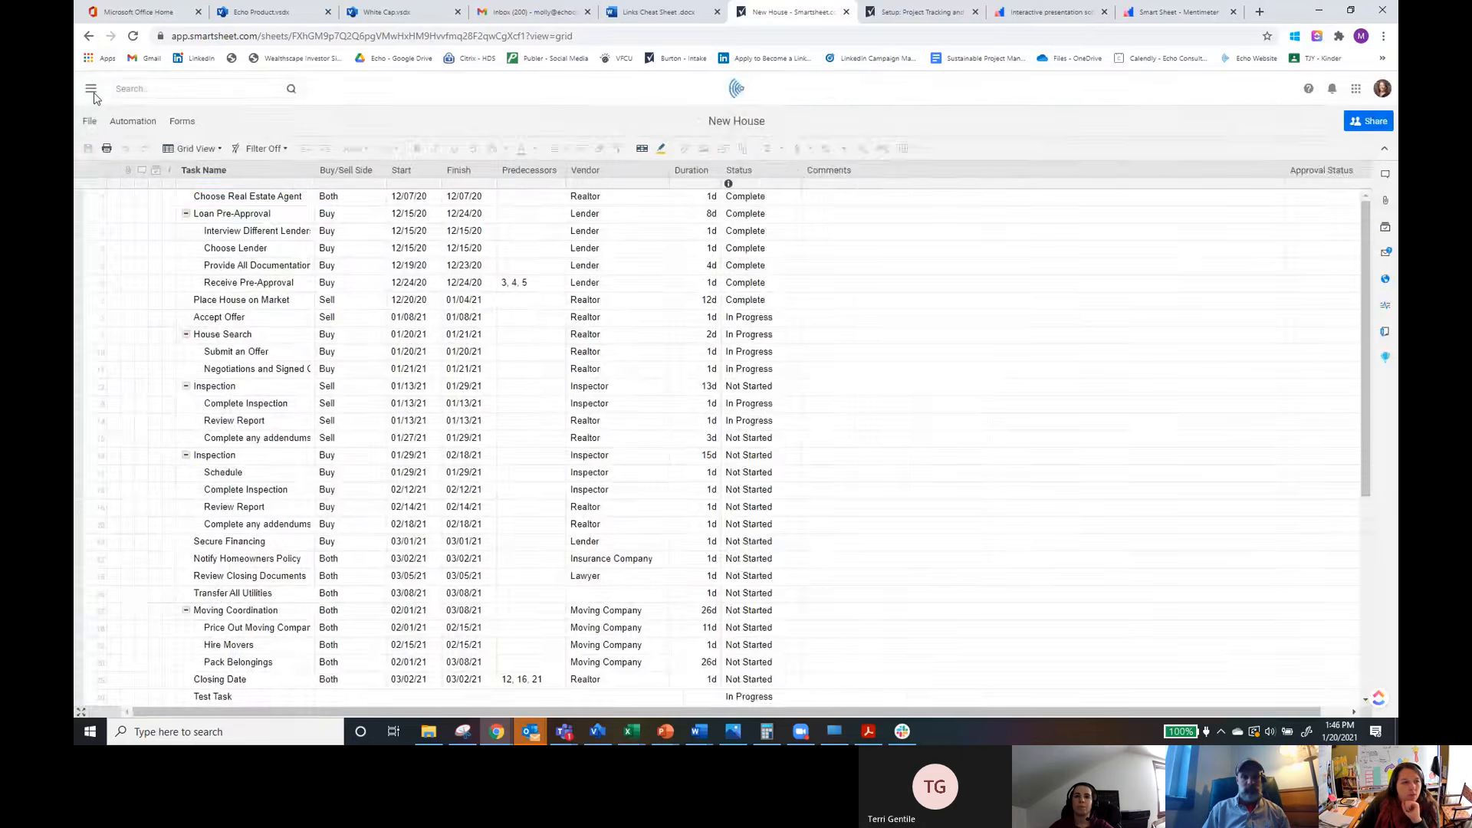
Step: Open the New House Demo - Past Due Tasks report from the recently opened list
{"action": "left_click", "coordinate": [92, 90]}
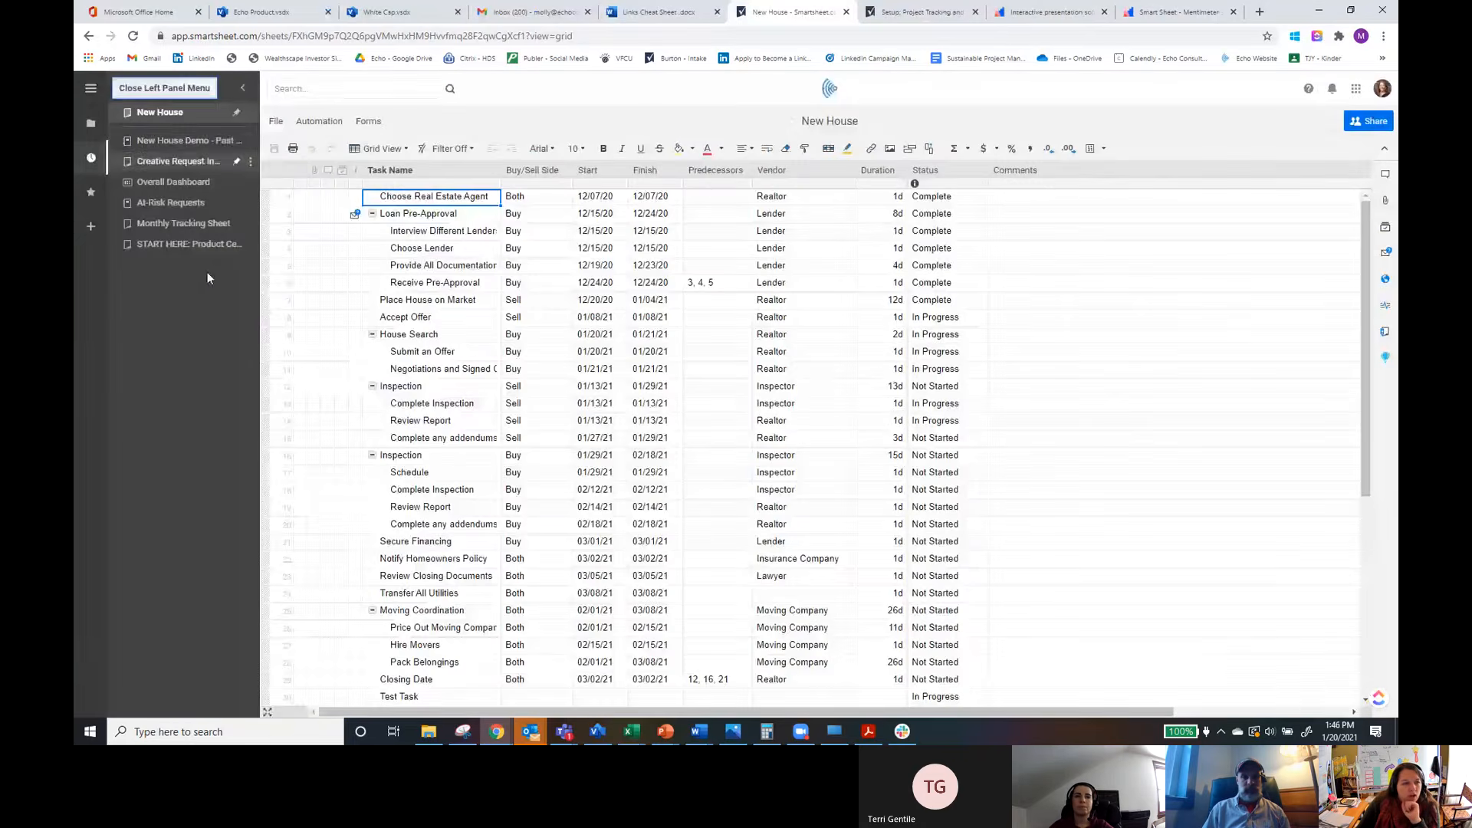
{"action": "left_click", "coordinate": [177, 140]}
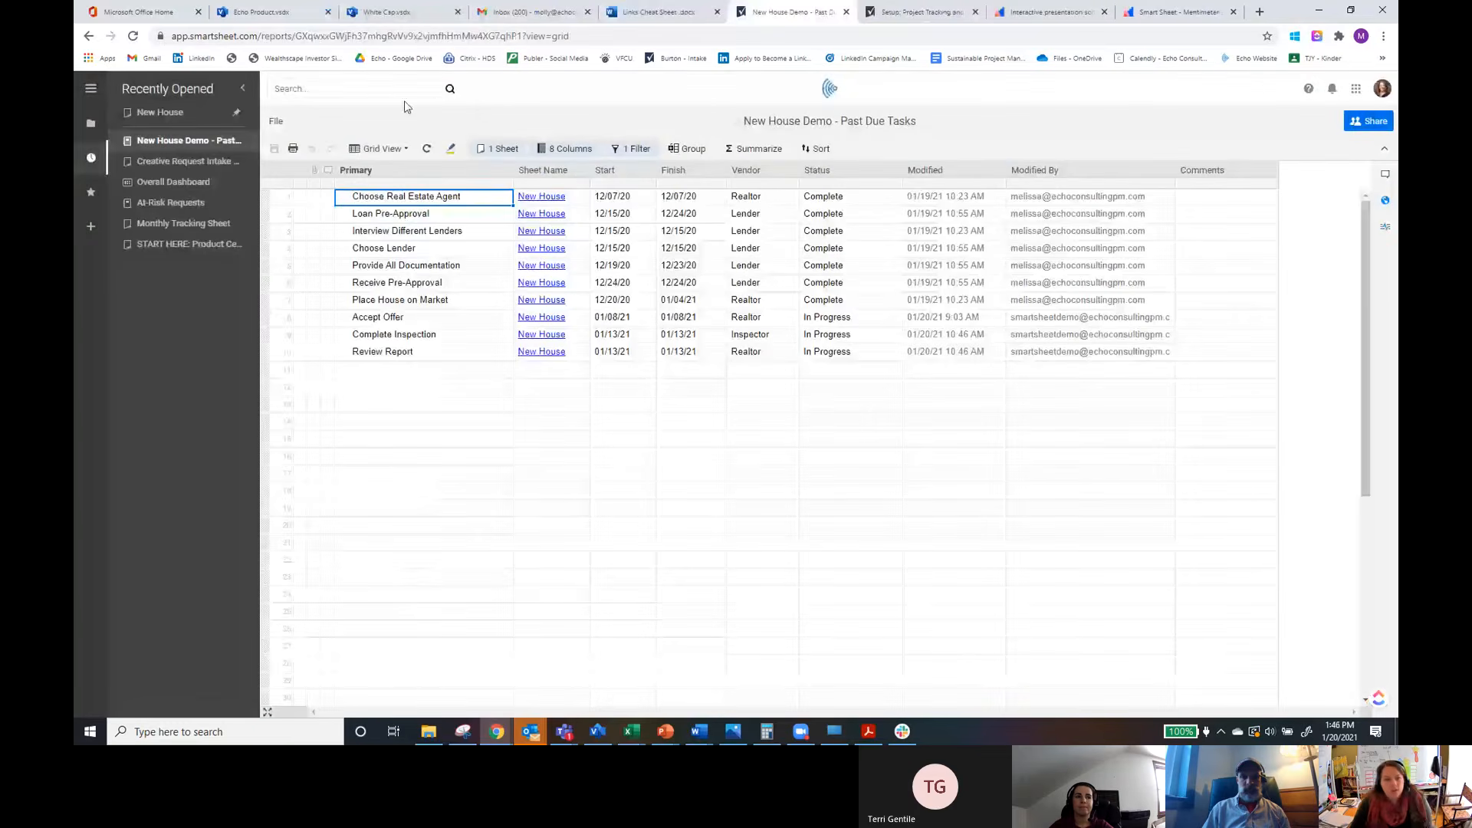
Step: Create a new row report named Example Report in the SmartsheetDemo workspace
{"action": "left_click", "coordinate": [276, 121]}
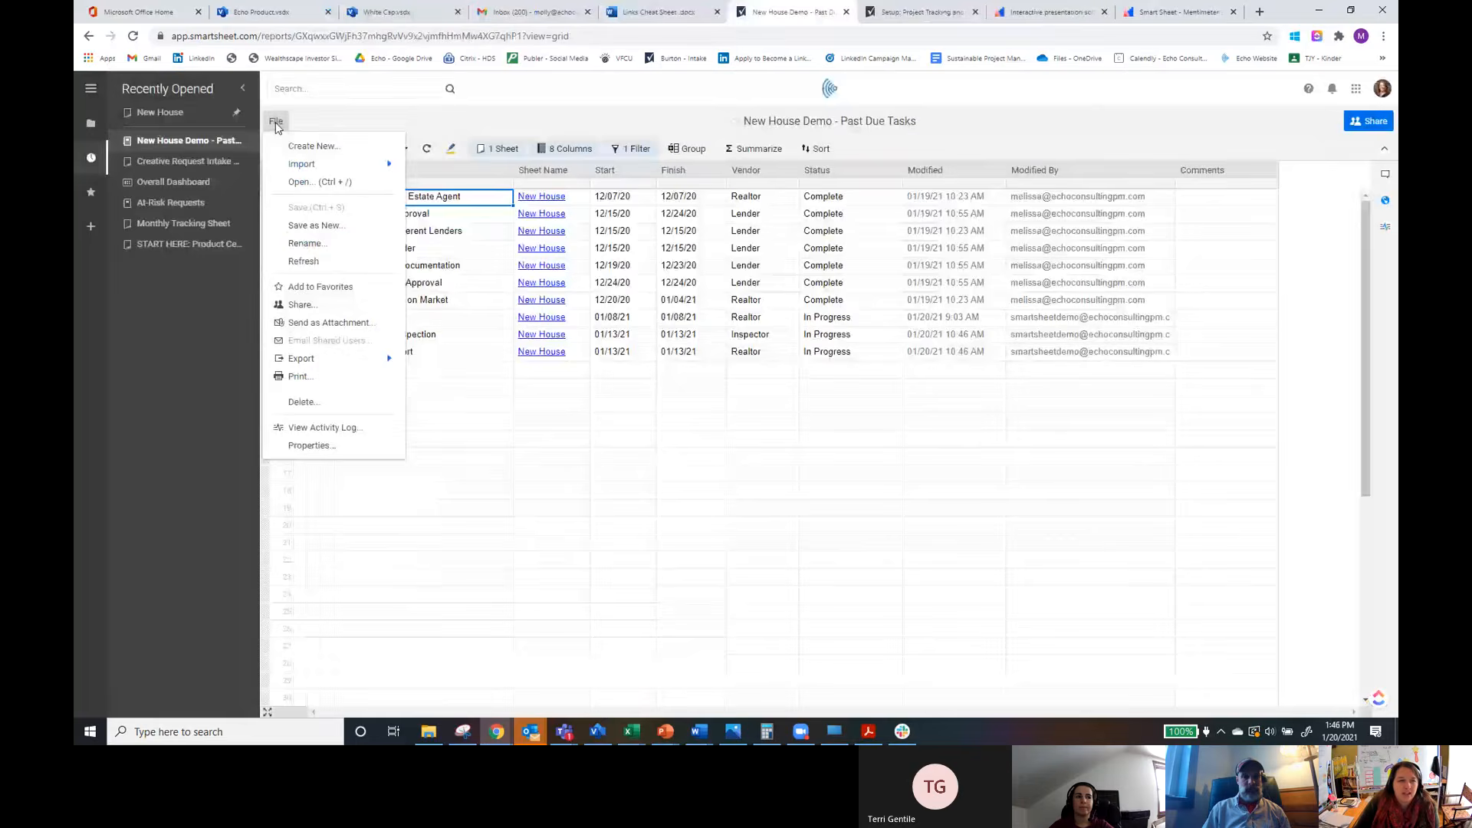
{"action": "left_click", "coordinate": [315, 147]}
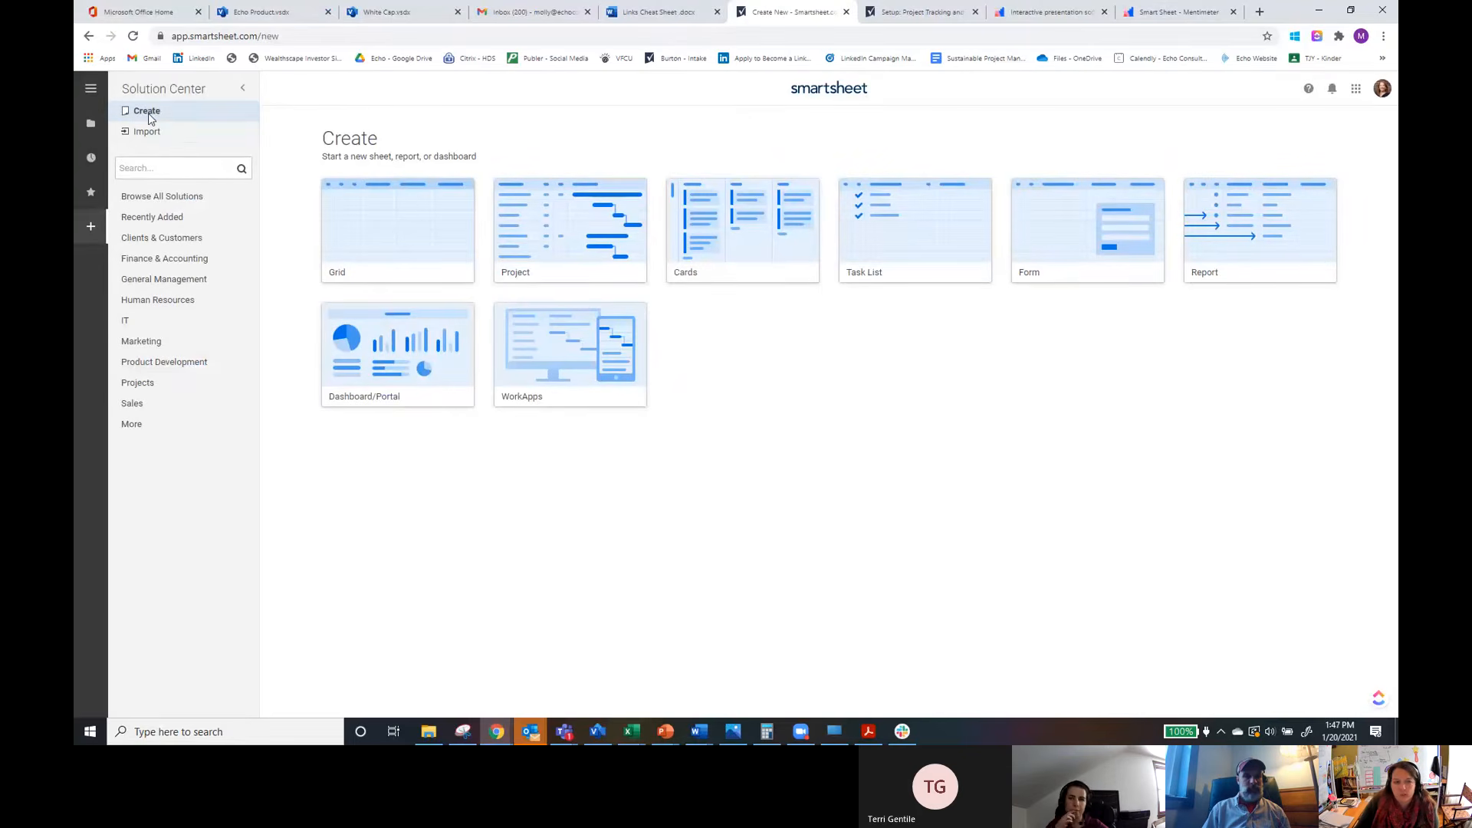
{"action": "left_click", "coordinate": [89, 126]}
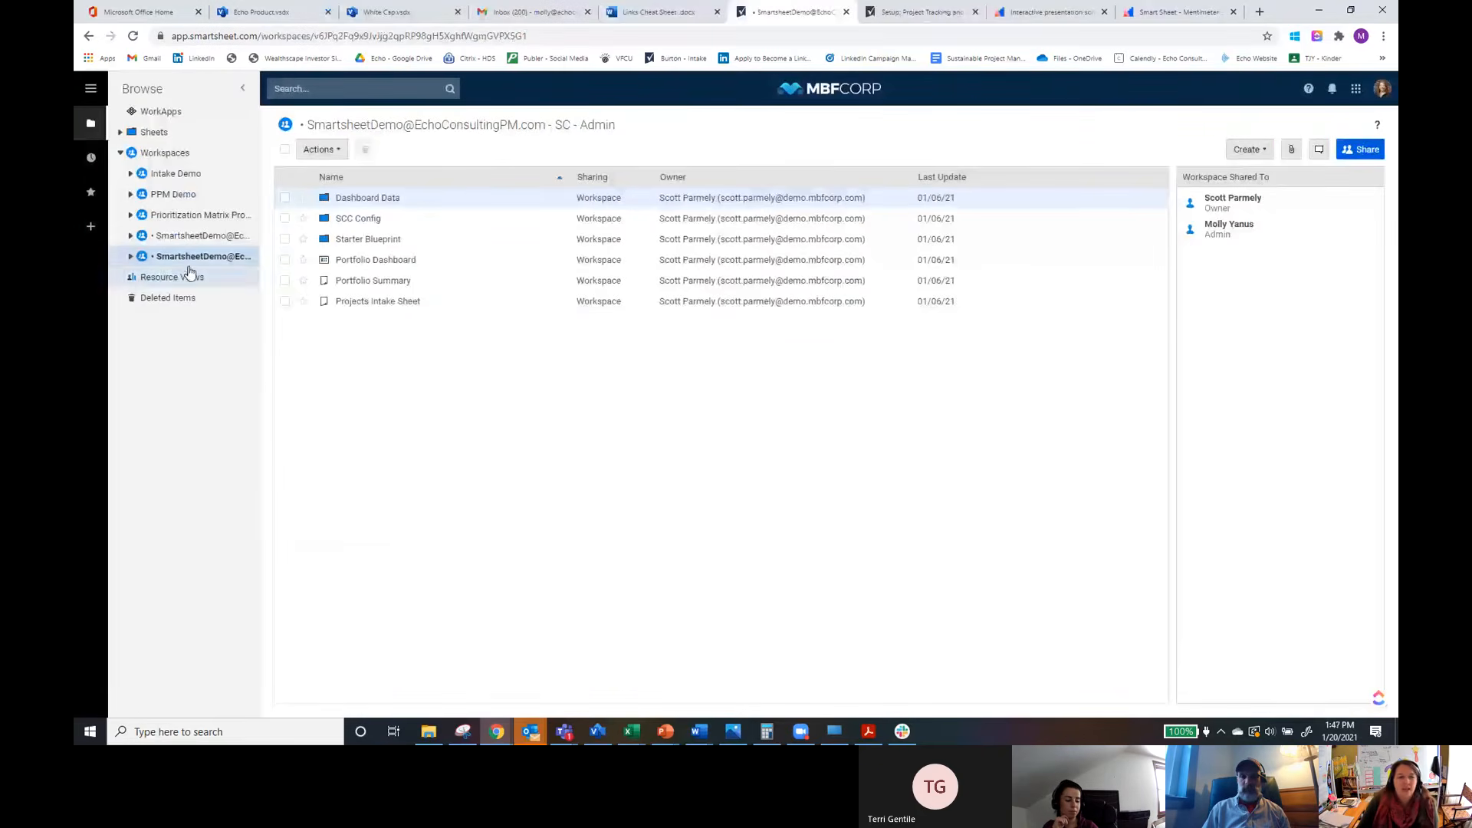
{"action": "left_click", "coordinate": [1258, 150]}
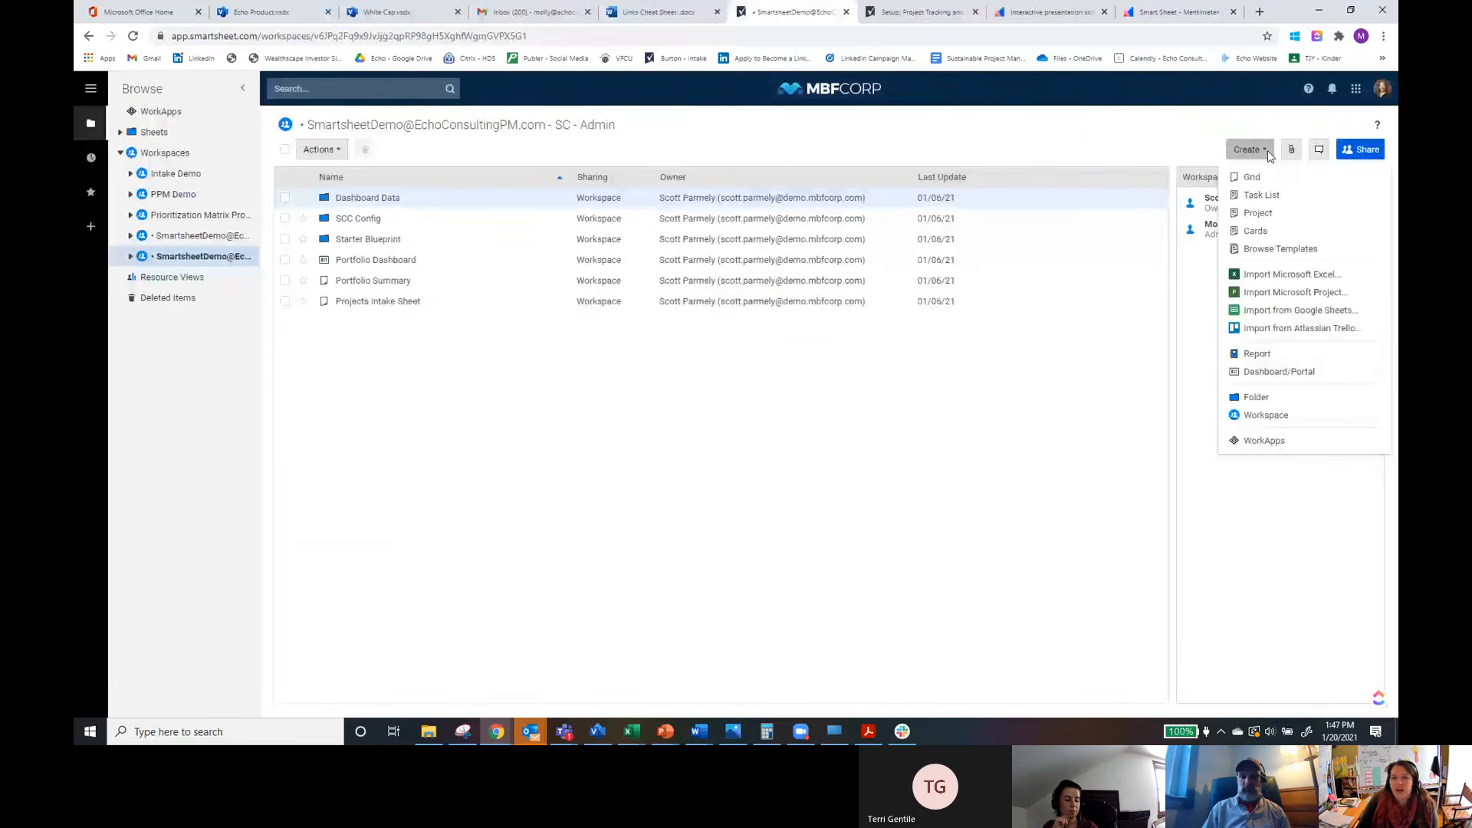
{"action": "left_click", "coordinate": [1258, 355]}
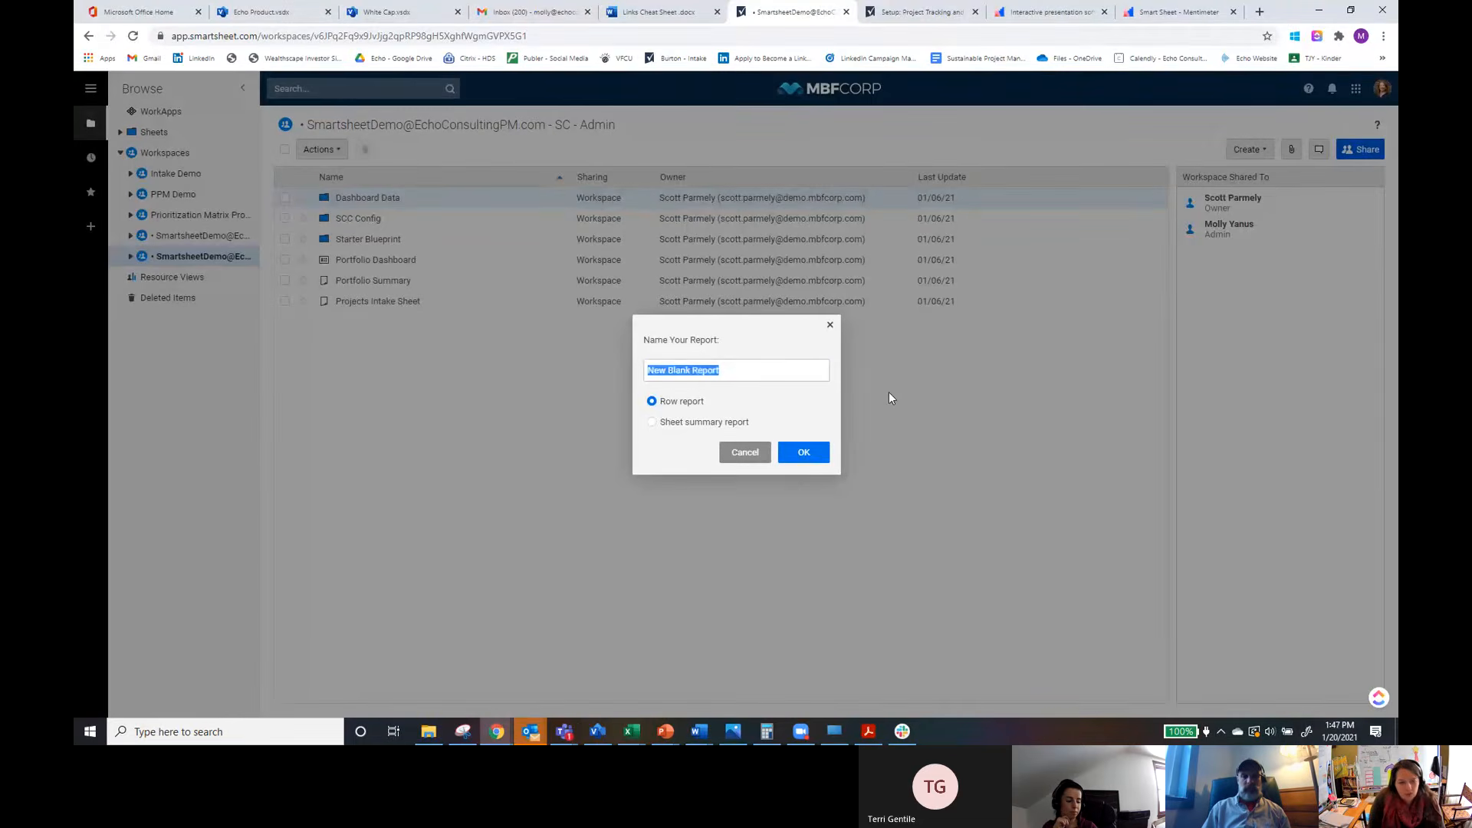
{"action": "type", "text": "Example R"}
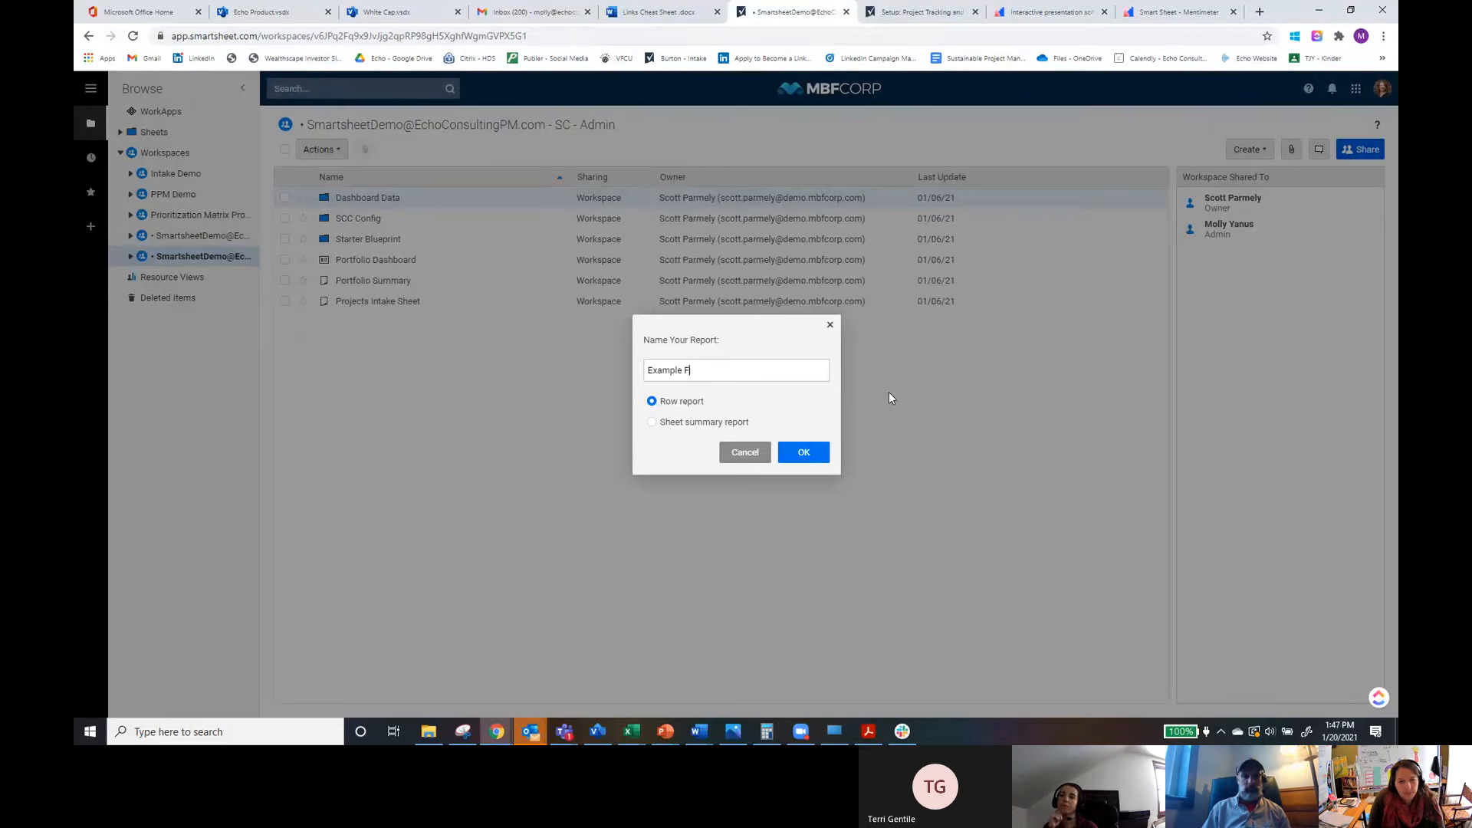
{"action": "type", "text": "eport"}
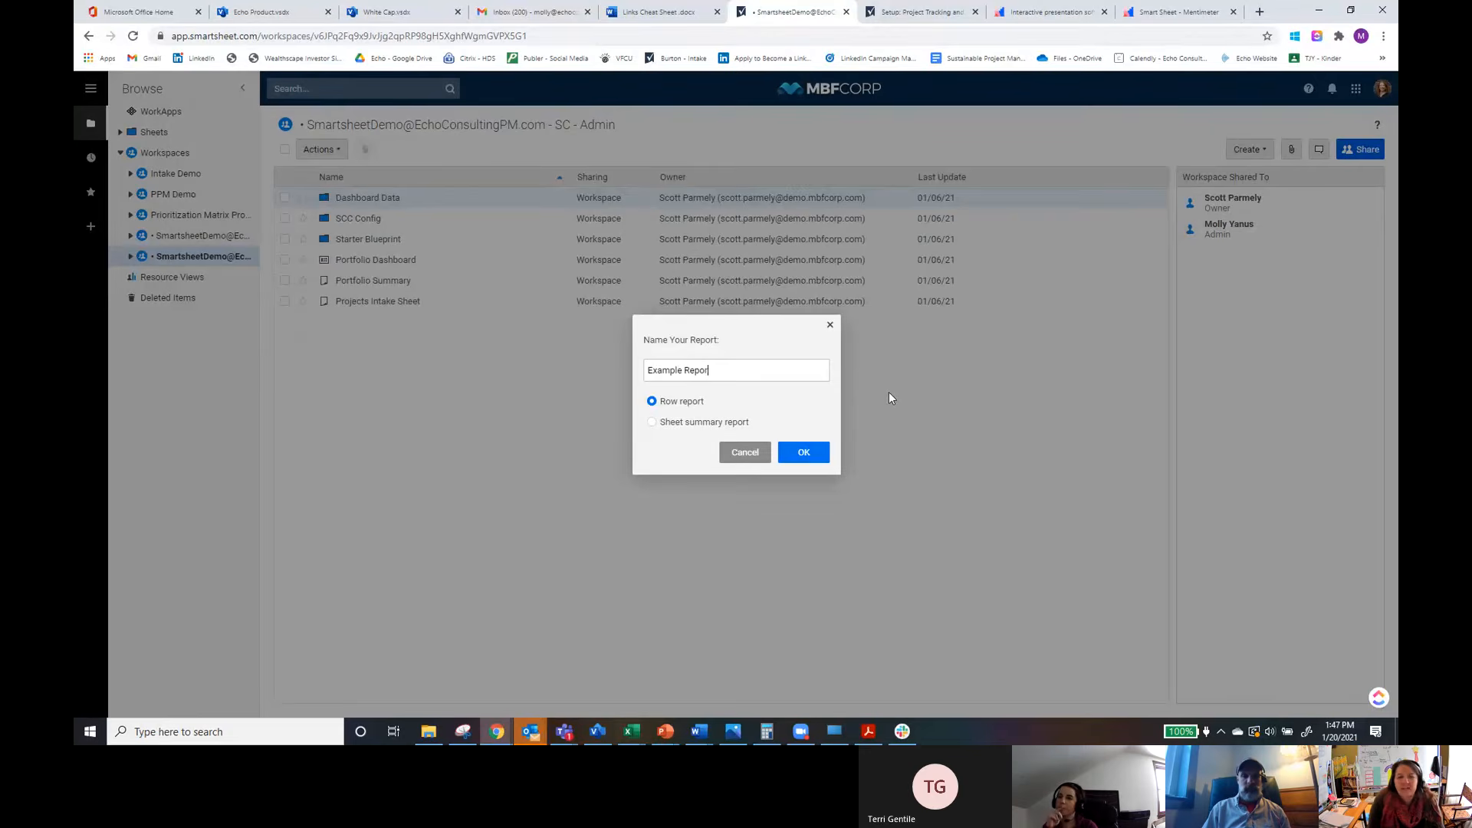
{"action": "left_click", "coordinate": [809, 463]}
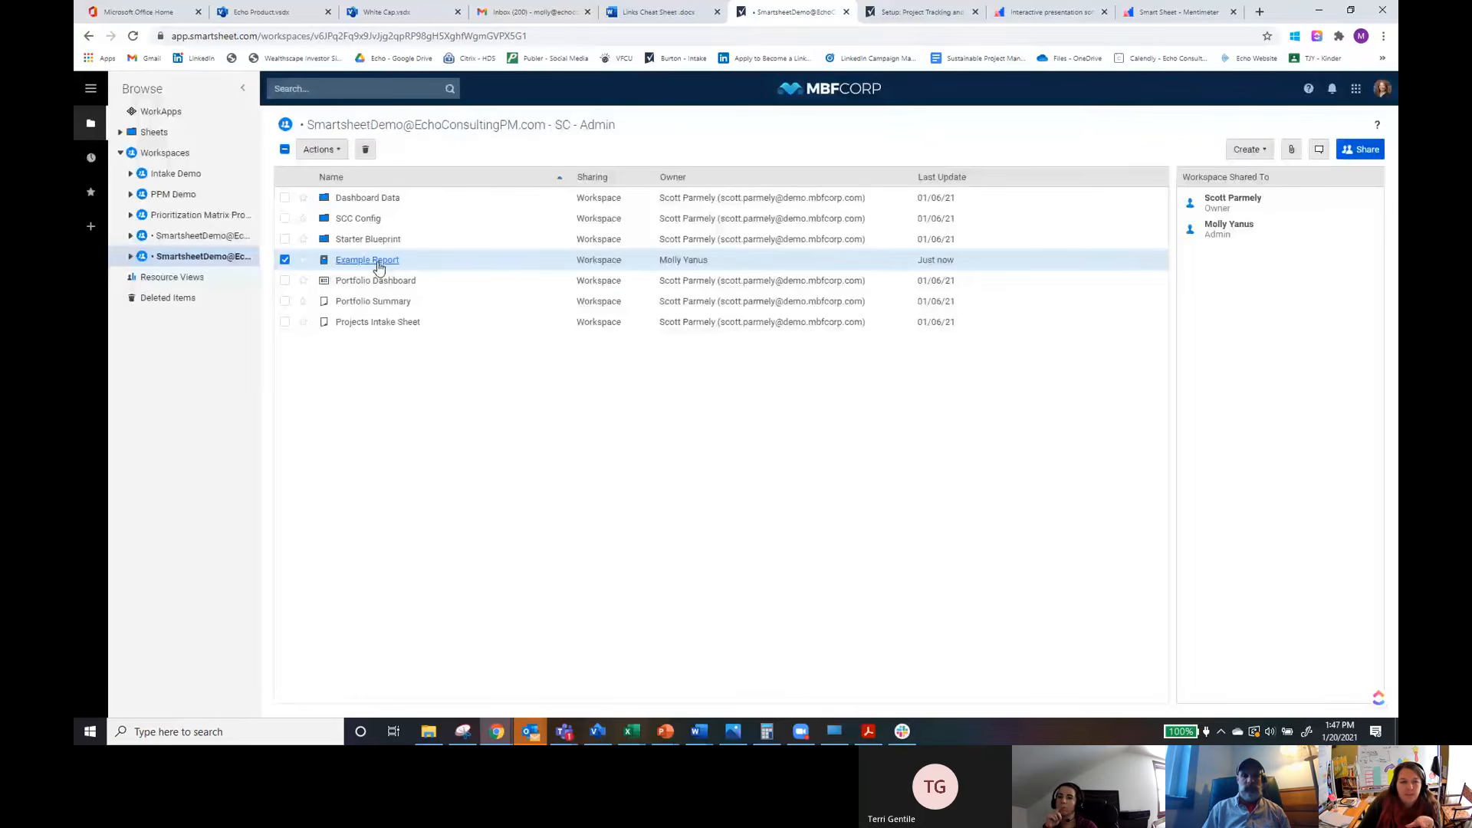
Step: Move Example Report from the workspace into the Sheets folder and open that folder
{"action": "left_click_drag", "start_coordinate": [369, 265], "coordinate": [167, 138]}
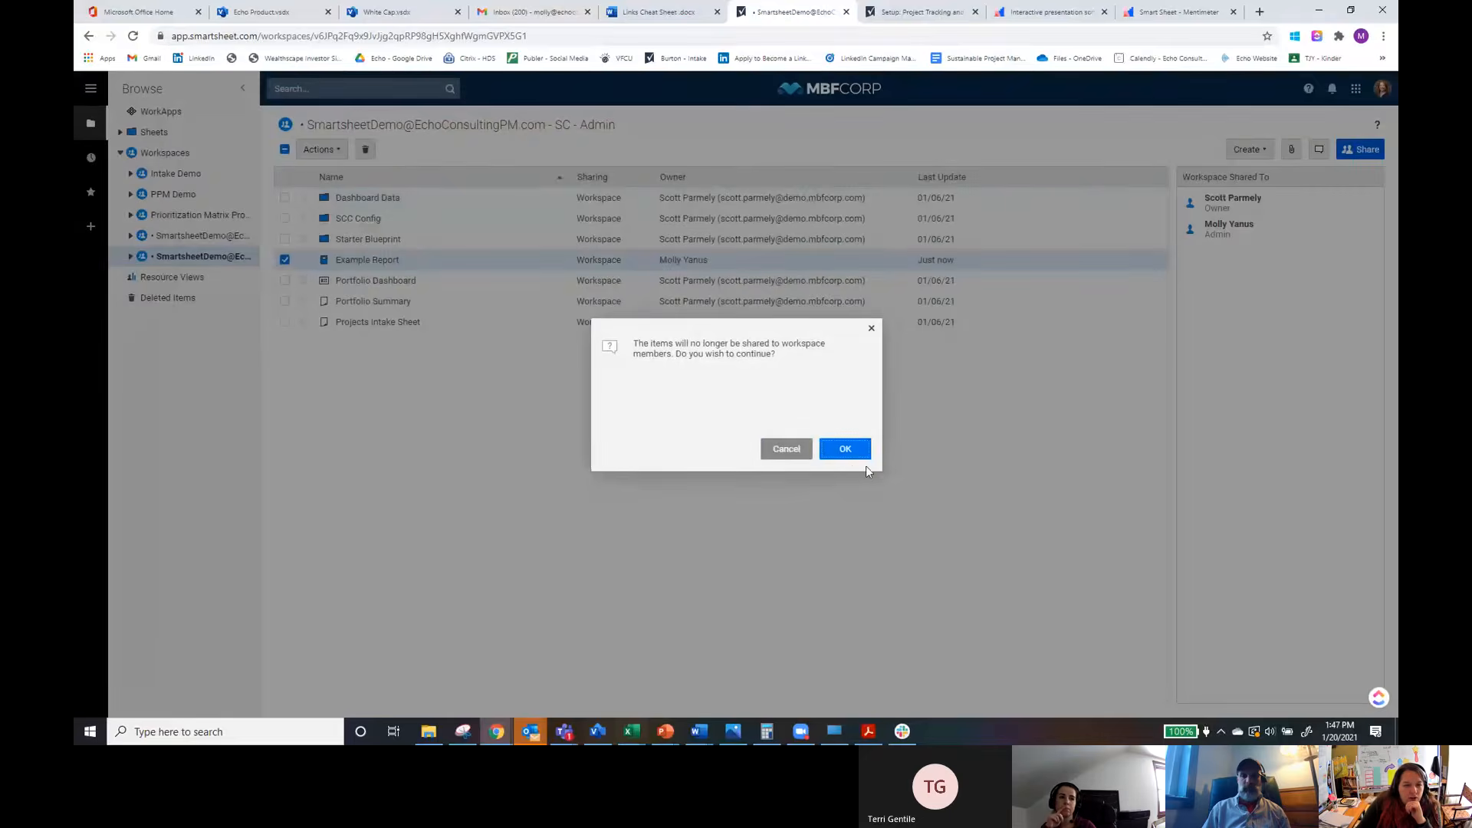
{"action": "left_click", "coordinate": [847, 450]}
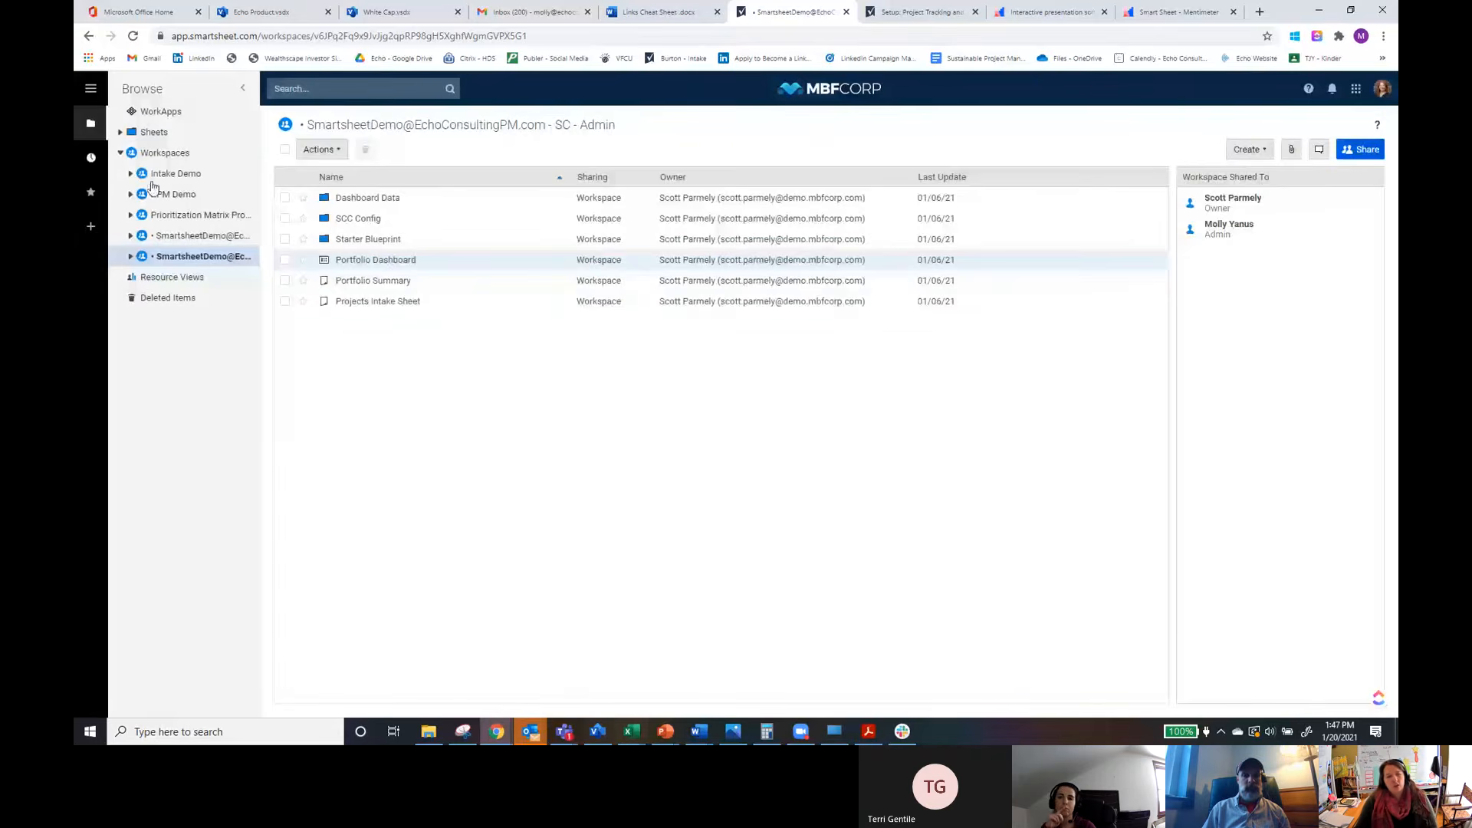
{"action": "left_click", "coordinate": [120, 132]}
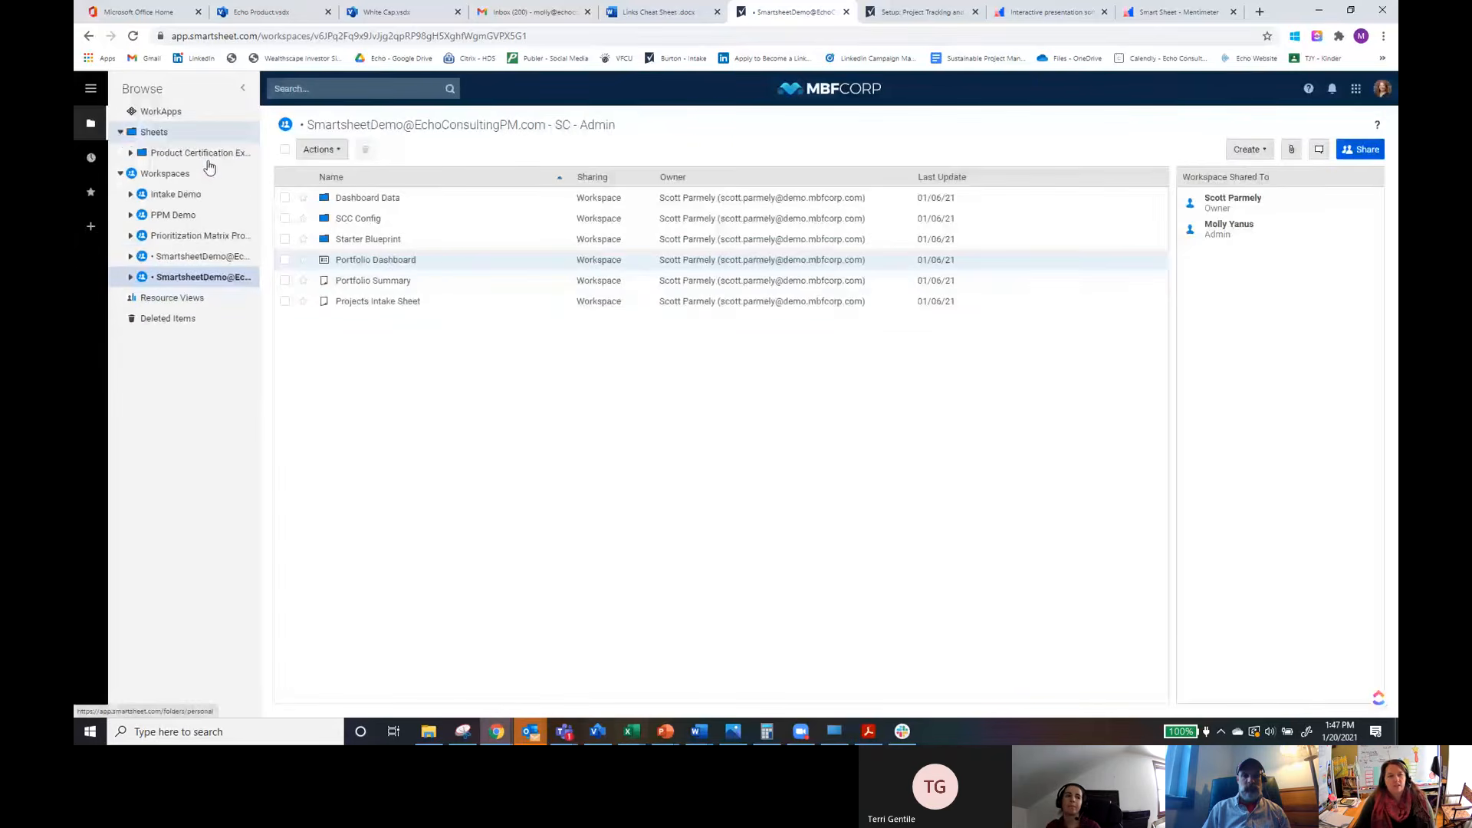
{"action": "left_click", "coordinate": [155, 132]}
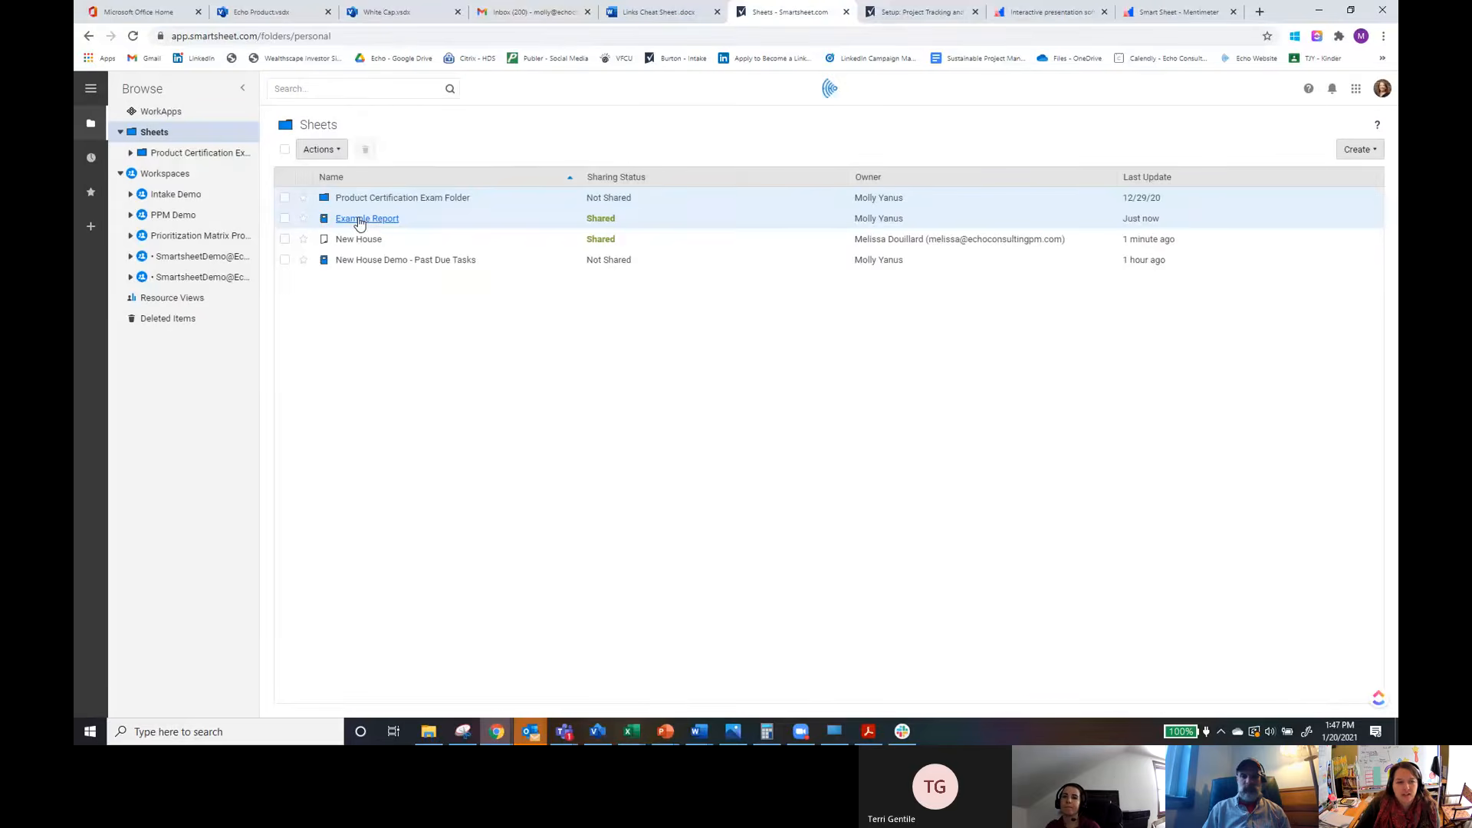
Step: Open Example Report and choose the New House sheet in the Sheets folder as its source sheet
{"action": "left_click", "coordinate": [374, 263]}
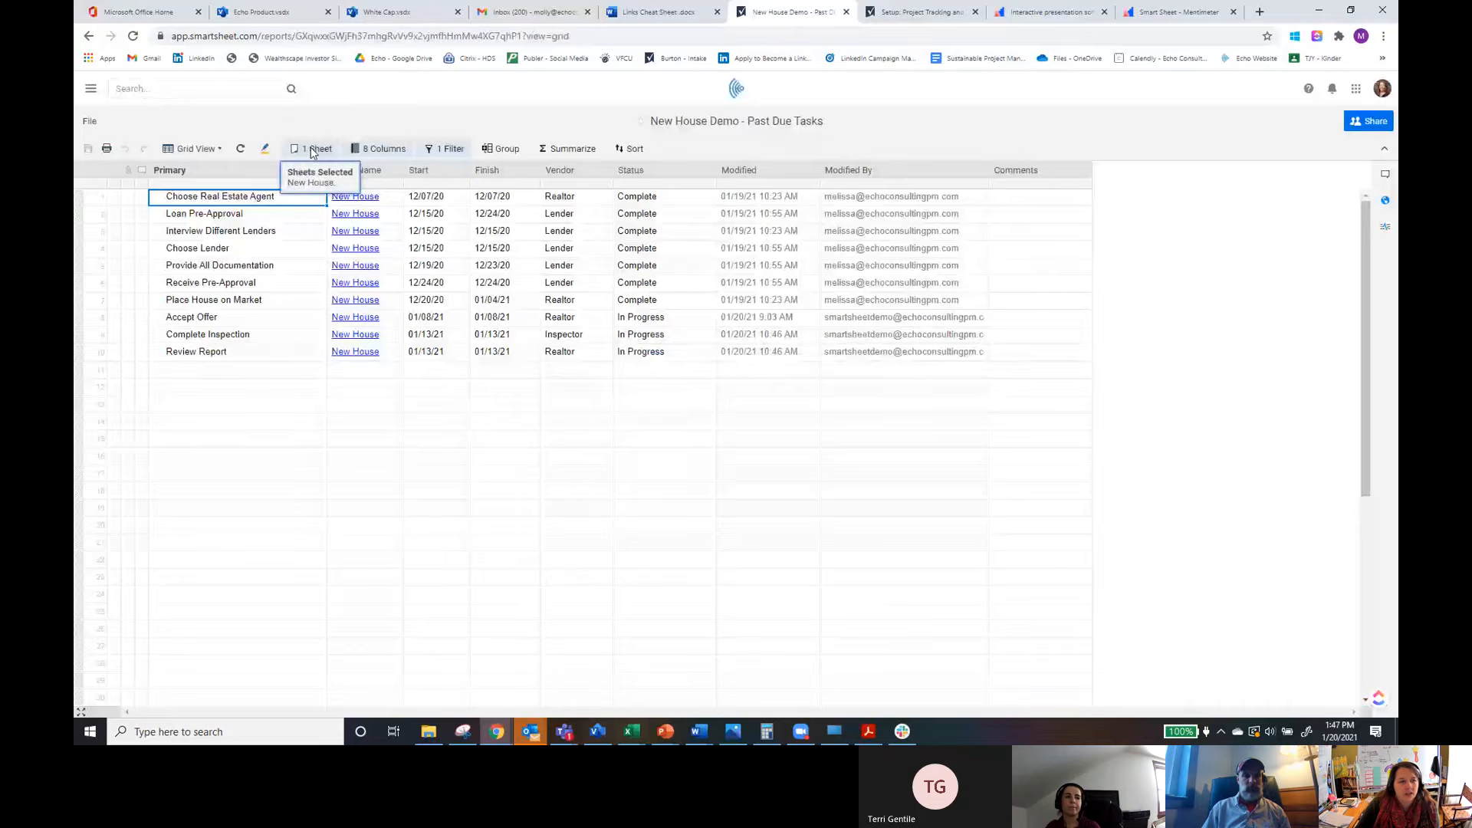
{"action": "left_click", "coordinate": [88, 36]}
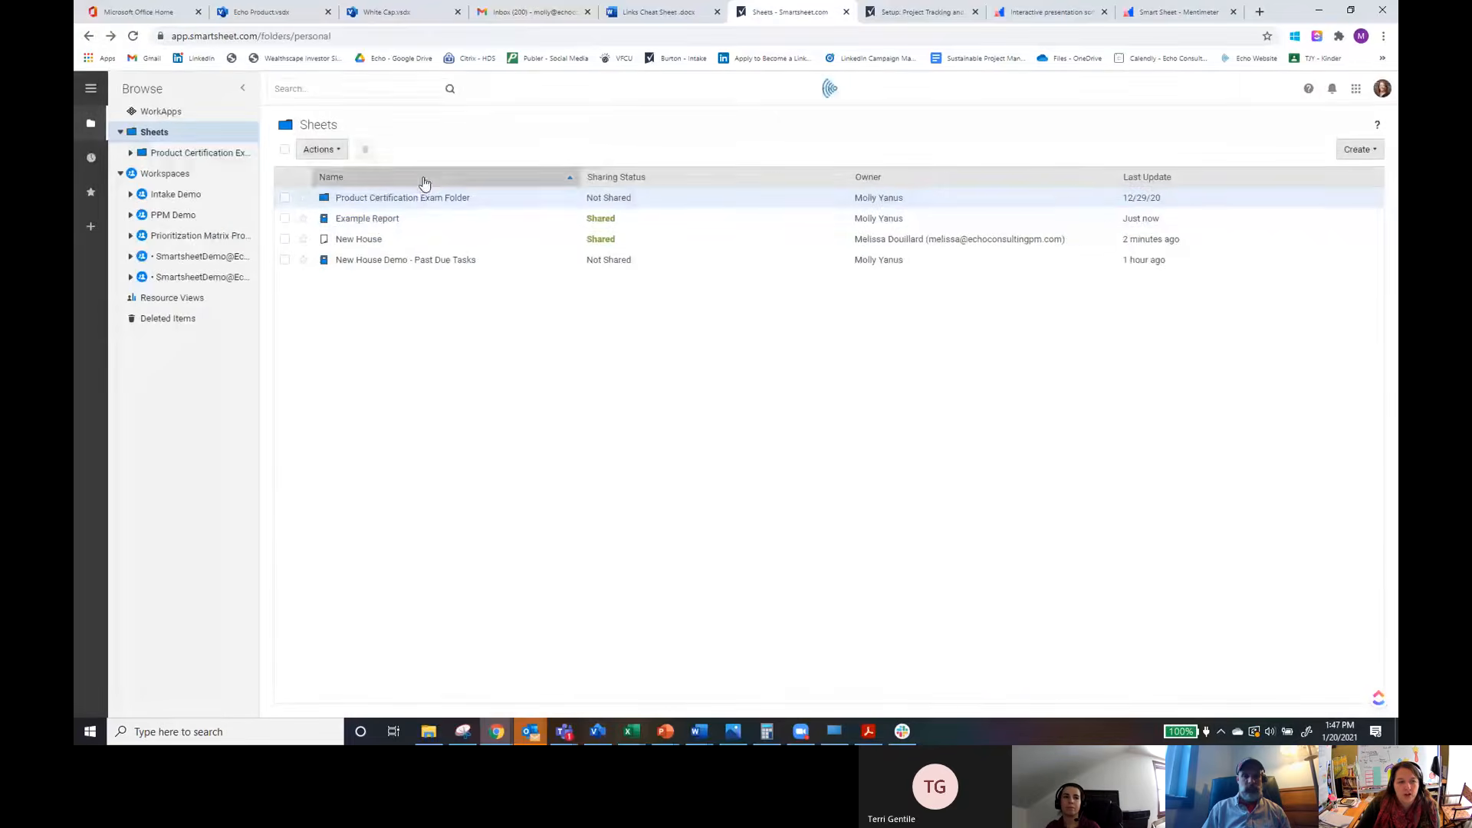
{"action": "left_click", "coordinate": [367, 219]}
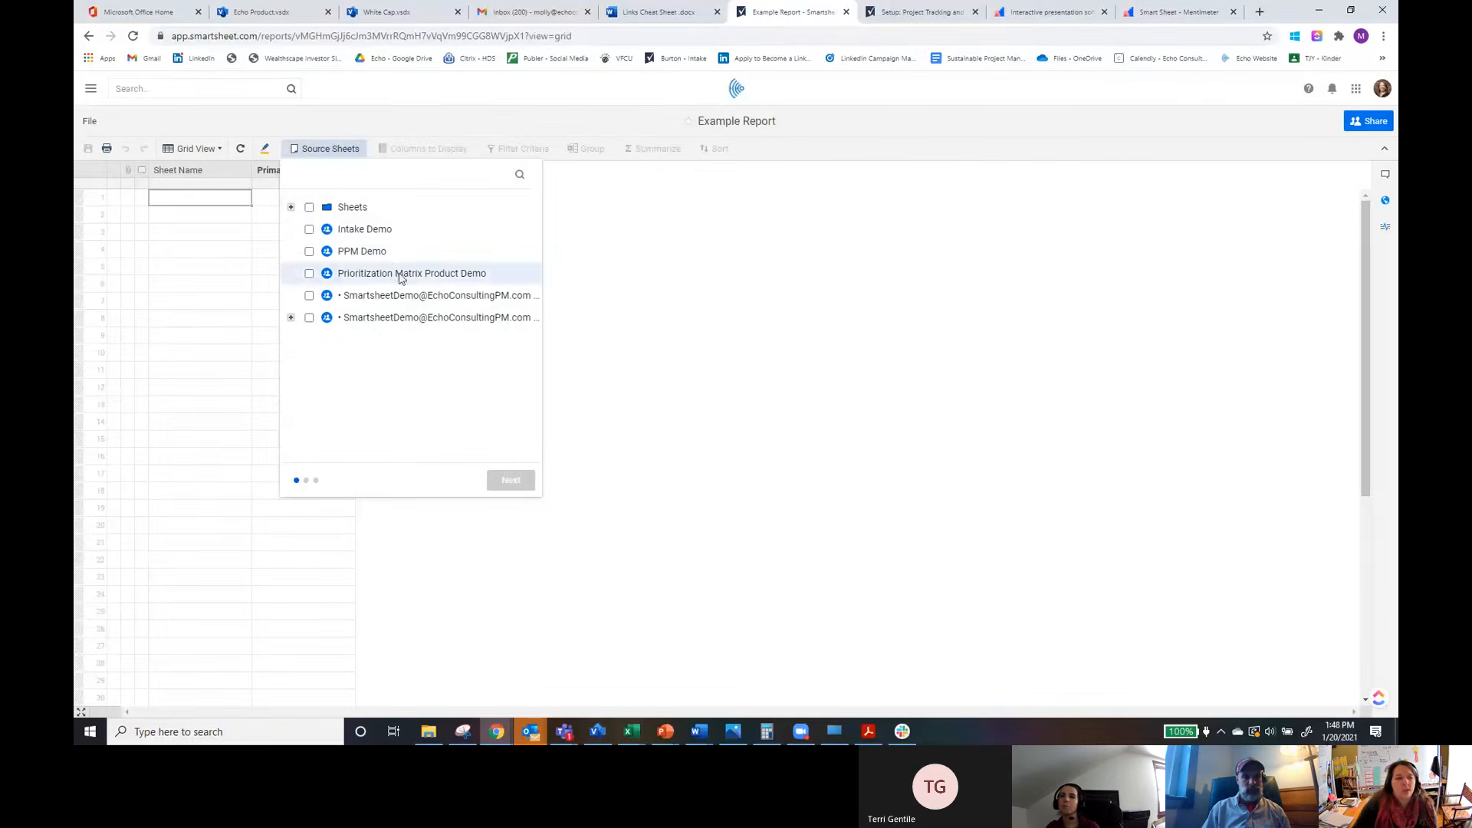
{"action": "left_click", "coordinate": [290, 208]}
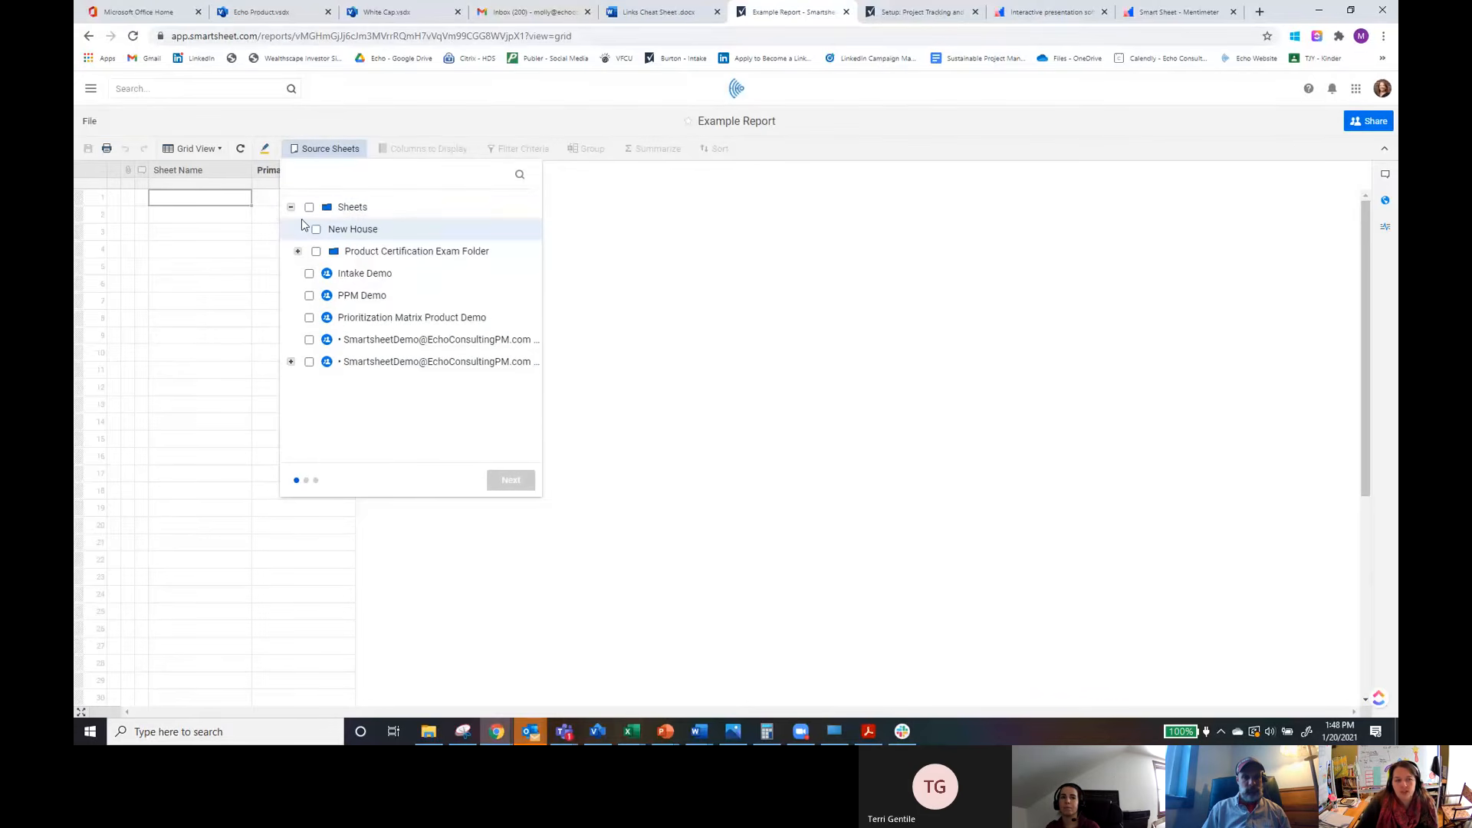
{"action": "left_click", "coordinate": [363, 234]}
{"action": "left_click", "coordinate": [506, 483]}
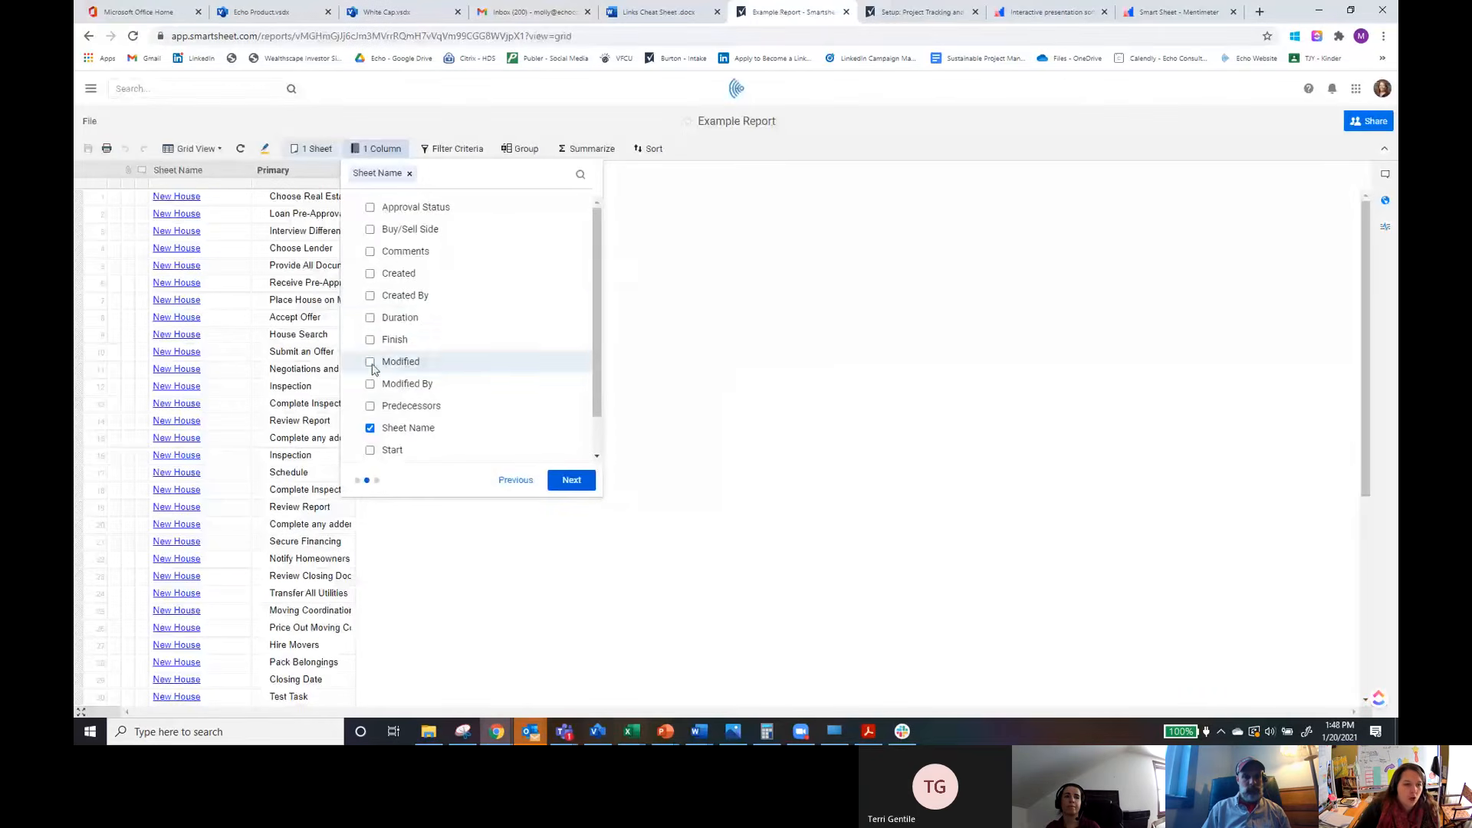
Step: Add the Start, Finish, Duration and Comments columns to the report
{"action": "left_click", "coordinate": [371, 450]}
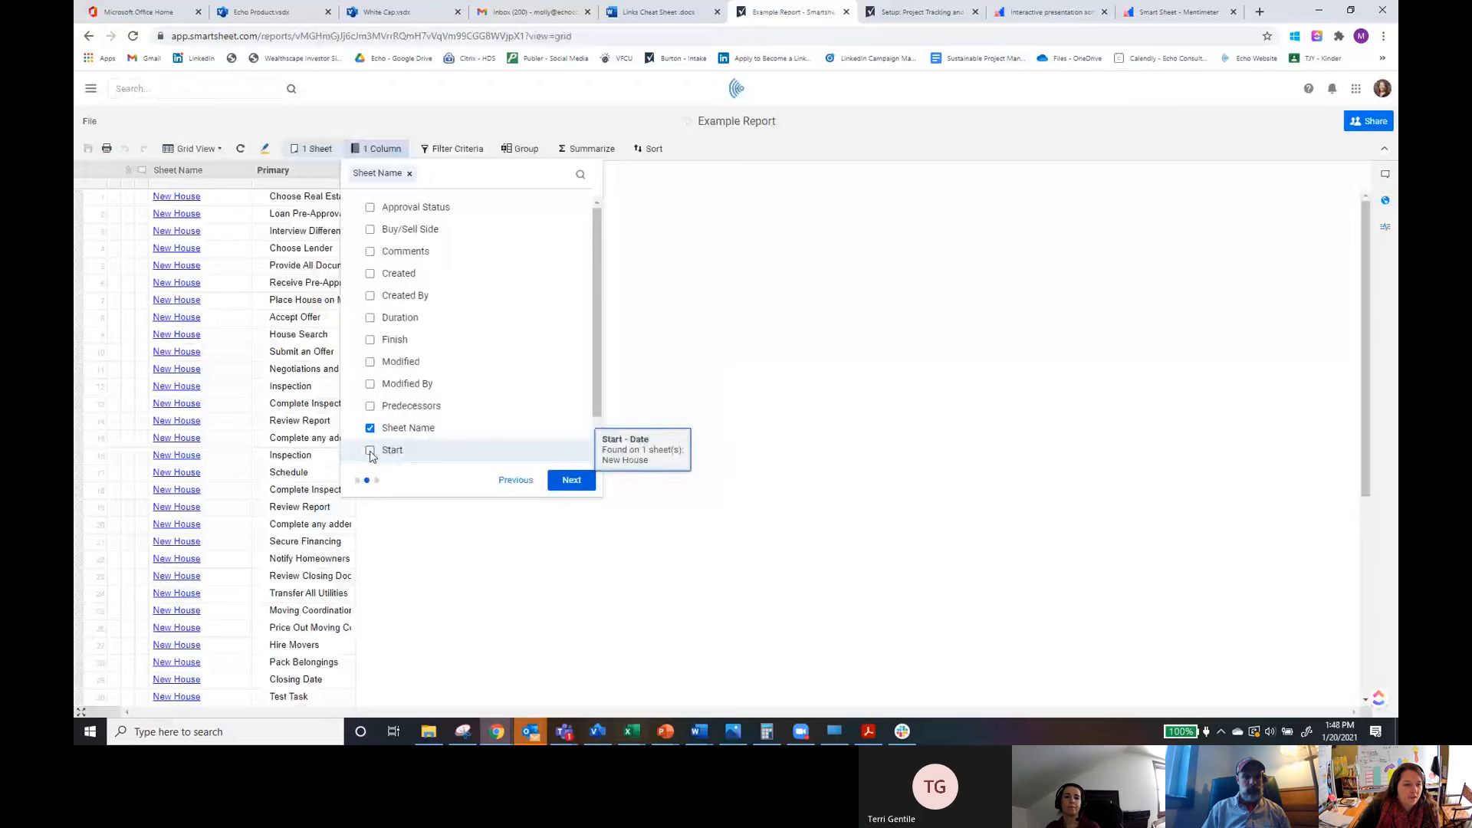
{"action": "left_click", "coordinate": [369, 339]}
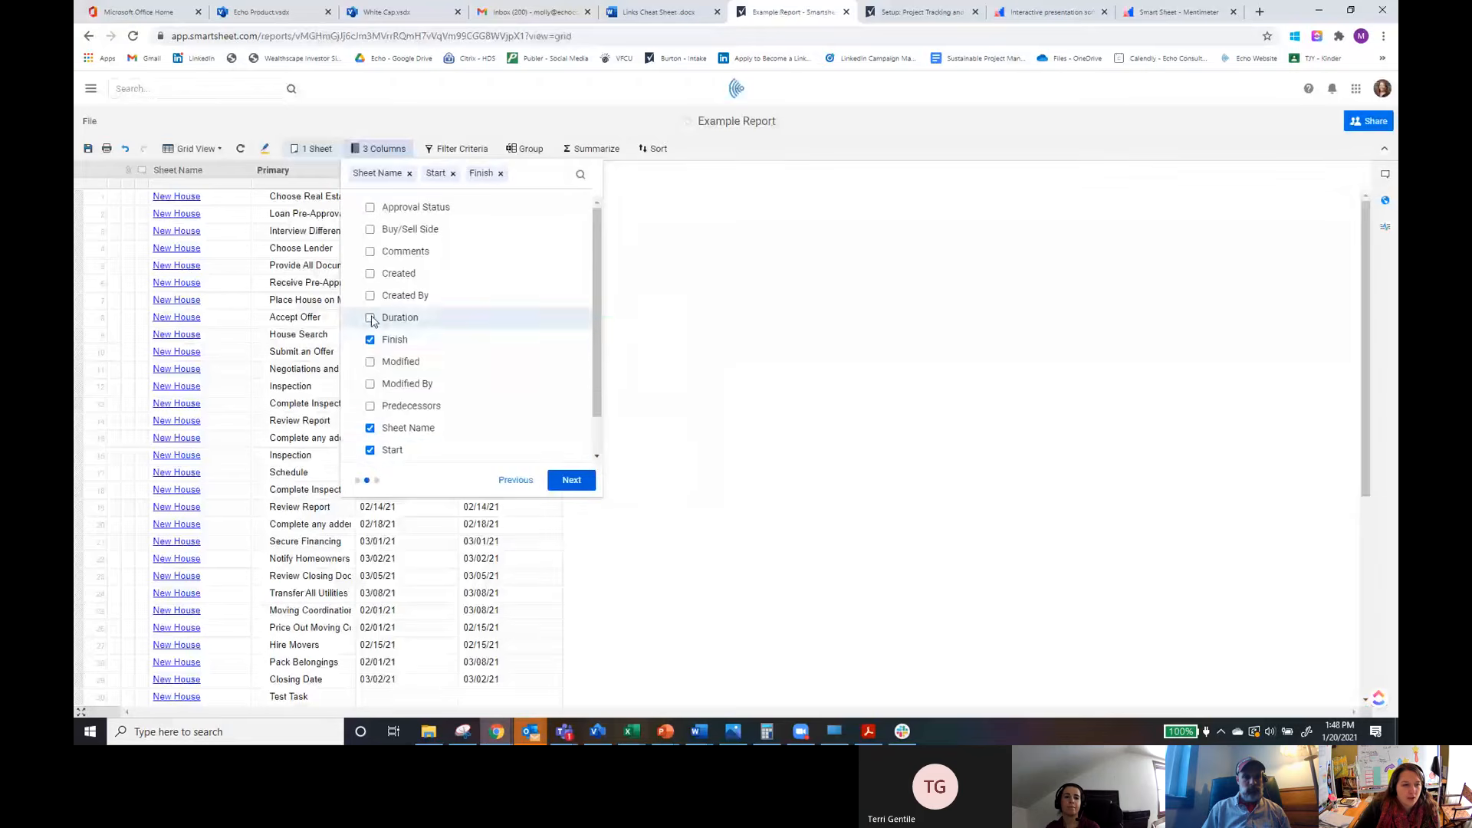
{"action": "left_click", "coordinate": [370, 318]}
{"action": "left_click", "coordinate": [370, 266]}
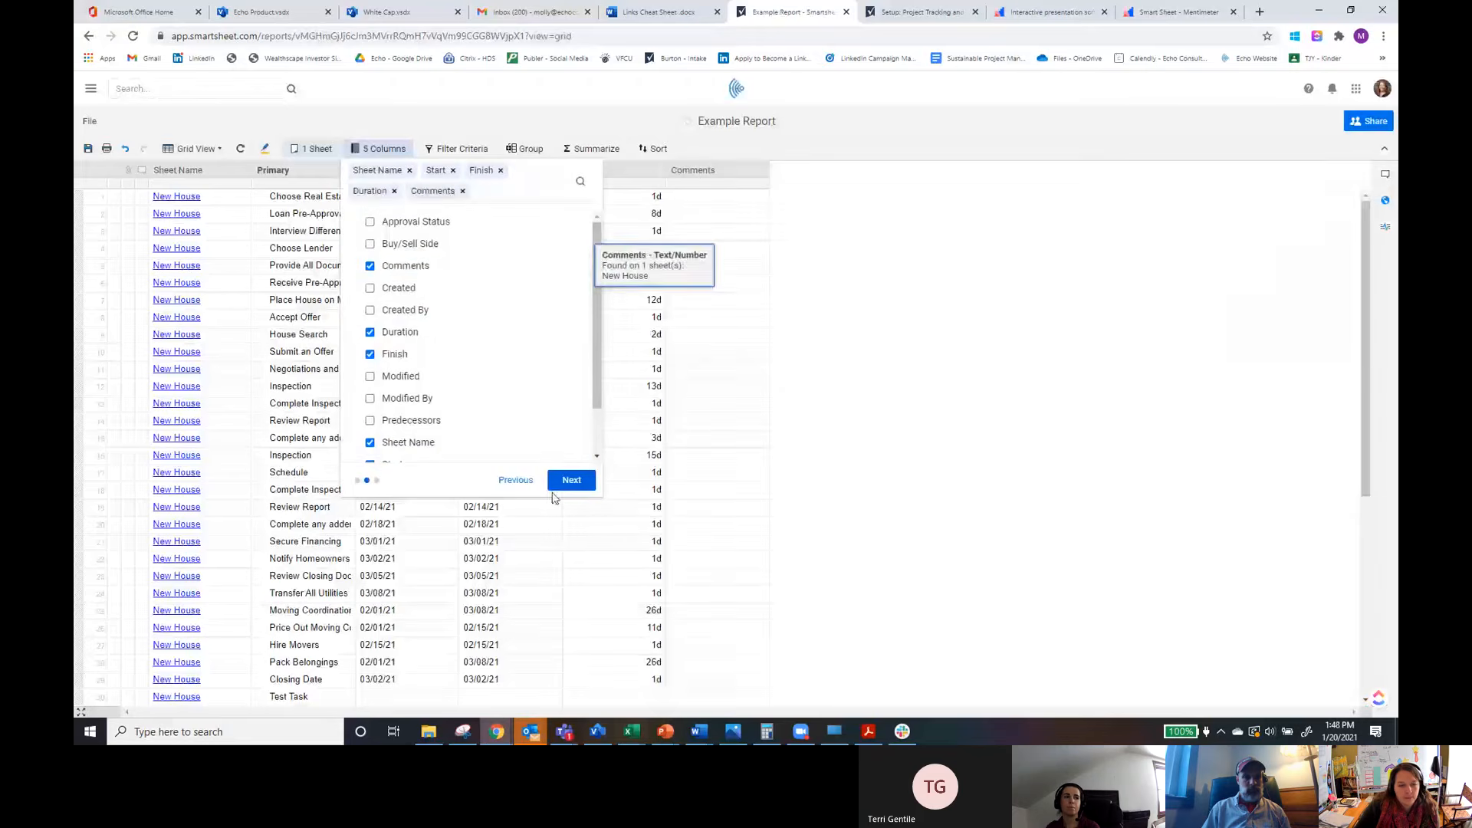
{"action": "left_click", "coordinate": [571, 481]}
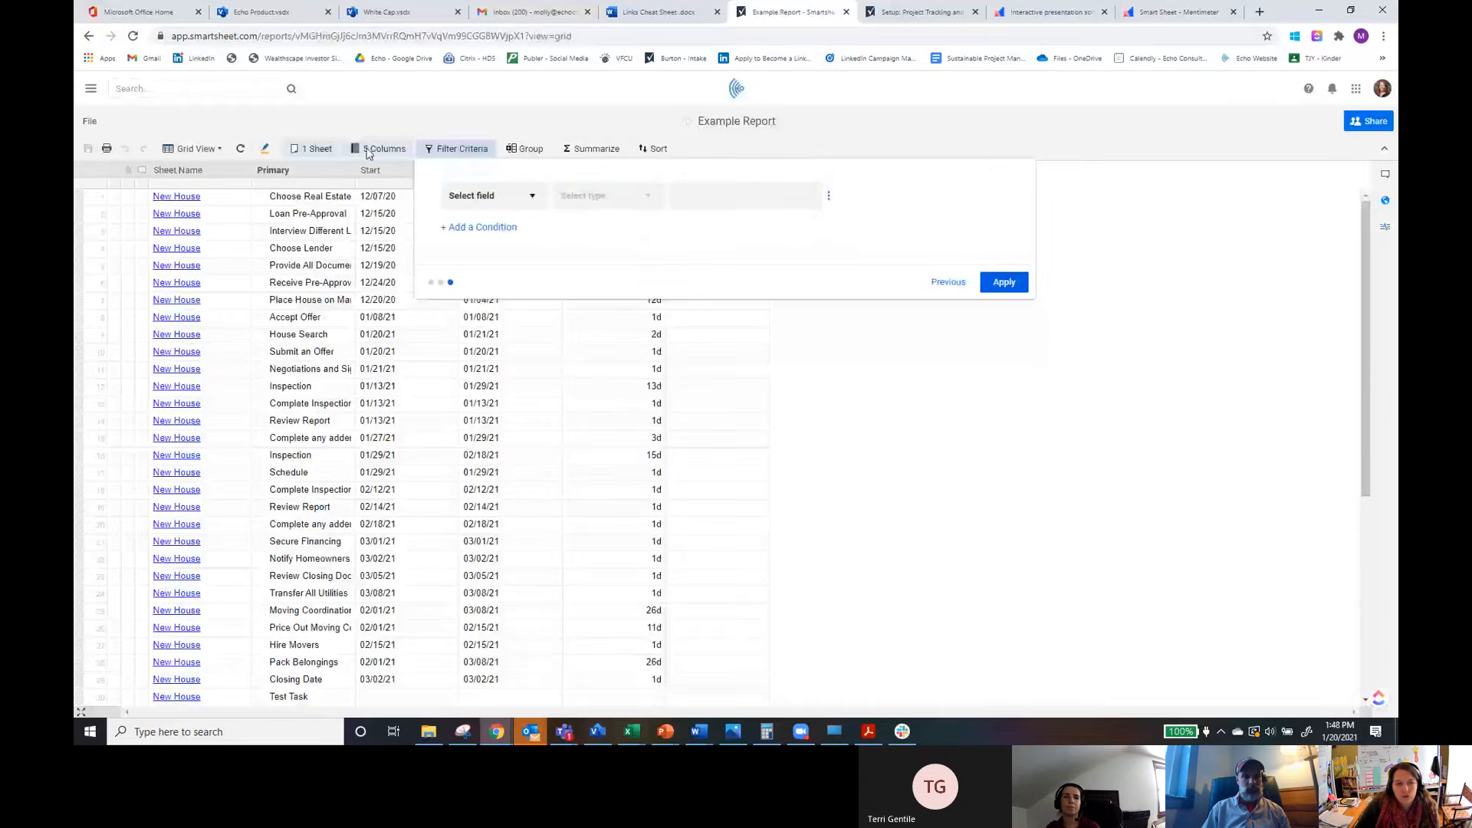
Step: Filter the report to rows where Status is one of Not Started and apply it
{"action": "left_click", "coordinate": [494, 196]}
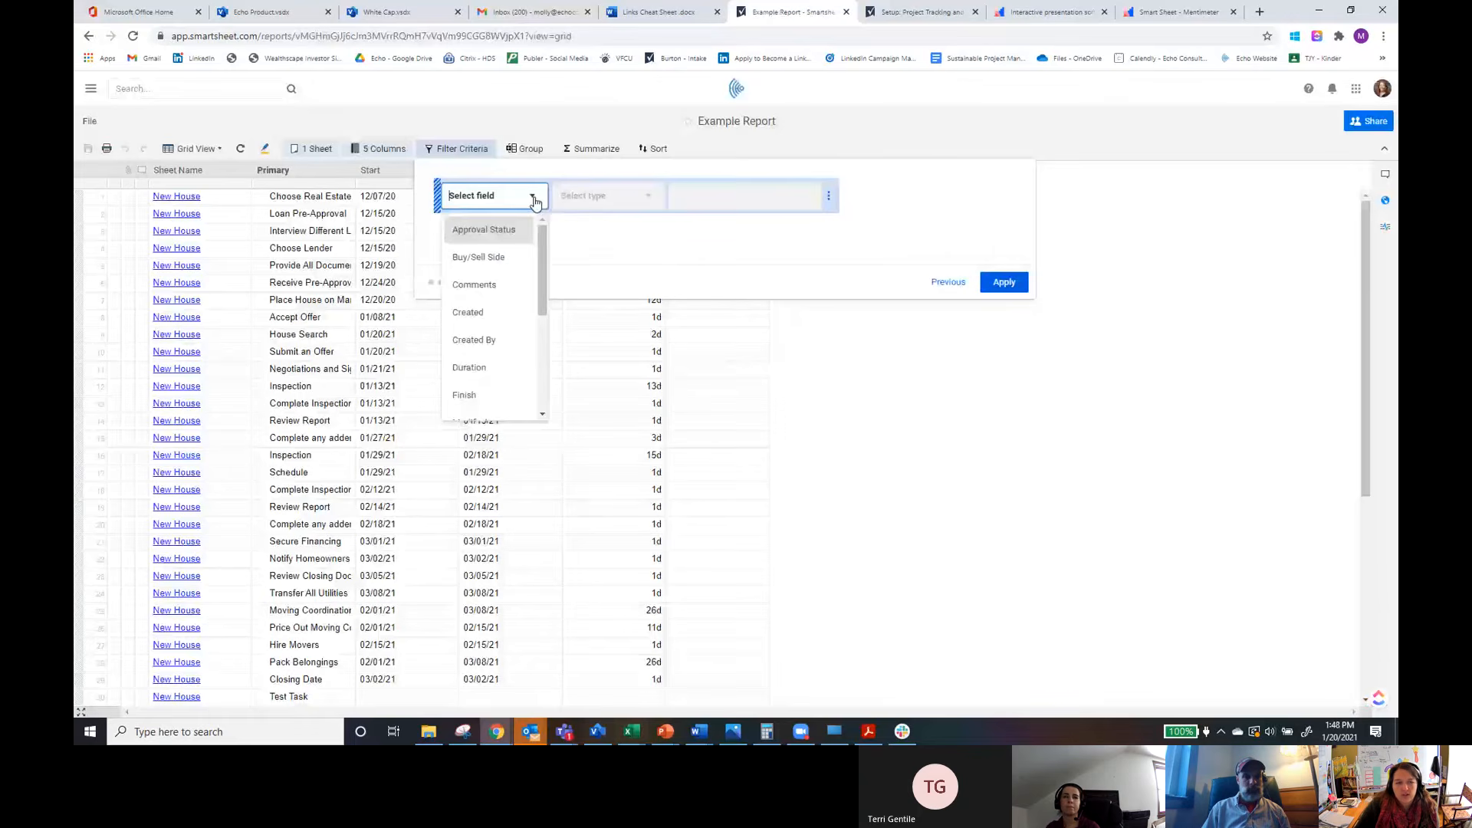
{"action": "left_click_drag", "start_coordinate": [540, 290], "coordinate": [541, 395]}
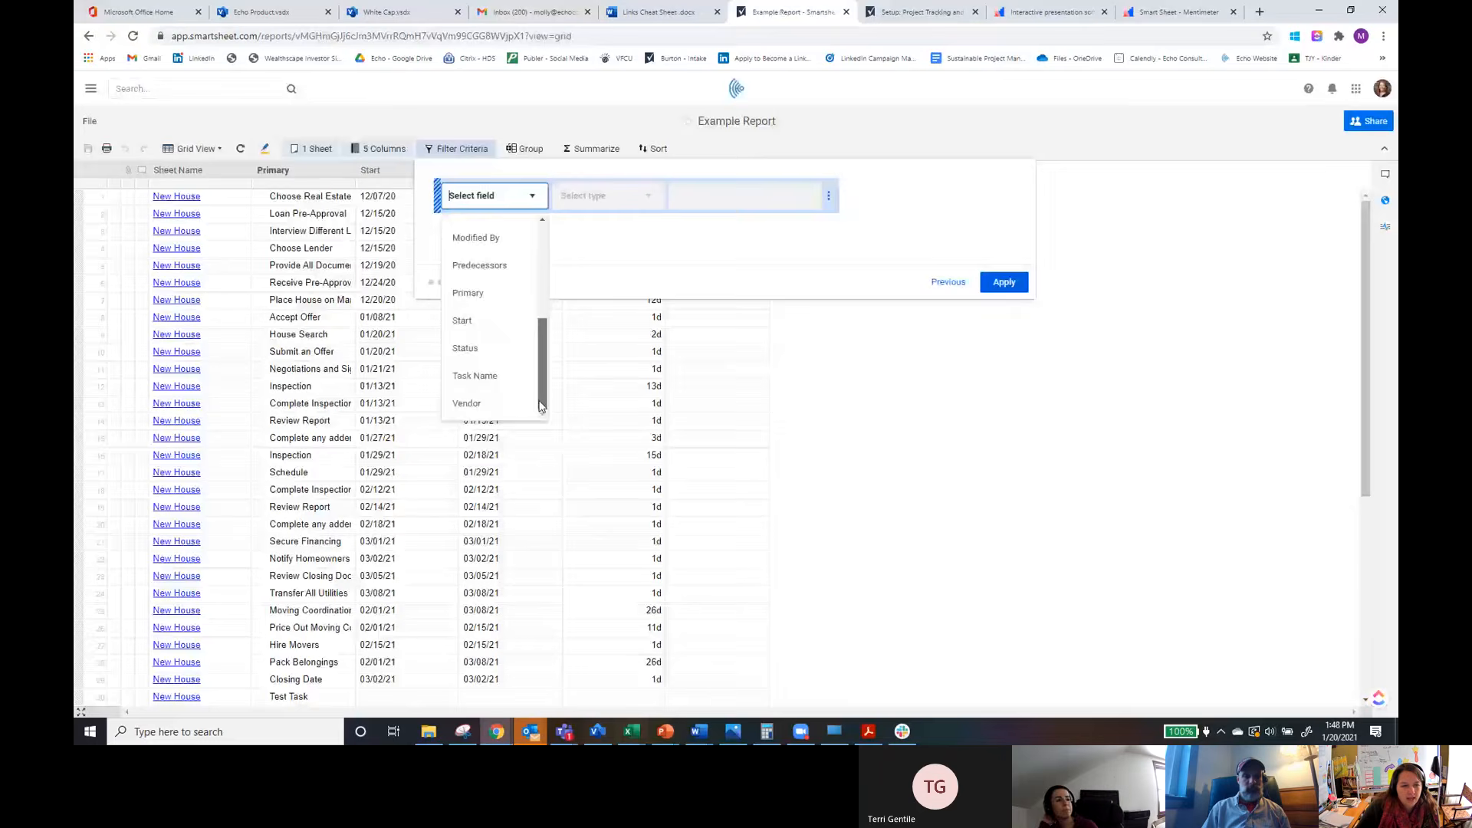
{"action": "left_click", "coordinate": [476, 351]}
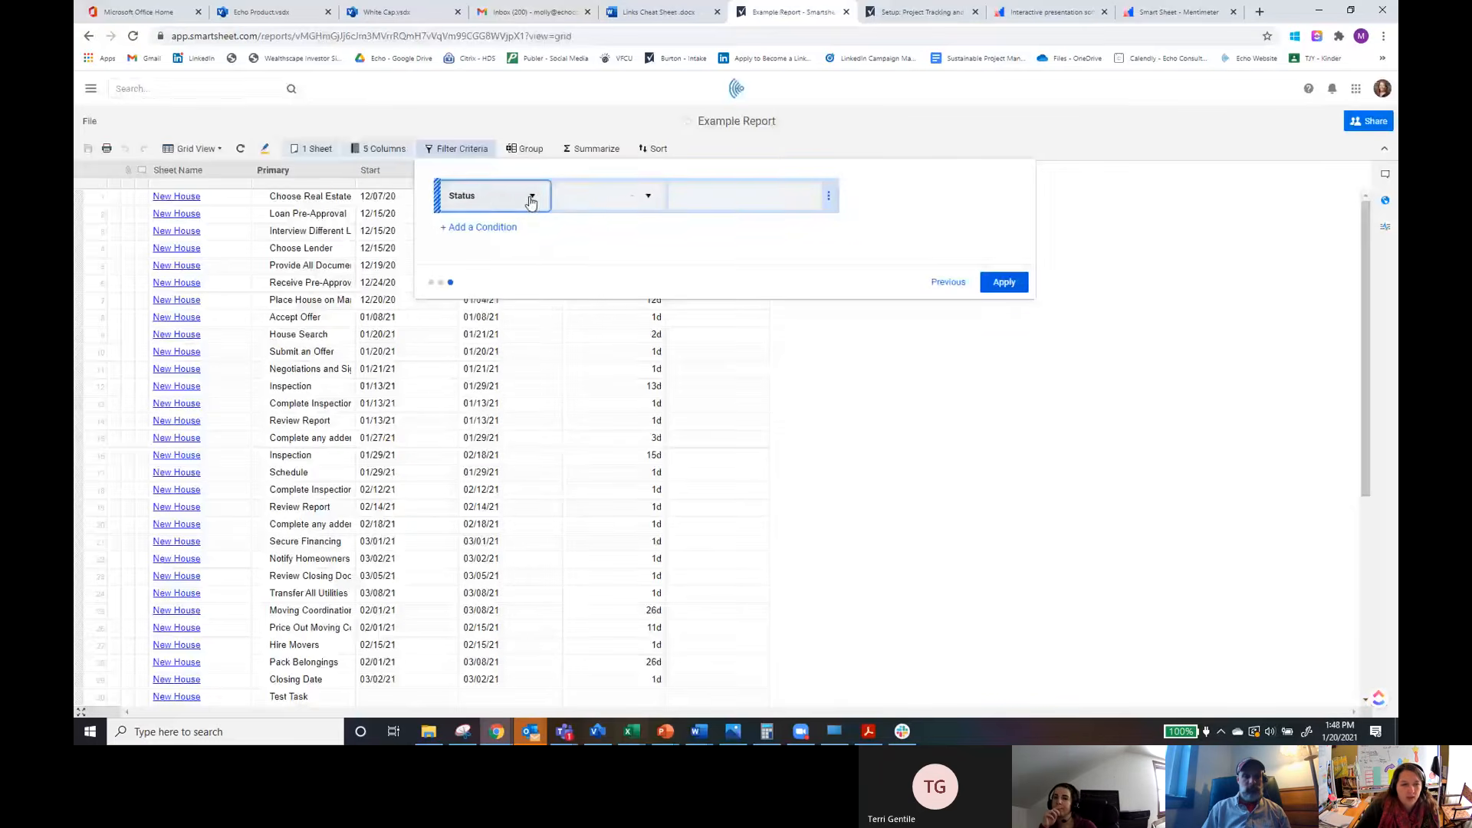
{"action": "left_click", "coordinate": [606, 197]}
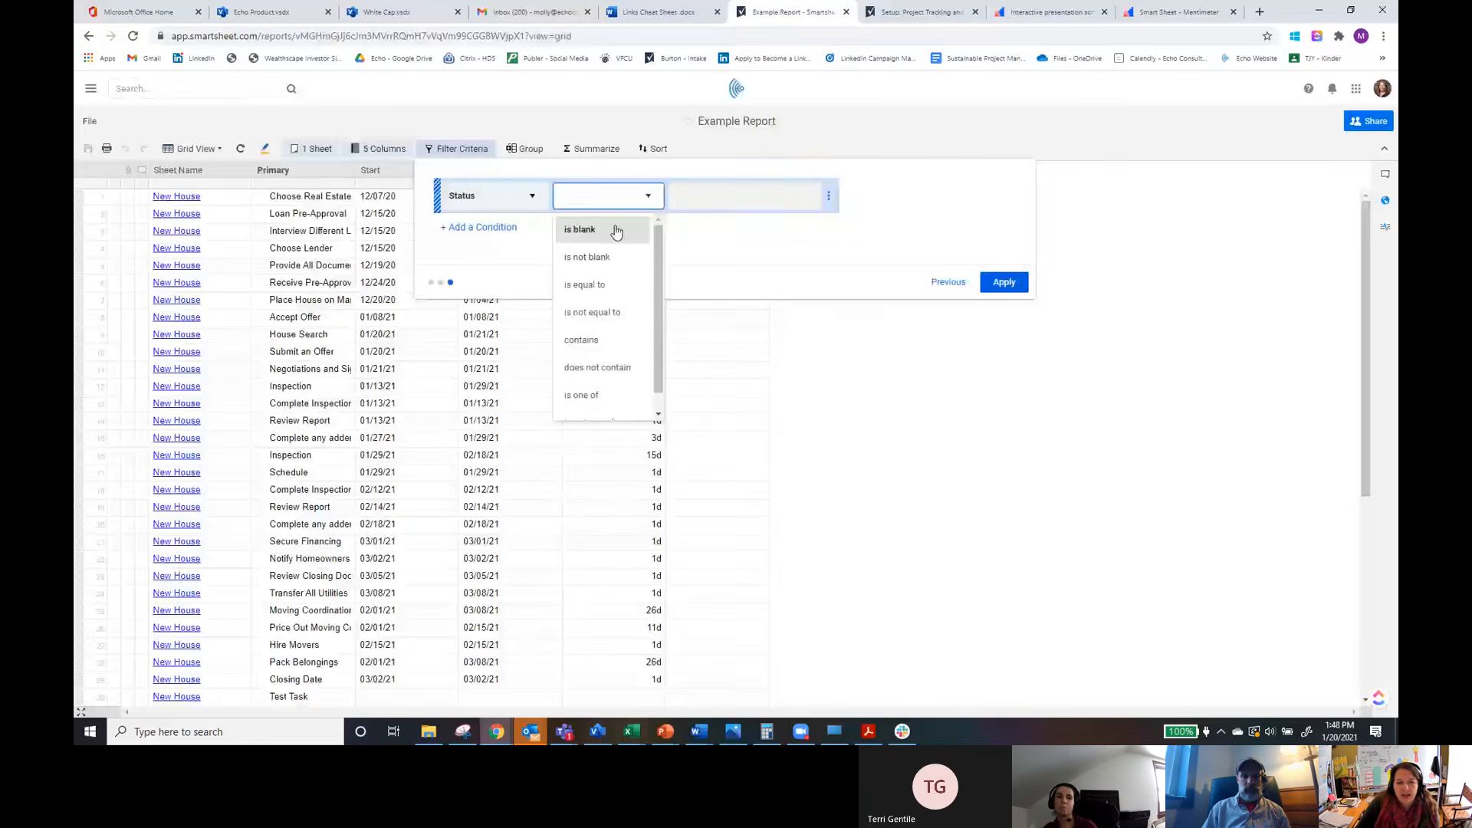
{"action": "left_click_drag", "start_coordinate": [659, 276], "coordinate": [660, 303]}
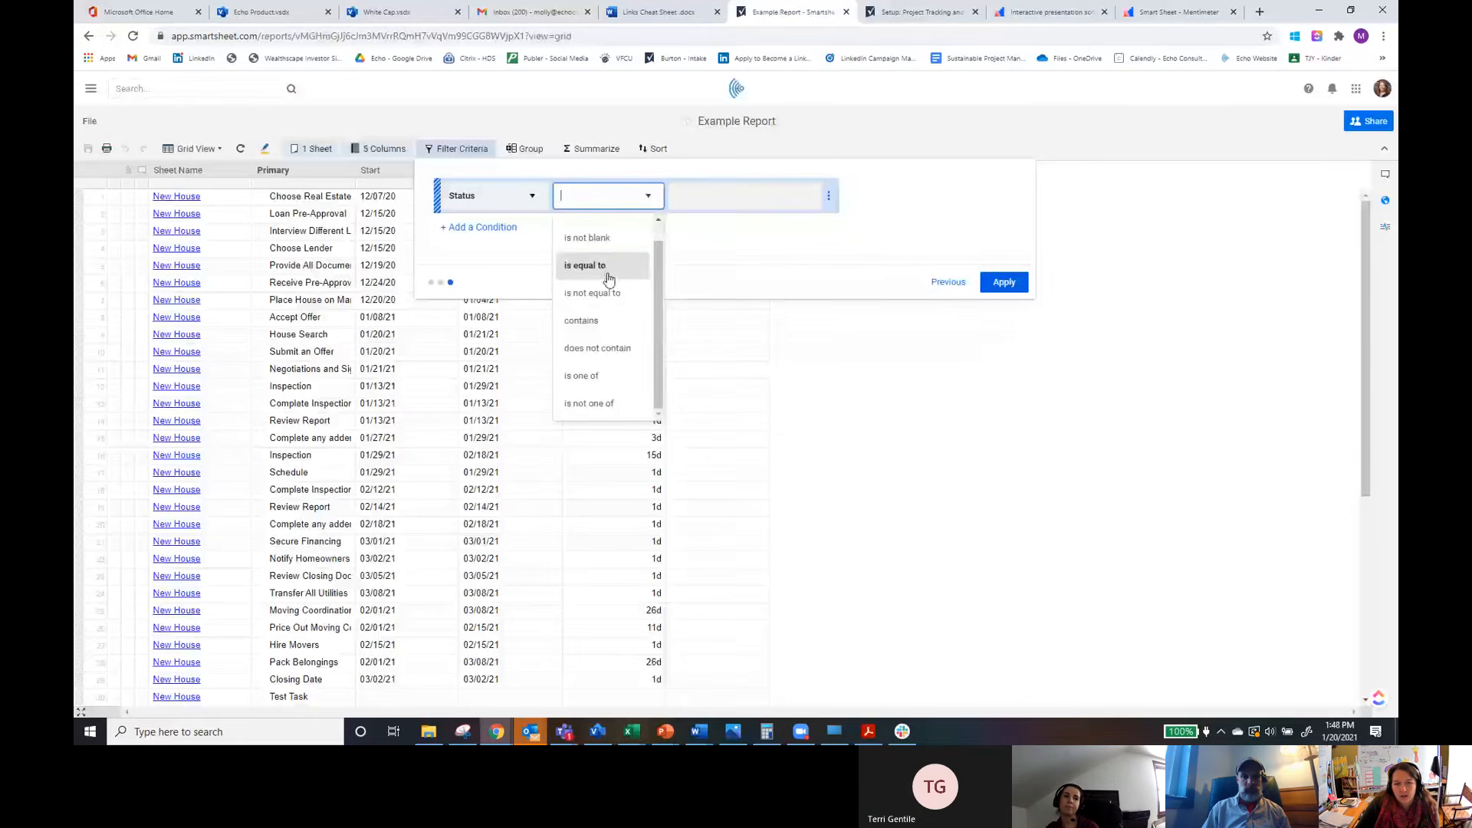
{"action": "left_click", "coordinate": [605, 377]}
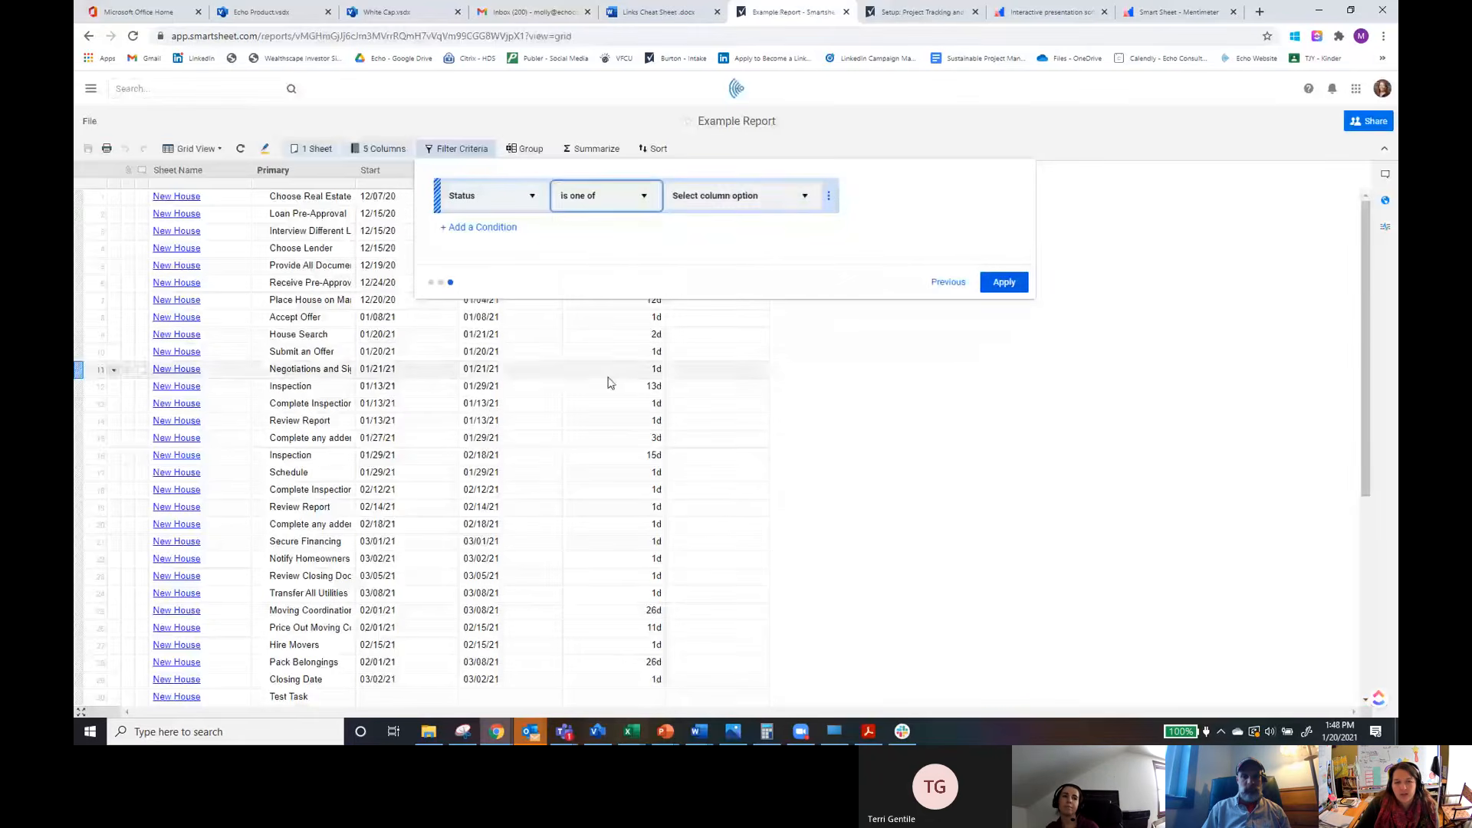
{"action": "left_click", "coordinate": [806, 199]}
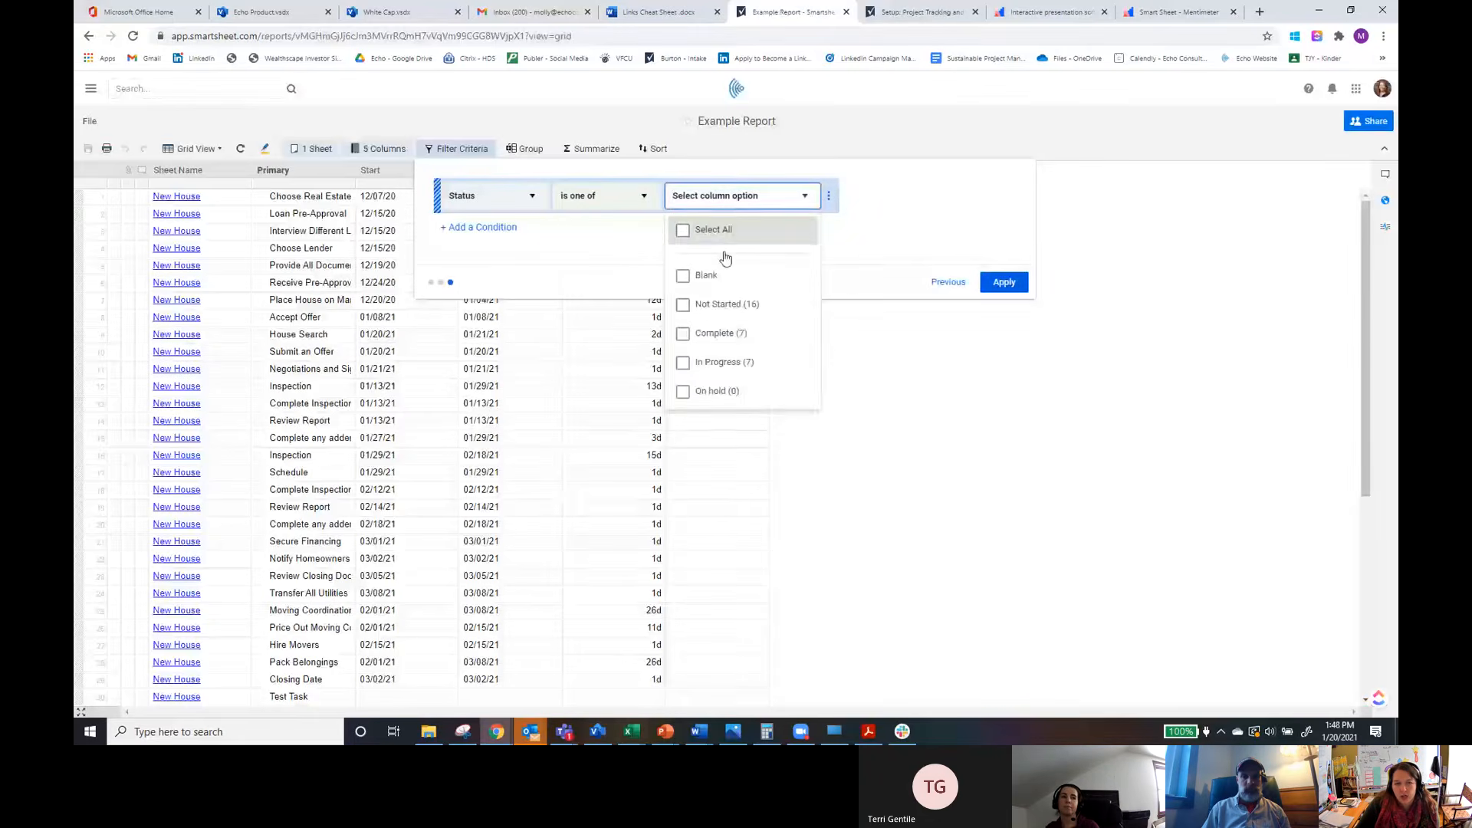
{"action": "left_click", "coordinate": [682, 307]}
{"action": "left_click", "coordinate": [1002, 281]}
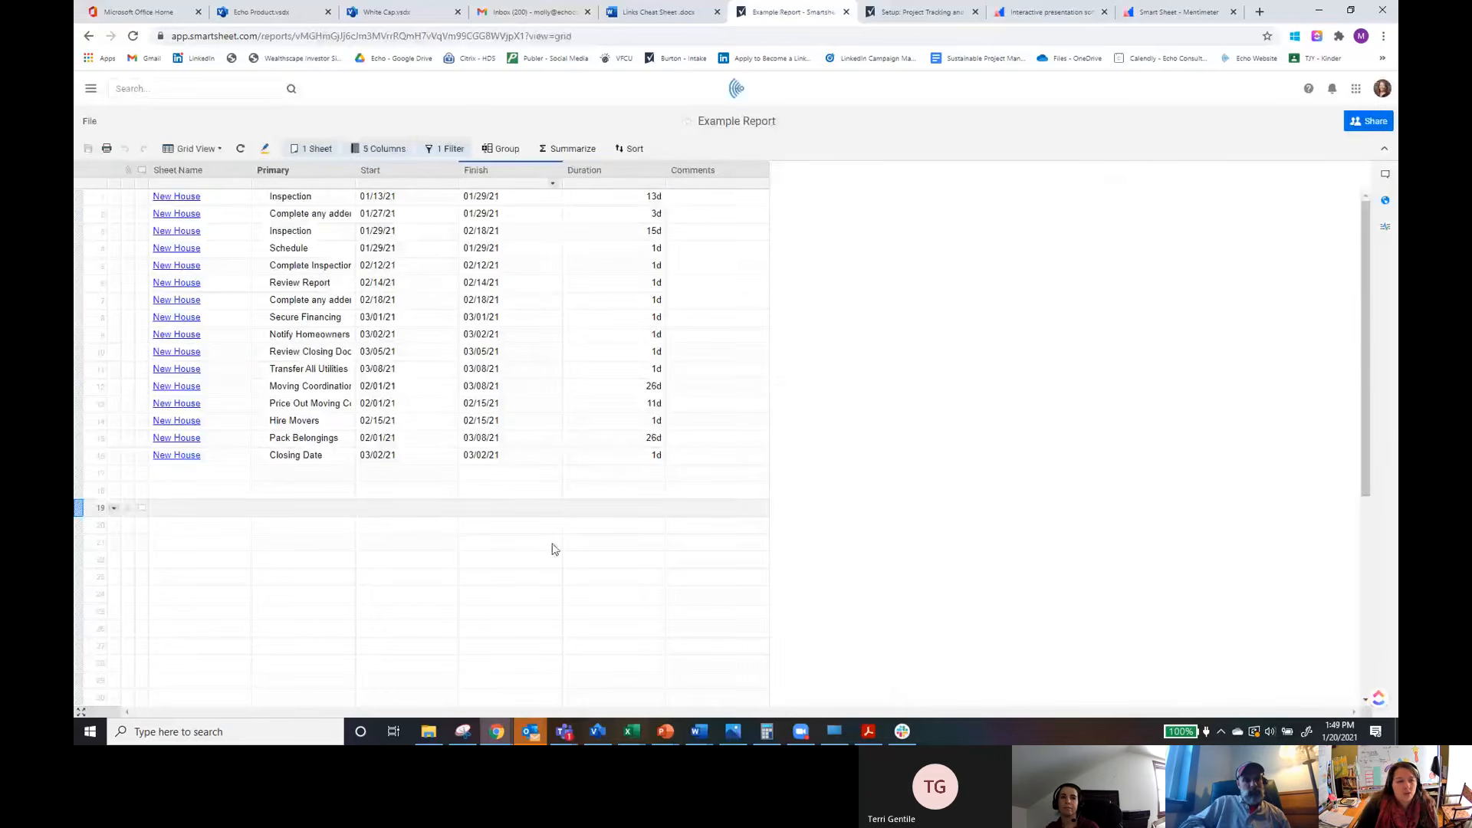
Step: Group the report rows by Buy/Sell Side in ascending order
{"action": "left_click", "coordinate": [506, 151]}
{"action": "left_click", "coordinate": [579, 202]}
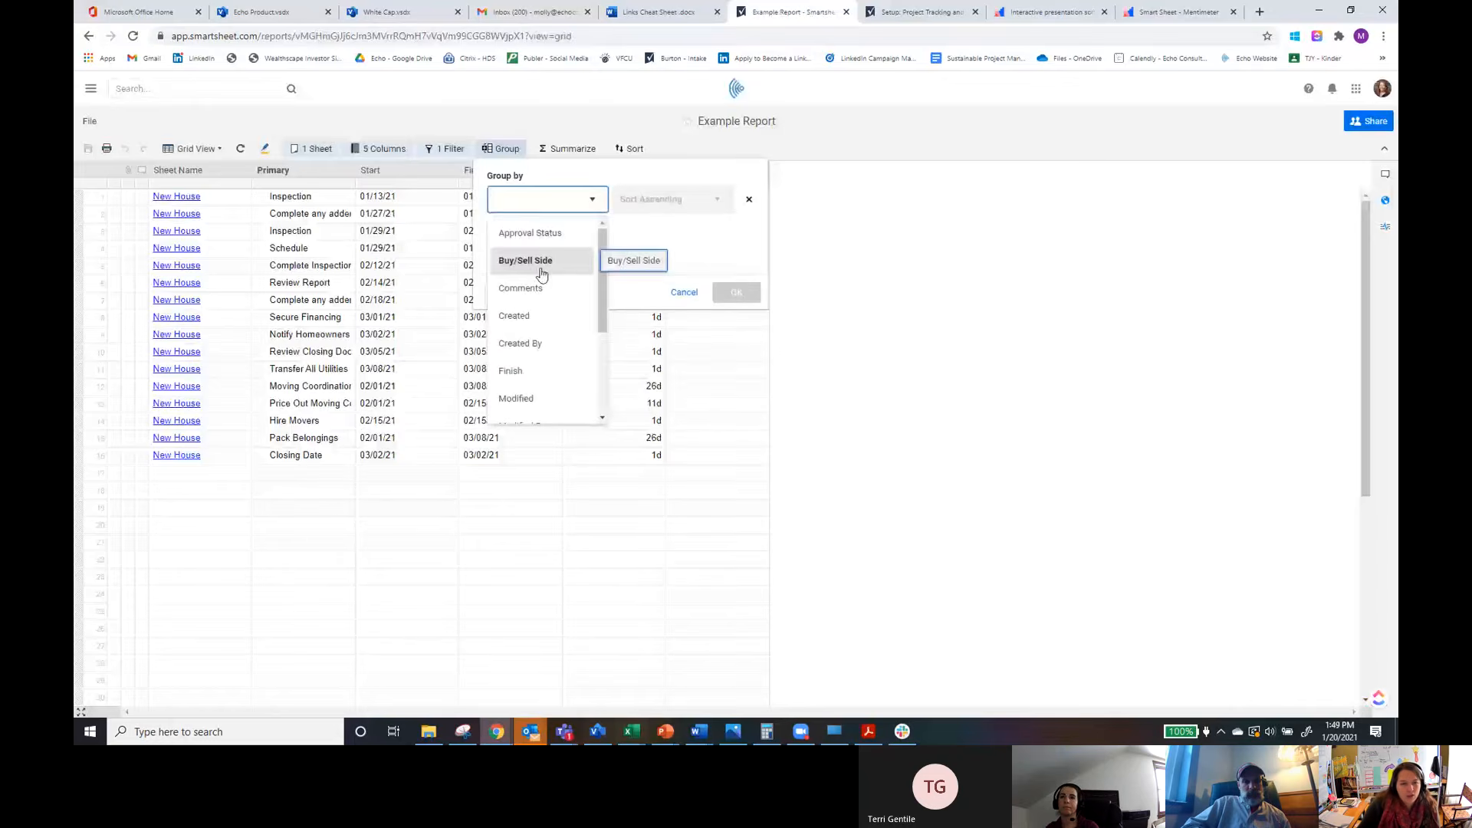
{"action": "left_click", "coordinate": [515, 262]}
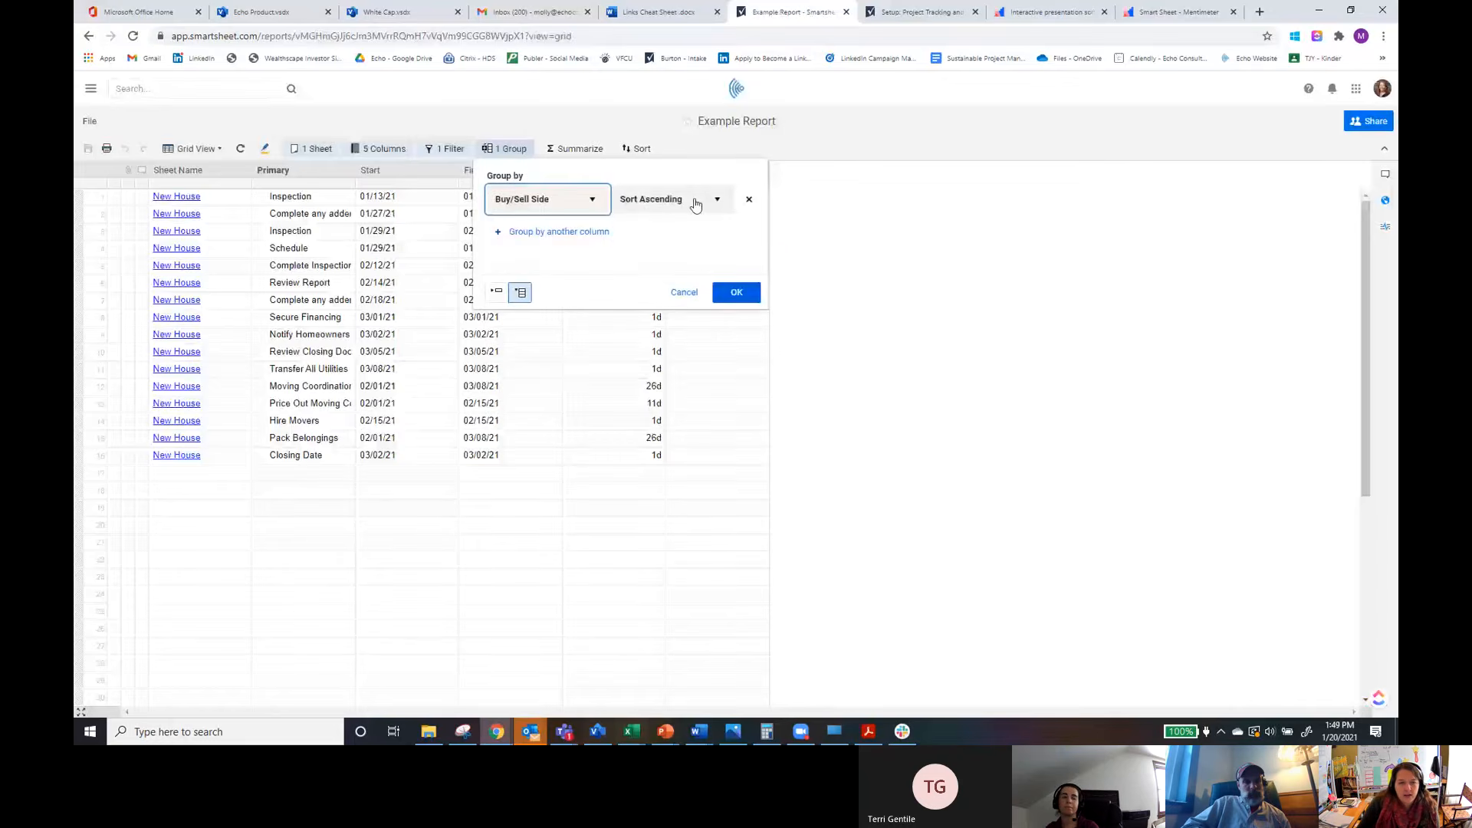
{"action": "left_click", "coordinate": [738, 295]}
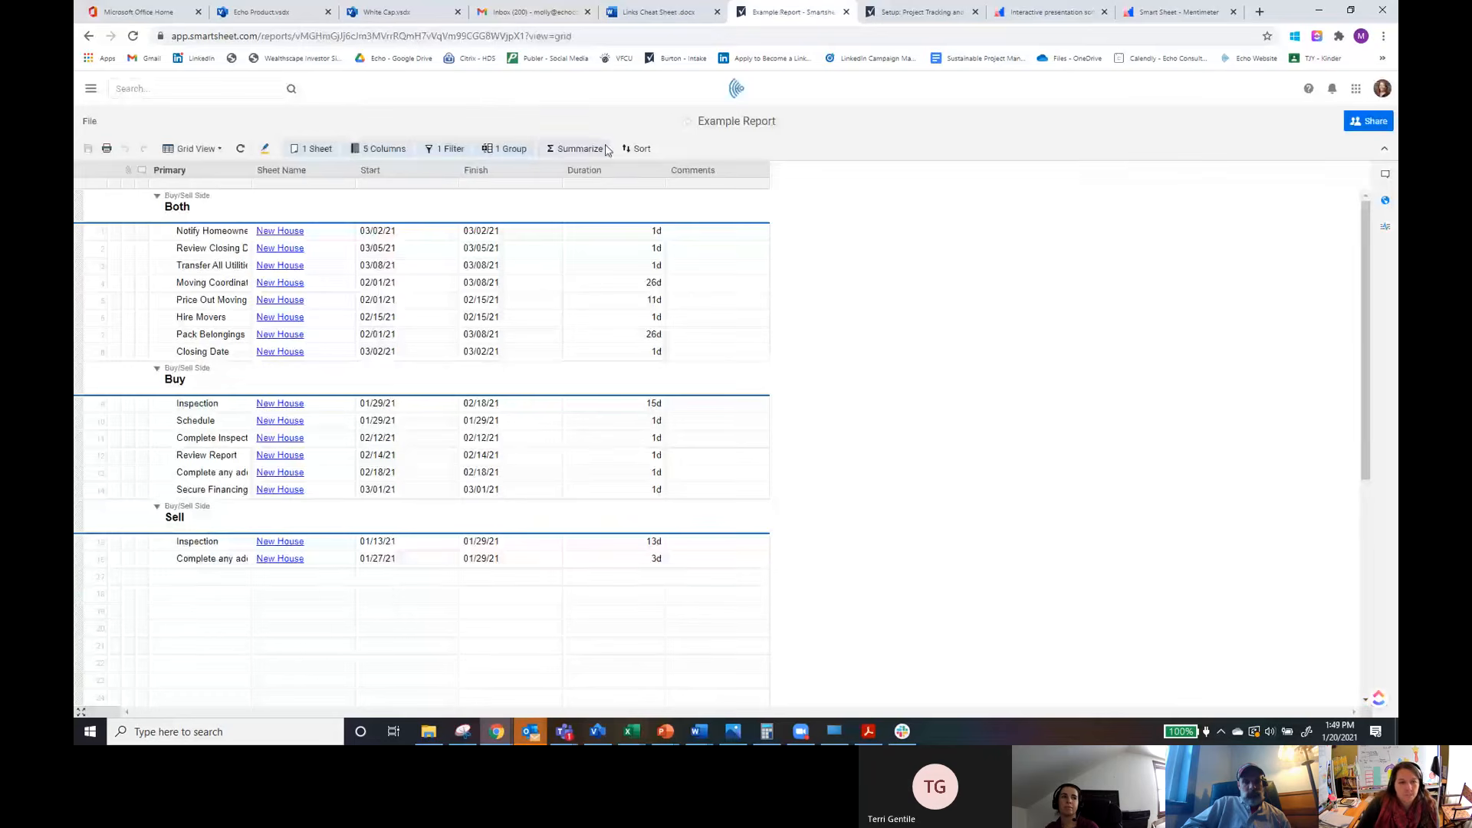
Step: Summarize the report's Duration column by Average
{"action": "left_click", "coordinate": [578, 150]}
{"action": "left_click", "coordinate": [656, 201]}
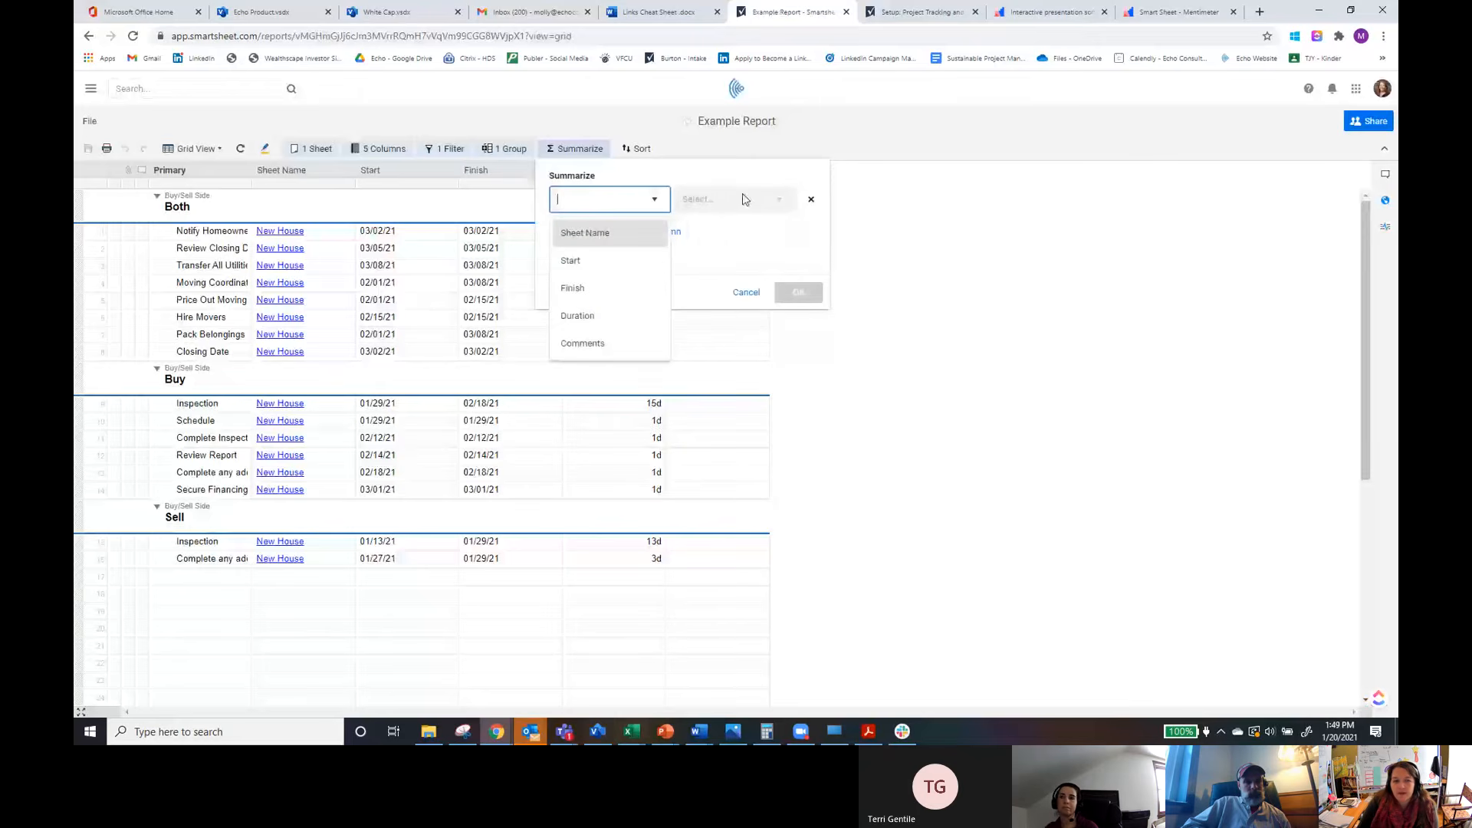
{"action": "left_click", "coordinate": [577, 316]}
{"action": "left_click", "coordinate": [779, 201]}
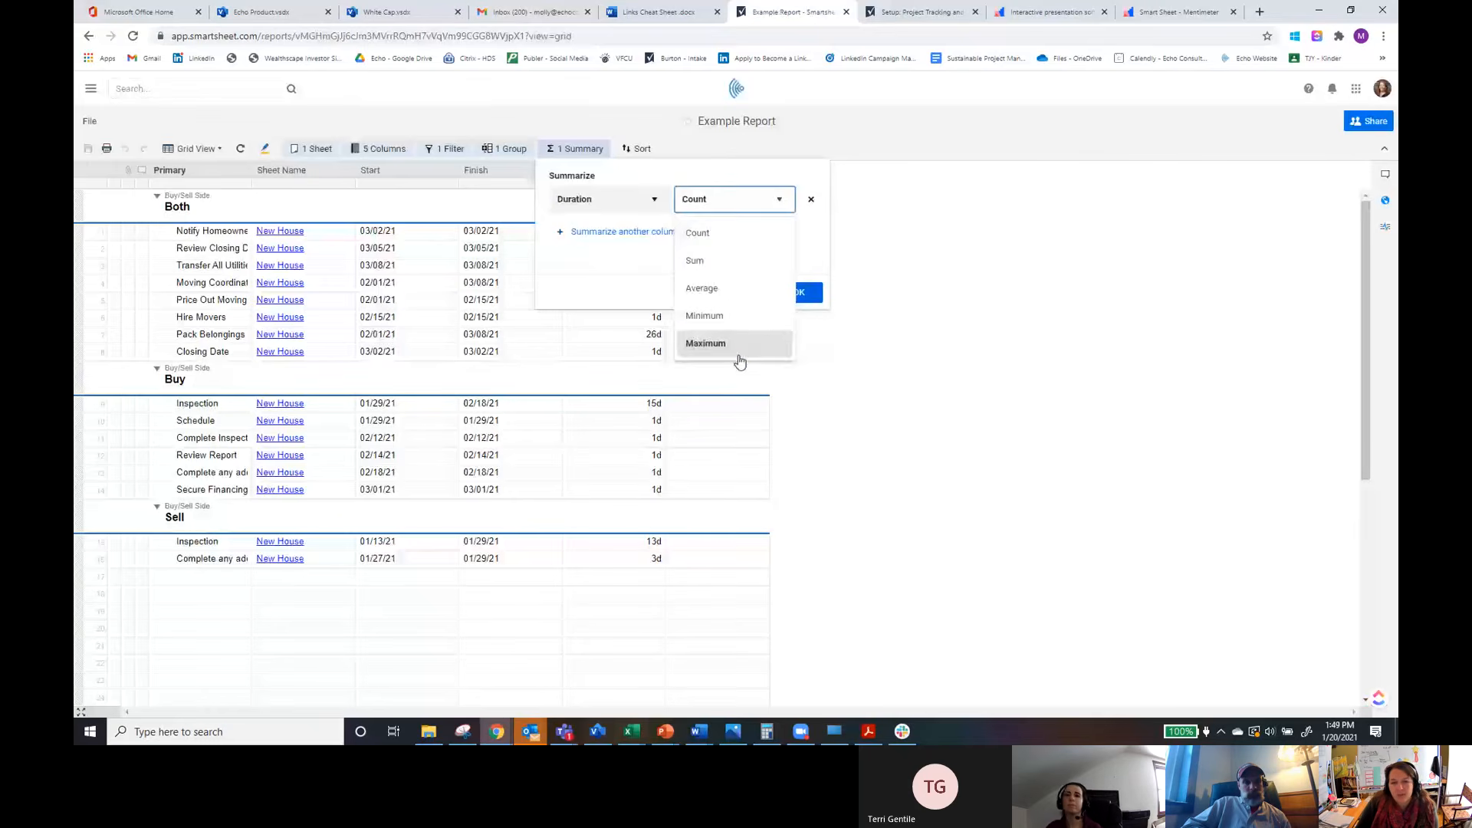
{"action": "left_click", "coordinate": [732, 288]}
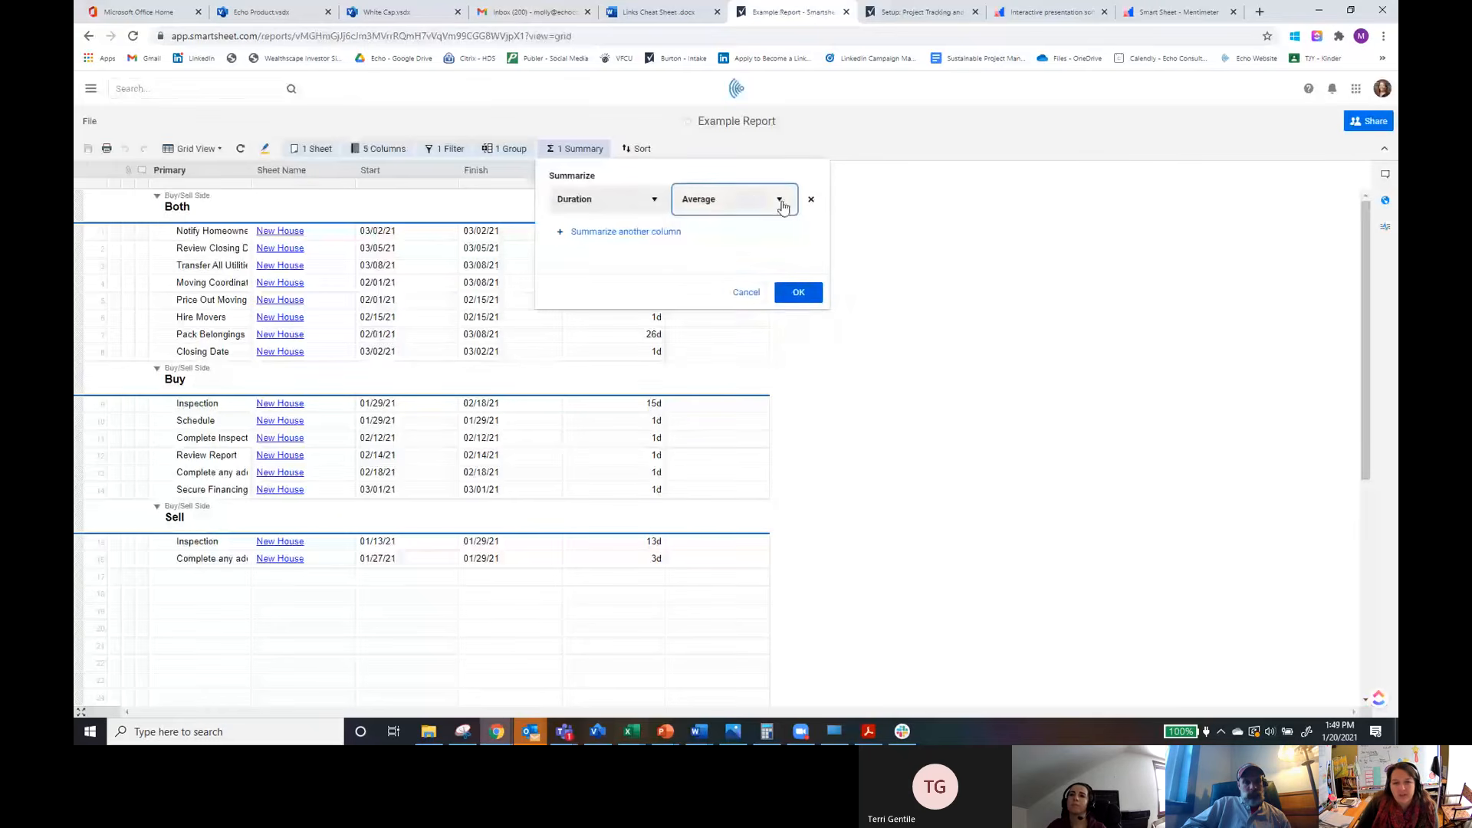
{"action": "left_click", "coordinate": [802, 295]}
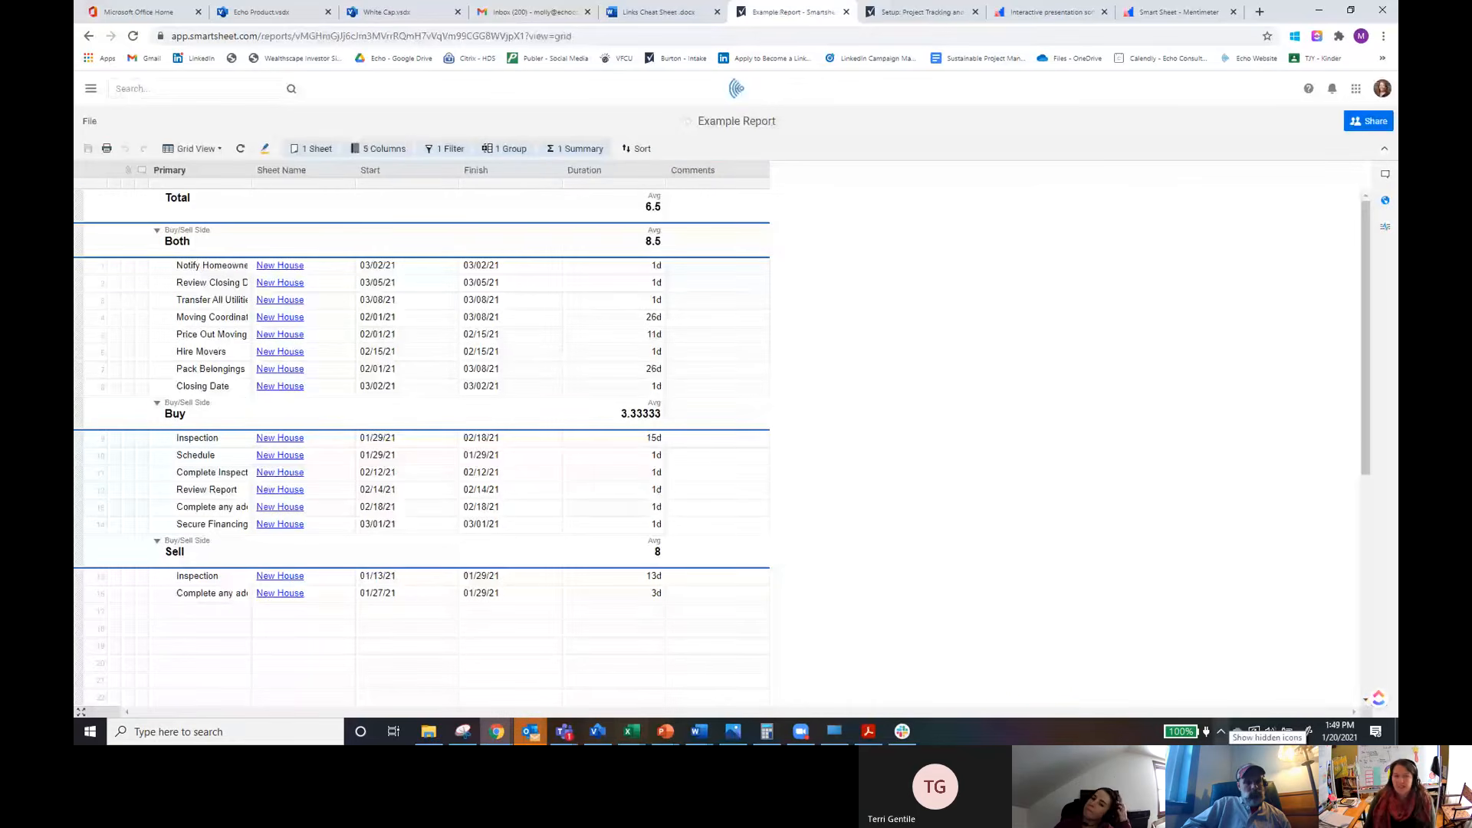
Step: Switch the report to Gantt view
{"action": "left_click", "coordinate": [636, 151]}
{"action": "left_click", "coordinate": [636, 151]}
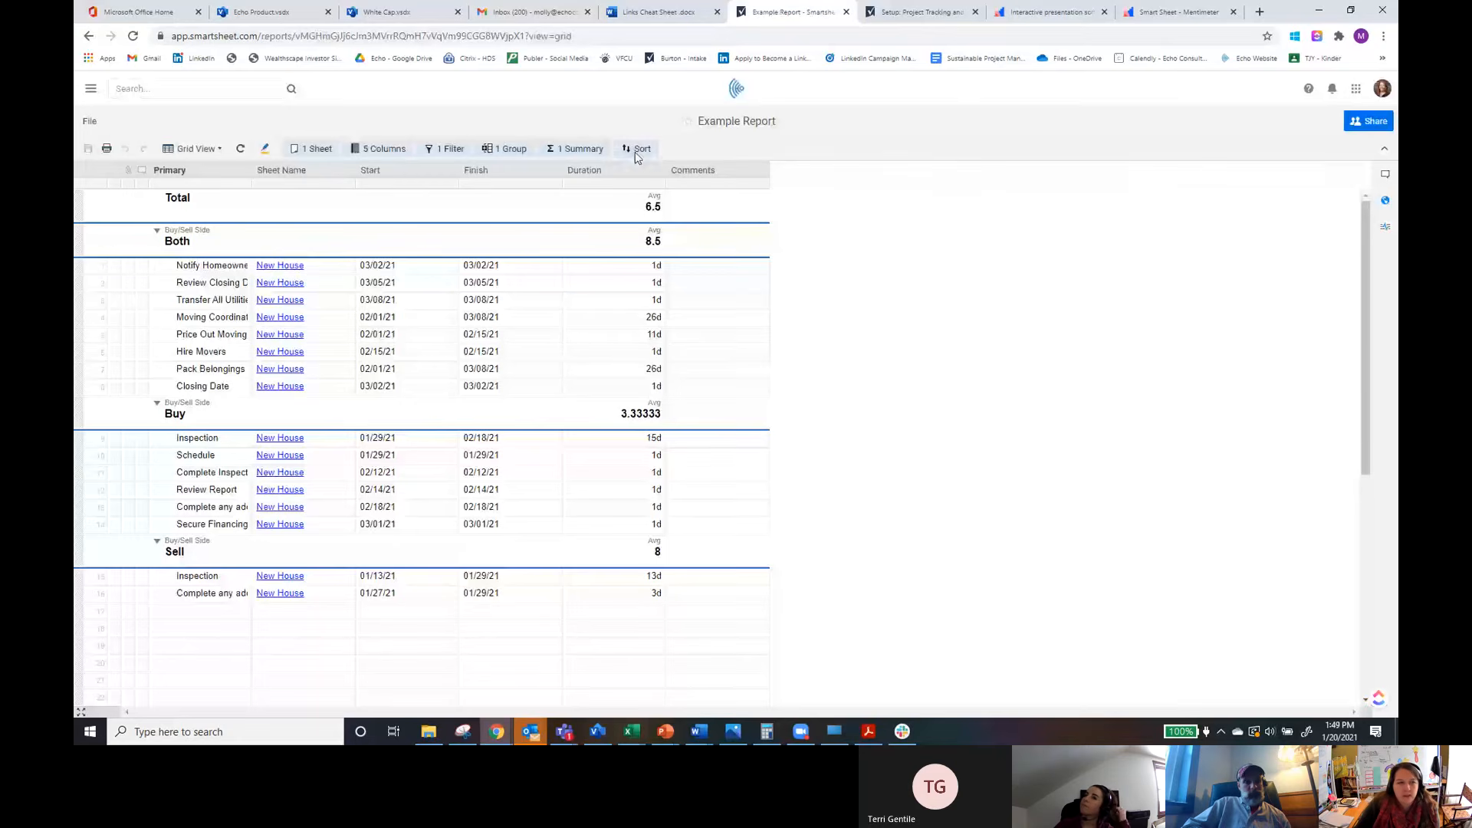
{"action": "left_click", "coordinate": [217, 149]}
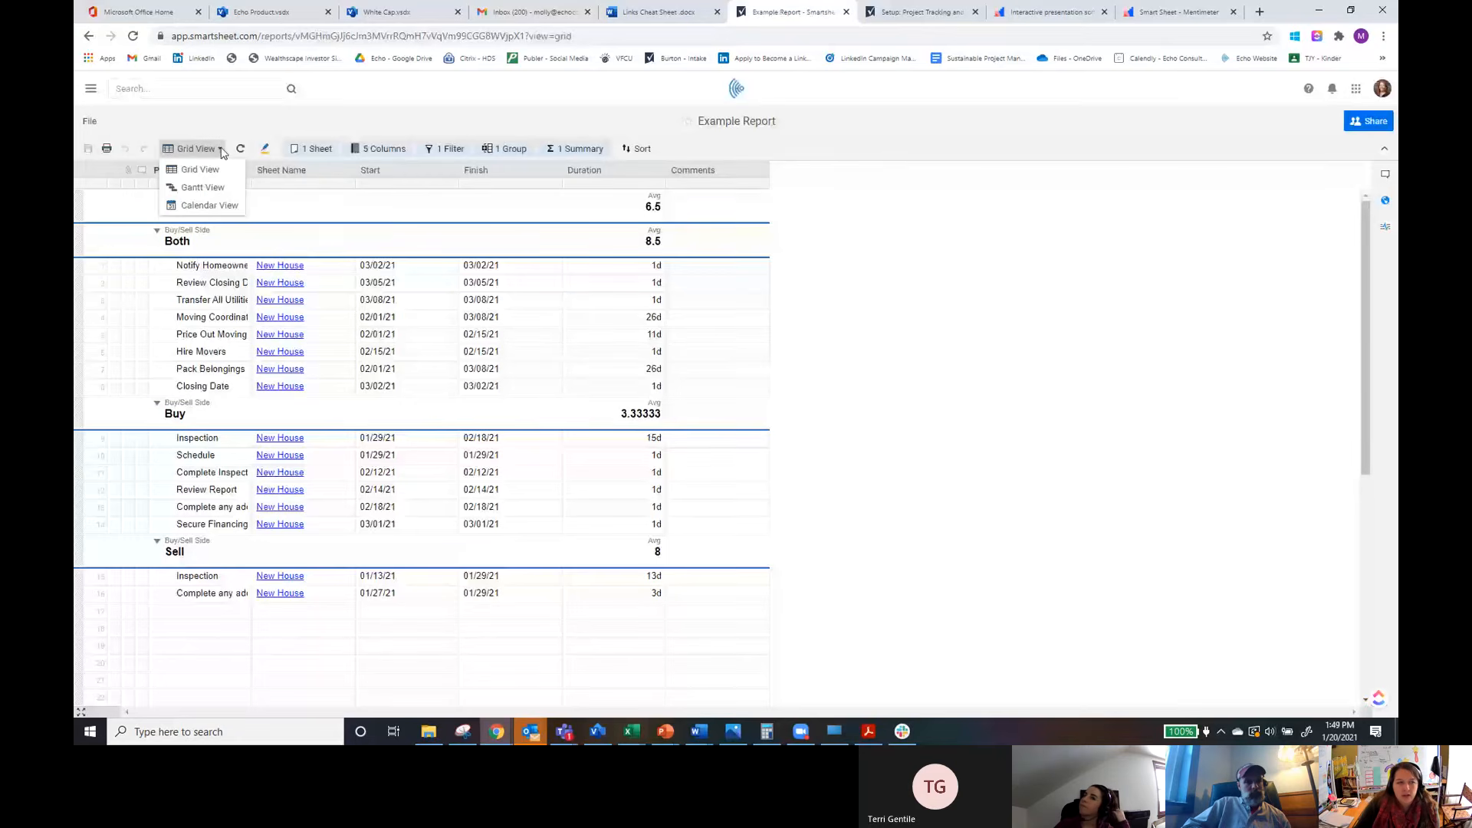
{"action": "left_click", "coordinate": [204, 188]}
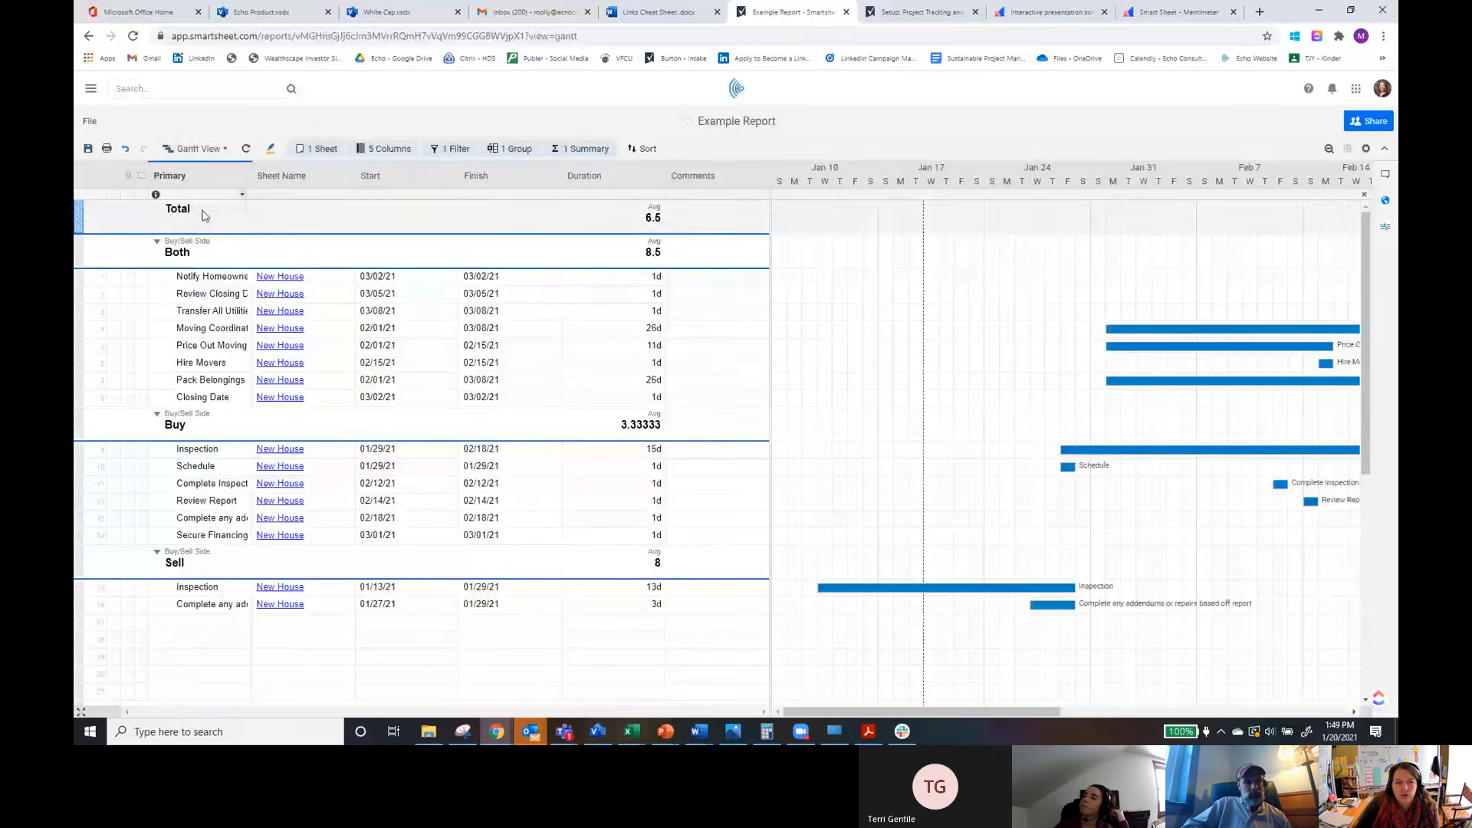
Step: Switch the report to Calendar view
{"action": "left_click", "coordinate": [196, 149]}
{"action": "left_click", "coordinate": [215, 208]}
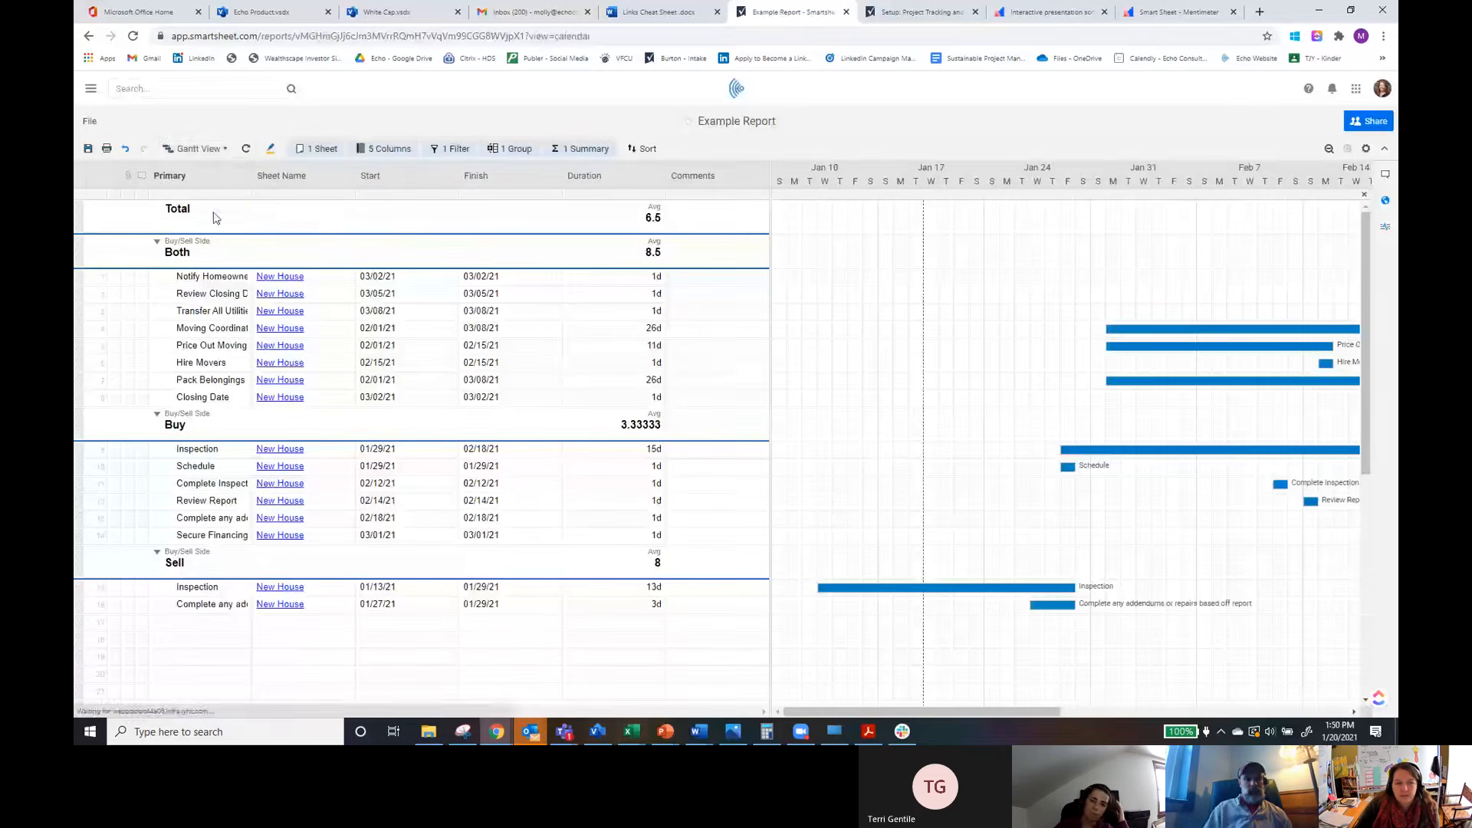
{"action": "left_click", "coordinate": [900, 279]}
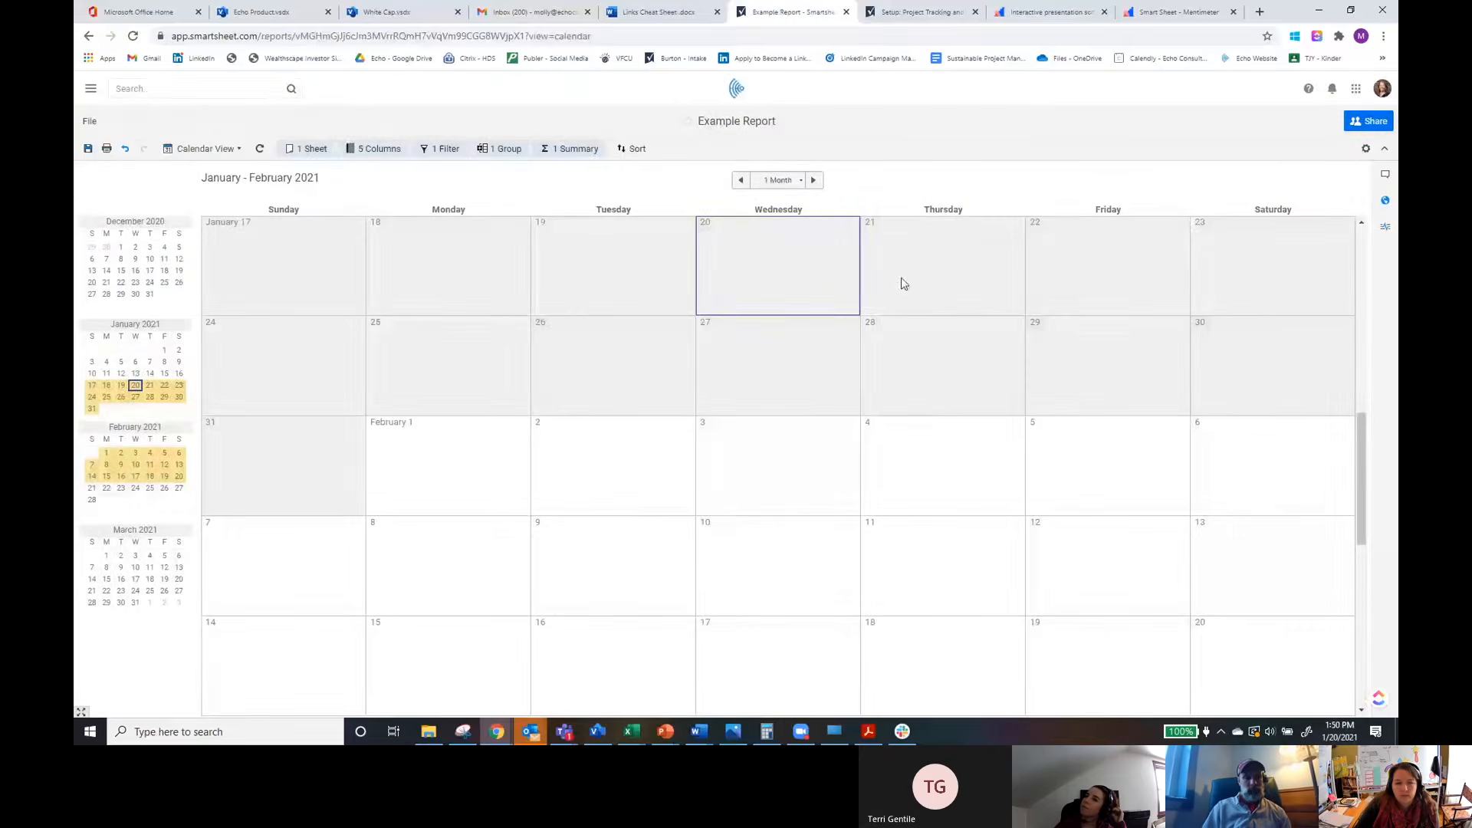
Step: Leave the report, saving its changes
{"action": "left_click", "coordinate": [93, 34]}
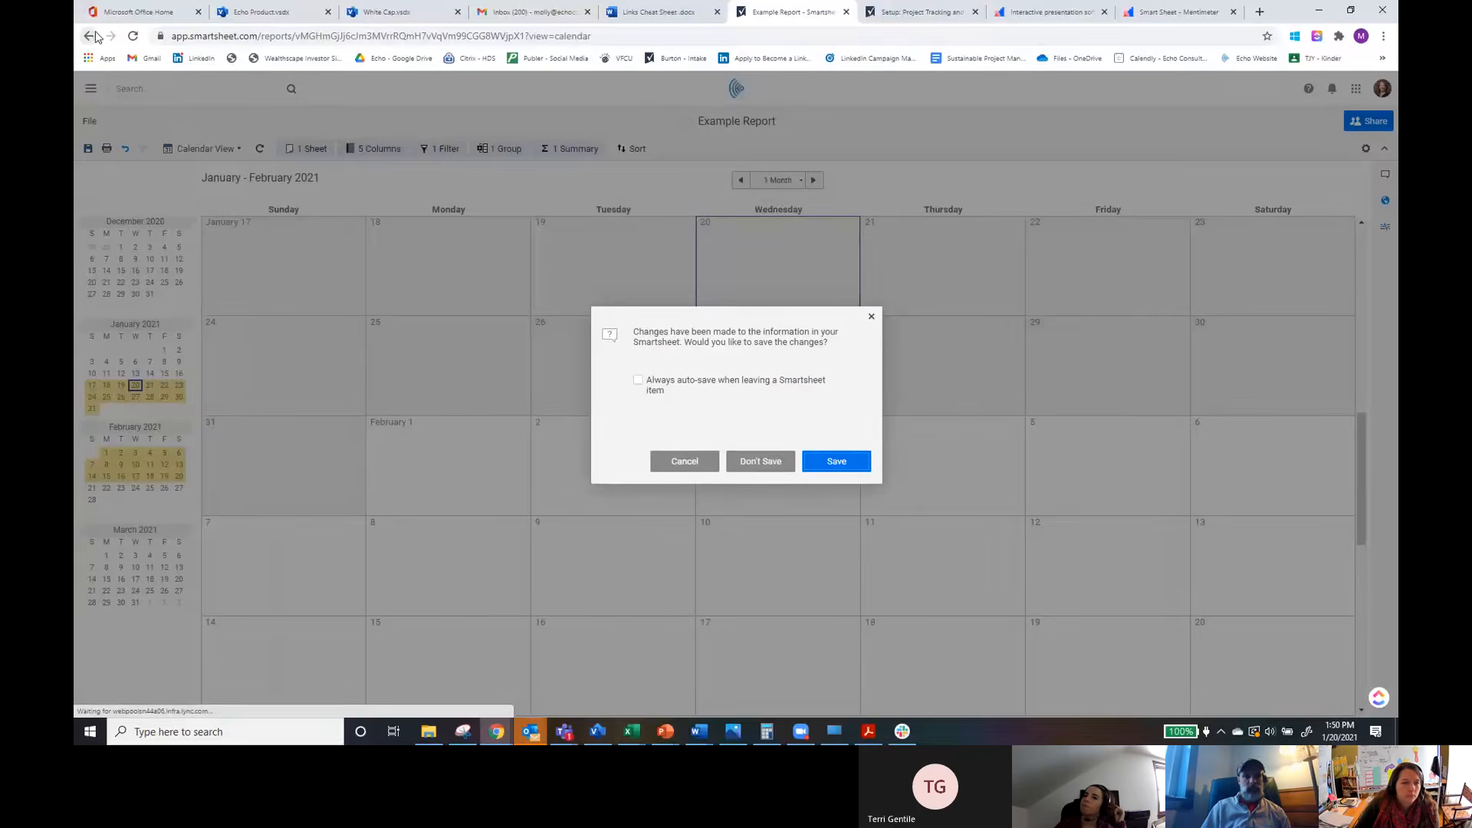
{"action": "left_click", "coordinate": [838, 462]}
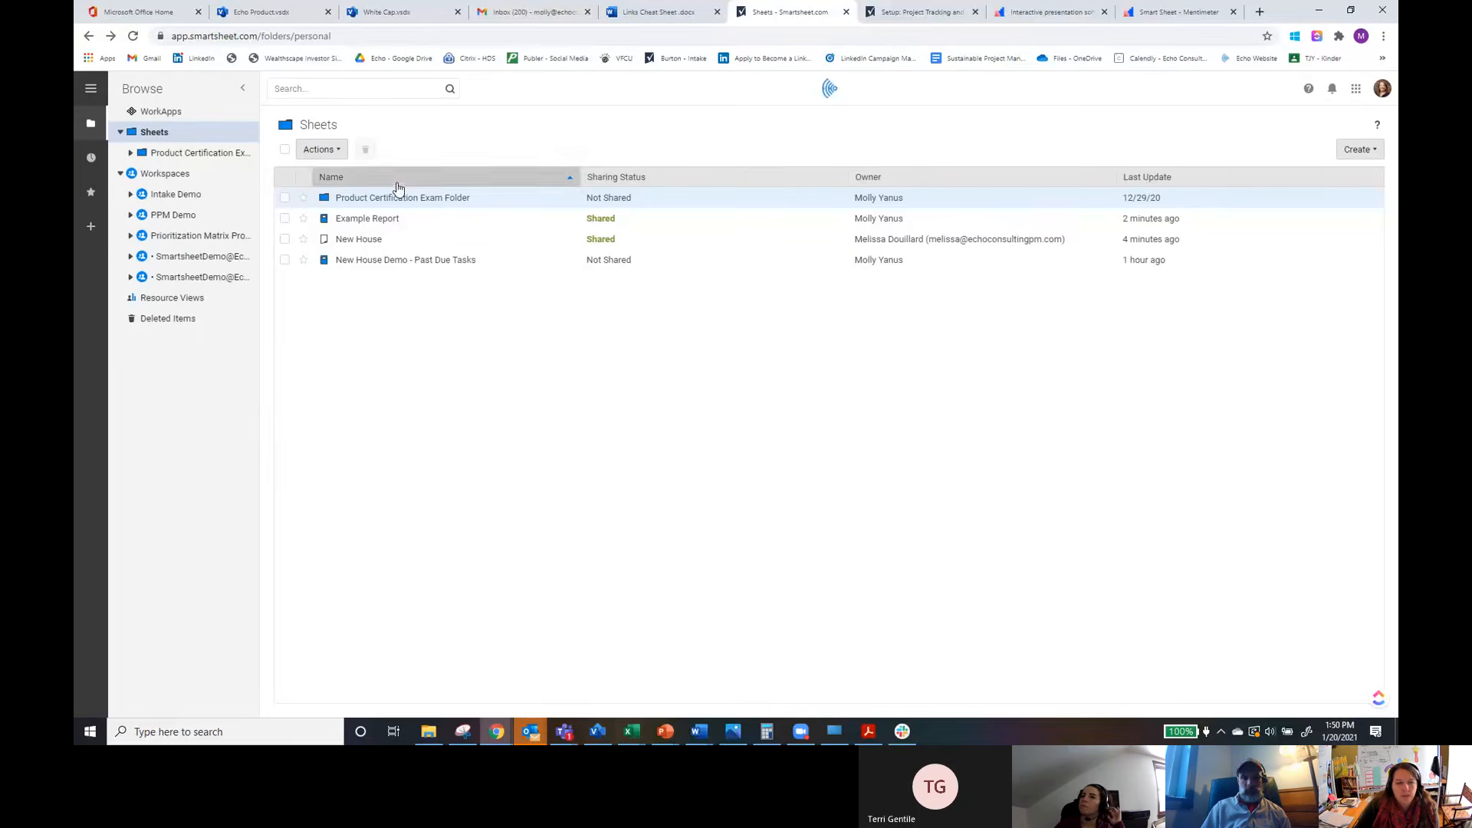
Step: Open the New House Demo - Past Due Tasks report and review its Finish is in the past filter
{"action": "left_click", "coordinate": [402, 261]}
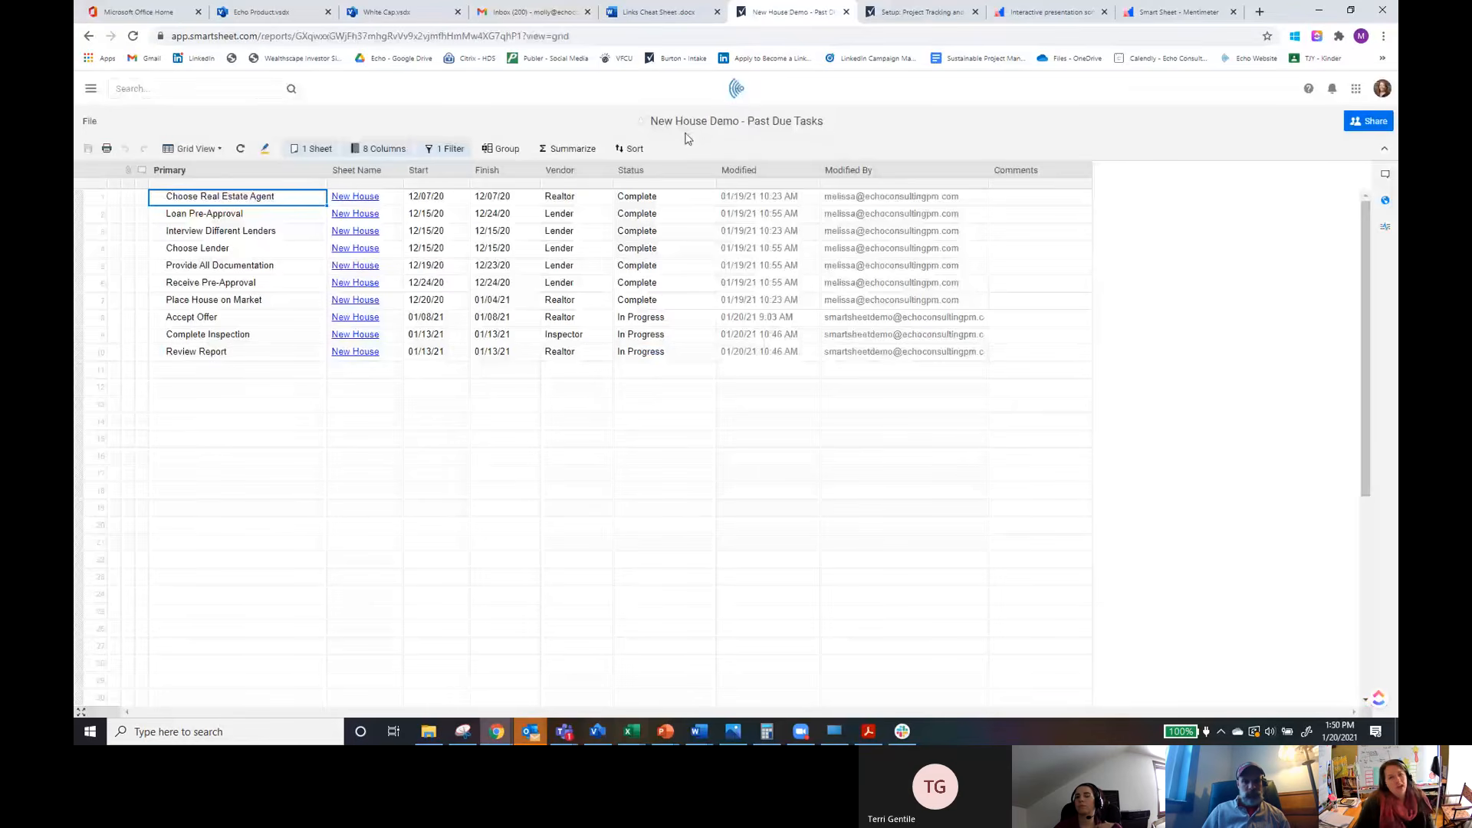
{"action": "left_click", "coordinate": [447, 151]}
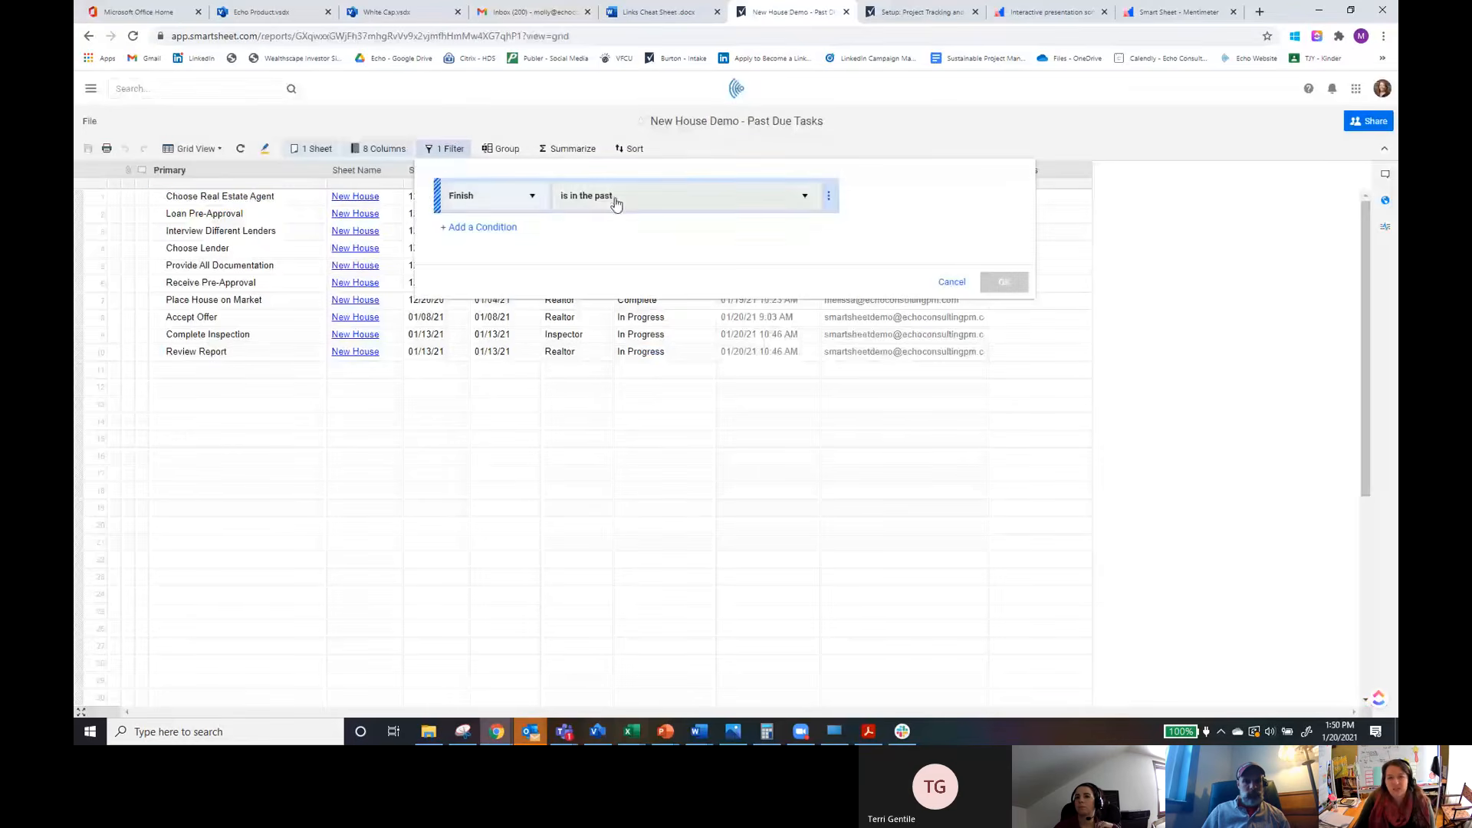
{"action": "left_click", "coordinate": [952, 282]}
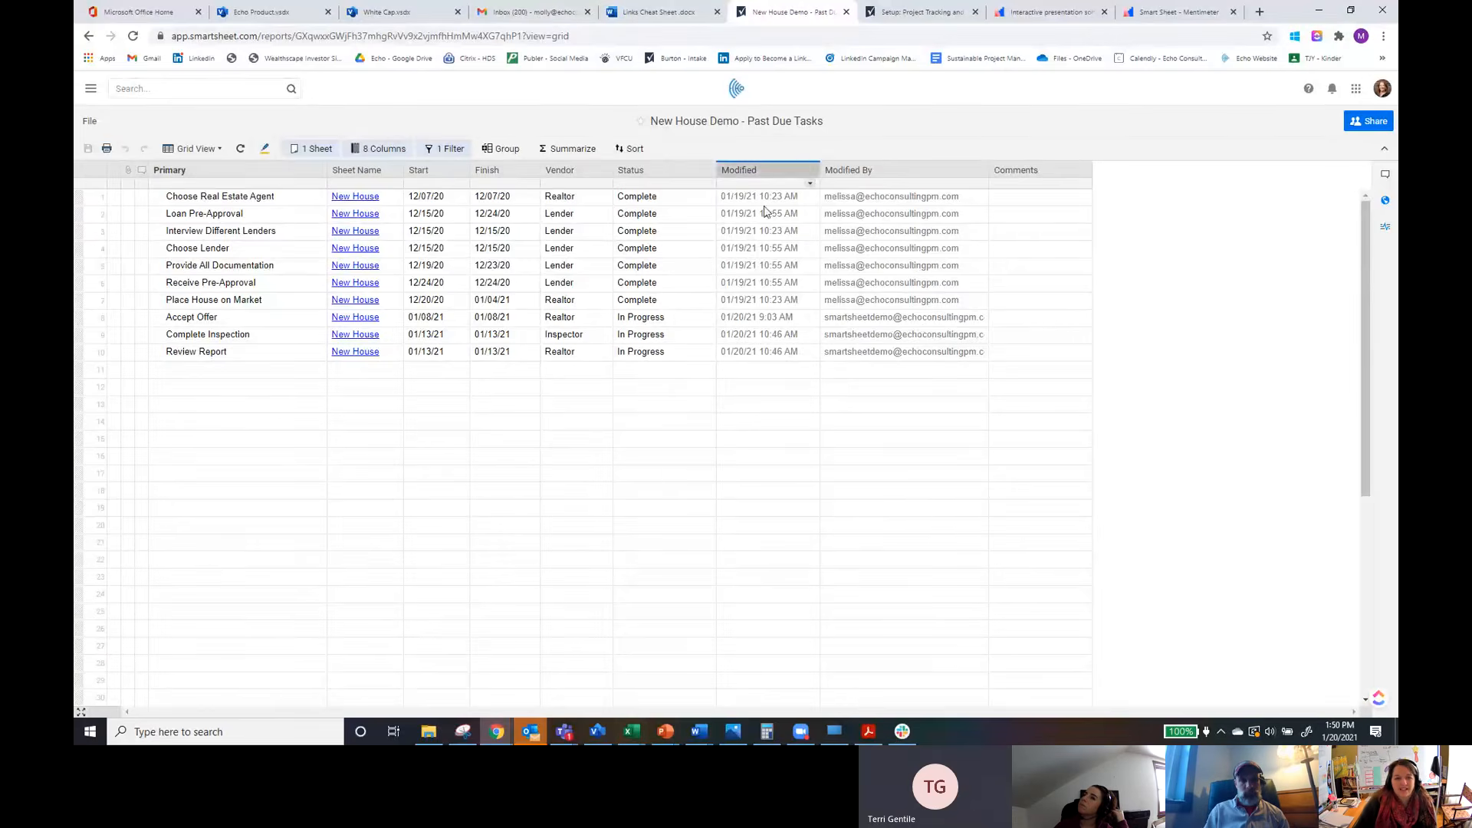
Step: Add a second report filter condition so Status is not one of Complete, and apply it
{"action": "left_click", "coordinate": [448, 151]}
{"action": "left_click", "coordinate": [483, 228]}
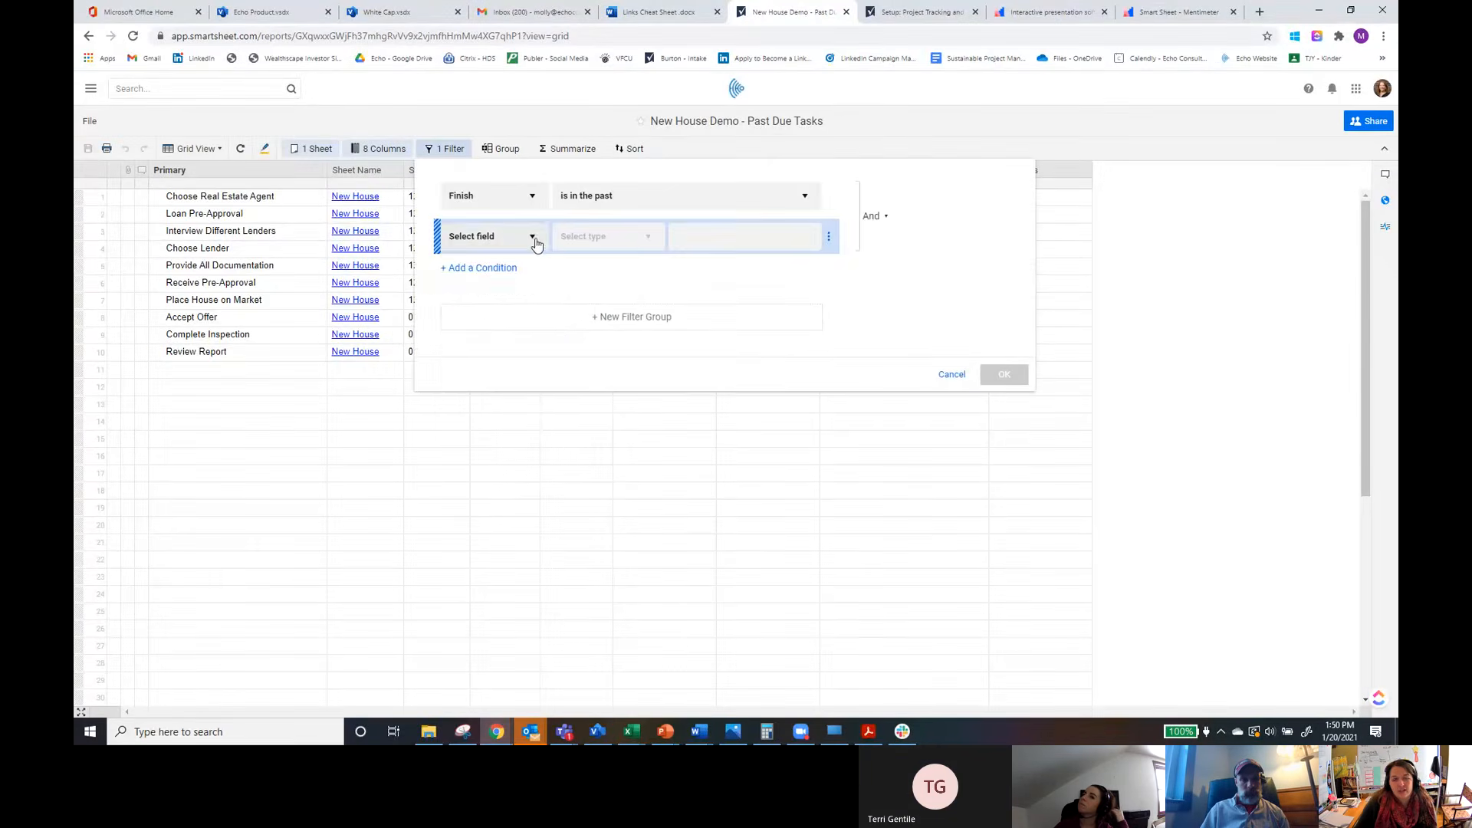
{"action": "left_click", "coordinate": [533, 238]}
{"action": "scroll", "coordinate": [506, 384], "scroll_direction": "down", "scroll_amount": 5}
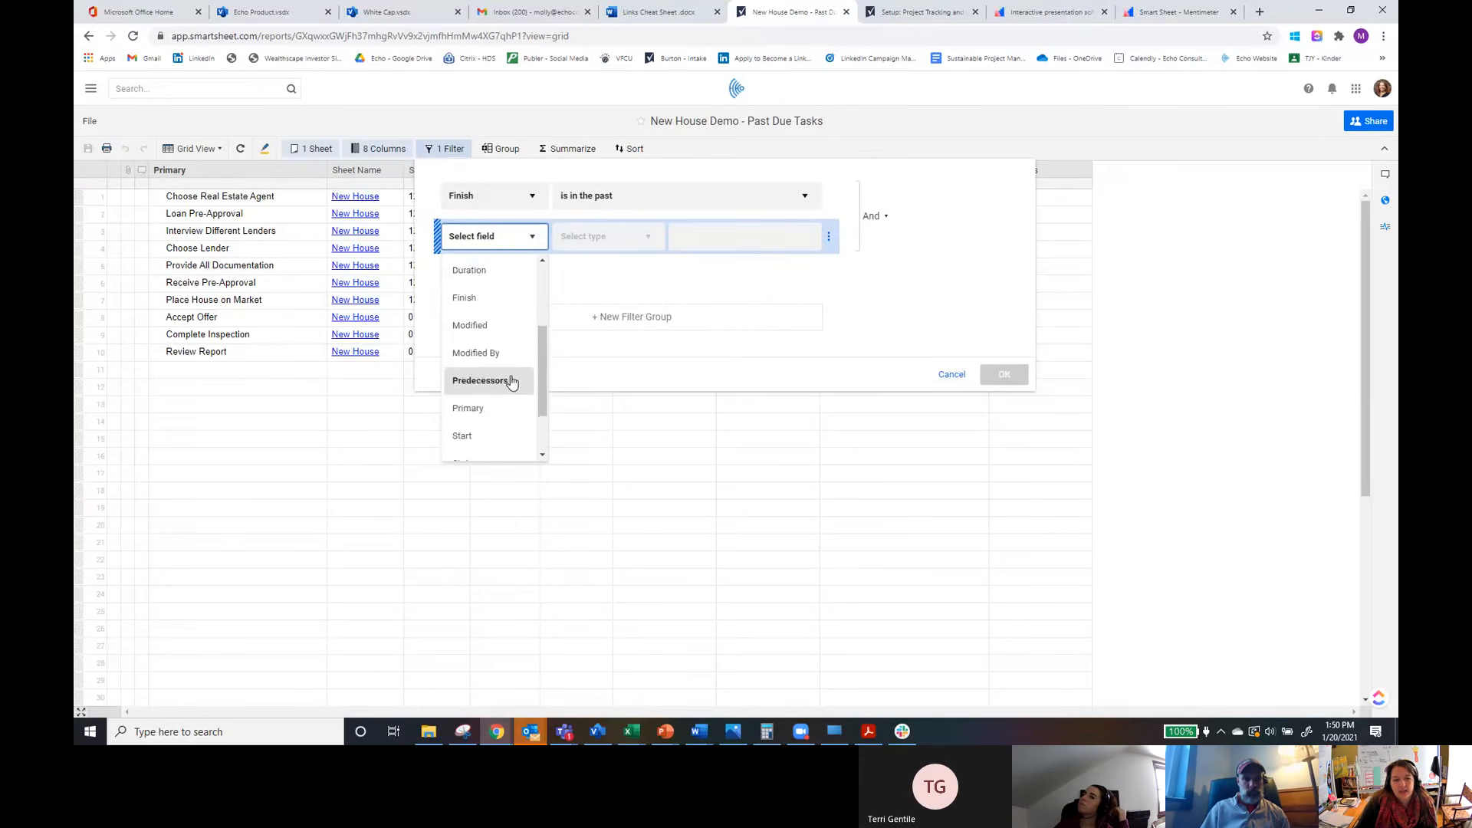
{"action": "left_click", "coordinate": [484, 393]}
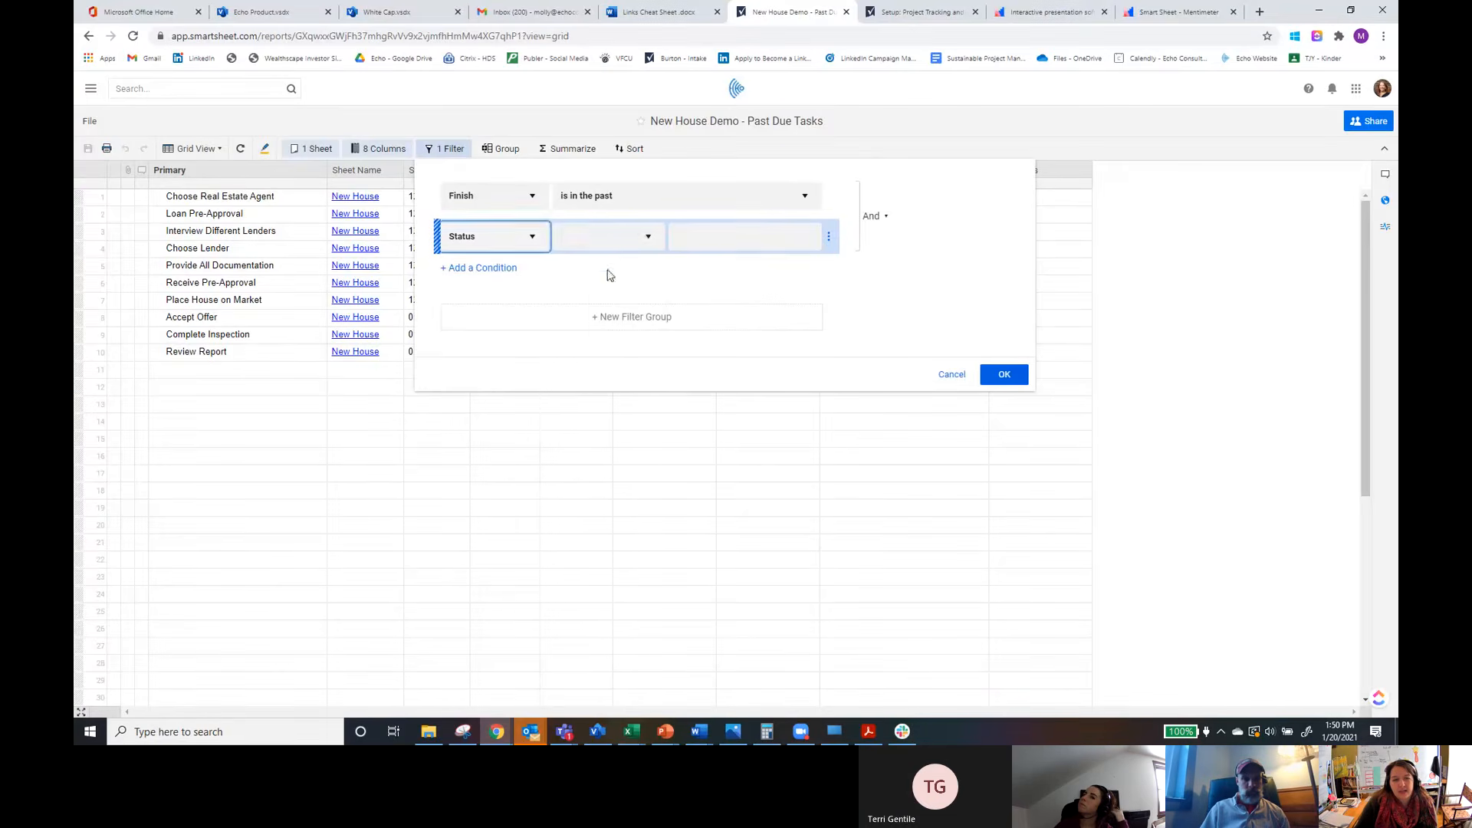
{"action": "left_click", "coordinate": [648, 244]}
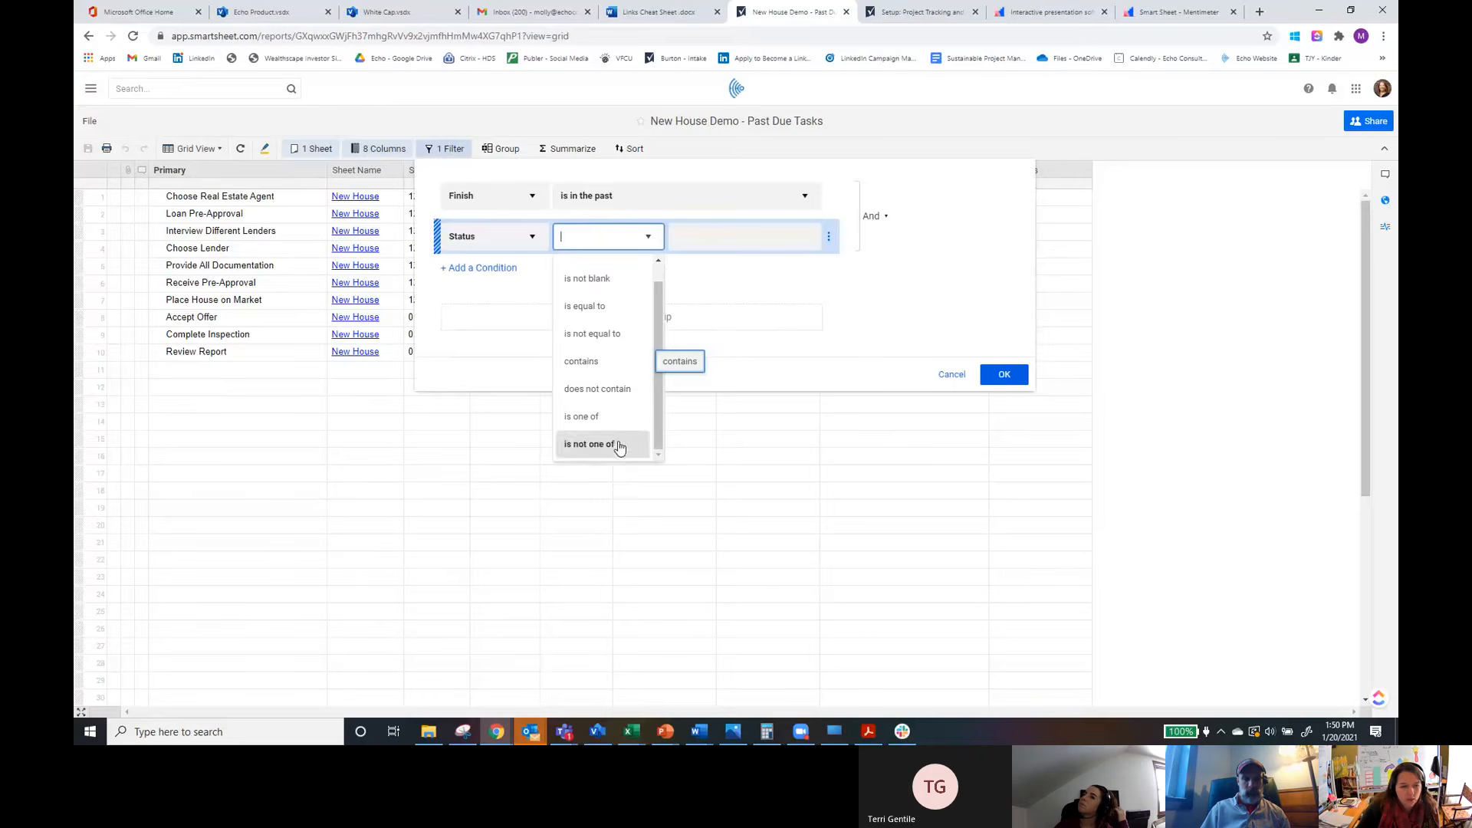
{"action": "left_click", "coordinate": [611, 419]}
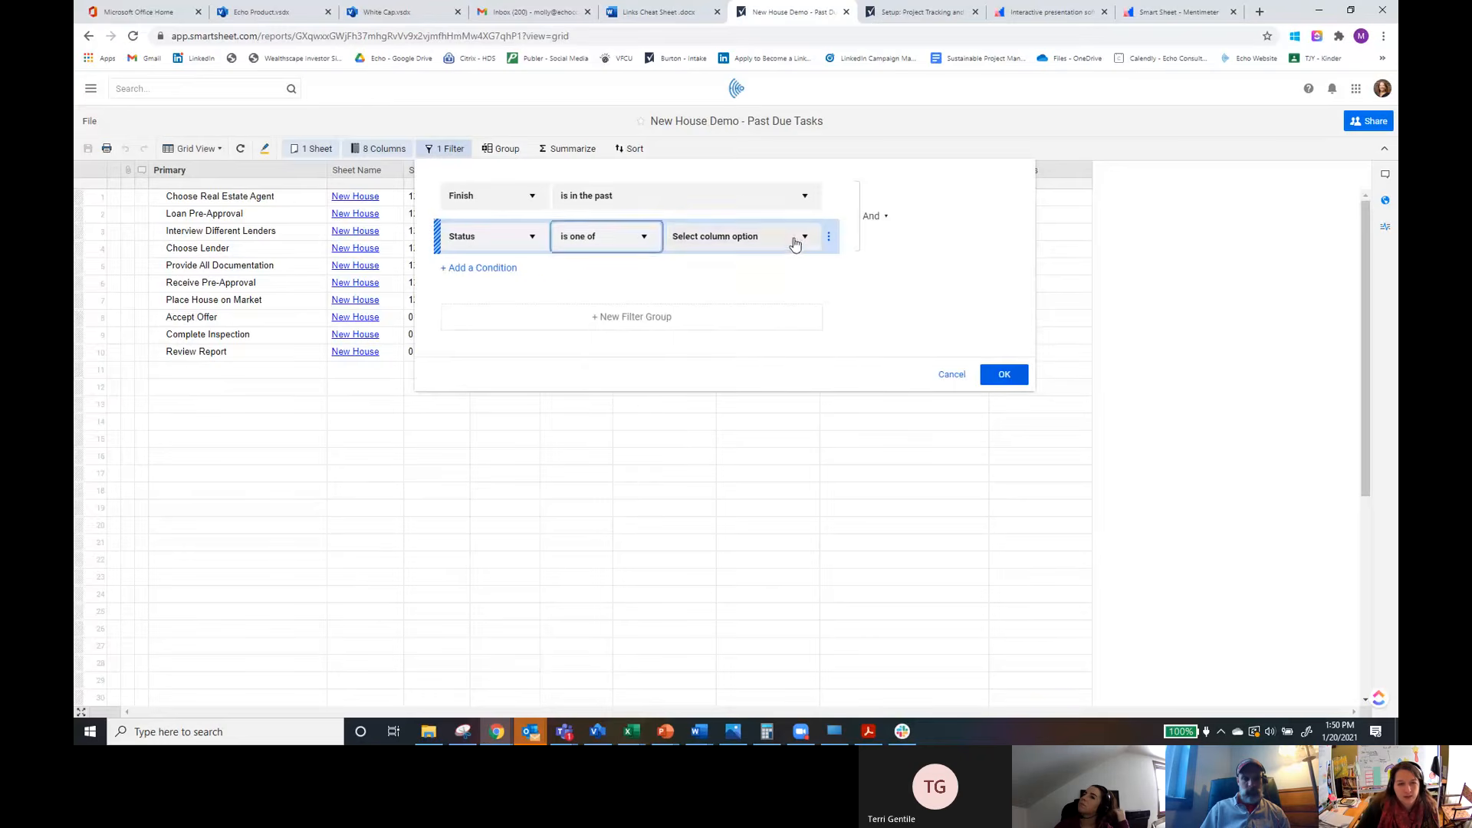
{"action": "left_click", "coordinate": [792, 240]}
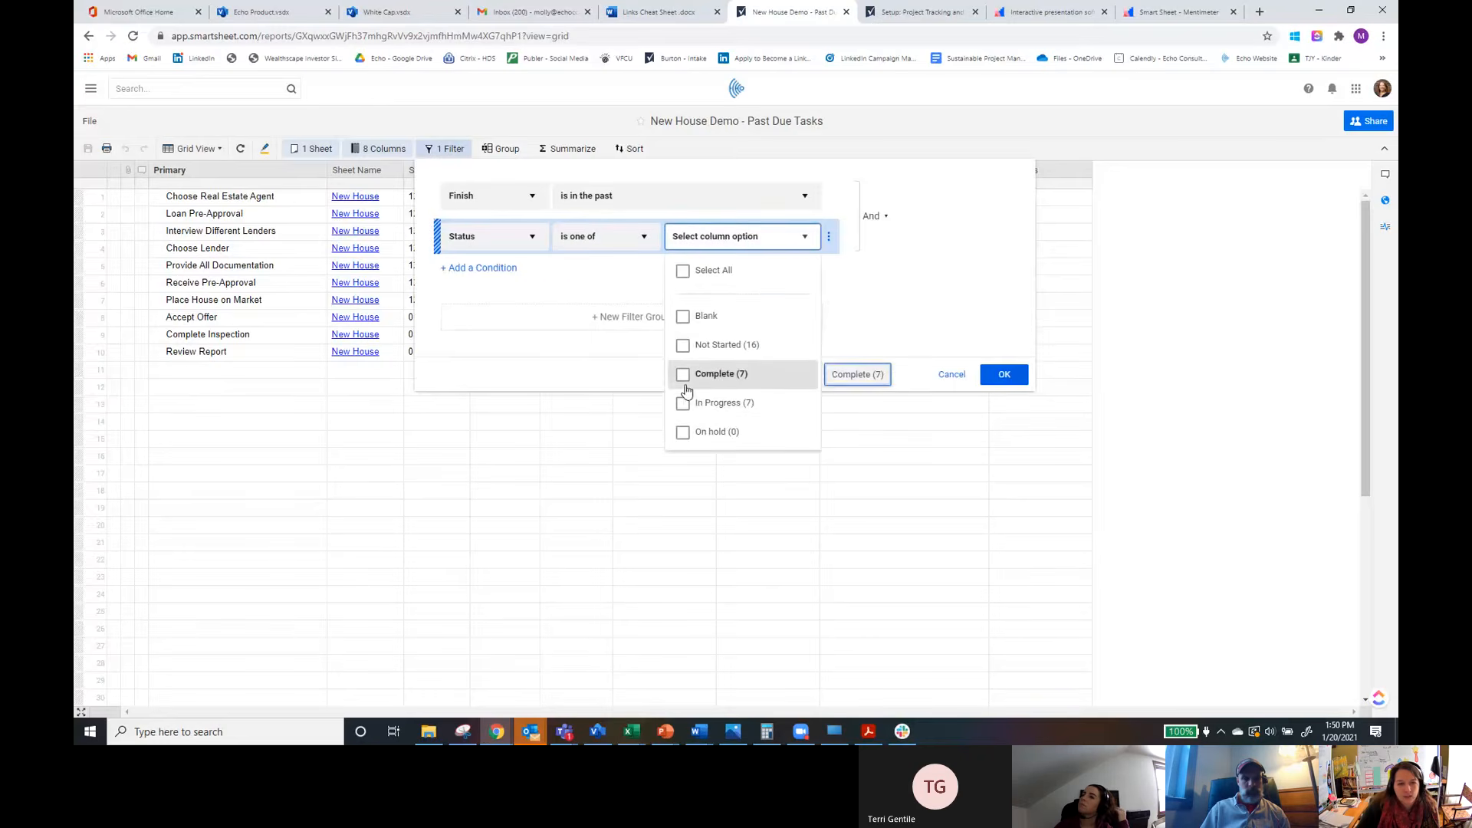
{"action": "left_click", "coordinate": [643, 237]}
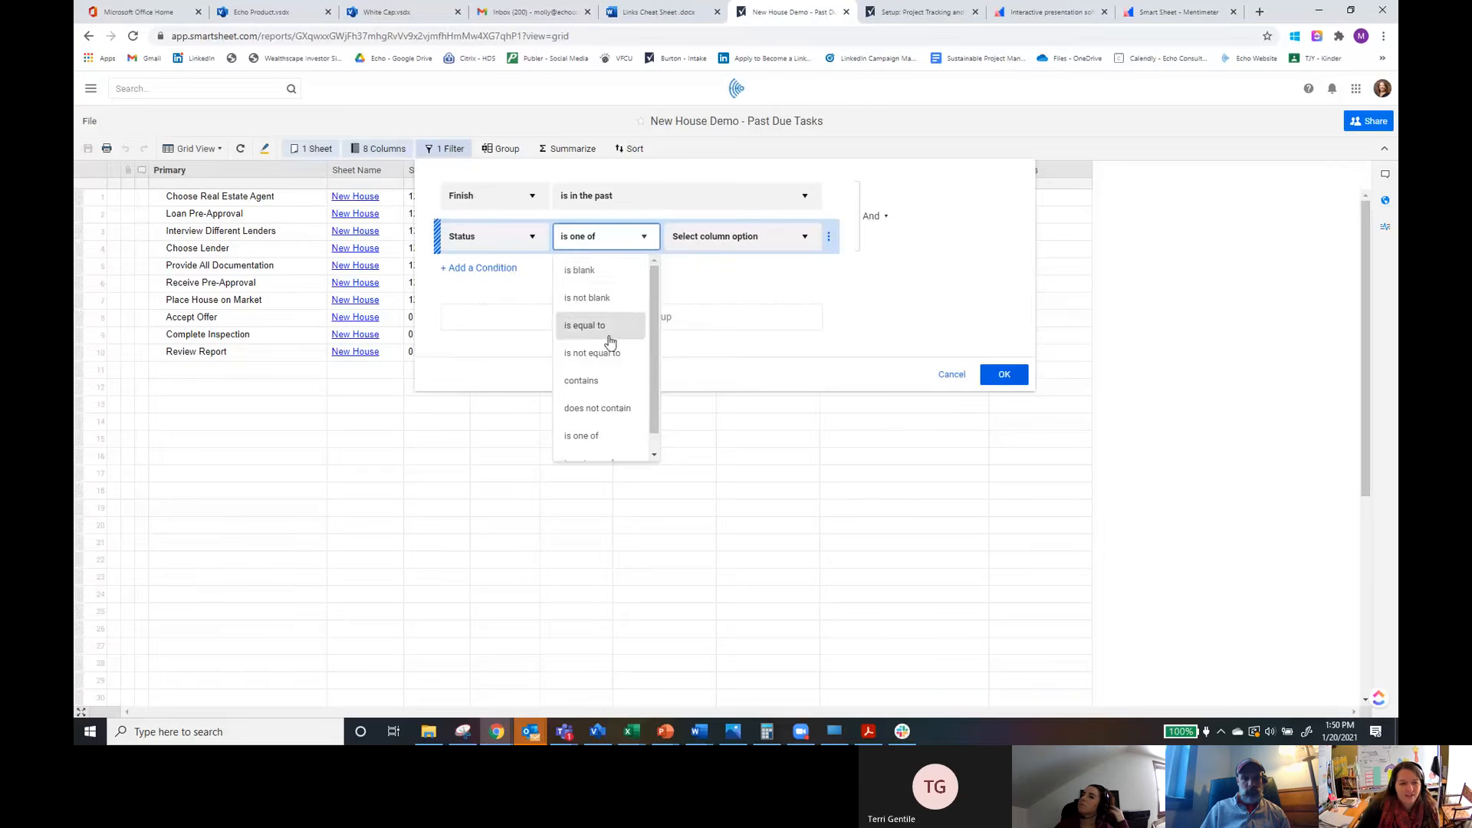
{"action": "left_click", "coordinate": [596, 452]}
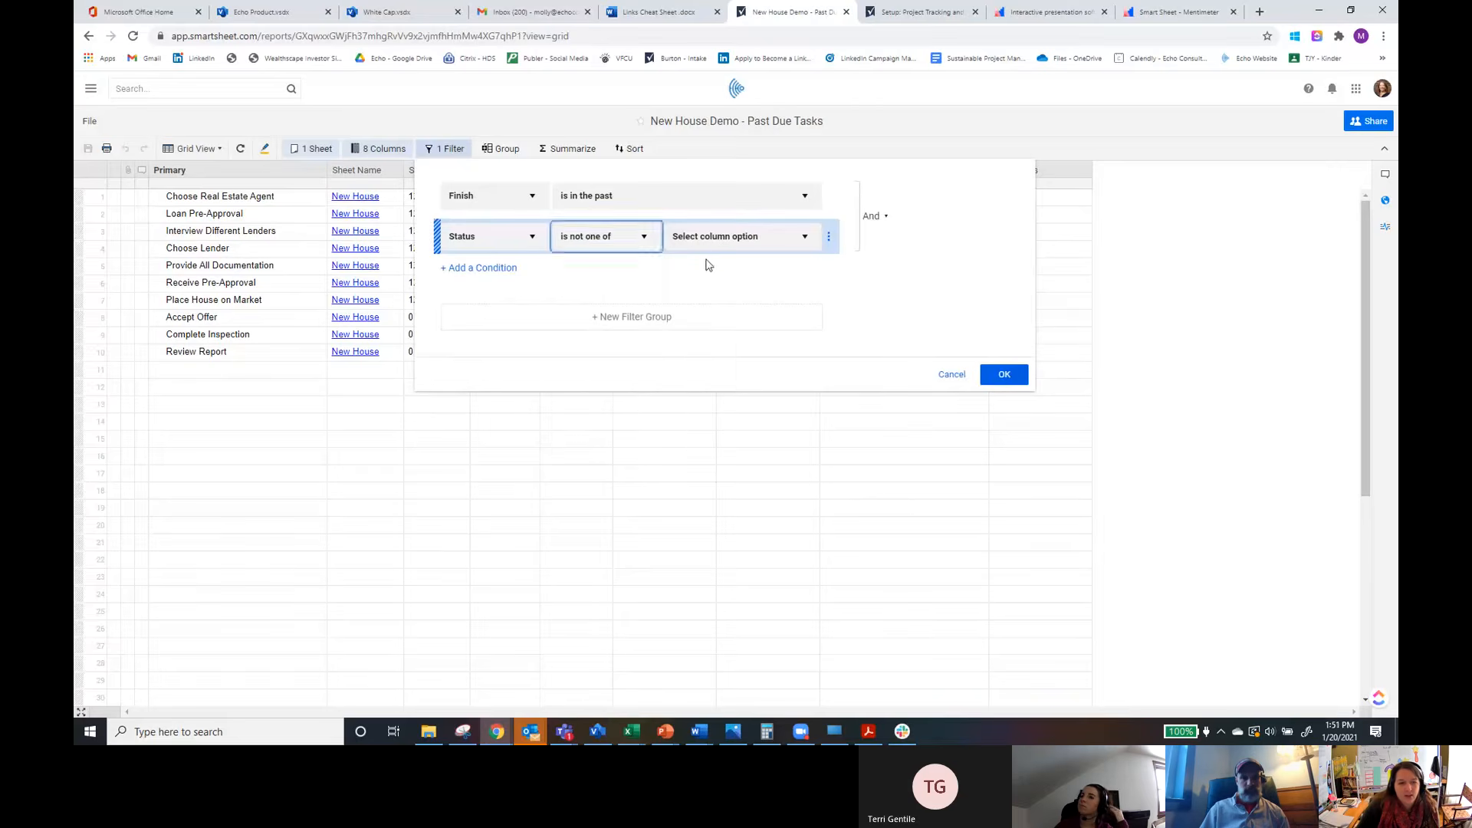
{"action": "left_click", "coordinate": [720, 238]}
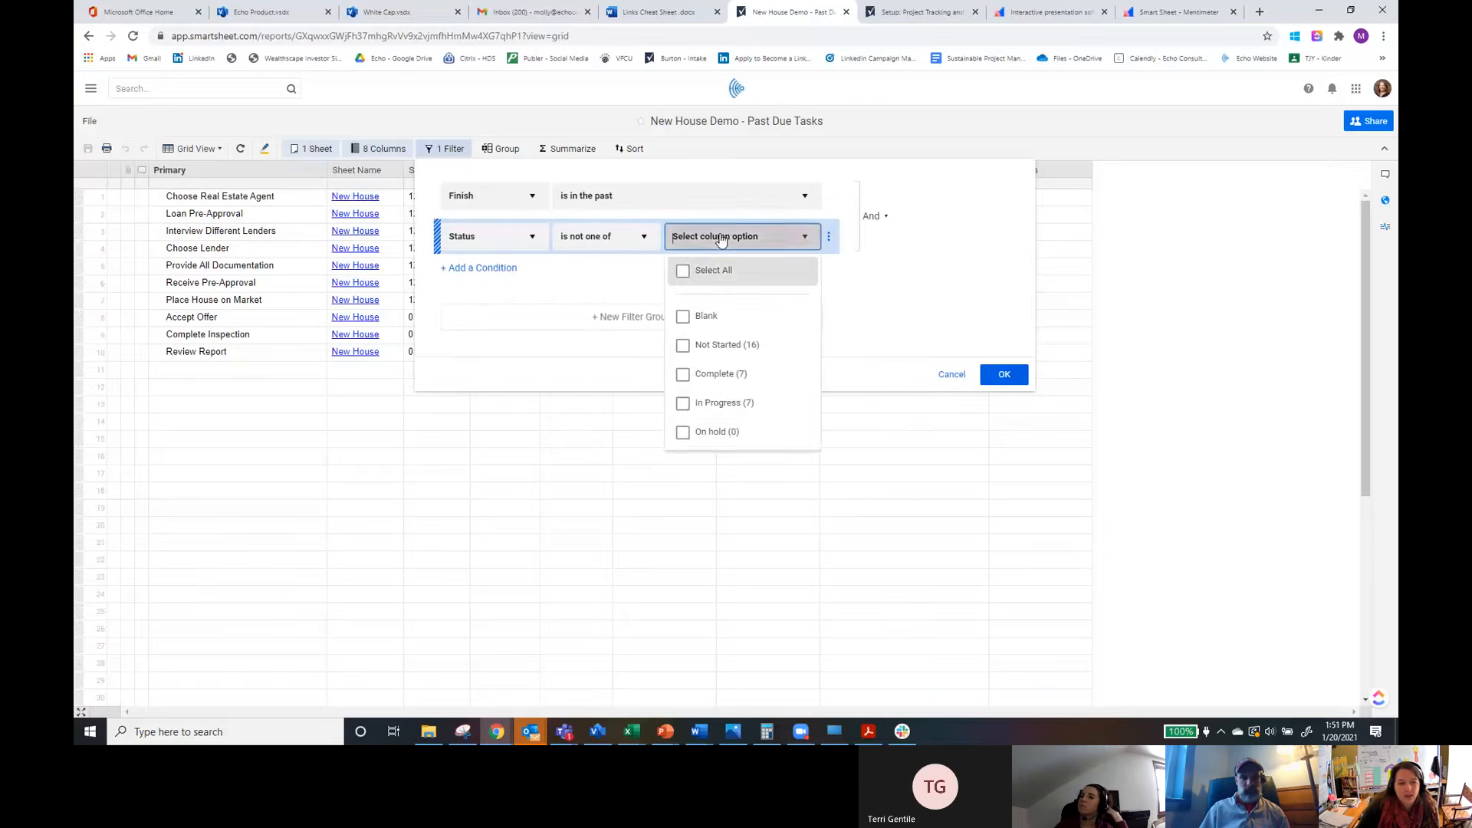
{"action": "left_click", "coordinate": [683, 374]}
{"action": "left_click", "coordinate": [999, 375]}
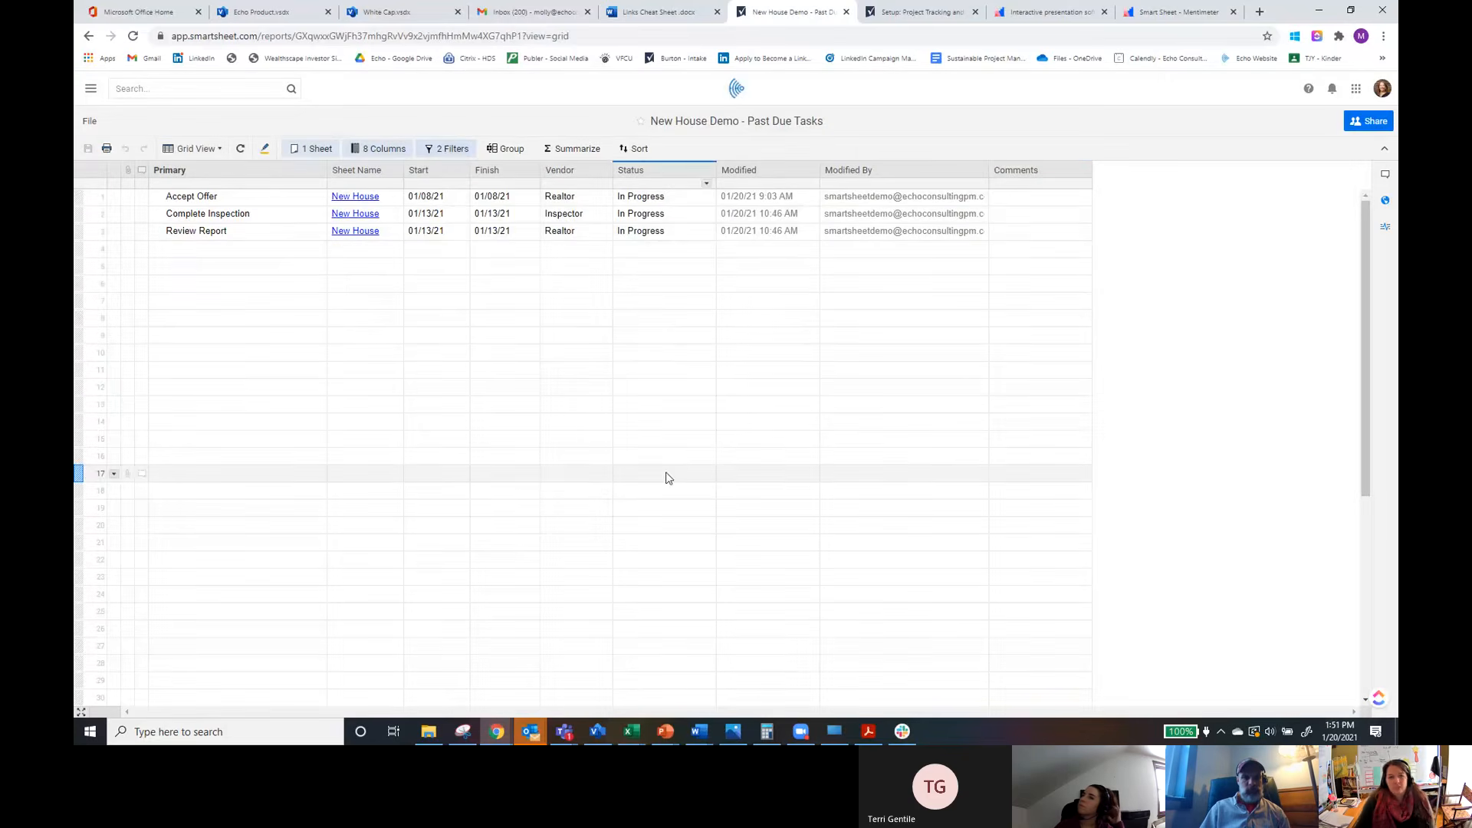
Step: Switch the report filter's logic to Or and add an empty condition and a new filter group
{"action": "left_click", "coordinate": [449, 148]}
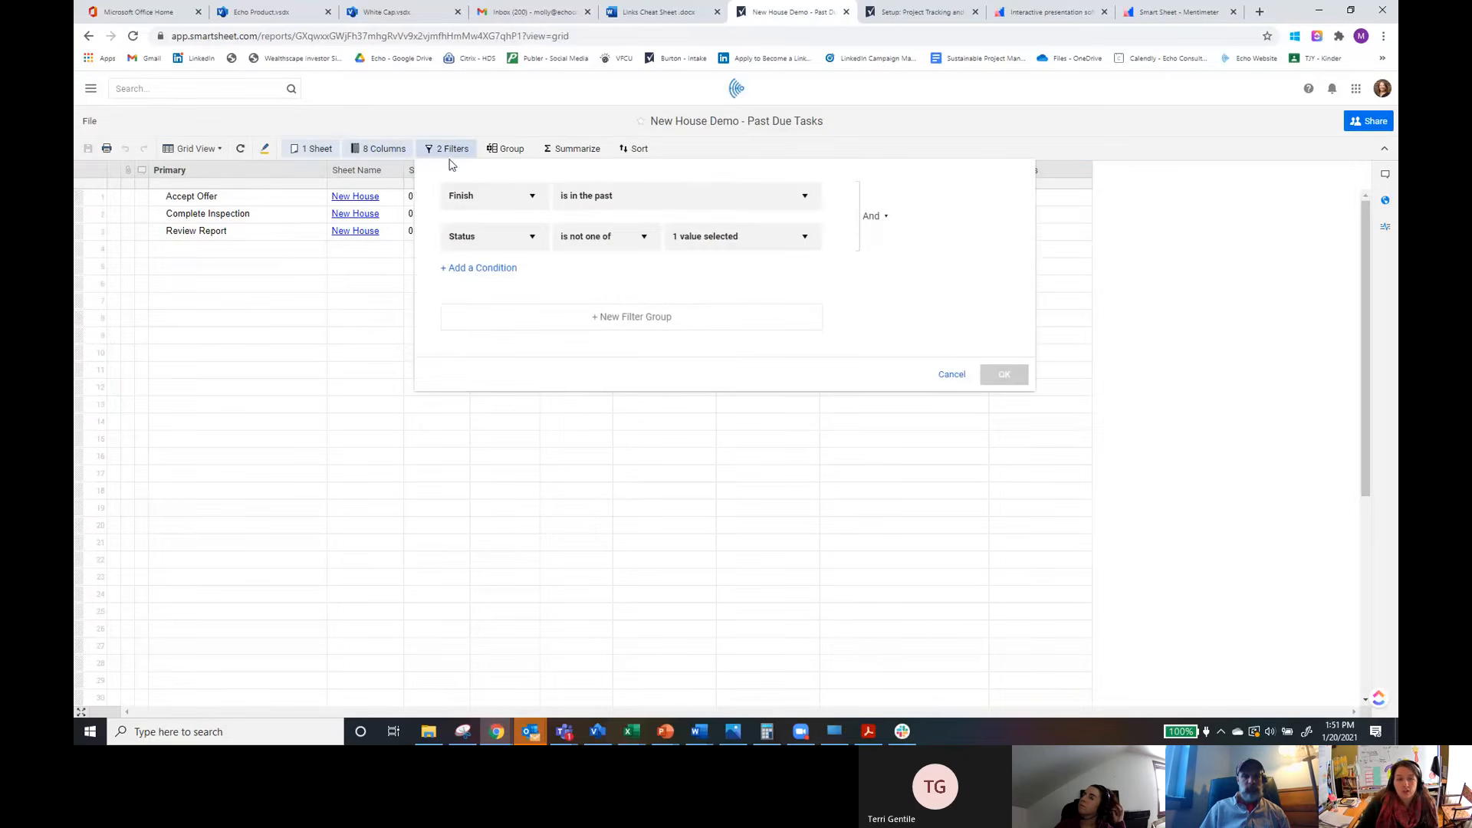
{"action": "left_click", "coordinate": [888, 222]}
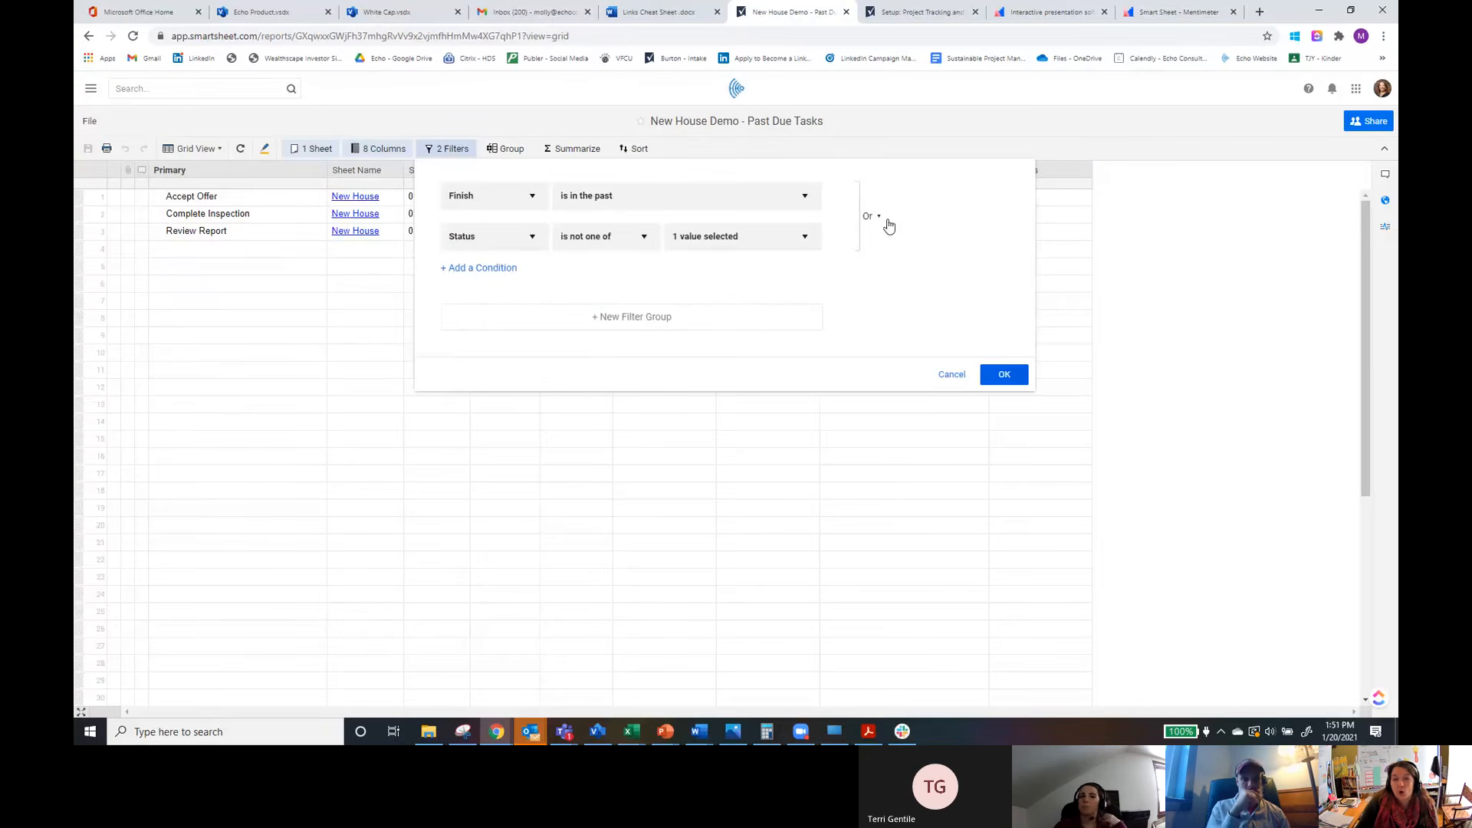
{"action": "left_click", "coordinate": [490, 270]}
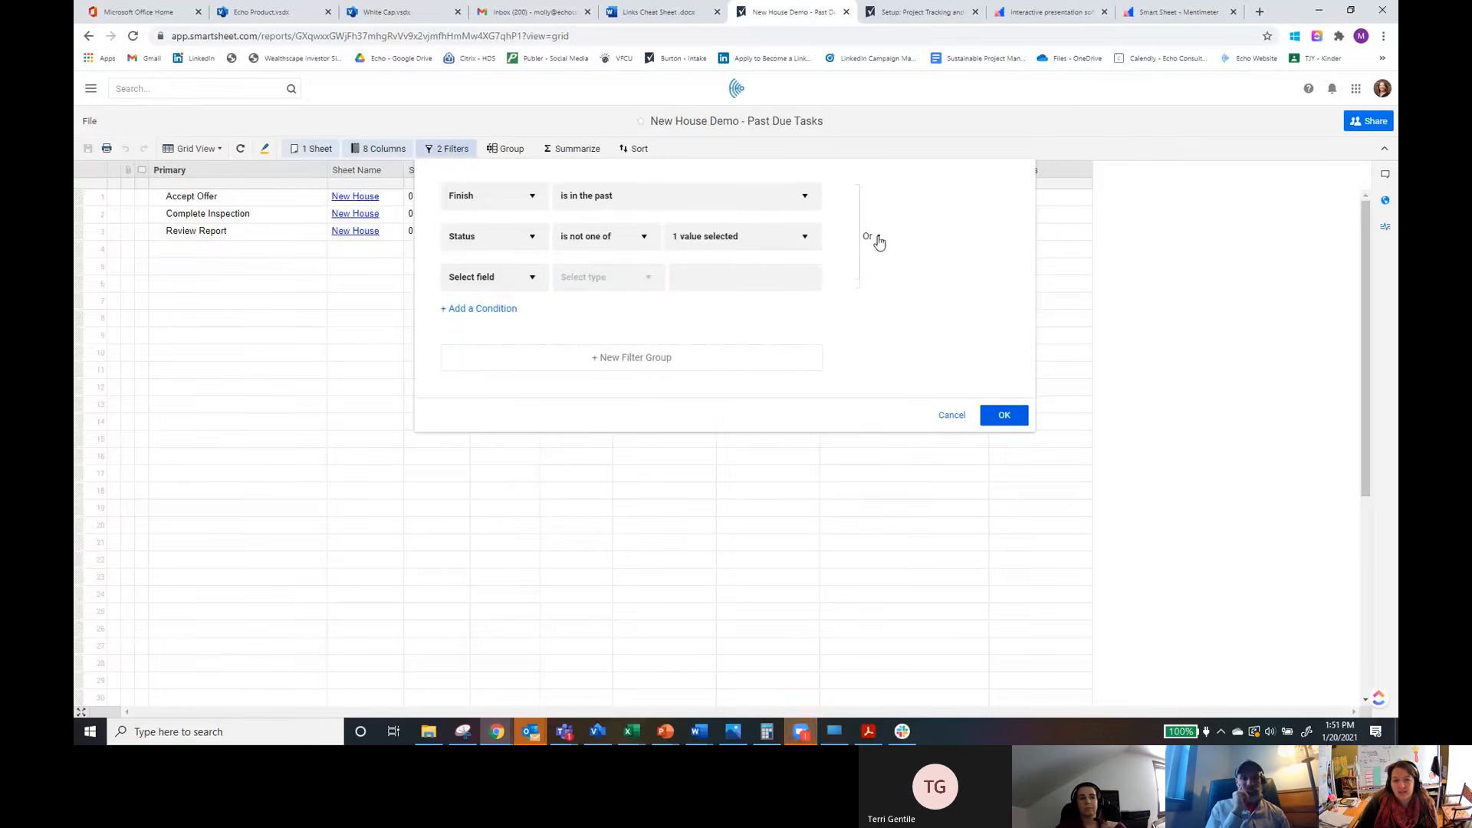
{"action": "left_click", "coordinate": [628, 364]}
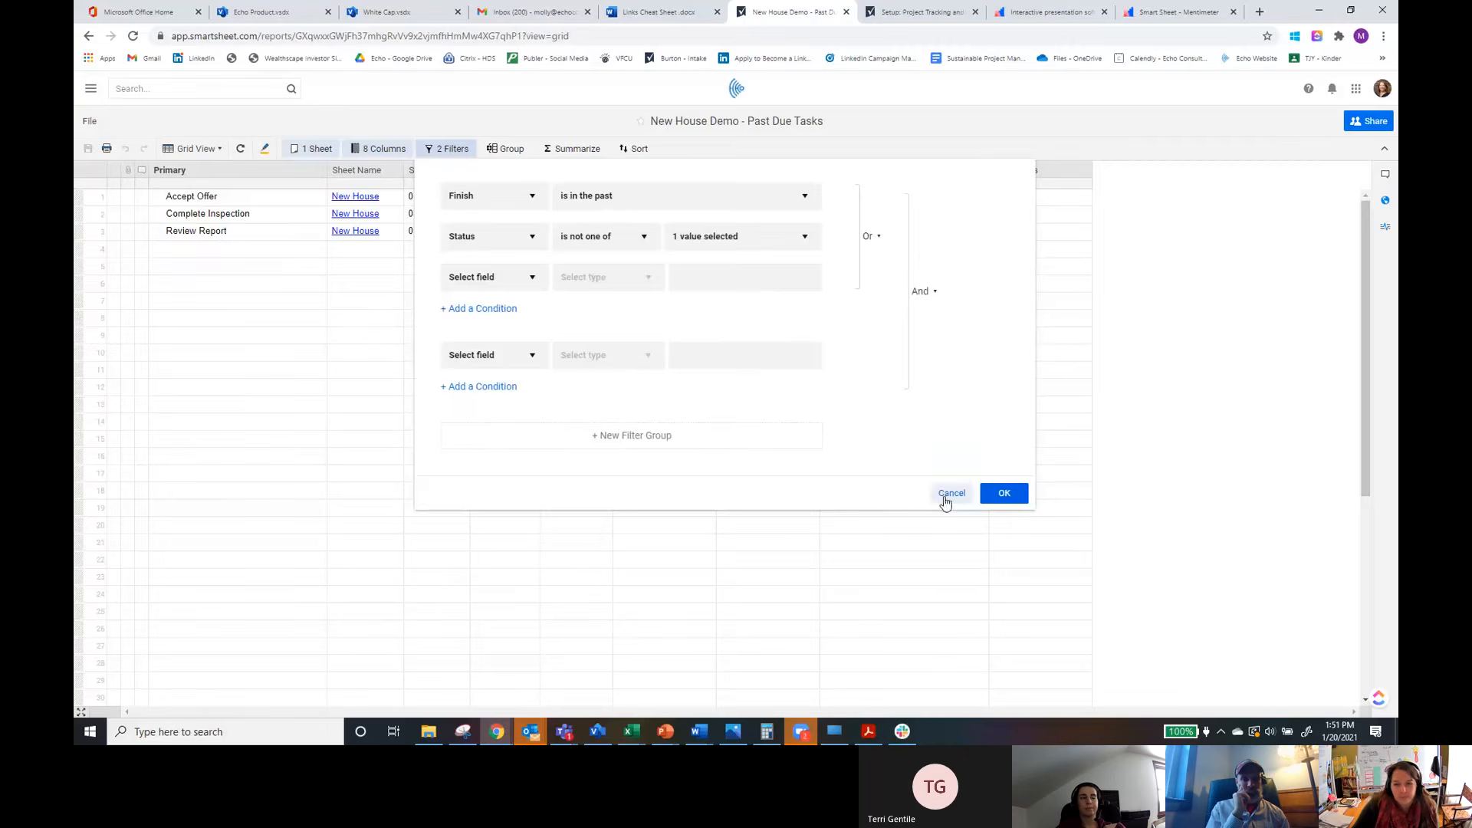
{"action": "left_click", "coordinate": [1004, 495]}
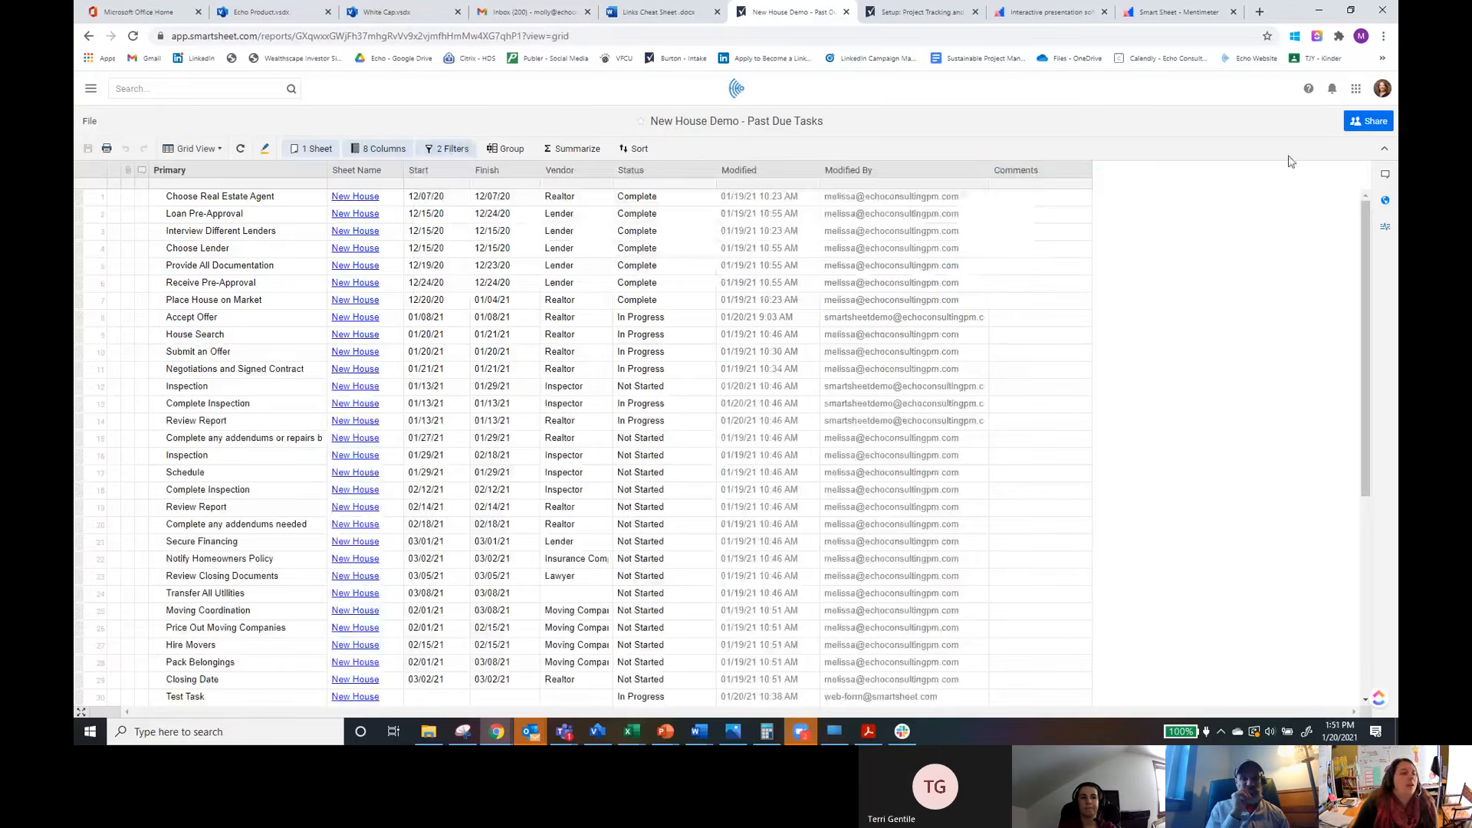
Step: Create a new dashboard named Demo Dashboard
{"action": "left_click", "coordinate": [91, 121]}
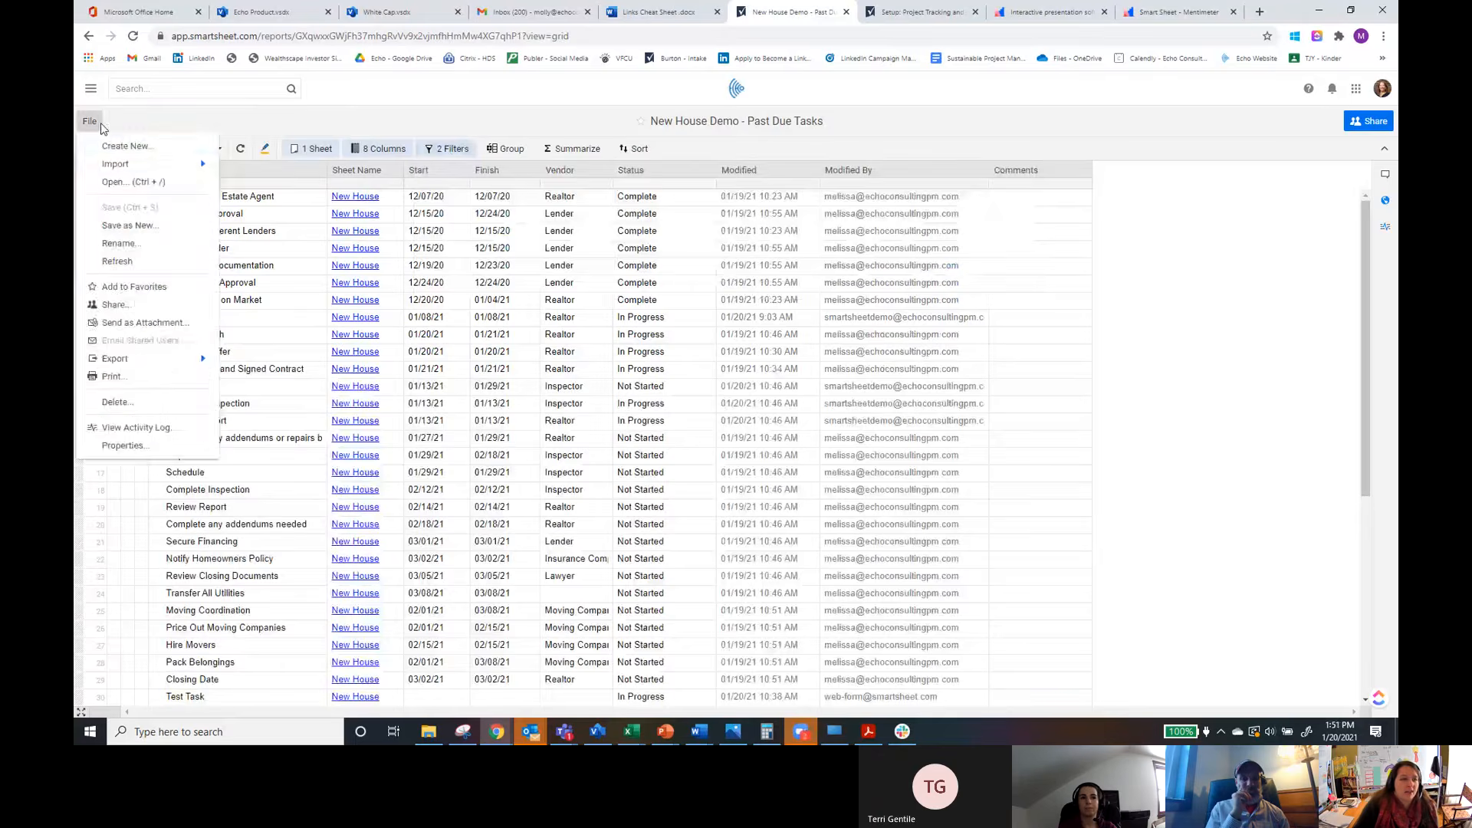
{"action": "left_click", "coordinate": [170, 151]}
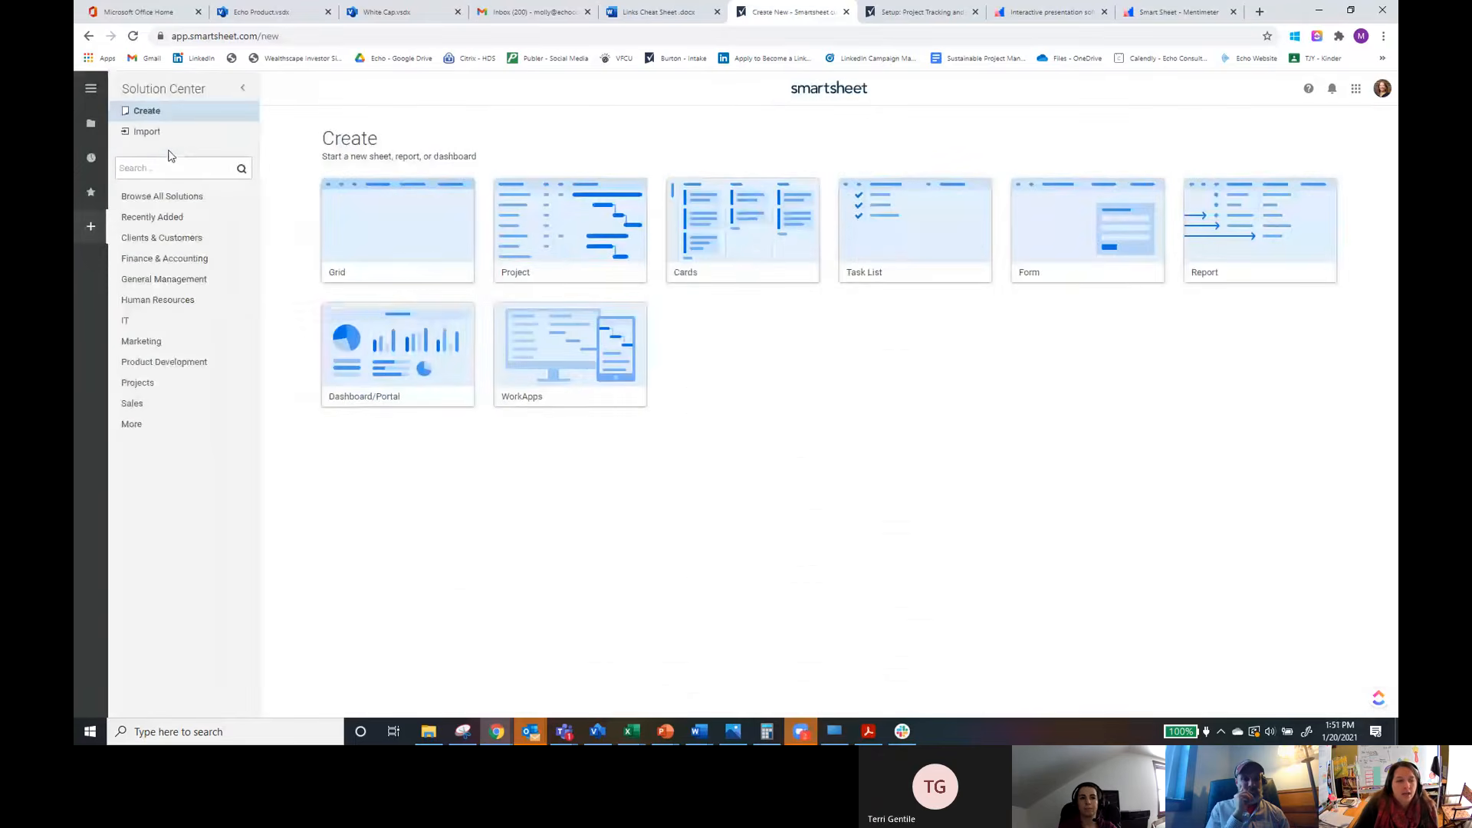
{"action": "left_click", "coordinate": [404, 369]}
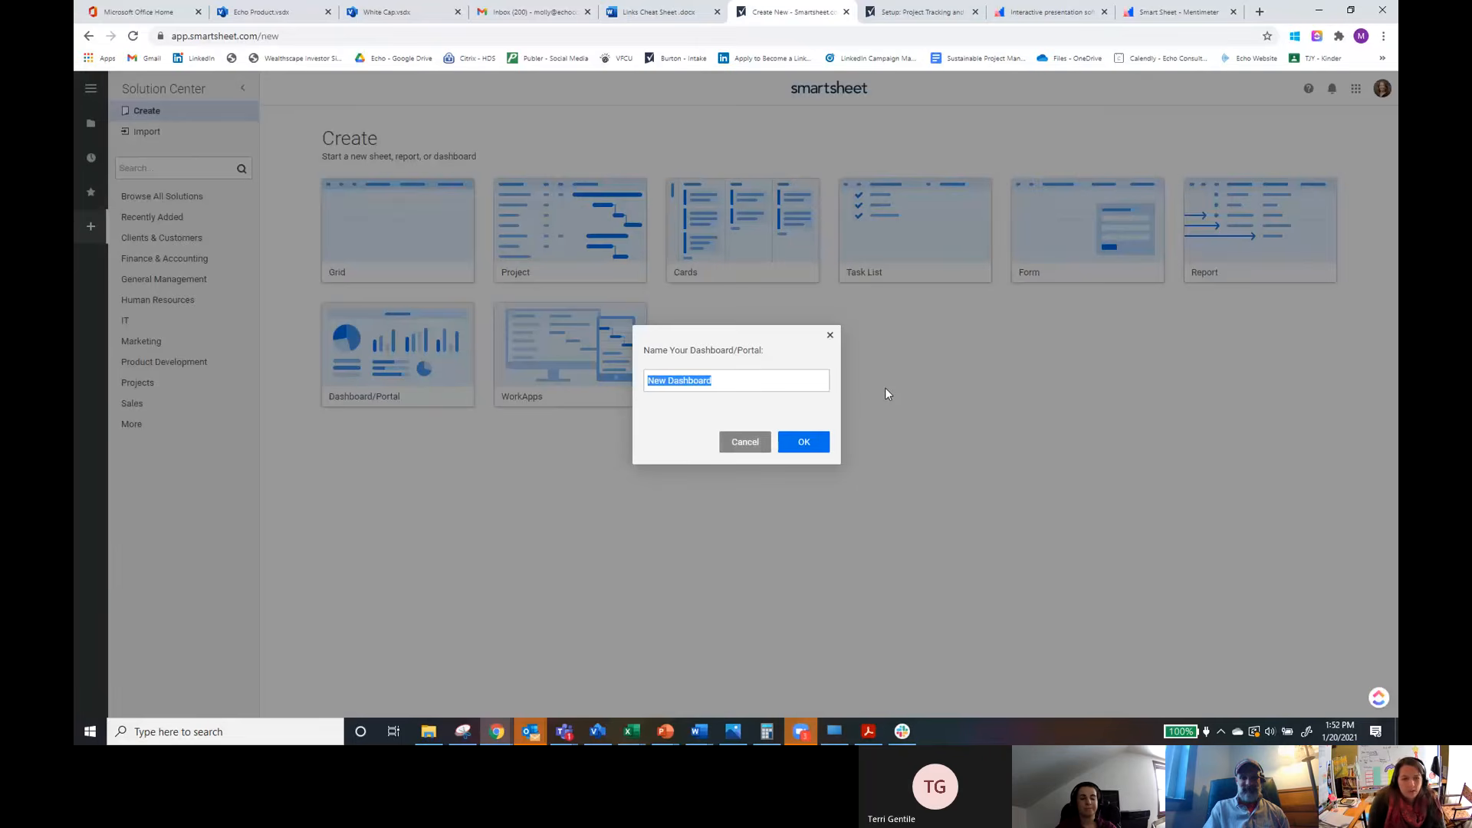
{"action": "type", "text": "Demo Dashboard"}
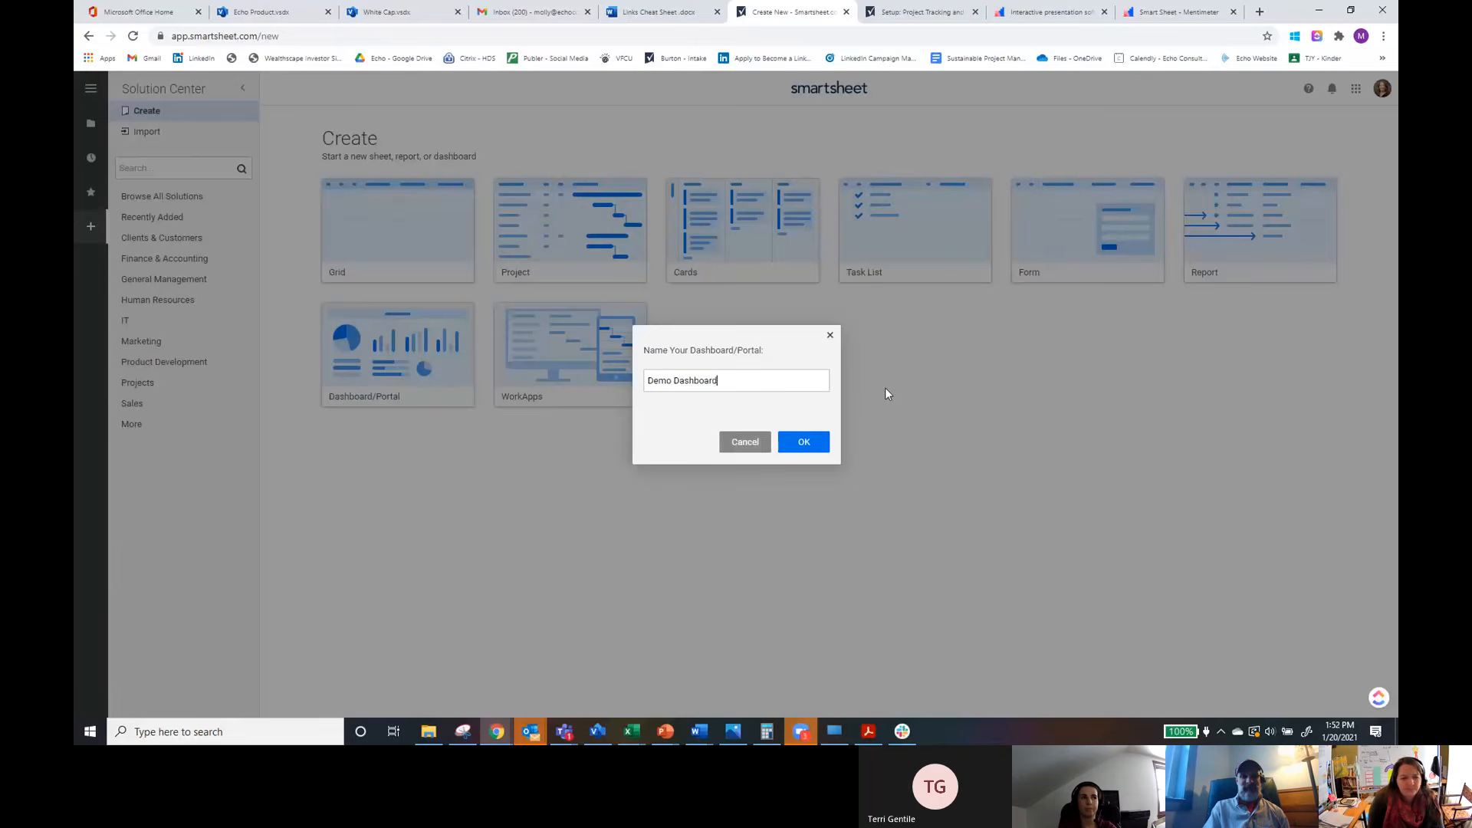
{"action": "left_click", "coordinate": [798, 447]}
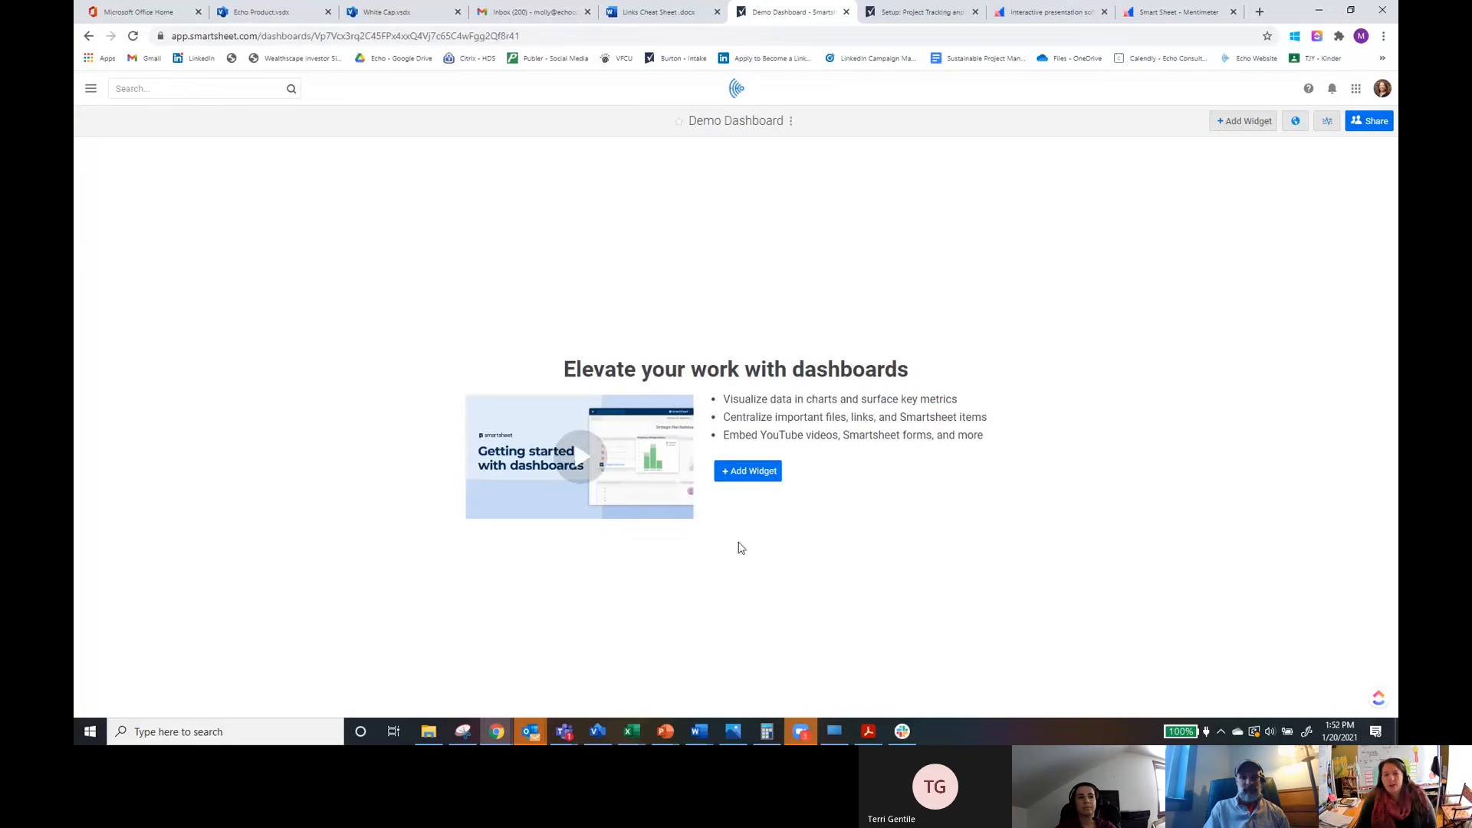
Step: Add a Title widget reading Demo Dashboard, stretch it to the dashboard's full width and move it lower
{"action": "left_click", "coordinate": [1229, 126]}
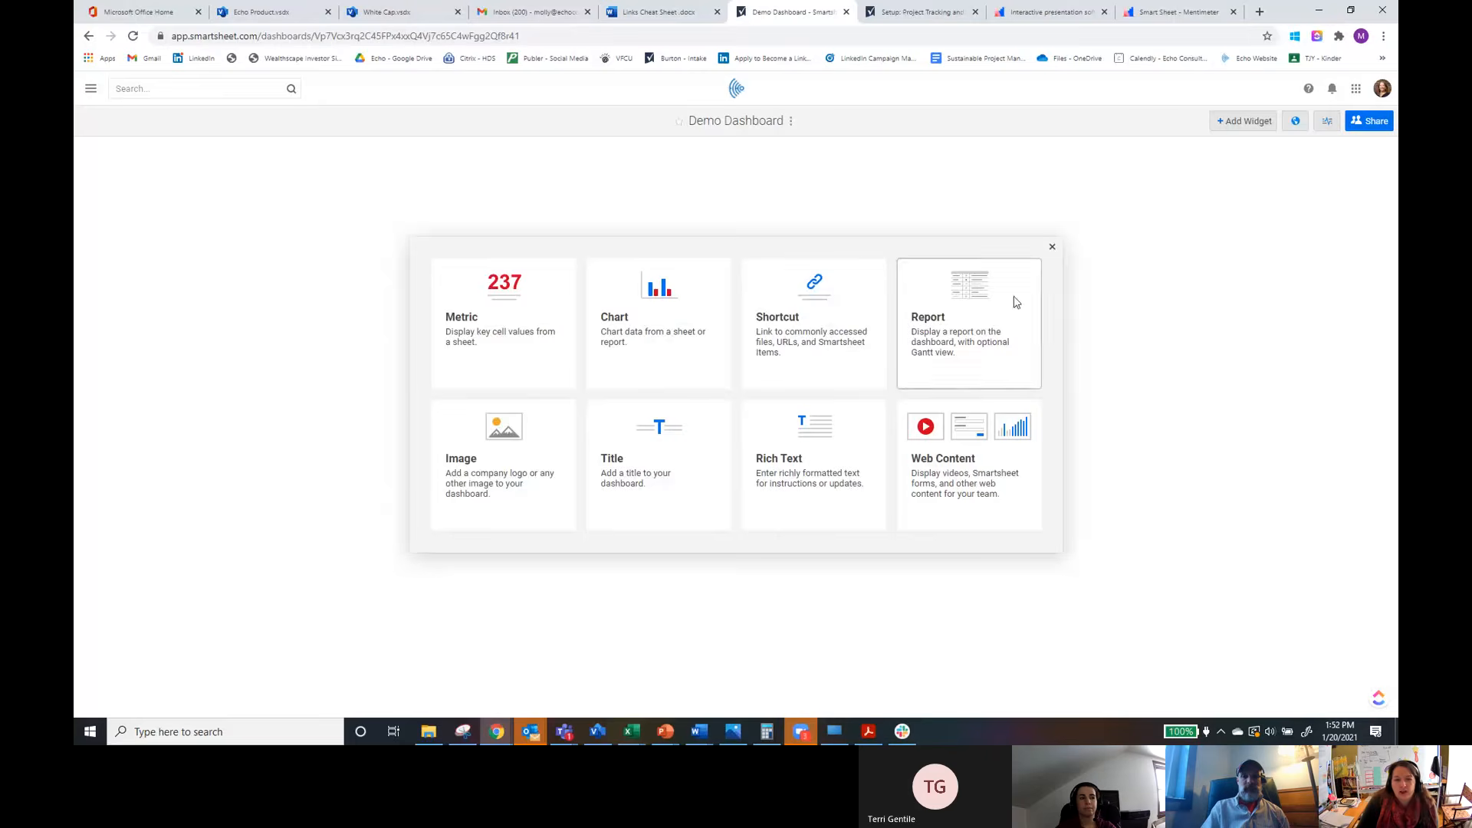
{"action": "left_click", "coordinate": [676, 481]}
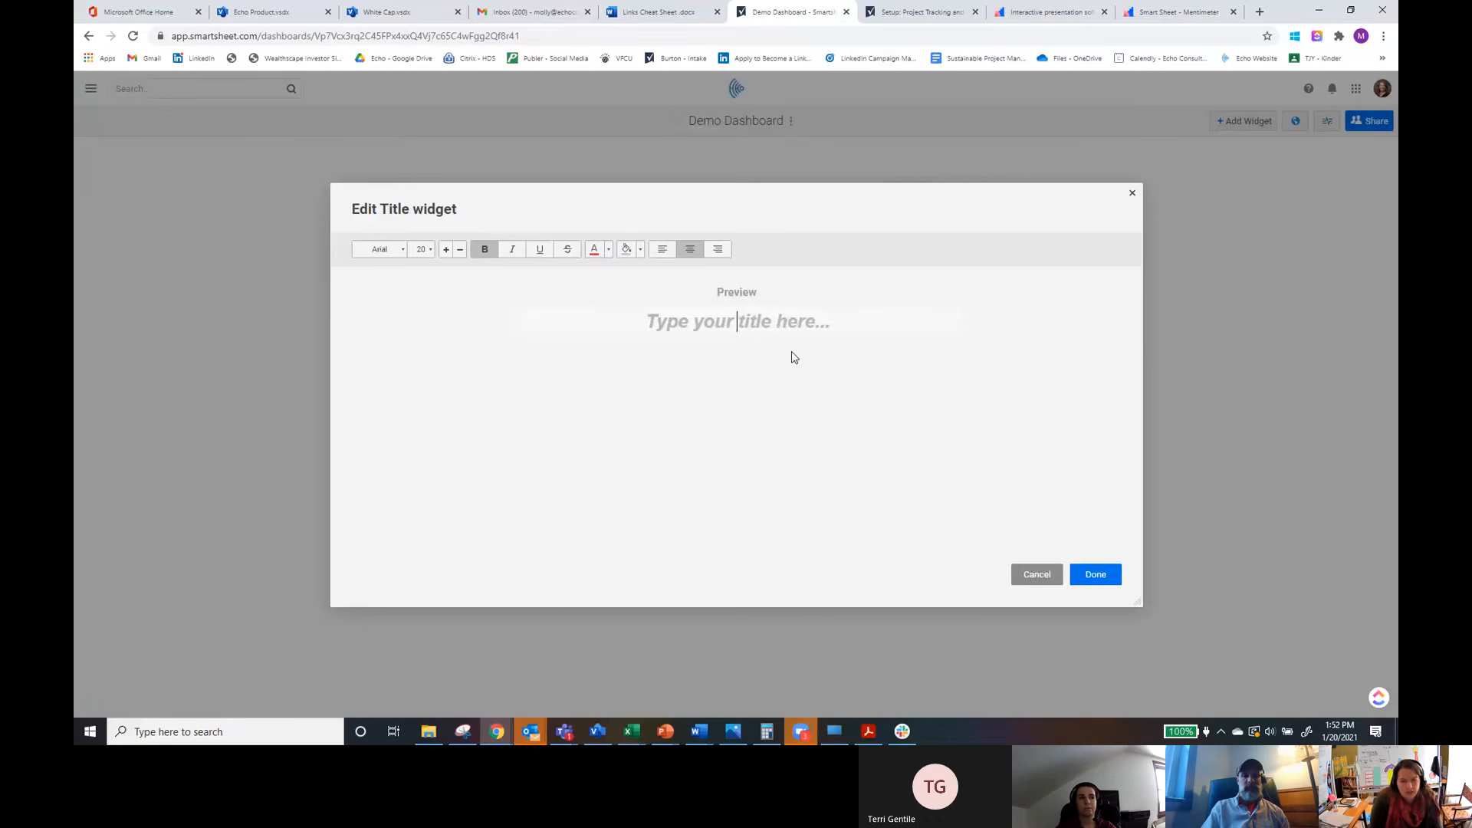
{"action": "type", "text": "Demo W"}
{"action": "key", "text": "BackSpace"}
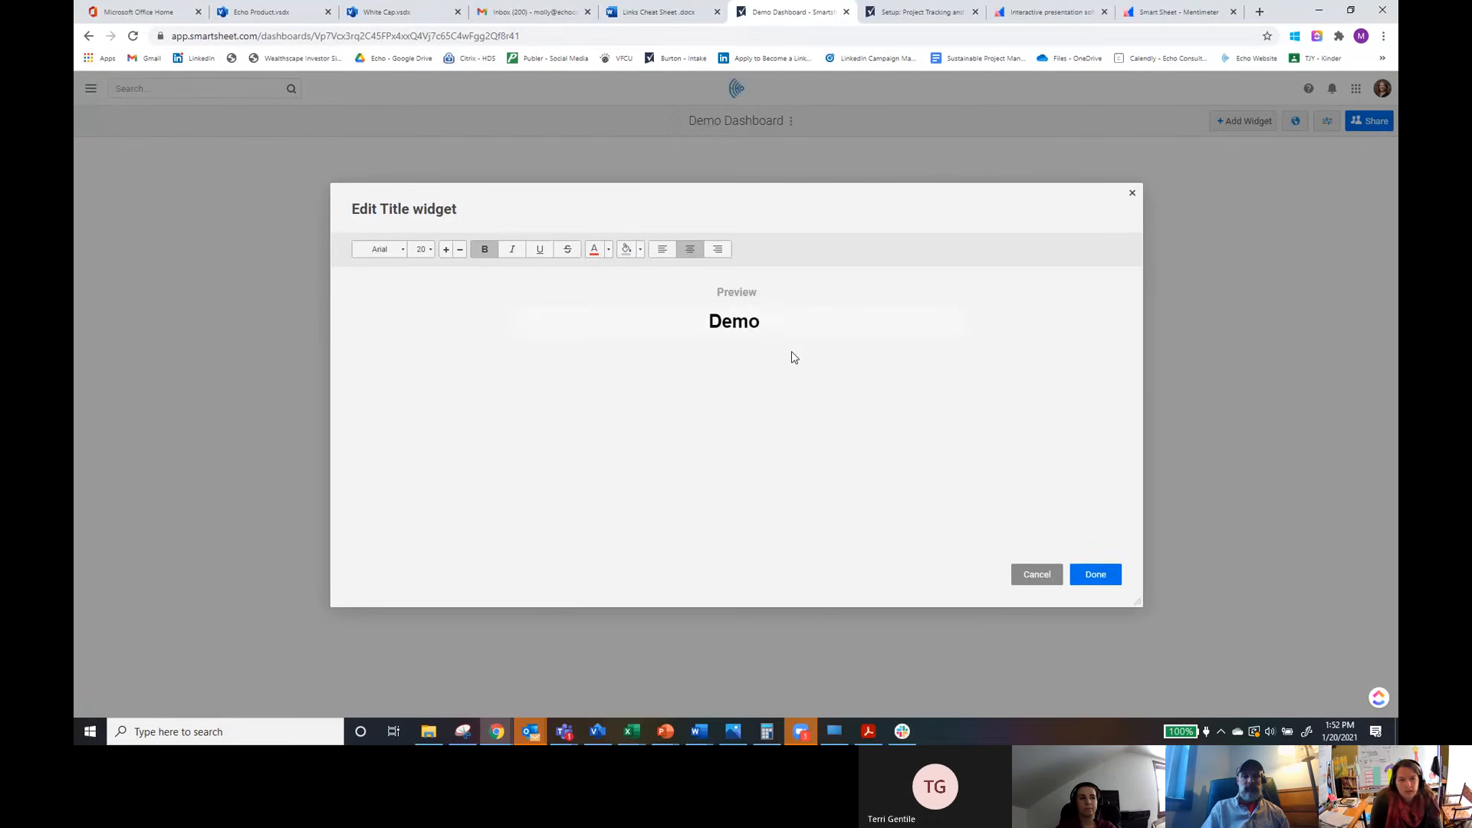
{"action": "type", "text": "Dashboard"}
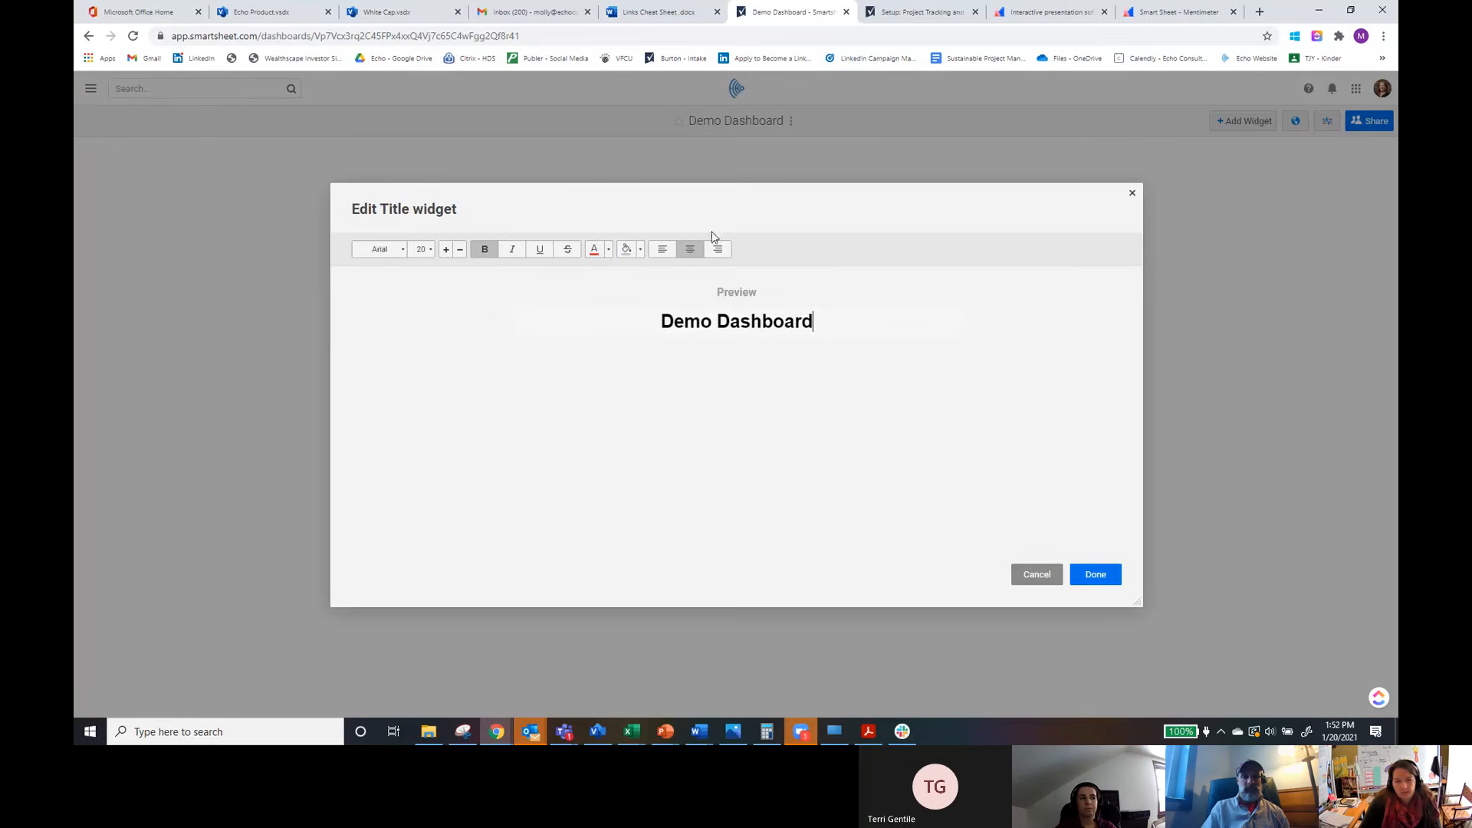
{"action": "left_click", "coordinate": [1107, 581]}
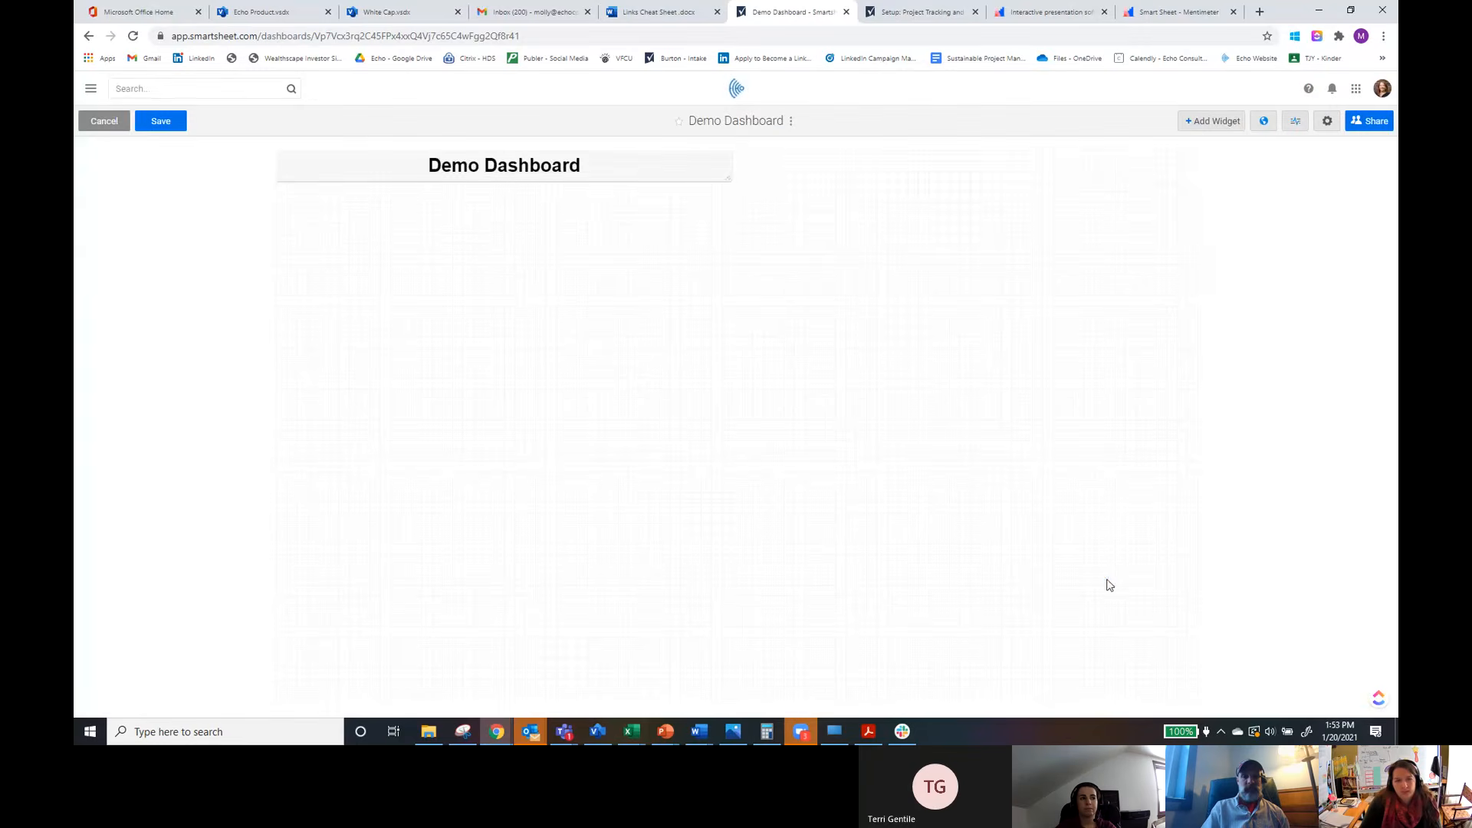
{"action": "left_click_drag", "start_coordinate": [729, 181], "coordinate": [1202, 195]}
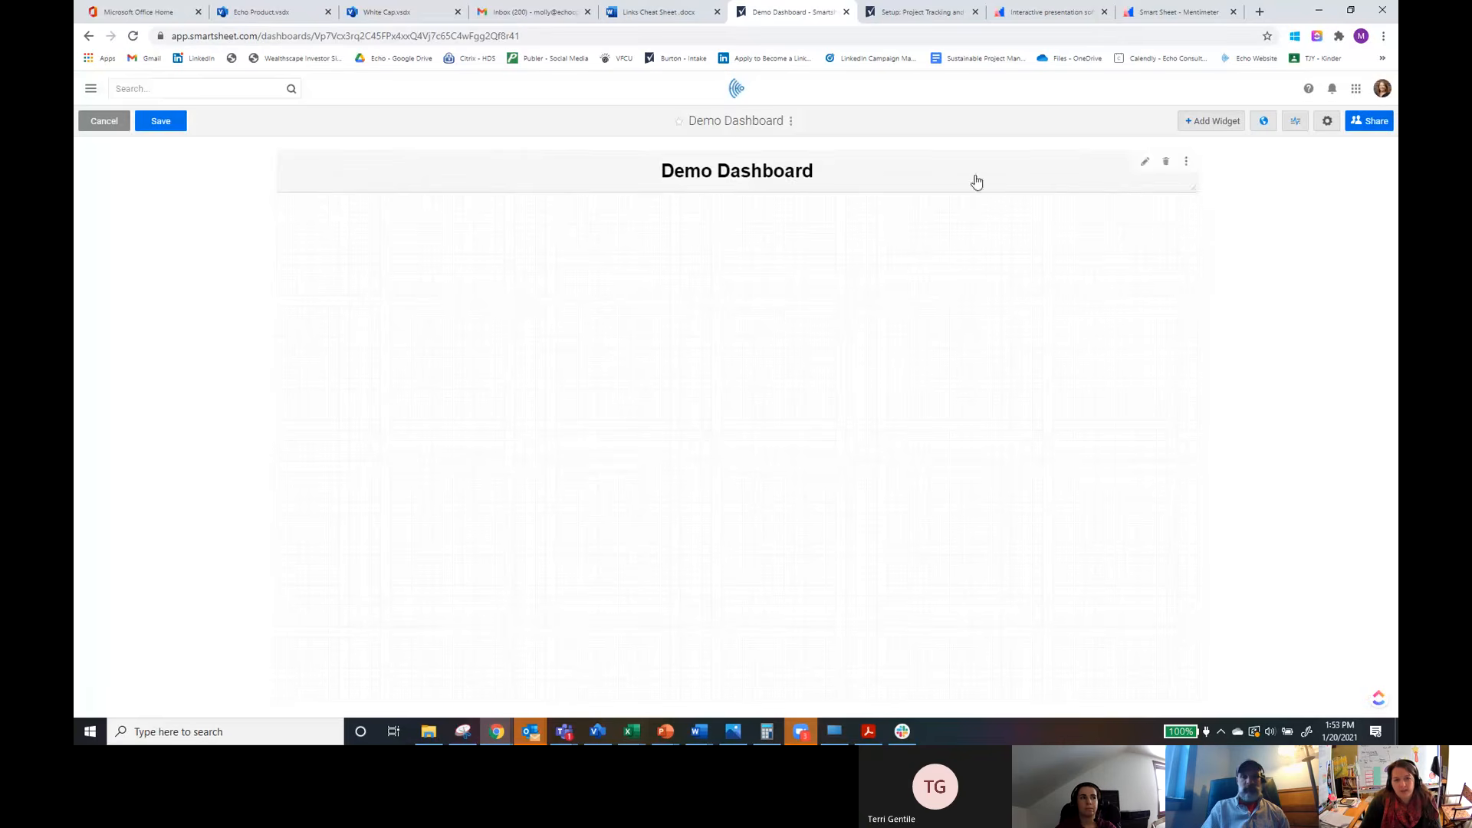
{"action": "left_click_drag", "start_coordinate": [973, 181], "coordinate": [964, 510]}
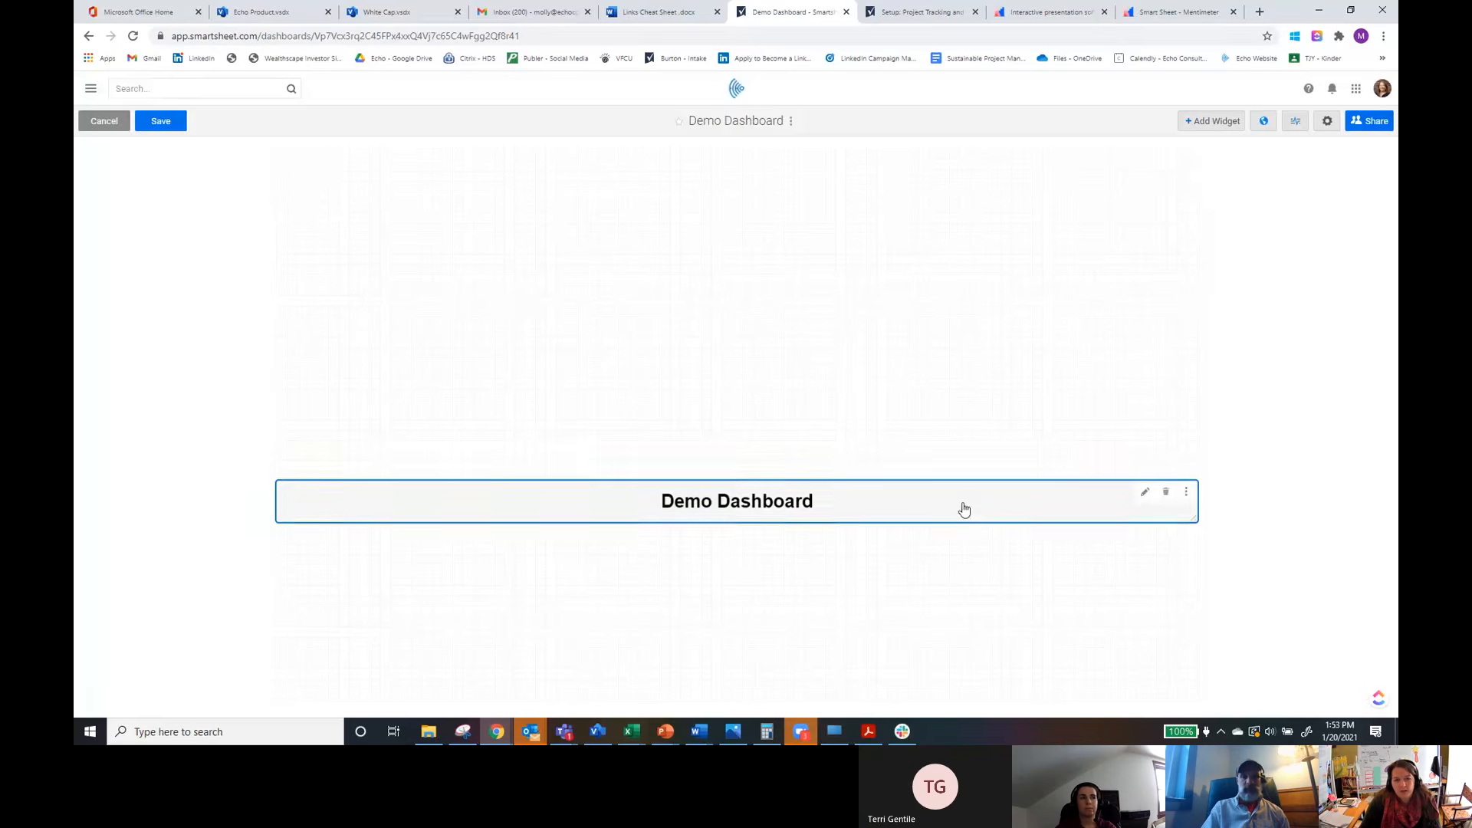
Step: Add a Report widget to the dashboard showing the Example Report
{"action": "left_click", "coordinate": [1213, 121]}
{"action": "left_click", "coordinate": [938, 328]}
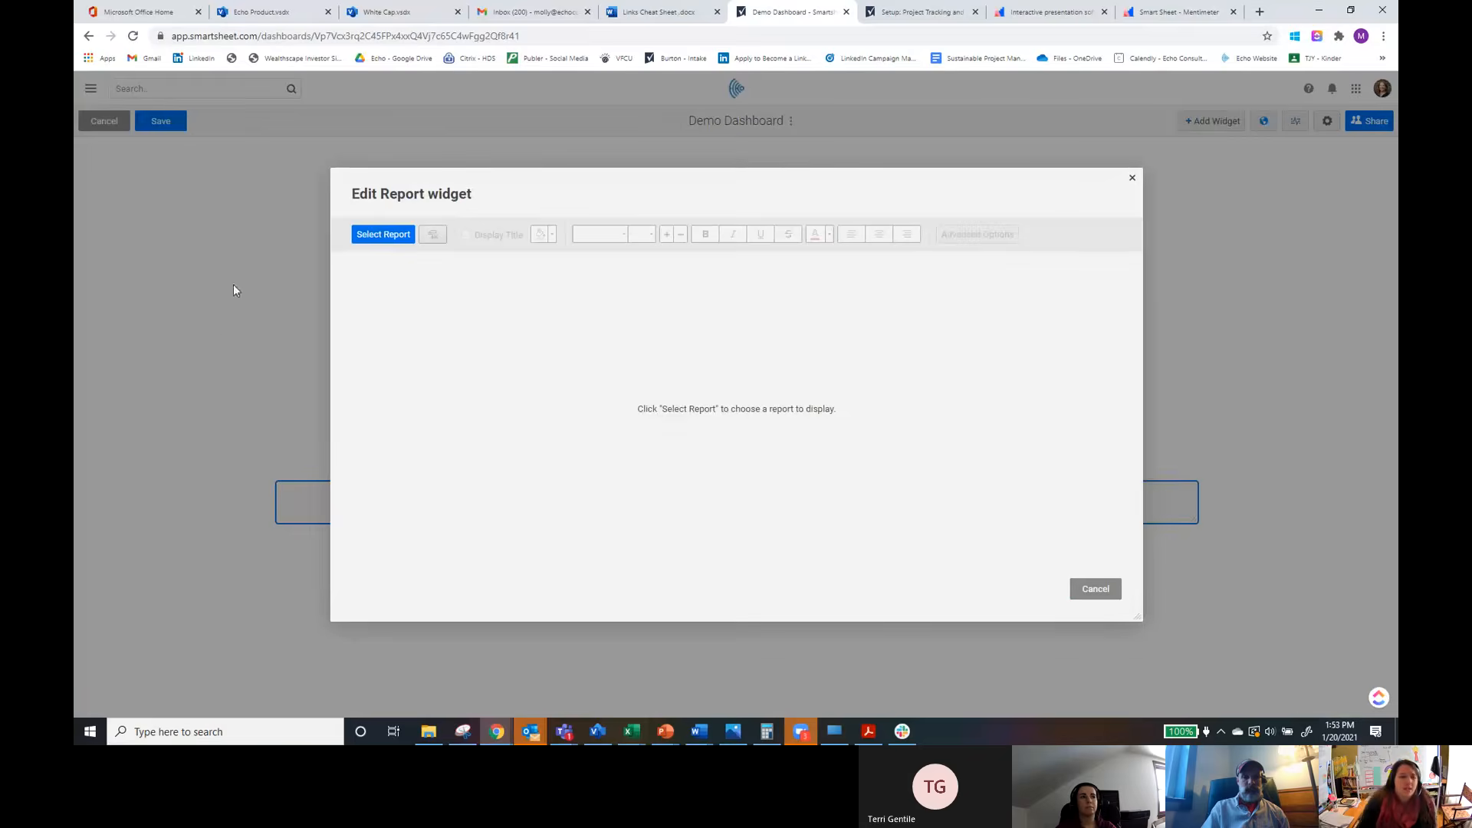
{"action": "left_click", "coordinate": [371, 236]}
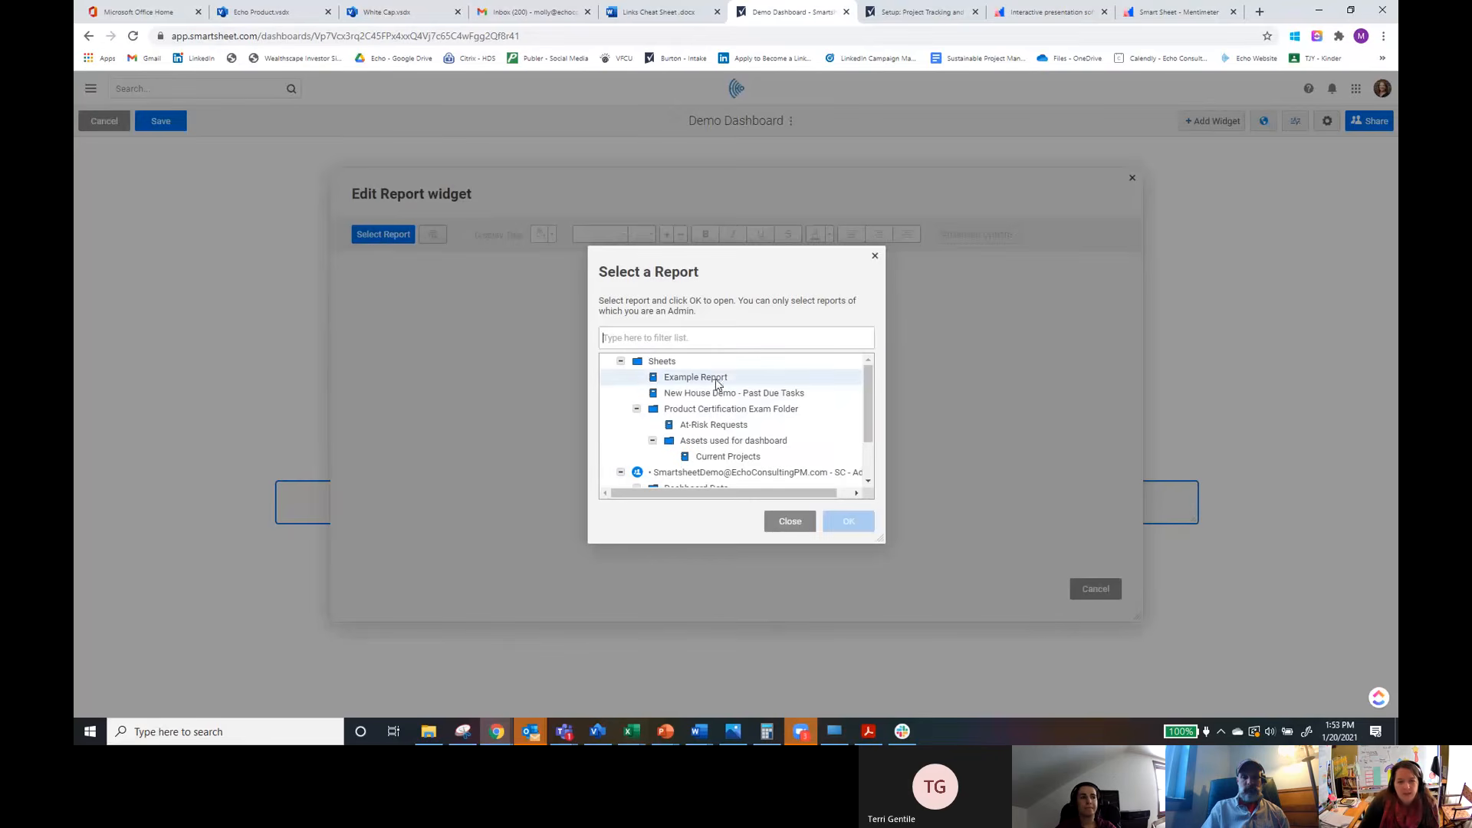
{"action": "left_click", "coordinate": [740, 378]}
{"action": "left_click", "coordinate": [843, 523]}
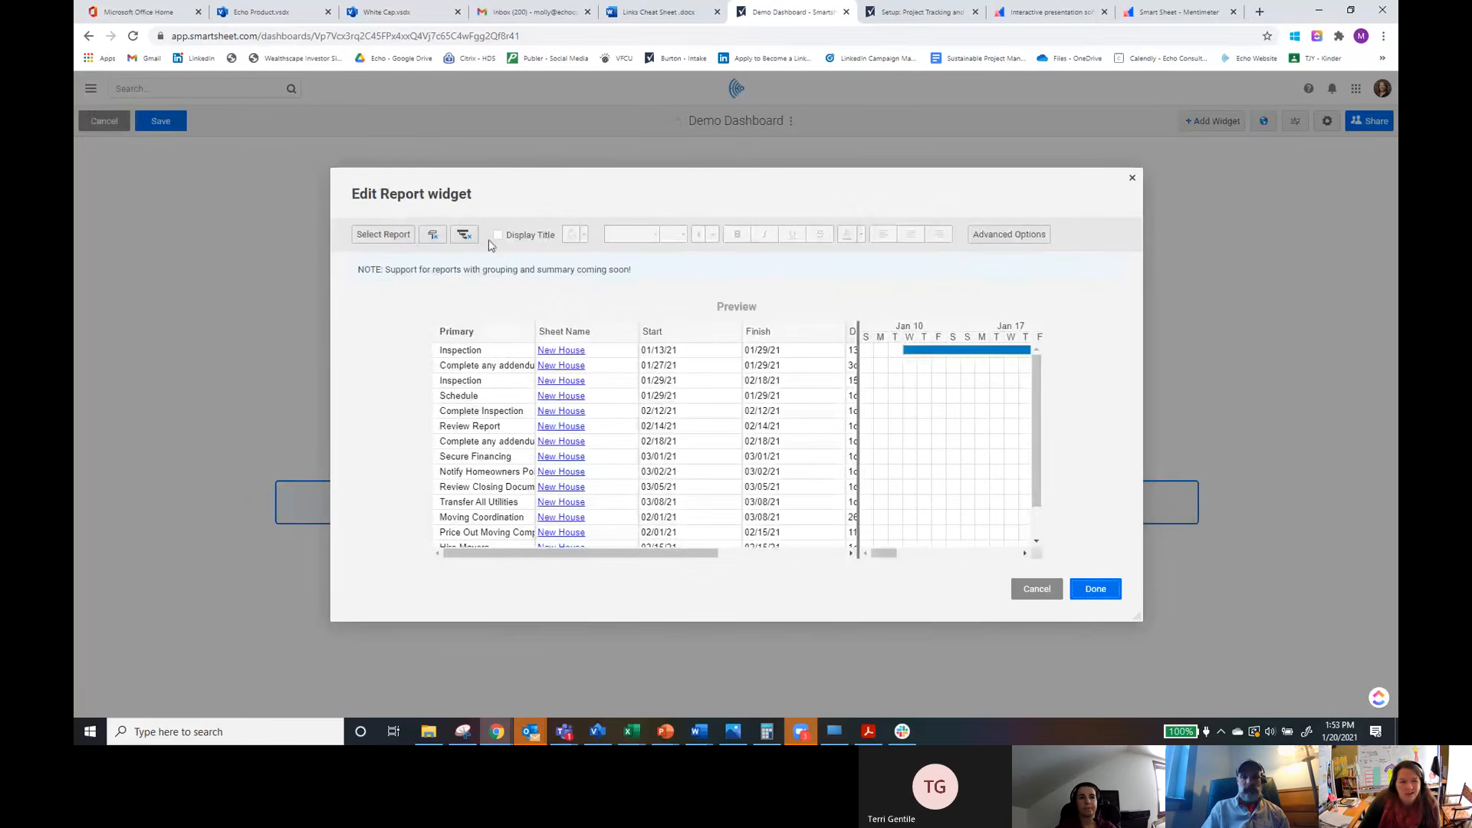
Step: Switch the report widget to grid-only display and turn on its title
{"action": "left_click", "coordinate": [464, 236]}
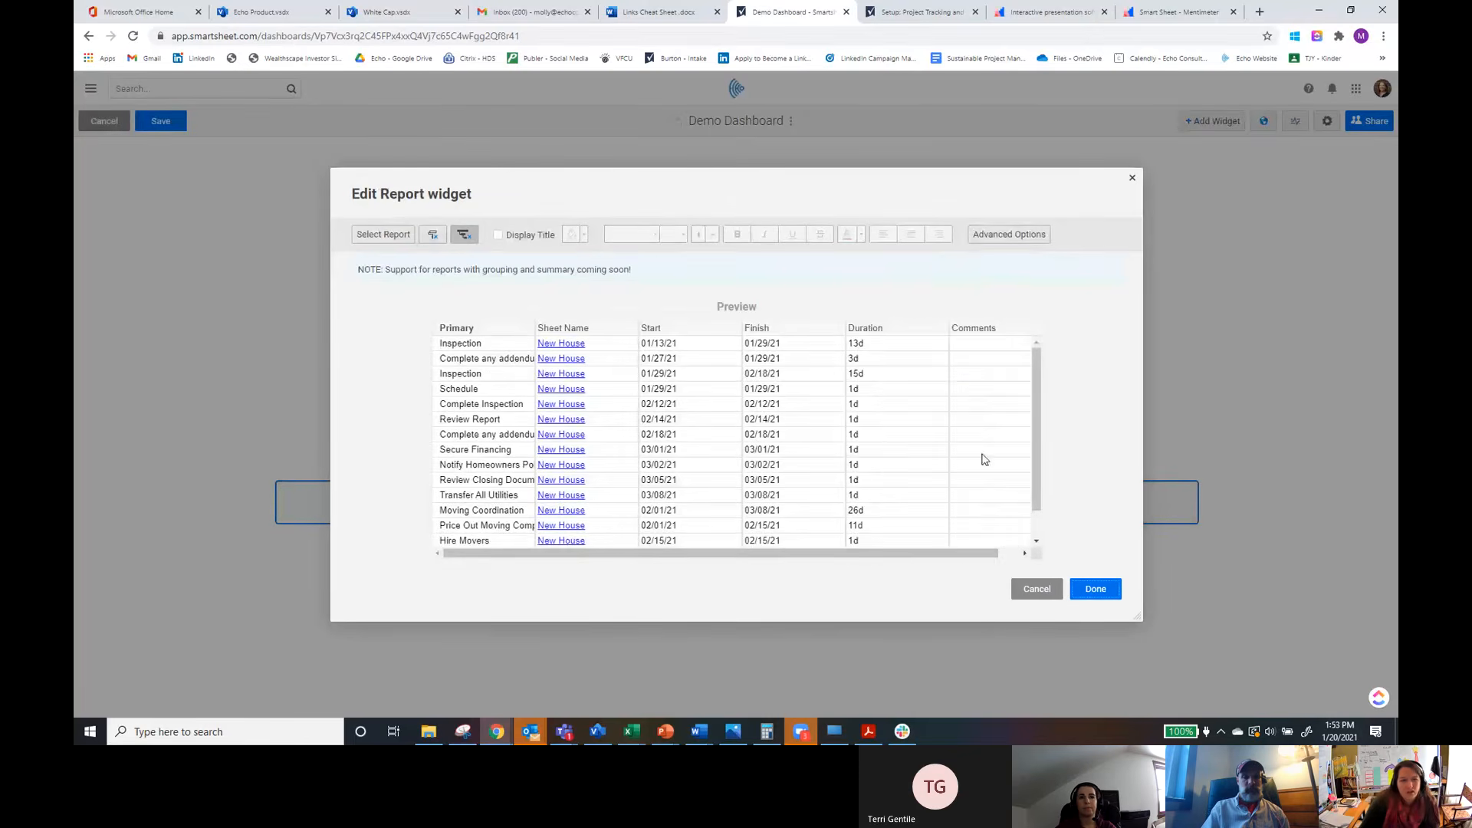
{"action": "left_click", "coordinate": [498, 234]}
{"action": "triple_click", "coordinate": [530, 330]}
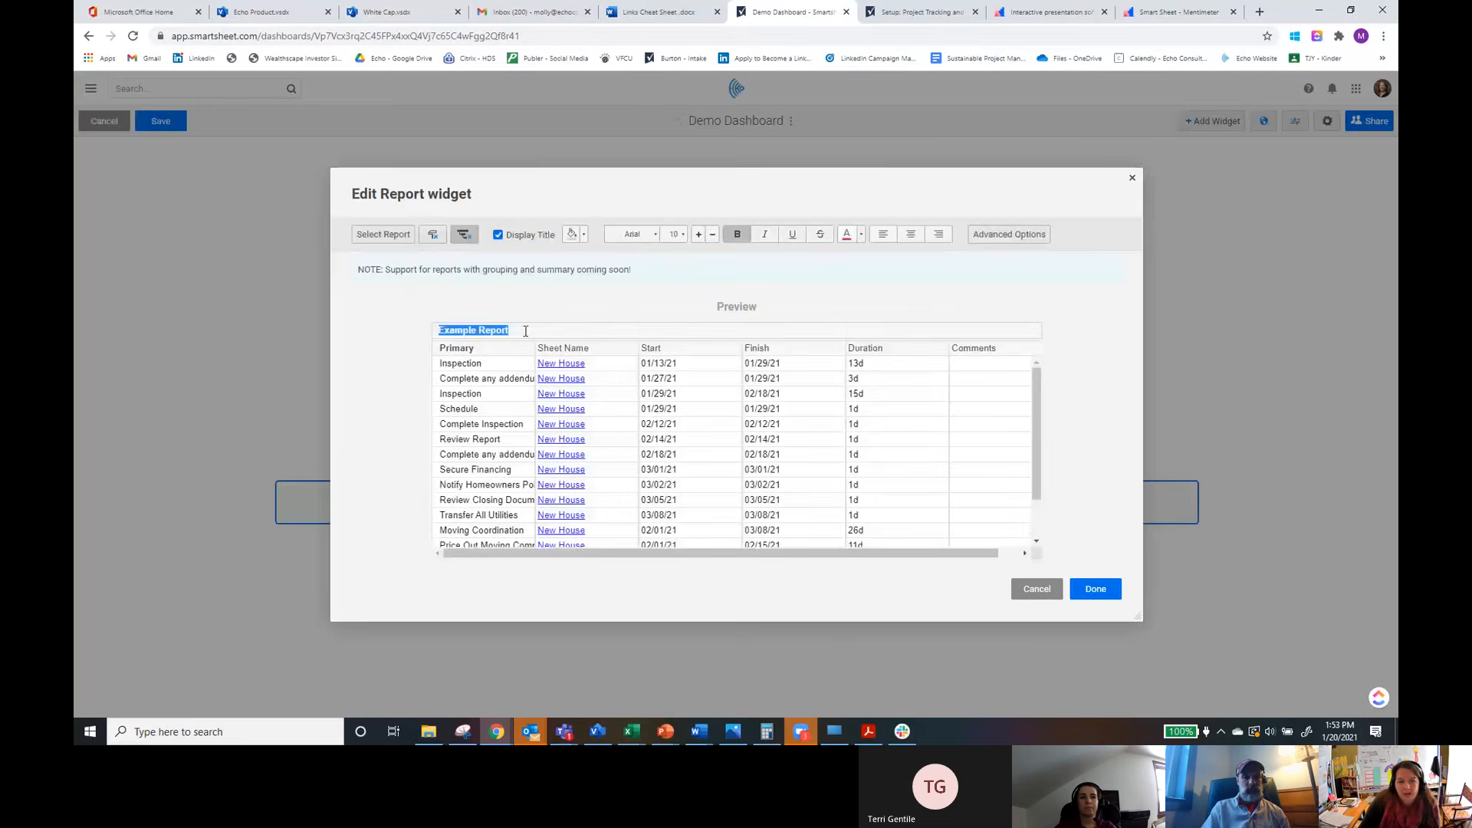
Step: Open the report widget's advanced options and review the data scope and click-action choices
{"action": "left_click", "coordinate": [1007, 233]}
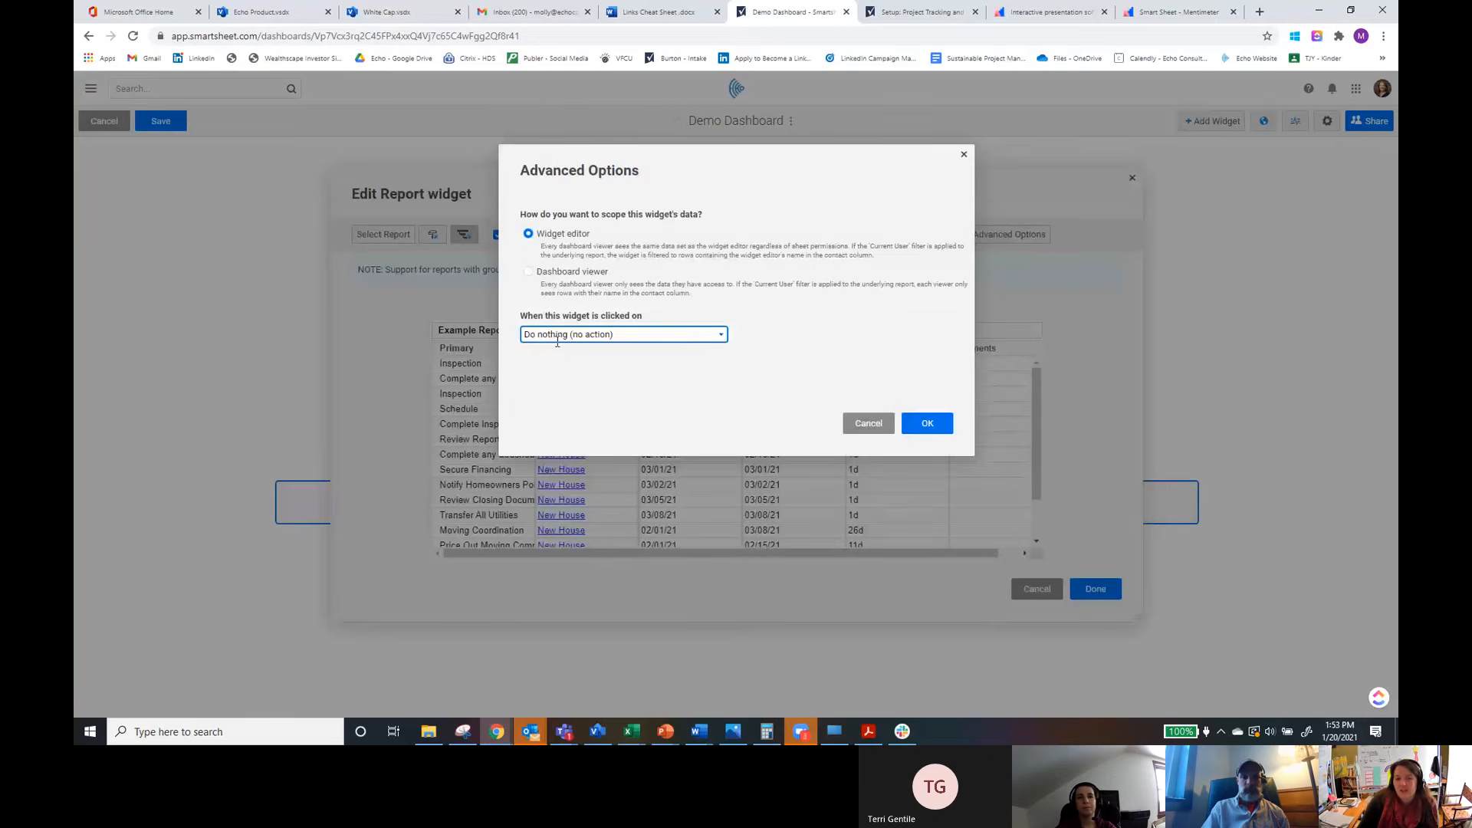
{"action": "left_click", "coordinate": [710, 333]}
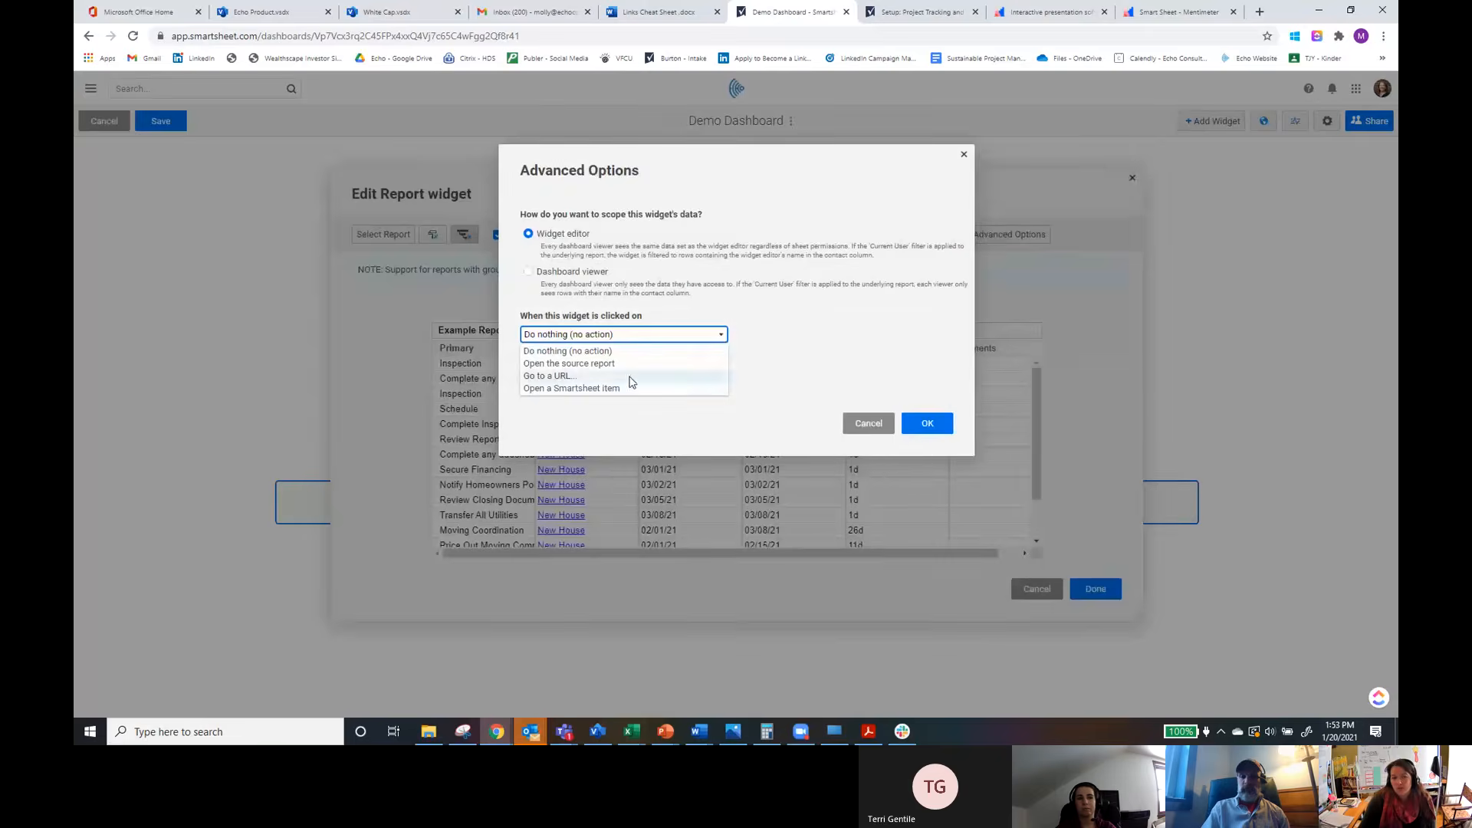
{"action": "left_click", "coordinate": [927, 423]}
{"action": "left_click", "coordinate": [929, 424]}
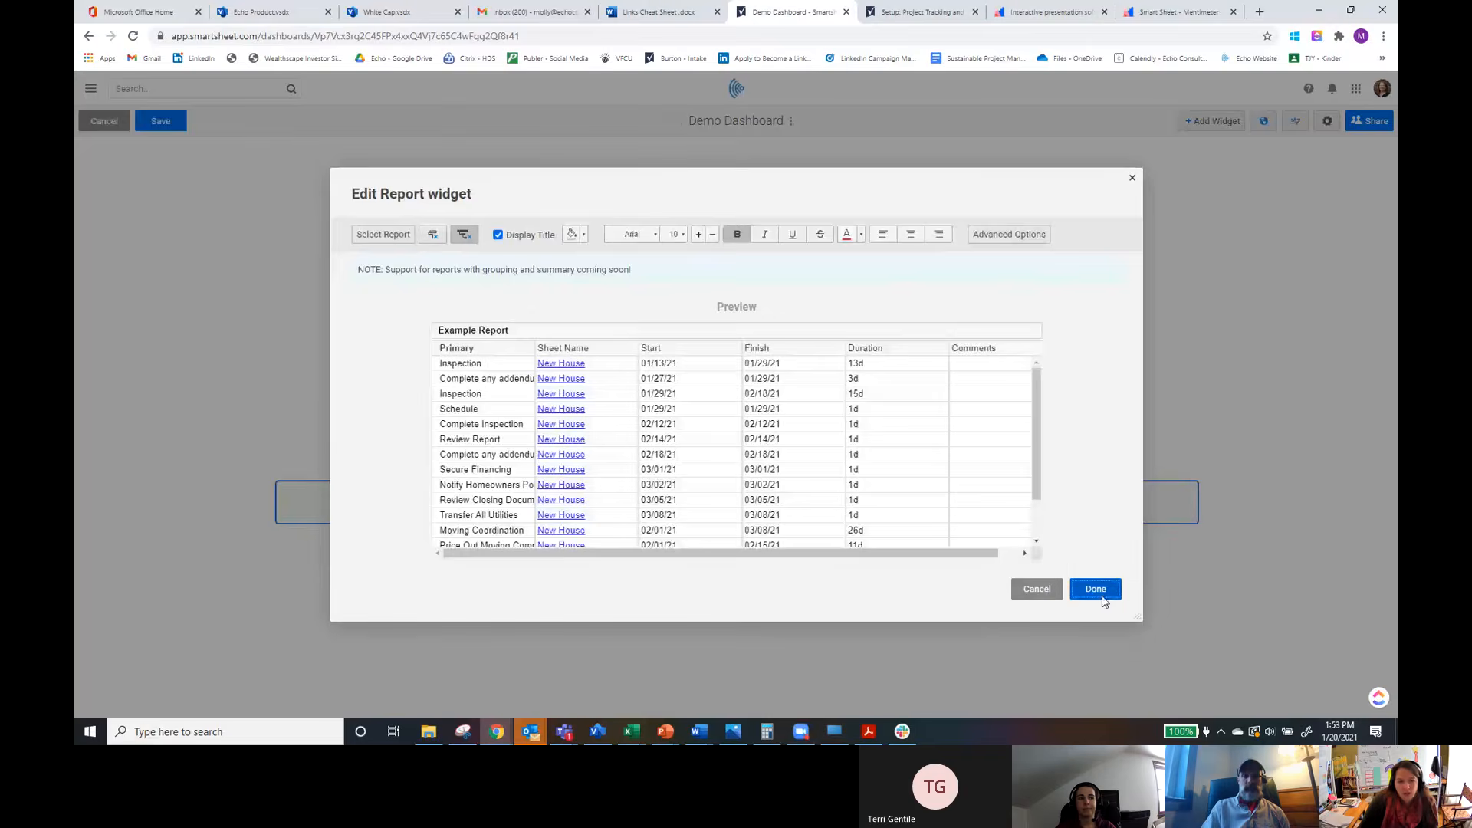
Step: Apply the report widget settings, then narrow the report widget and widen it back to its original width
{"action": "left_click", "coordinate": [1096, 590]}
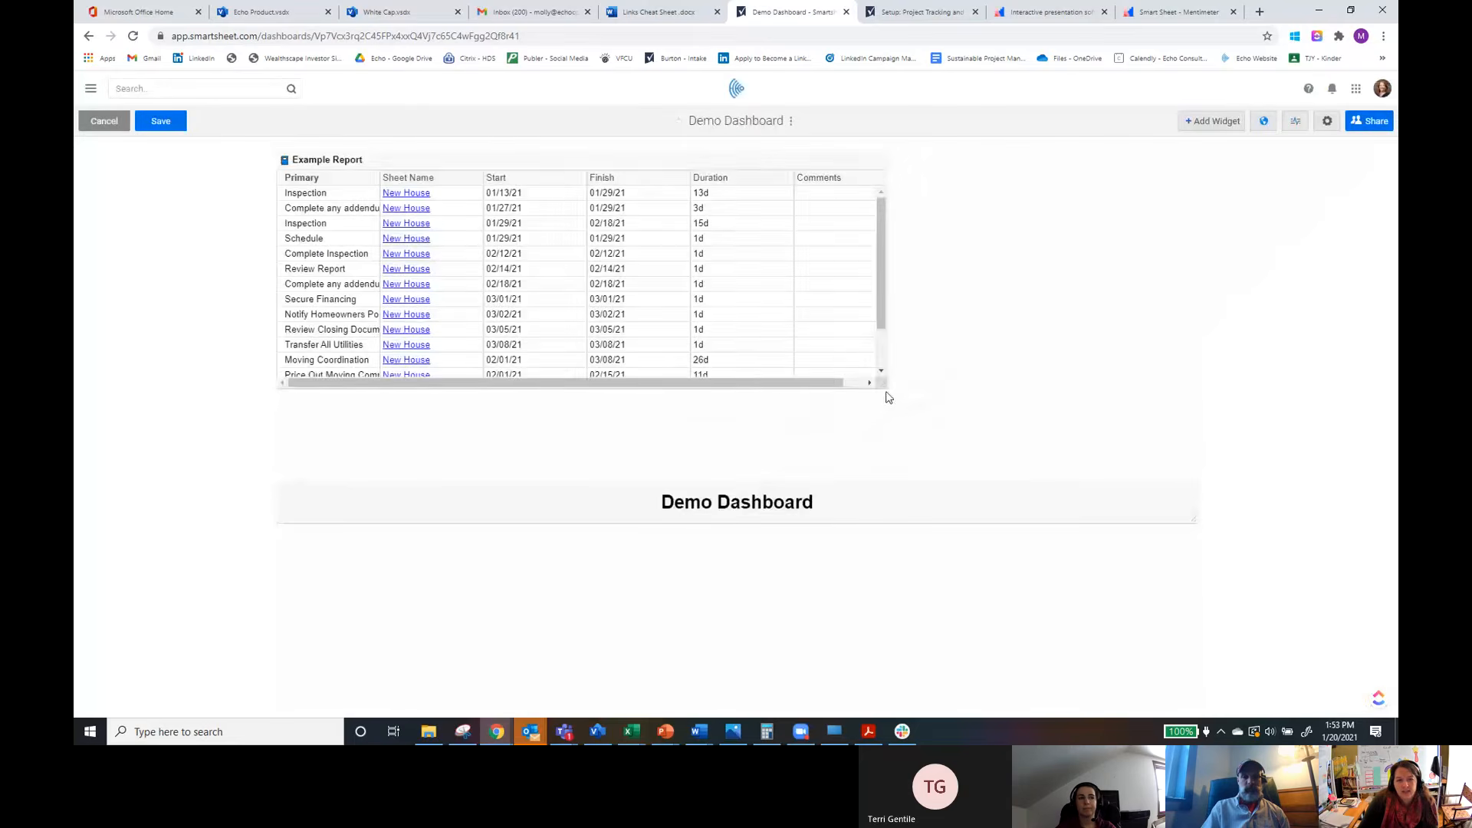
{"action": "left_click_drag", "start_coordinate": [878, 380], "coordinate": [616, 367]}
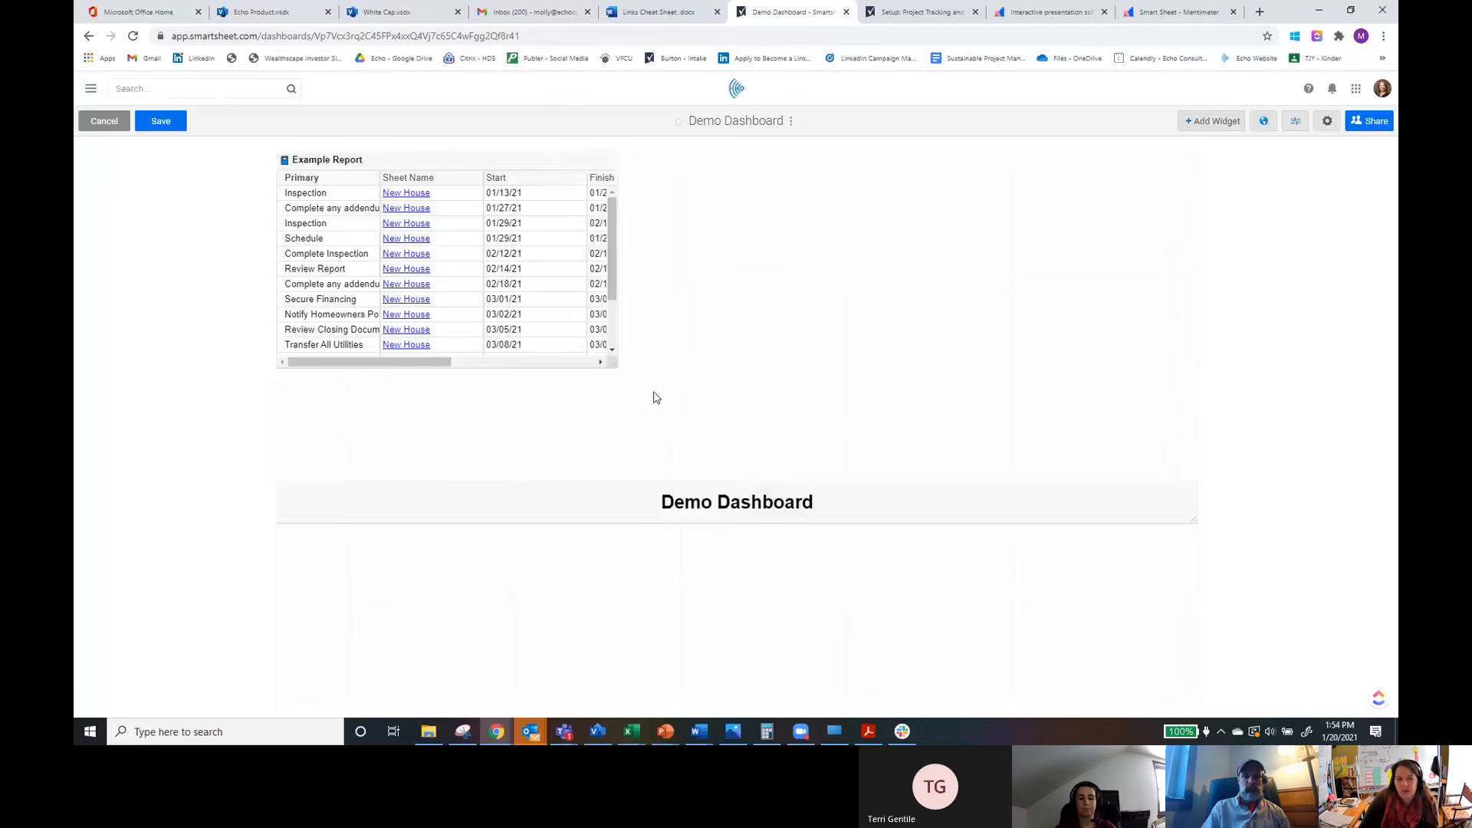
{"action": "left_click_drag", "start_coordinate": [613, 363], "coordinate": [875, 361]}
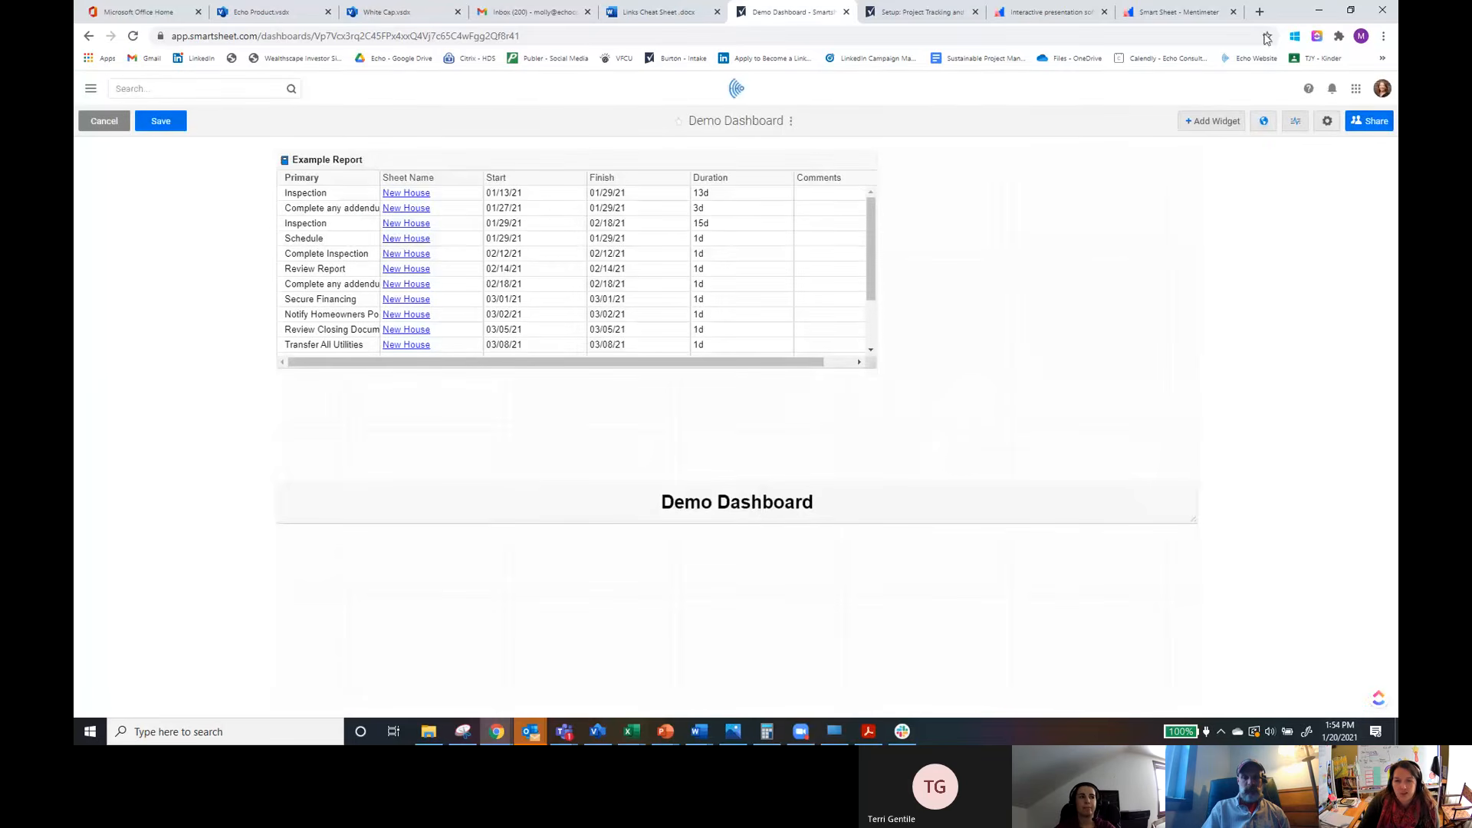
Step: Add a Chart widget using the Monthly Tracking Sheet as its data source and expand its Series and Titles & Legend options
{"action": "left_click", "coordinate": [1200, 127]}
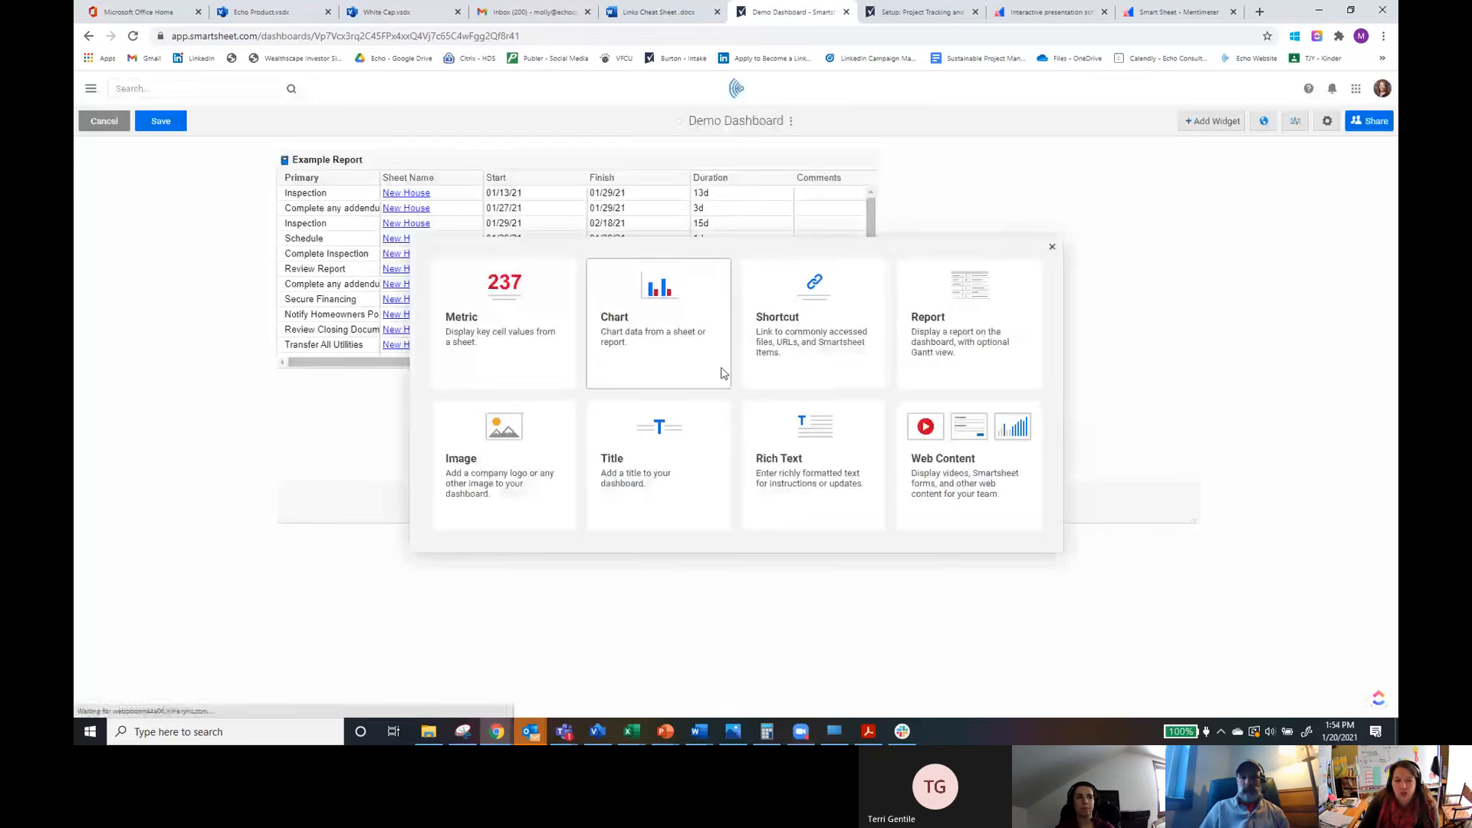
{"action": "left_click", "coordinate": [694, 356]}
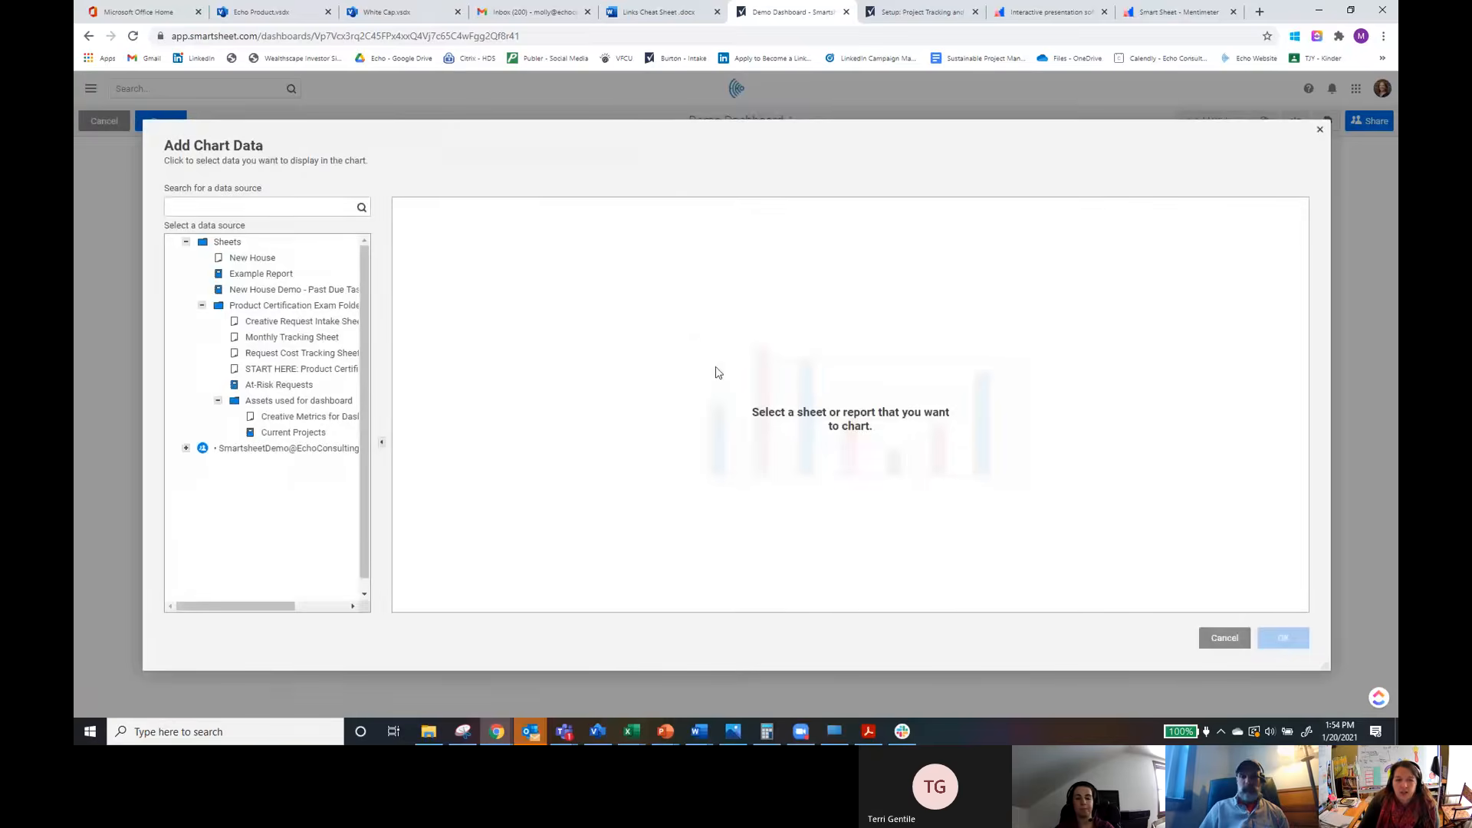
{"action": "left_click", "coordinate": [306, 342]}
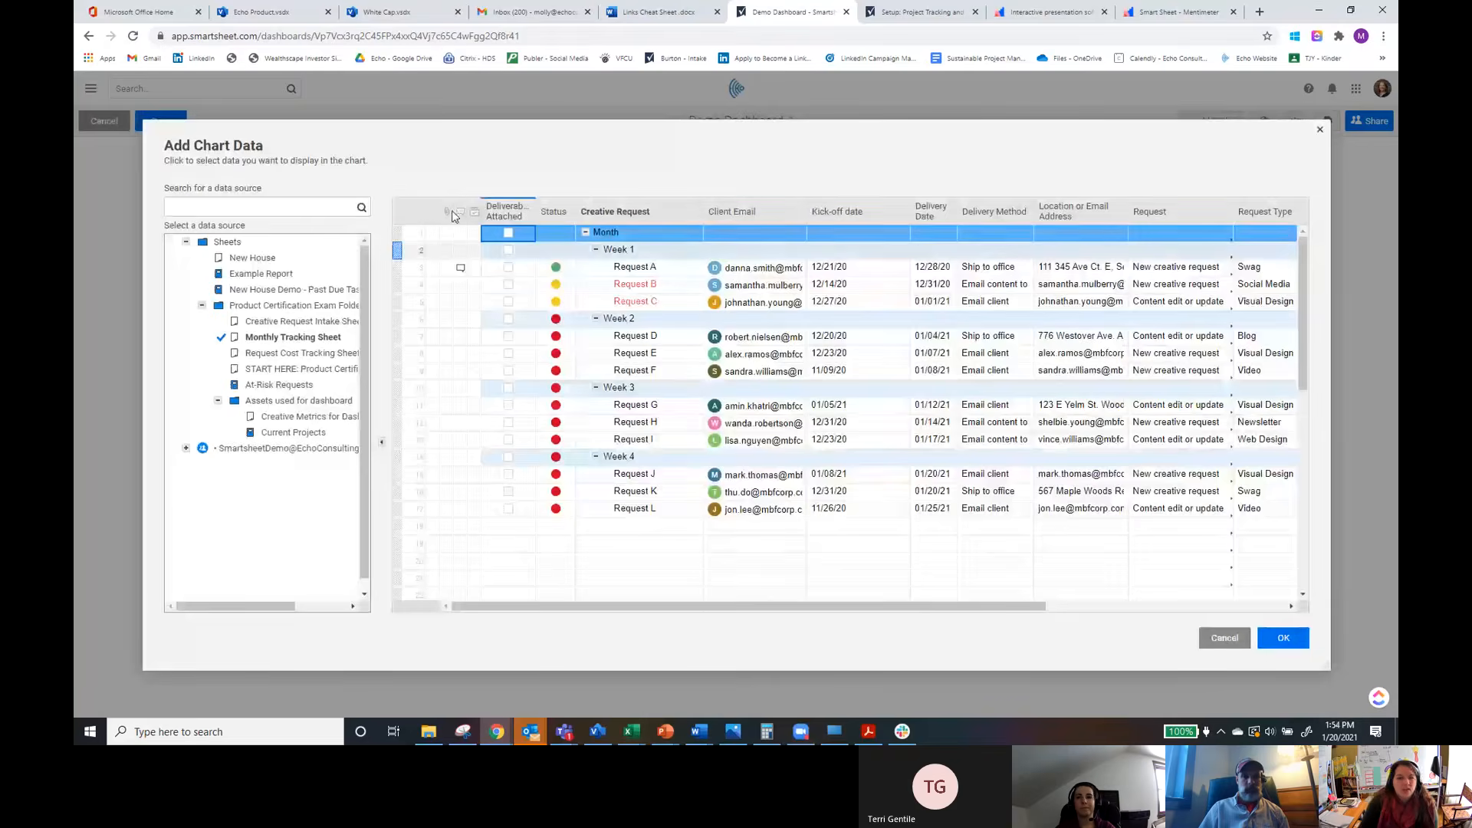
{"action": "left_click", "coordinate": [1283, 638]}
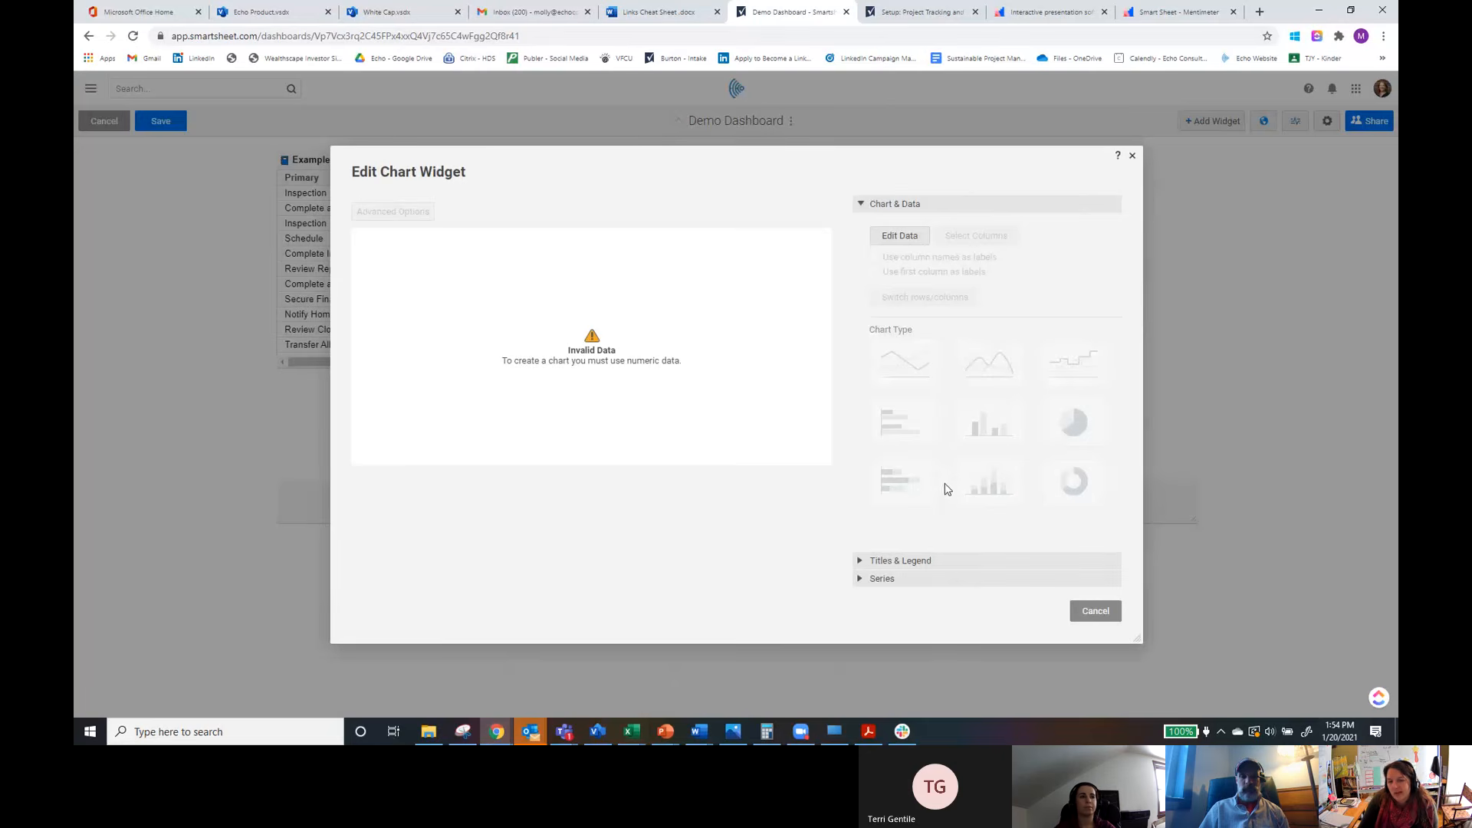
{"action": "left_click", "coordinate": [860, 579]}
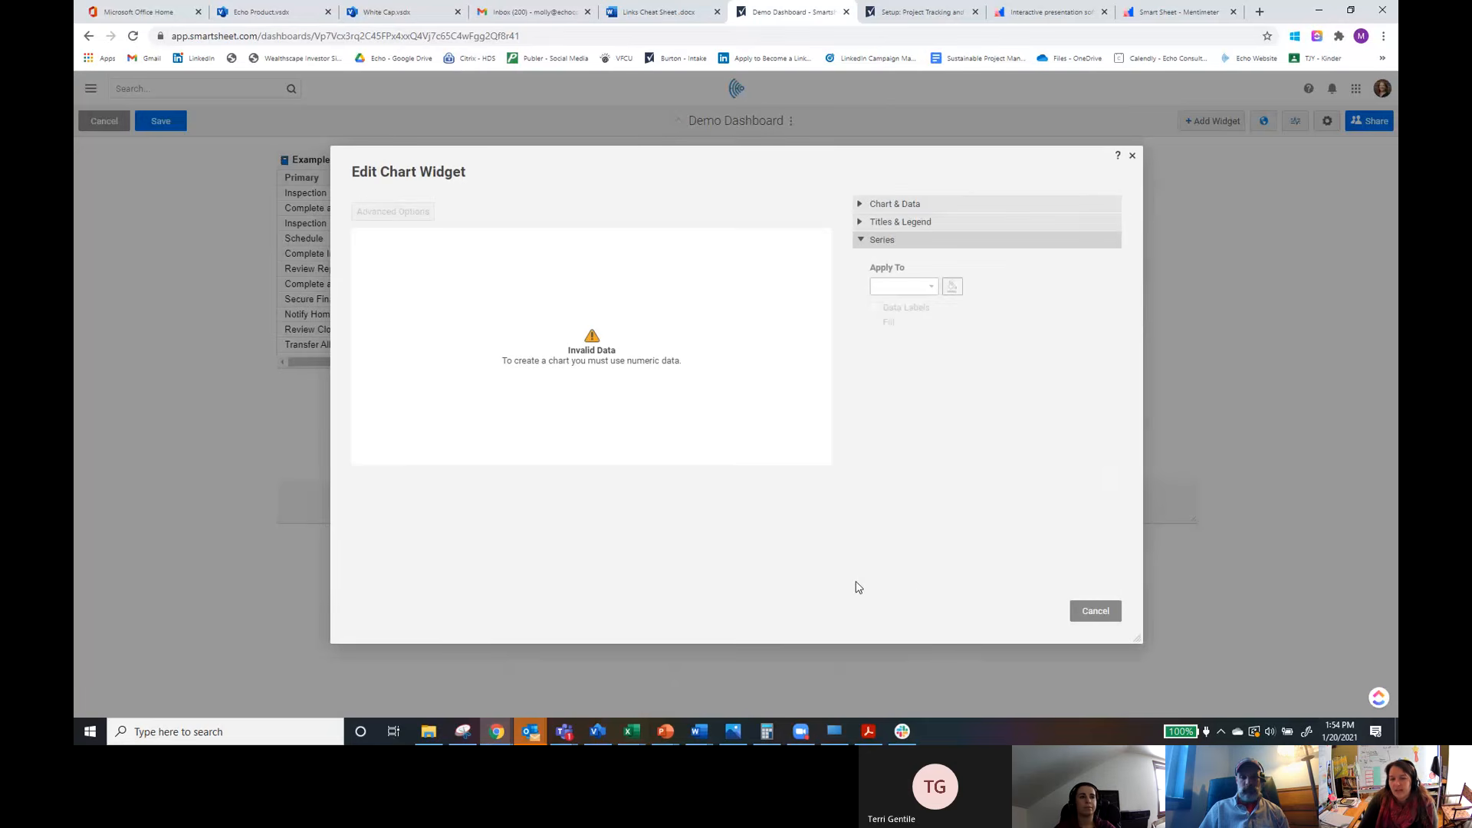
{"action": "left_click", "coordinate": [864, 223]}
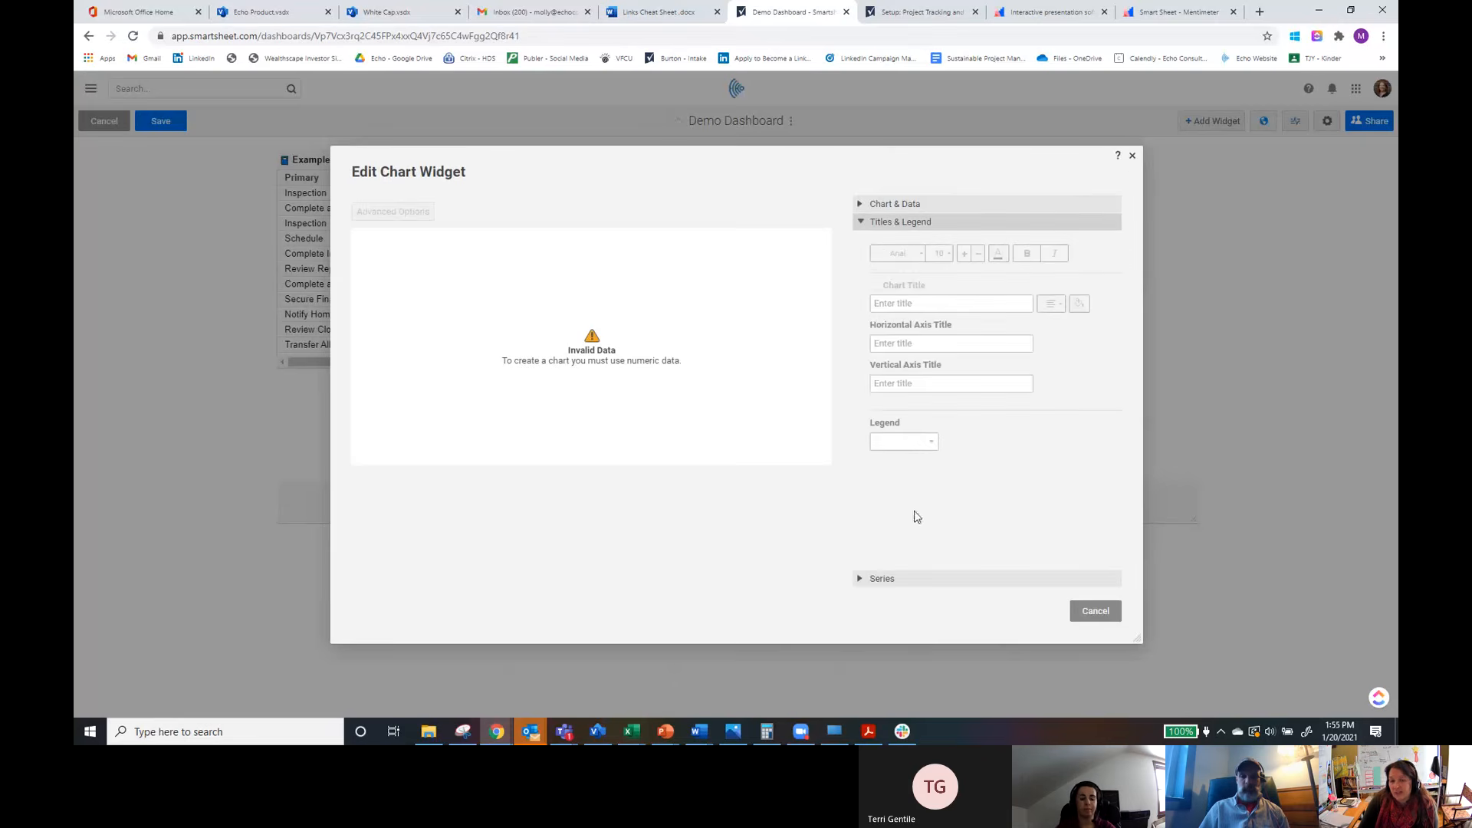
Step: Close the chart widget editor and discard the unsaved chart widget
{"action": "left_click", "coordinate": [1131, 156]}
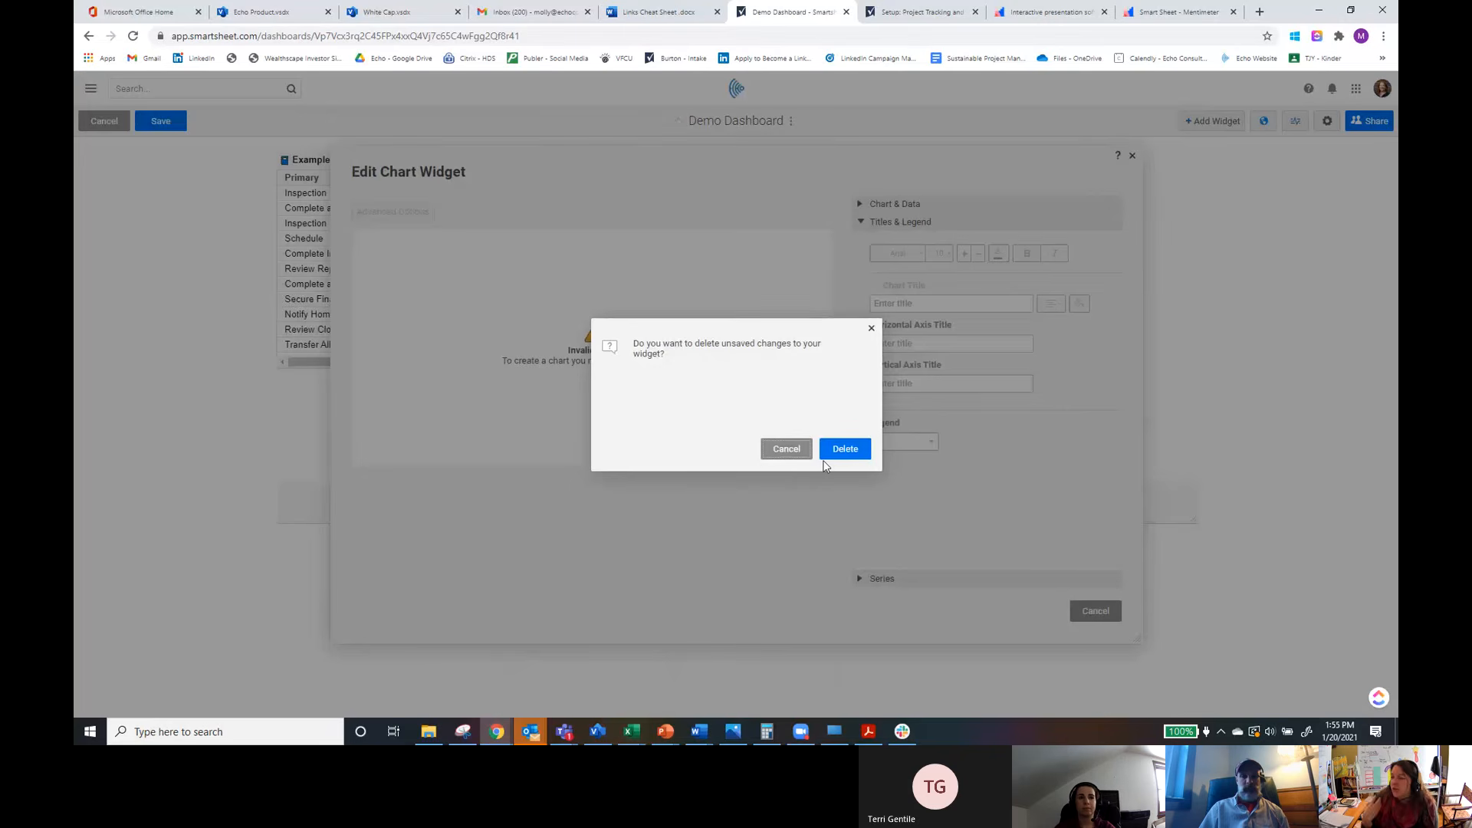
{"action": "left_click", "coordinate": [871, 330]}
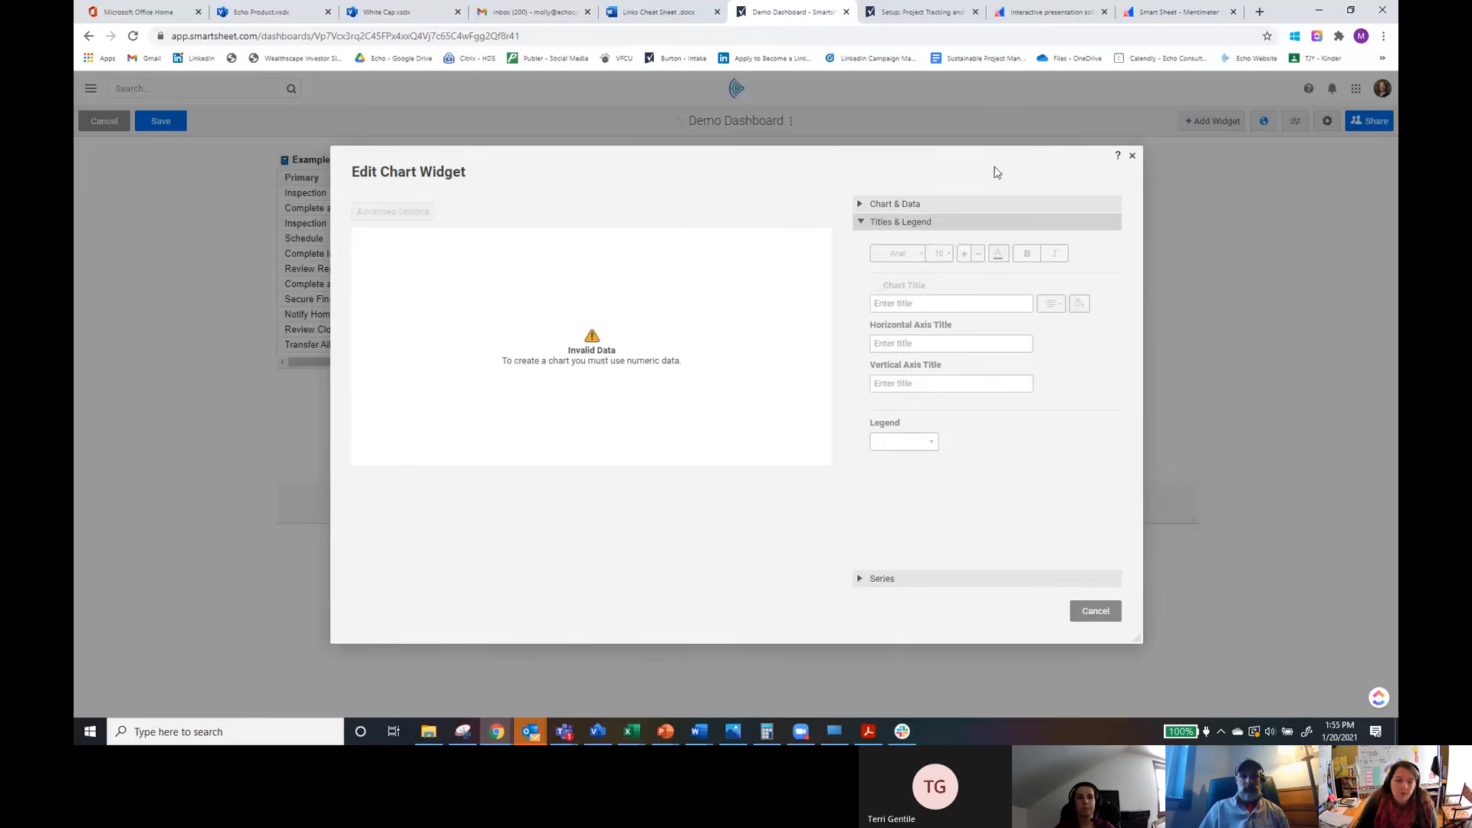
{"action": "left_click", "coordinate": [1133, 157]}
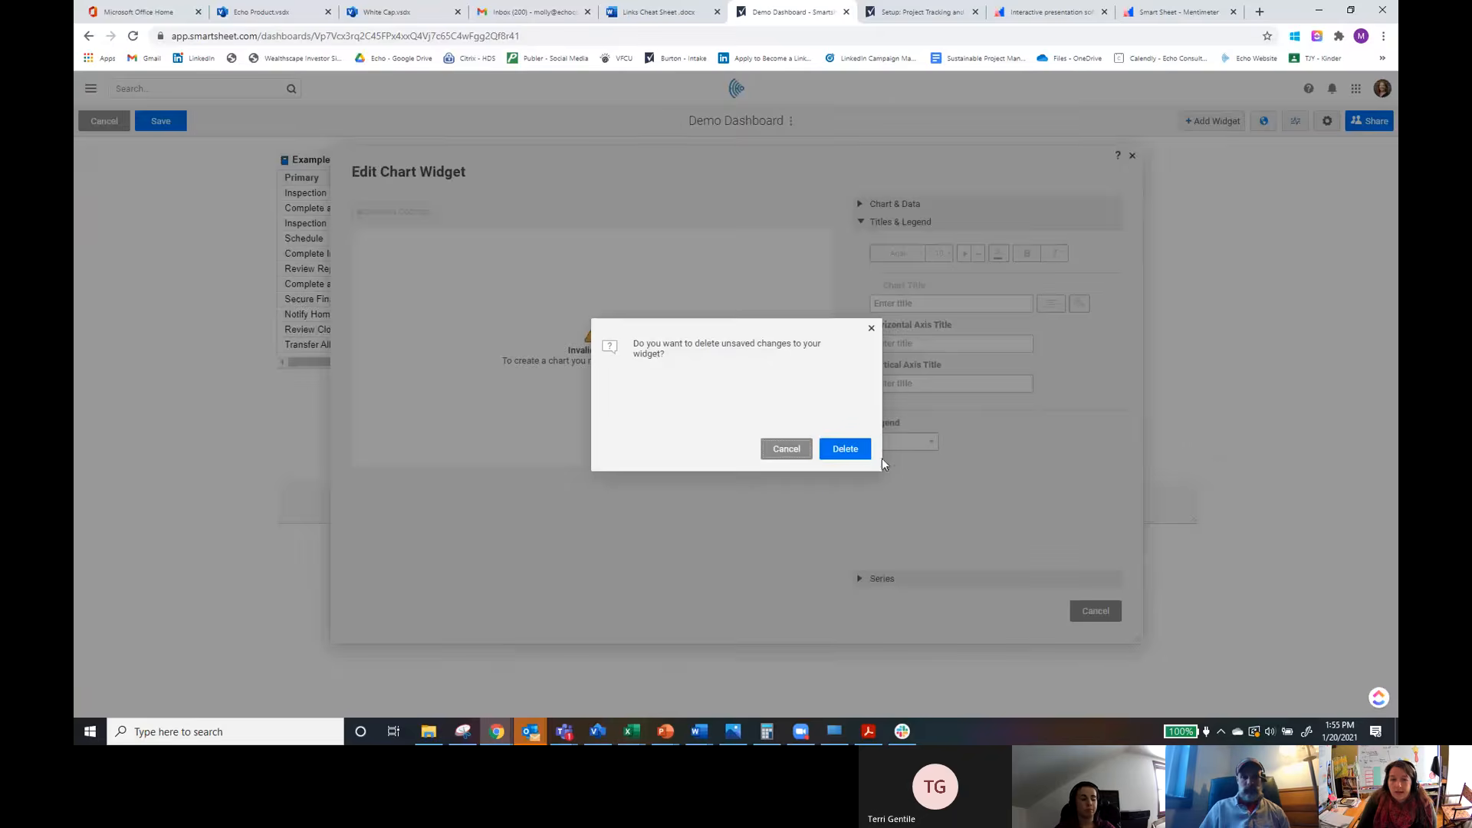
{"action": "left_click", "coordinate": [844, 448]}
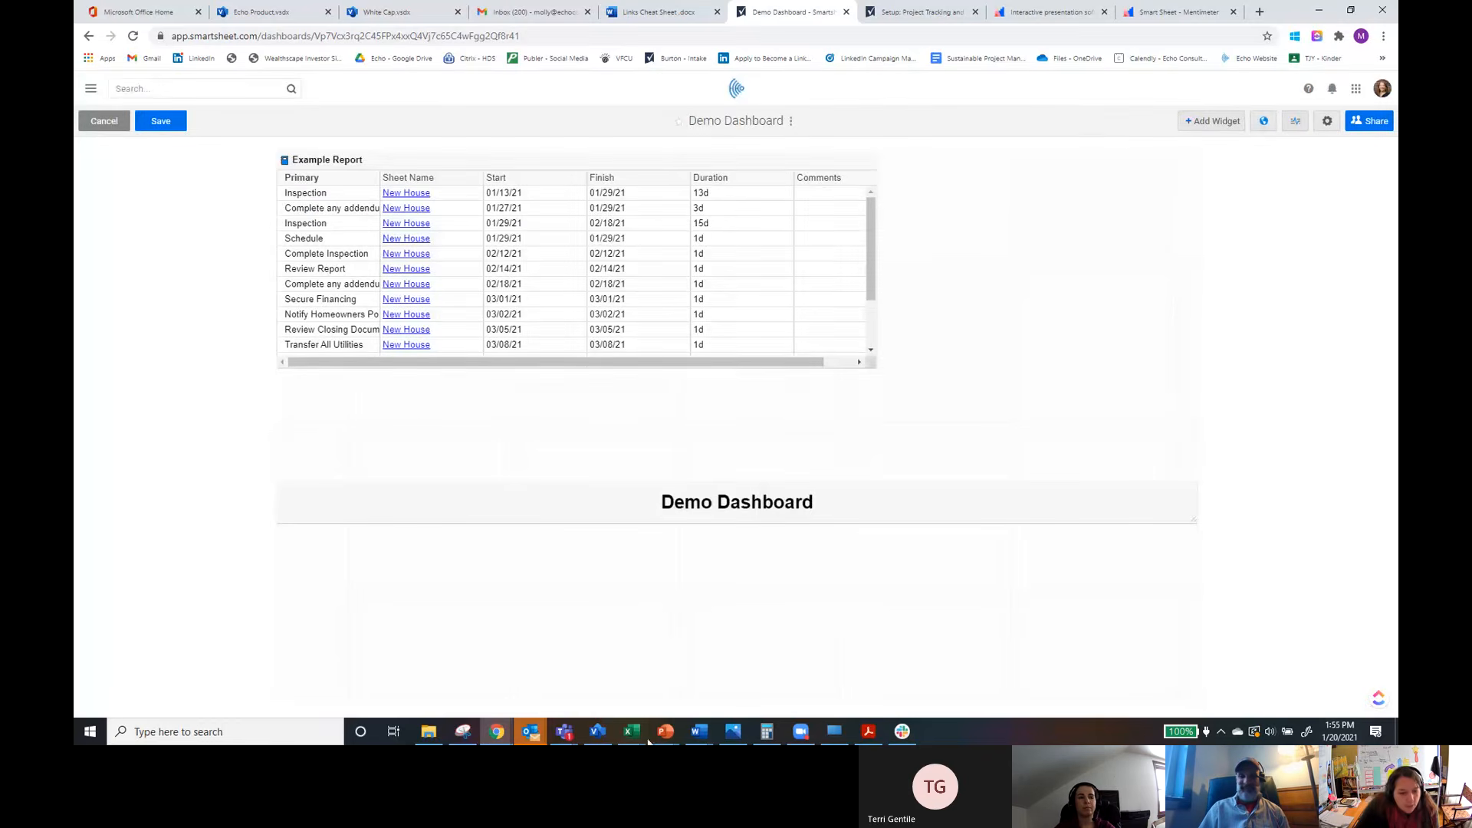
Step: Switch to the Smartsheets - Best Practices PowerPoint presentation
{"action": "mouse_move", "coordinate": [666, 732]}
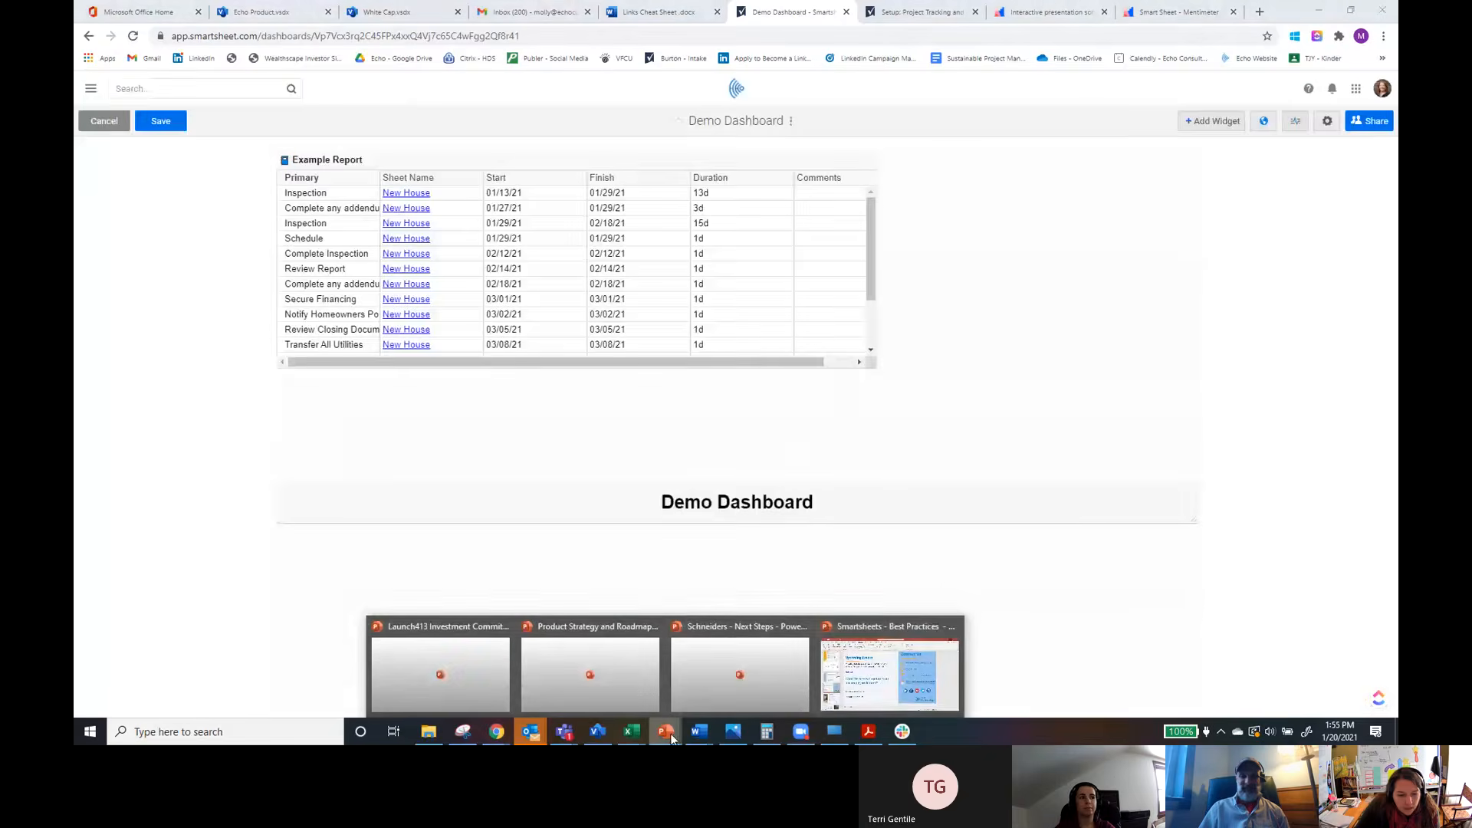
{"action": "left_click", "coordinate": [874, 694]}
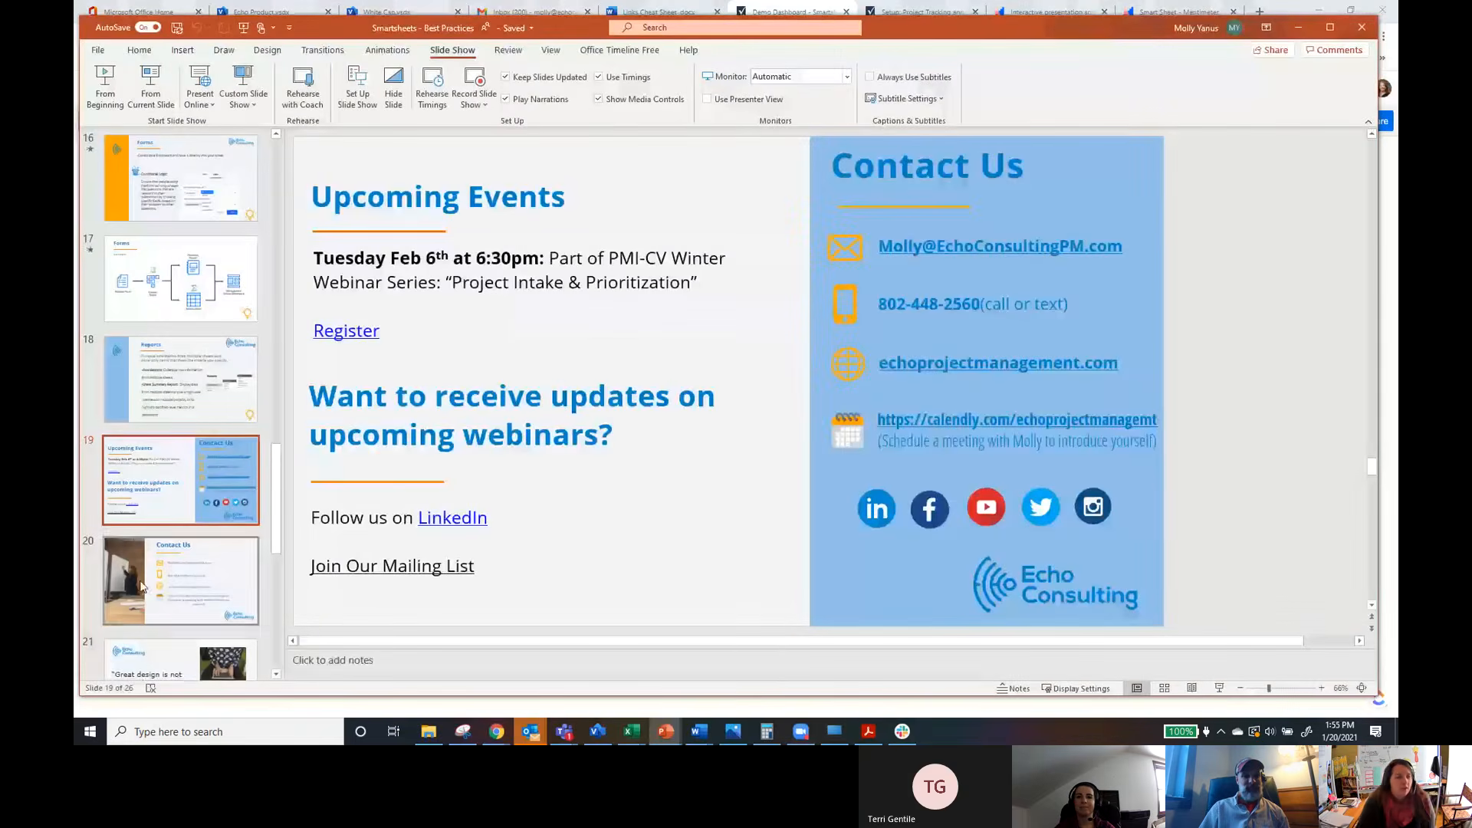